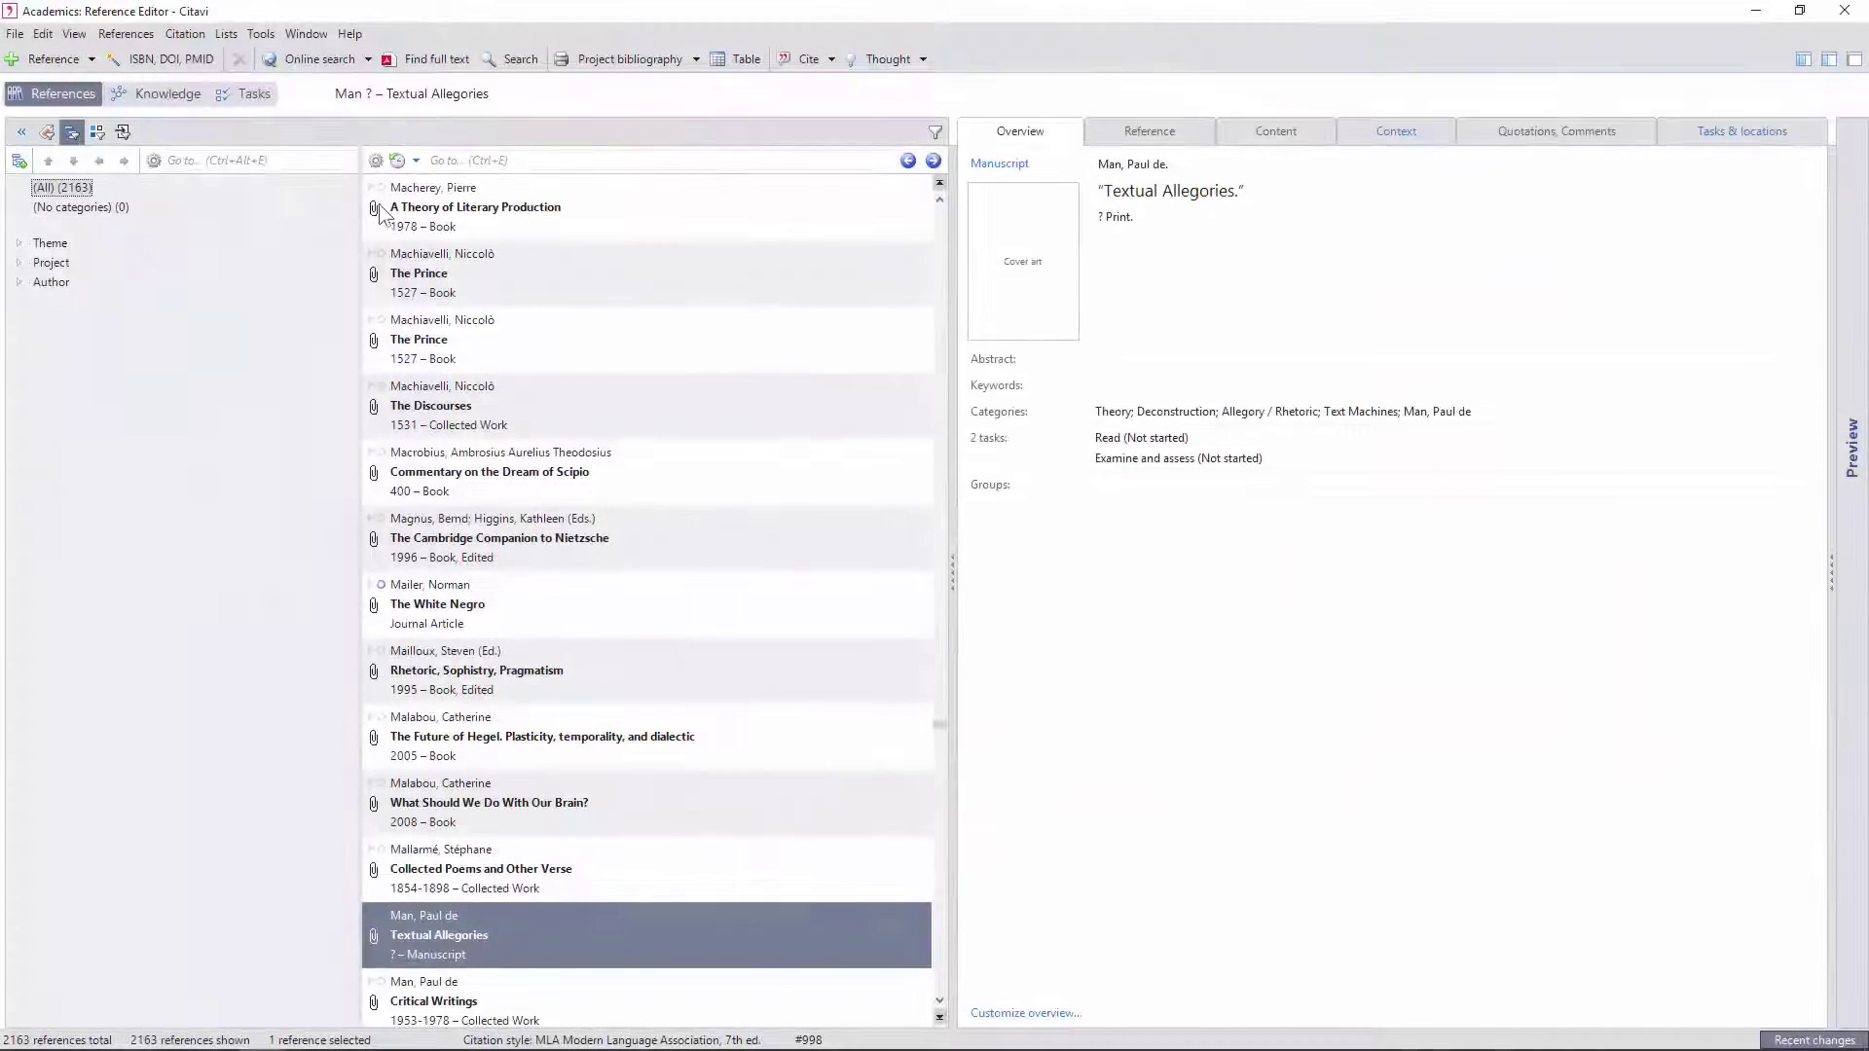
Sort the reference list by year with the oldest references on top, and browse the result
{"action": "left_click", "coordinate": [375, 160]}
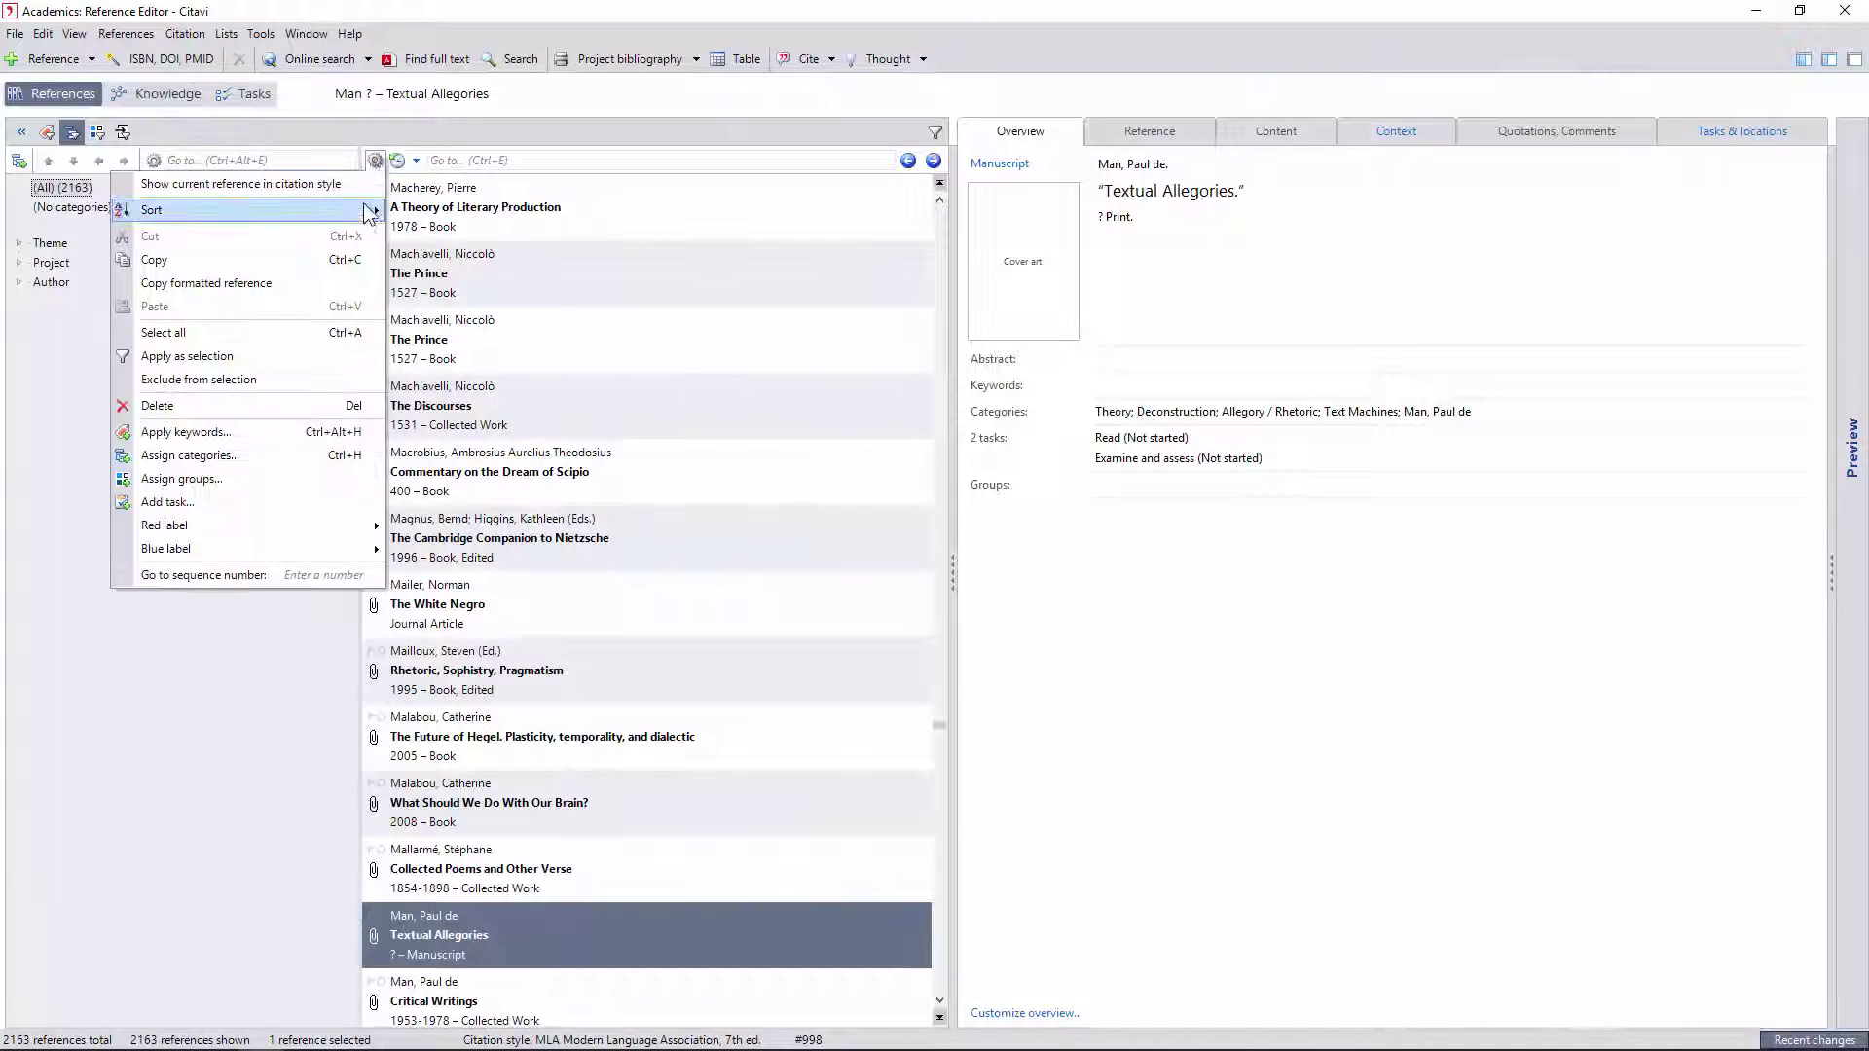
{"action": "mouse_move", "coordinate": [366, 217]}
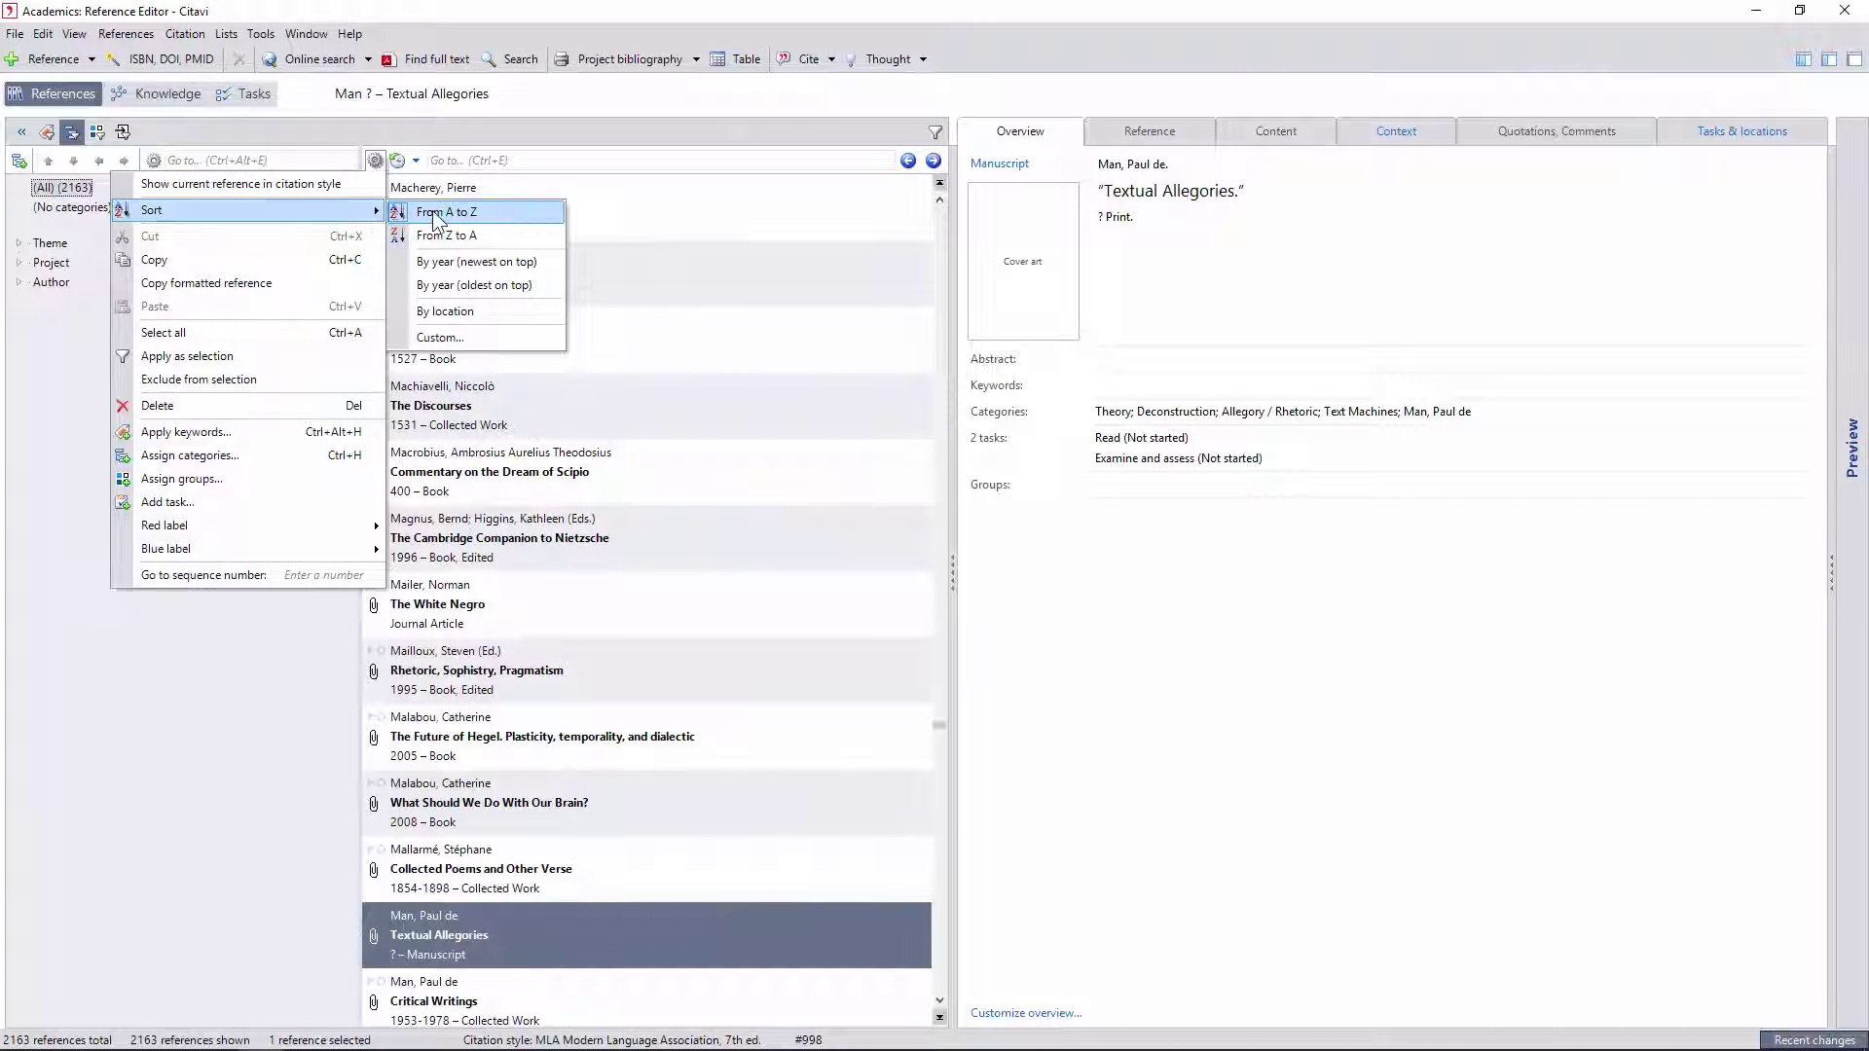
{"action": "left_click", "coordinate": [443, 285]}
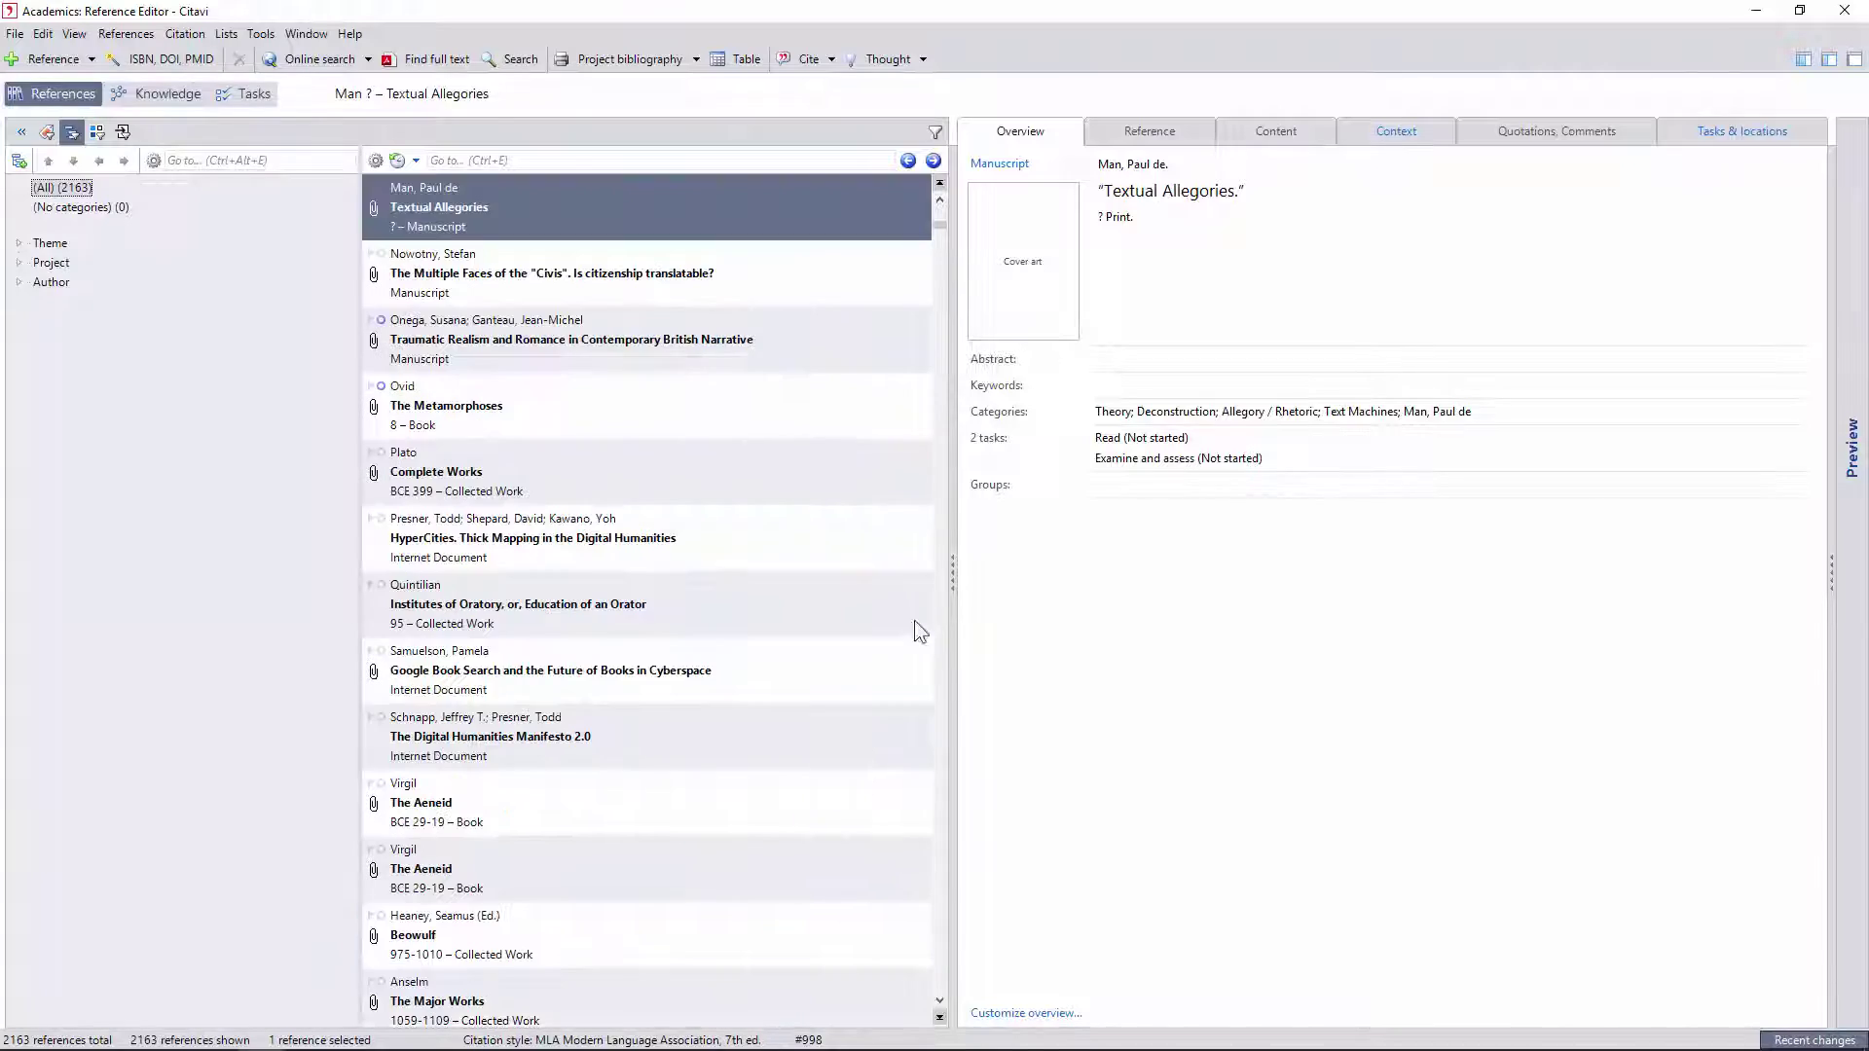
{"action": "scroll", "coordinate": [733, 377], "scroll_direction": "up", "scroll_amount": 5}
{"action": "scroll", "coordinate": [443, 466], "scroll_direction": "down", "scroll_amount": 20}
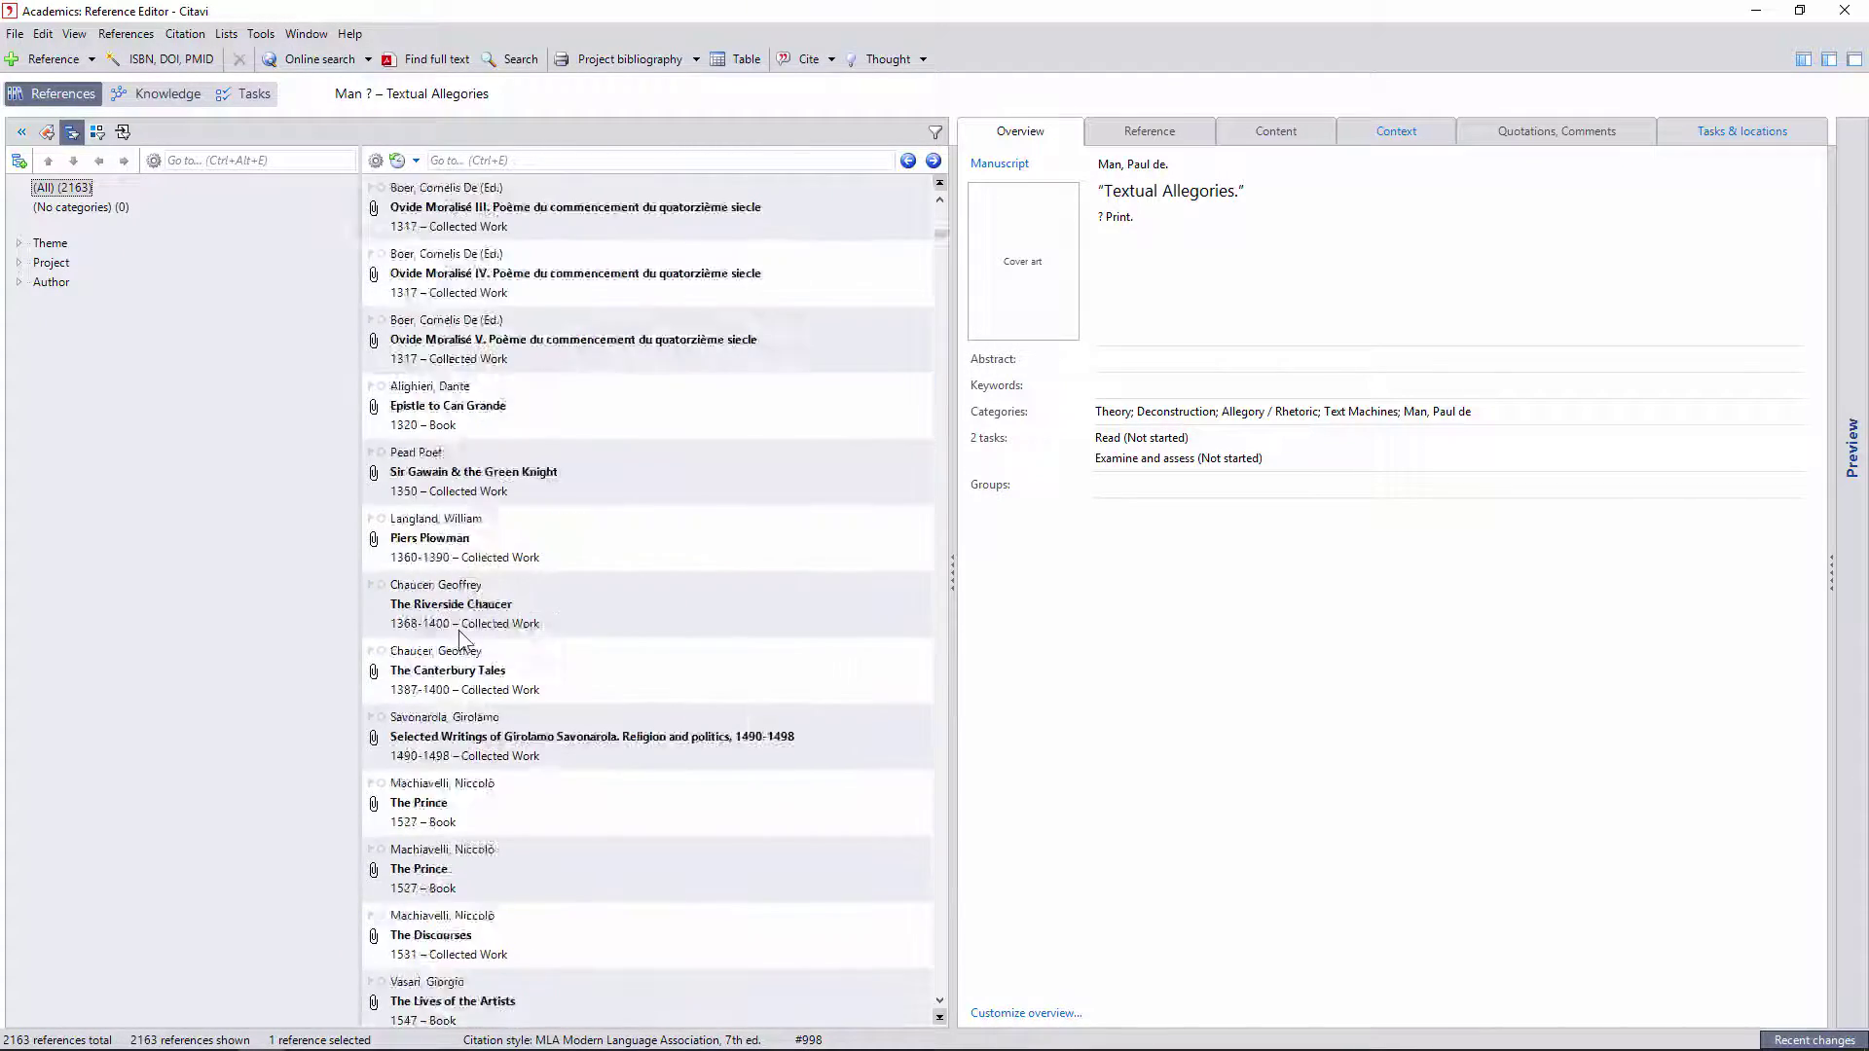
{"action": "scroll", "coordinate": [463, 563], "scroll_direction": "down", "scroll_amount": 20}
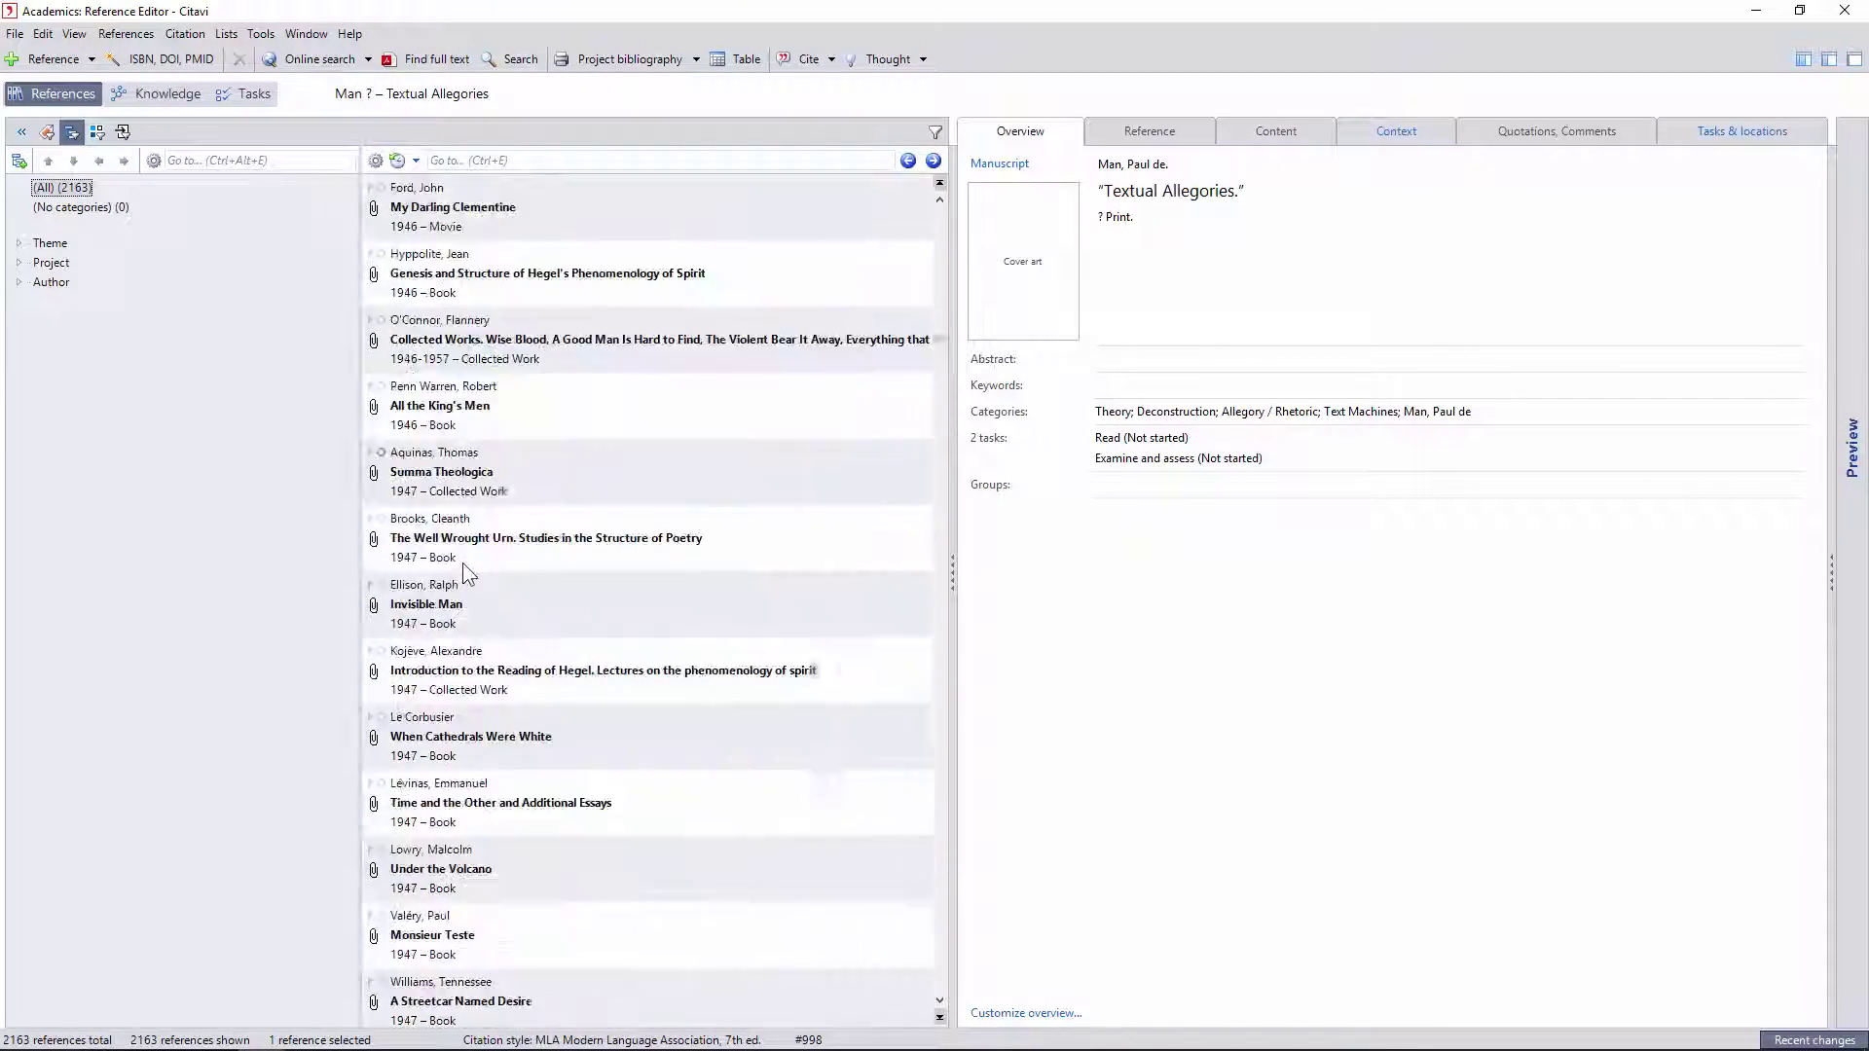
{"action": "scroll", "coordinate": [464, 564], "scroll_direction": "down", "scroll_amount": 5}
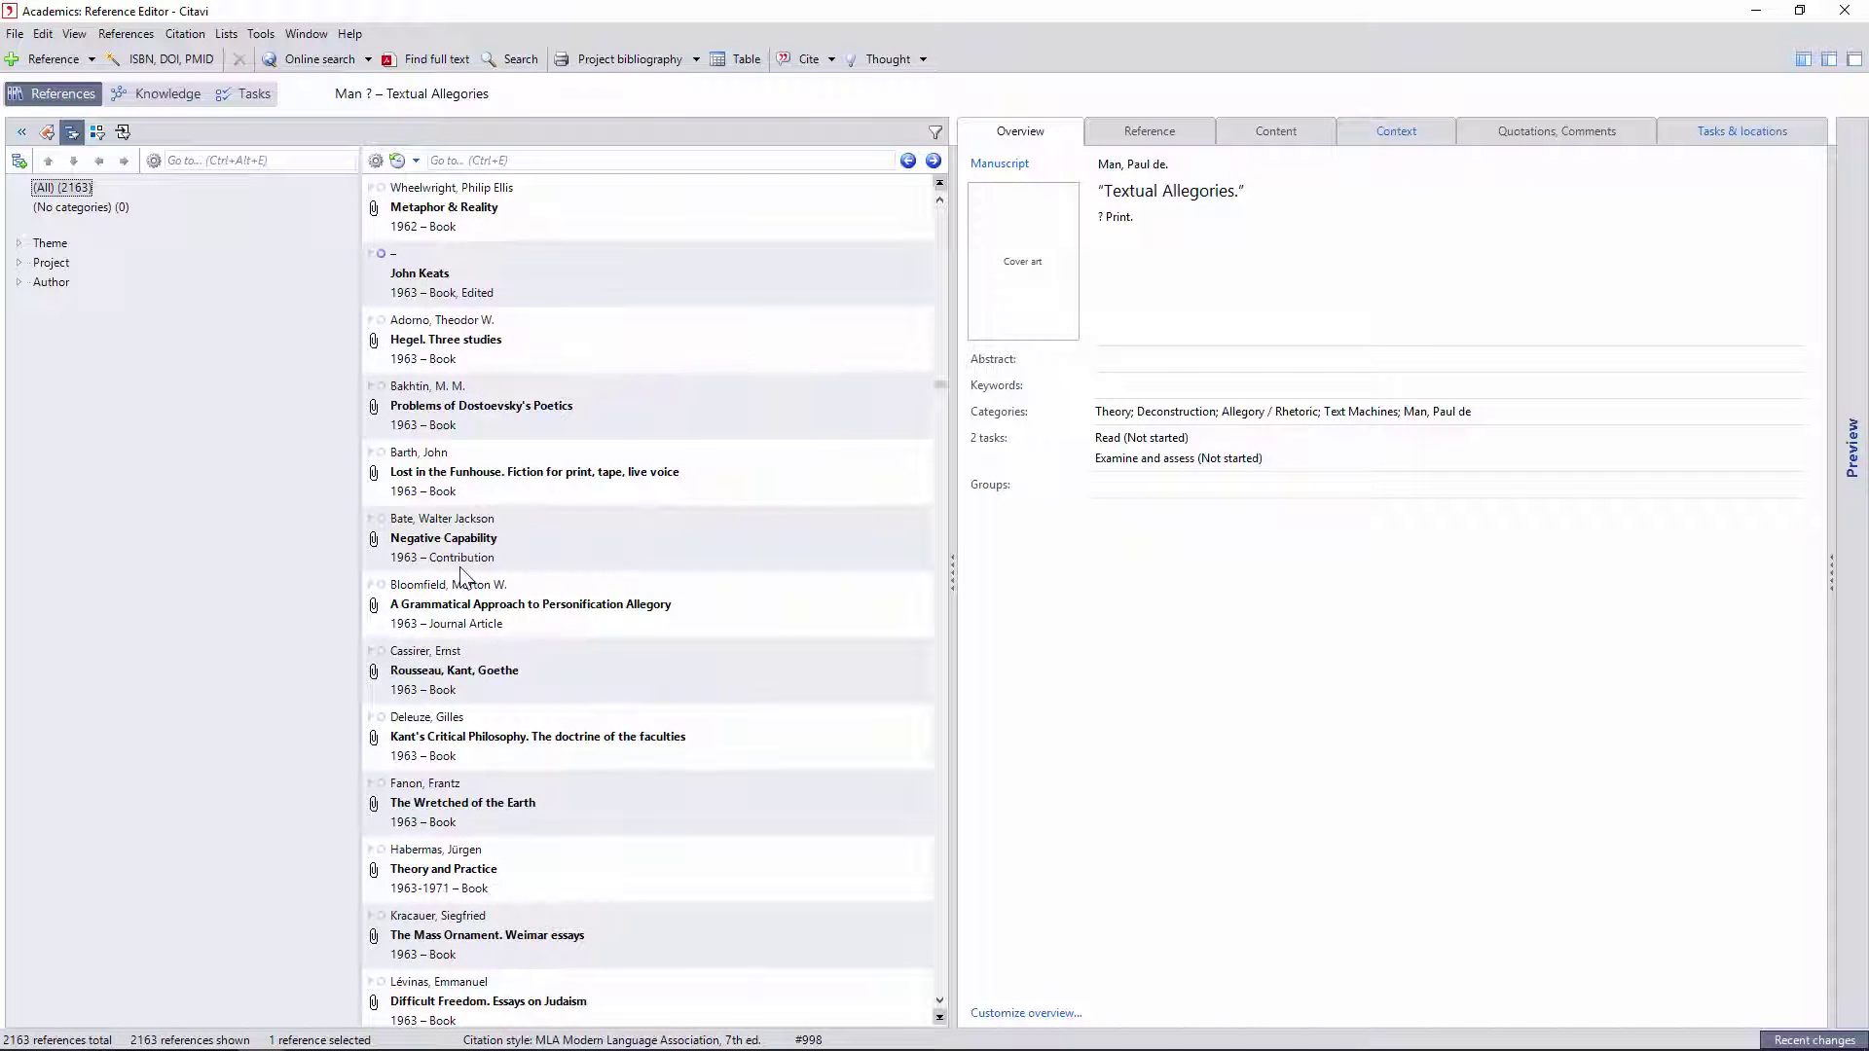
{"action": "left_click", "coordinate": [372, 454]}
{"action": "scroll", "coordinate": [380, 462], "scroll_direction": "up", "scroll_amount": 3}
{"action": "scroll", "coordinate": [604, 389], "scroll_direction": "down", "scroll_amount": 1}
Filter the list to blue-labelled references, then remove the filter so all 2163 show
{"action": "left_click", "coordinate": [935, 131]}
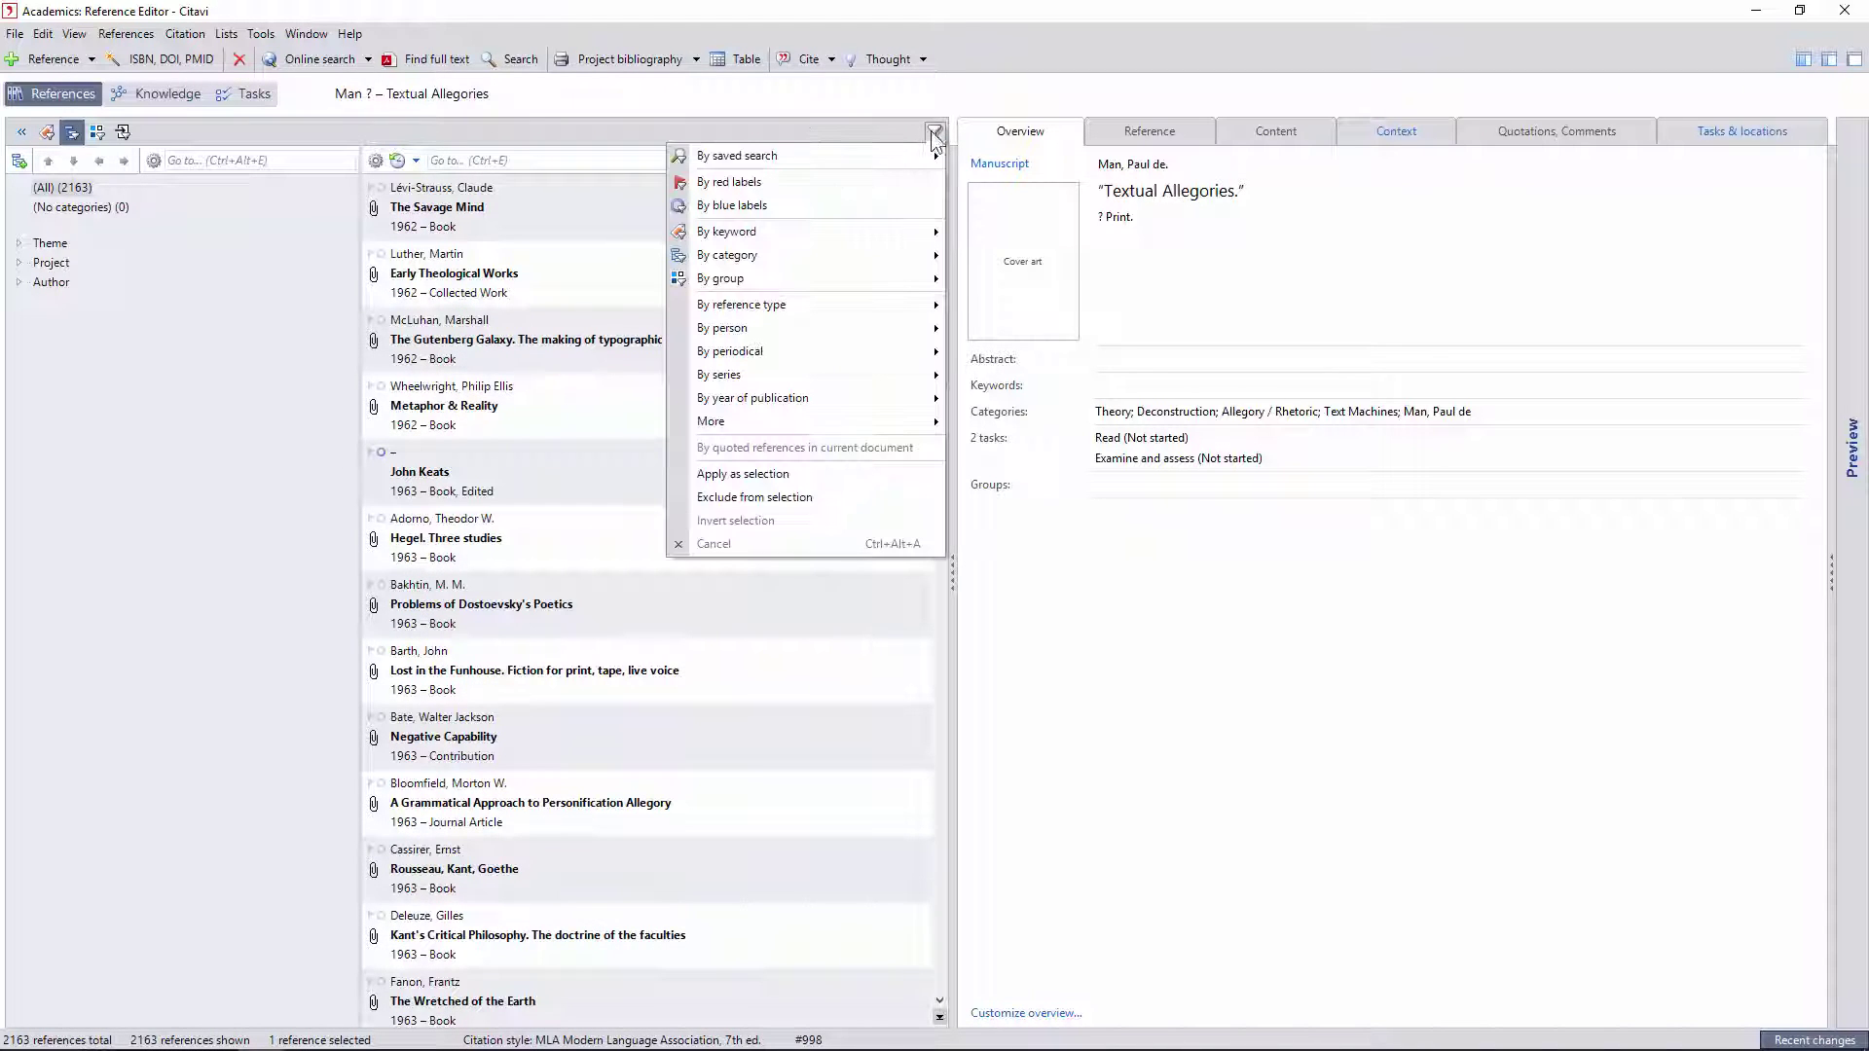
{"action": "left_click", "coordinate": [767, 206]}
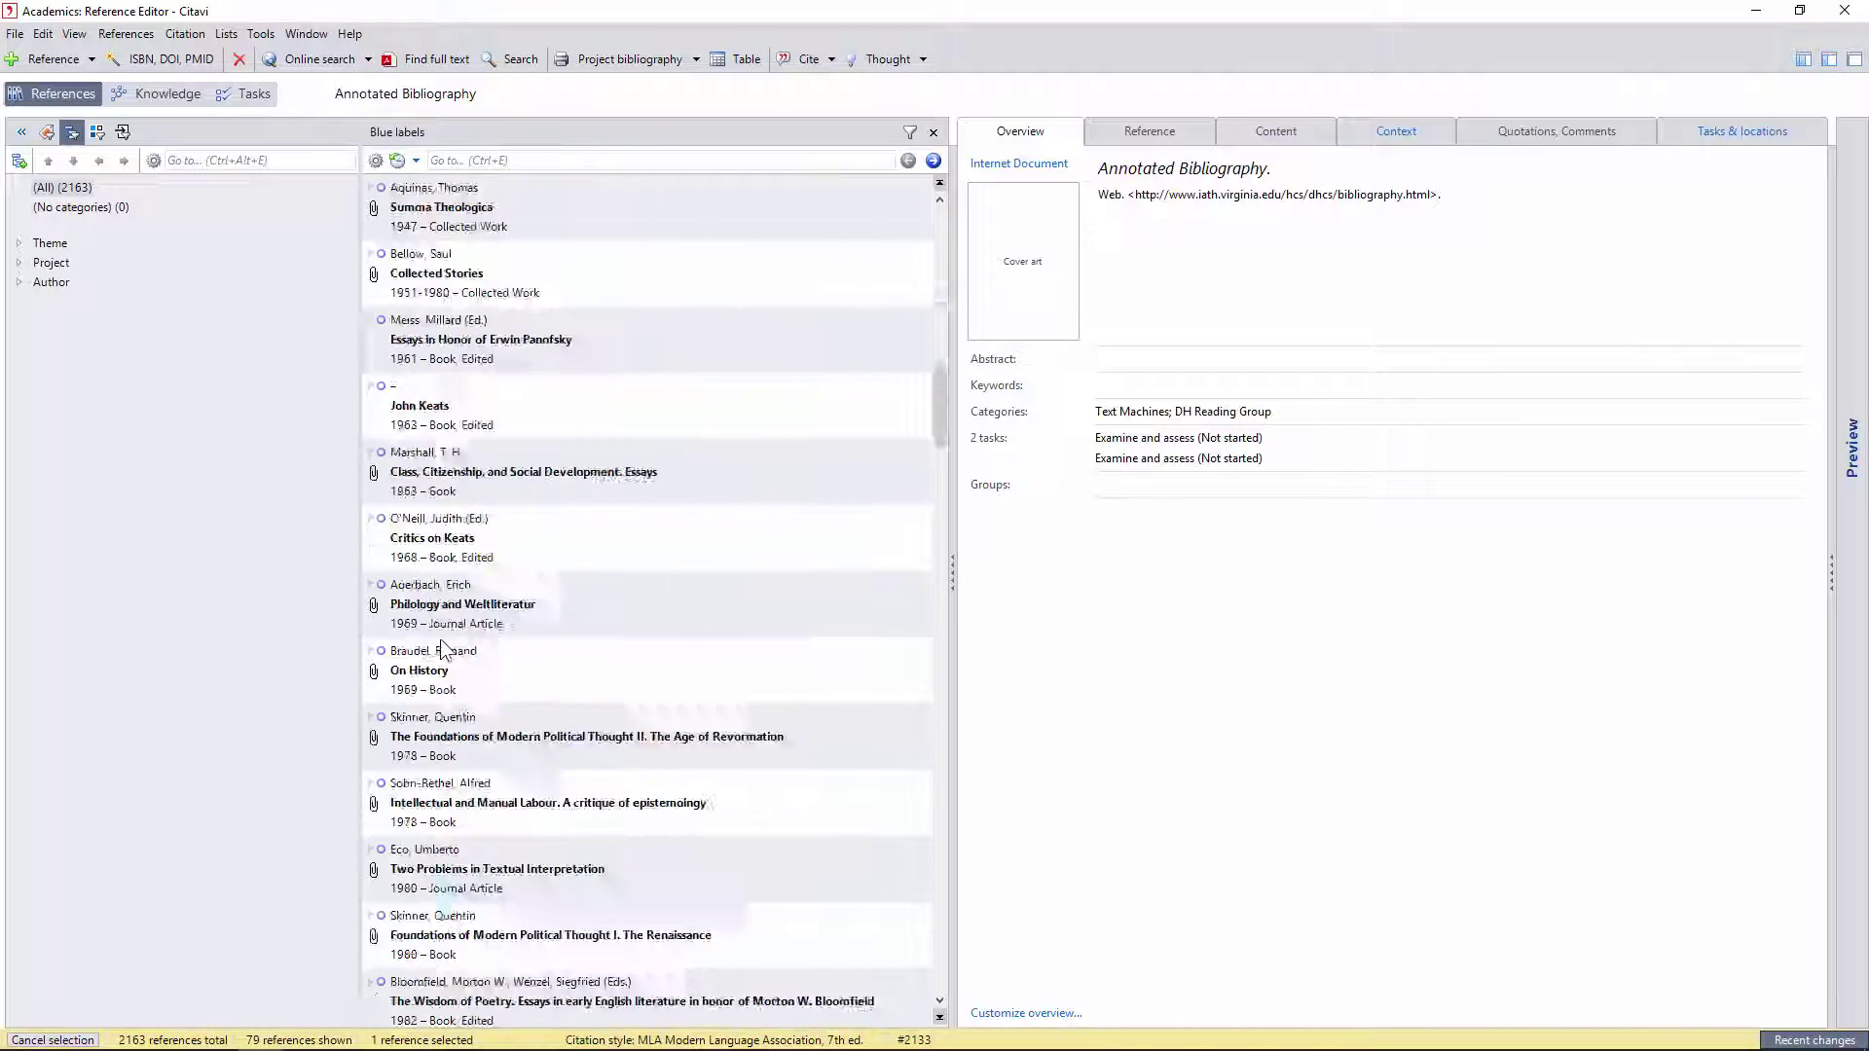
{"action": "left_click", "coordinate": [933, 132]}
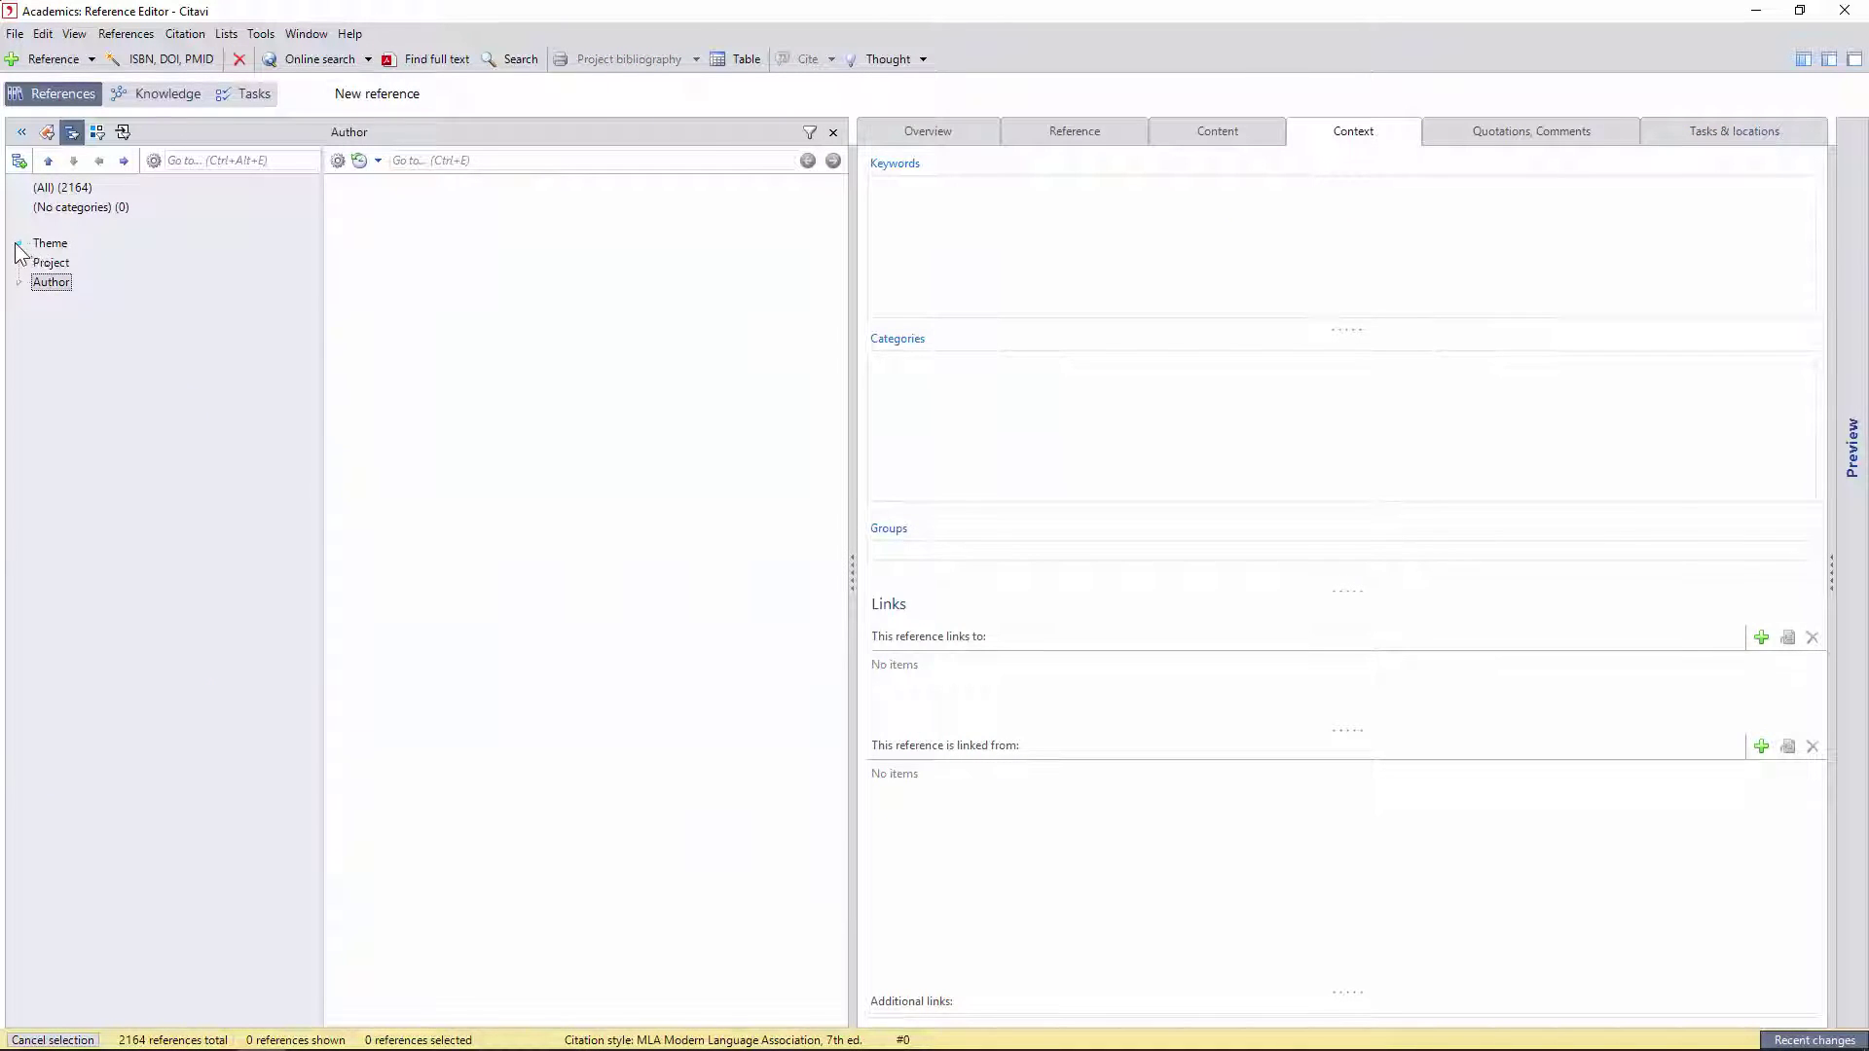
Expand and collapse the Theme, Author and Project category branches
{"action": "left_click", "coordinate": [20, 245]}
{"action": "left_click", "coordinate": [20, 244]}
{"action": "left_click", "coordinate": [19, 282]}
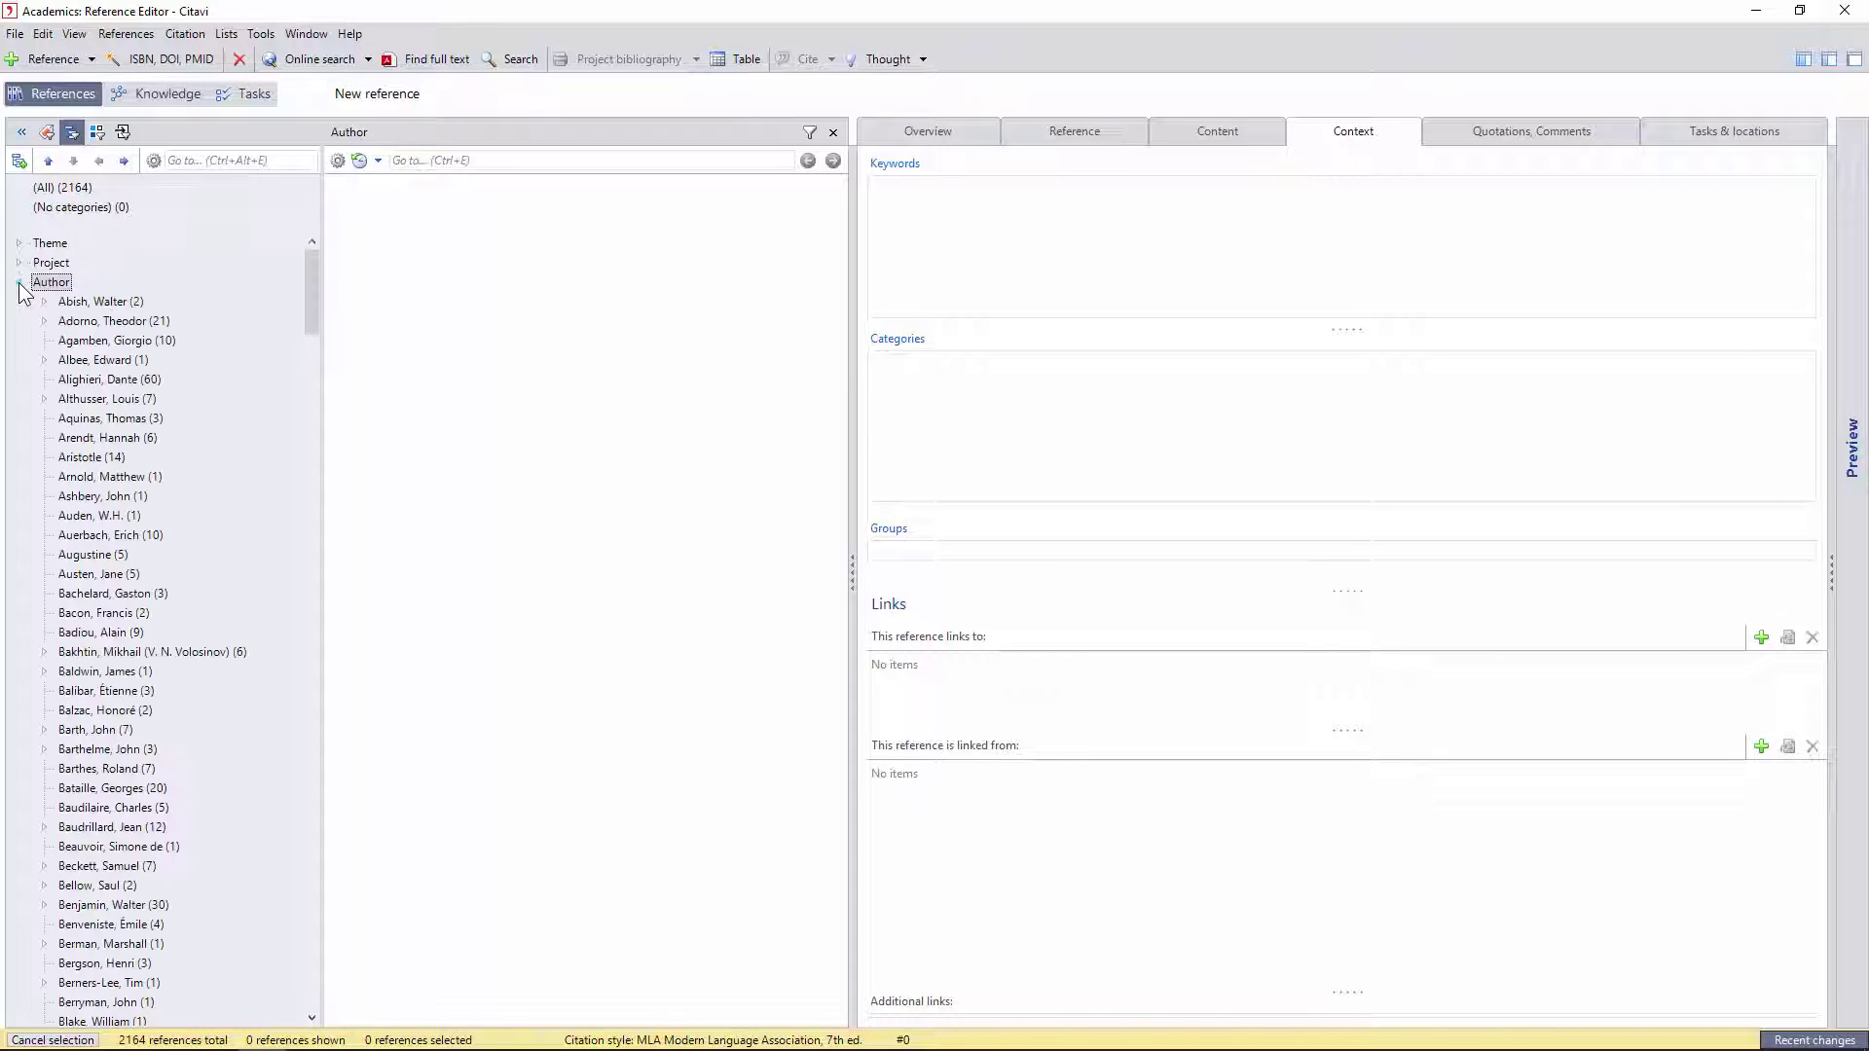
{"action": "left_click", "coordinate": [19, 282]}
{"action": "left_click", "coordinate": [19, 263]}
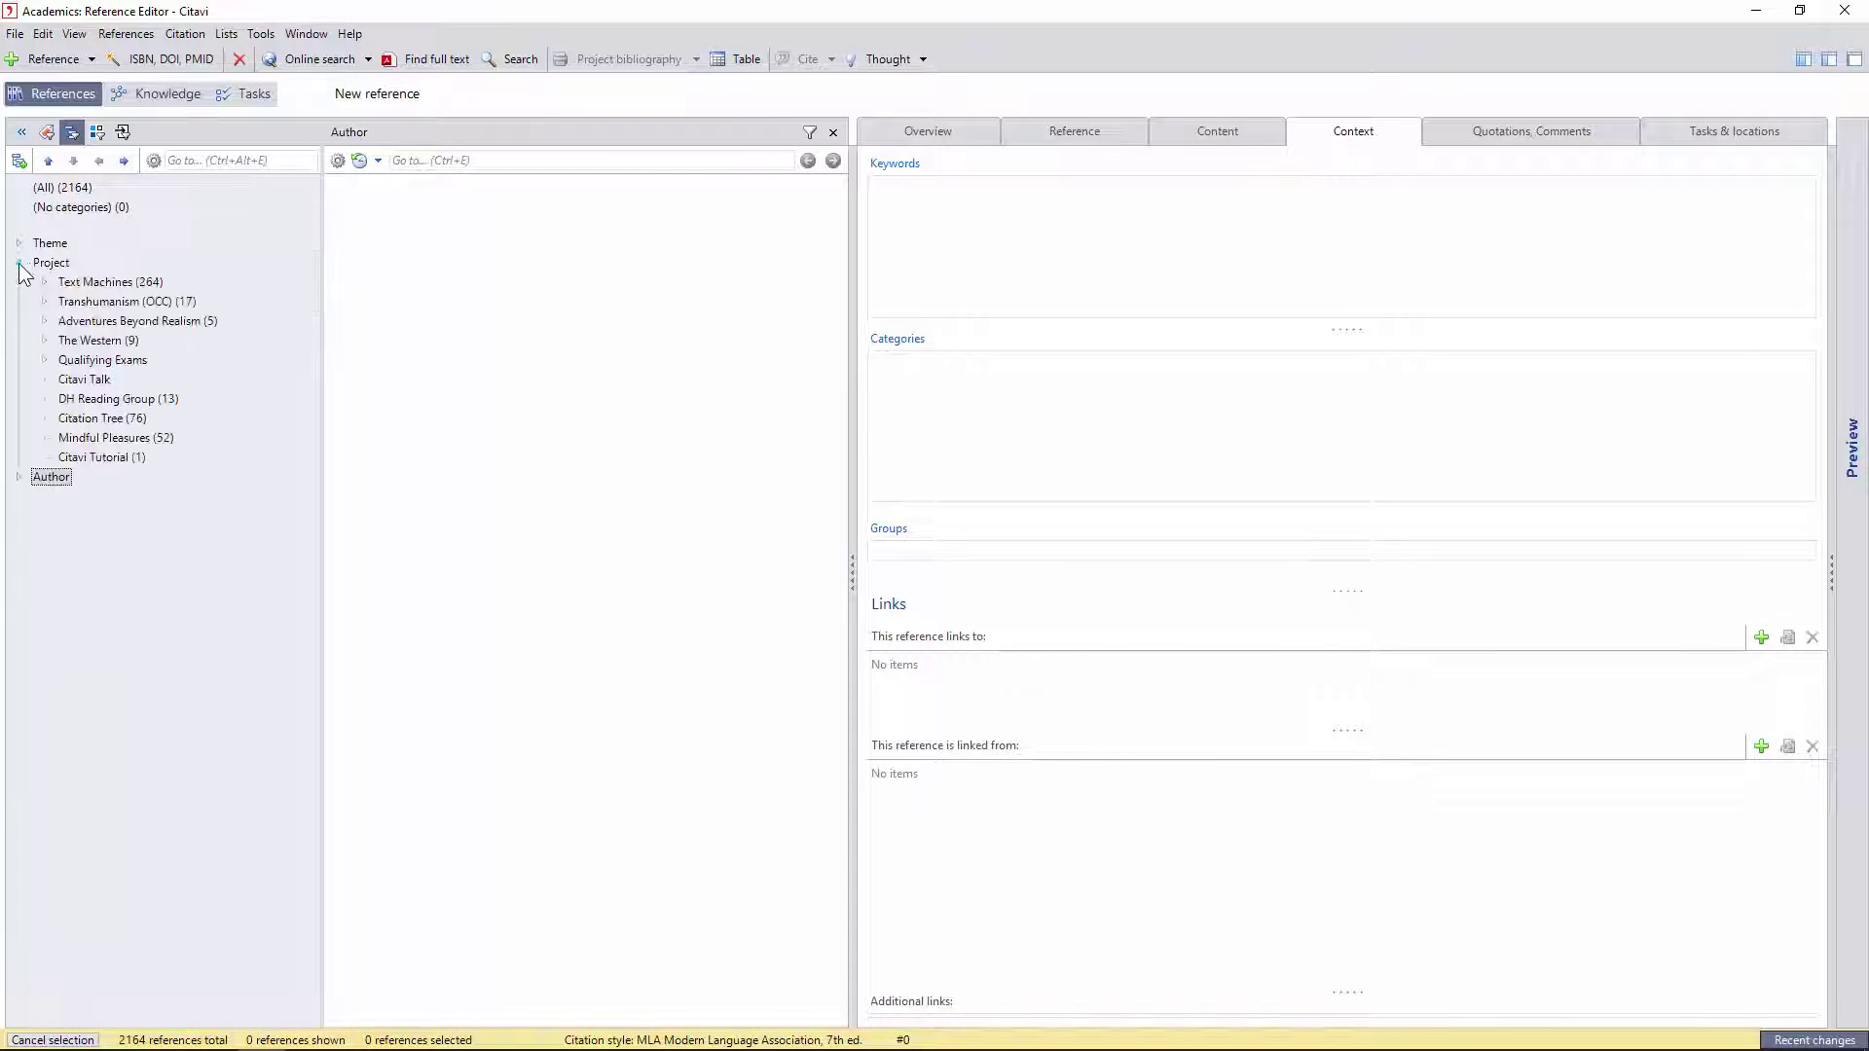
{"action": "left_click", "coordinate": [20, 263]}
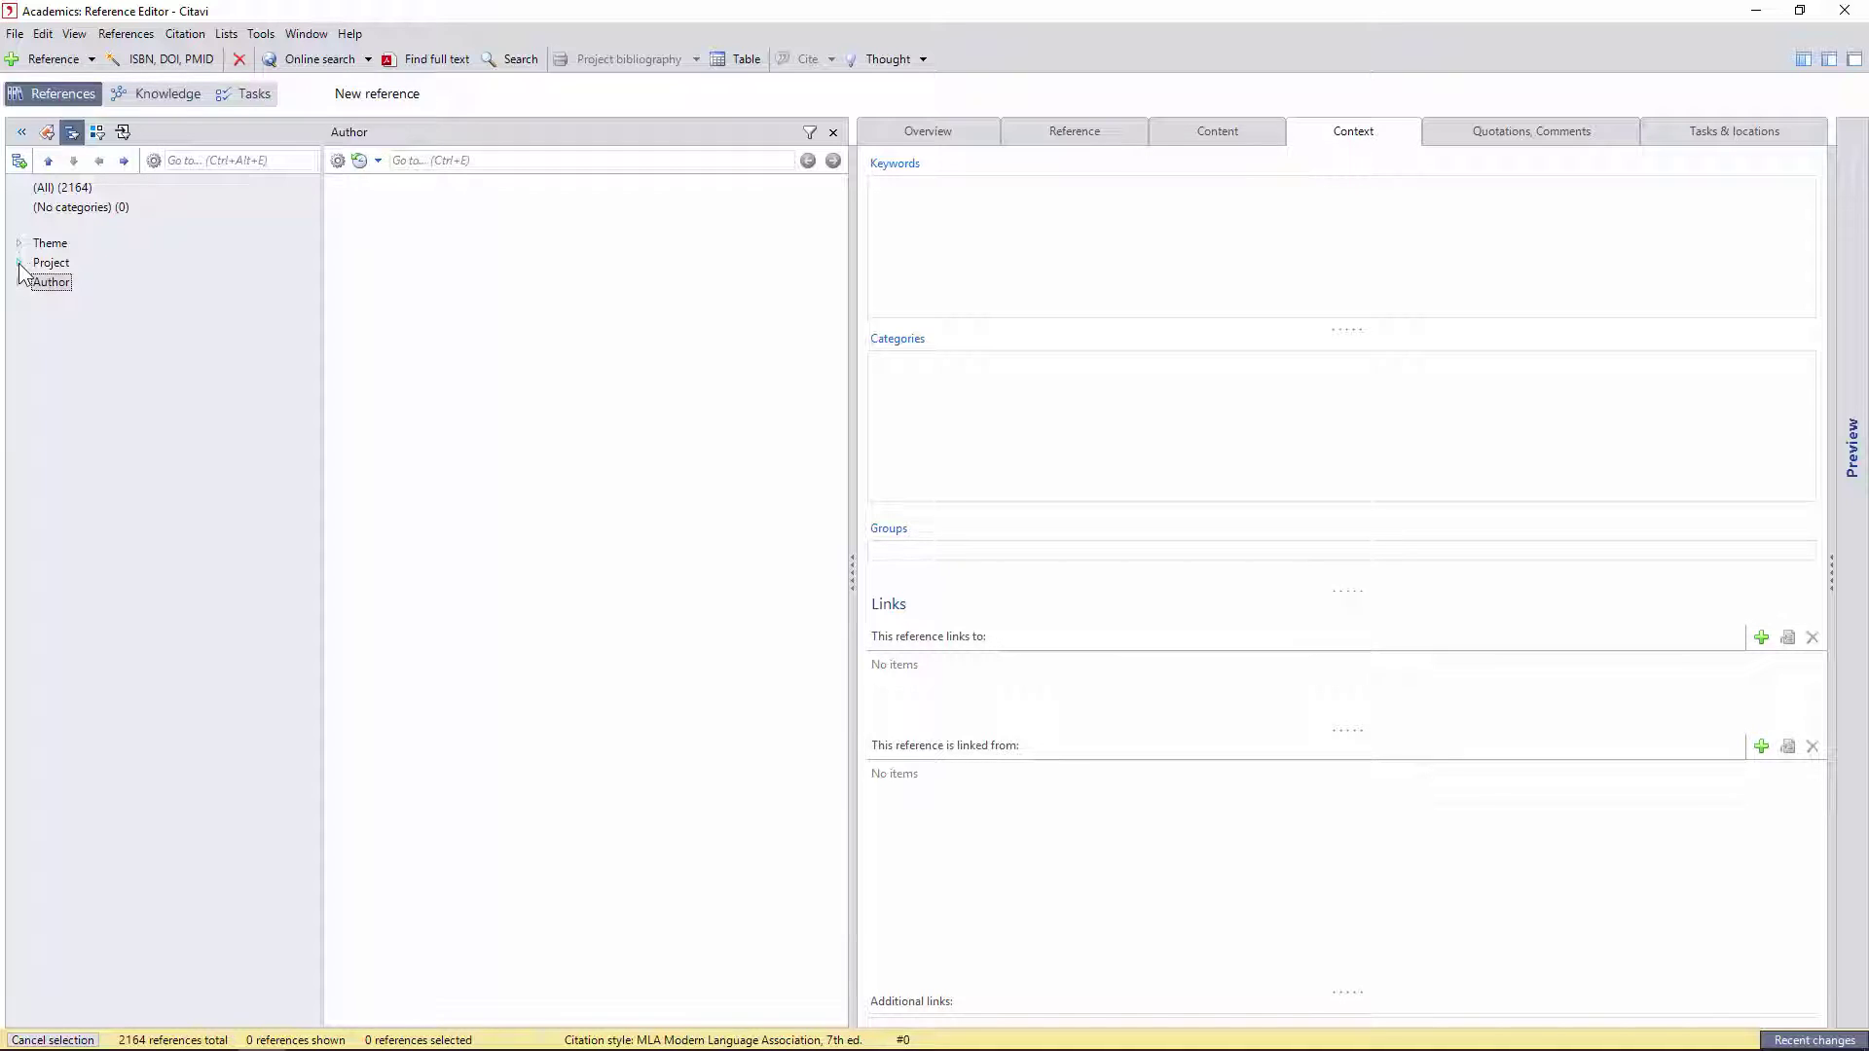
Search the category tree for 'deconstr', browse the suggestions, then clear the term
{"action": "left_click", "coordinate": [237, 160]}
{"action": "type", "text": "deconstruction"}
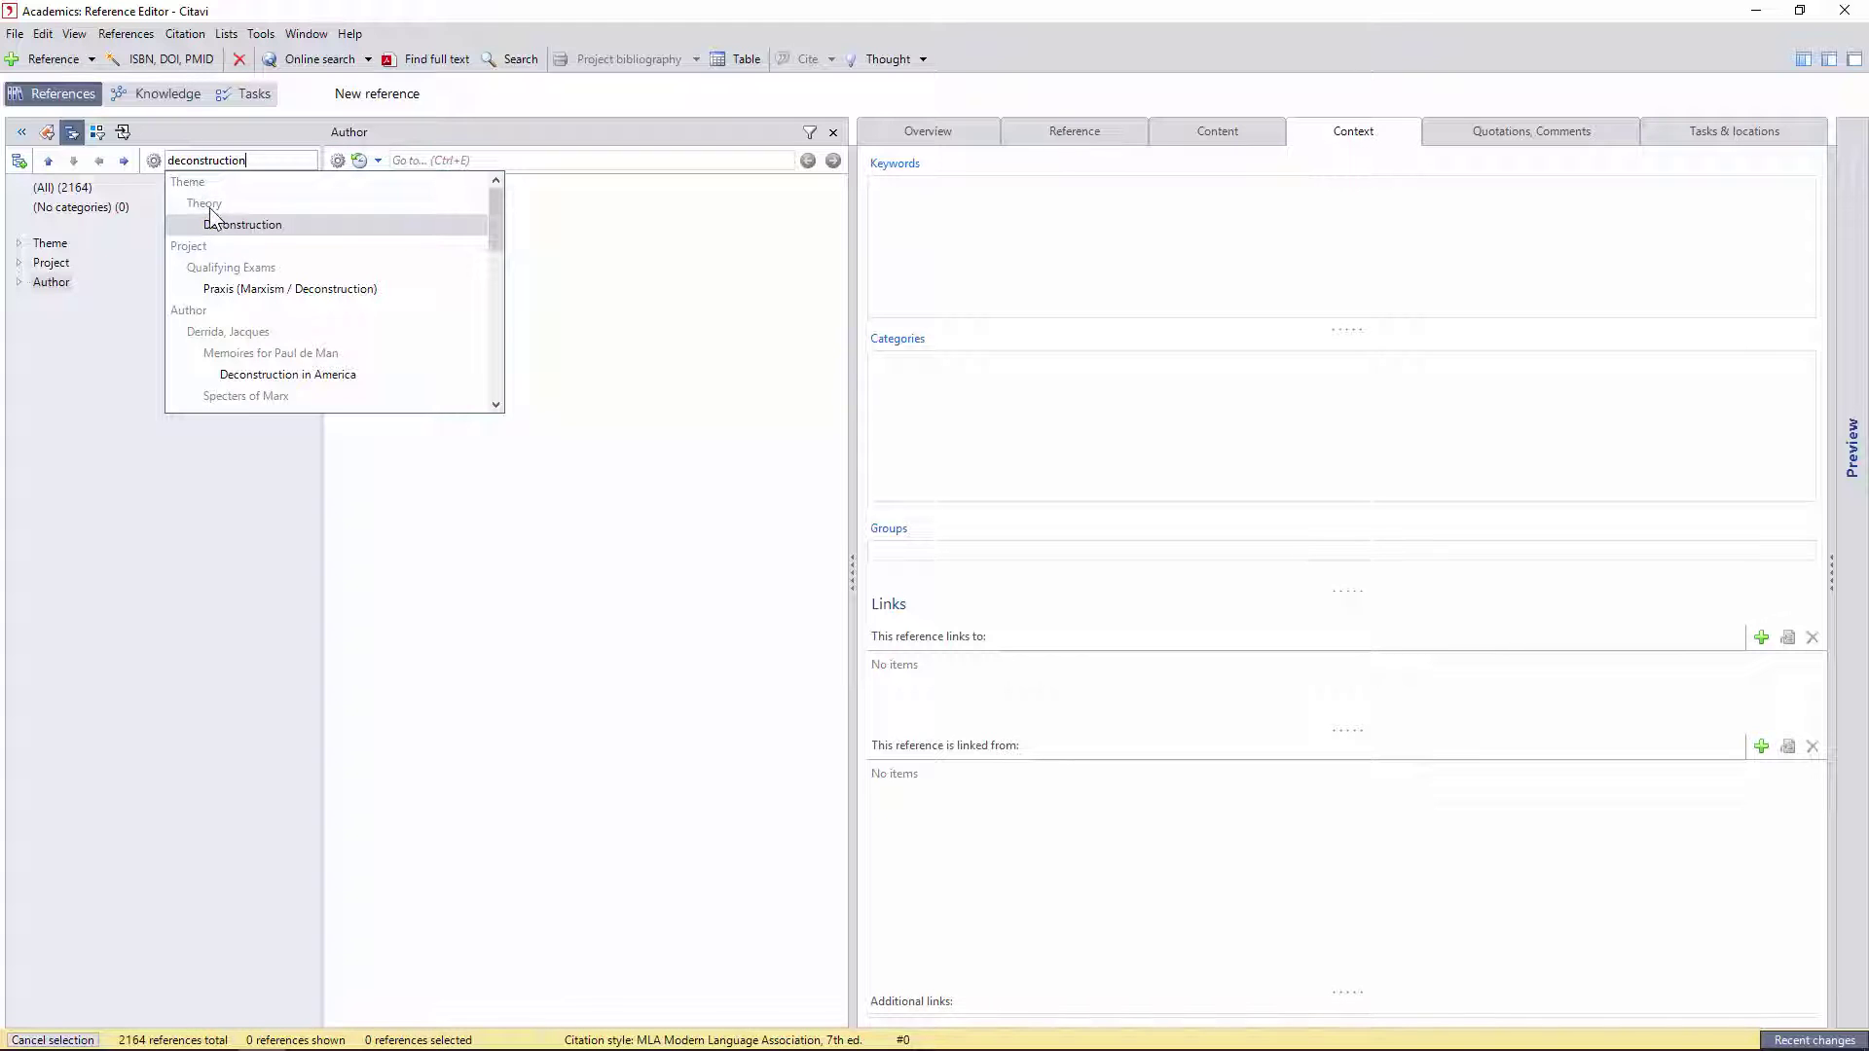
{"action": "key", "text": "Down"}
{"action": "key", "text": "Down"}
{"action": "key", "text": "Down"}
{"action": "key", "text": "Down"}
{"action": "key", "text": "Down"}
{"action": "key", "text": "Down"}
{"action": "key", "text": "Down"}
{"action": "key", "text": "Down"}
{"action": "key", "text": "Down"}
{"action": "key", "text": "Down"}
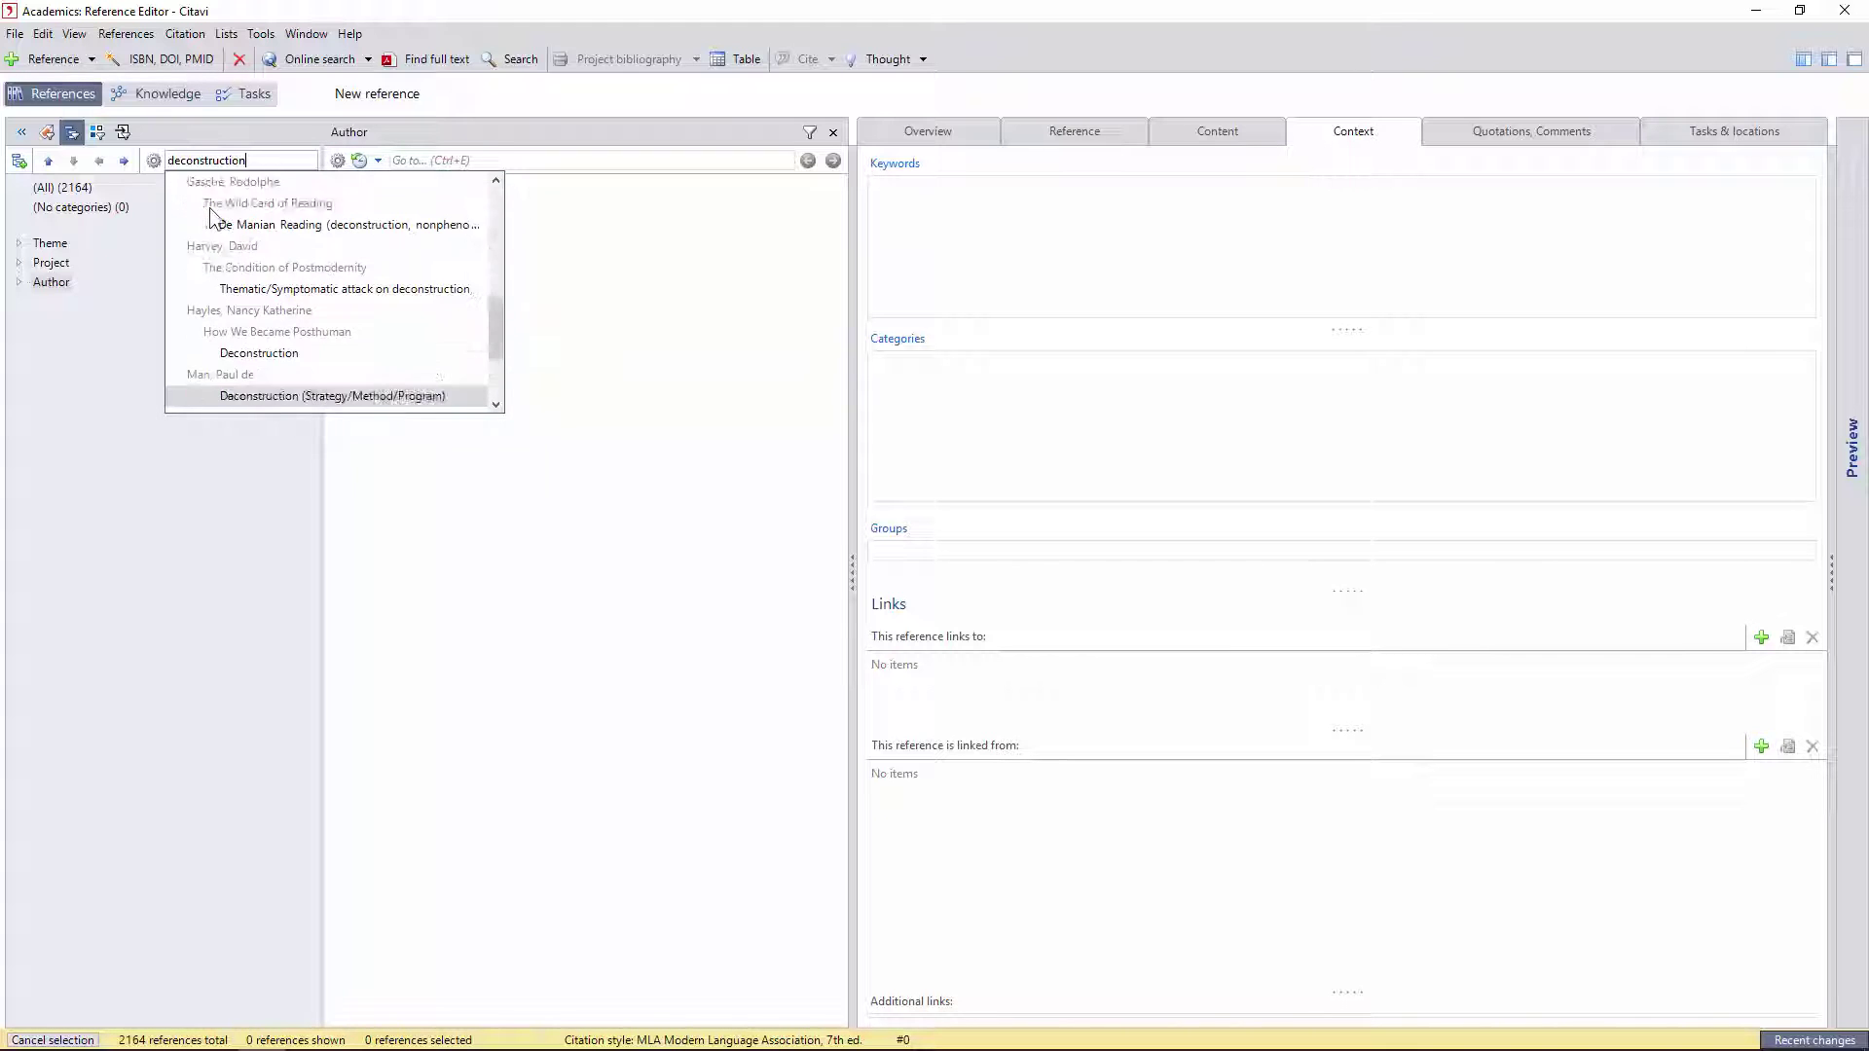
{"action": "key", "text": "Up"}
{"action": "key", "text": "Up"}
{"action": "key", "text": "Up"}
{"action": "key", "text": "Up"}
{"action": "key", "text": "Up"}
{"action": "key", "text": "Up"}
{"action": "key", "text": "Up"}
{"action": "key", "text": "Up"}
{"action": "key", "text": "Up"}
{"action": "key", "text": "Up"}
{"action": "key", "text": "Up"}
{"action": "key", "text": "Up"}
{"action": "key", "text": "Up"}
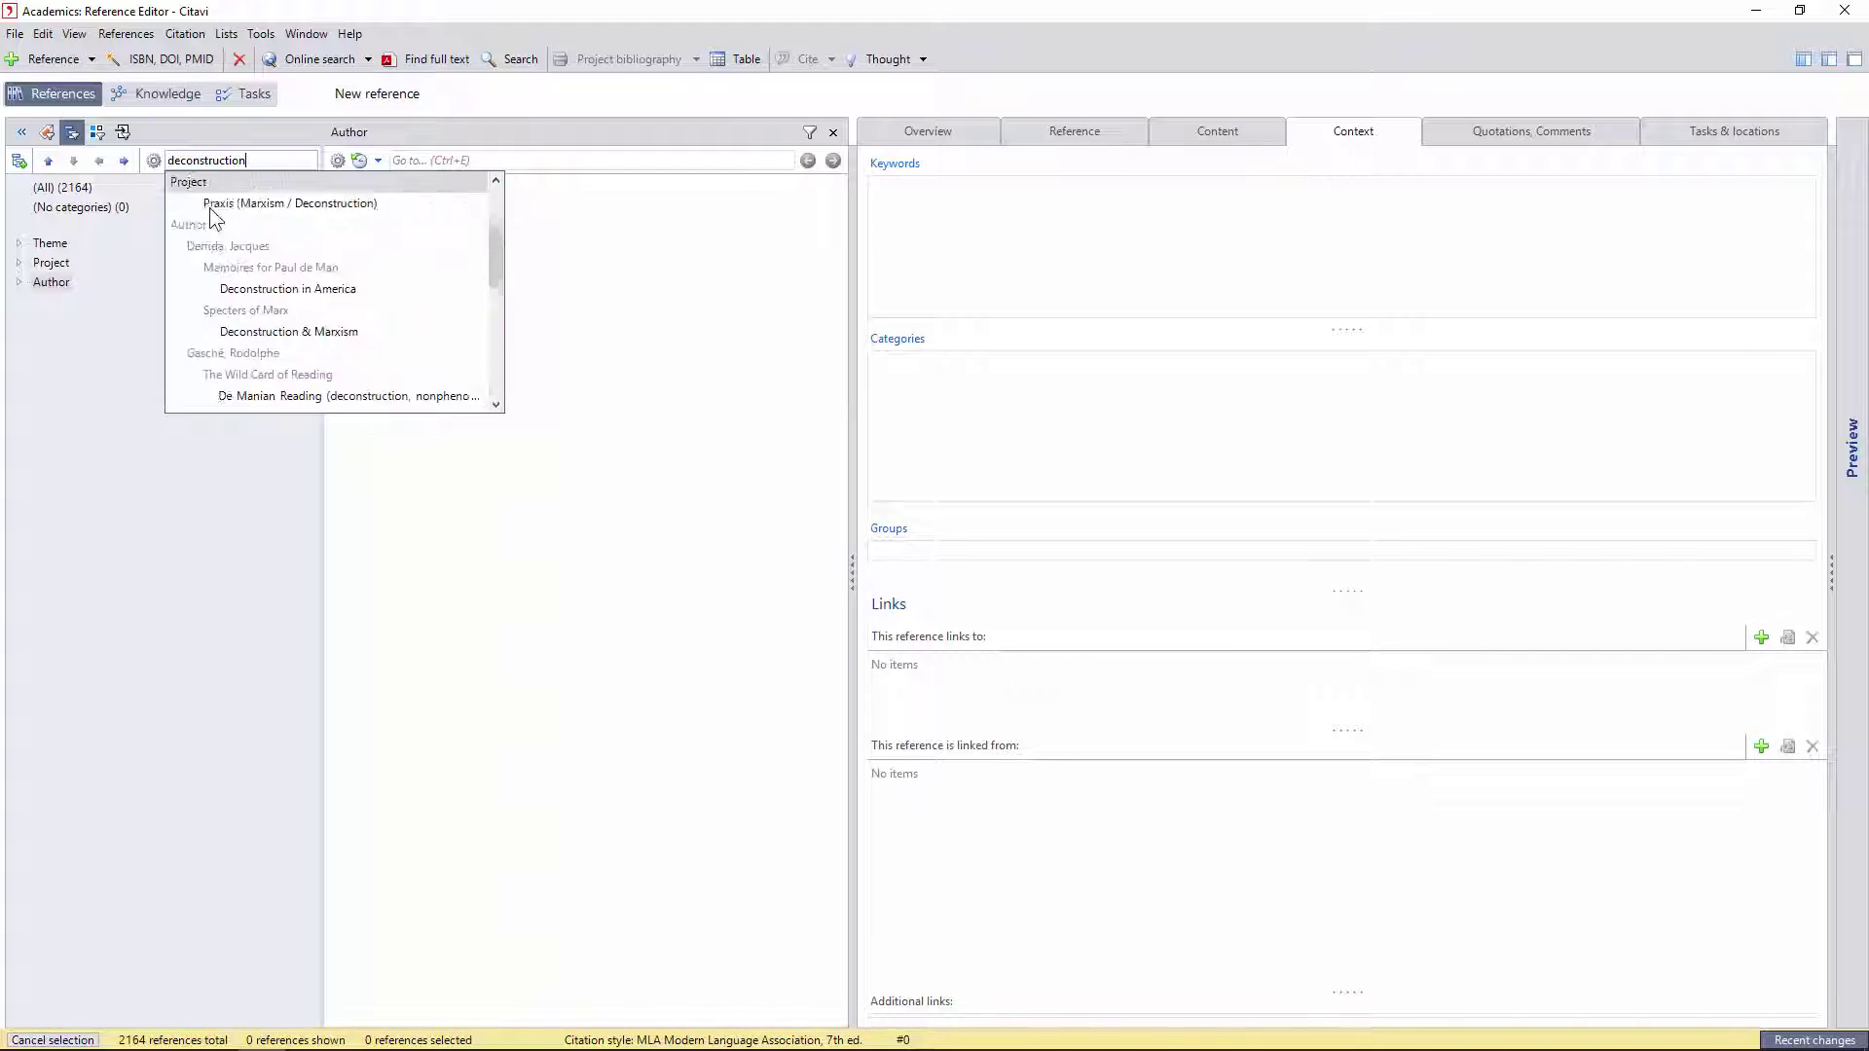
{"action": "double_click", "coordinate": [222, 160]}
{"action": "key", "text": "BackSpace"}
Try 'd' in the Categories field, cancel the entry, and show (All) references
{"action": "left_click", "coordinate": [948, 396]}
{"action": "type", "text": "deconst"}
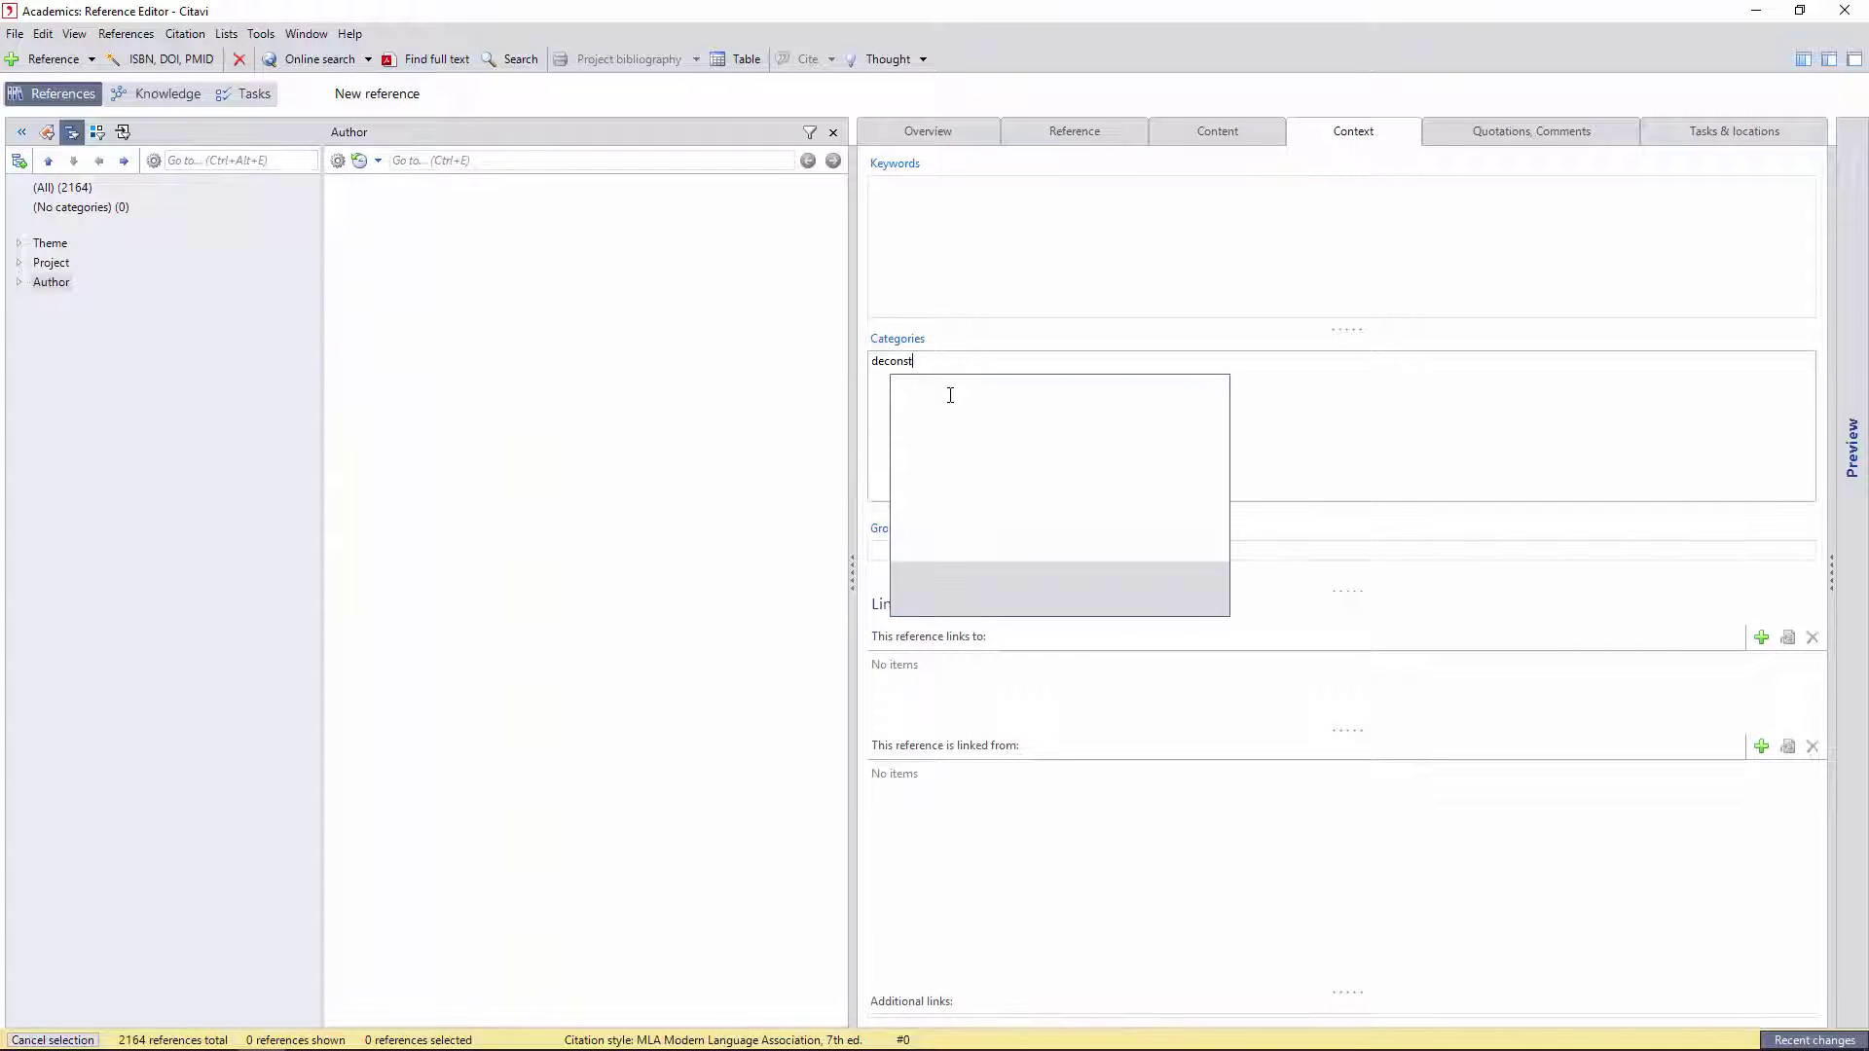
{"action": "key", "text": "Down"}
{"action": "key", "text": "Down"}
{"action": "key", "text": "Down"}
{"action": "key", "text": "Down"}
{"action": "key", "text": "Down"}
{"action": "key", "text": "Down"}
{"action": "key", "text": "Down"}
{"action": "key", "text": "Down"}
{"action": "key", "text": "Down"}
{"action": "key", "text": "Down"}
{"action": "key", "text": "Down"}
{"action": "key", "text": "Down"}
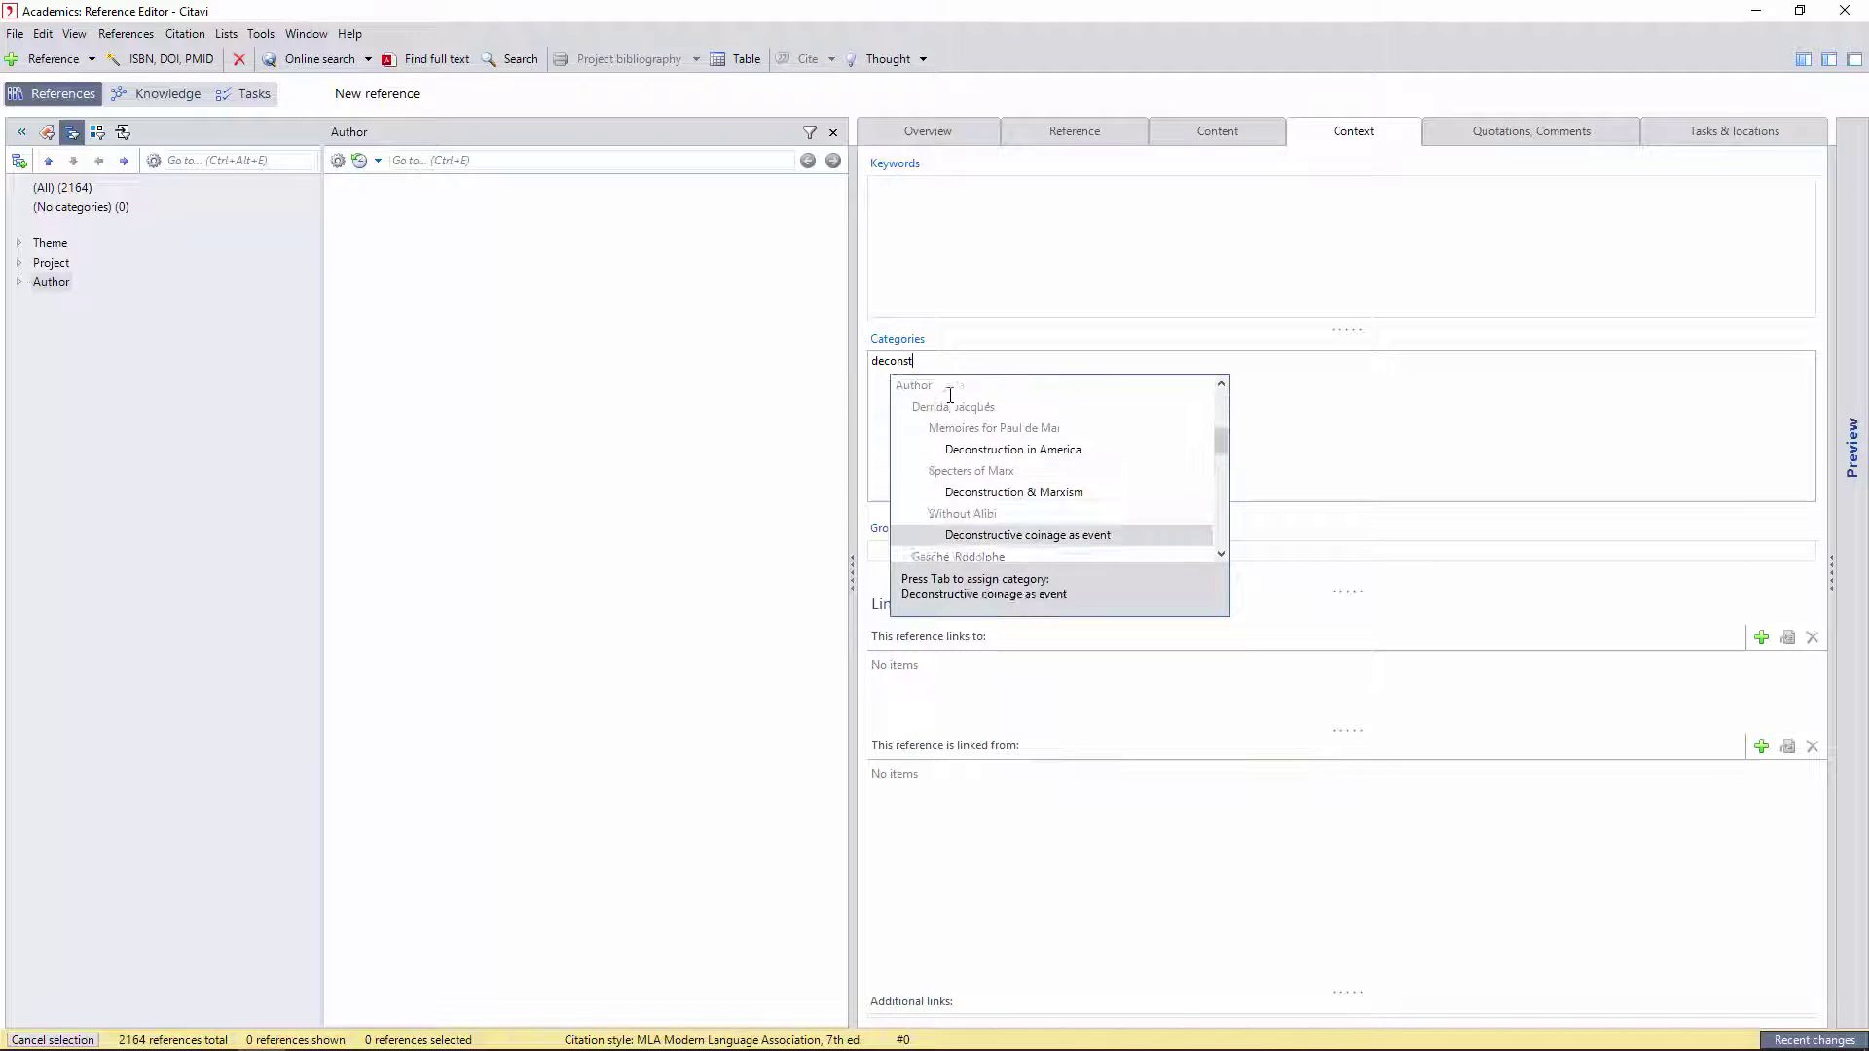
{"action": "key", "text": "Down"}
{"action": "key", "text": "Down"}
{"action": "key", "text": "Down"}
{"action": "key", "text": "Down"}
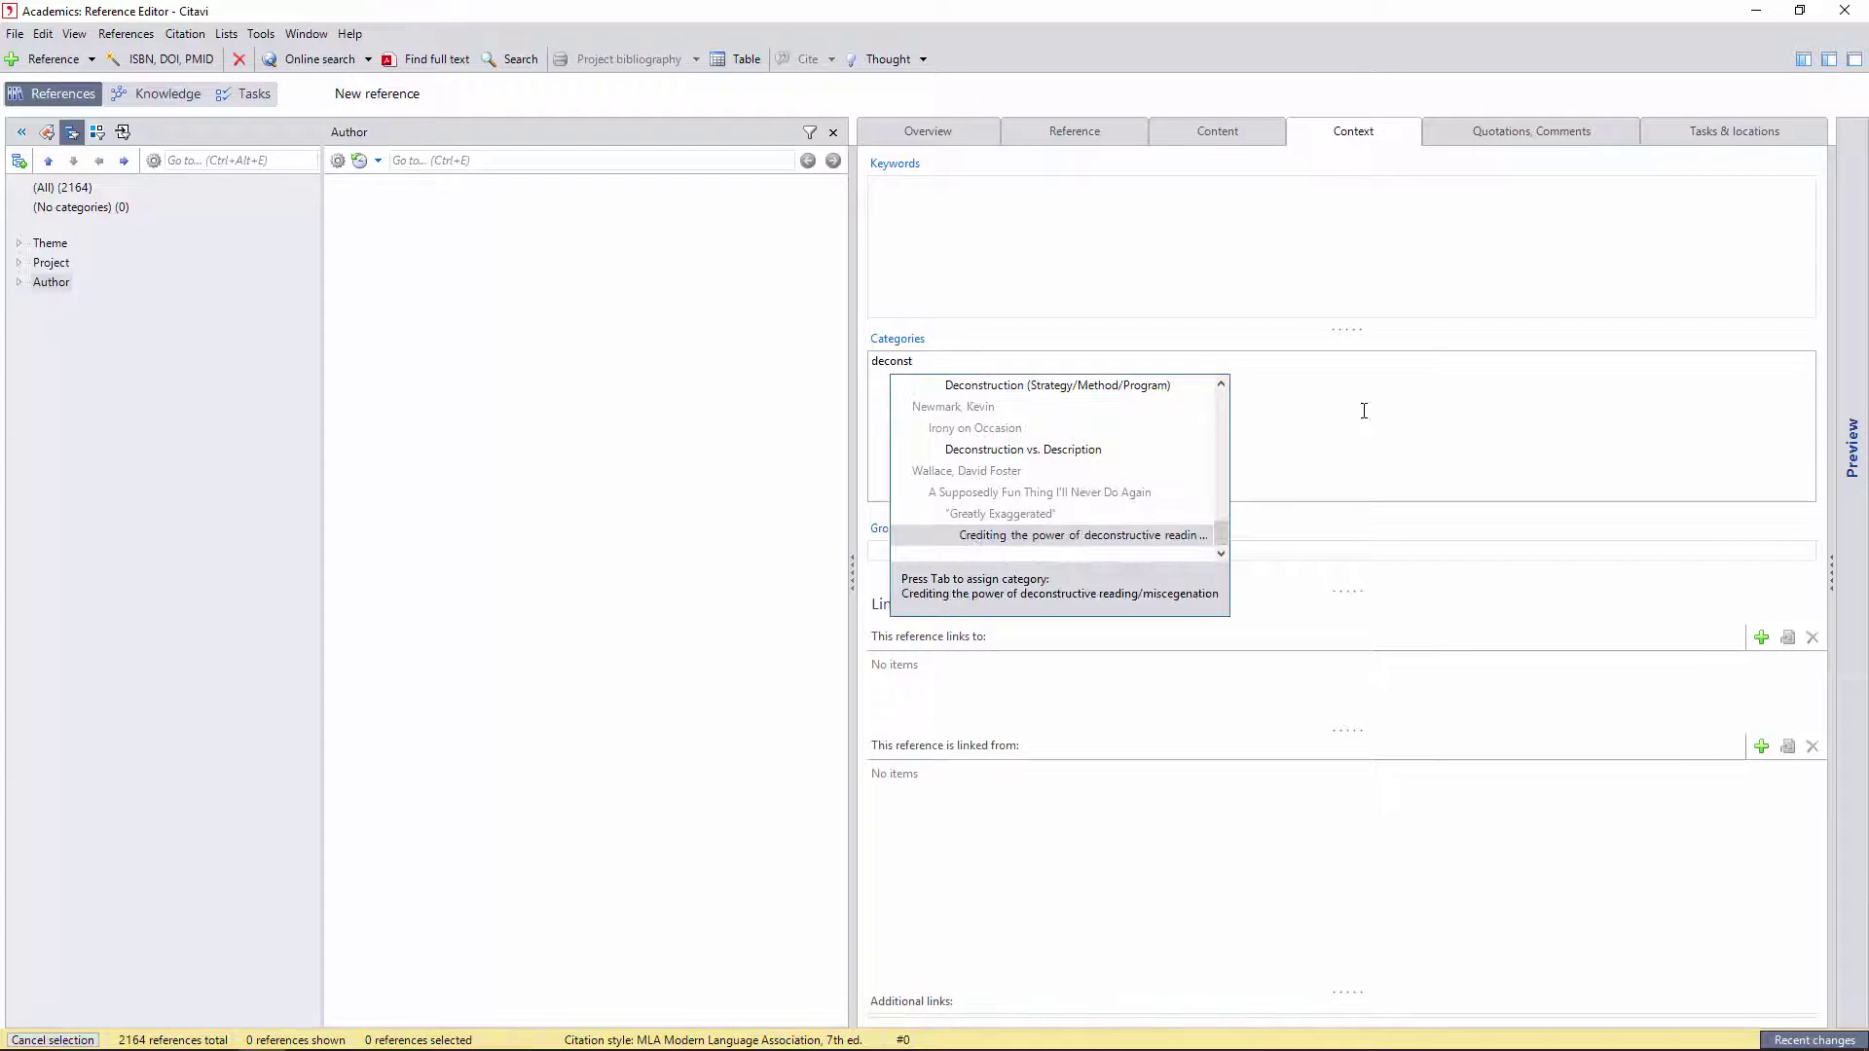
{"action": "key", "text": "Escape"}
{"action": "key", "text": "Escape"}
{"action": "left_click", "coordinate": [61, 187]}
Expand Theme and browse Criticism (885), Theory, Structuralism, Deconstruction (86), Critical Theory and Philosophy (155)
{"action": "left_click", "coordinate": [48, 243]}
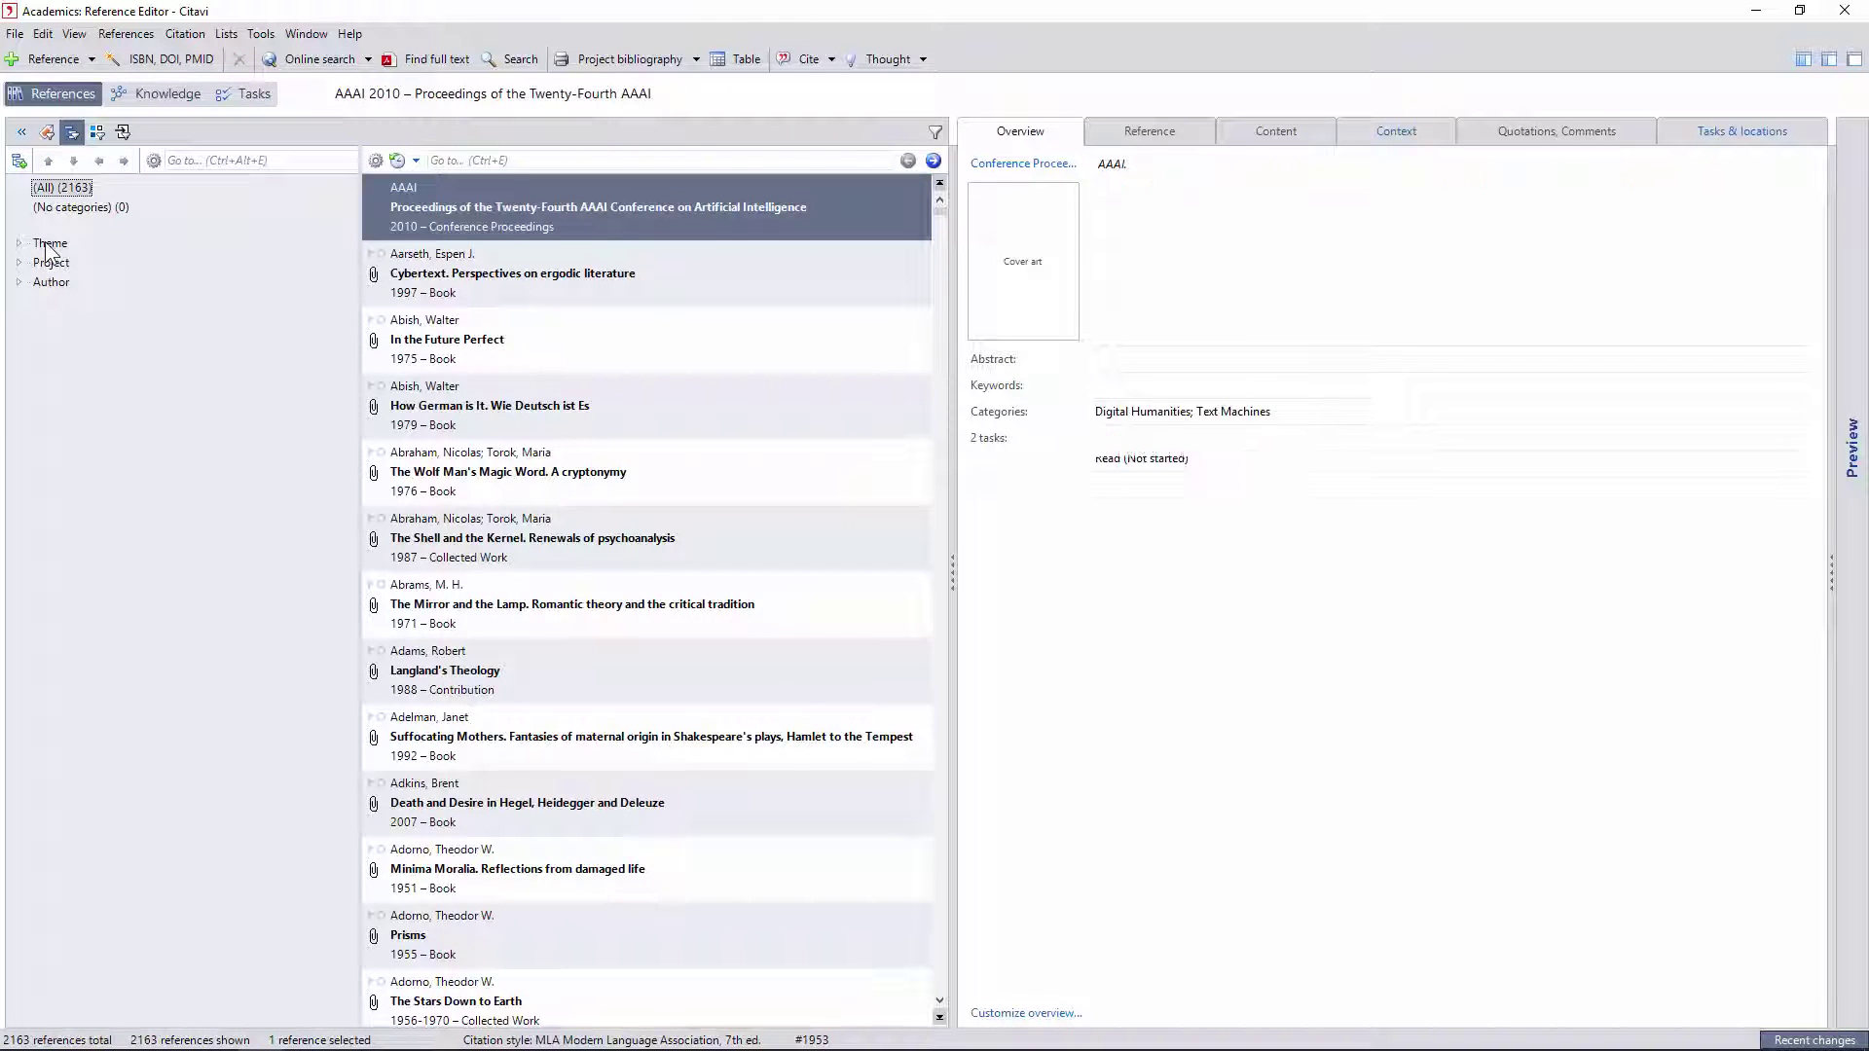
{"action": "left_click", "coordinate": [20, 244]}
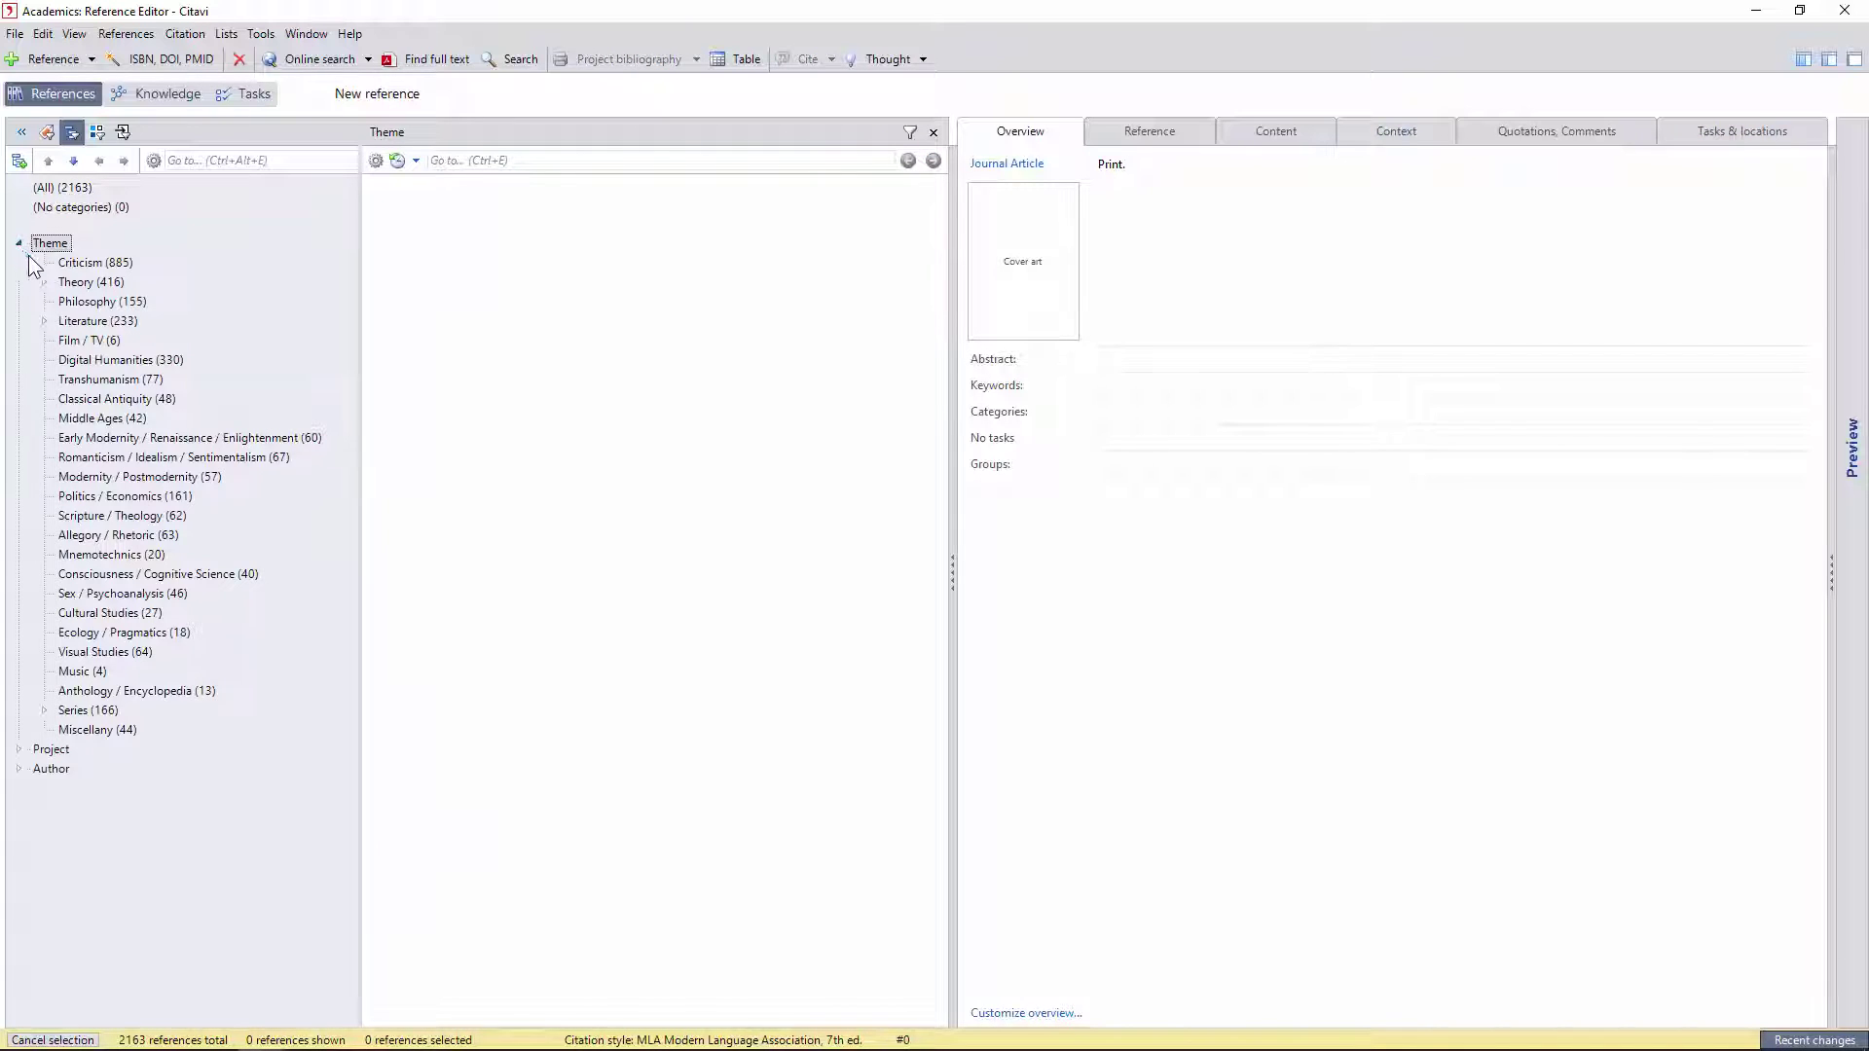
{"action": "left_click", "coordinate": [78, 265]}
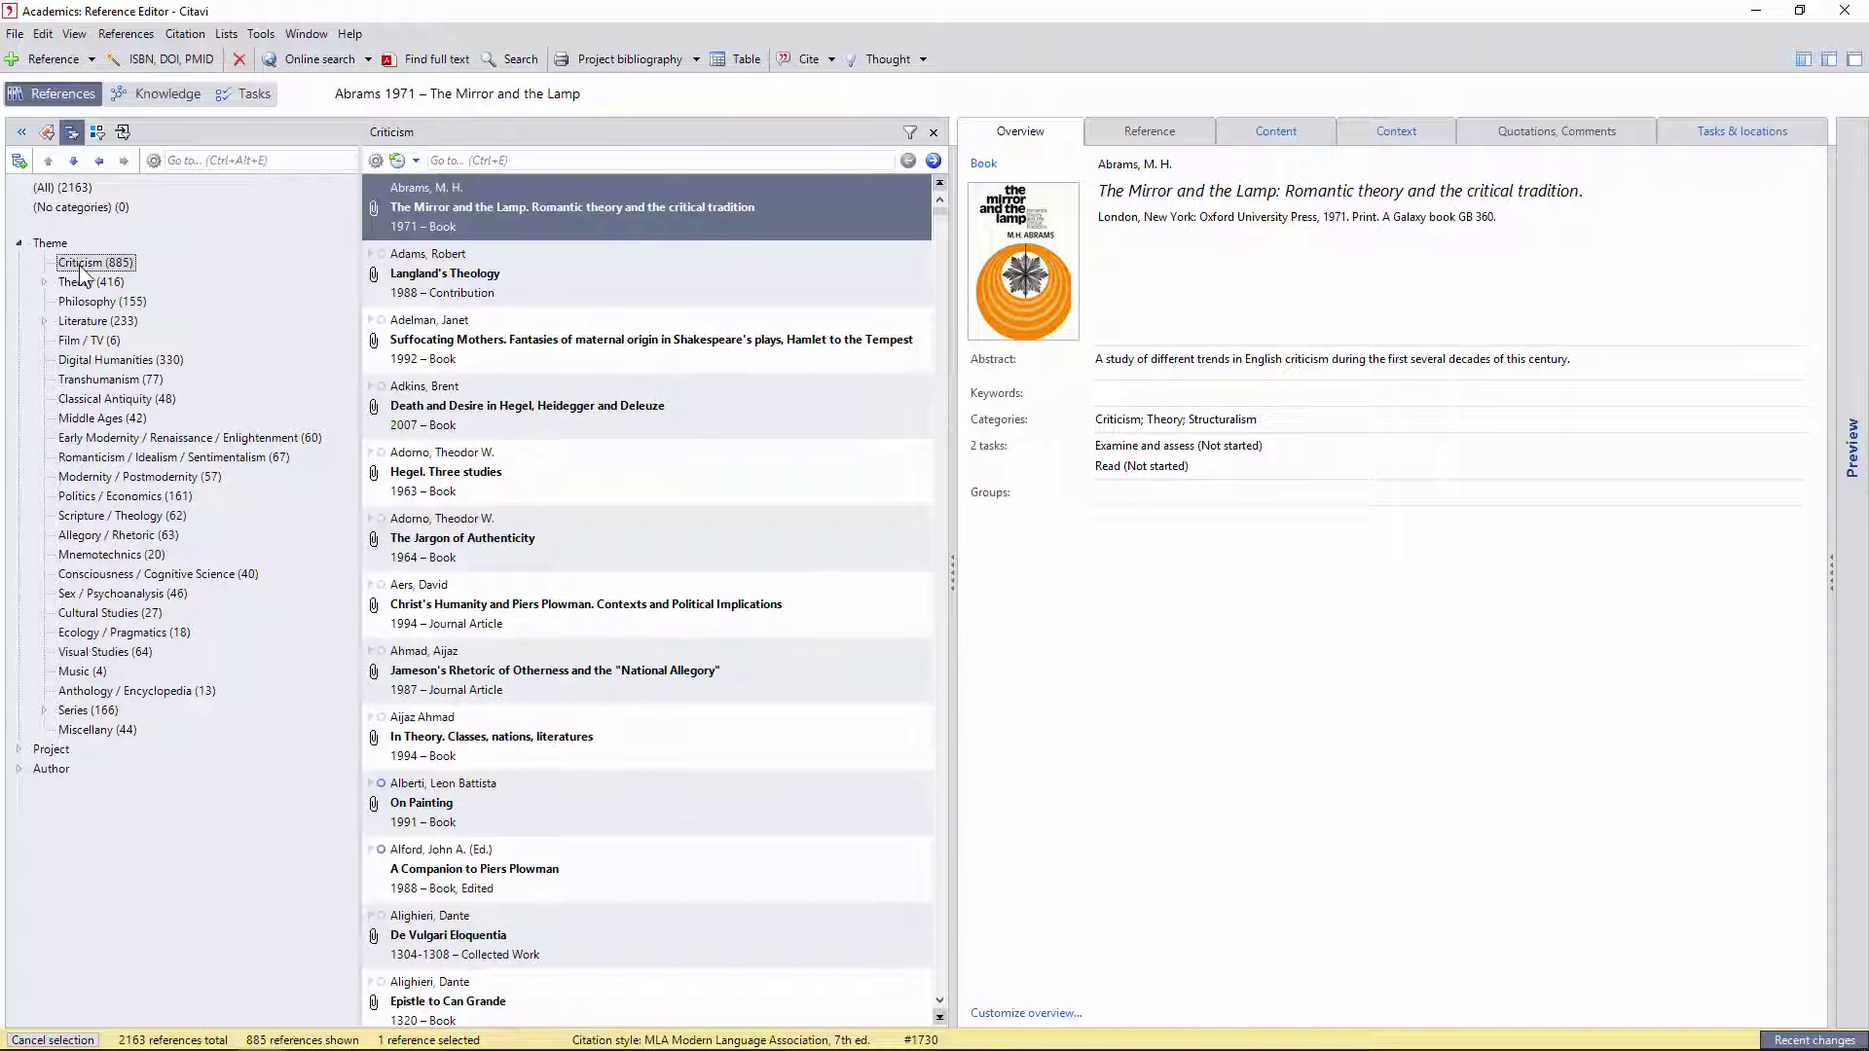
{"action": "left_click", "coordinate": [480, 477]}
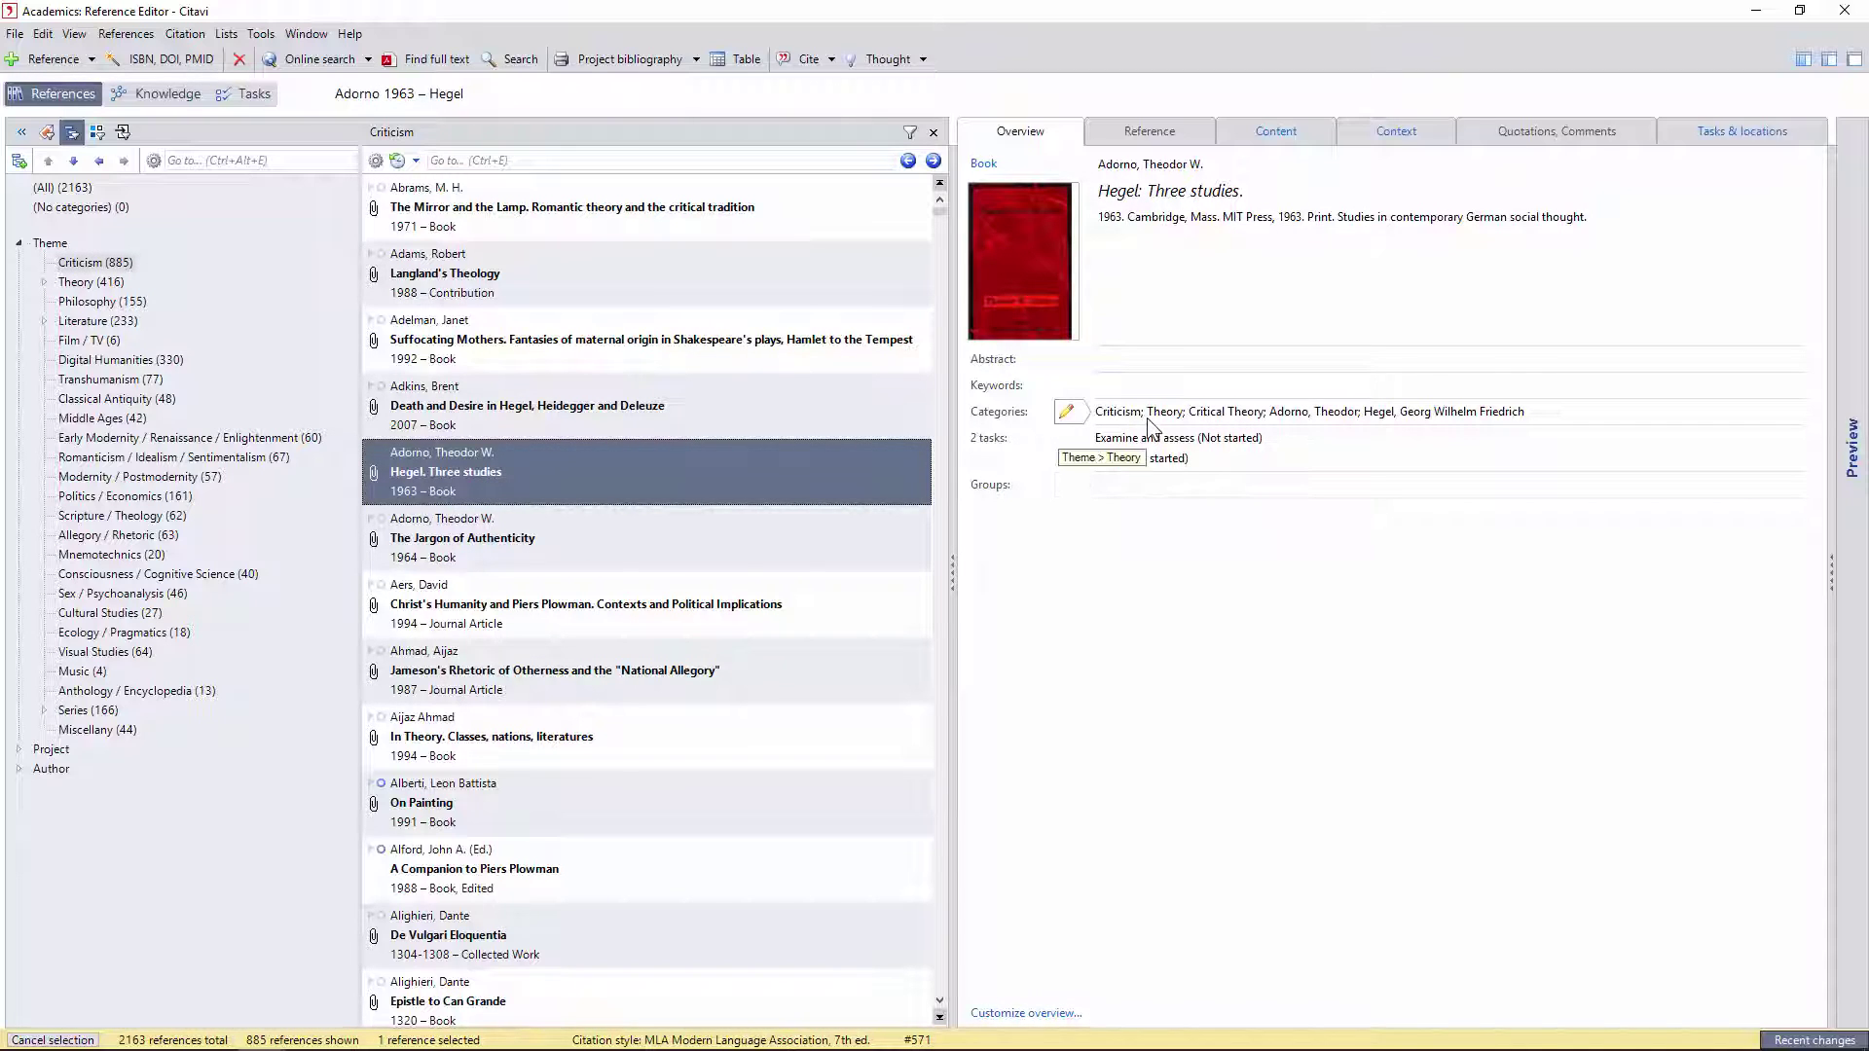
{"action": "left_click", "coordinate": [44, 282]}
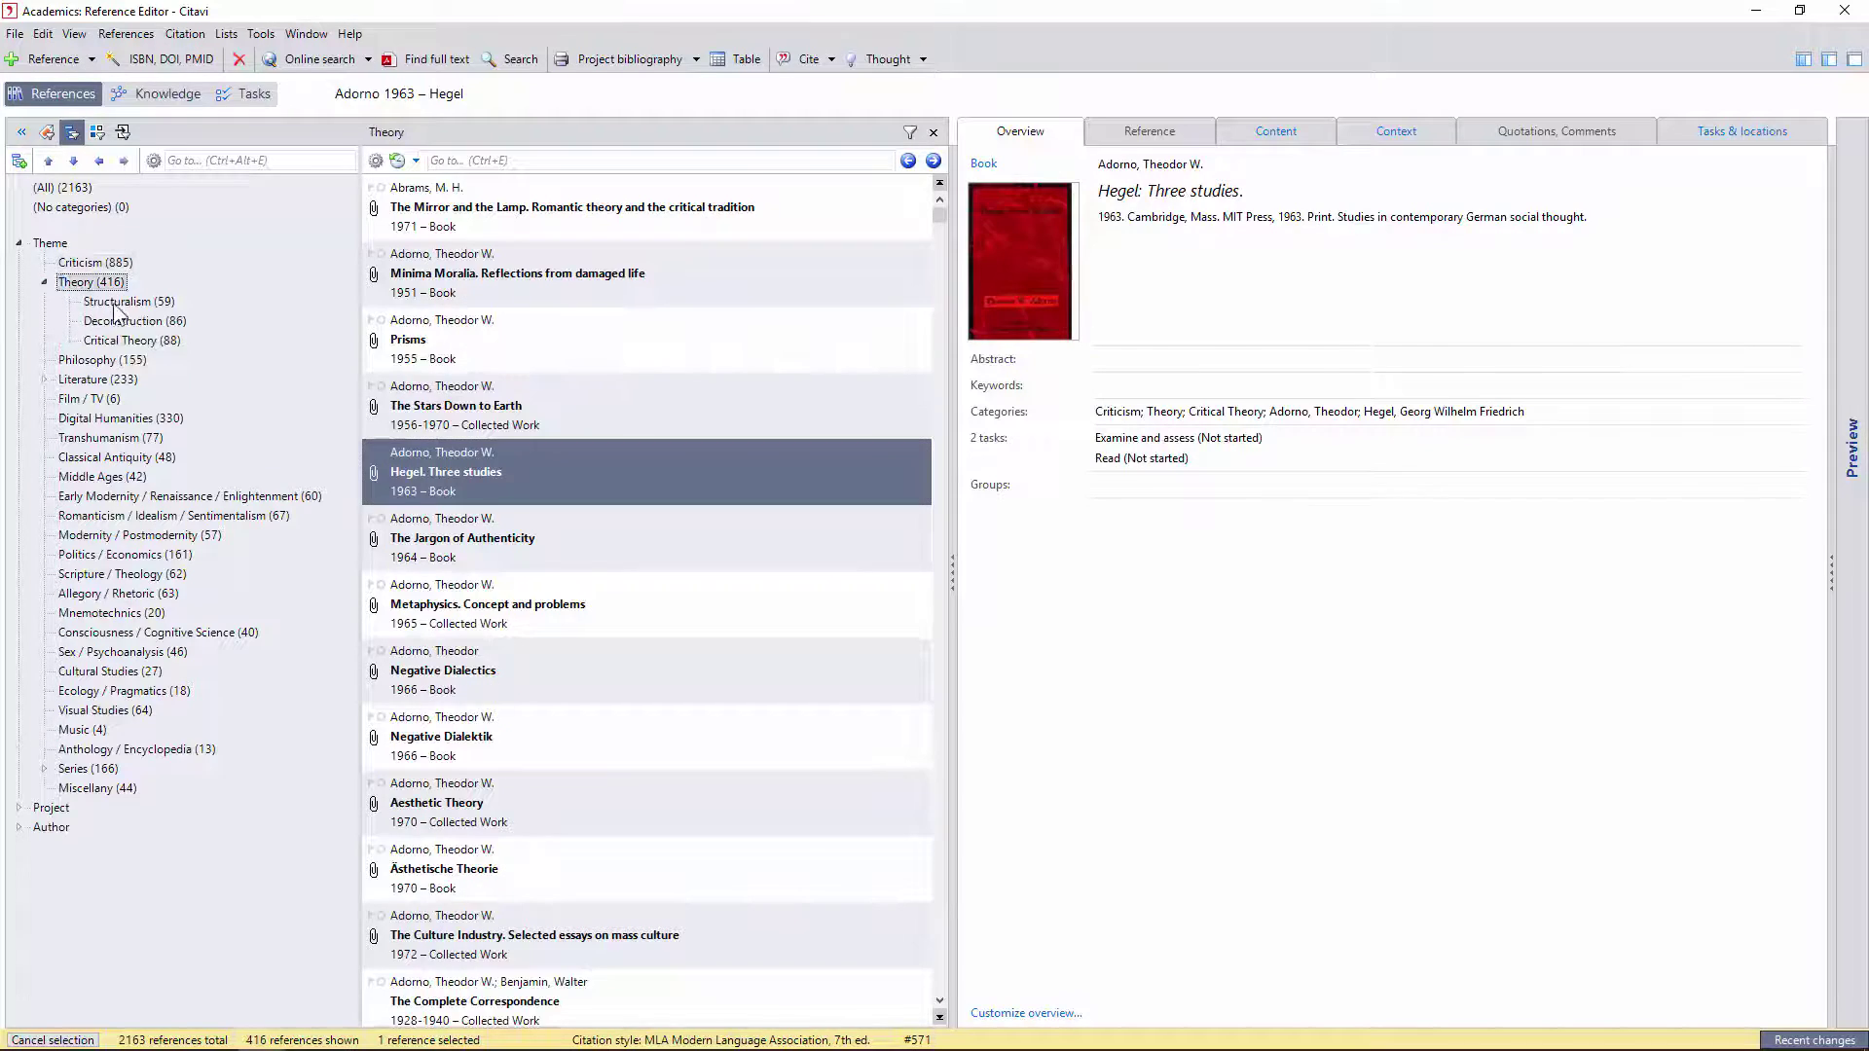
{"action": "left_click", "coordinate": [115, 302]}
{"action": "left_click", "coordinate": [499, 463]}
{"action": "left_click", "coordinate": [107, 320]}
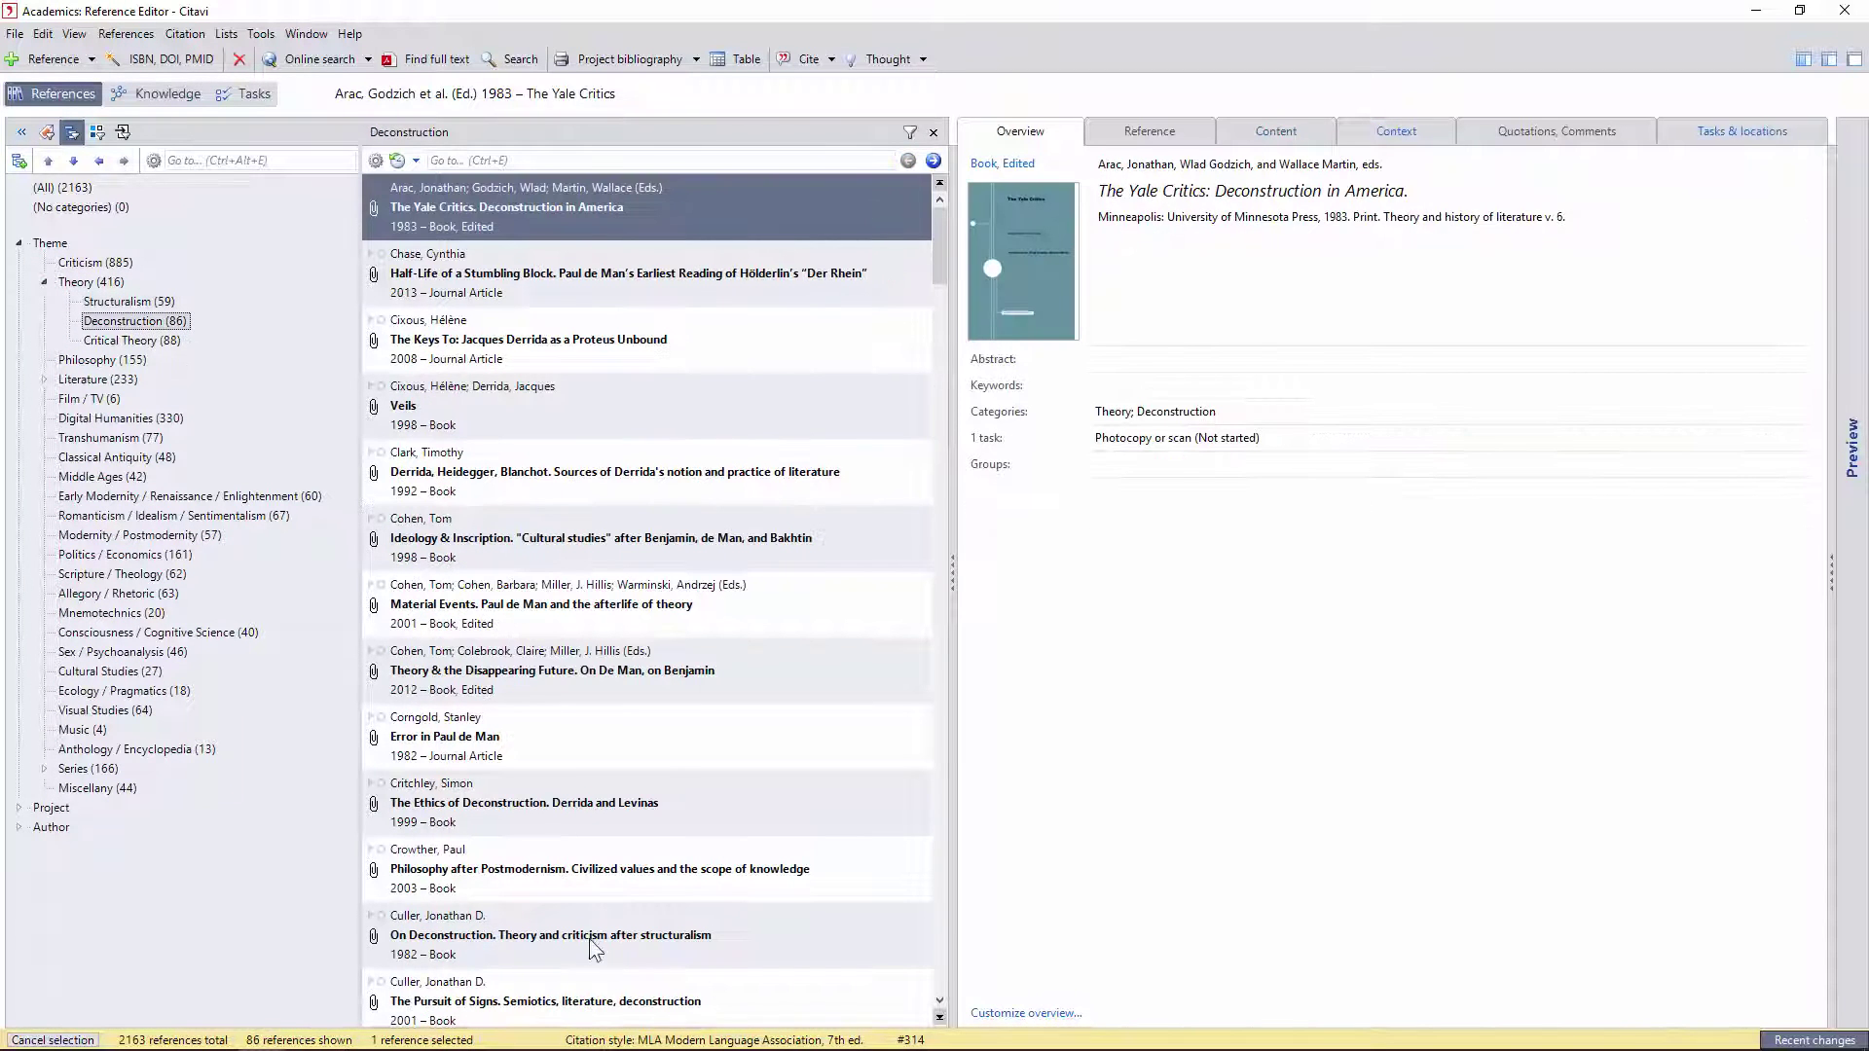
{"action": "left_click", "coordinate": [122, 340]}
{"action": "left_click", "coordinate": [457, 596]}
{"action": "left_click", "coordinate": [102, 360]}
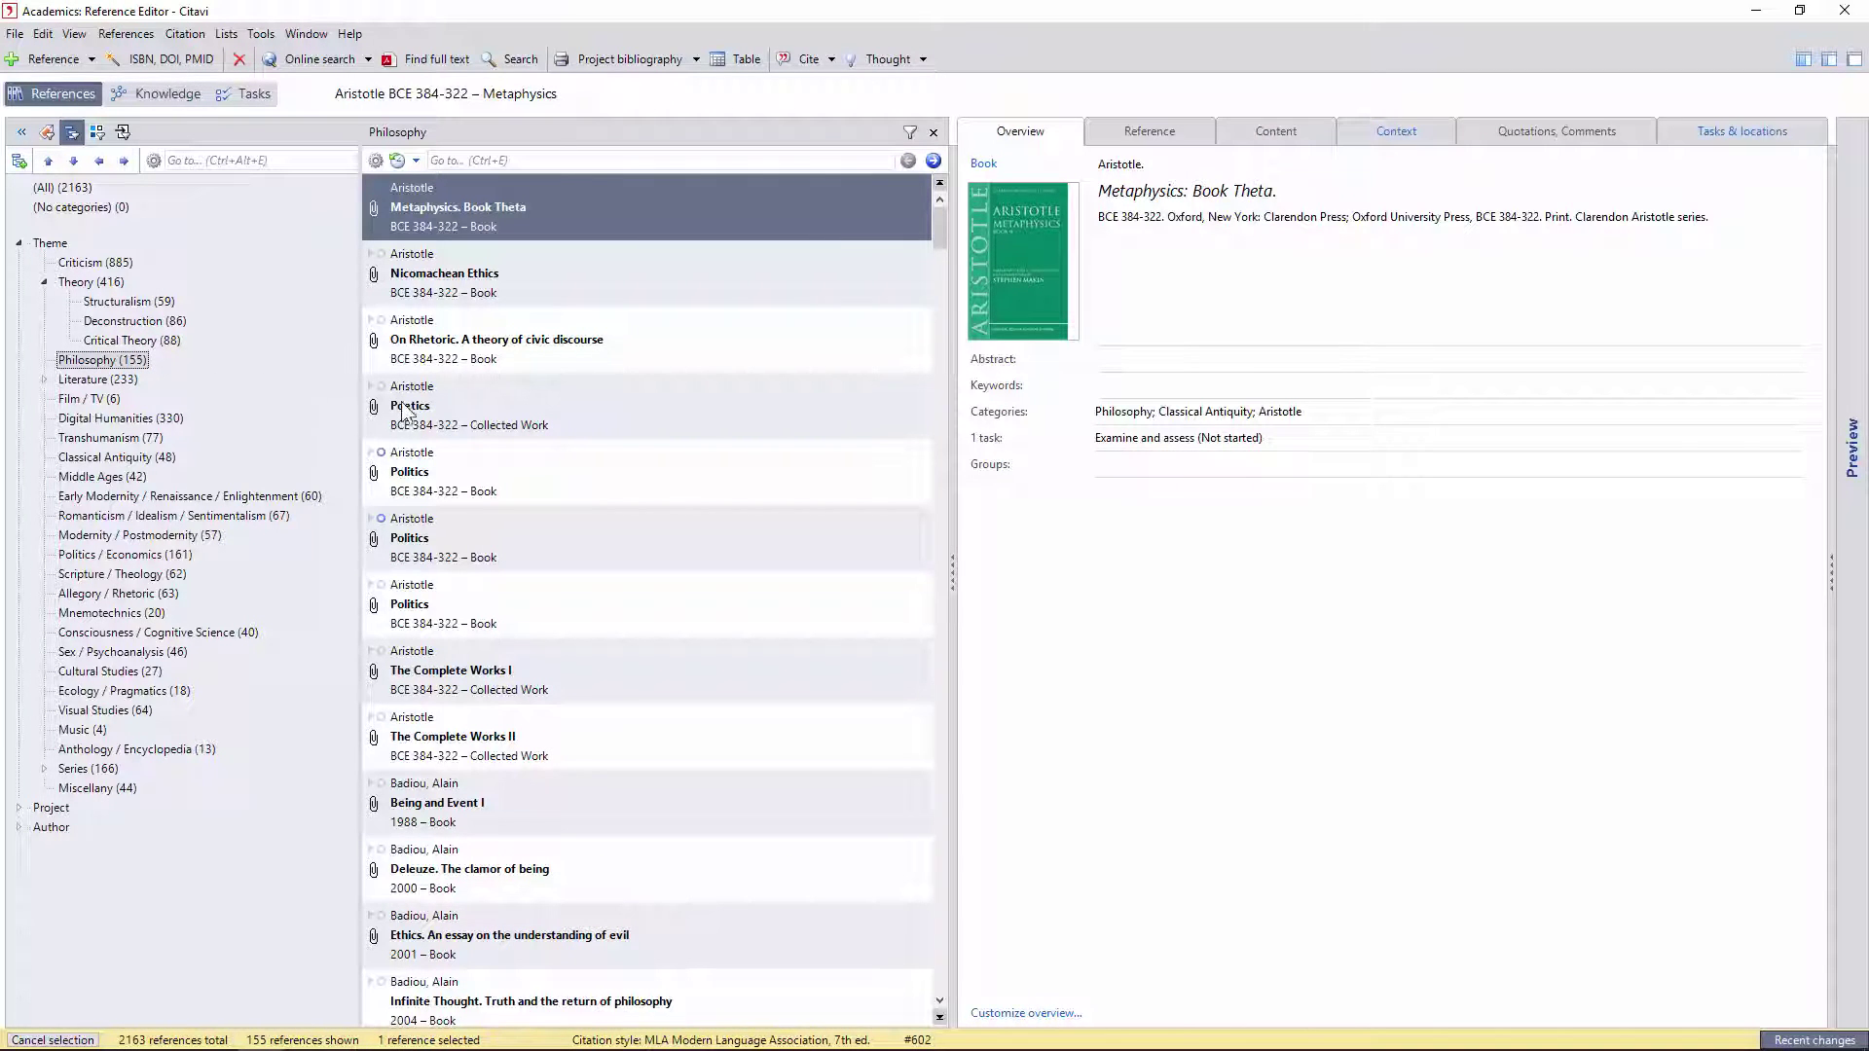
{"action": "scroll", "coordinate": [481, 330], "scroll_direction": "down", "scroll_amount": 3}
{"action": "scroll", "coordinate": [484, 341], "scroll_direction": "down", "scroll_amount": 9}
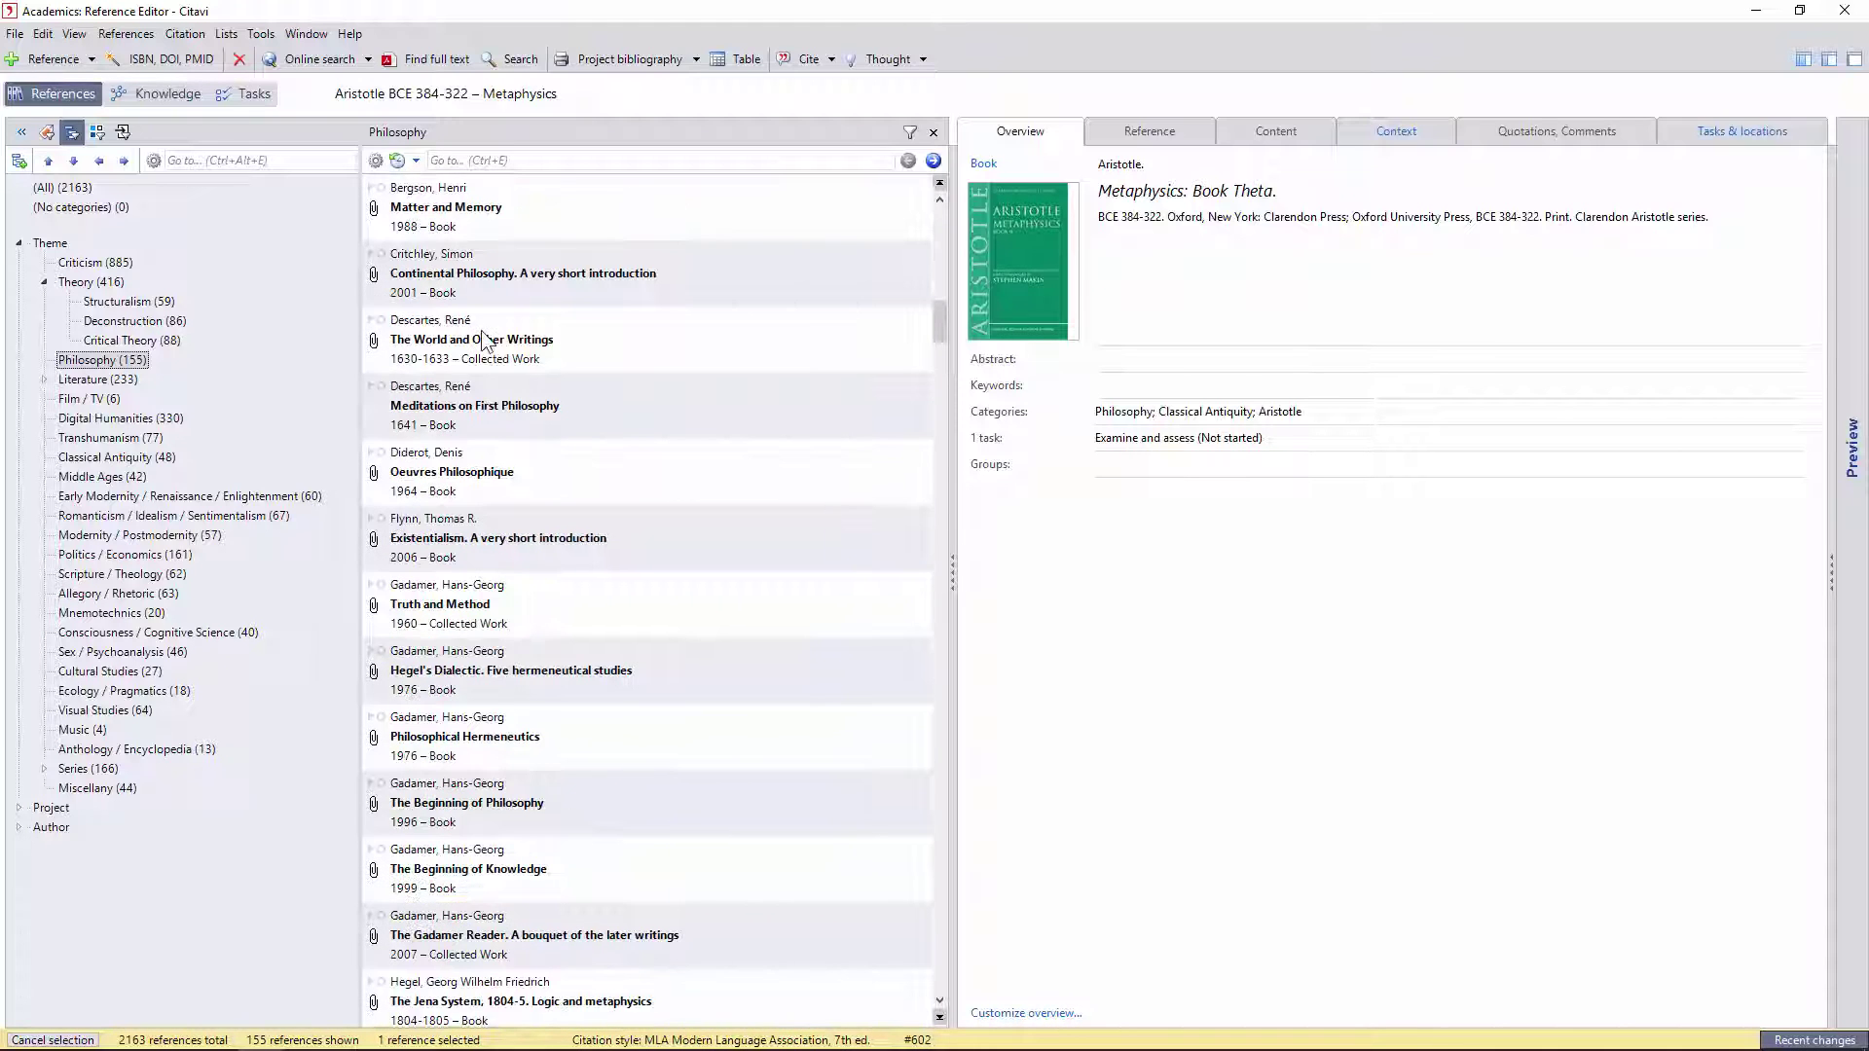
{"action": "scroll", "coordinate": [484, 341], "scroll_direction": "down", "scroll_amount": 4}
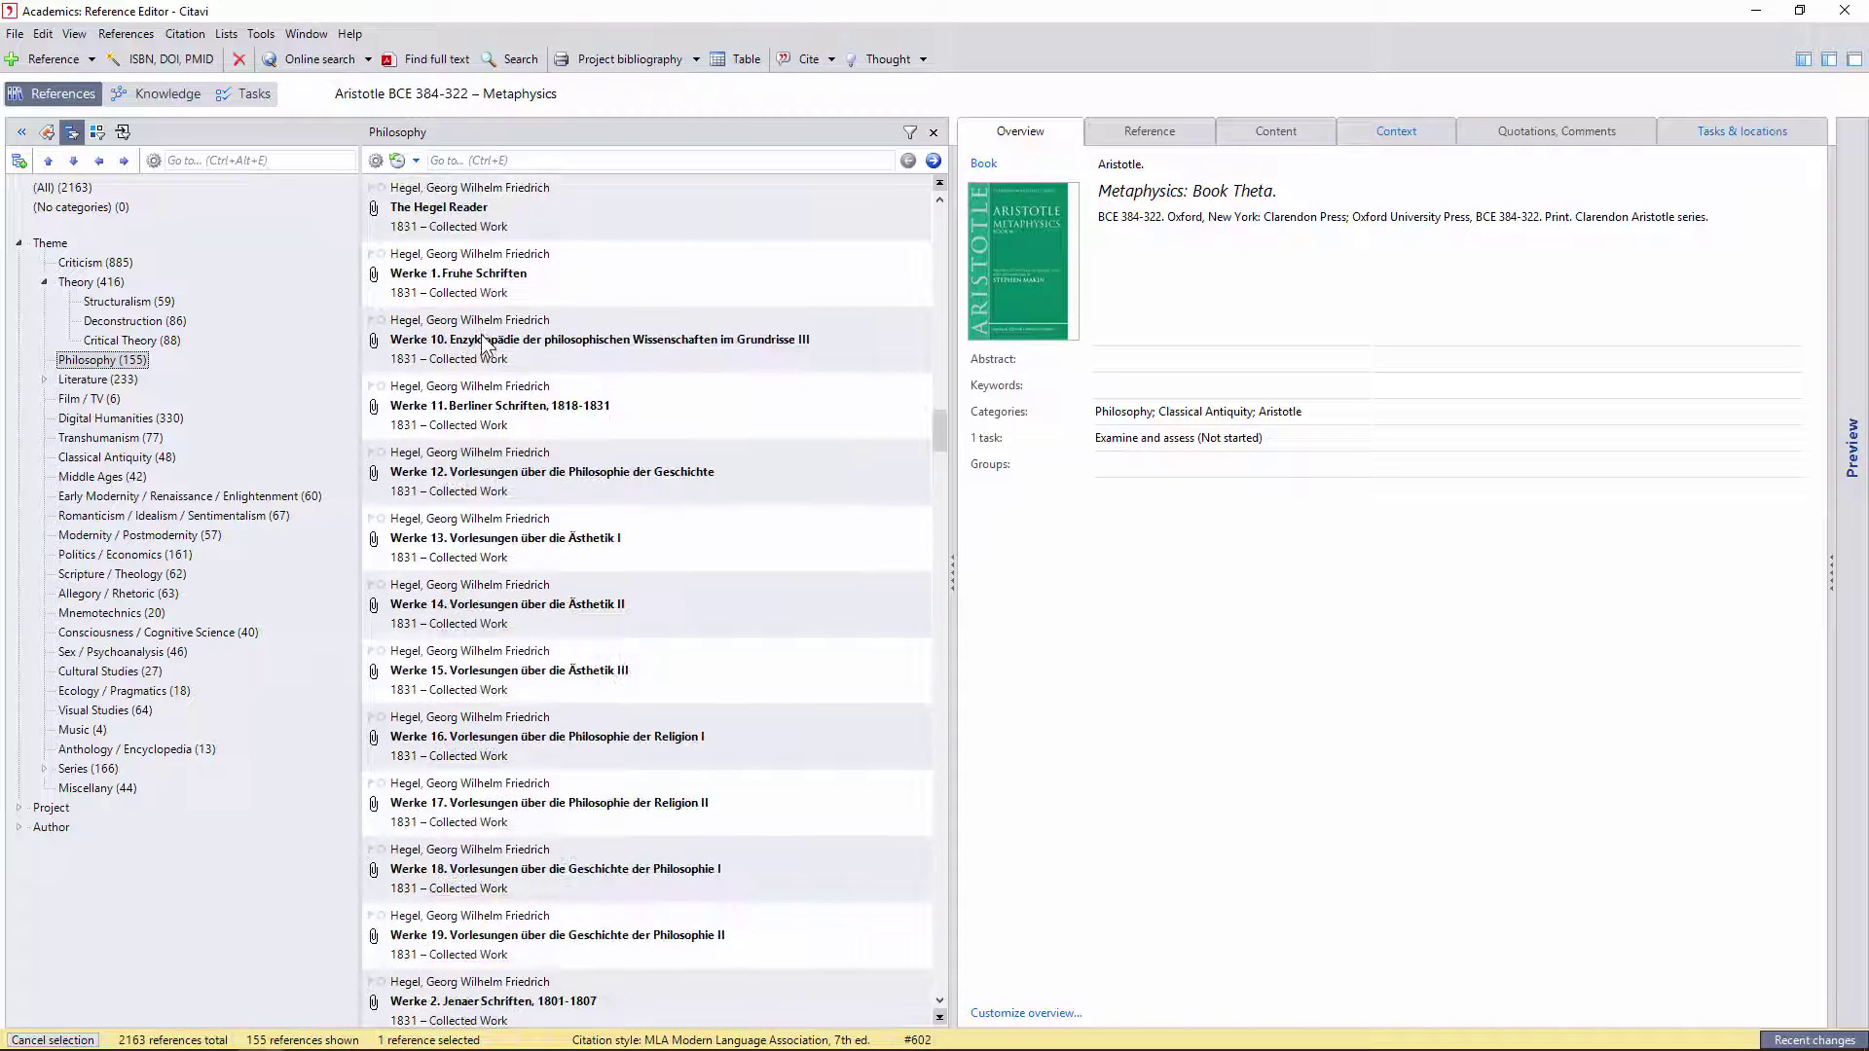
Browse Literature's Narrative / Novel, Poetry / Verse, Theater / Drama, Film / TV, Digital Humanities and Transhumanism references
{"action": "left_click", "coordinate": [44, 379]}
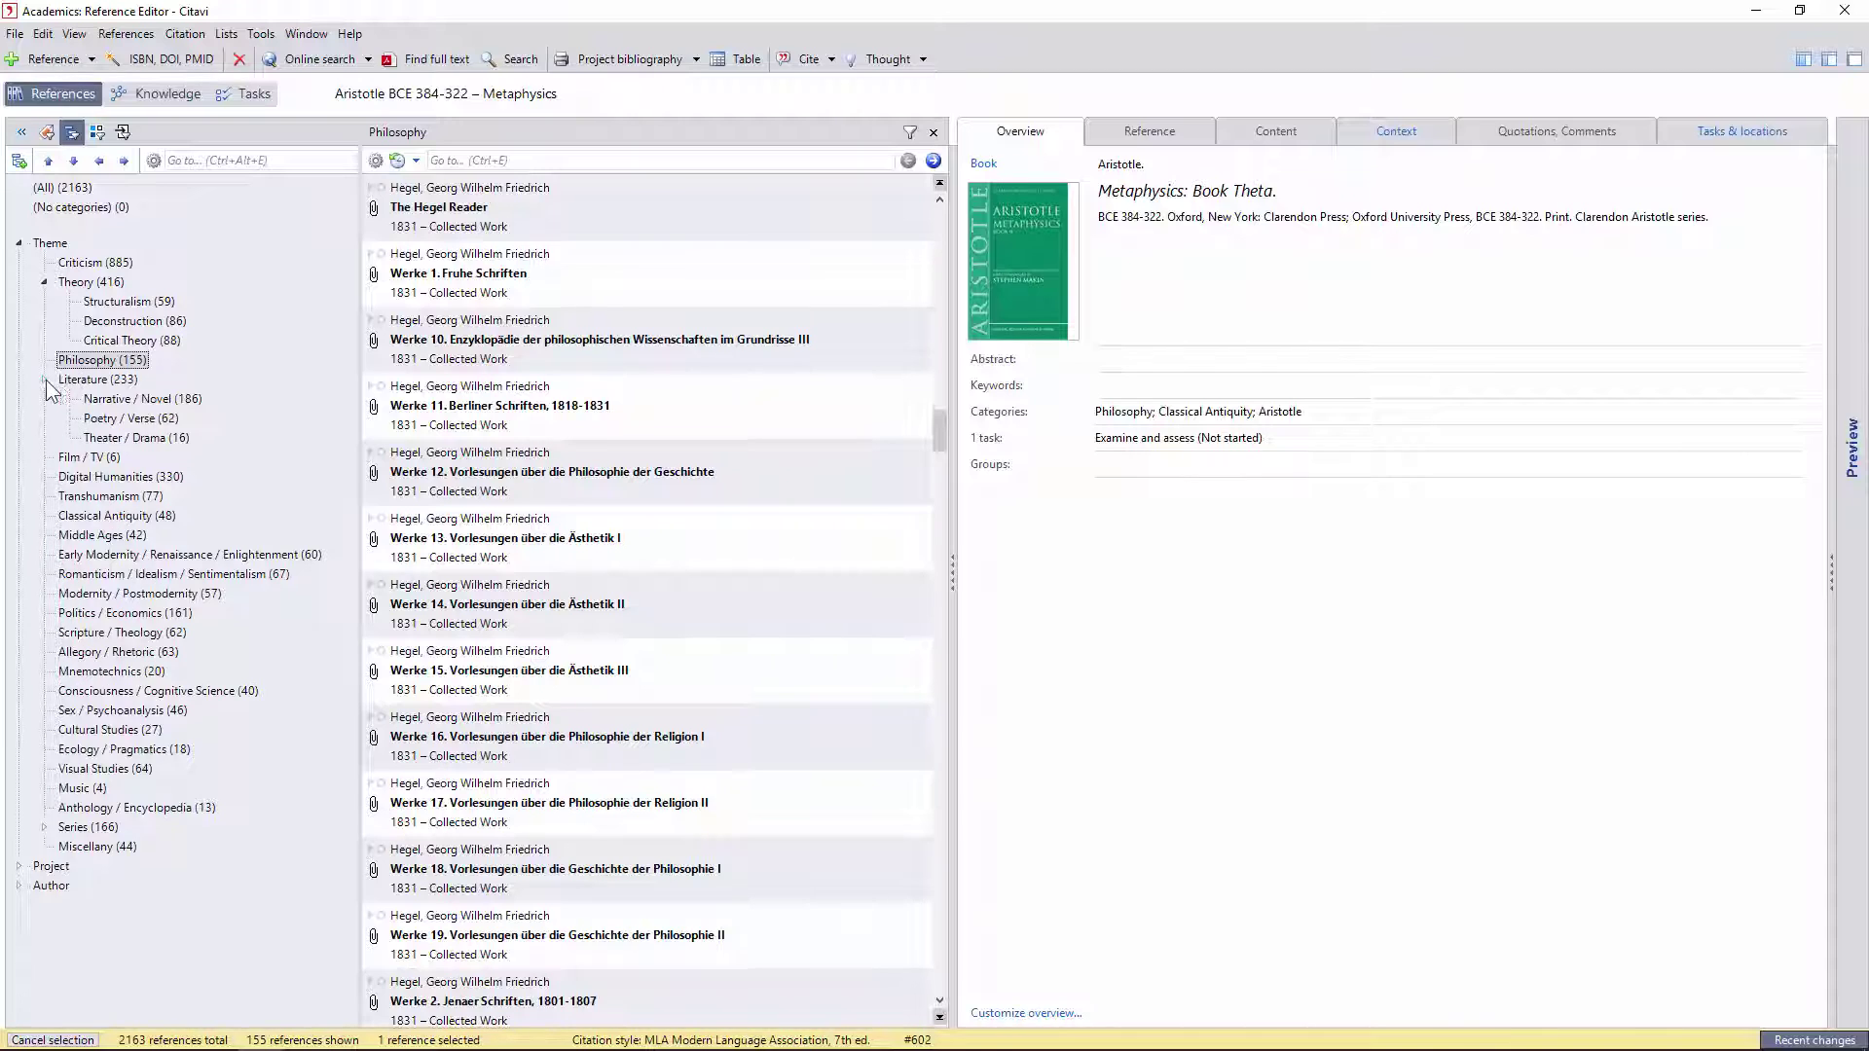
{"action": "left_click", "coordinate": [108, 402]}
{"action": "left_click", "coordinate": [166, 419]}
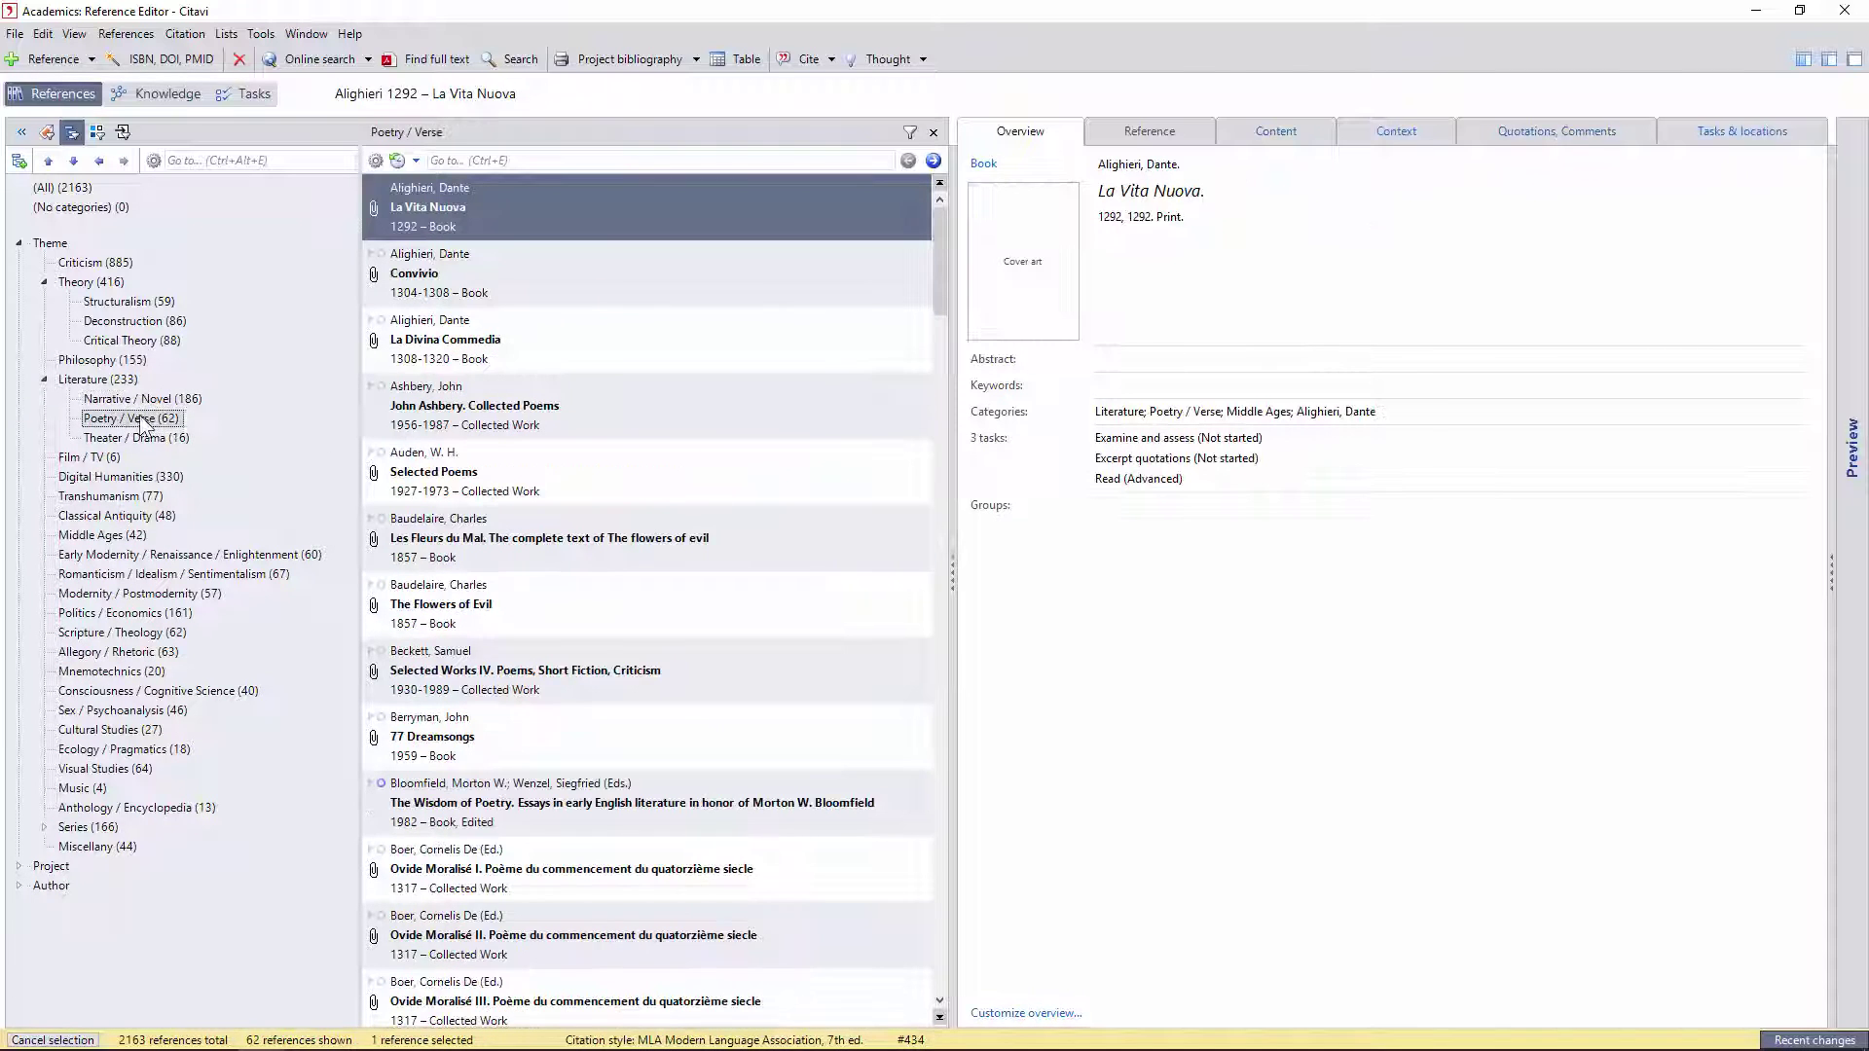
{"action": "left_click", "coordinate": [156, 438]}
{"action": "left_click", "coordinate": [82, 460]}
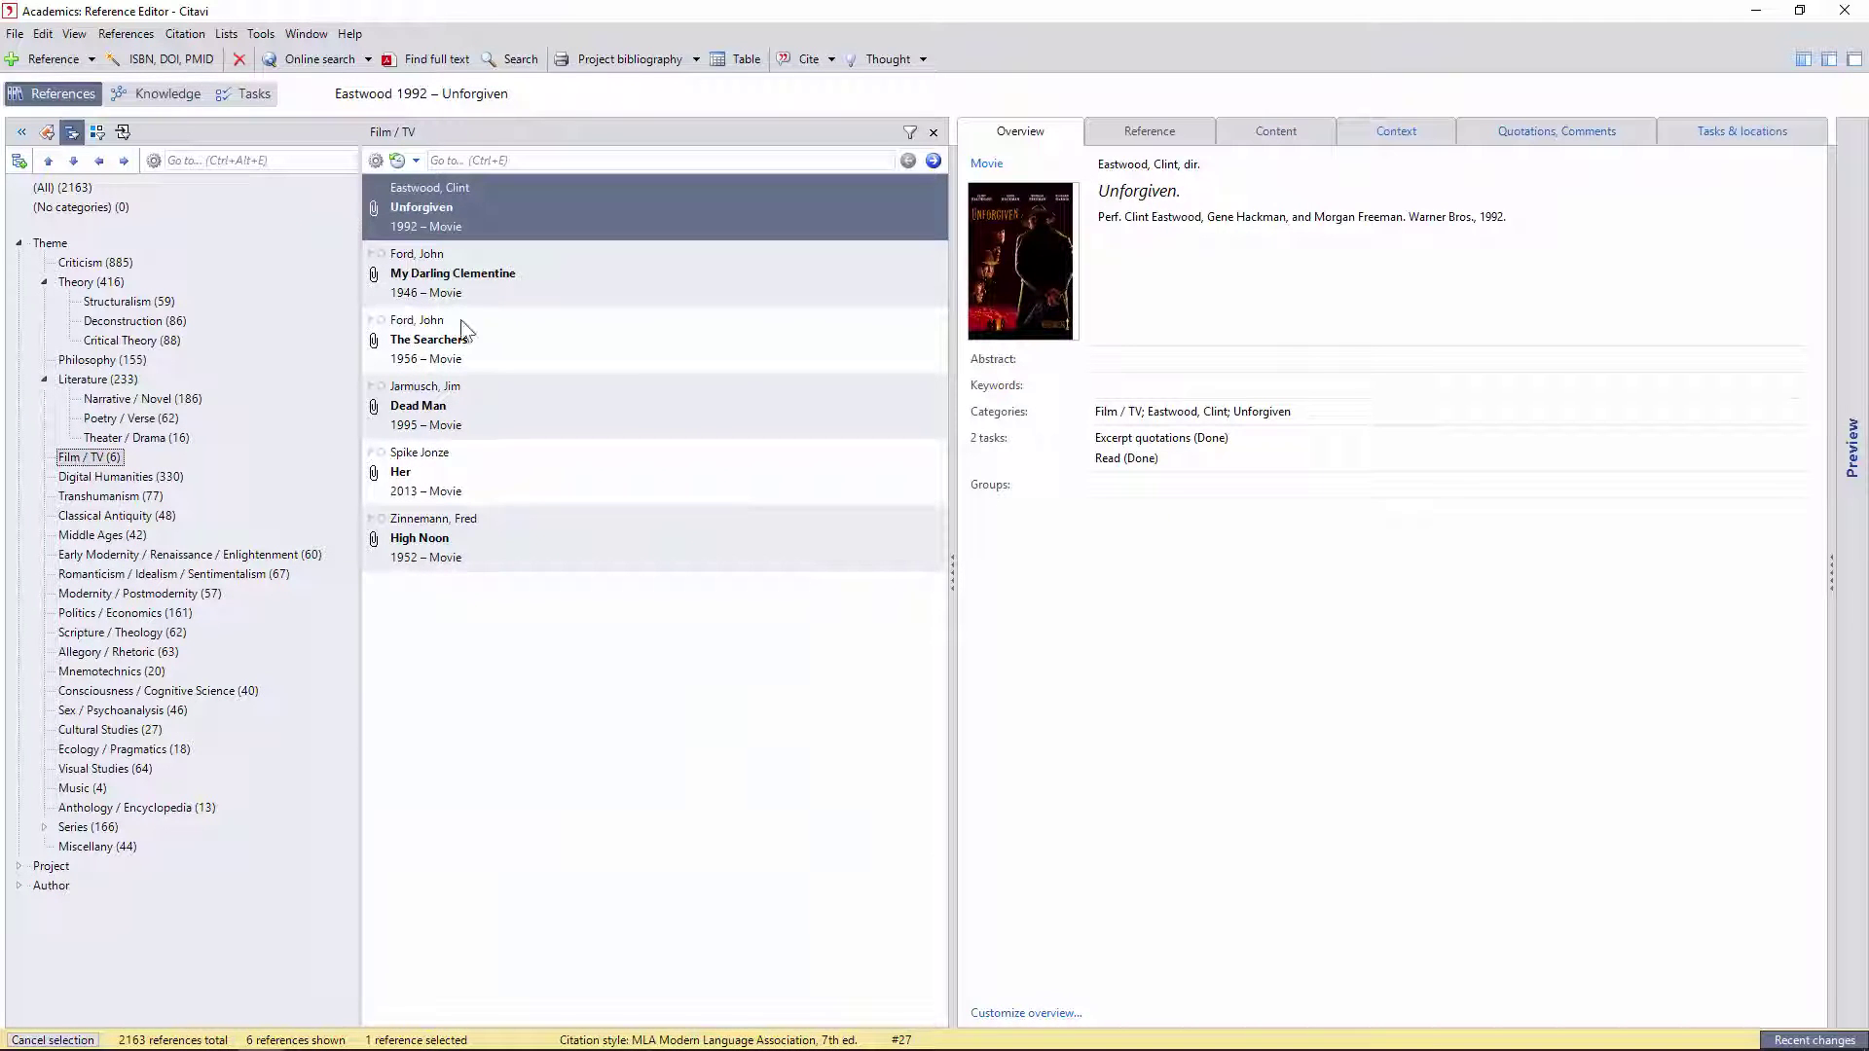
{"action": "left_click", "coordinate": [97, 477]}
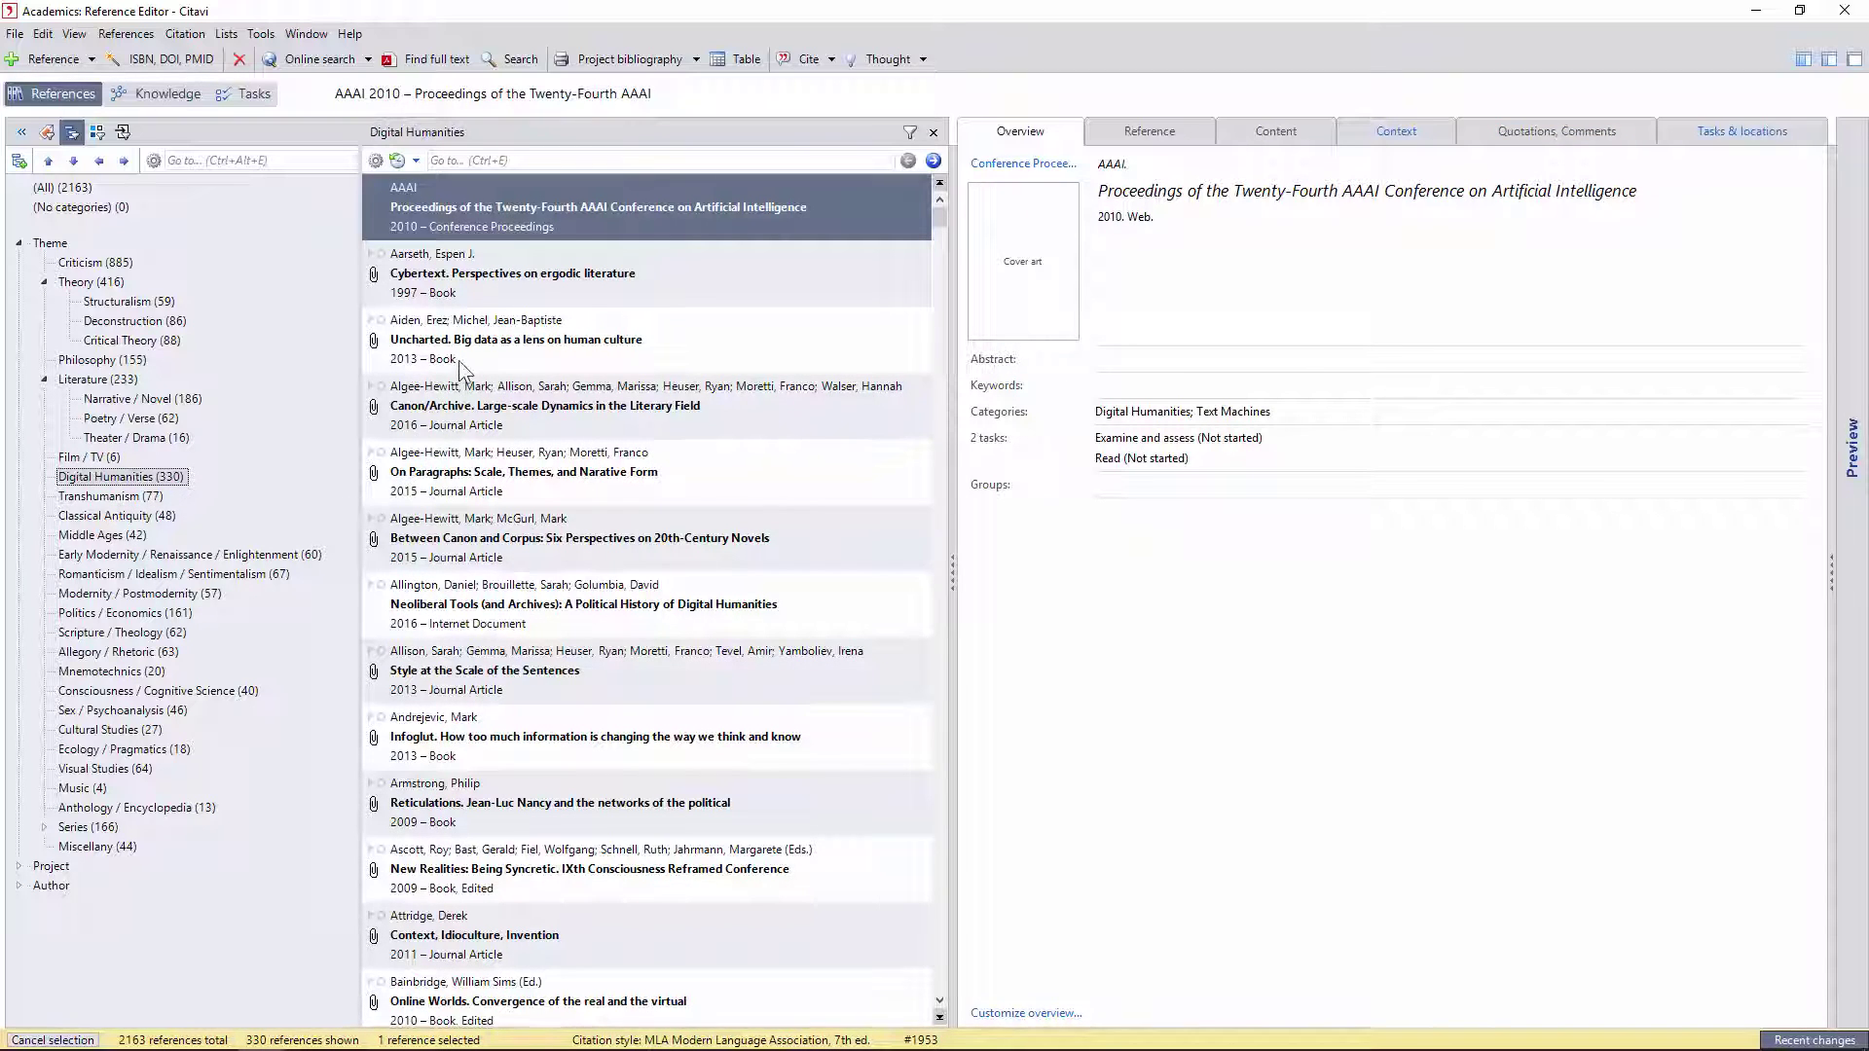
{"action": "left_click", "coordinate": [494, 282]}
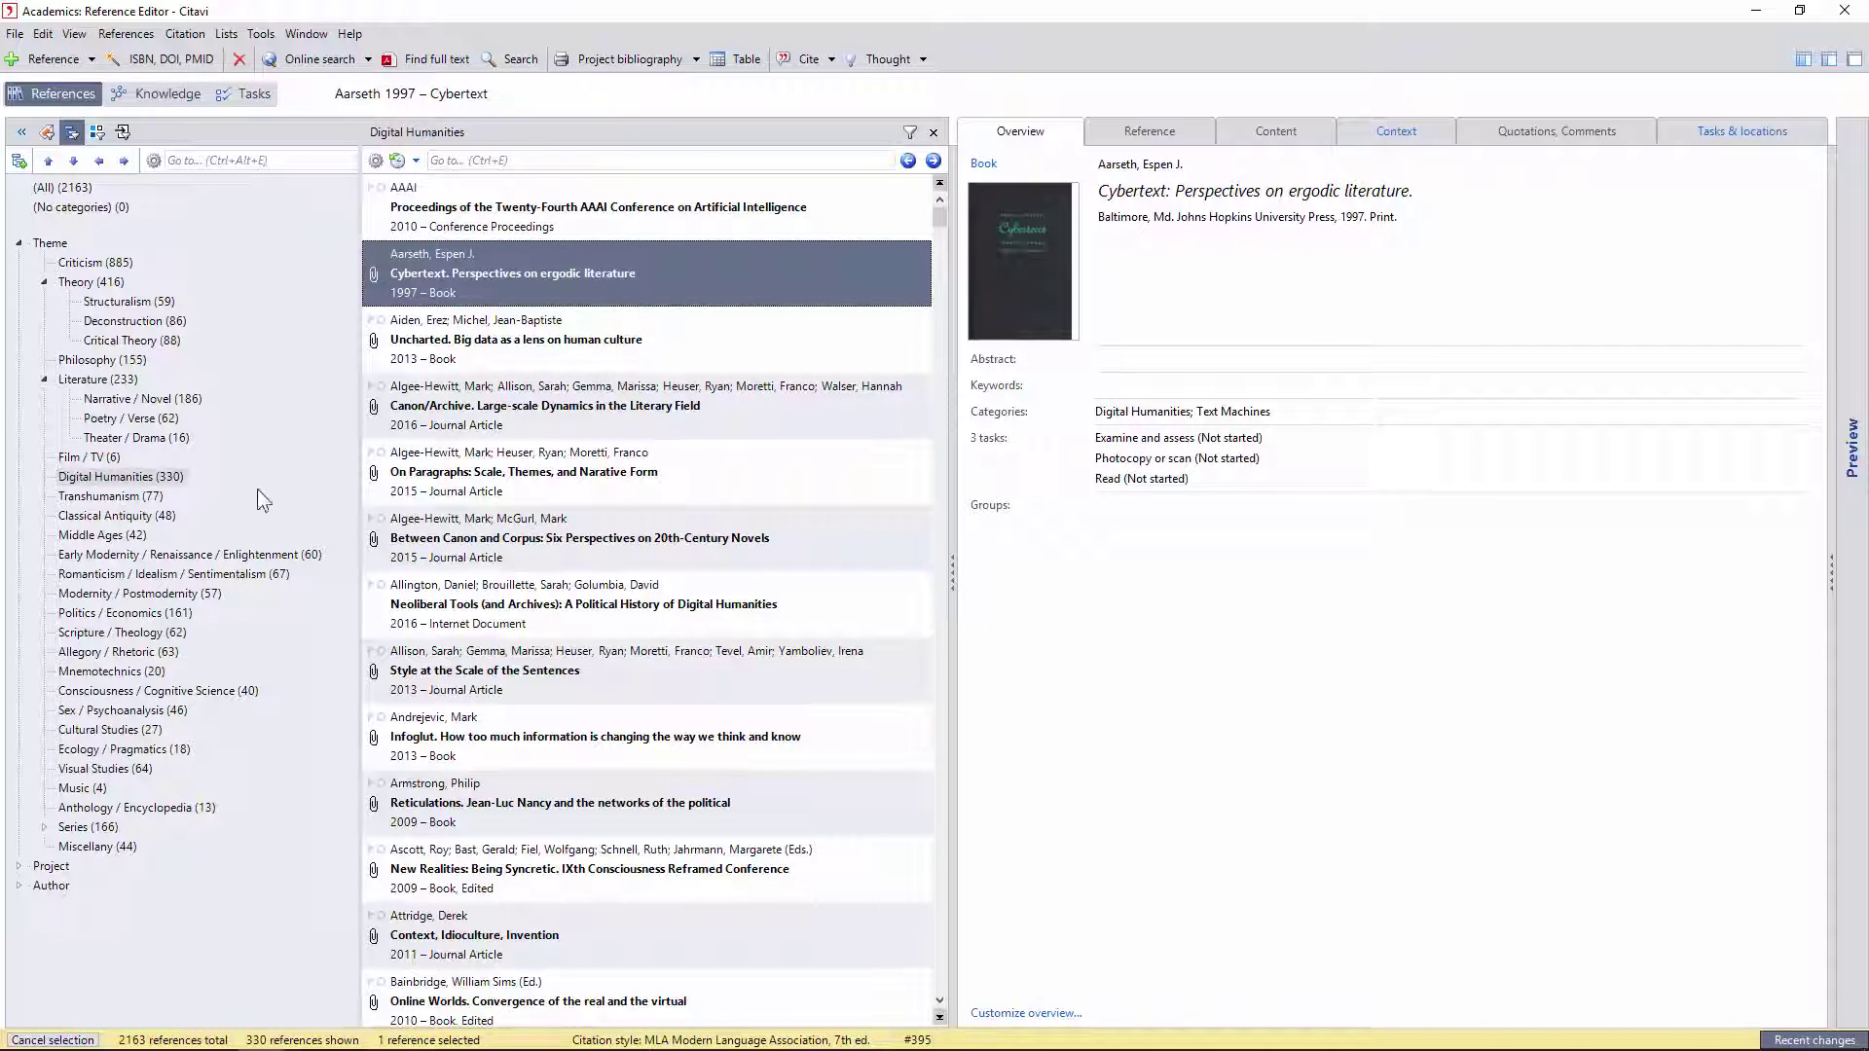
{"action": "left_click", "coordinate": [122, 499]}
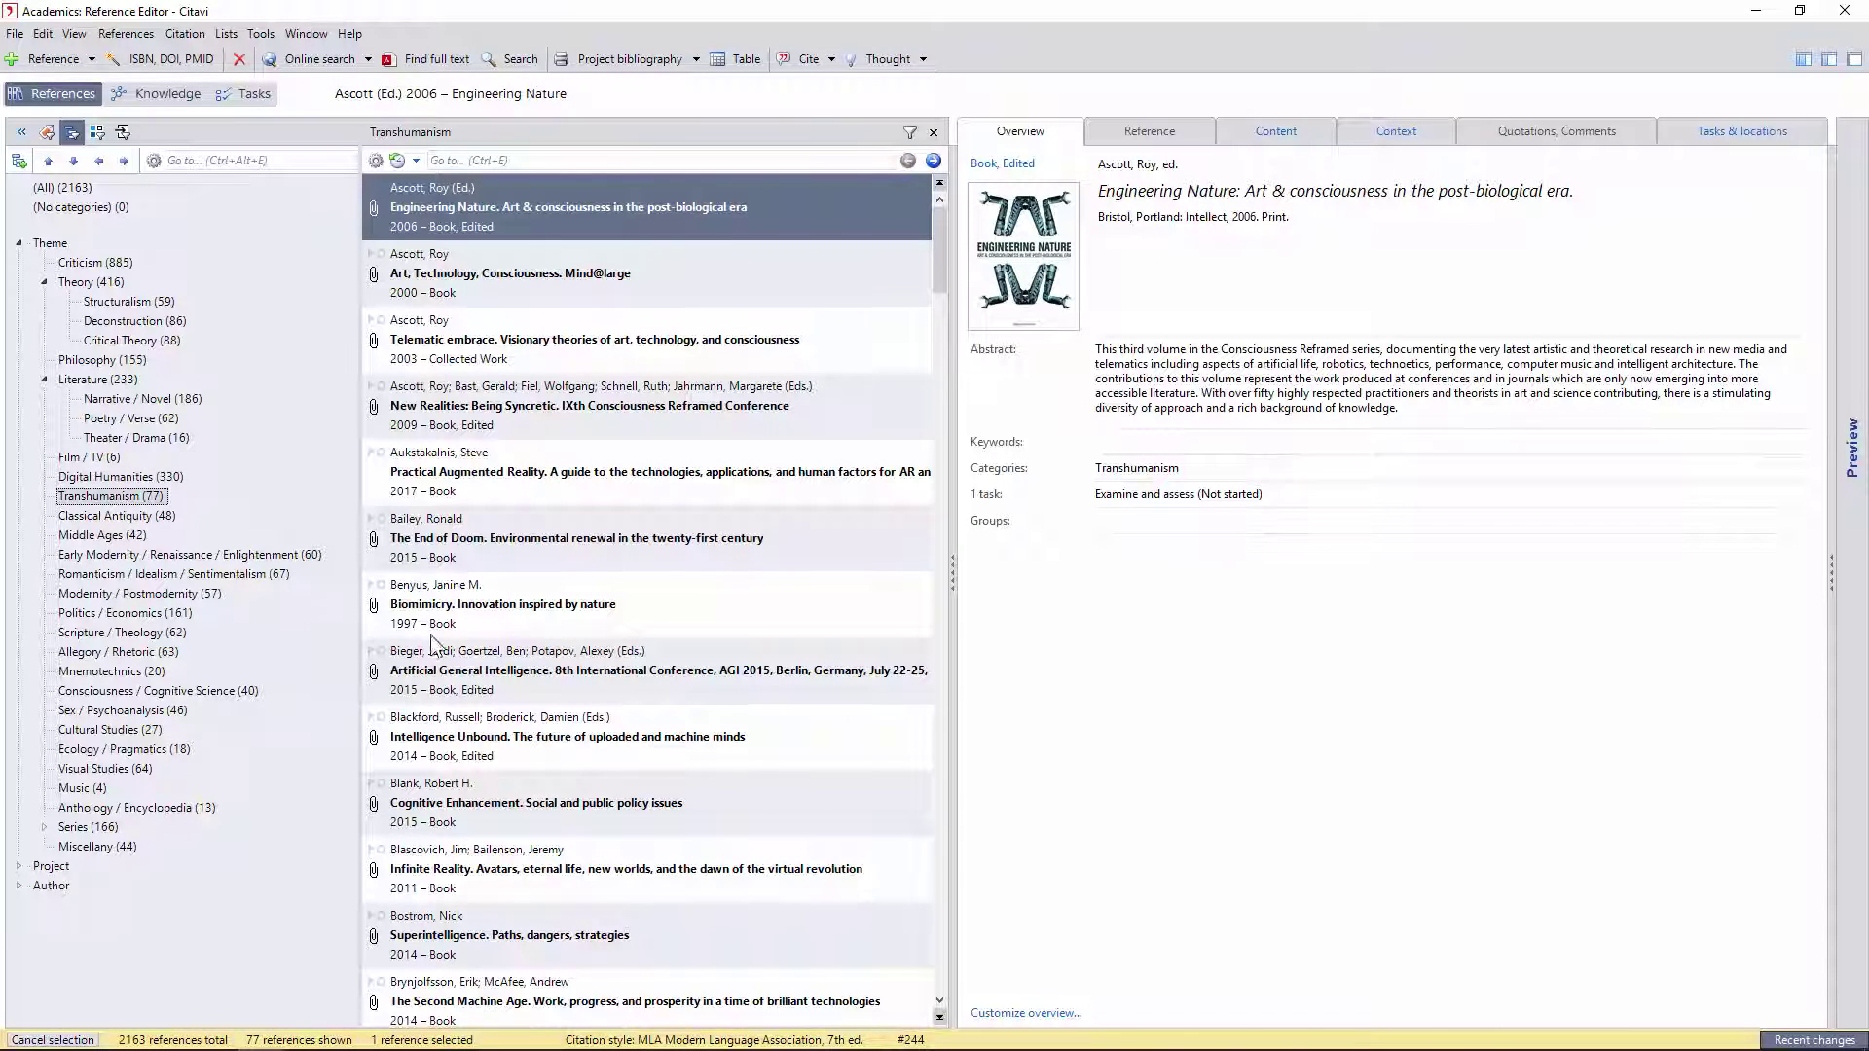
{"action": "left_click", "coordinate": [464, 793]}
{"action": "left_click", "coordinate": [535, 612]}
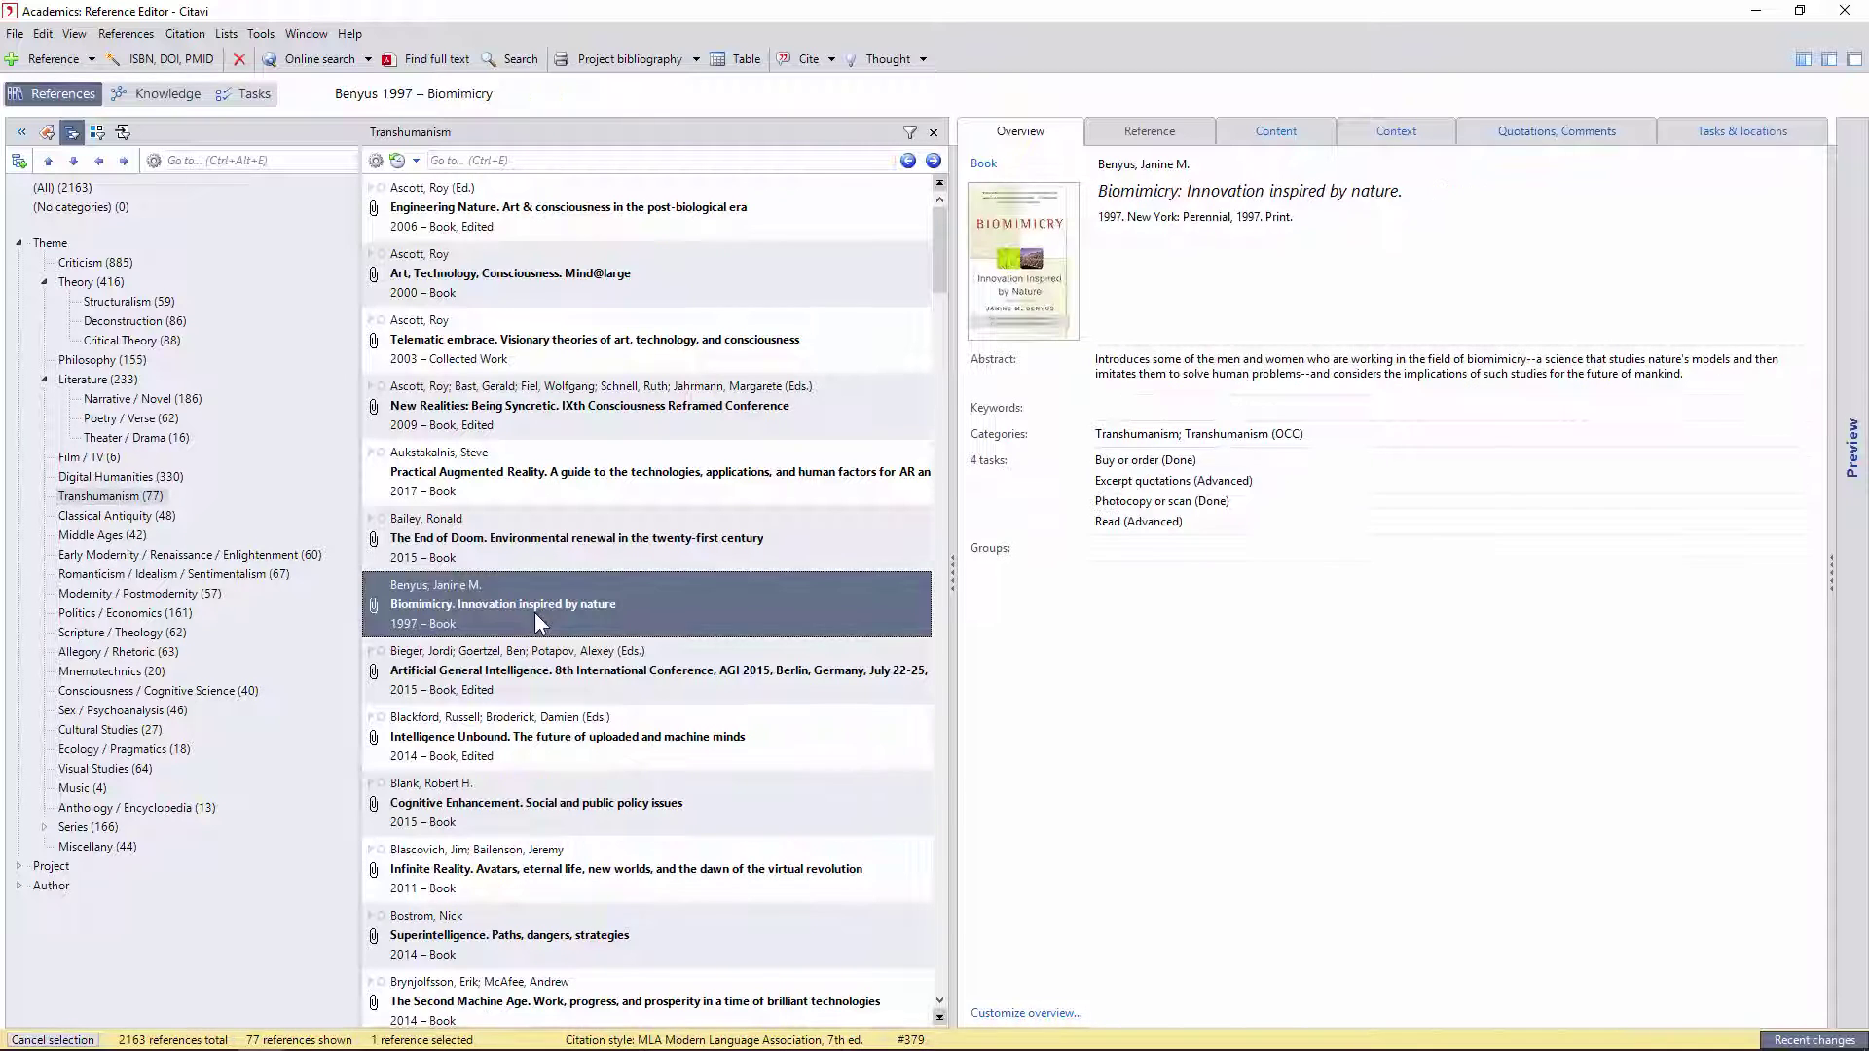
Browse Classical Antiquity through Modernity / Postmodernity, Politics / Economics, Scripture / Theology, Allegory / Rhetoric and Mnemotechnics
{"action": "left_click", "coordinate": [138, 518]}
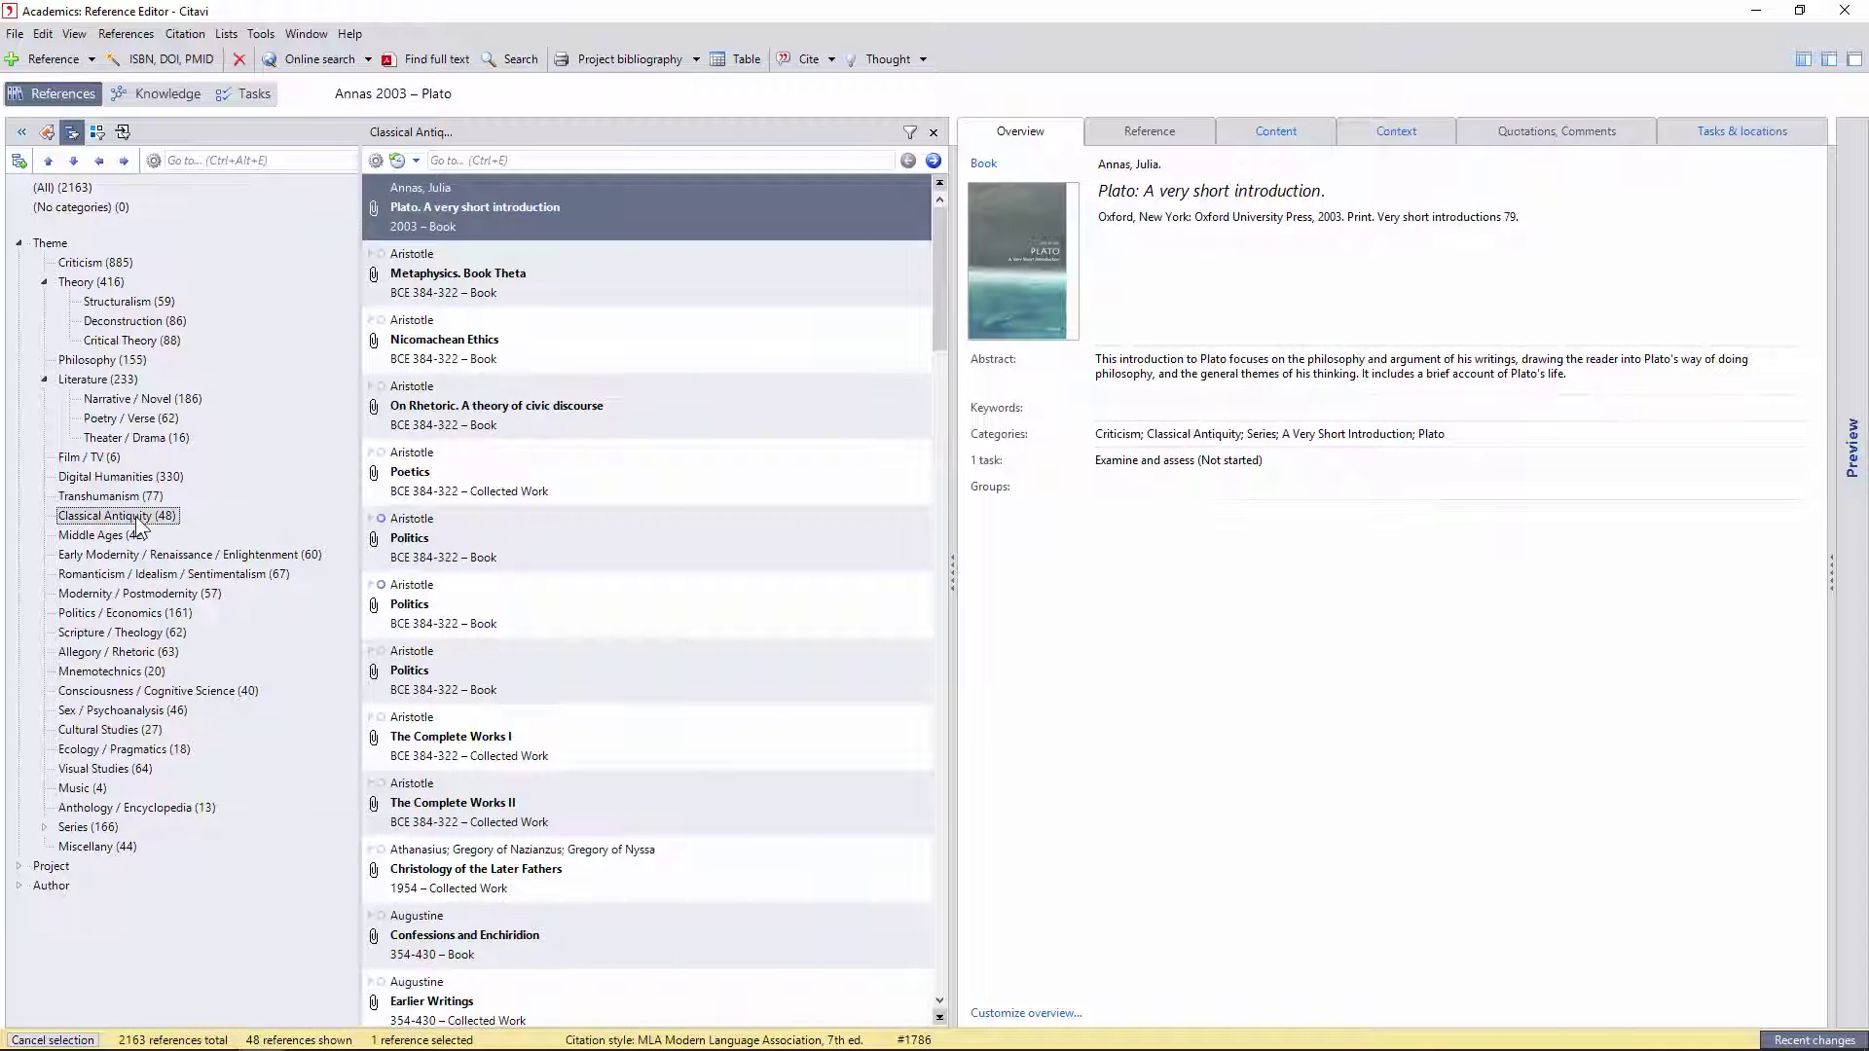
{"action": "left_click", "coordinate": [115, 538]}
{"action": "left_click", "coordinate": [136, 557]}
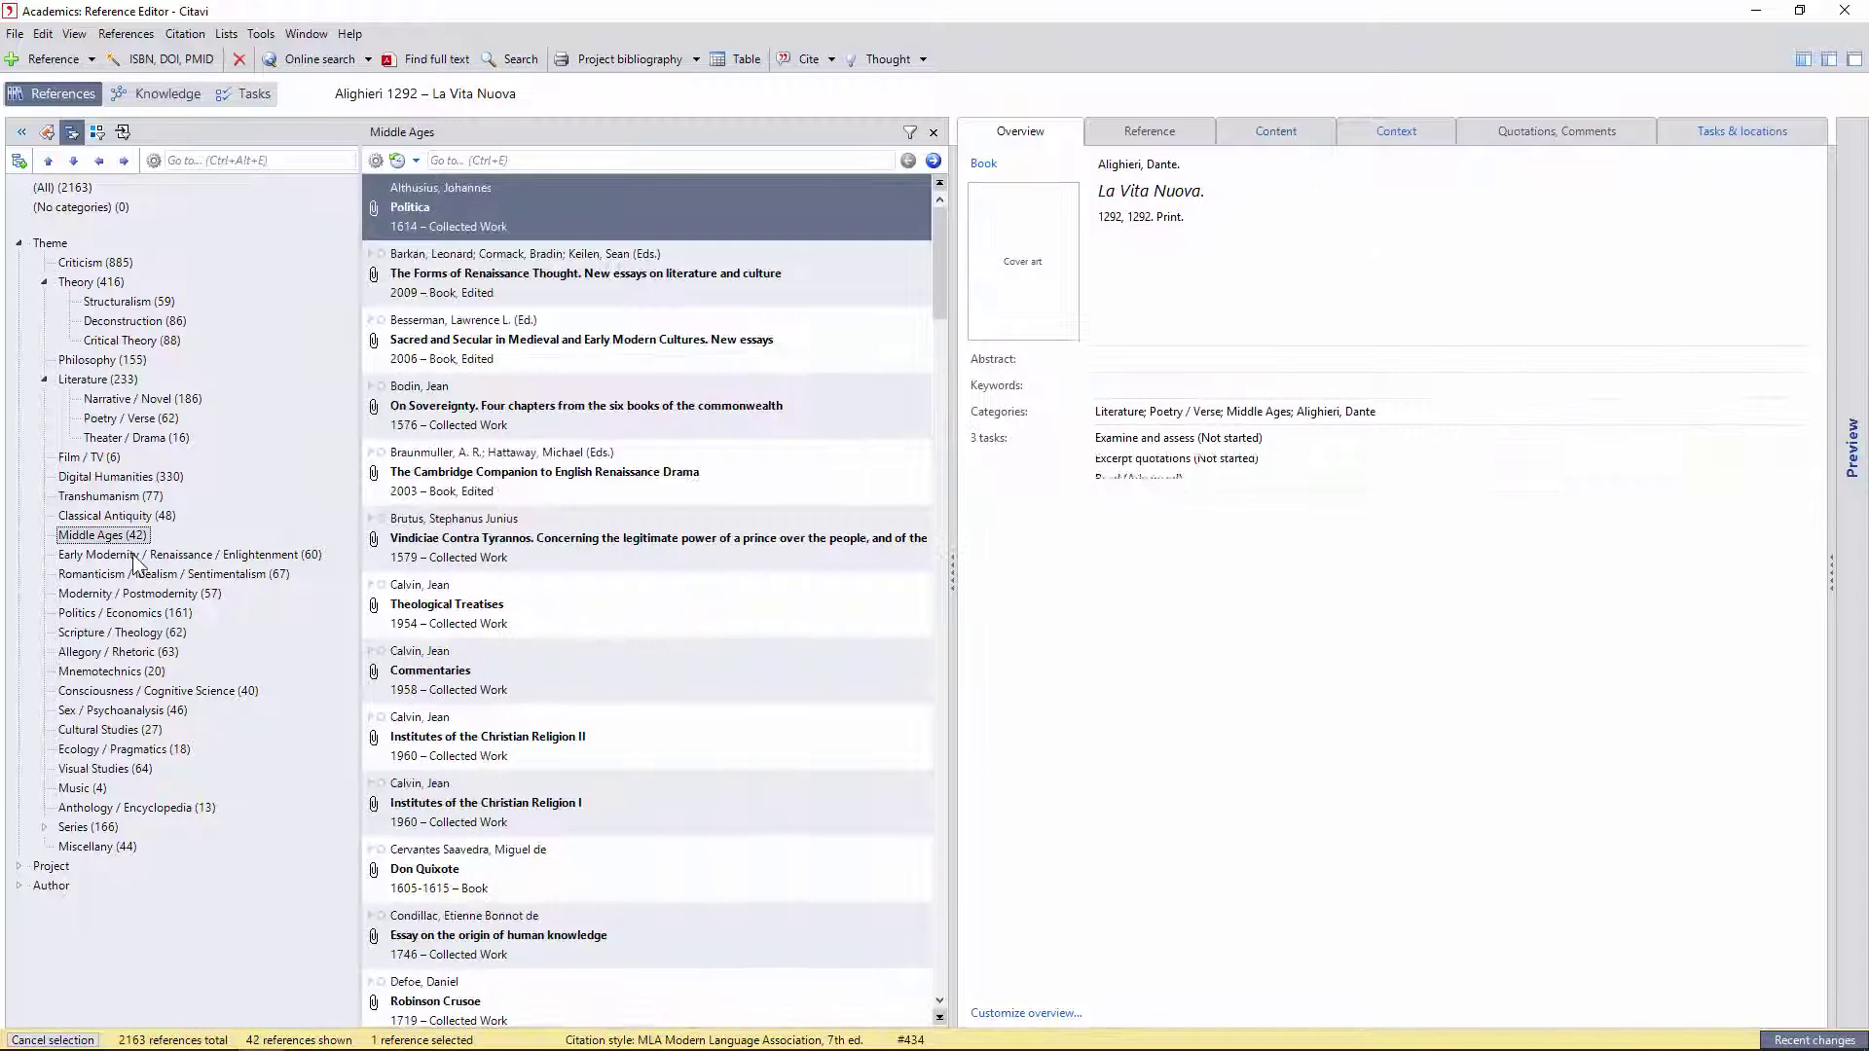
{"action": "left_click", "coordinate": [128, 575]}
{"action": "left_click", "coordinate": [127, 595]}
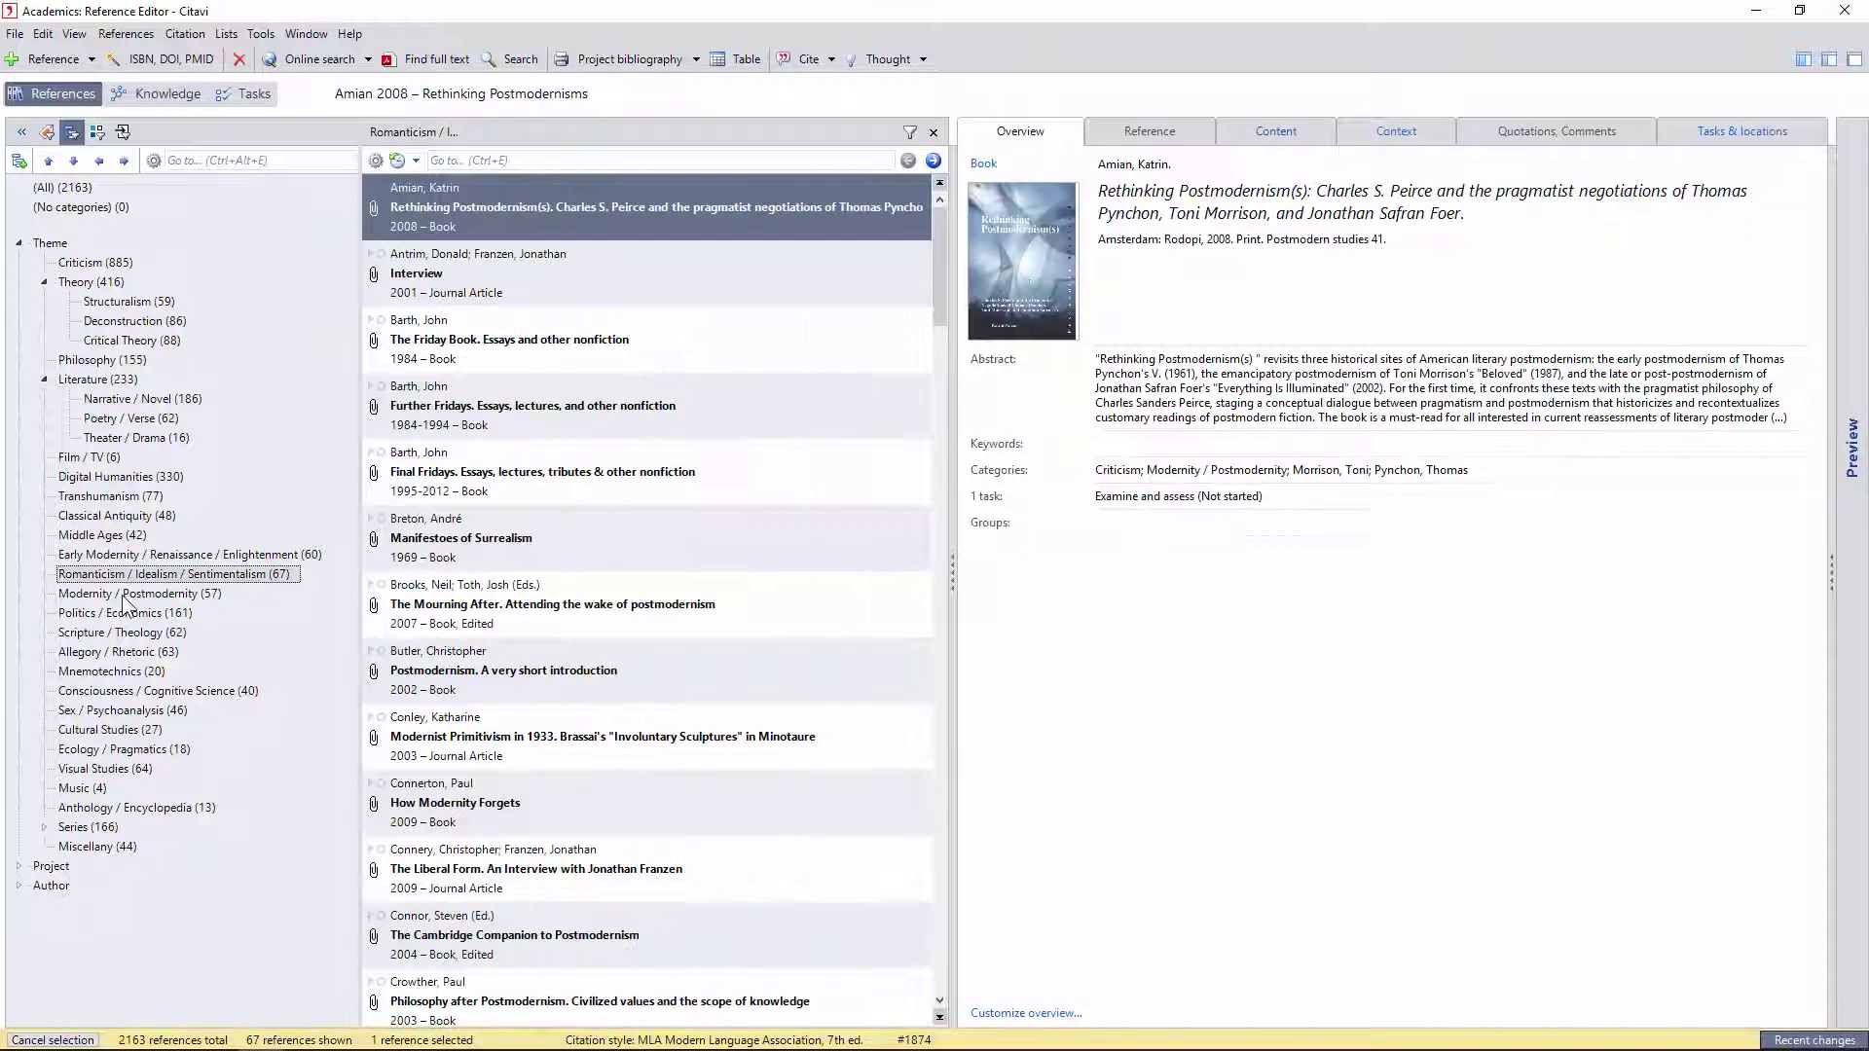
{"action": "left_click", "coordinate": [123, 613]}
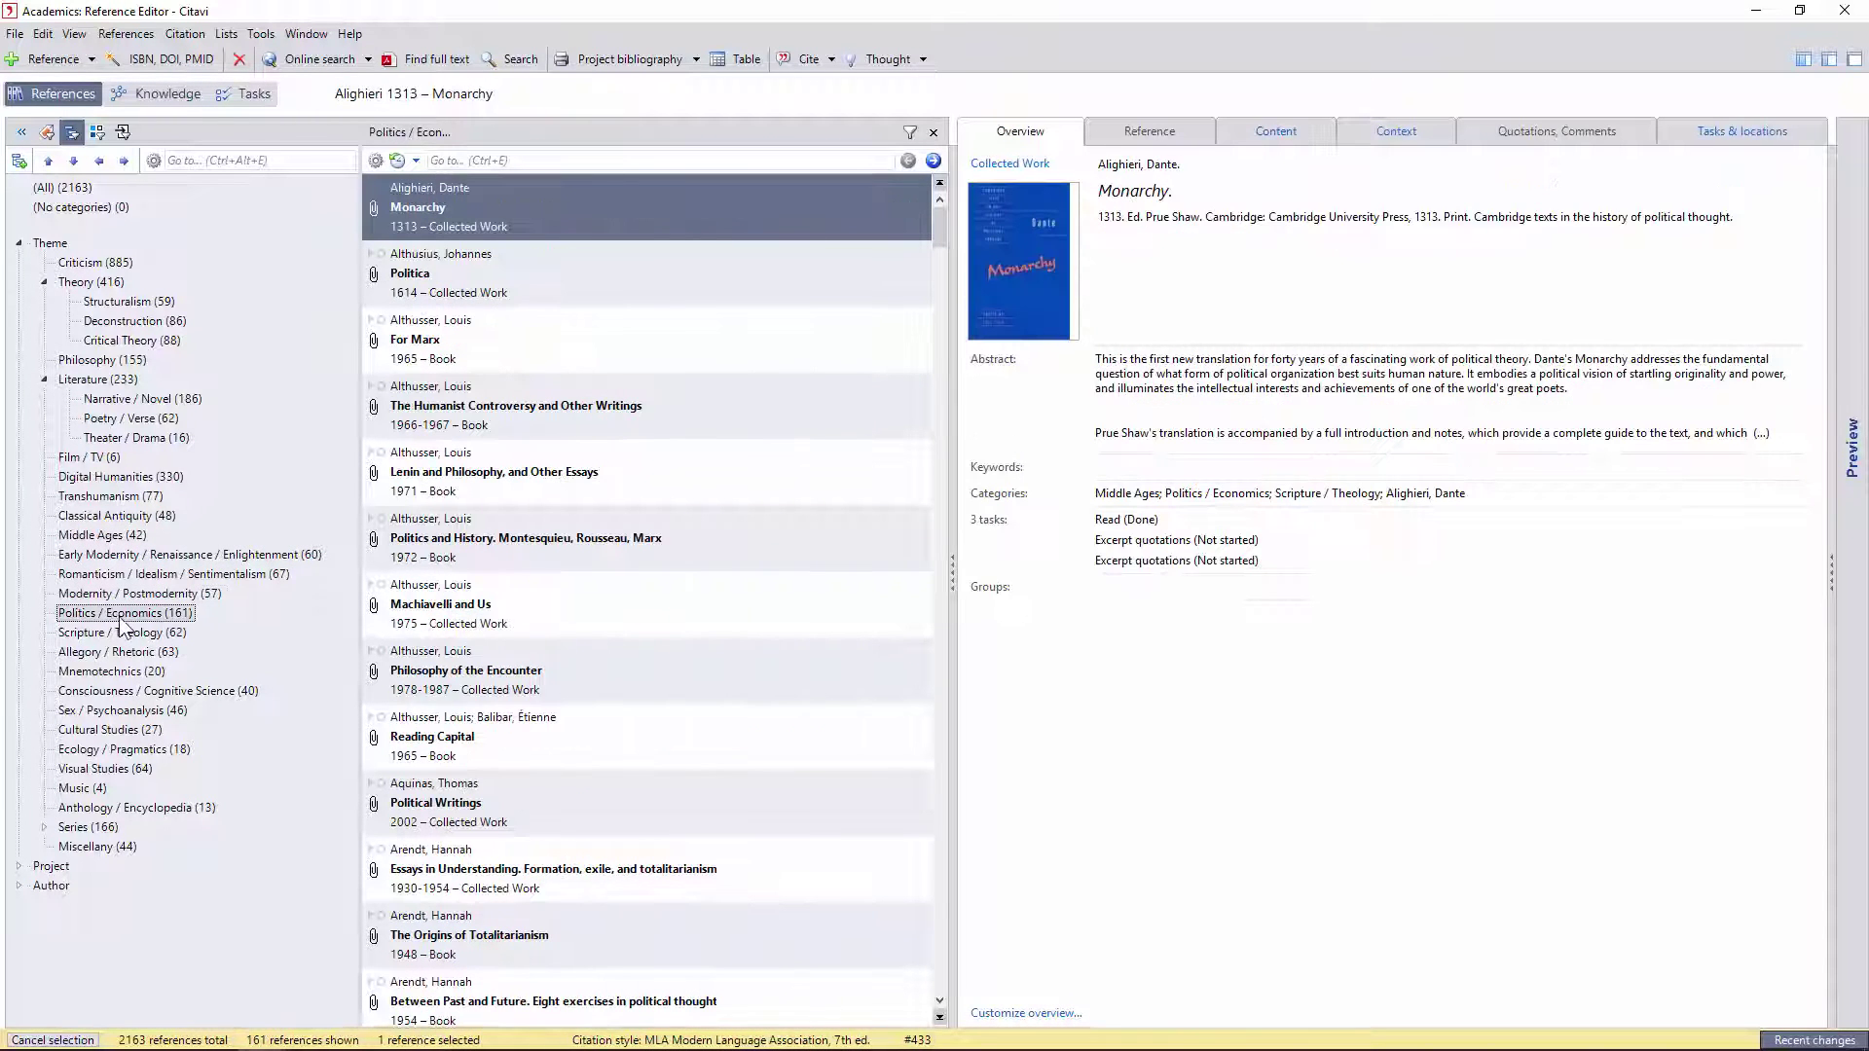
{"action": "left_click", "coordinate": [117, 632]}
{"action": "left_click", "coordinate": [156, 651]}
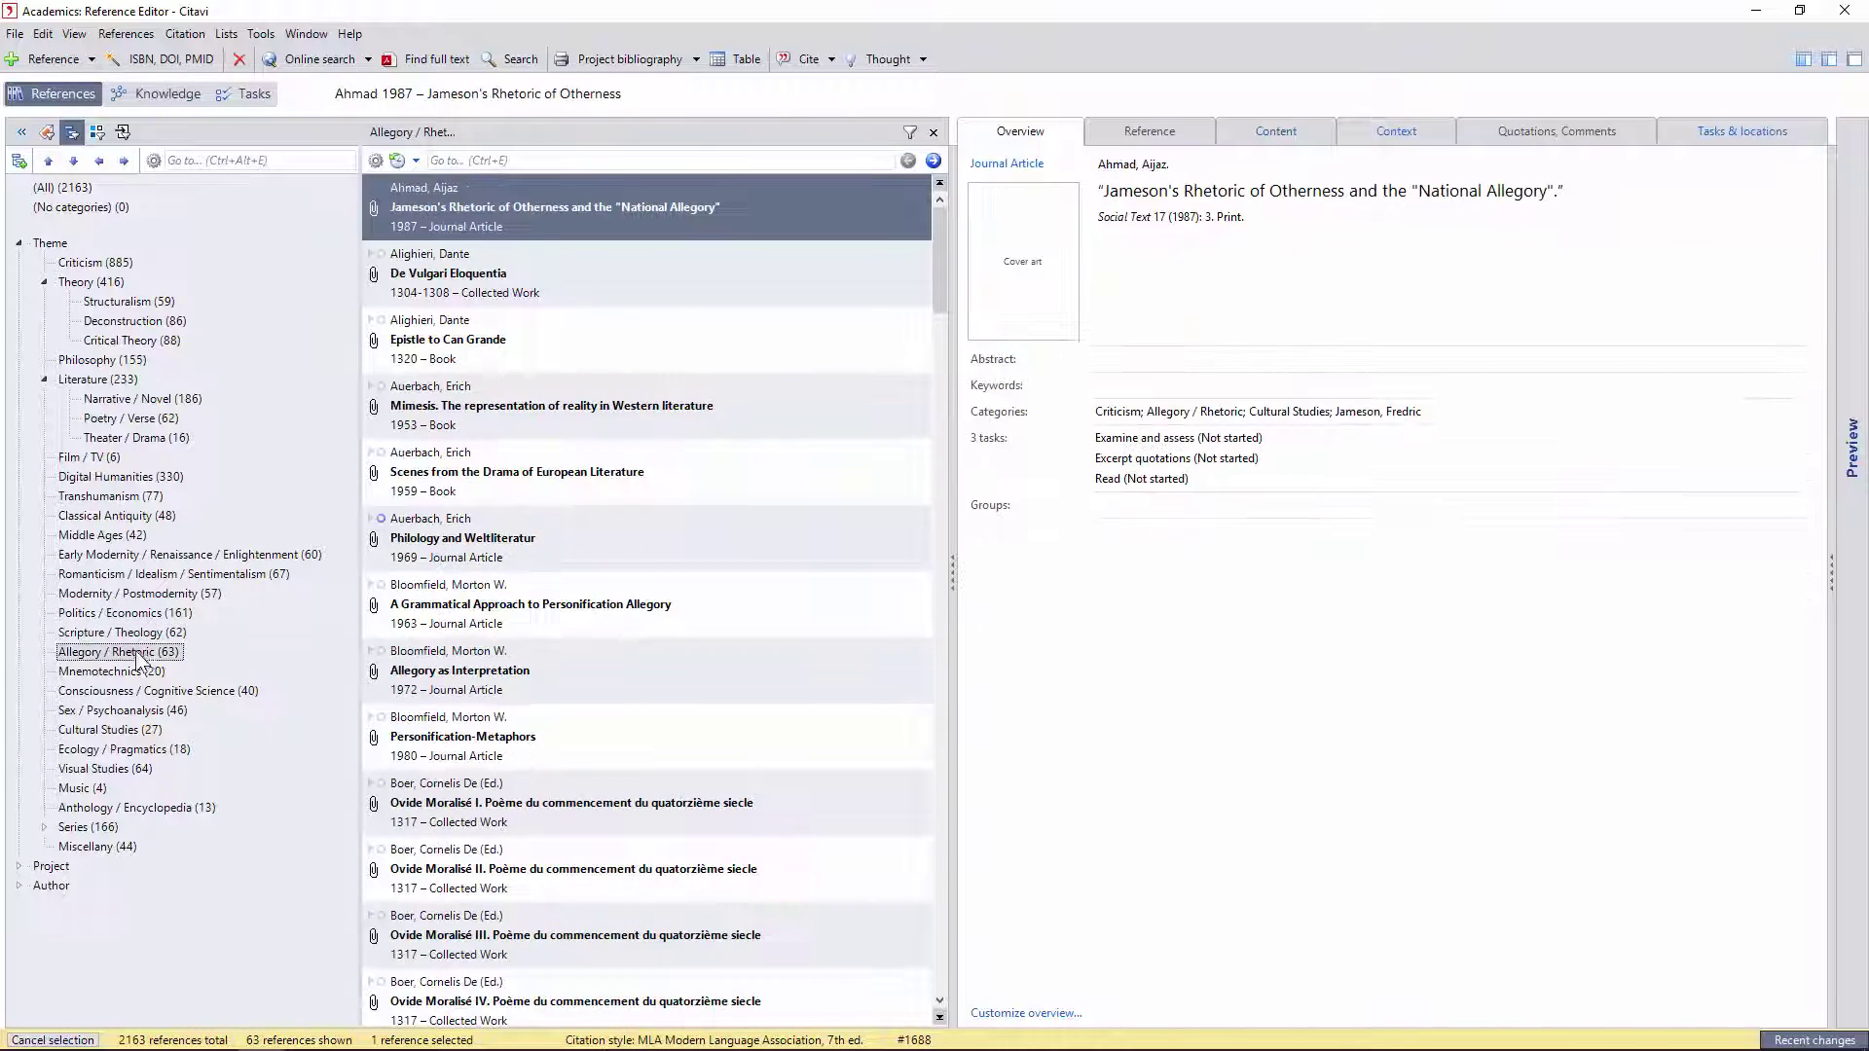
{"action": "left_click", "coordinate": [136, 672]}
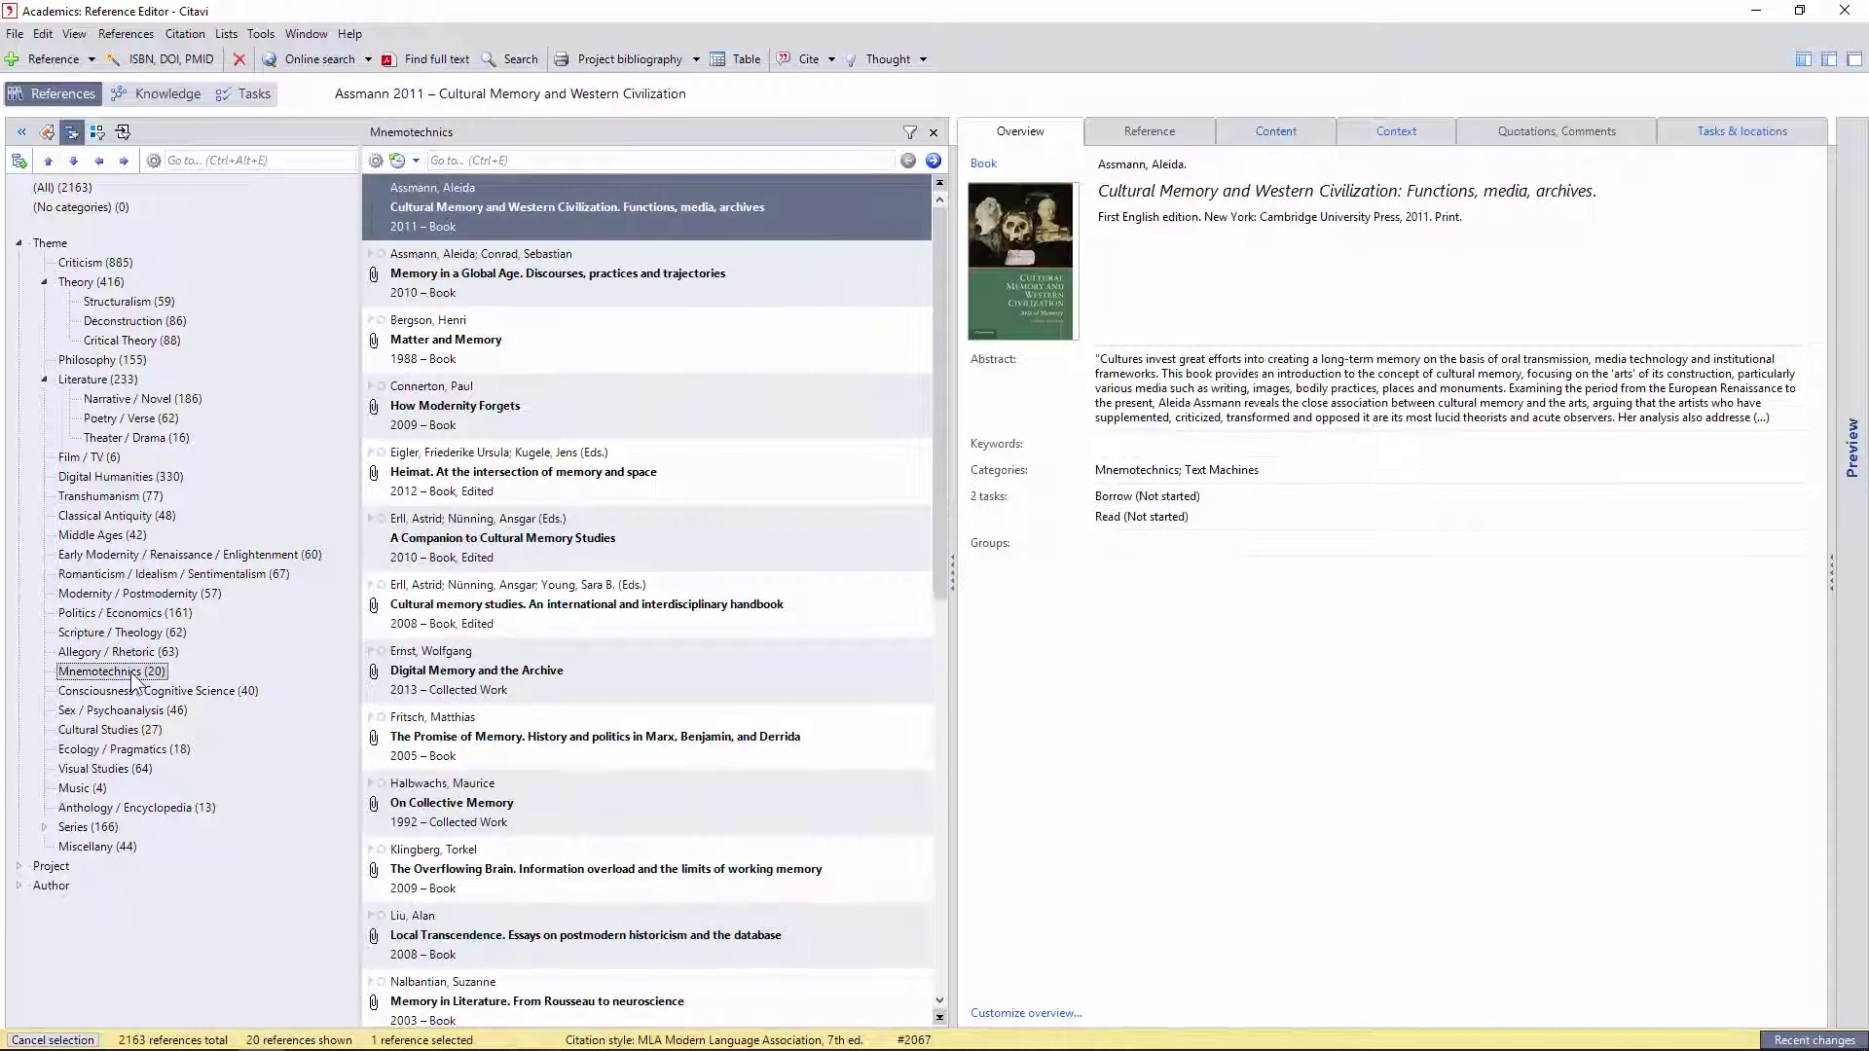
Browse Sex / Psychoanalysis through Miscellany, then collapse the Theme branch
{"action": "left_click", "coordinate": [123, 711]}
{"action": "left_click", "coordinate": [115, 730]}
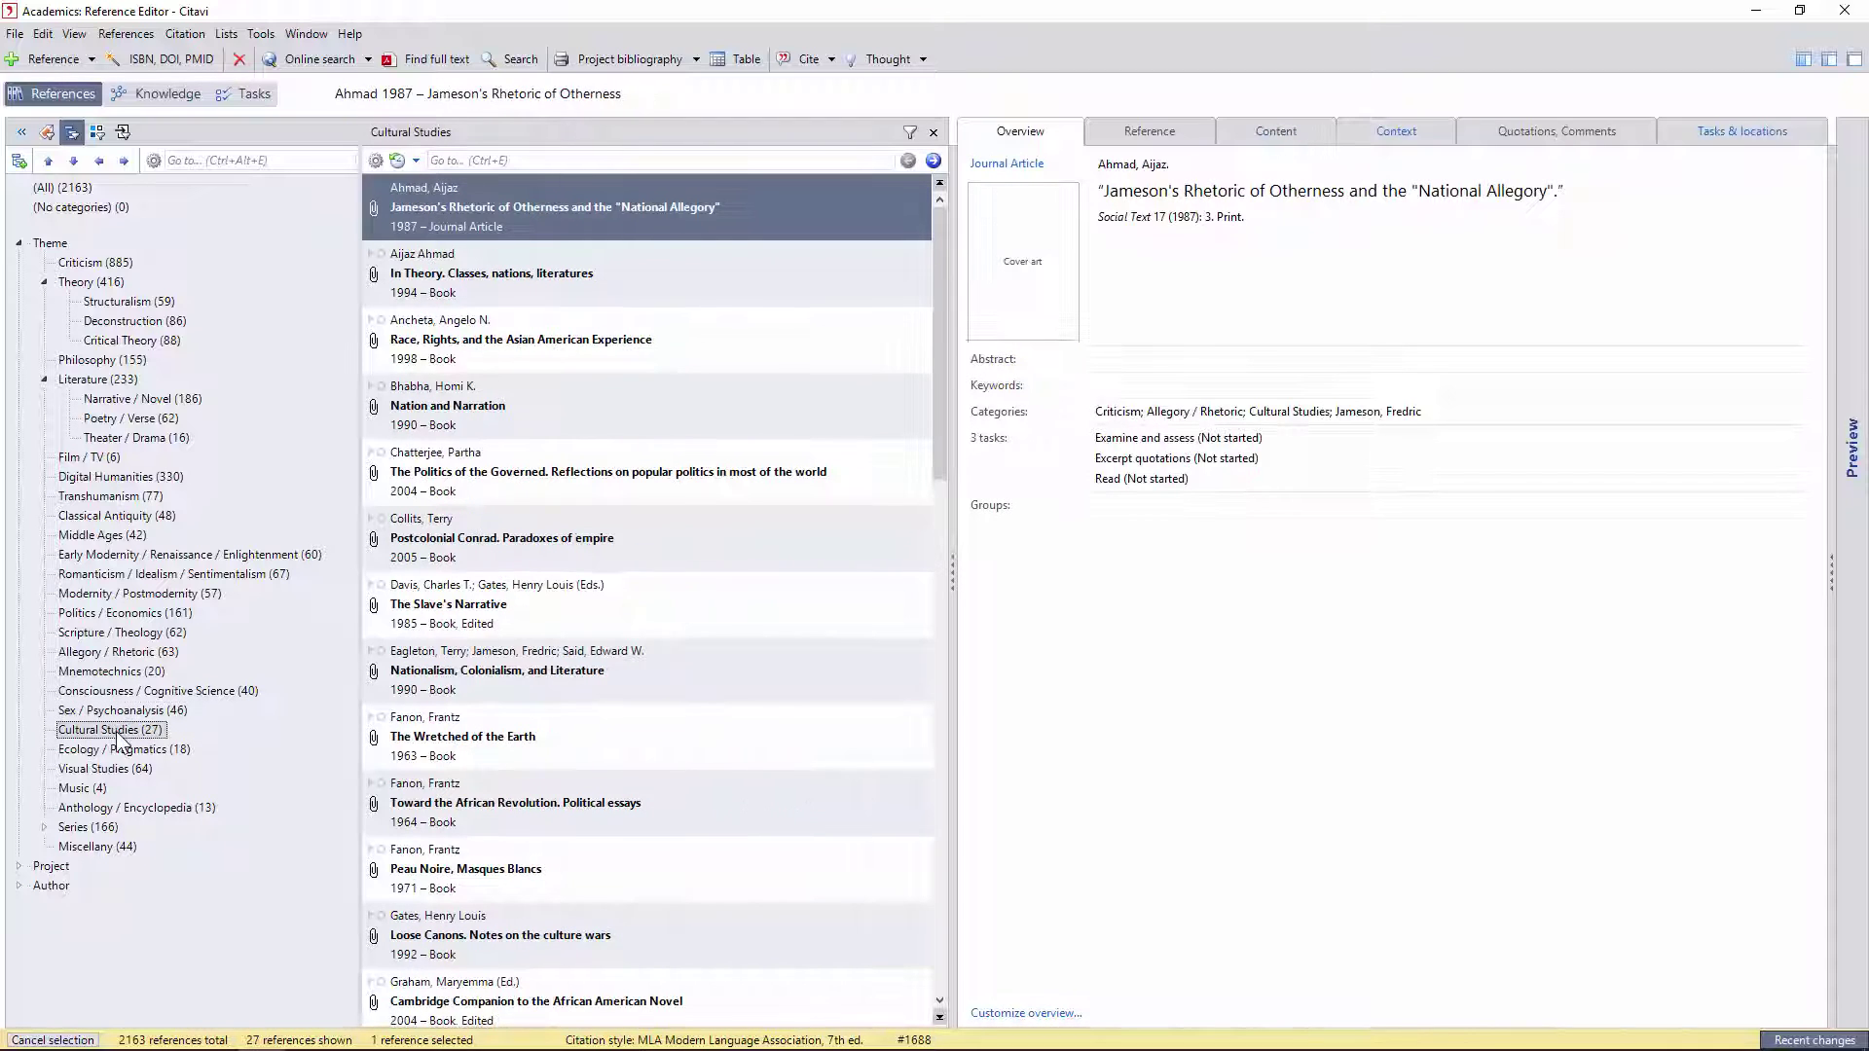
{"action": "left_click", "coordinate": [111, 749]}
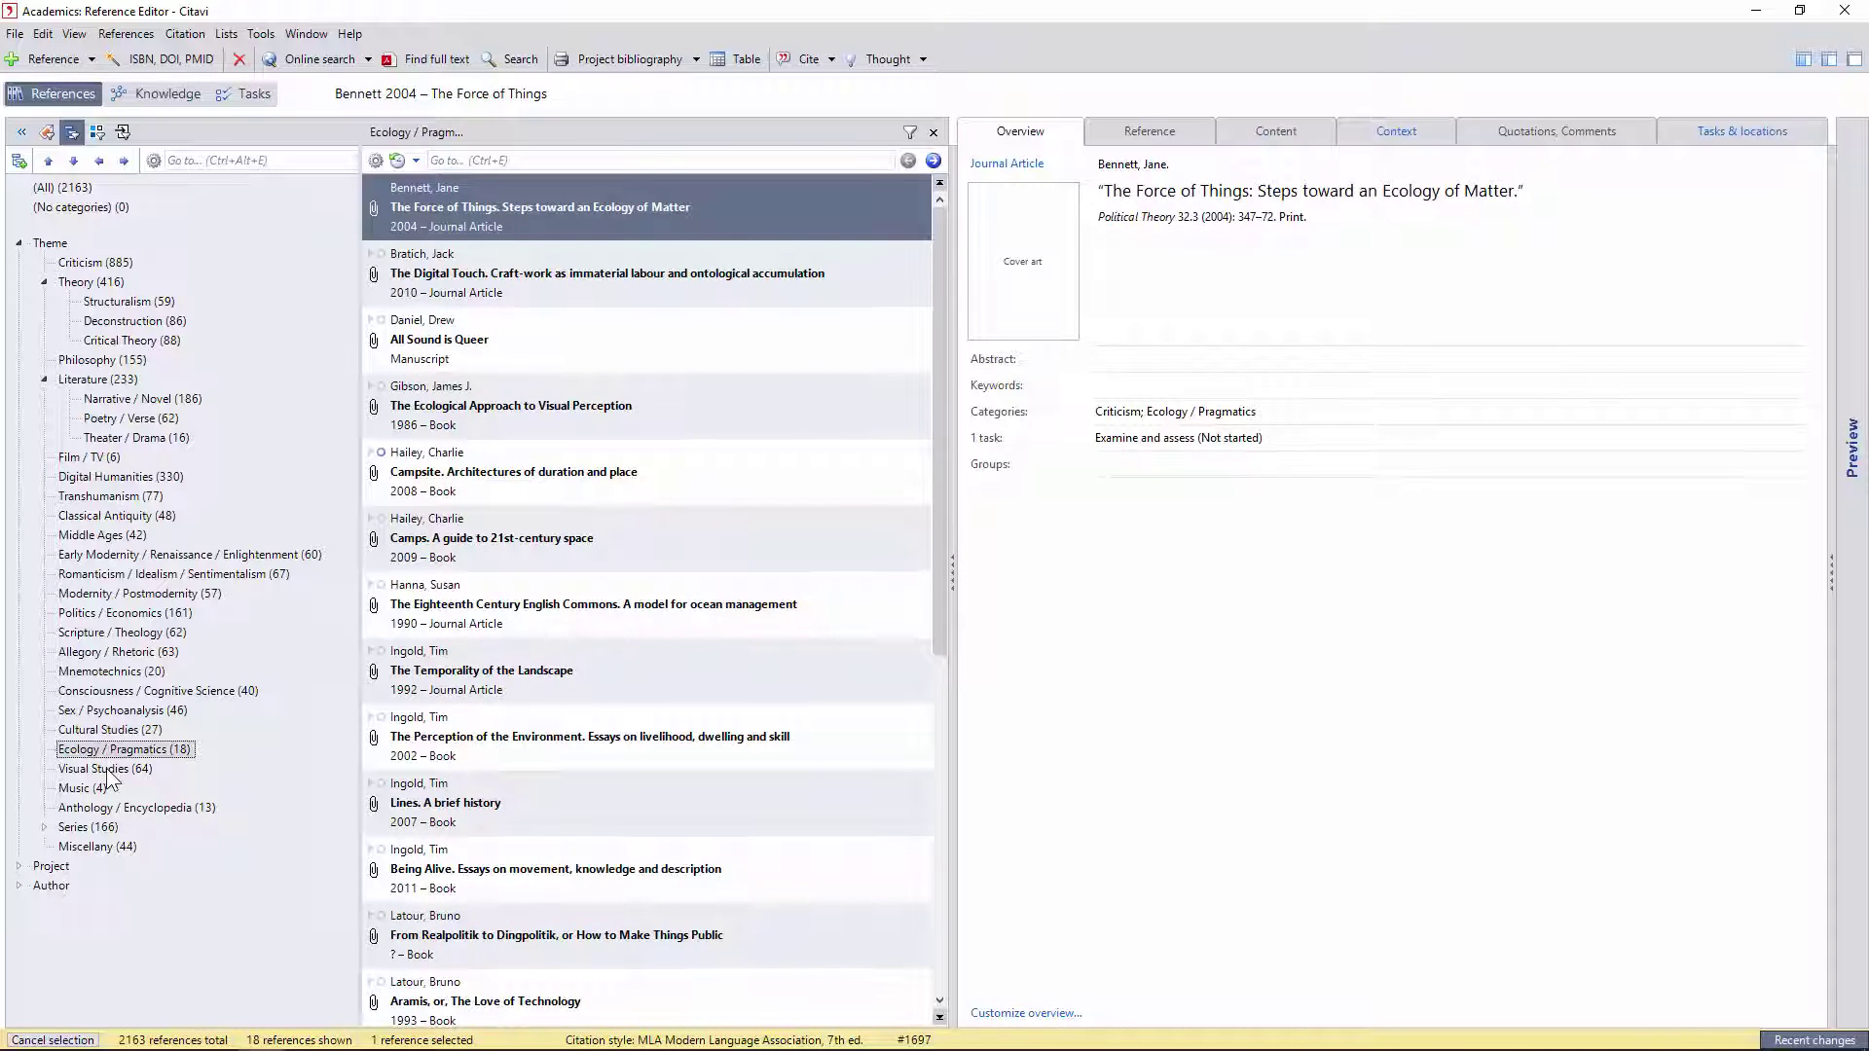
{"action": "left_click", "coordinate": [105, 770]}
{"action": "left_click", "coordinate": [96, 789]}
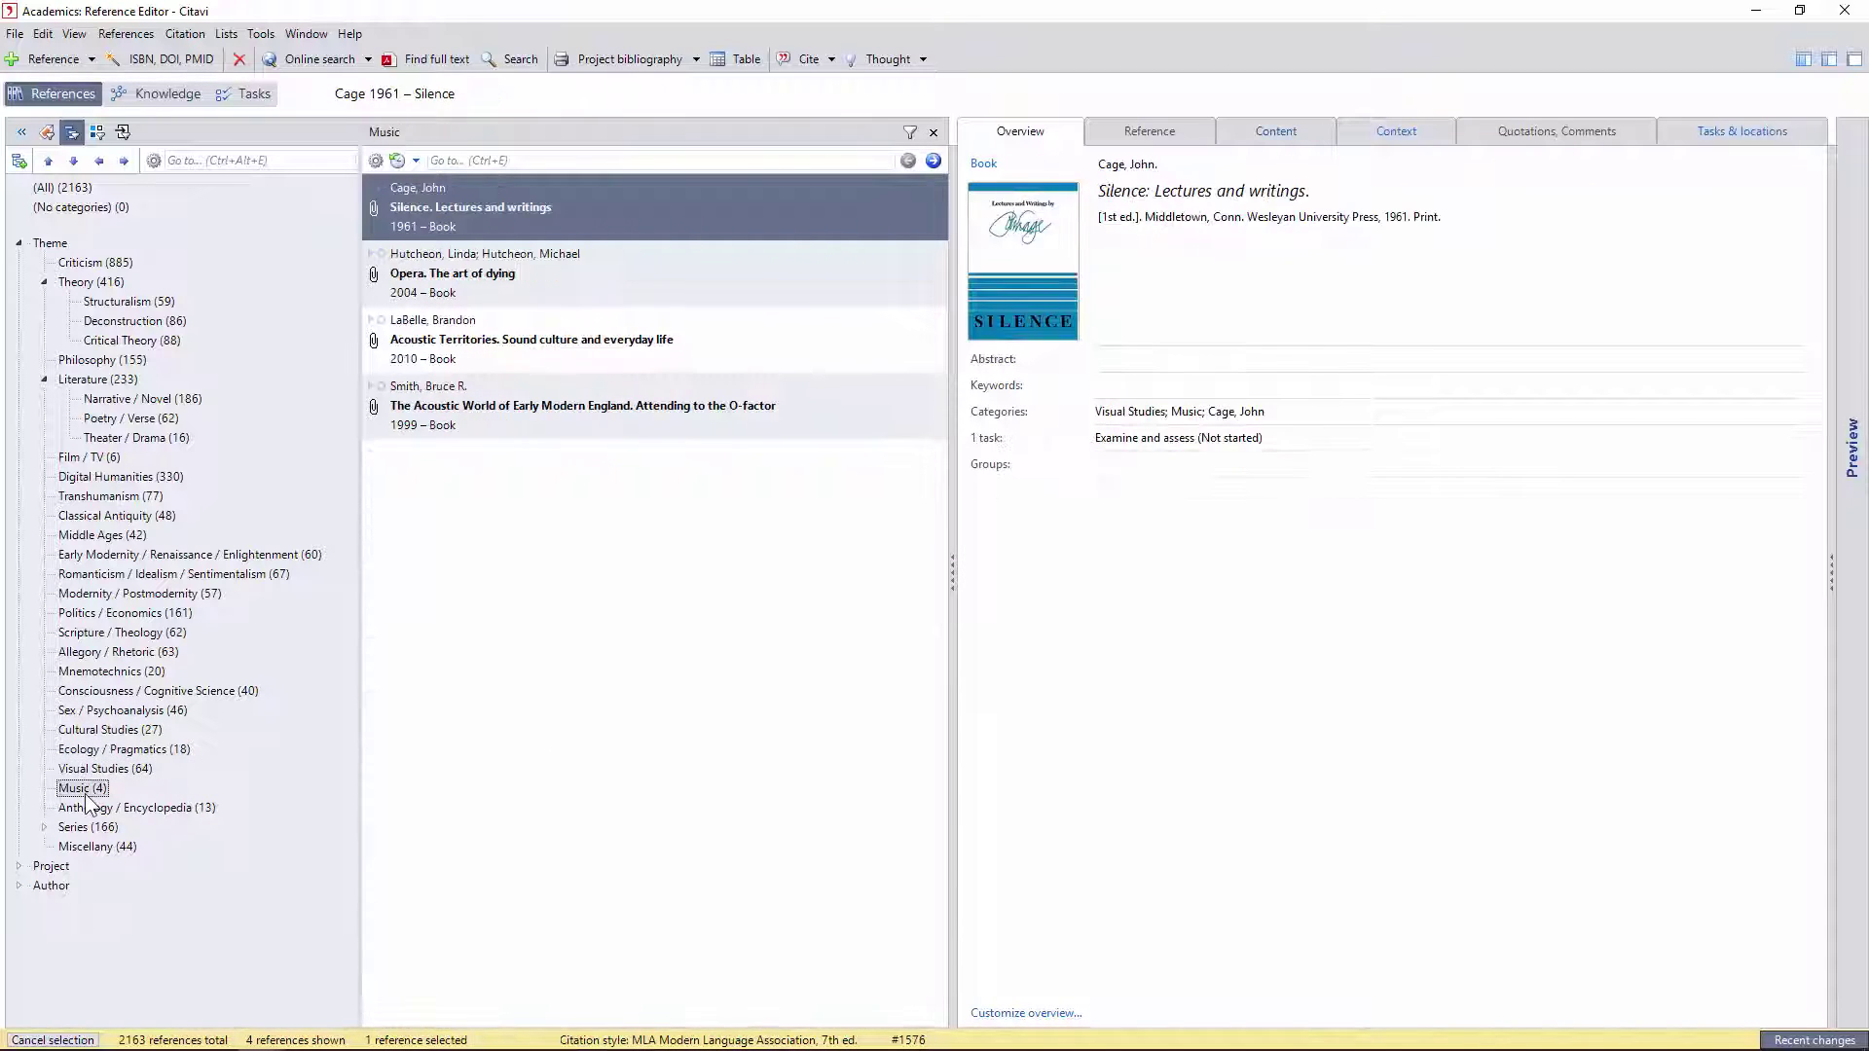
{"action": "left_click", "coordinate": [102, 810]}
{"action": "left_click", "coordinate": [98, 829]}
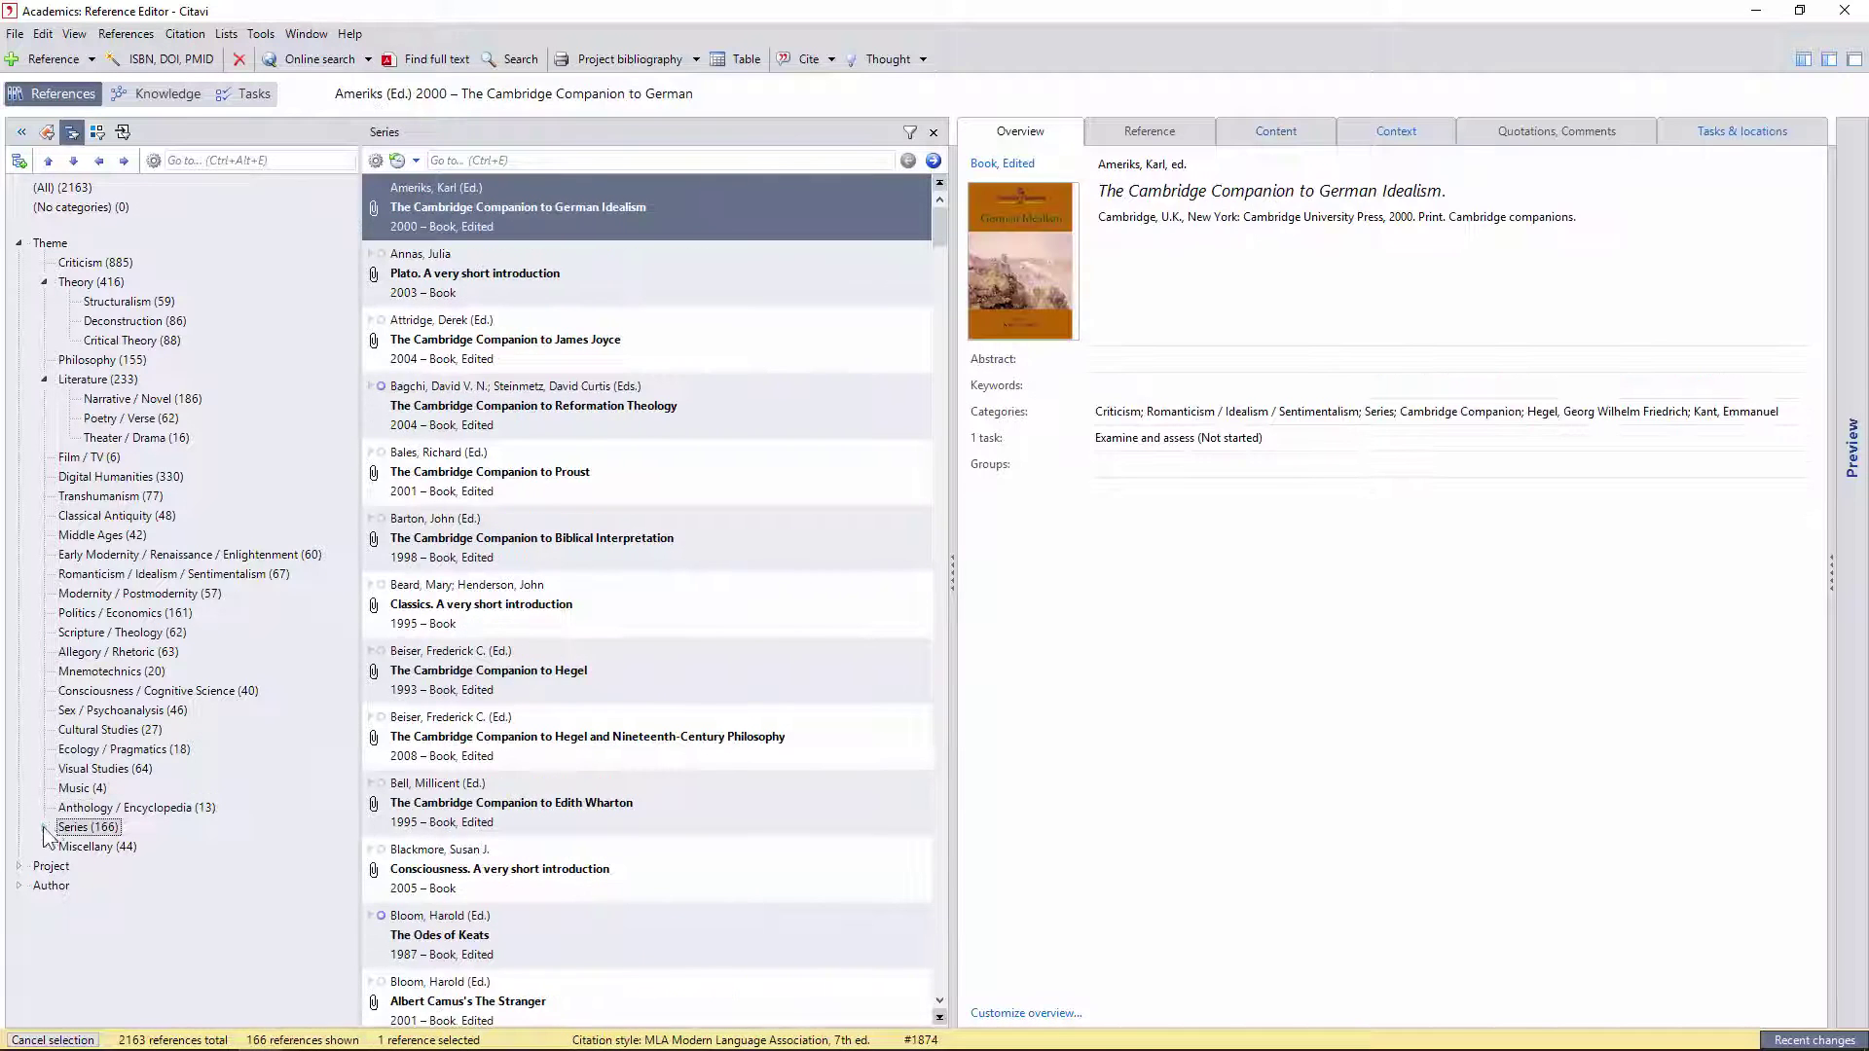
{"action": "left_click", "coordinate": [103, 848]}
{"action": "left_click", "coordinate": [19, 242]}
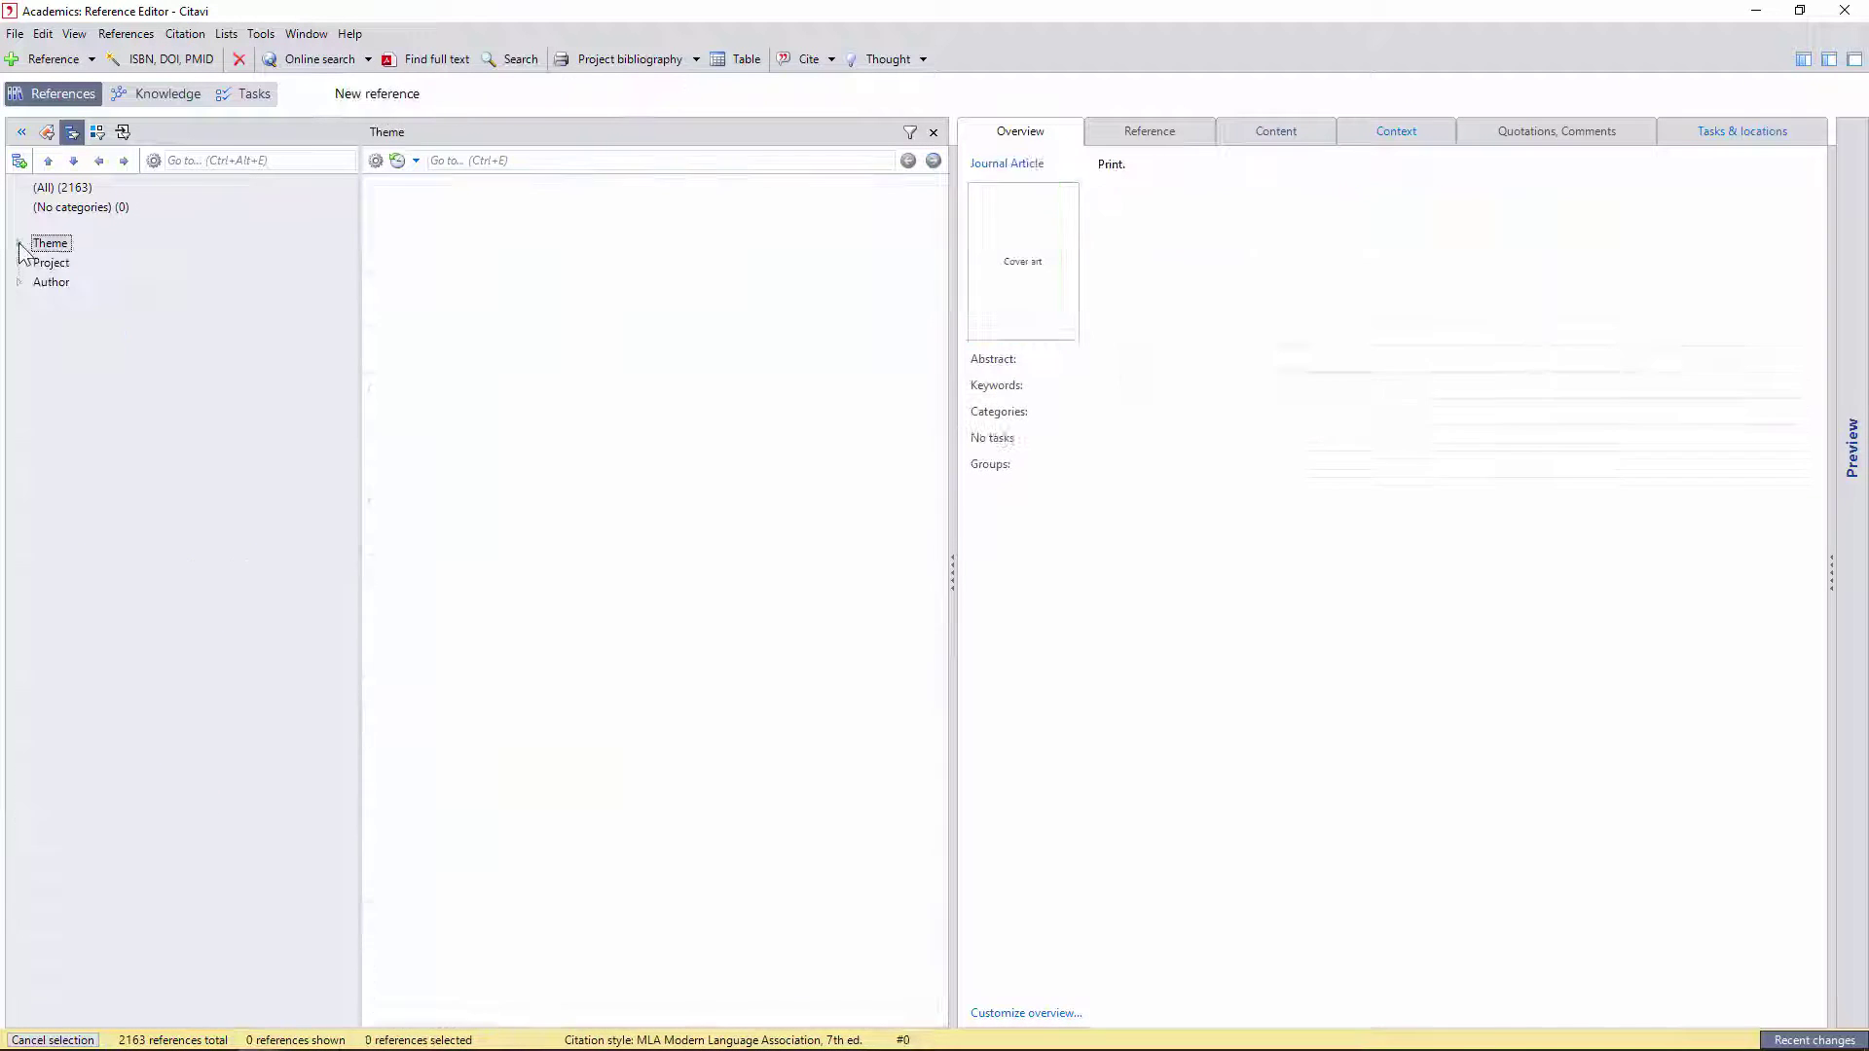
Expand Project and list the Text Machines and Transhumanism (OCC) references
{"action": "left_click", "coordinate": [19, 263]}
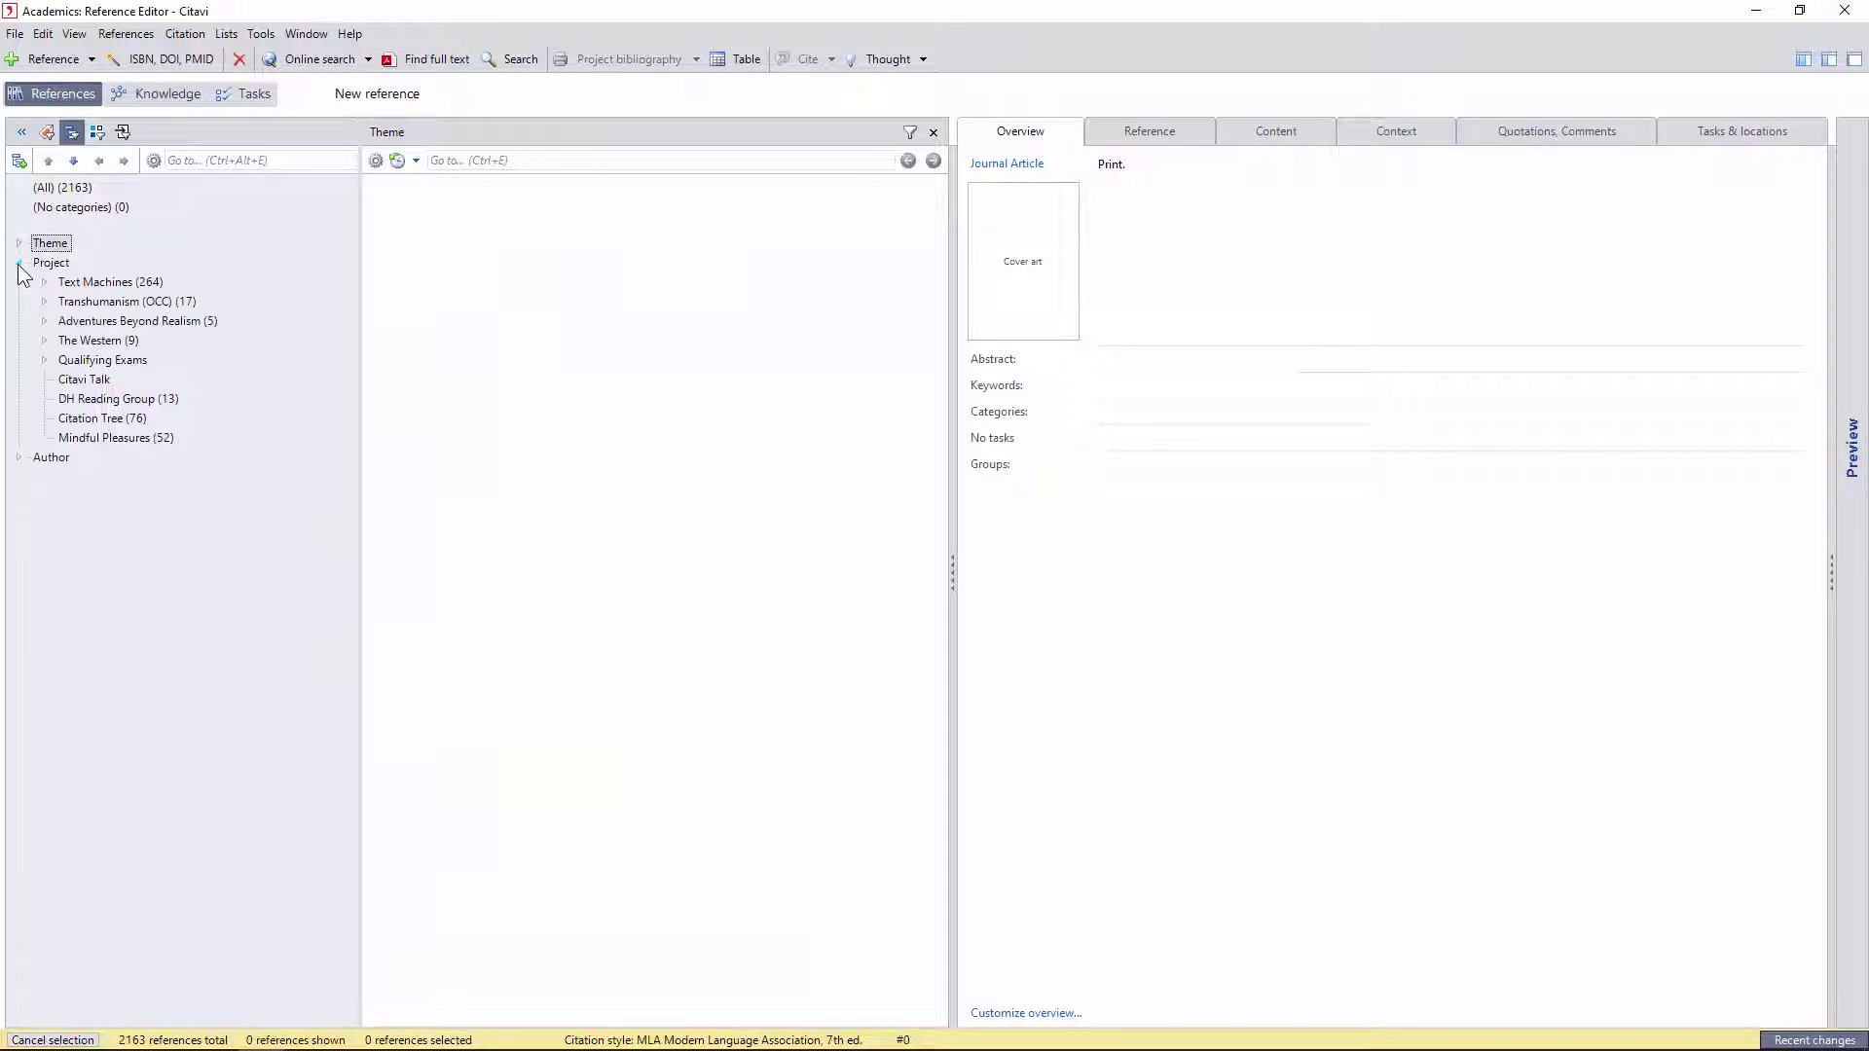
{"action": "left_click", "coordinate": [111, 281]}
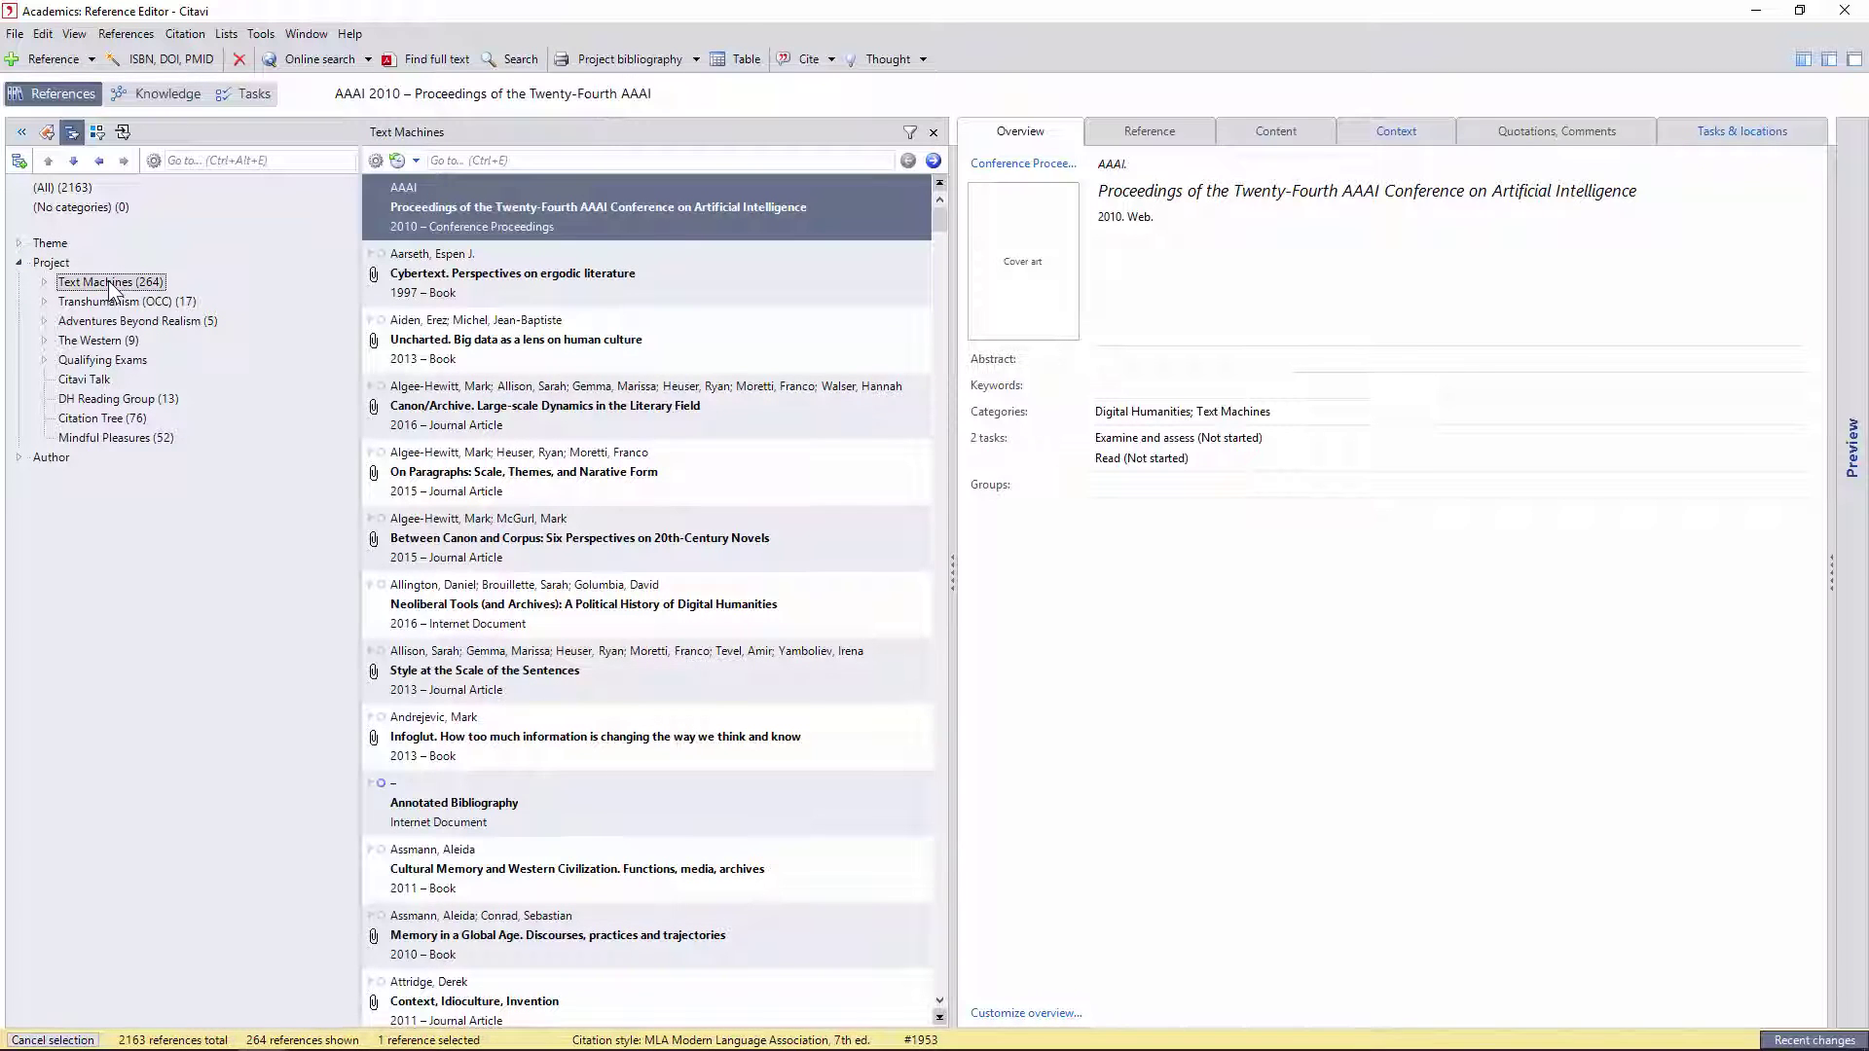
{"action": "left_click", "coordinate": [45, 303]}
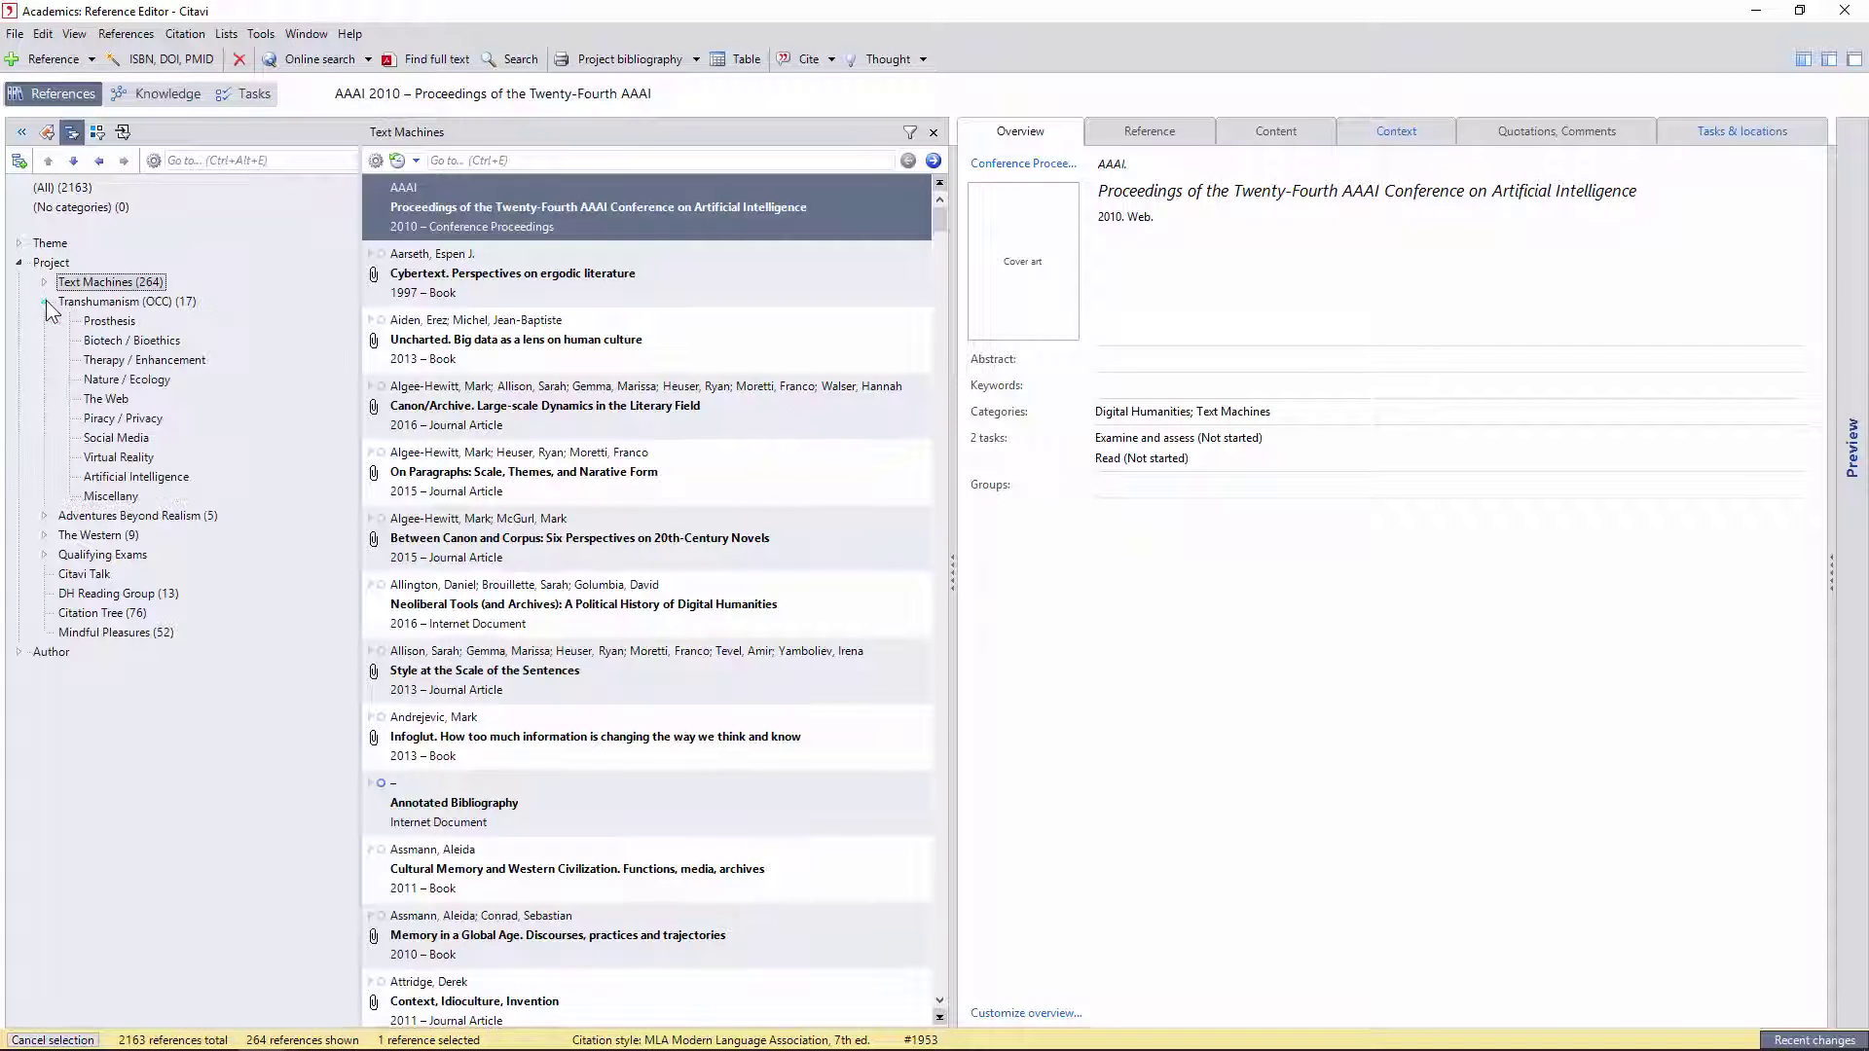
{"action": "left_click", "coordinate": [88, 308]}
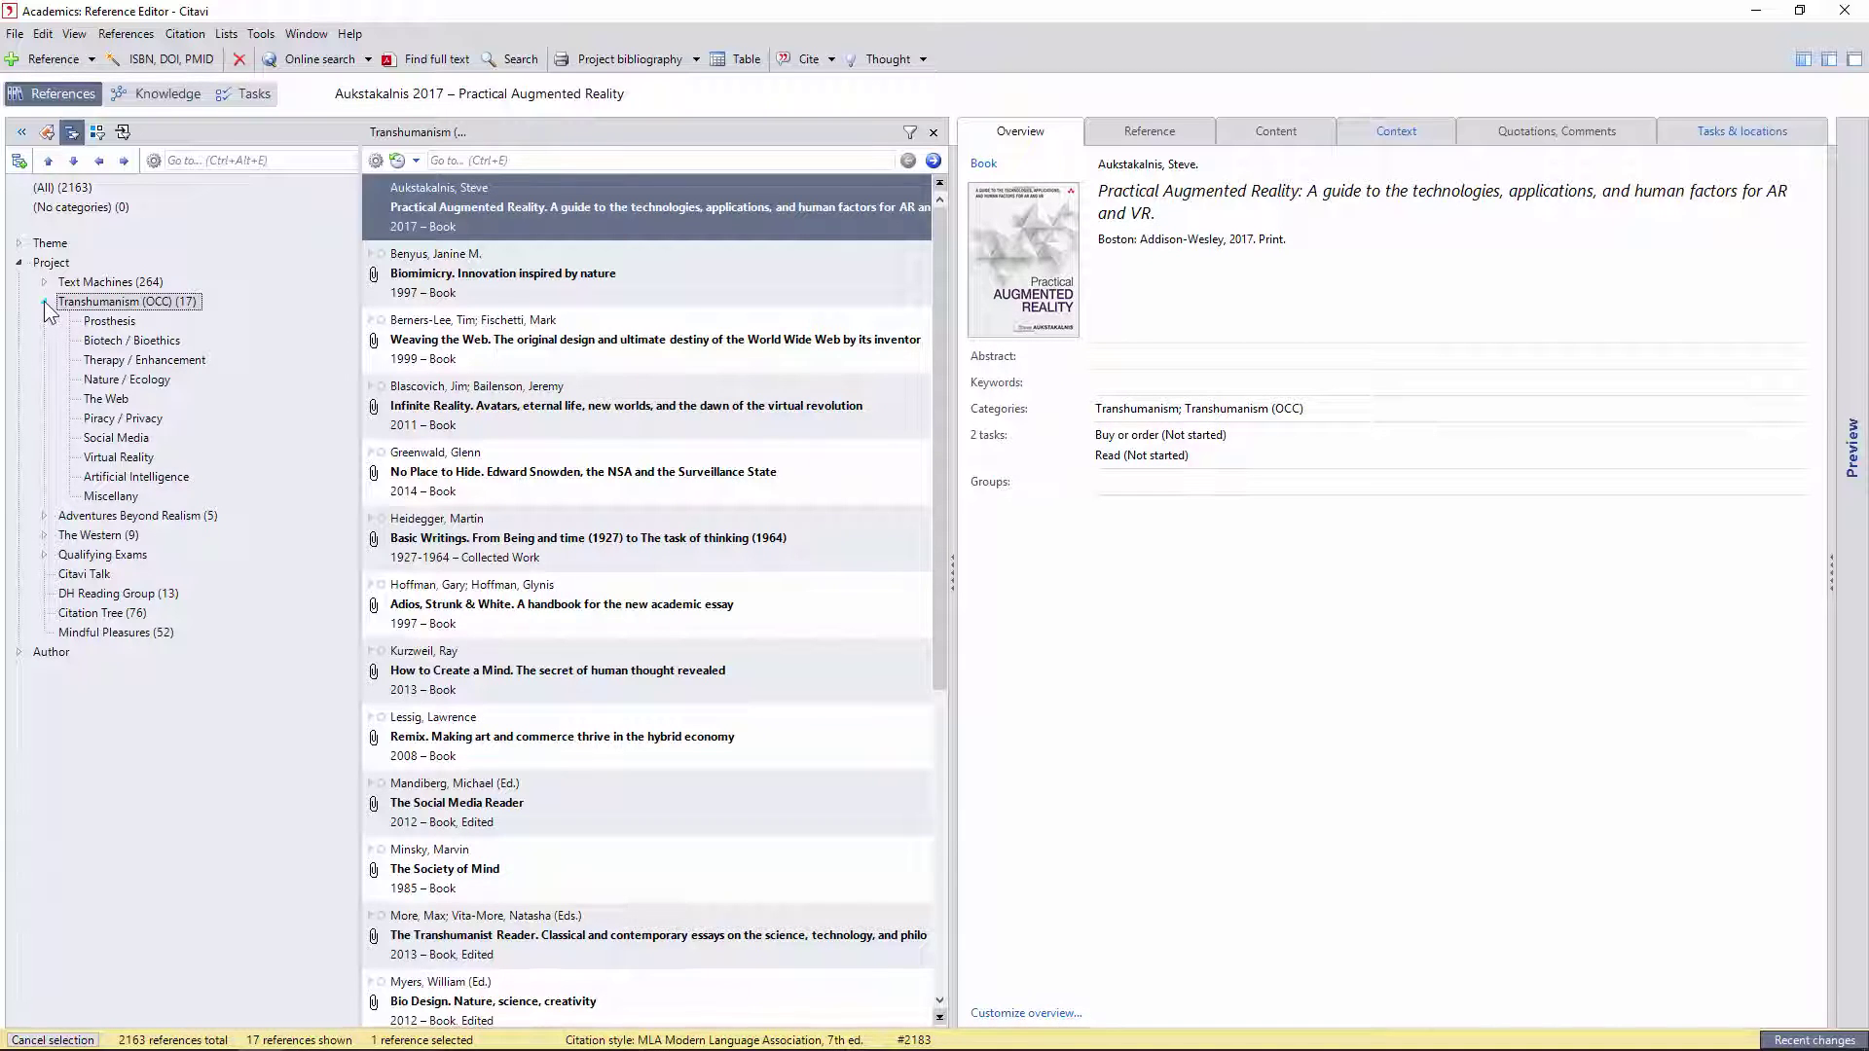
{"action": "left_click", "coordinate": [44, 301]}
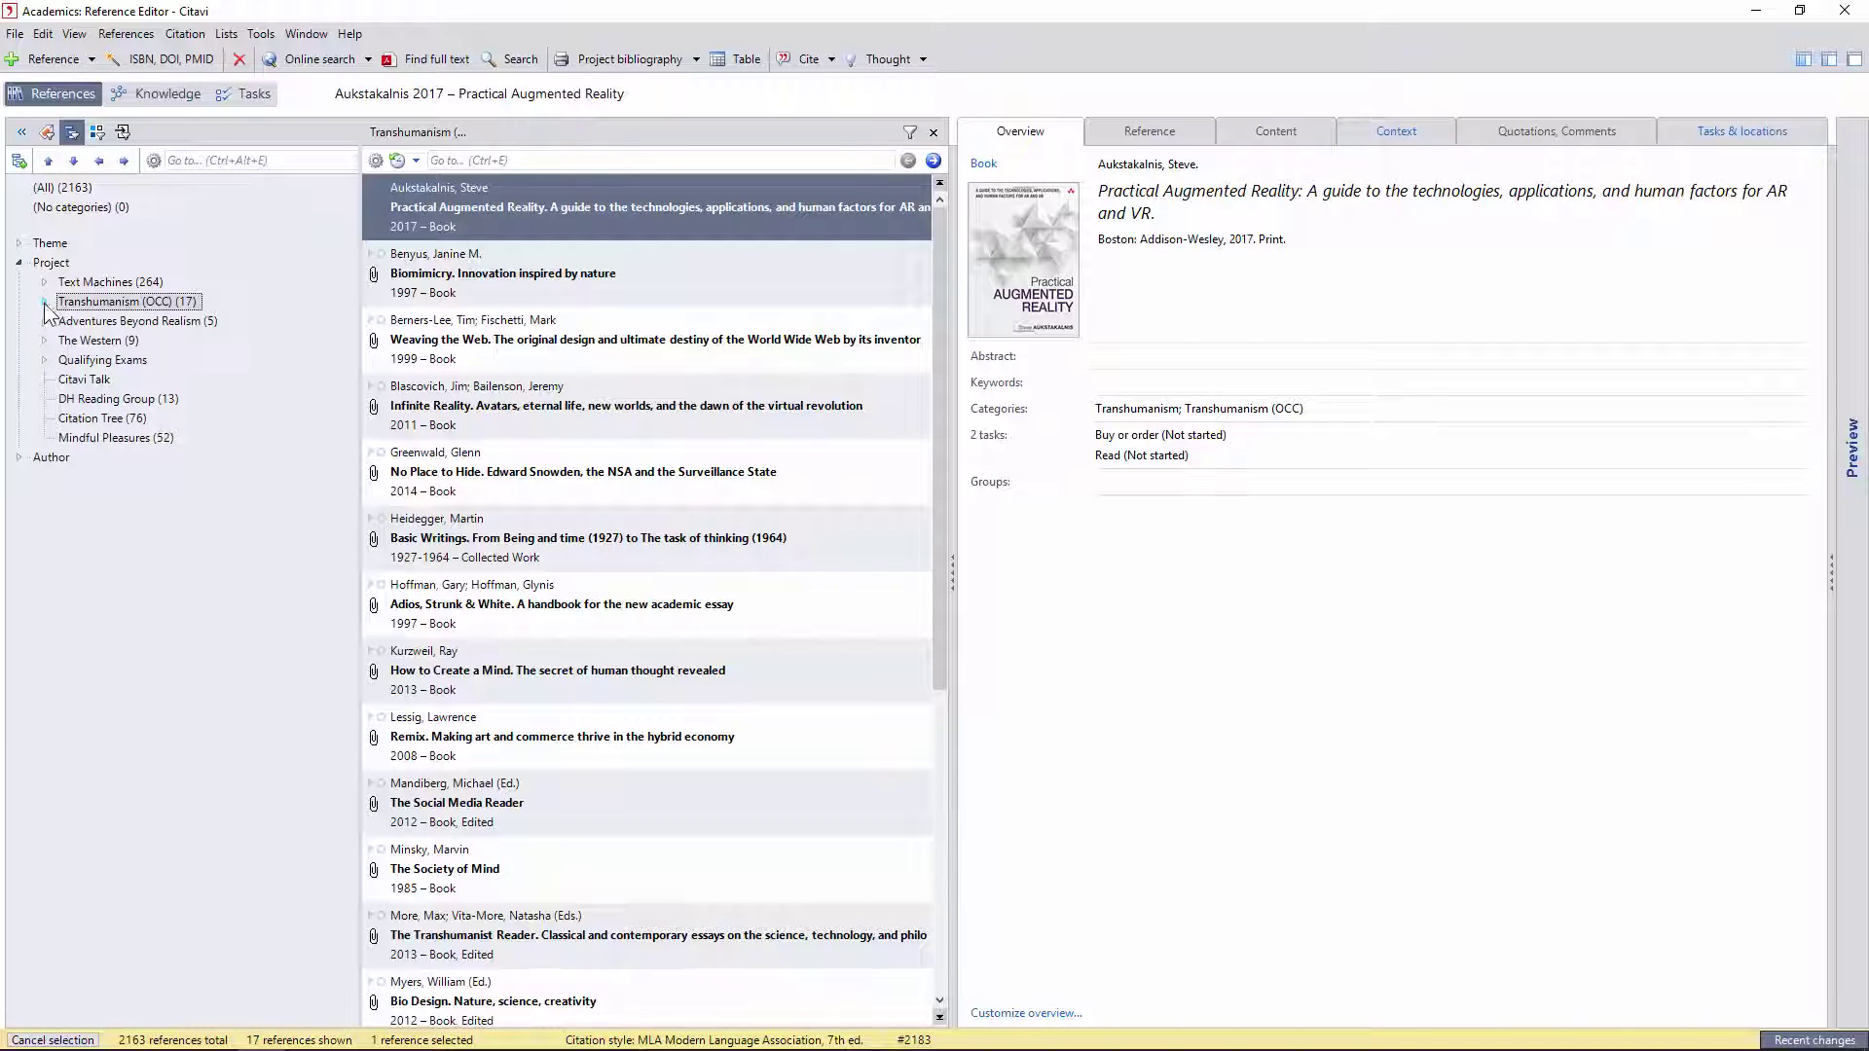
List the Adventures Beyond Realism, The Western and Qualifying Exams project references
{"action": "left_click", "coordinate": [45, 322]}
{"action": "left_click", "coordinate": [72, 323]}
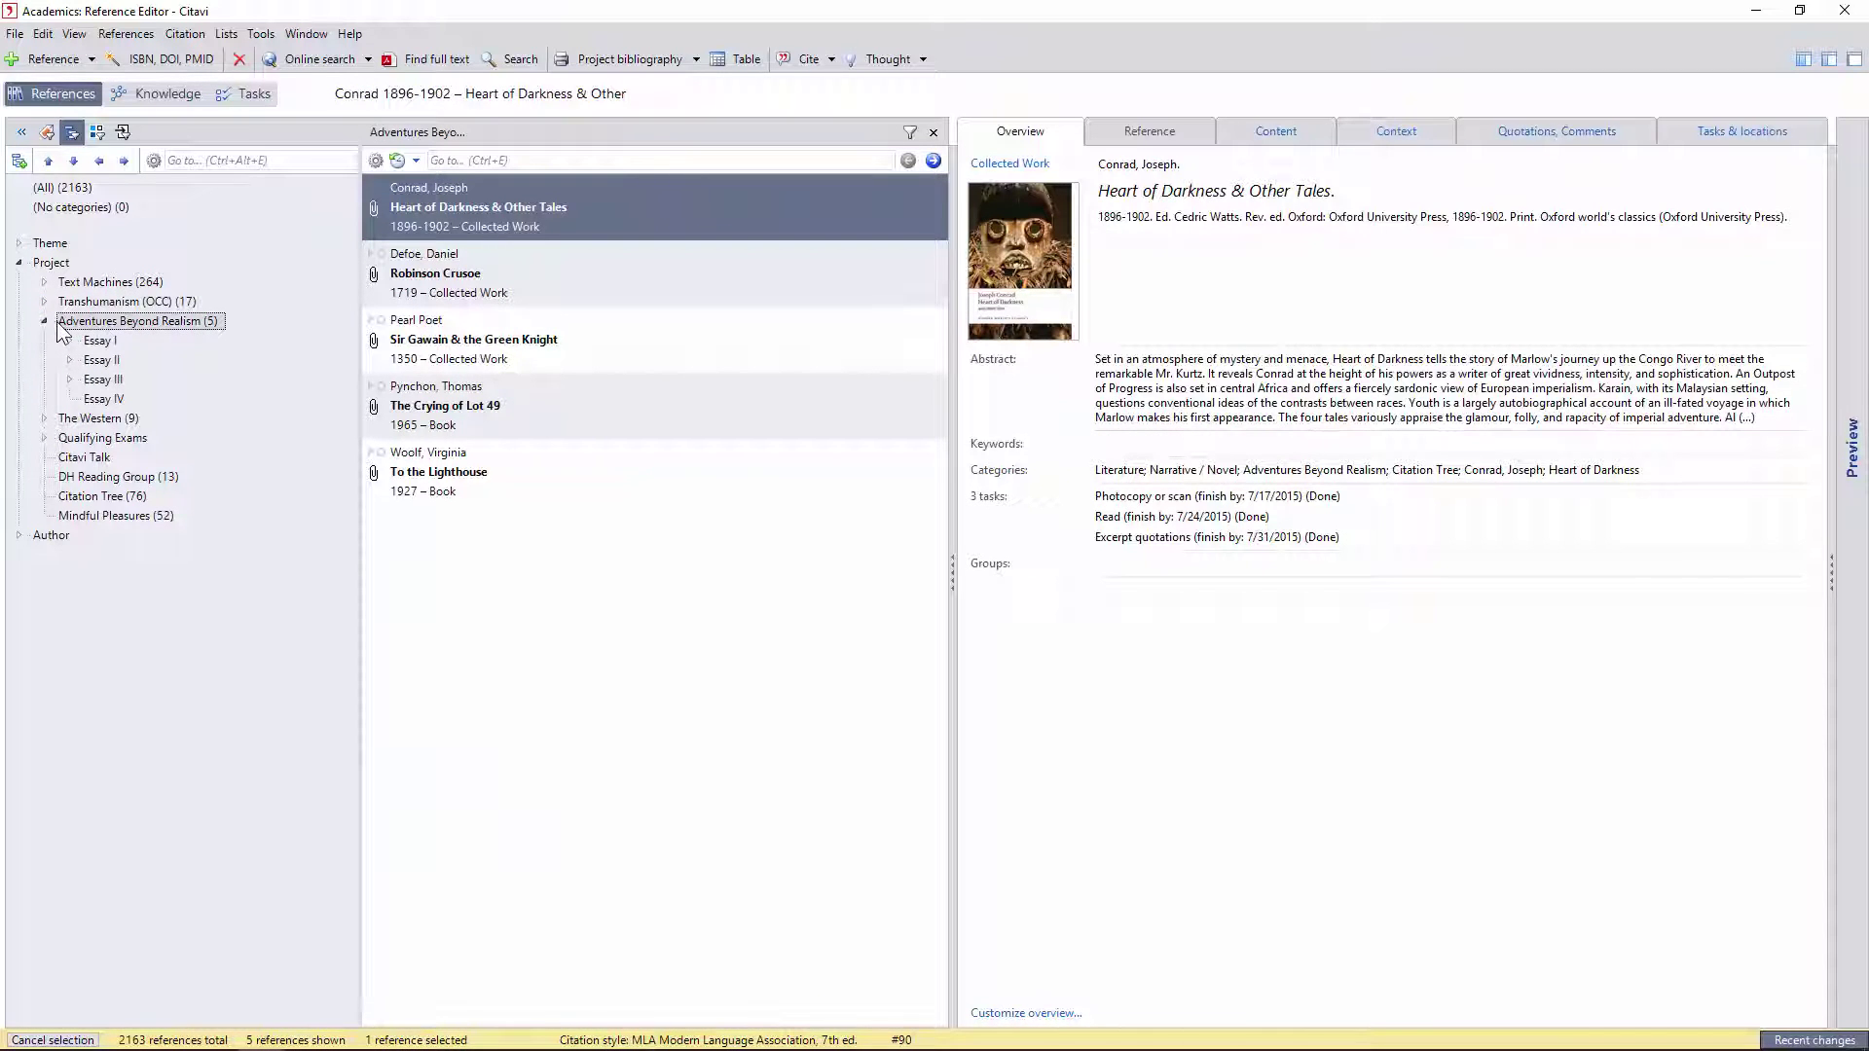
{"action": "left_click", "coordinate": [44, 321]}
{"action": "left_click", "coordinate": [45, 340]}
{"action": "left_click", "coordinate": [80, 343]}
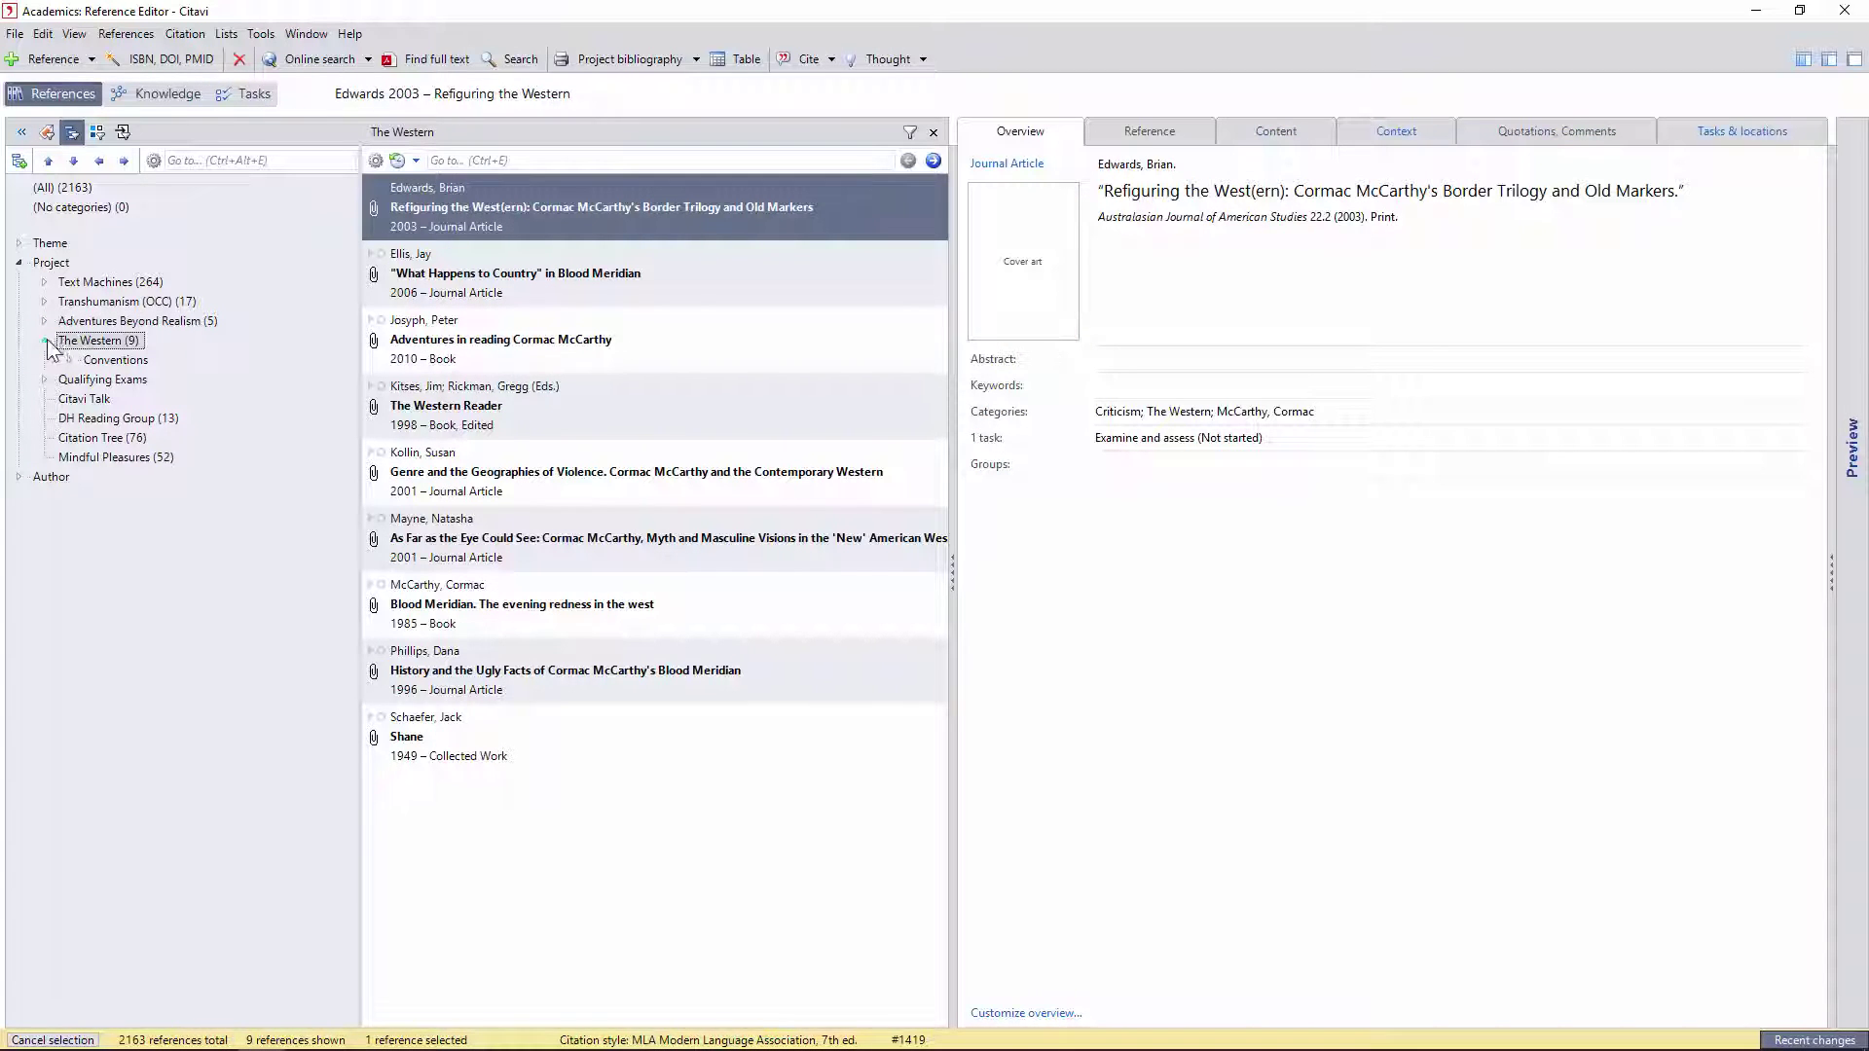
{"action": "left_click", "coordinate": [45, 340]}
{"action": "left_click", "coordinate": [45, 361]}
{"action": "left_click", "coordinate": [87, 362]}
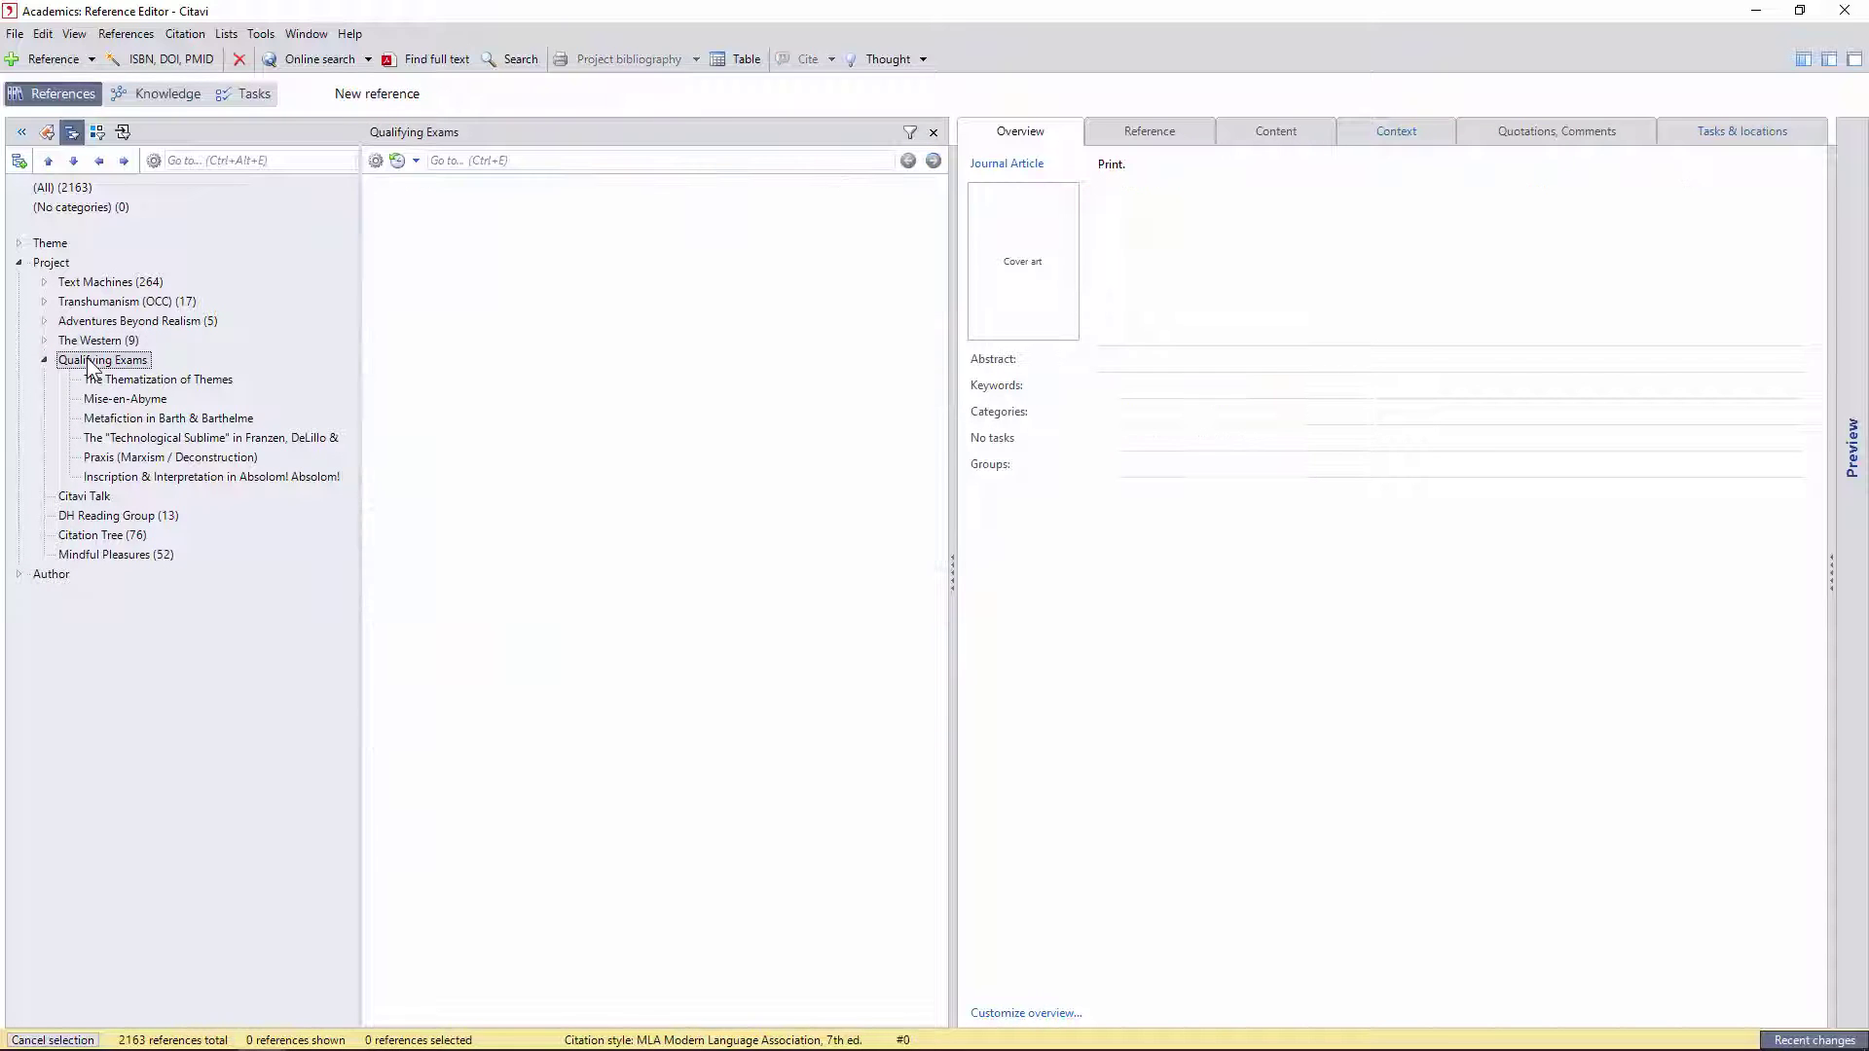
{"action": "left_click", "coordinate": [45, 361]}
Browse Citavi Talk, DH Reading Group and Citation Tree, ending on Mindful Pleasures' 52 references
{"action": "left_click", "coordinate": [74, 380]}
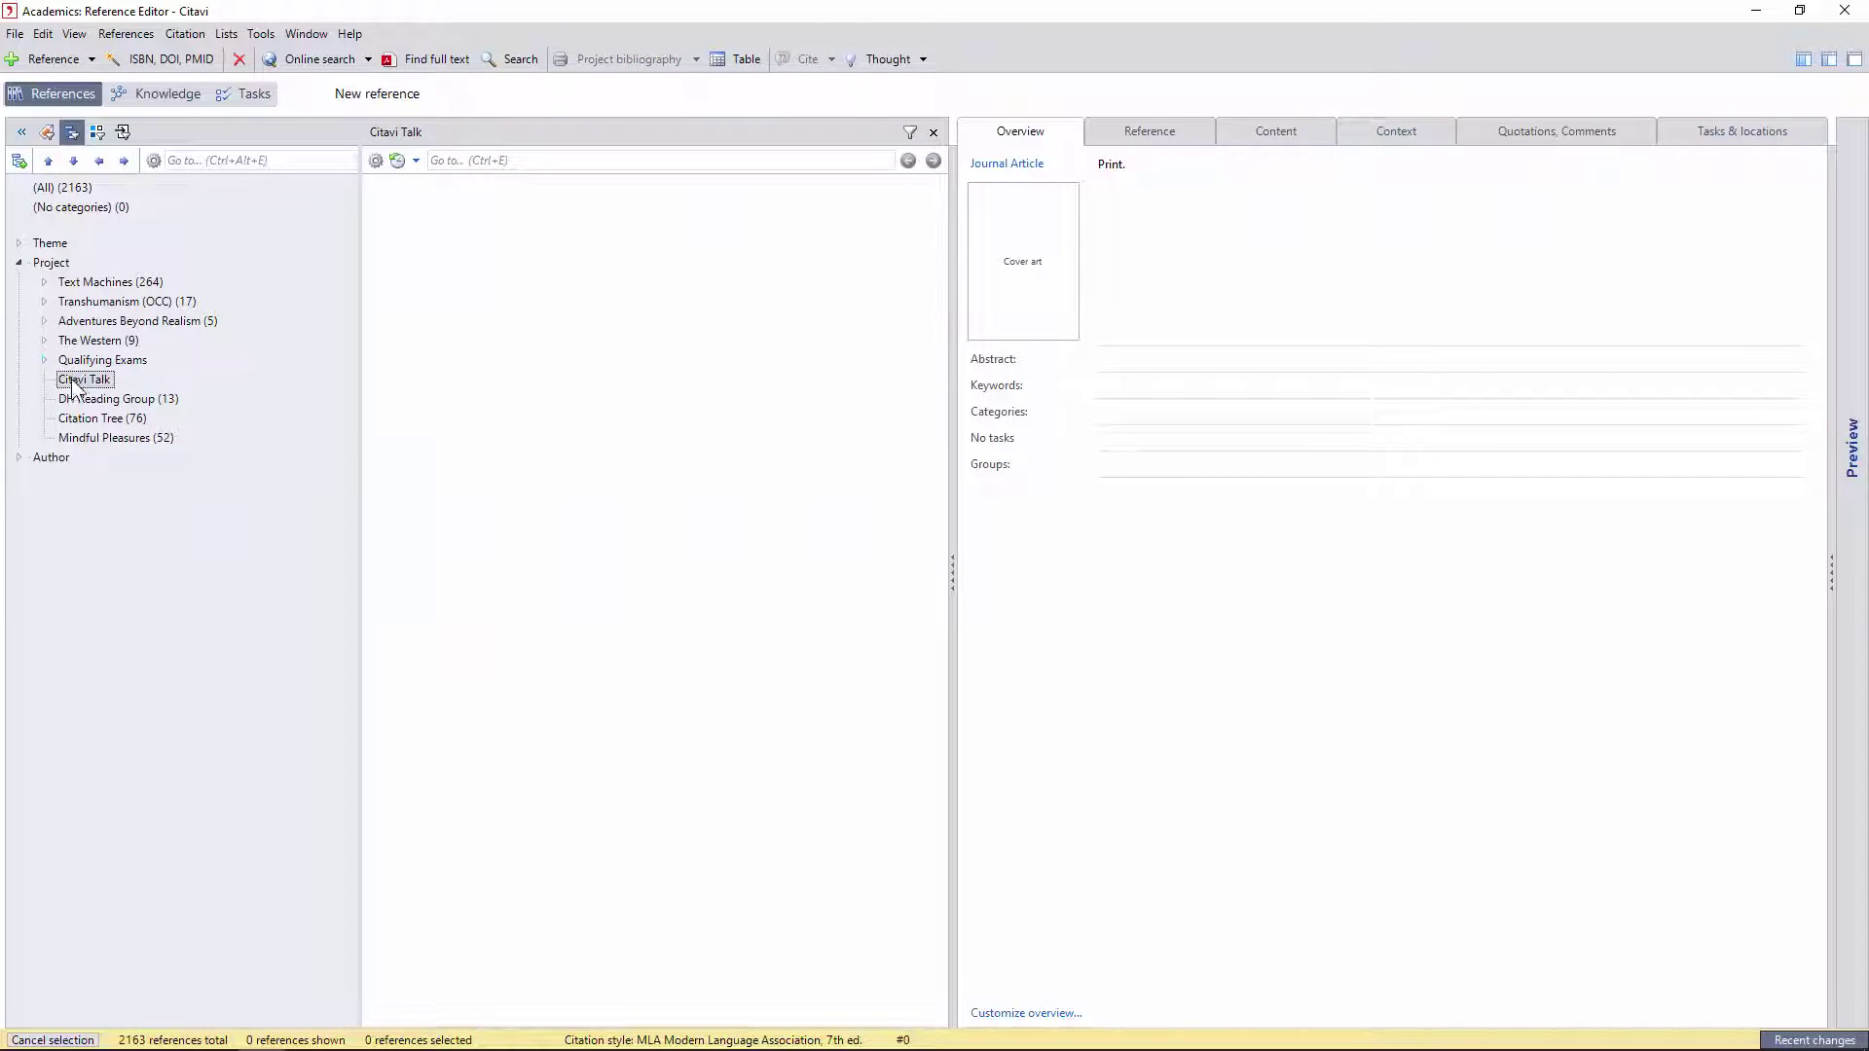
{"action": "left_click", "coordinate": [80, 399]}
{"action": "left_click", "coordinate": [88, 421]}
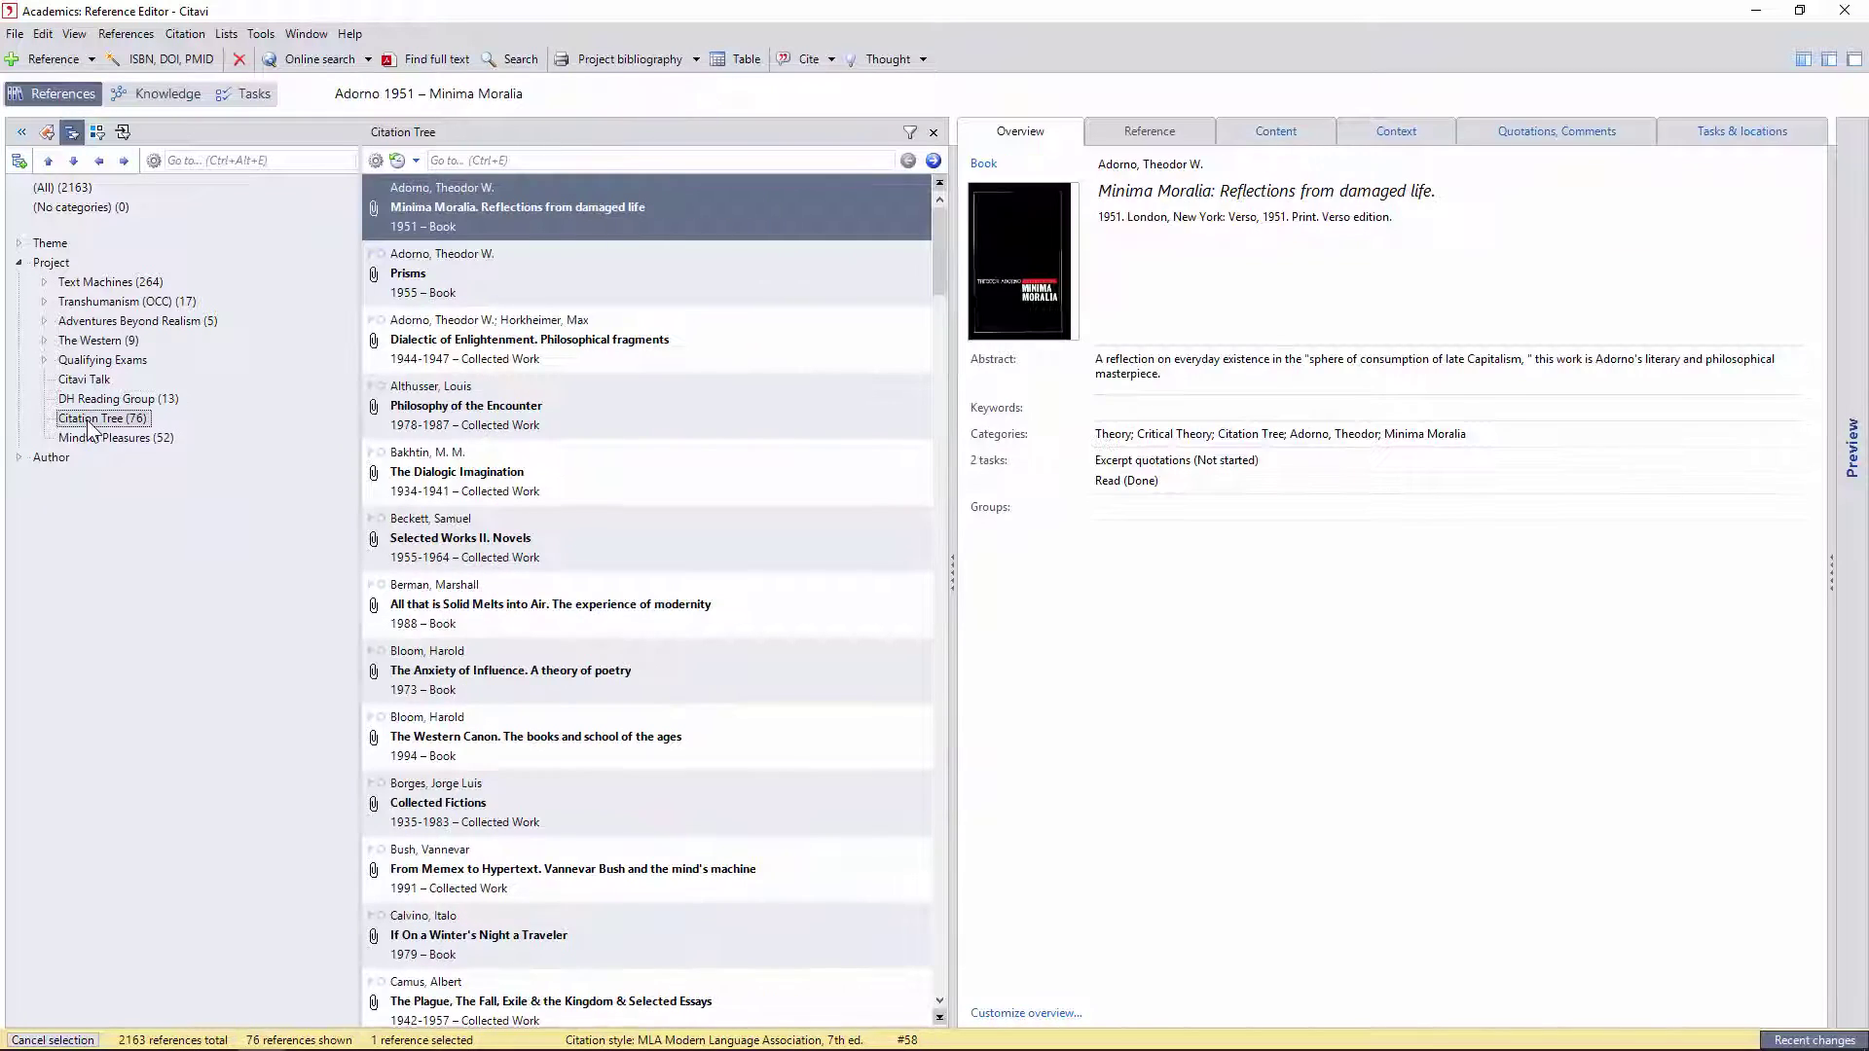
{"action": "left_click", "coordinate": [77, 439]}
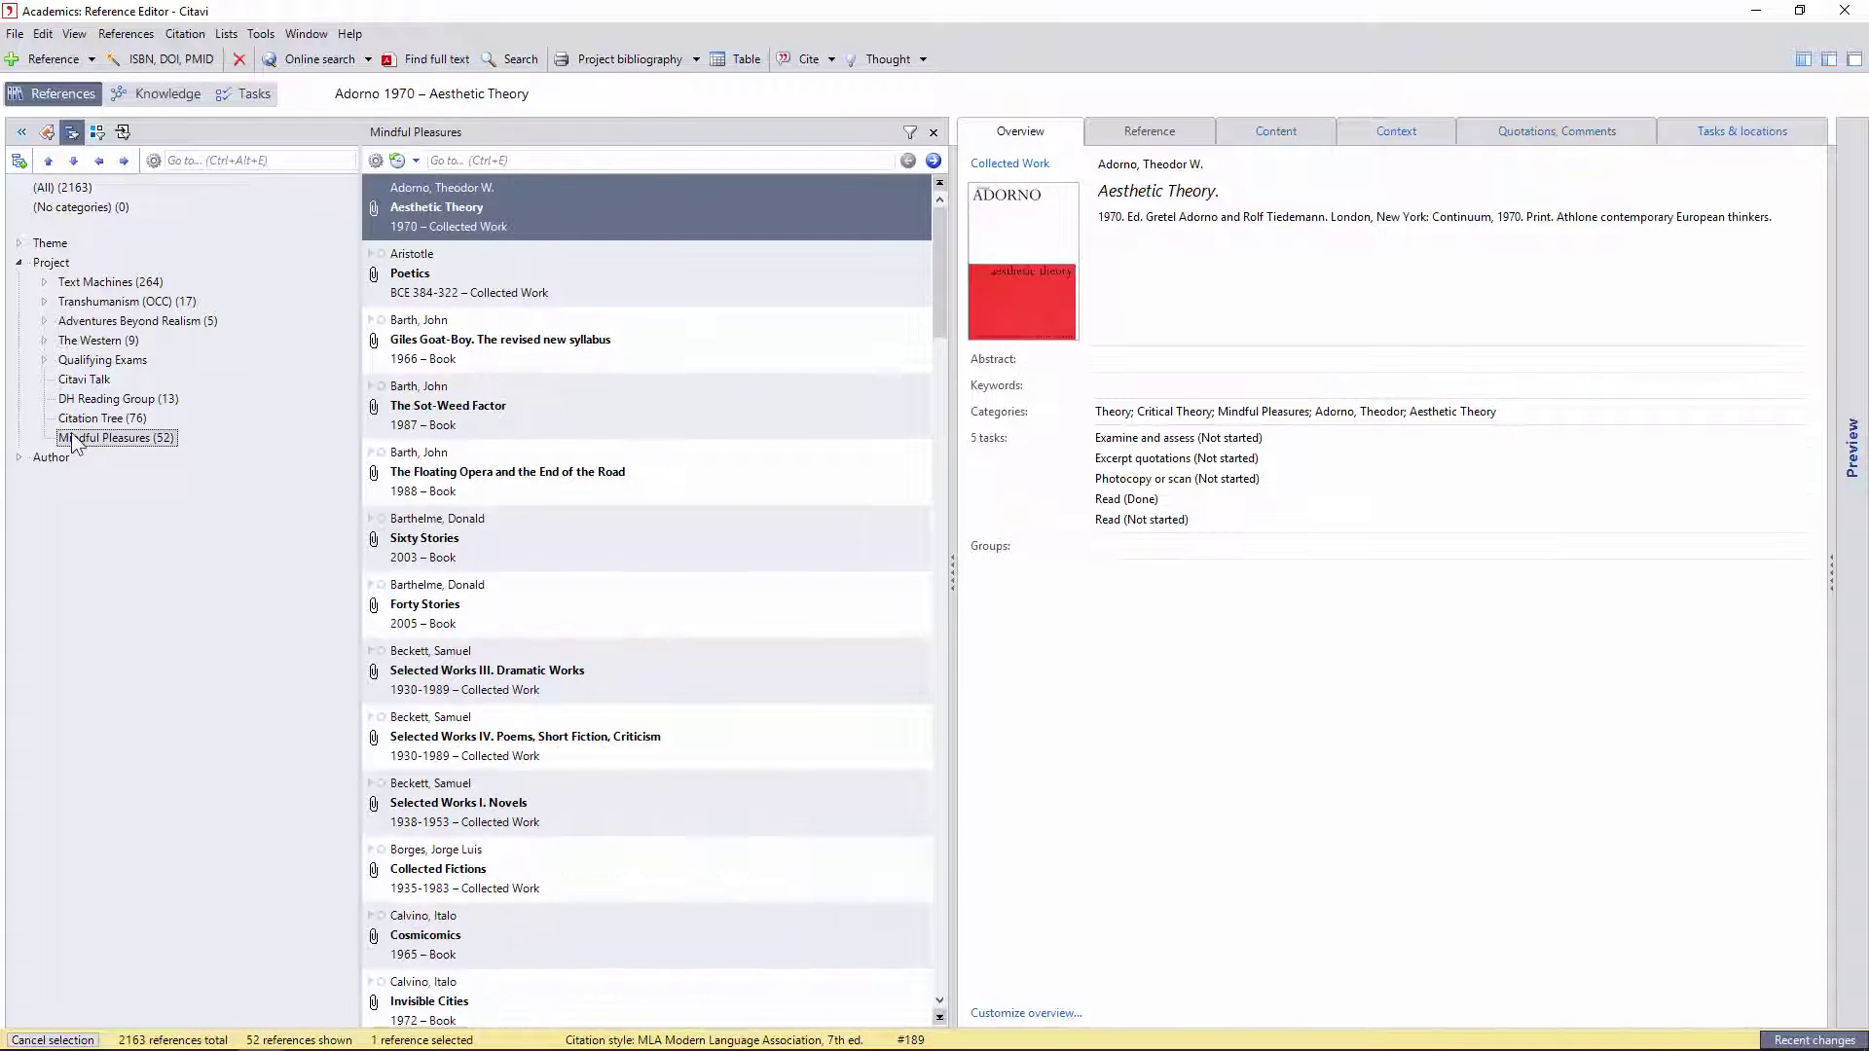
Expand Author, browse Adorno's Dialectic of Enlightenment, then list all 21 Adorno references
{"action": "left_click", "coordinate": [20, 458]}
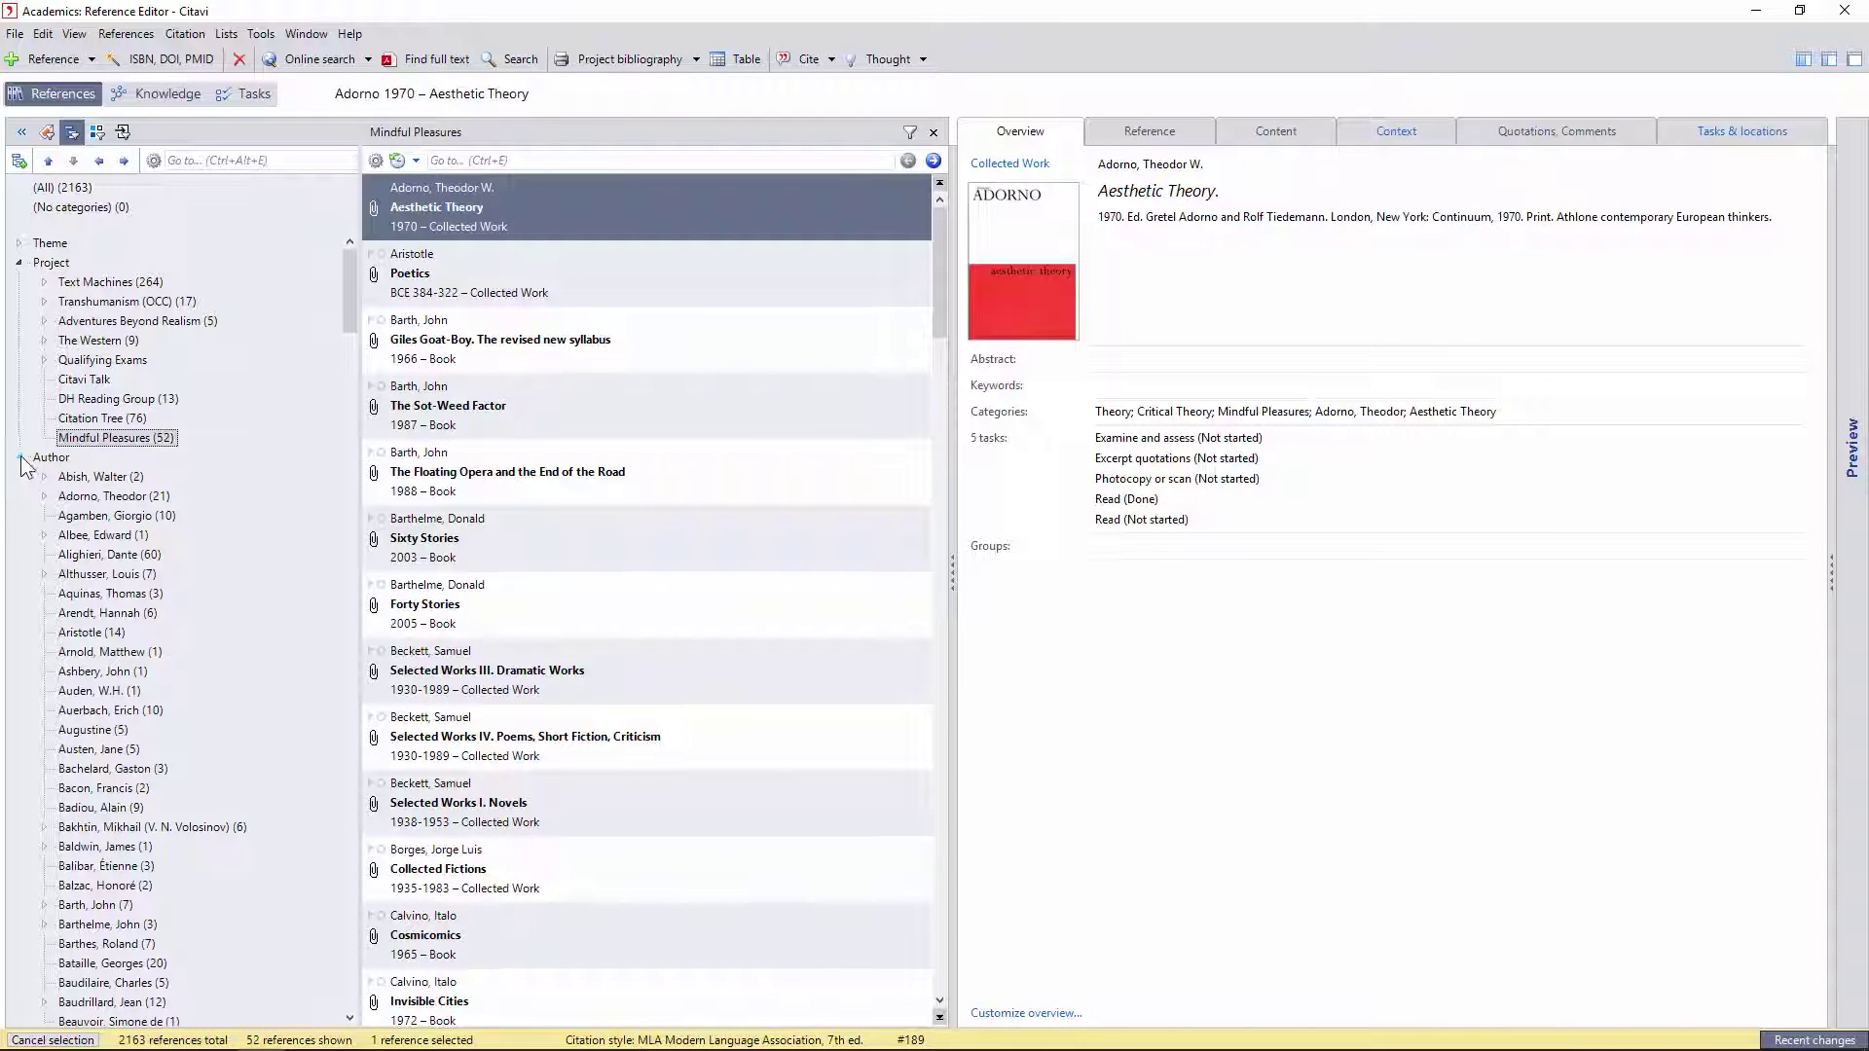
{"action": "scroll", "coordinate": [71, 453], "scroll_direction": "down", "scroll_amount": 4}
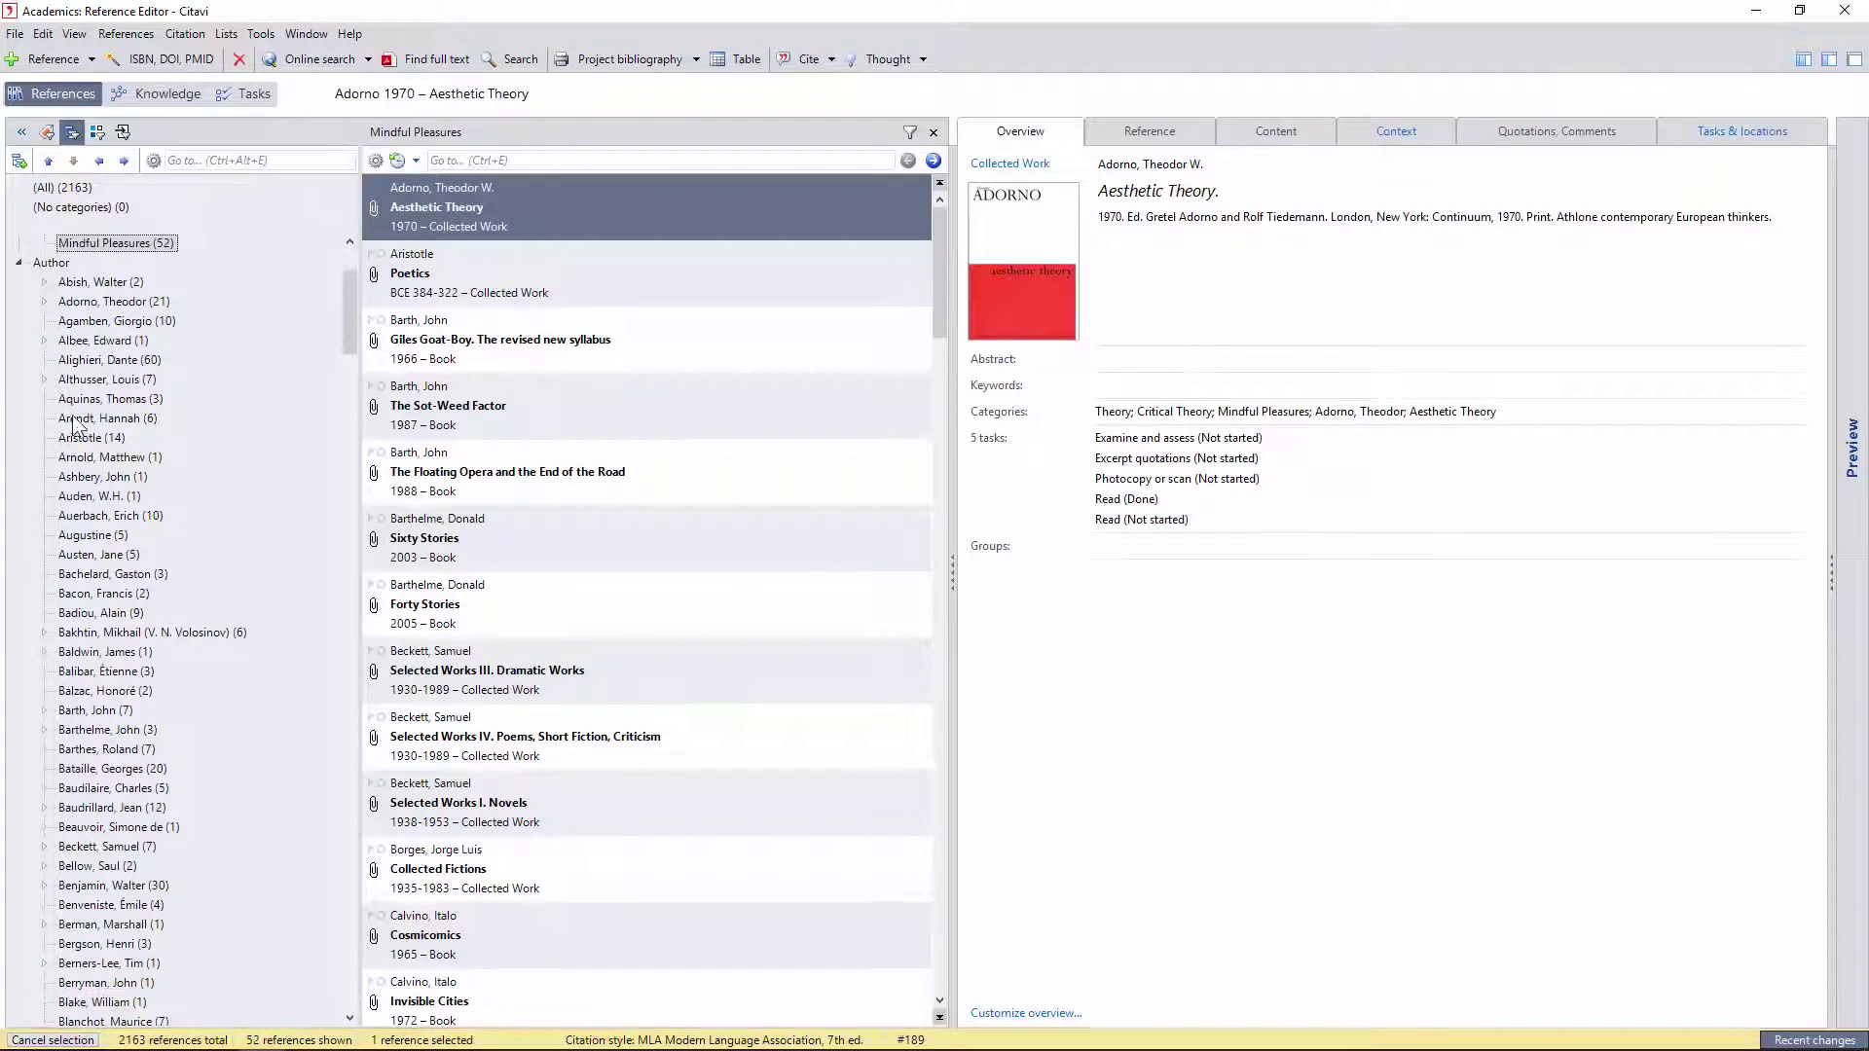
{"action": "left_click", "coordinate": [44, 302]}
{"action": "left_click", "coordinate": [120, 324]}
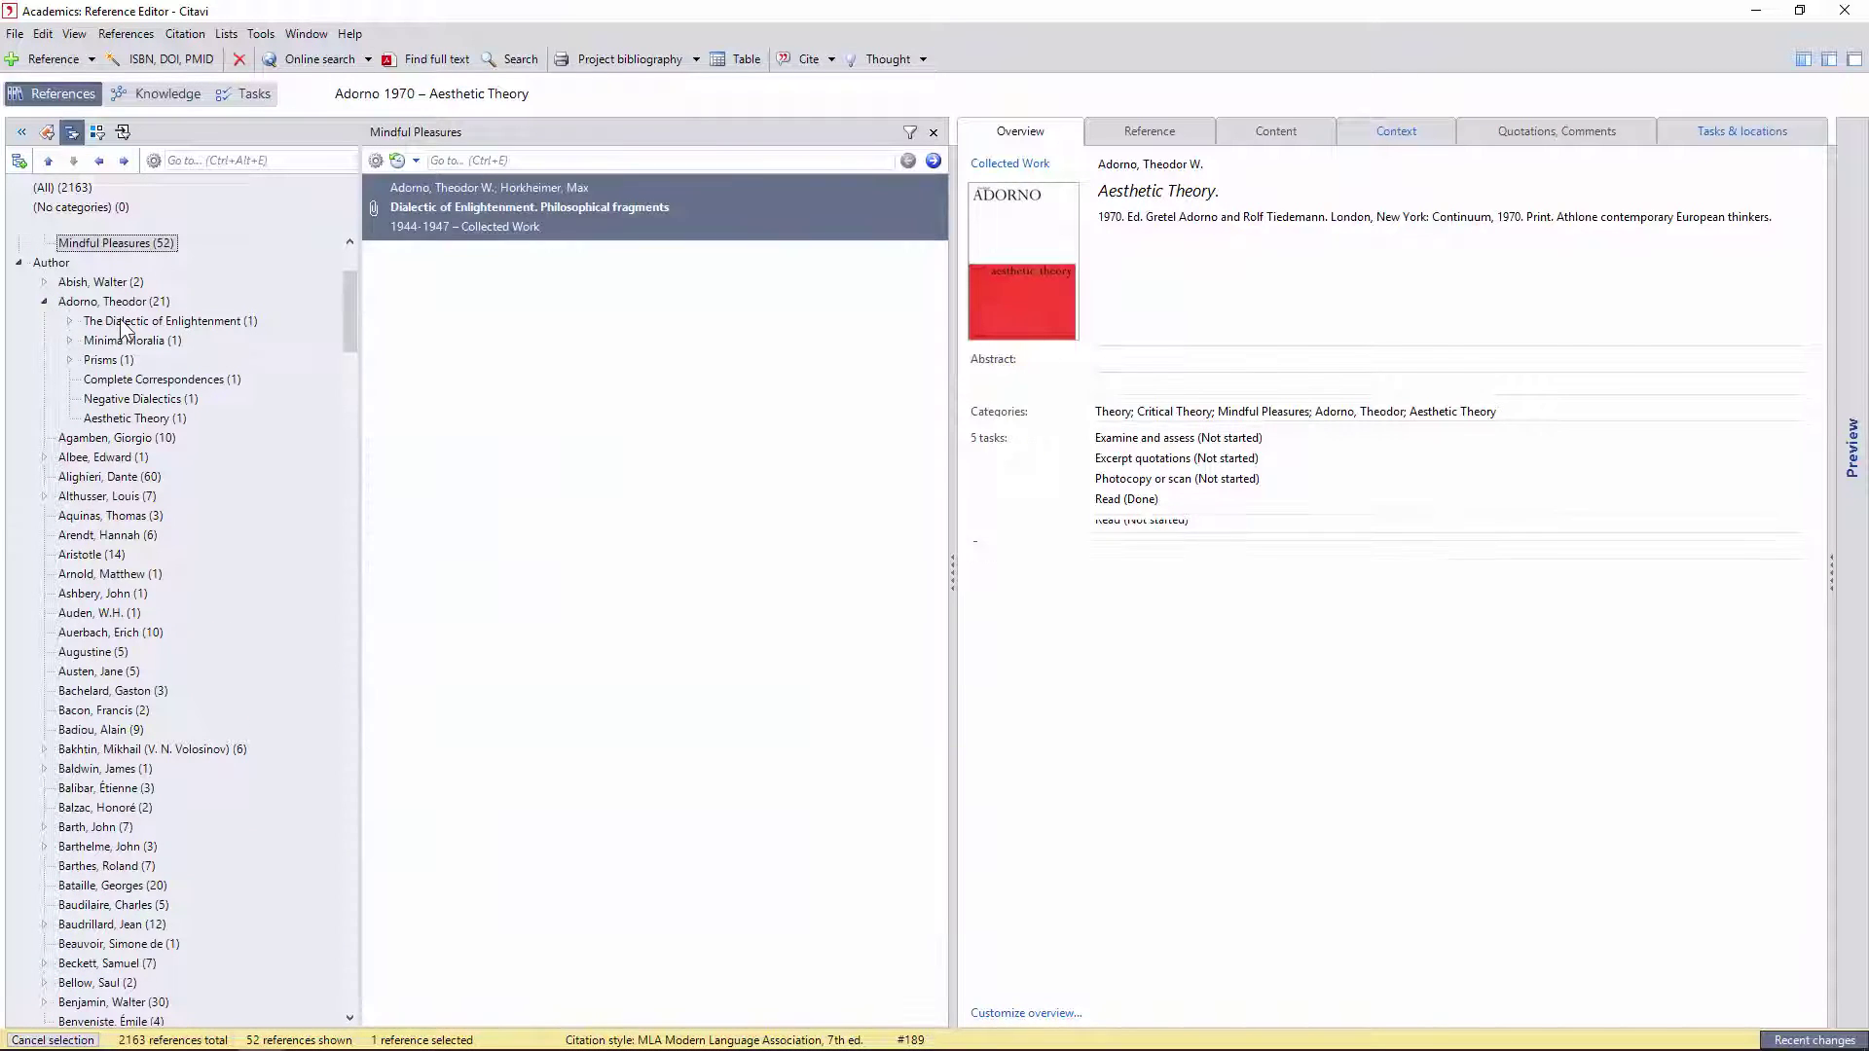
{"action": "left_click", "coordinate": [70, 322]}
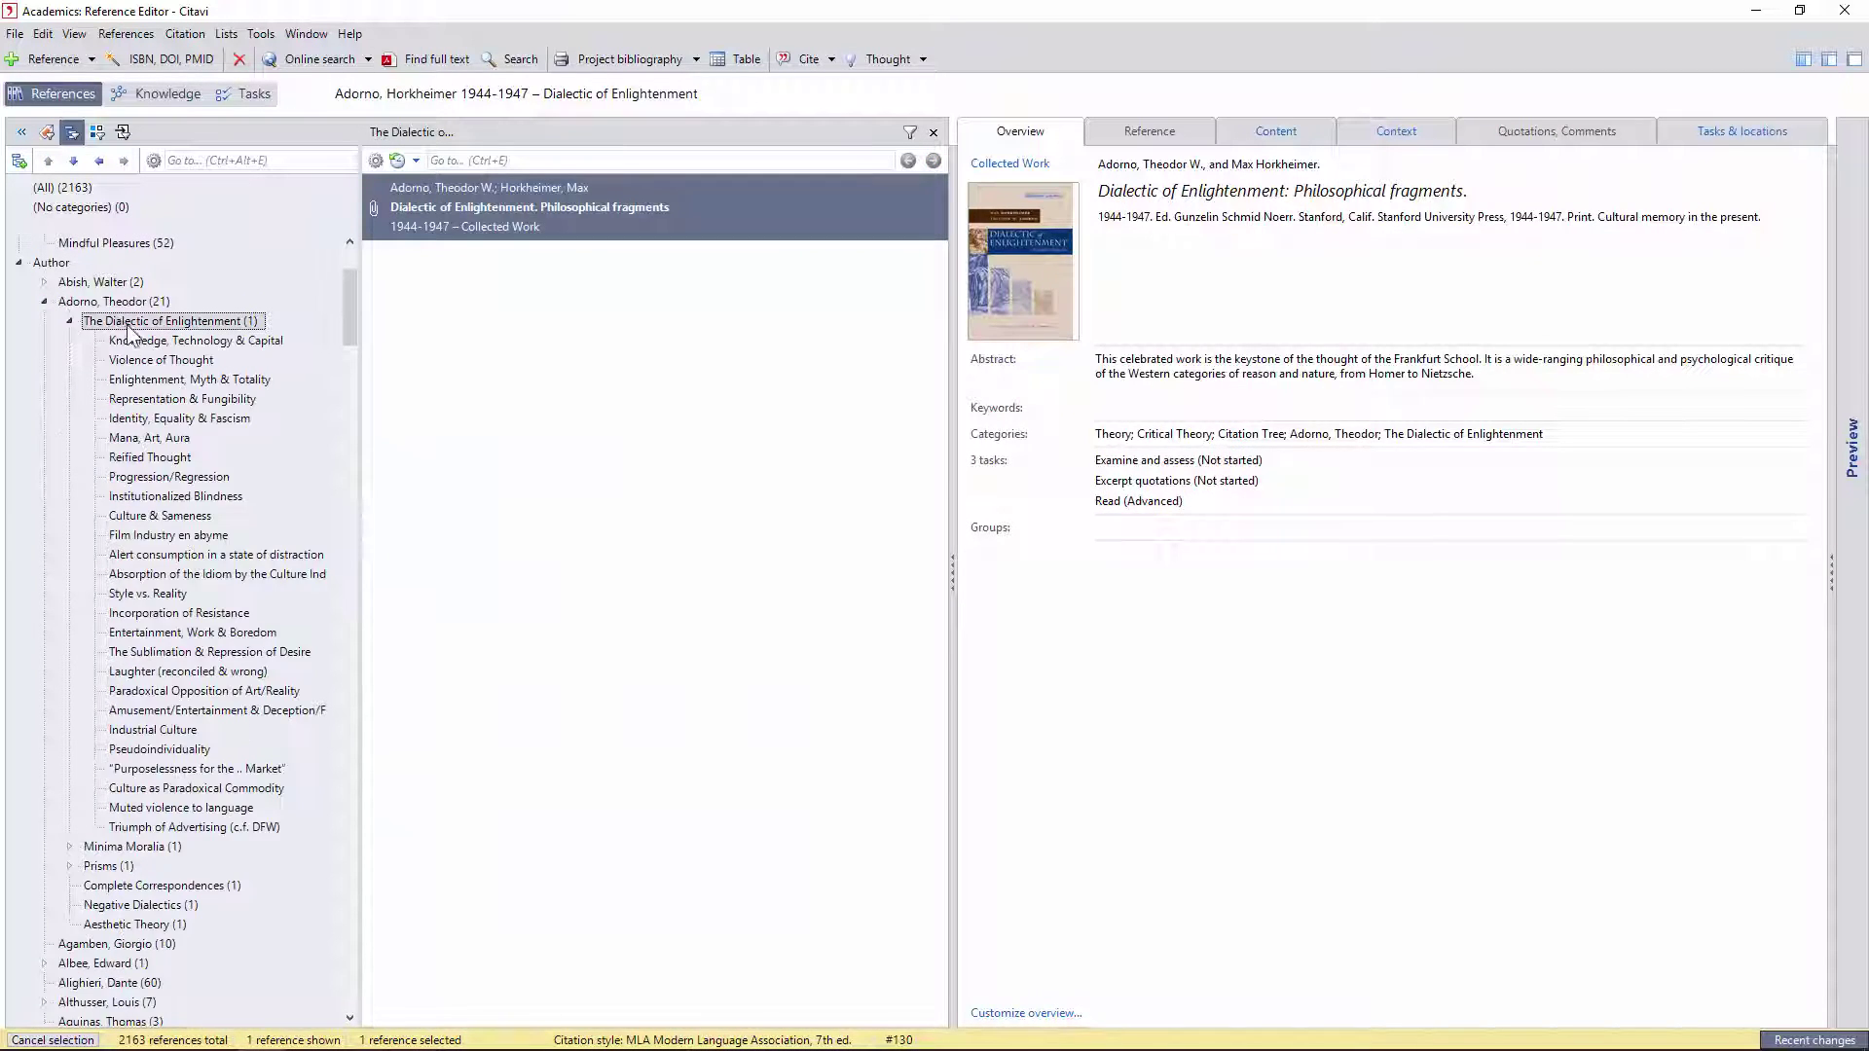
{"action": "left_click", "coordinate": [70, 322]}
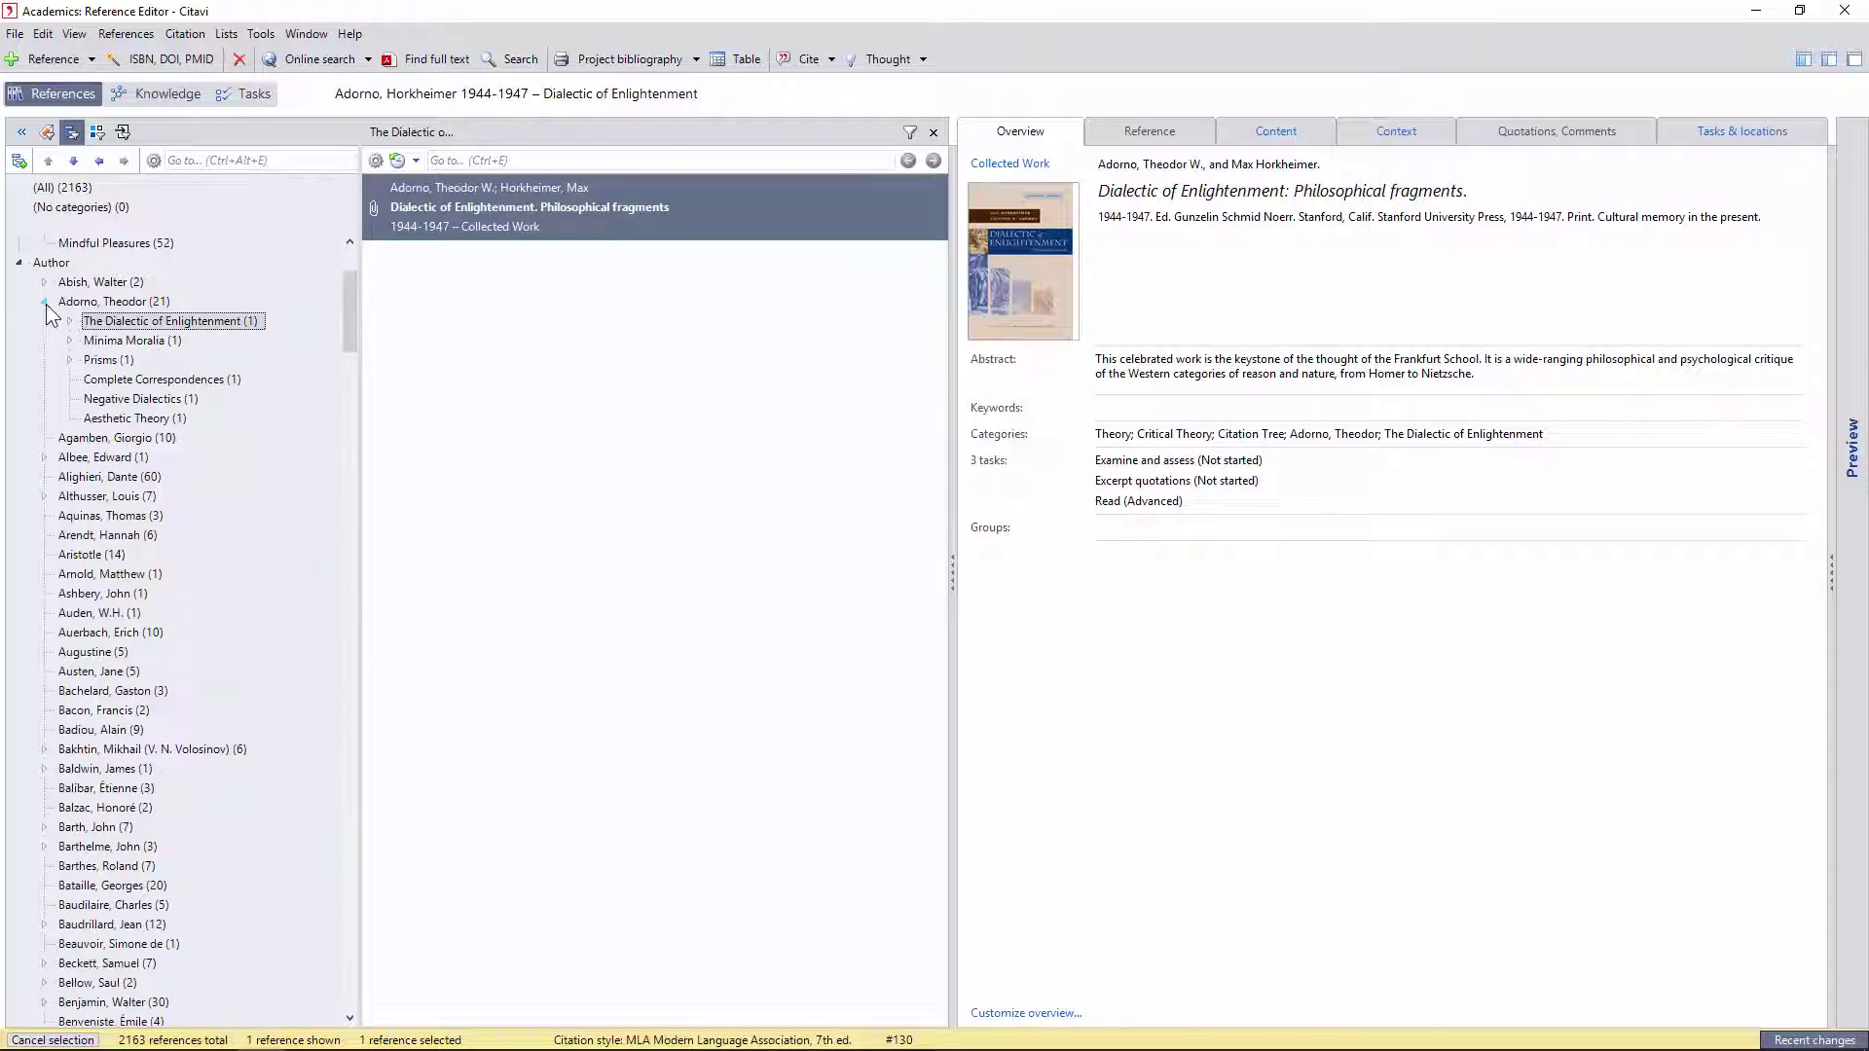
{"action": "left_click", "coordinate": [44, 304]}
Expand Man, Paul de, view Critical Writings 1953-1978, then list all 25 of his references
{"action": "scroll", "coordinate": [74, 424], "scroll_direction": "down", "scroll_amount": 15}
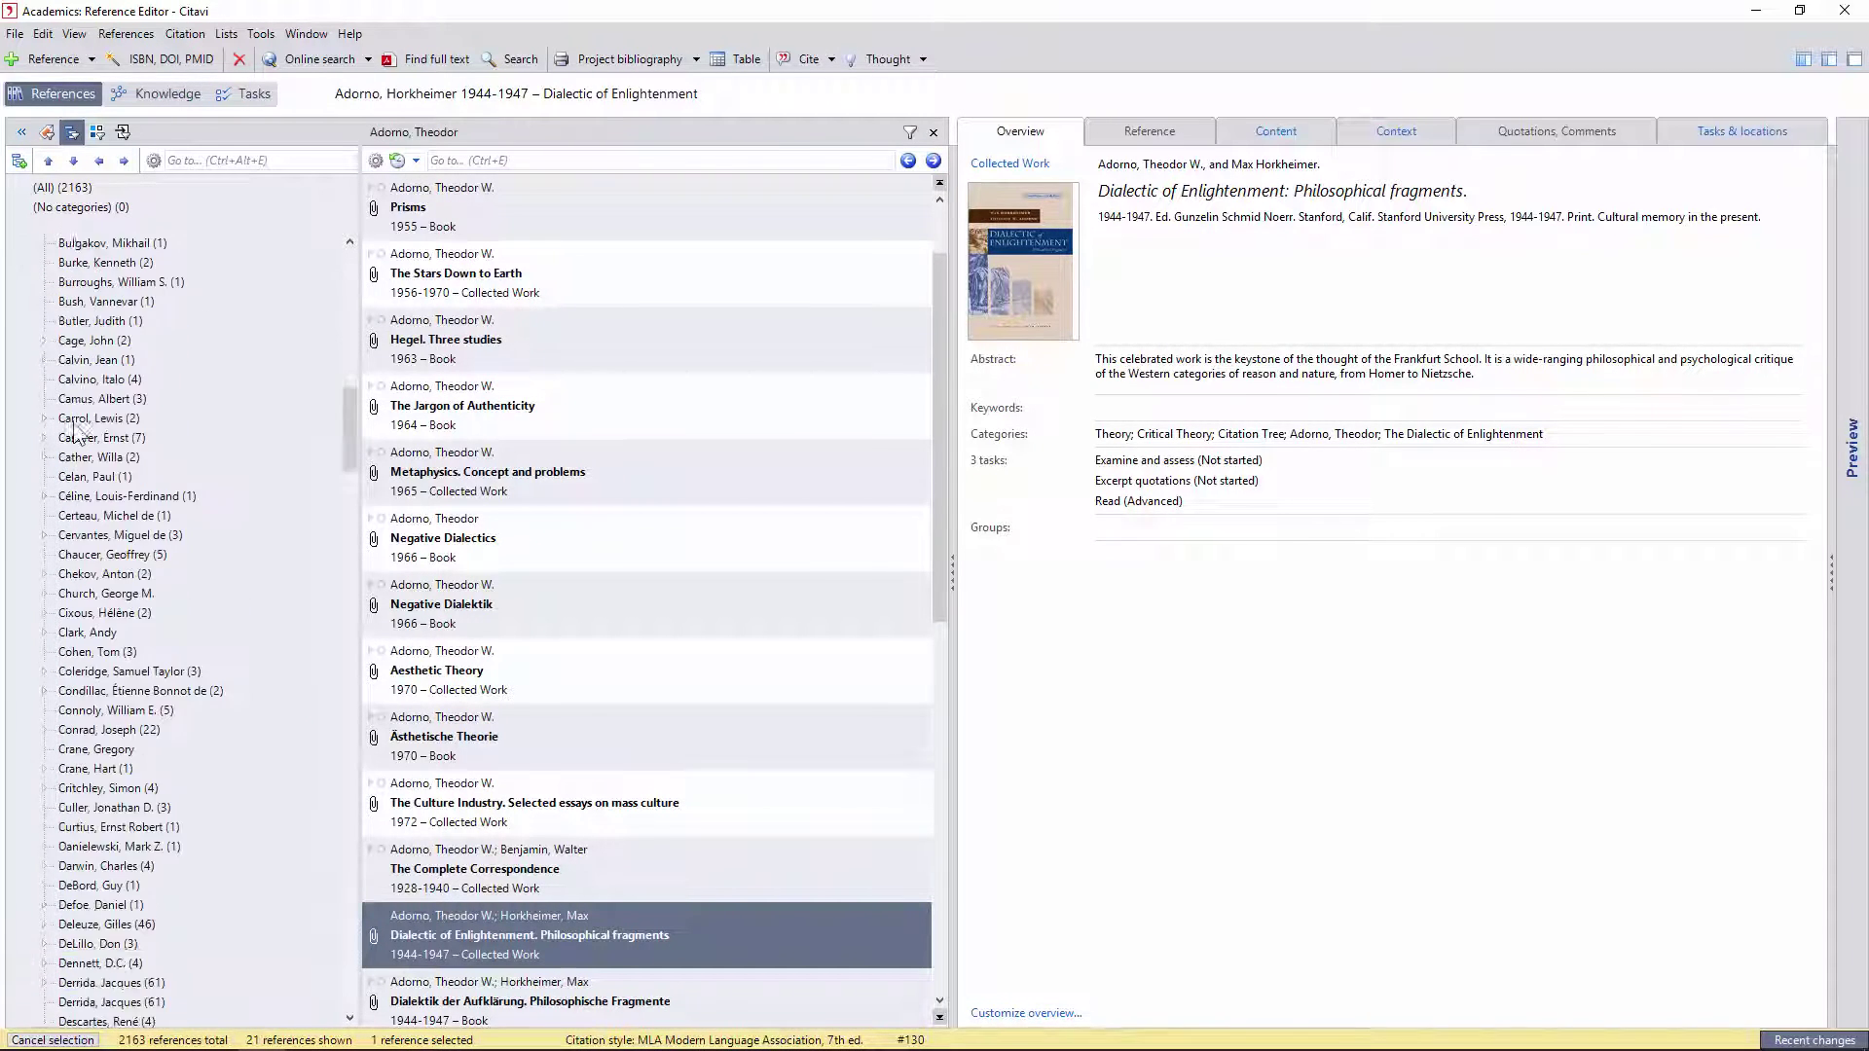
{"action": "scroll", "coordinate": [74, 428], "scroll_direction": "down", "scroll_amount": 20}
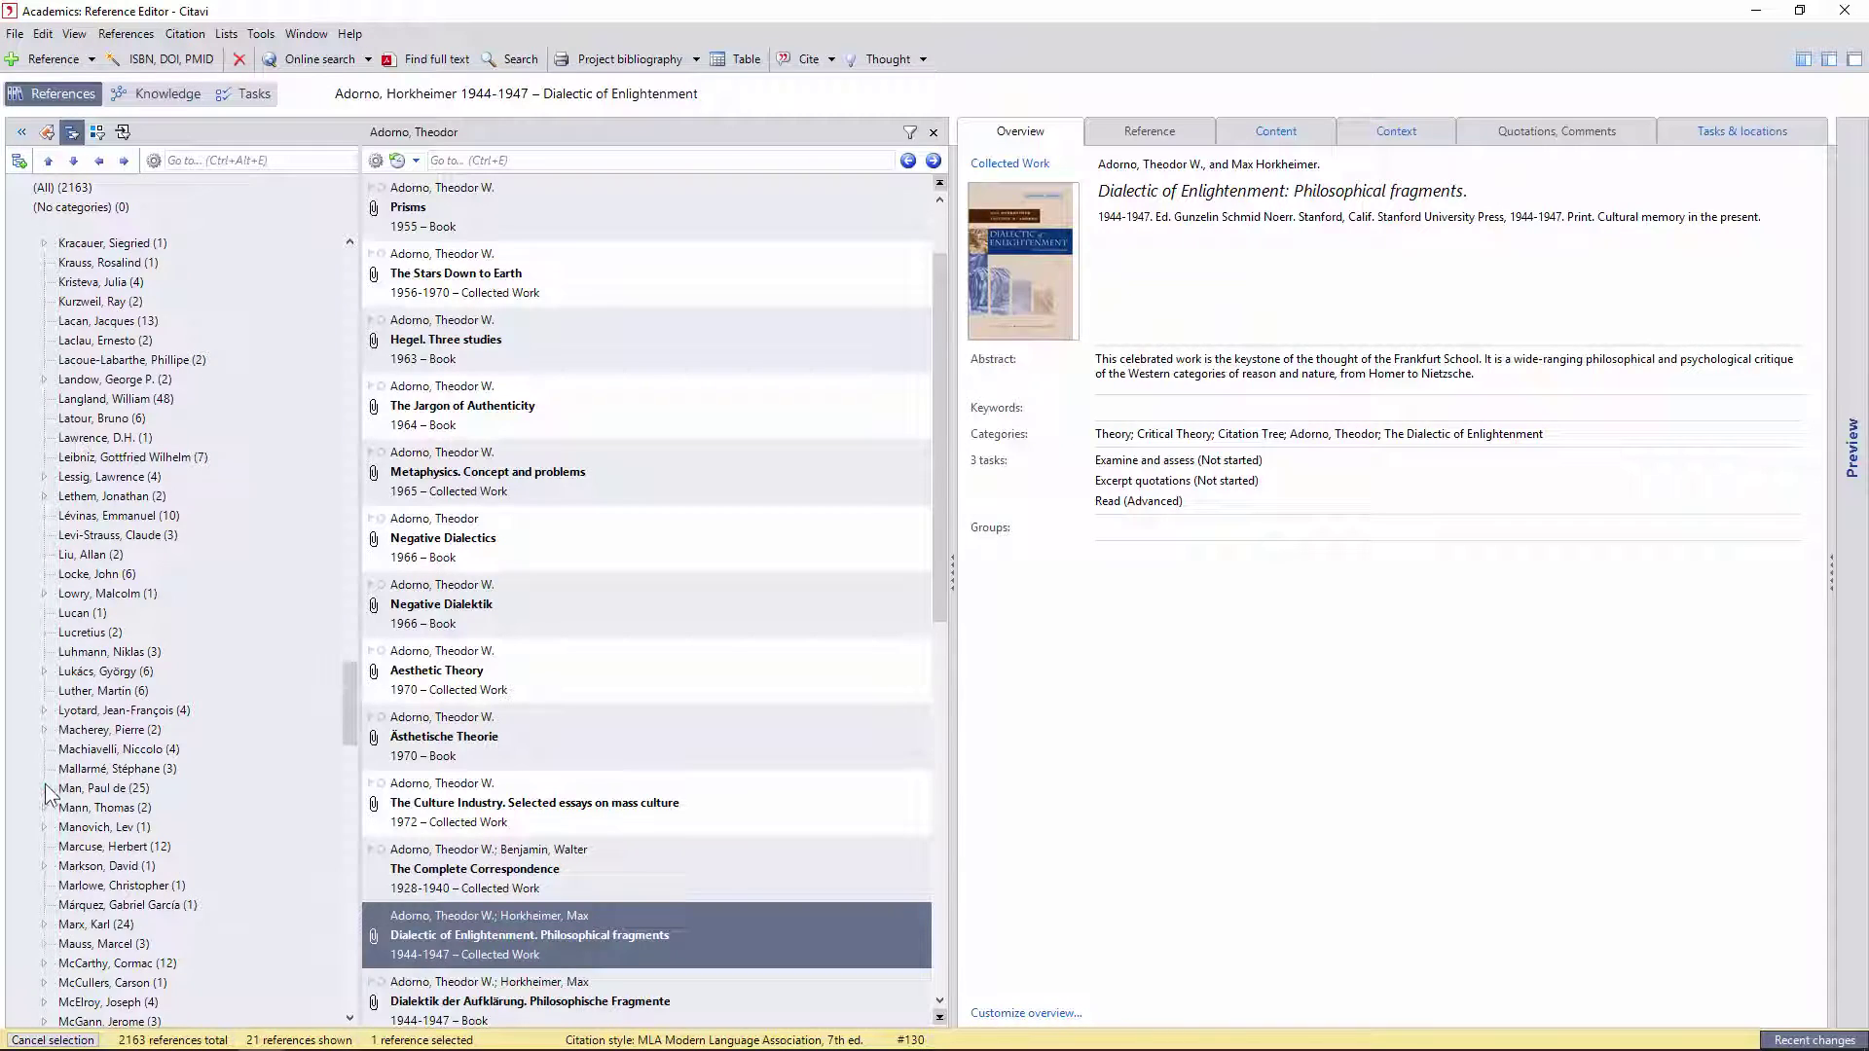
{"action": "scroll", "coordinate": [46, 795], "scroll_direction": "down", "scroll_amount": 5}
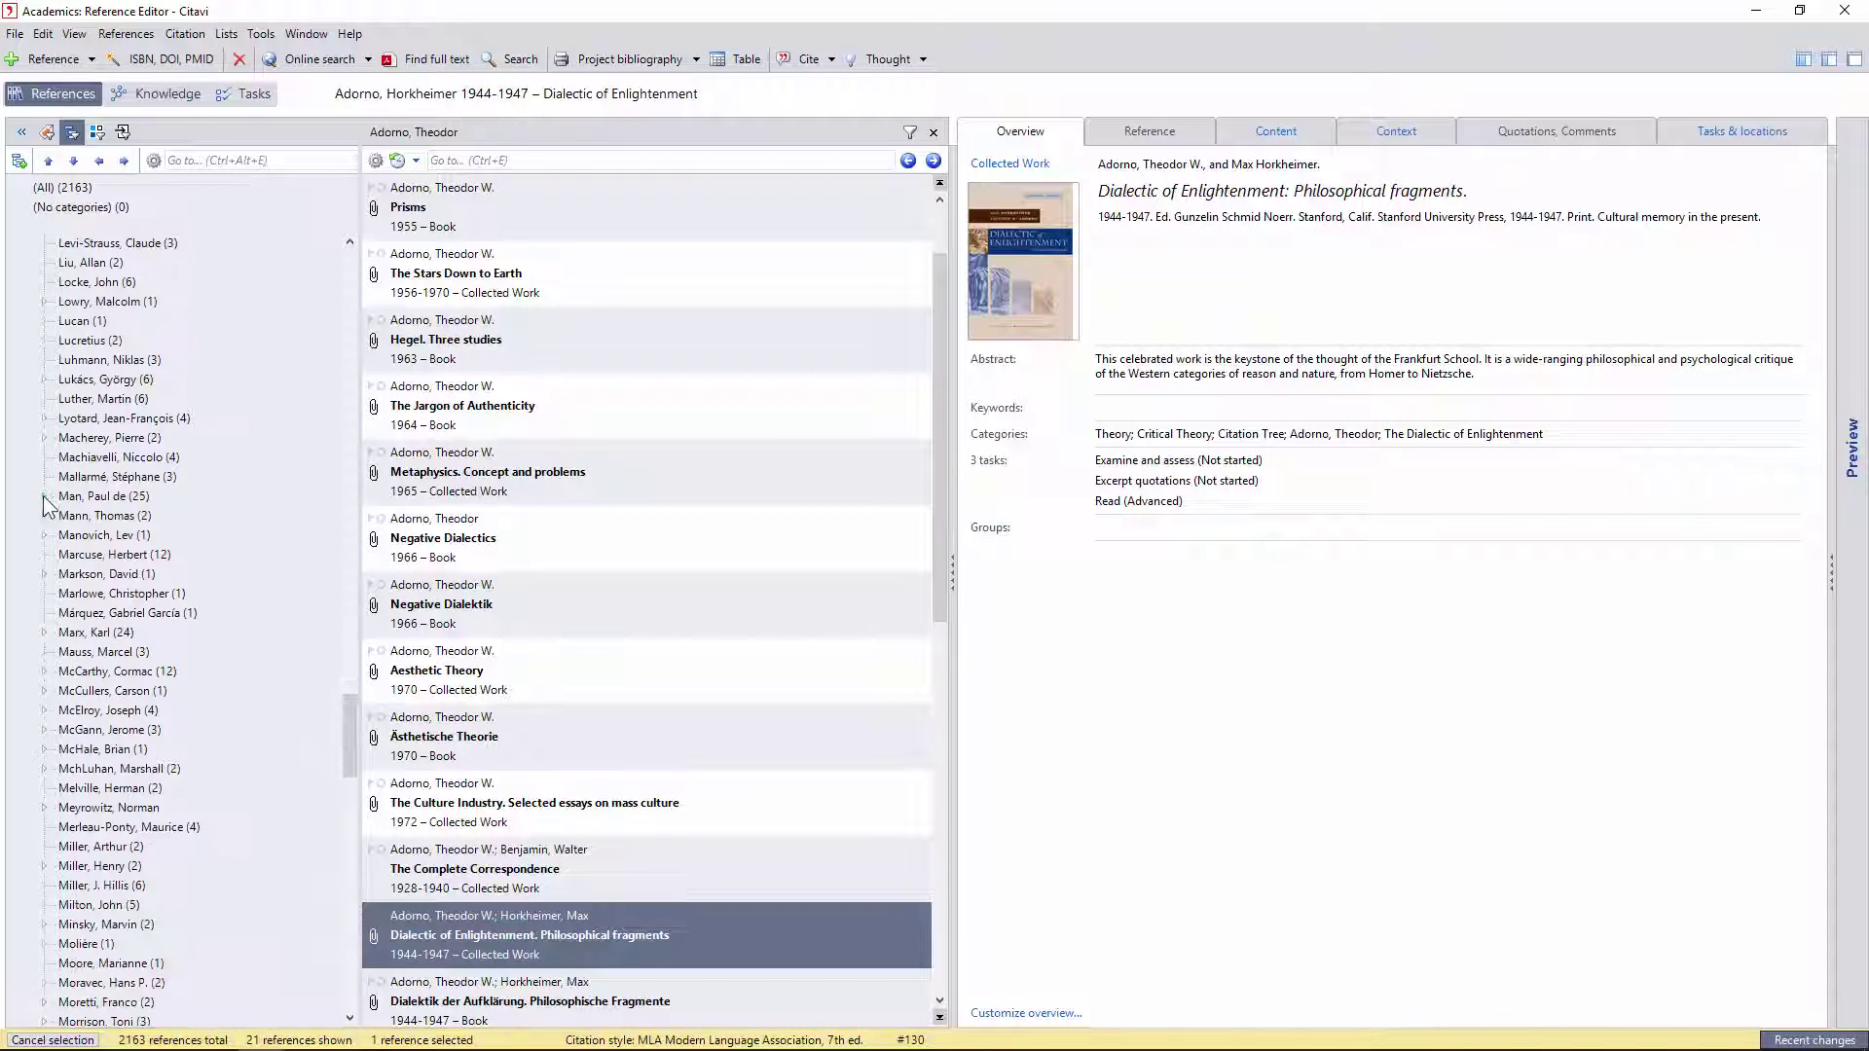
{"action": "left_click", "coordinate": [43, 496]}
{"action": "left_click", "coordinate": [100, 516]}
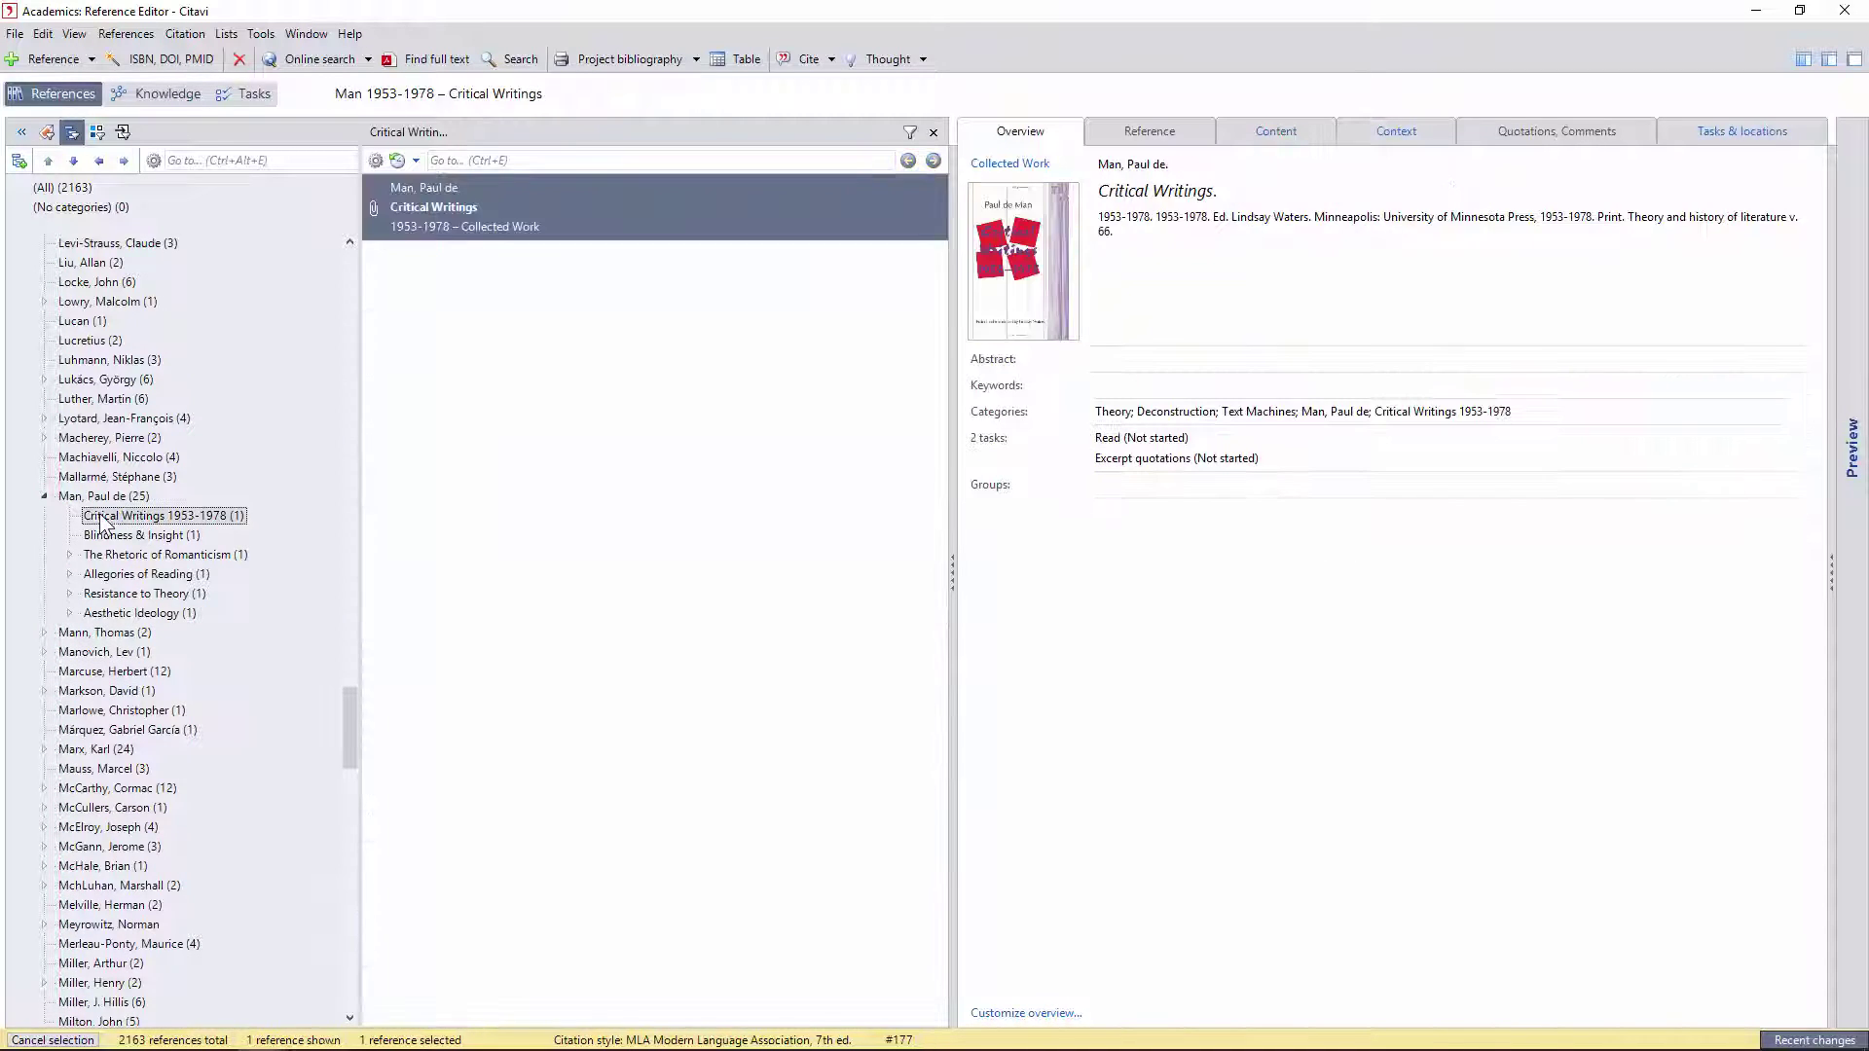
{"action": "left_click", "coordinate": [124, 498]}
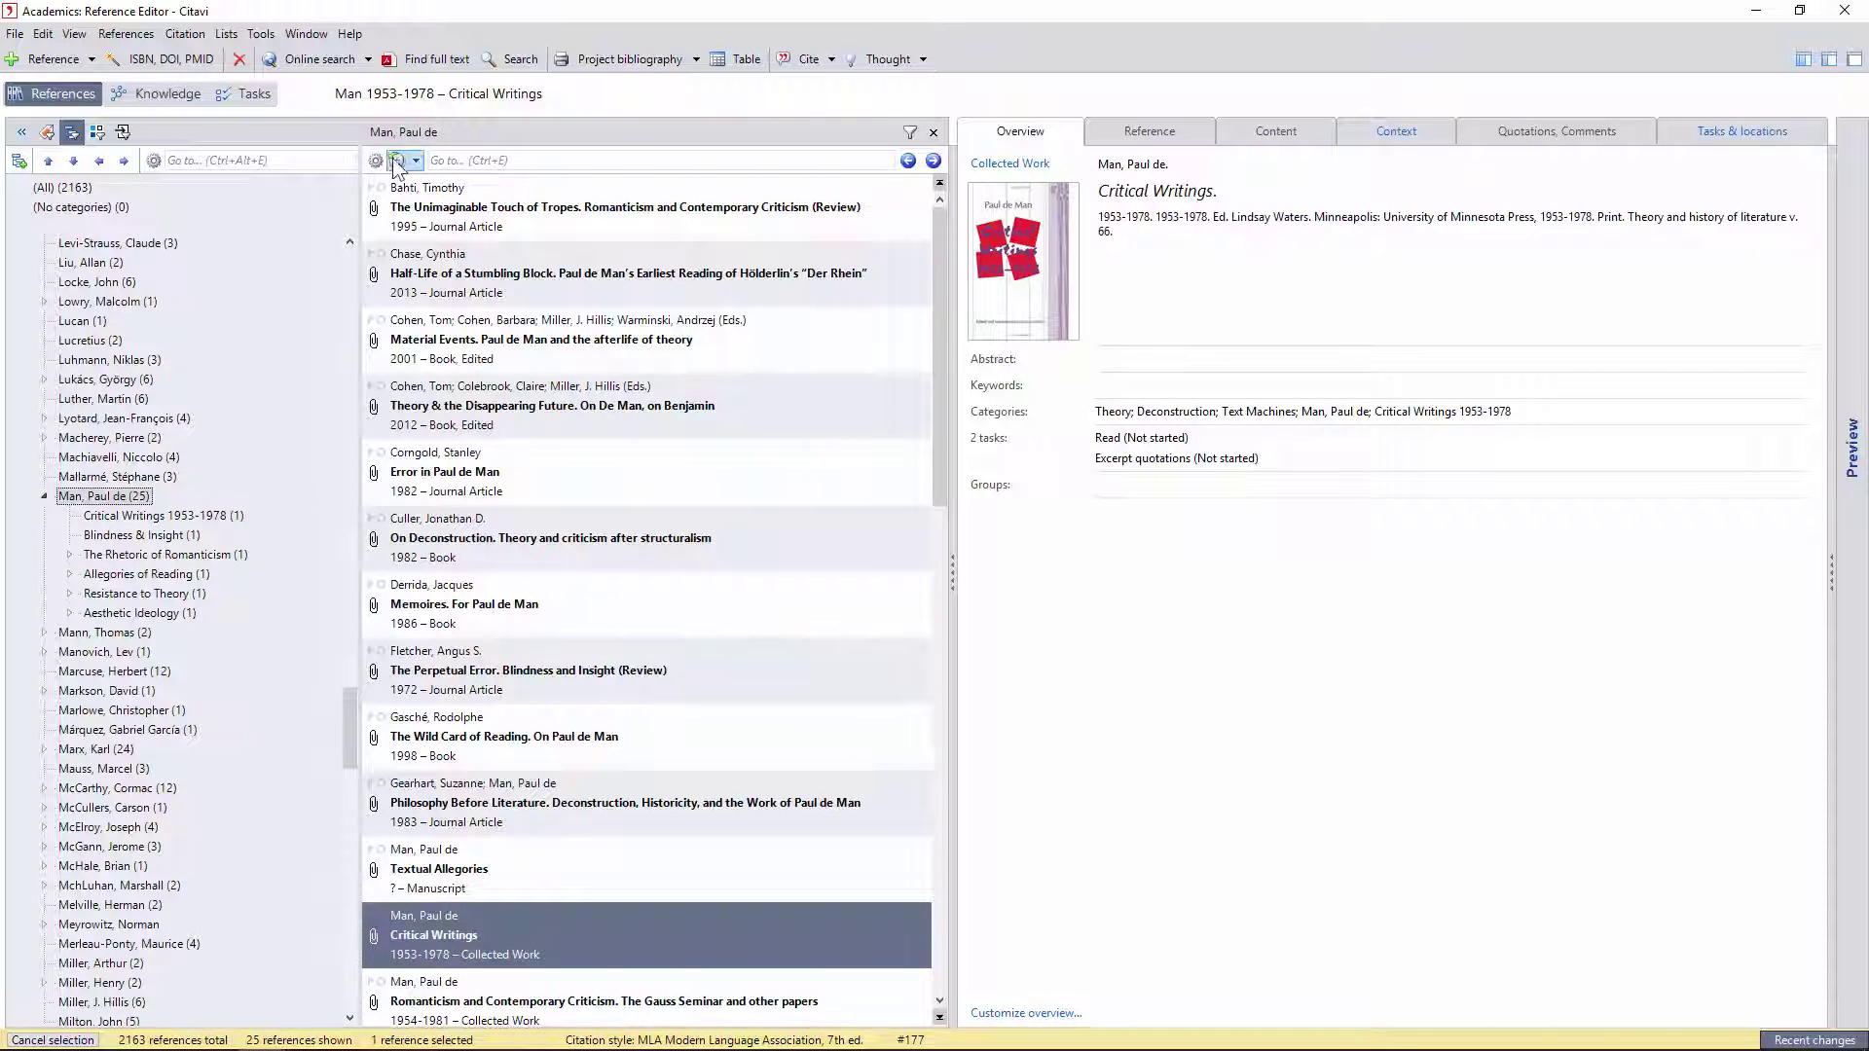
Add a By category filter for Criticism to the current Paul de Man list
{"action": "left_click", "coordinate": [908, 132]}
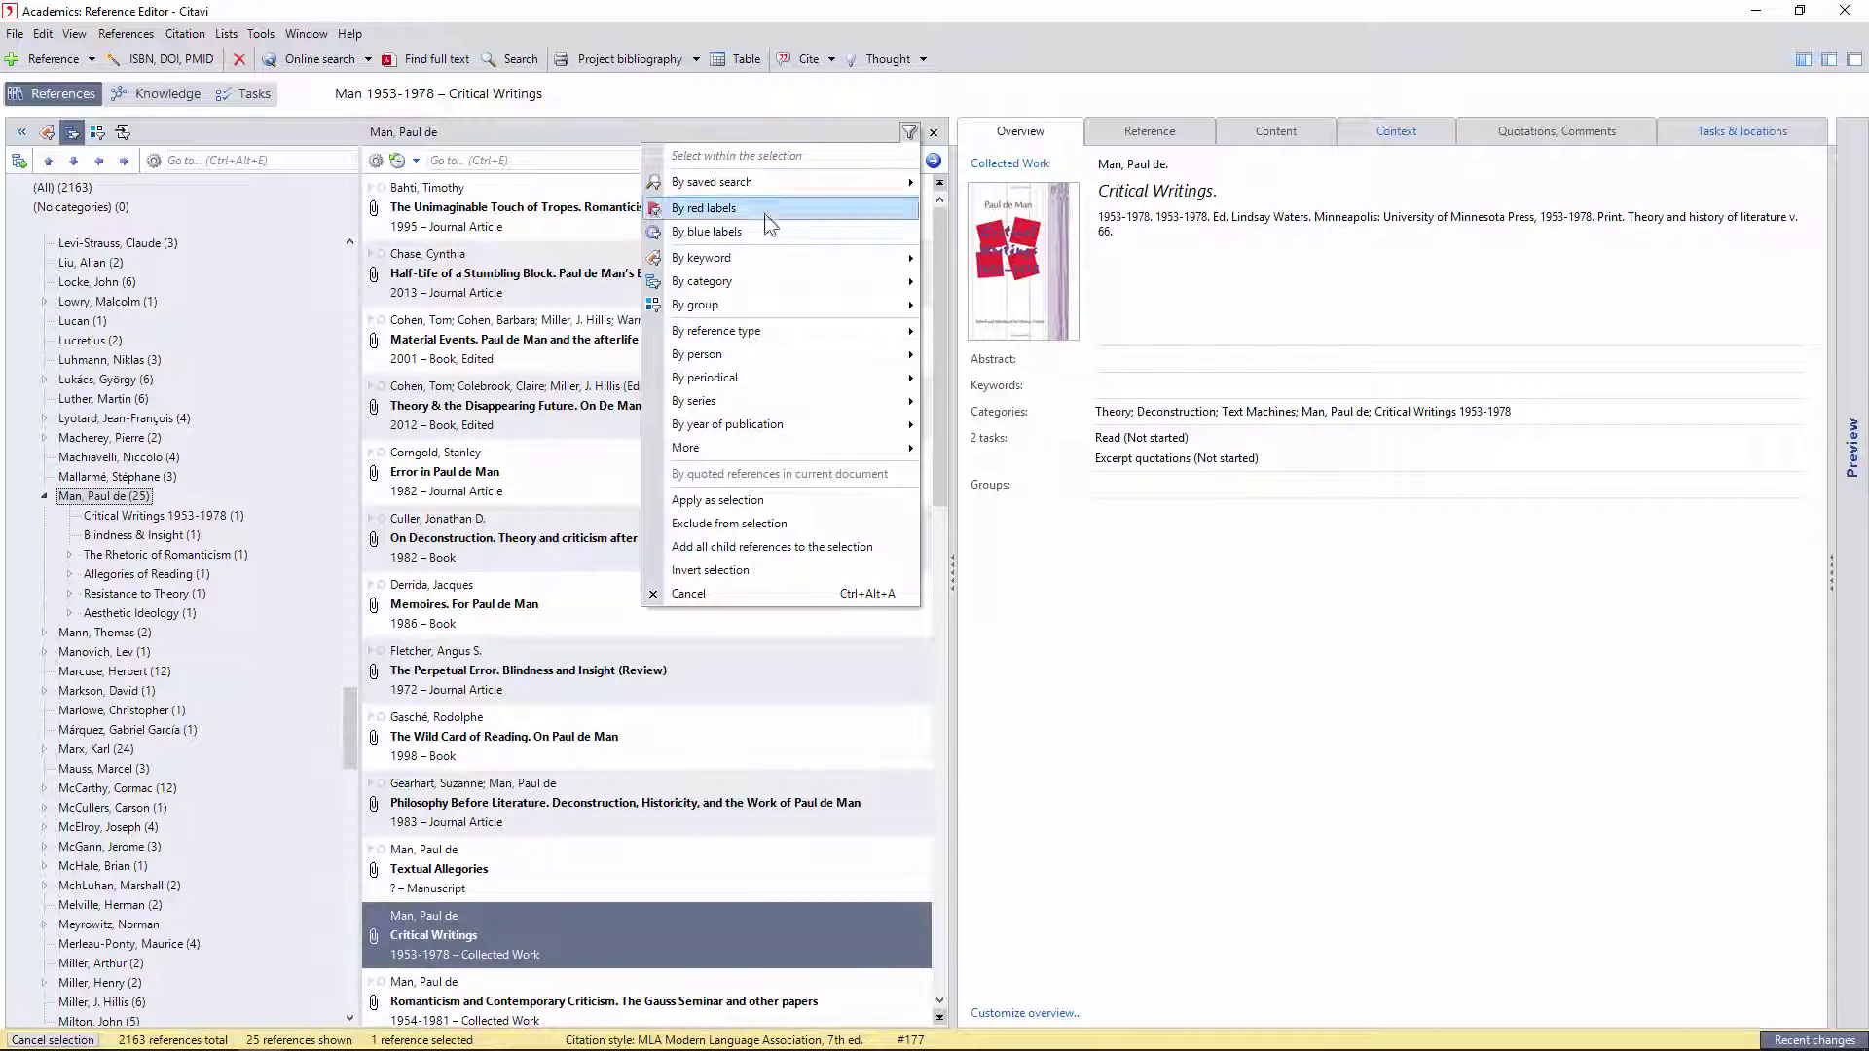
{"action": "mouse_move", "coordinate": [731, 282]}
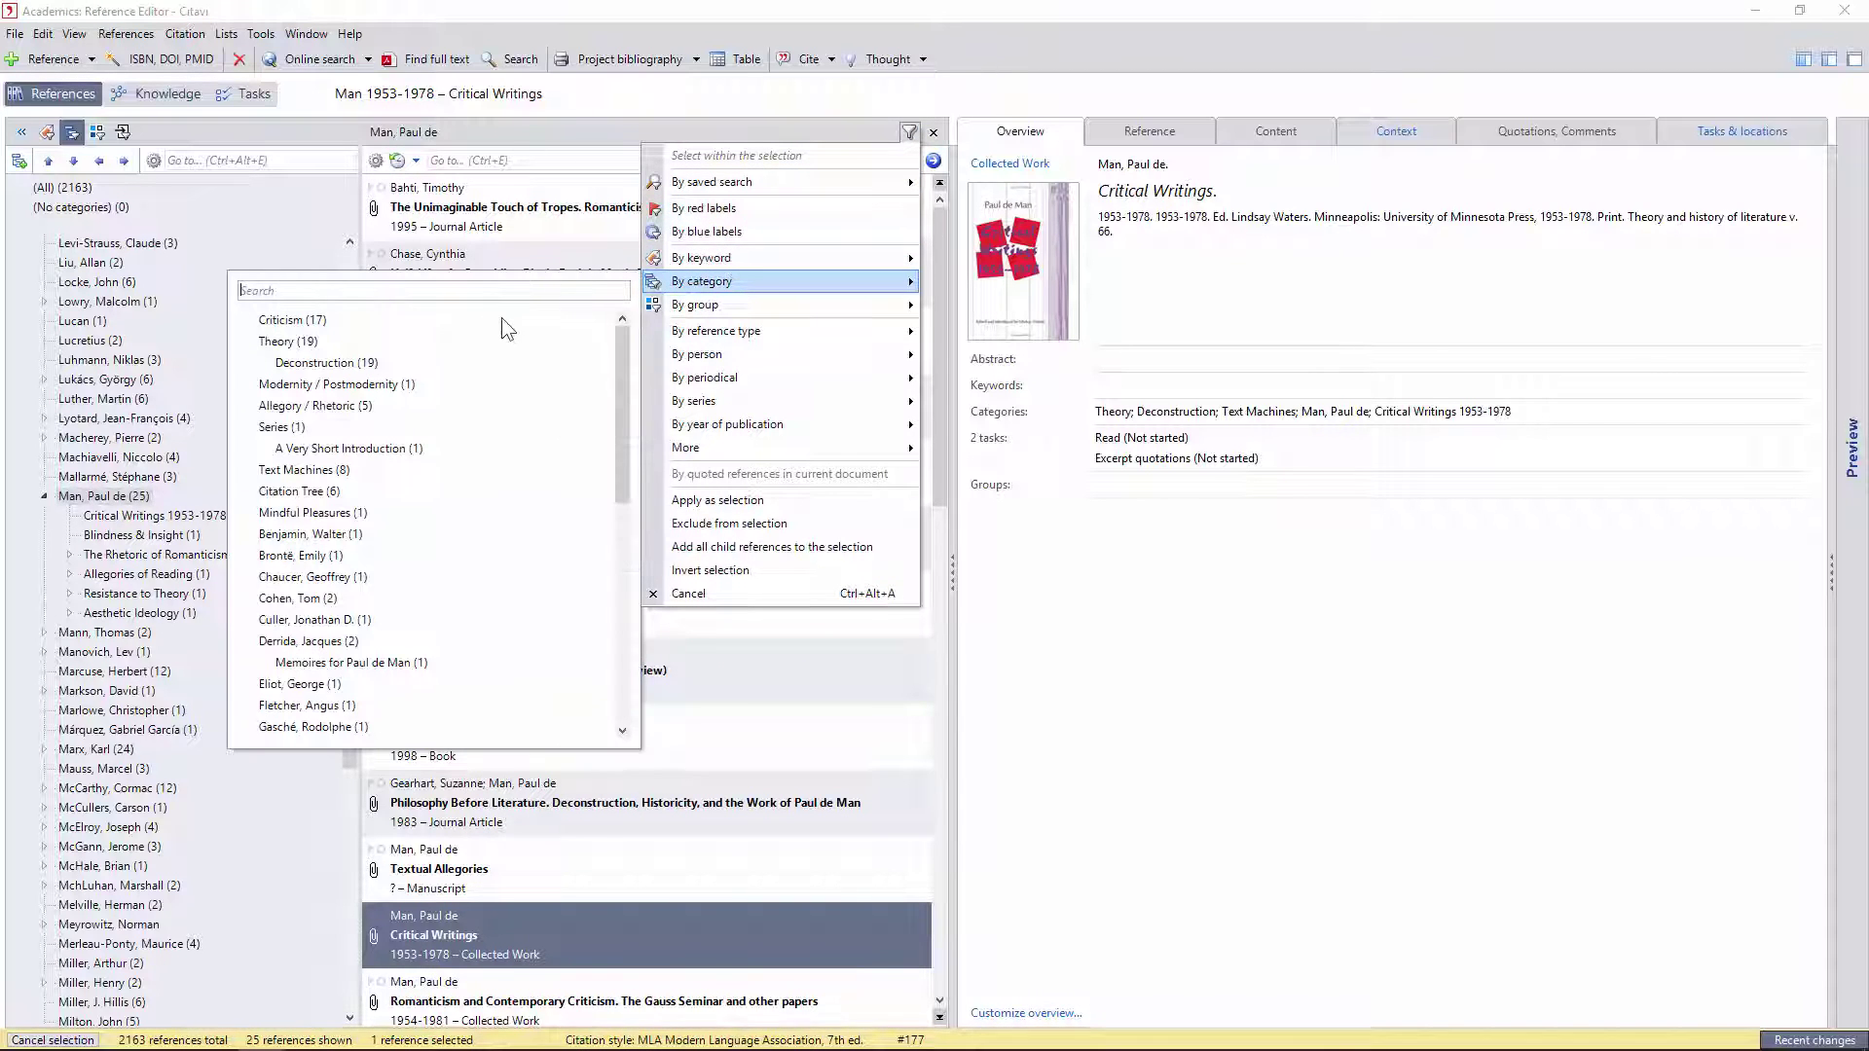
{"action": "left_click", "coordinate": [295, 319]}
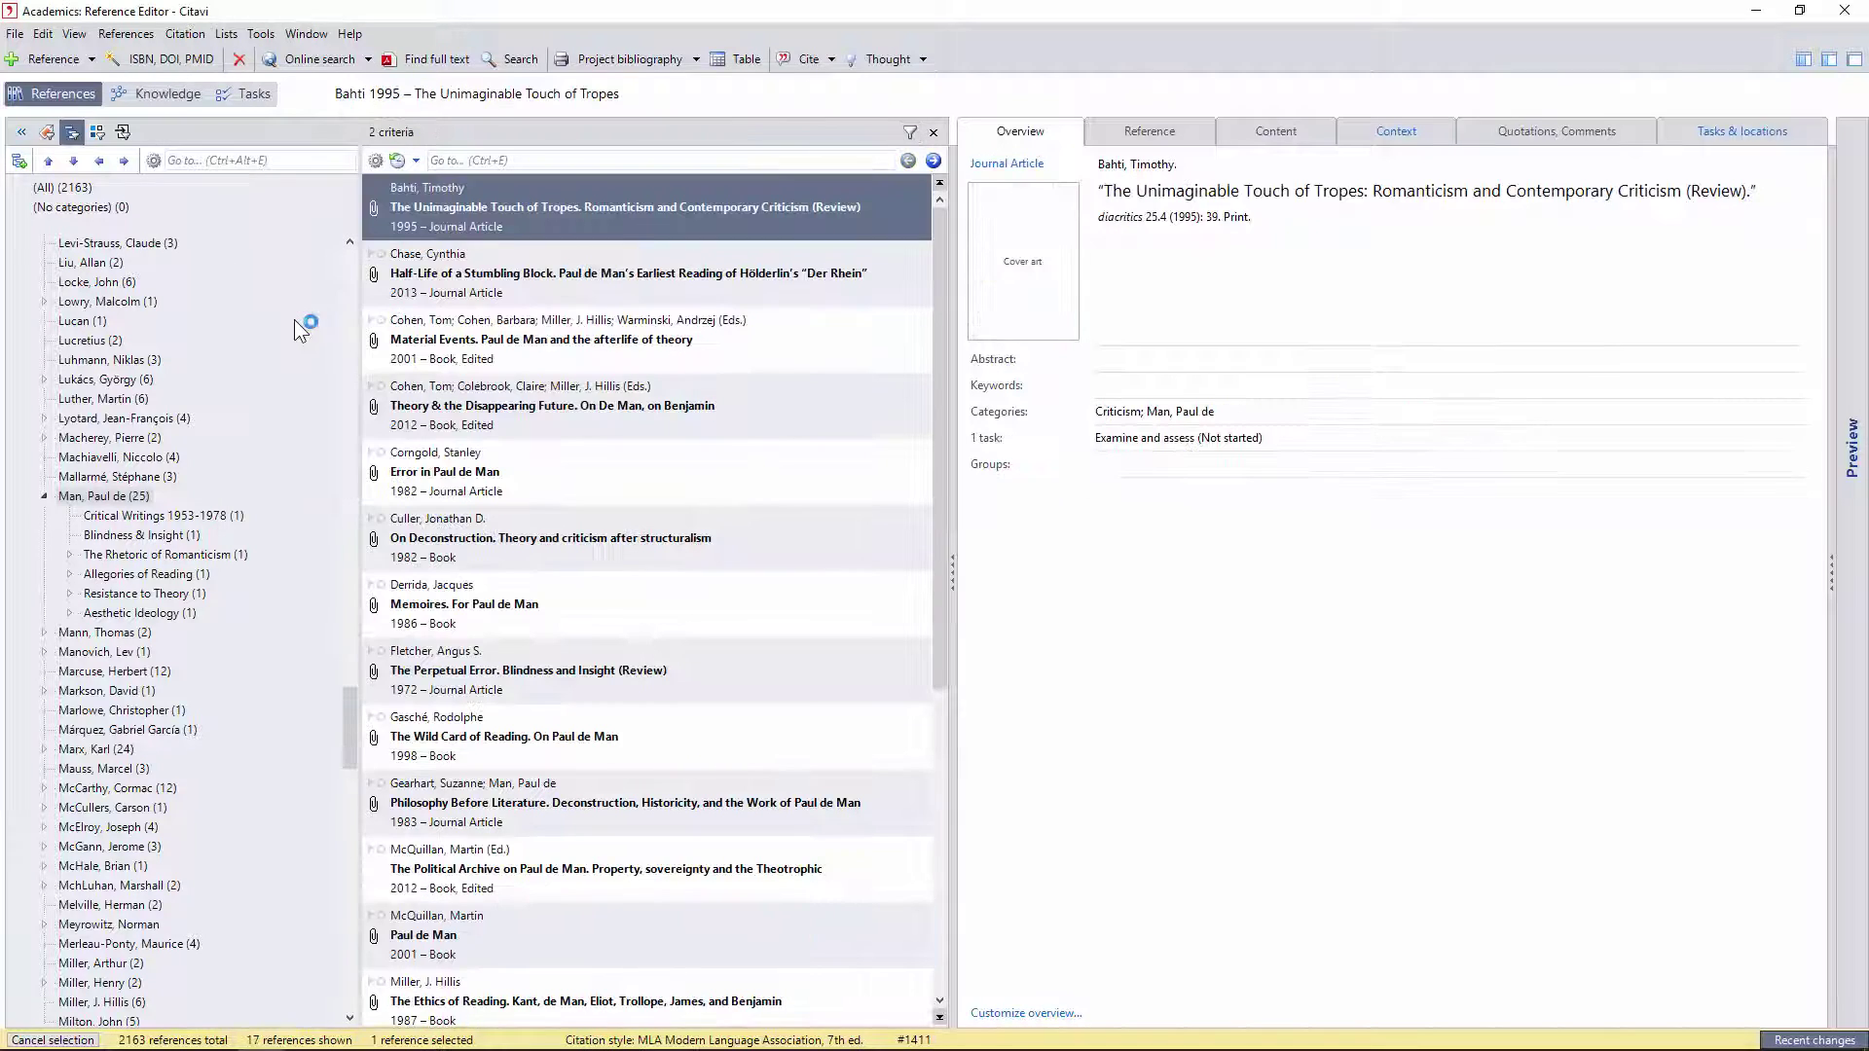
{"action": "scroll", "coordinate": [475, 321], "scroll_direction": "down", "scroll_amount": 3}
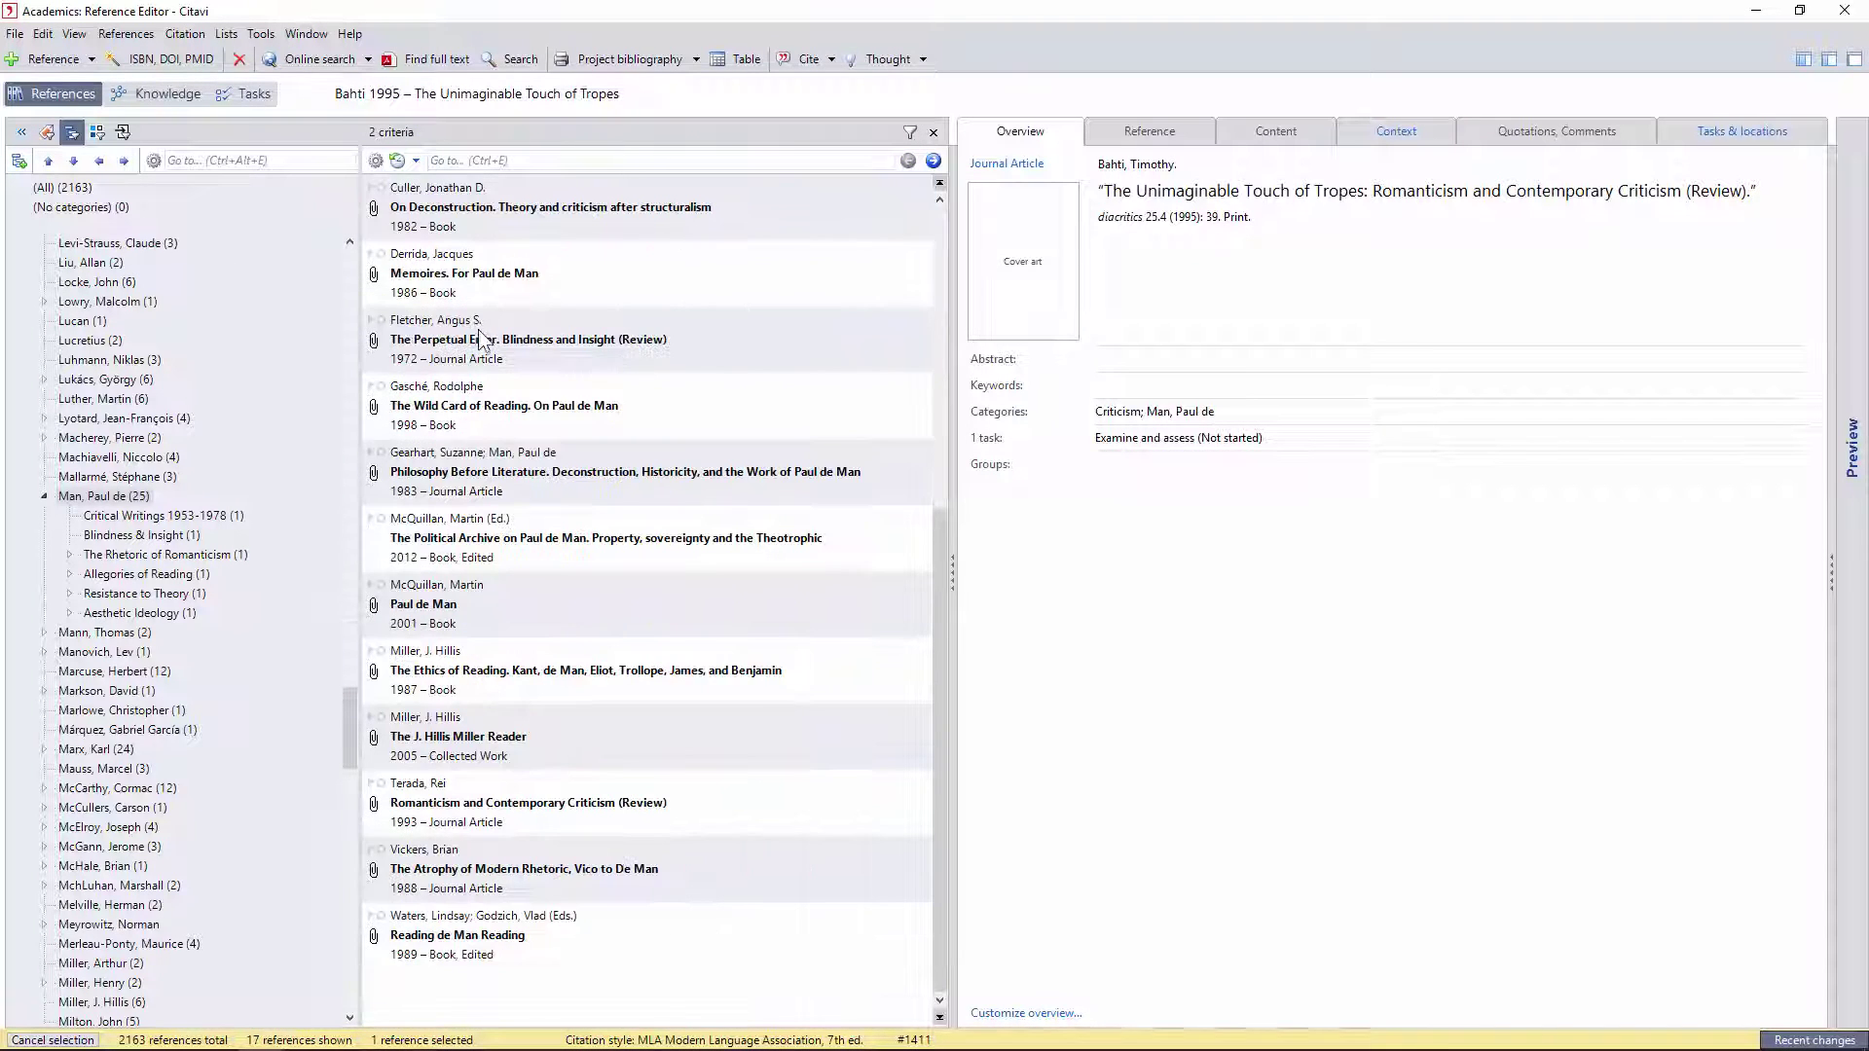
{"action": "scroll", "coordinate": [486, 341], "scroll_direction": "up", "scroll_amount": 3}
{"action": "scroll", "coordinate": [511, 298], "scroll_direction": "down", "scroll_amount": 3}
{"action": "scroll", "coordinate": [510, 298], "scroll_direction": "up", "scroll_amount": 3}
In the two-criteria panel, exclude Criticism to leave de Man's 8 own works
{"action": "left_click", "coordinate": [910, 134]}
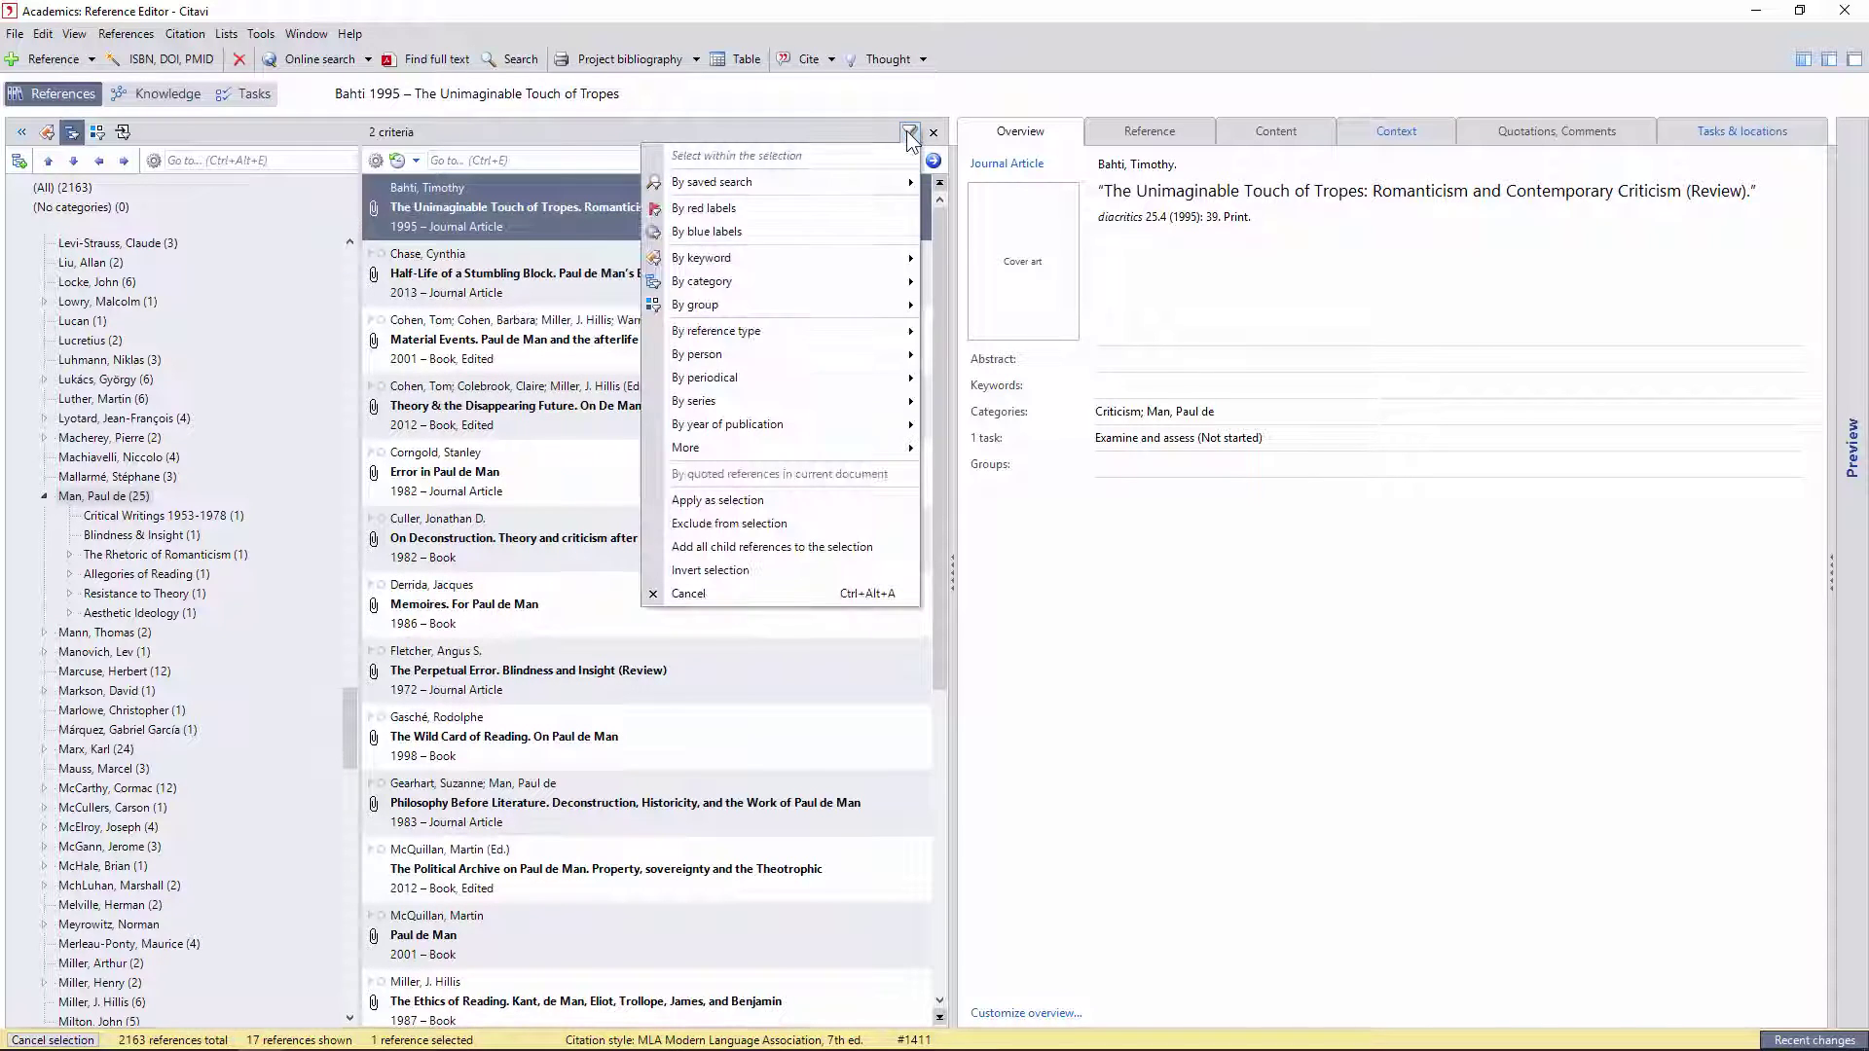
{"action": "left_click", "coordinate": [391, 132]}
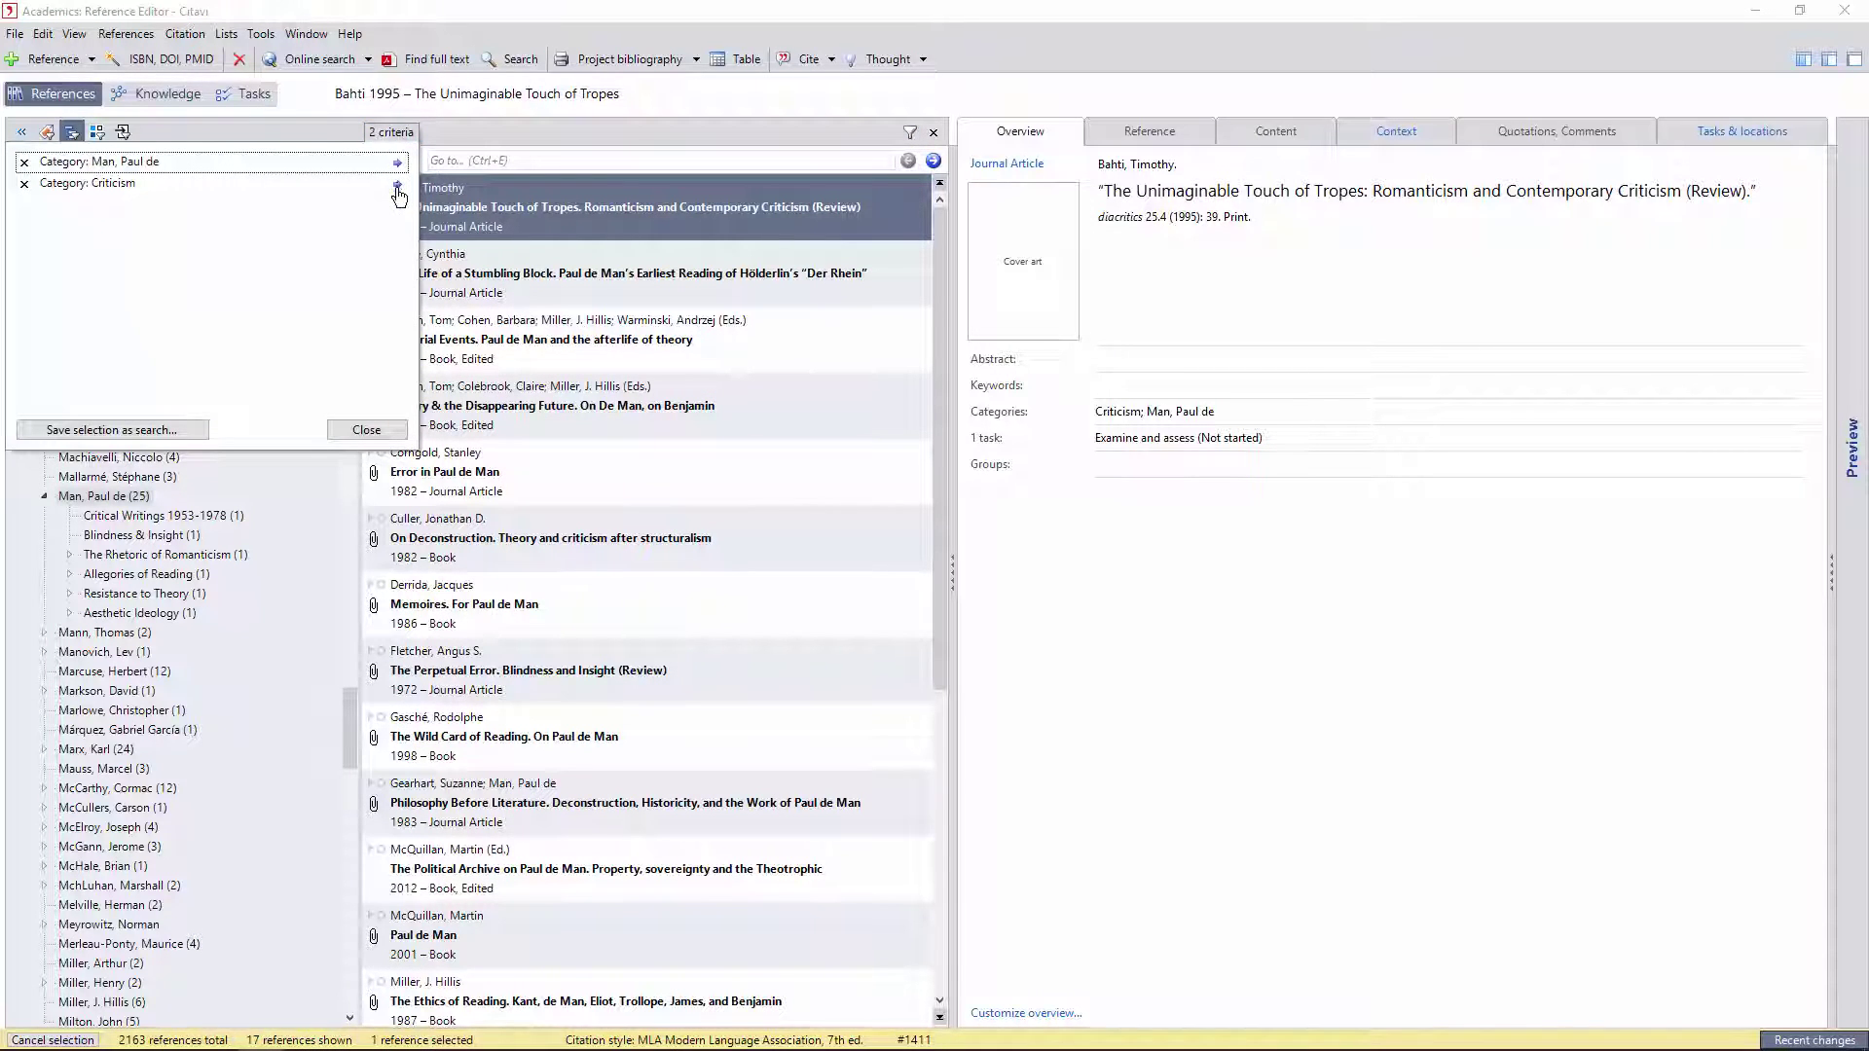
{"action": "left_click", "coordinate": [398, 186]}
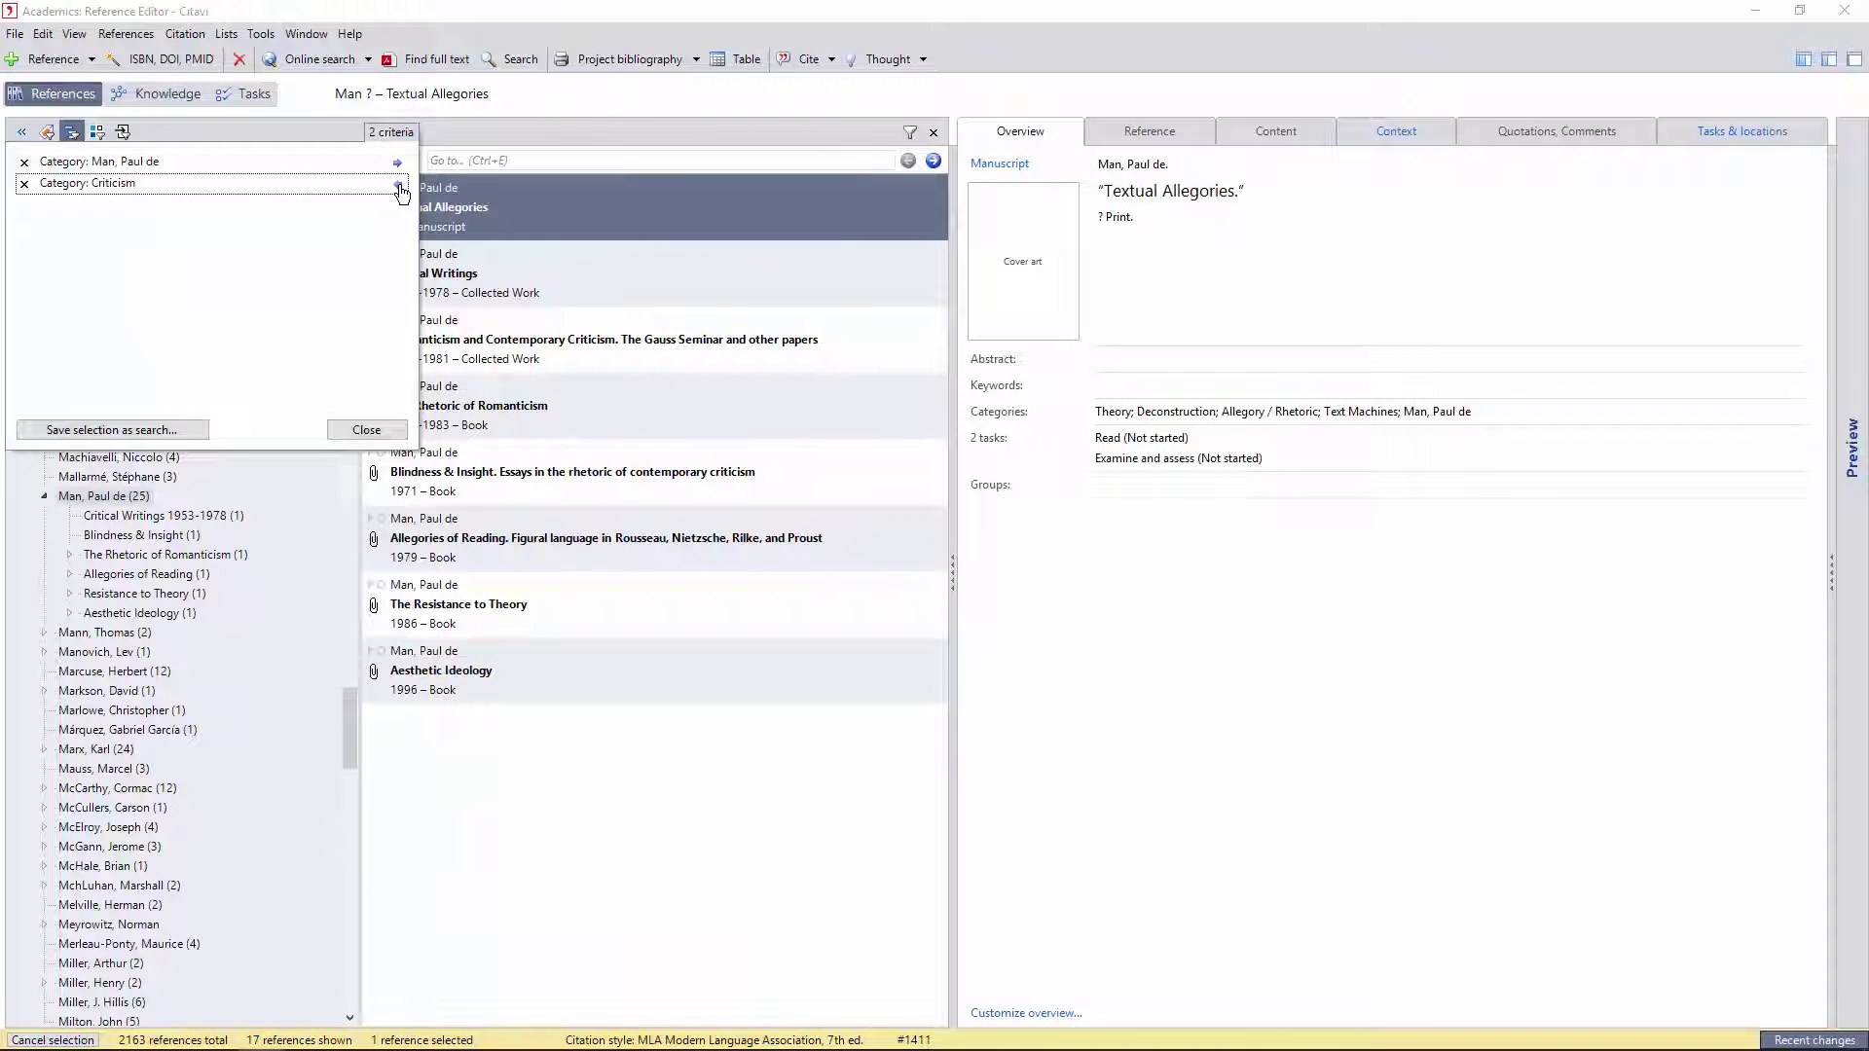
{"action": "left_click", "coordinate": [621, 733]}
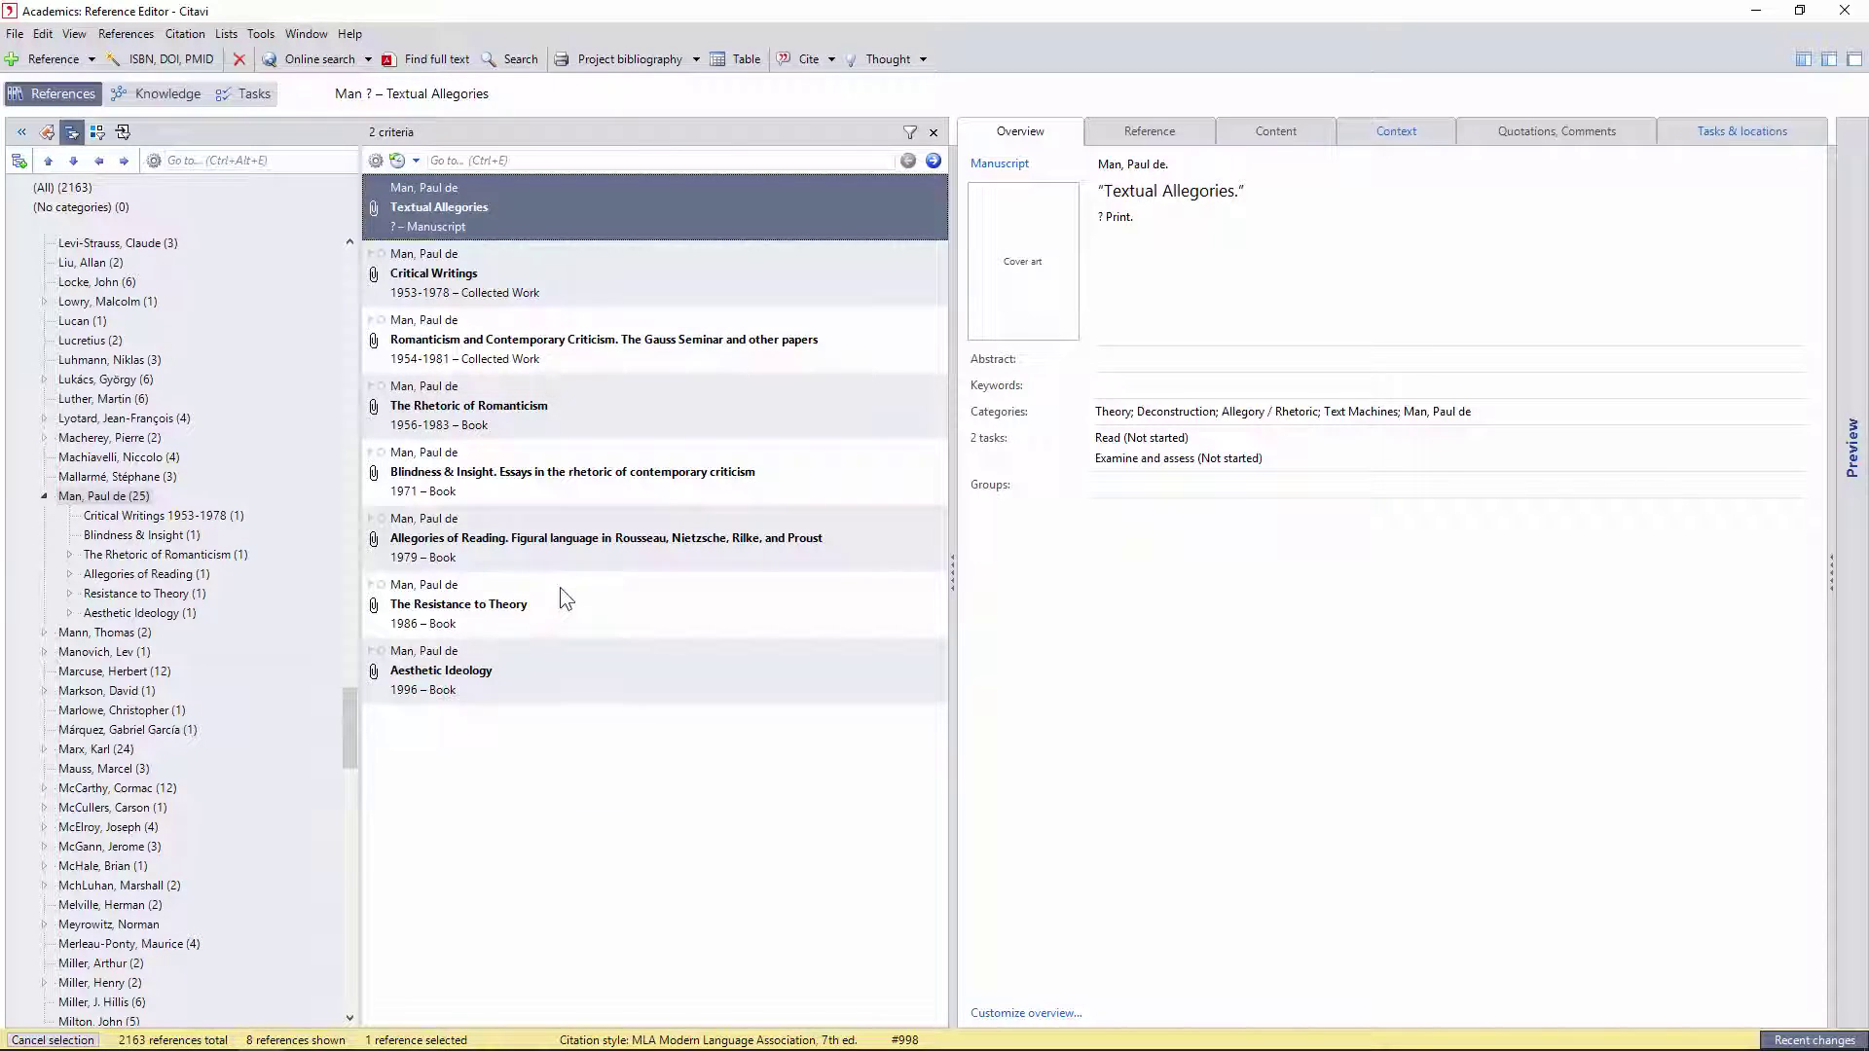
{"action": "left_click", "coordinate": [407, 138]}
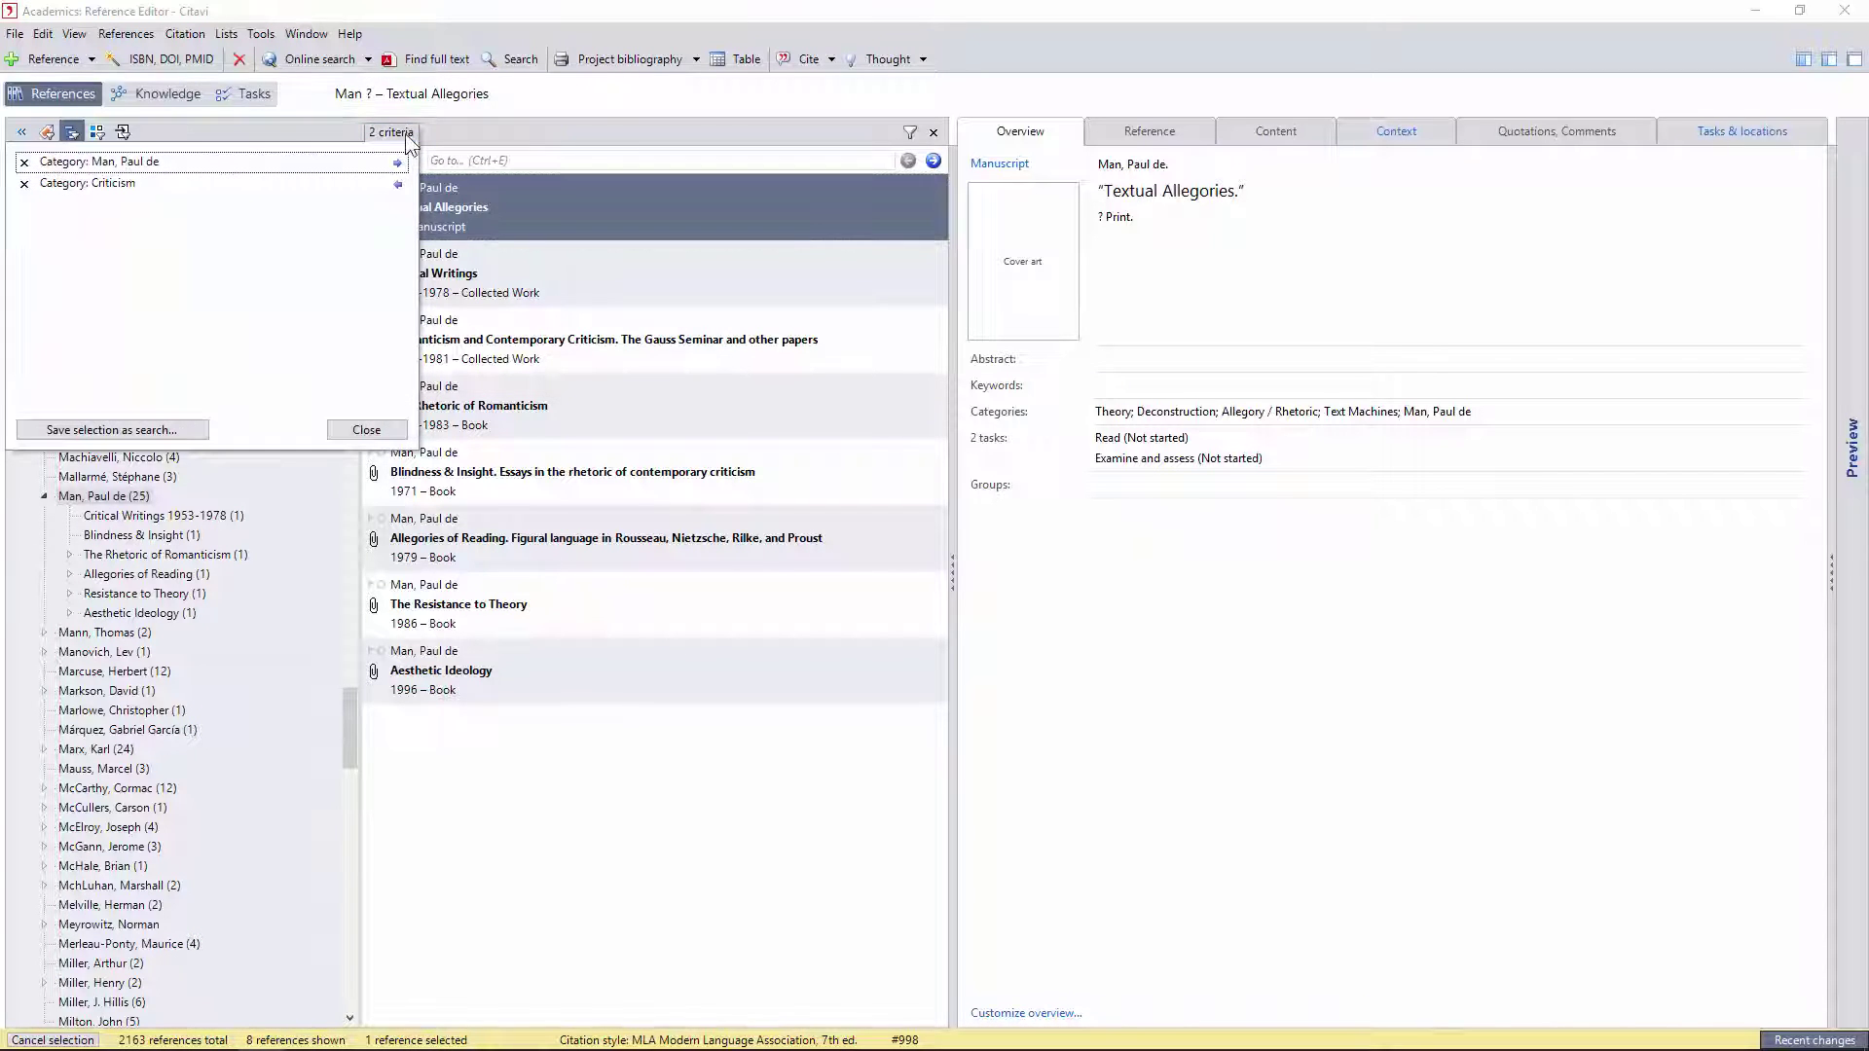
Remove both filter criteria, collapse Project and Author, and list the 885 Criticism references
{"action": "left_click", "coordinate": [25, 163]}
{"action": "left_click", "coordinate": [24, 162]}
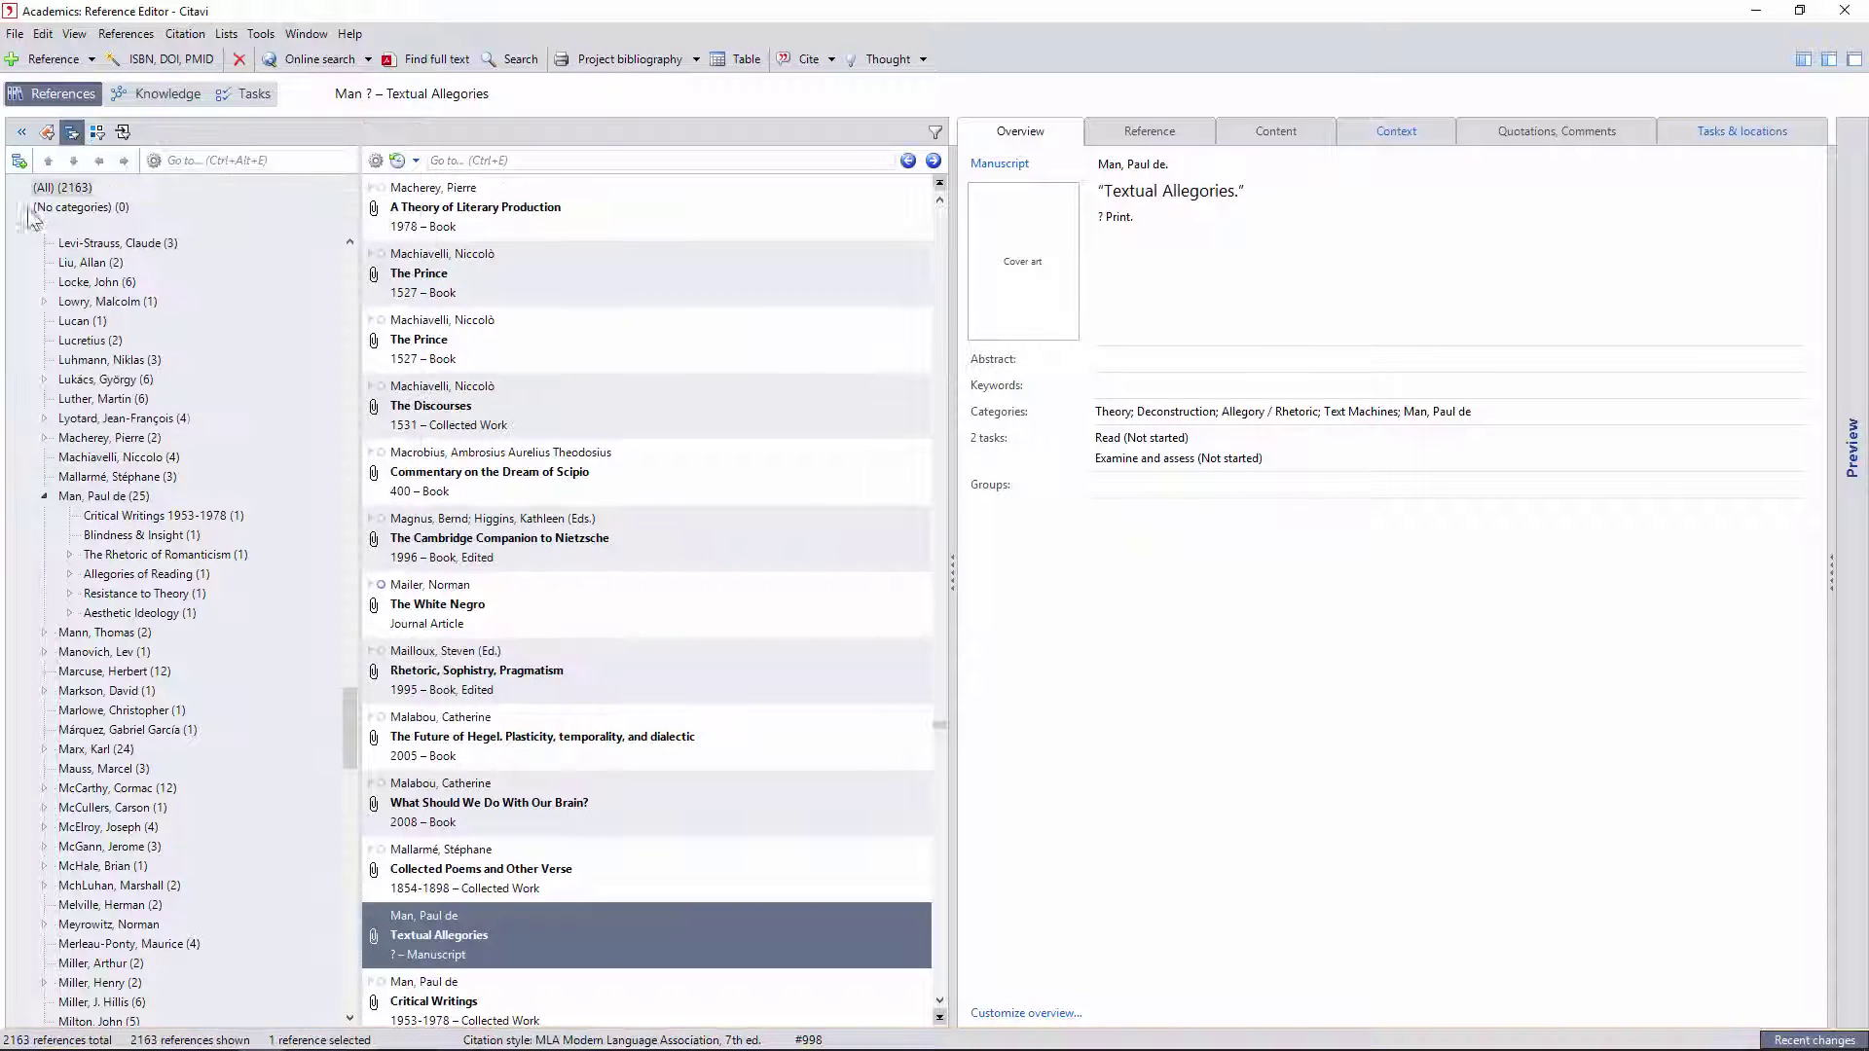
{"action": "left_click_drag", "start_coordinate": [346, 738], "coordinate": [272, 278]}
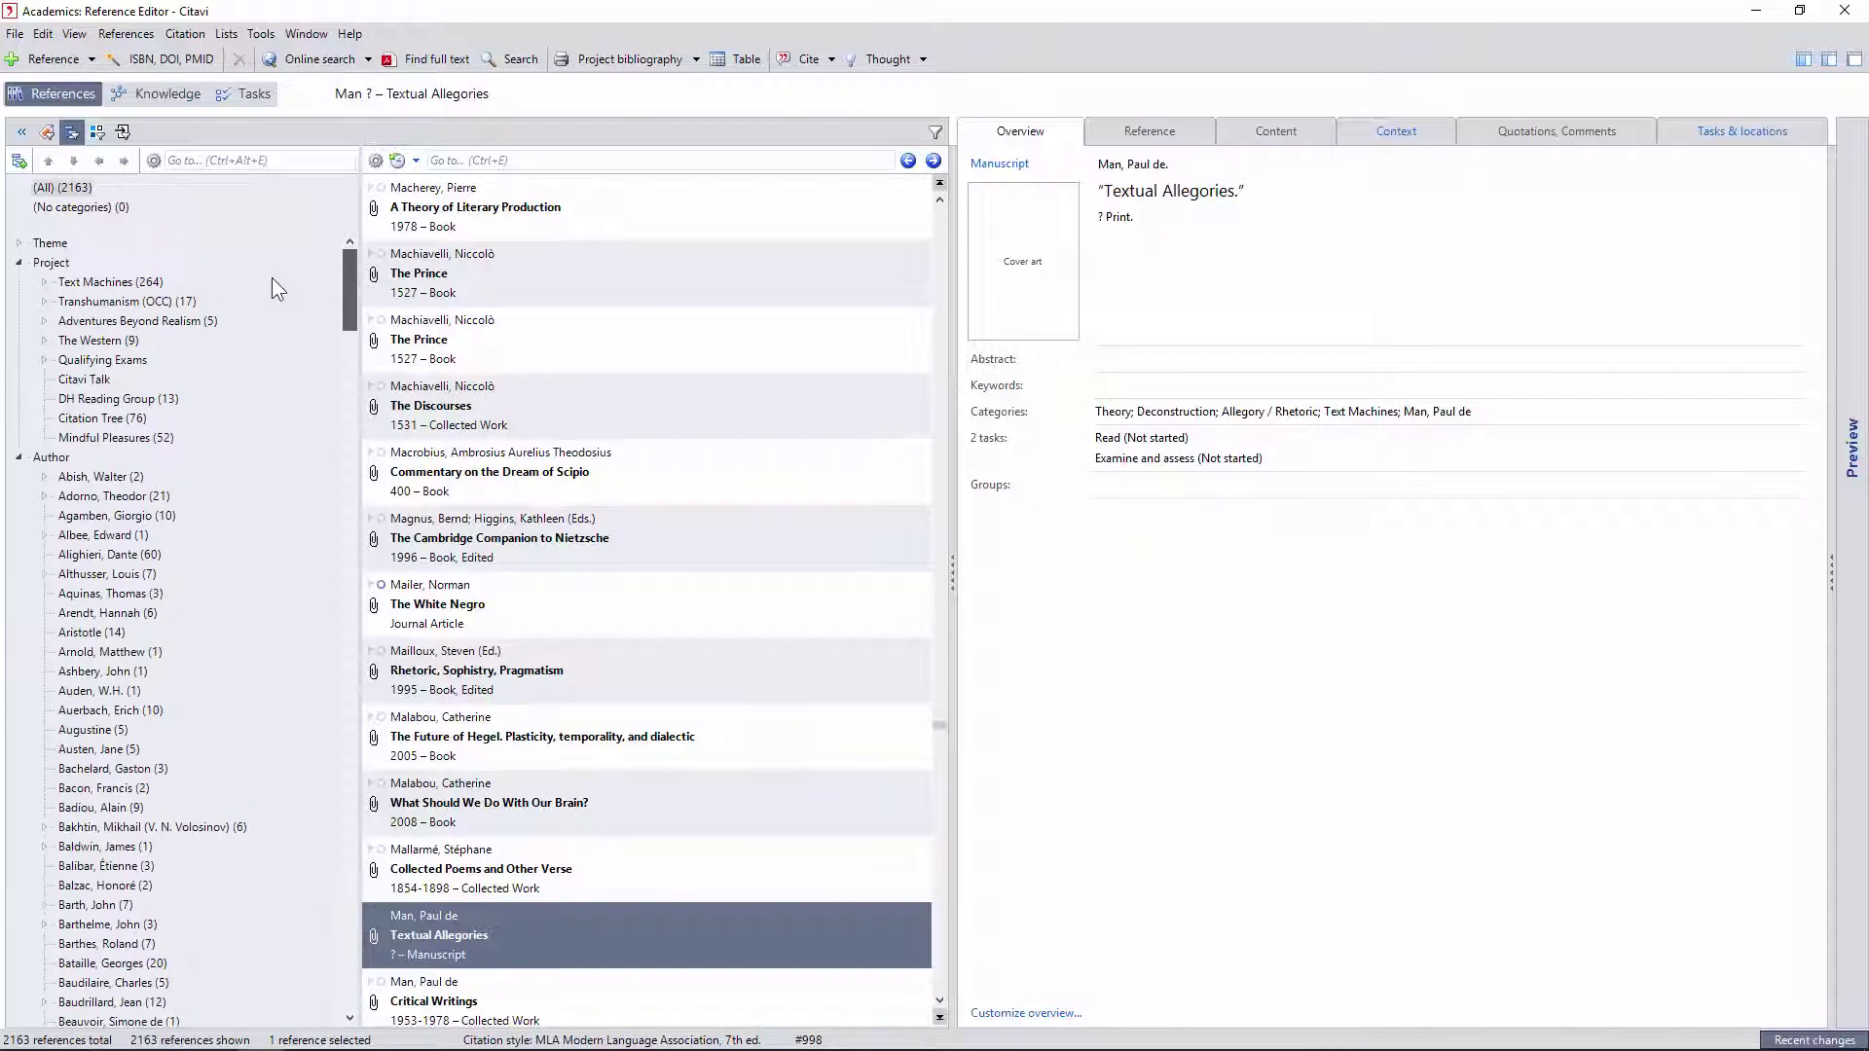
{"action": "left_click", "coordinate": [19, 263]}
{"action": "left_click", "coordinate": [19, 282]}
{"action": "left_click", "coordinate": [19, 244]}
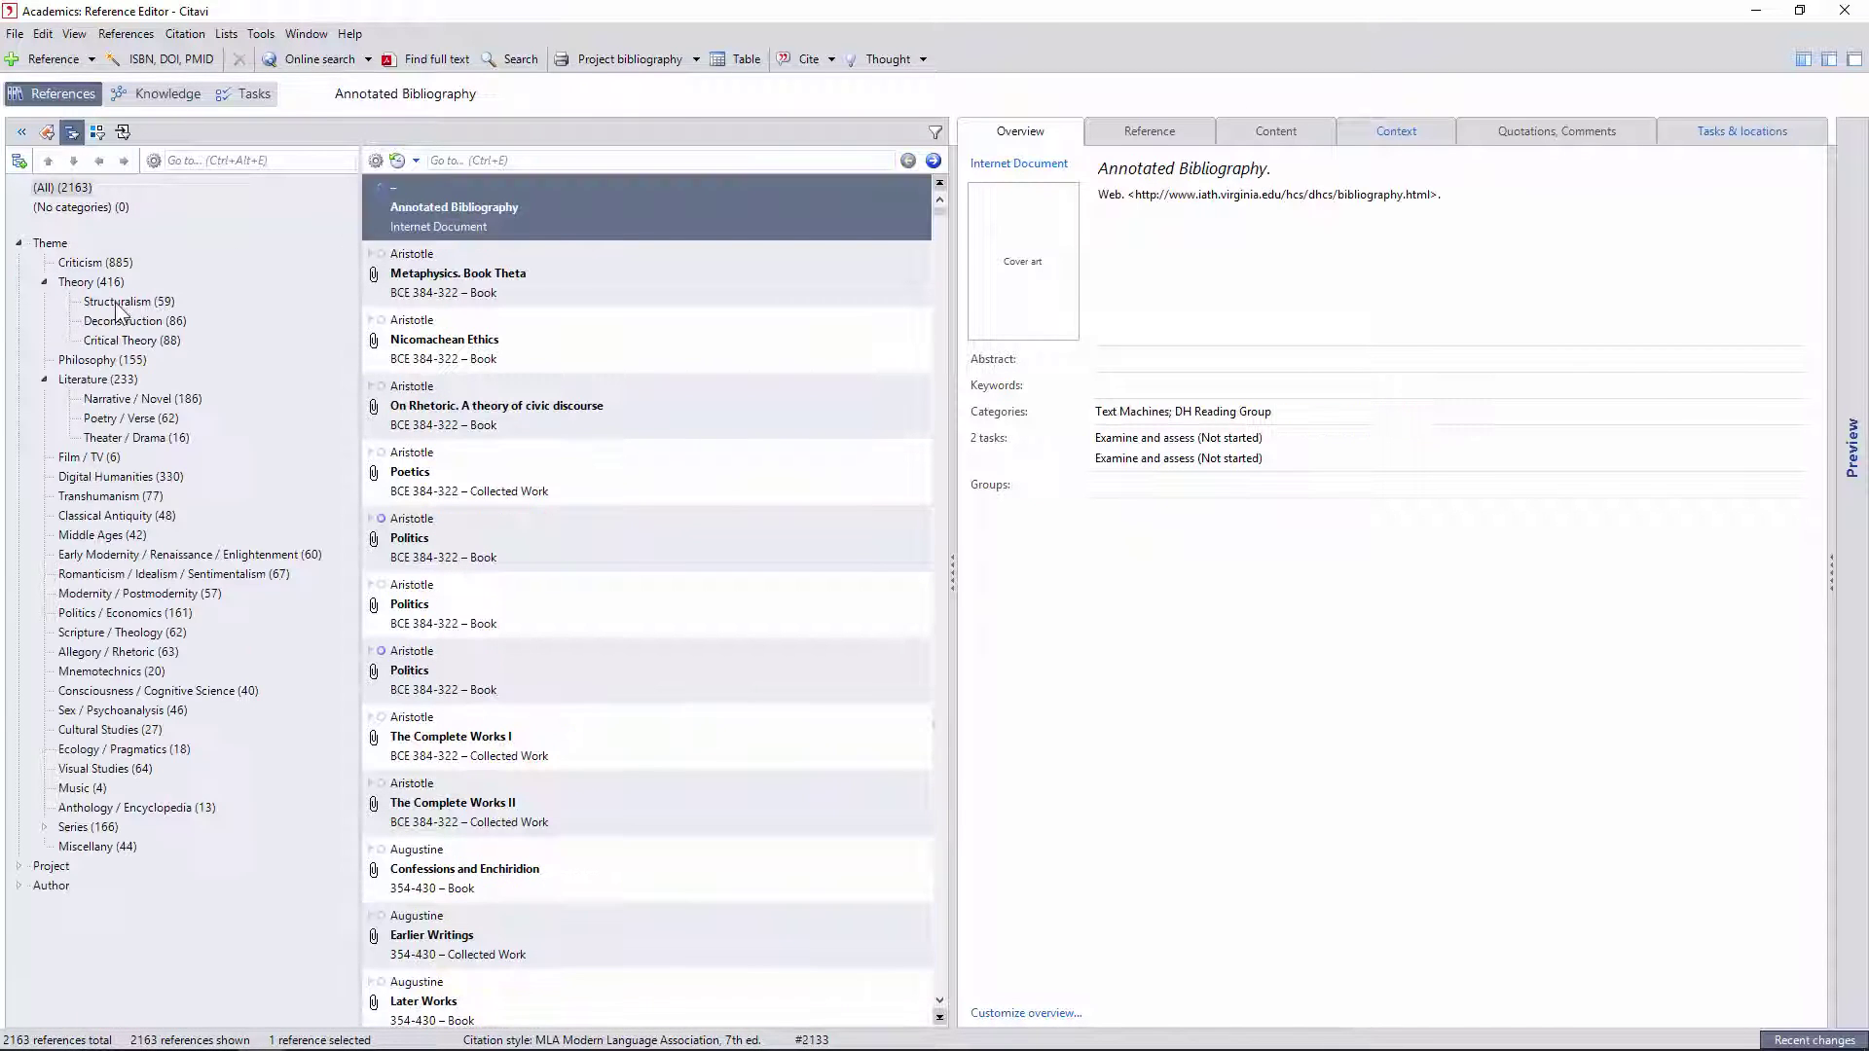
{"action": "left_click", "coordinate": [106, 264]}
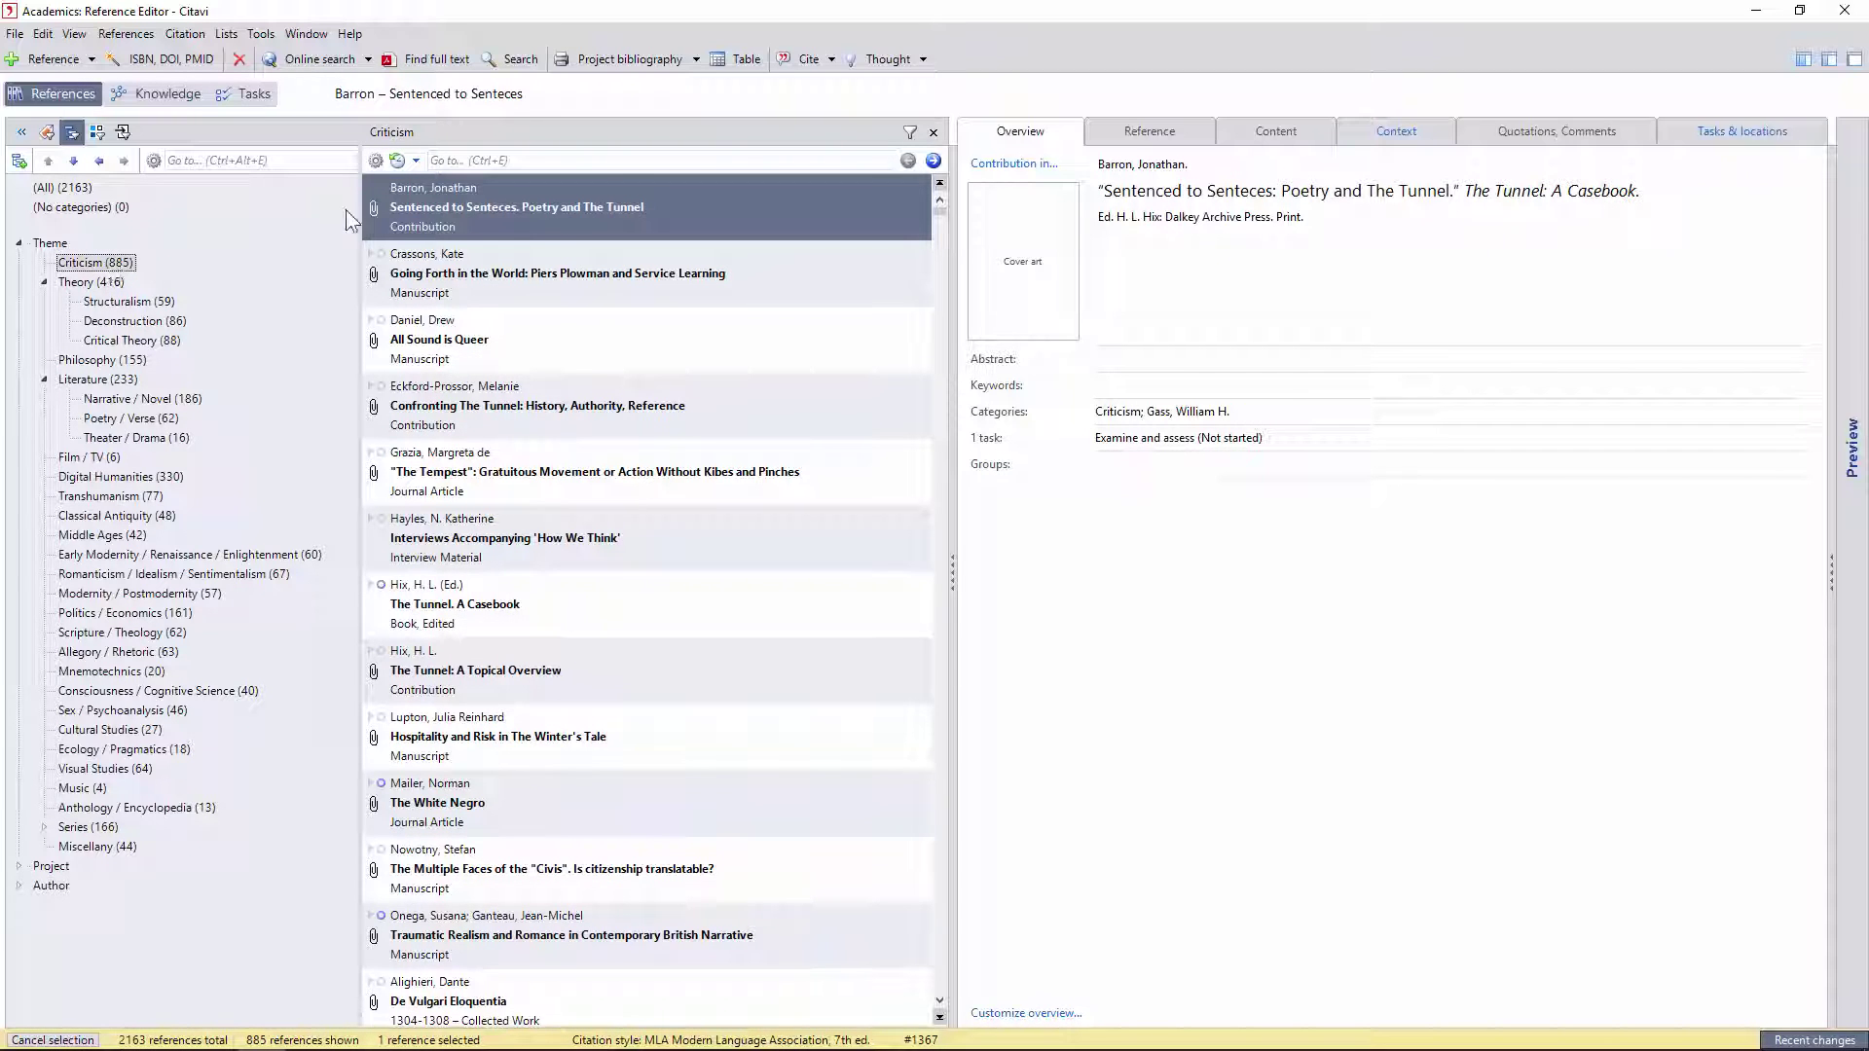
{"action": "left_click", "coordinate": [610, 265]}
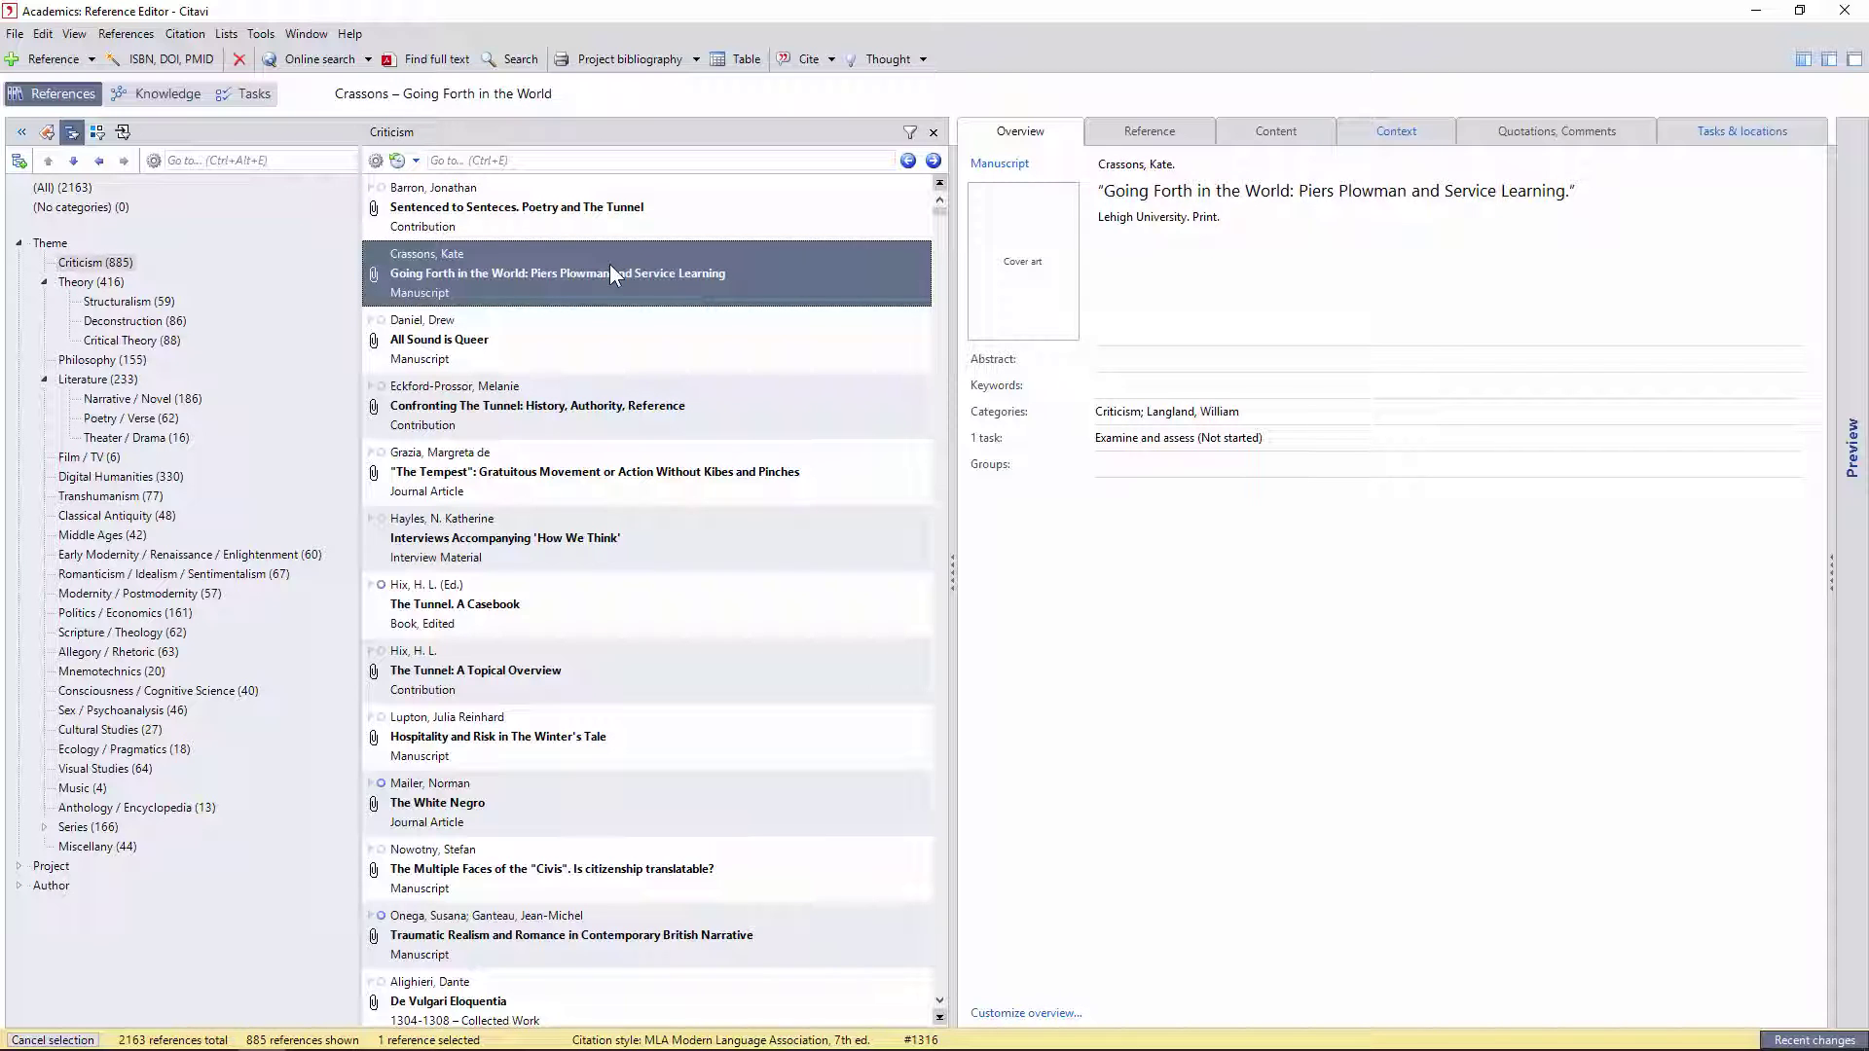
Tag all 885 Criticism references with a new keyword 'Criticism'
{"action": "key", "text": "ctrl+a"}
{"action": "right_click", "coordinate": [584, 334]}
{"action": "left_click", "coordinate": [342, 566]}
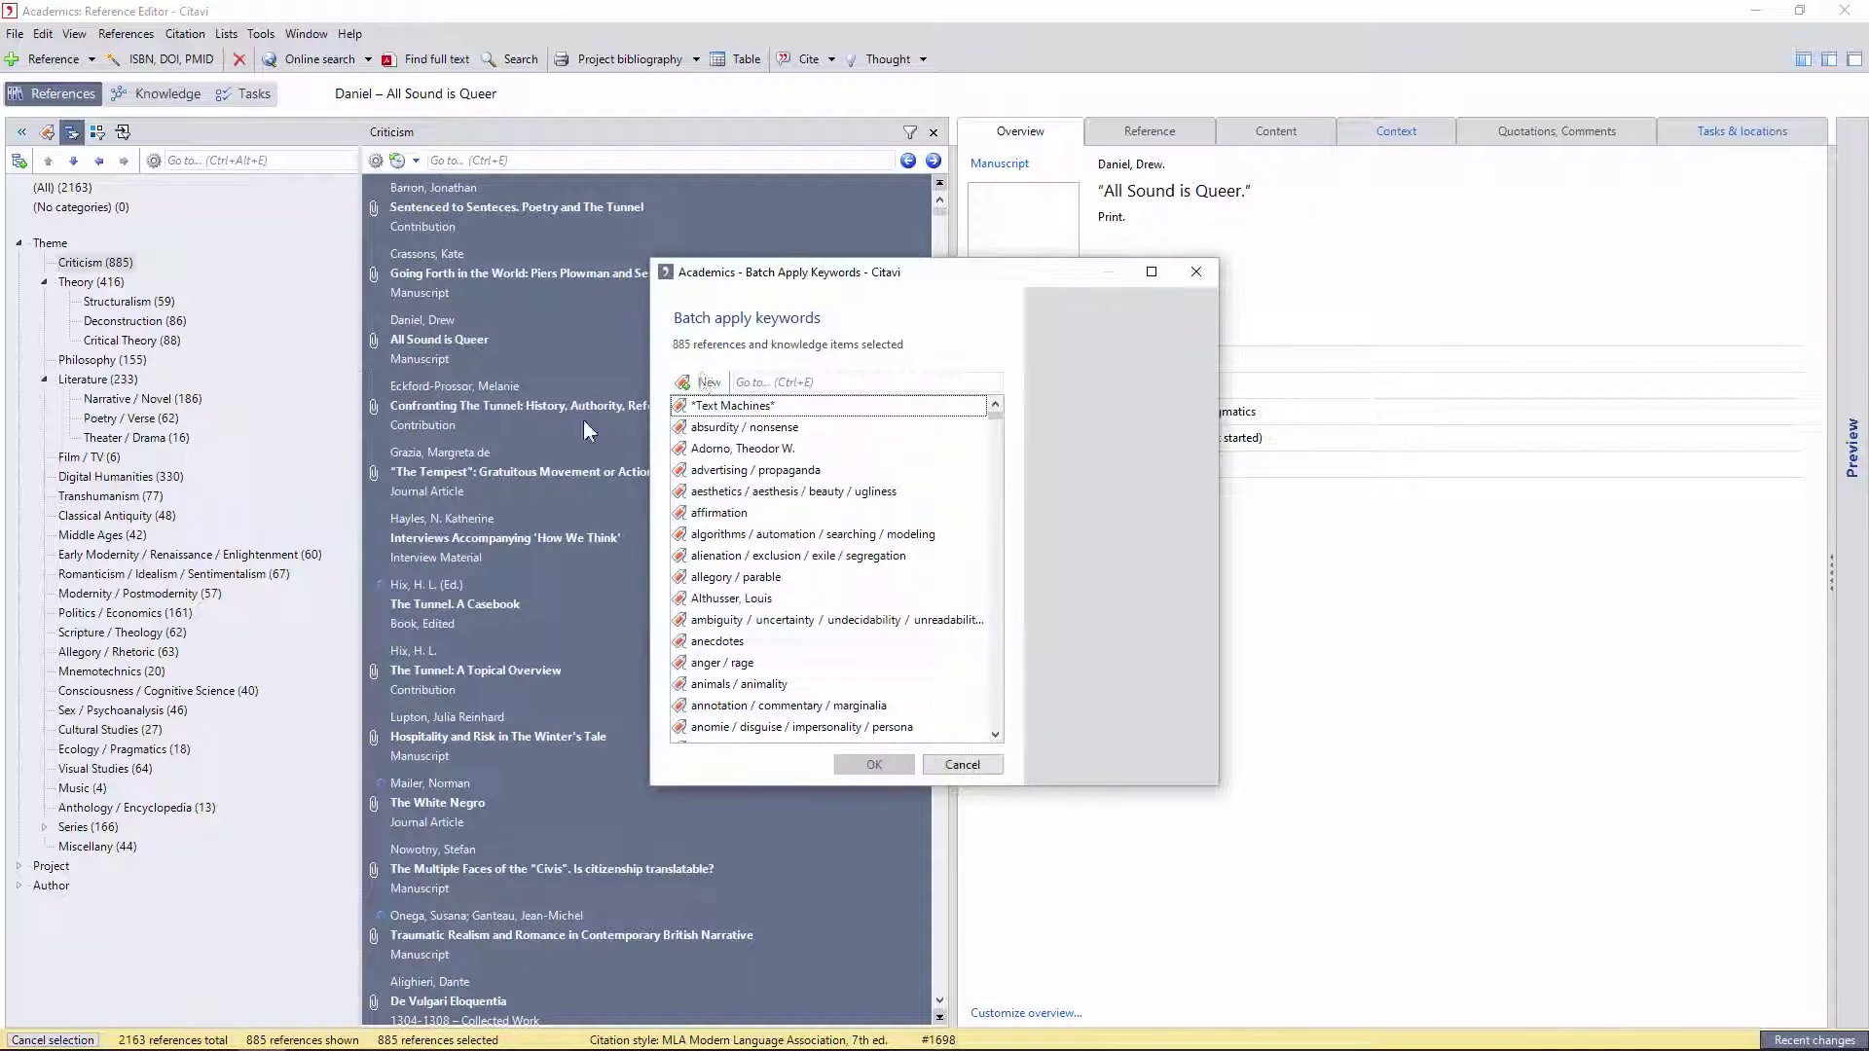
{"action": "left_click", "coordinate": [725, 385]}
{"action": "type", "text": "Criticism"}
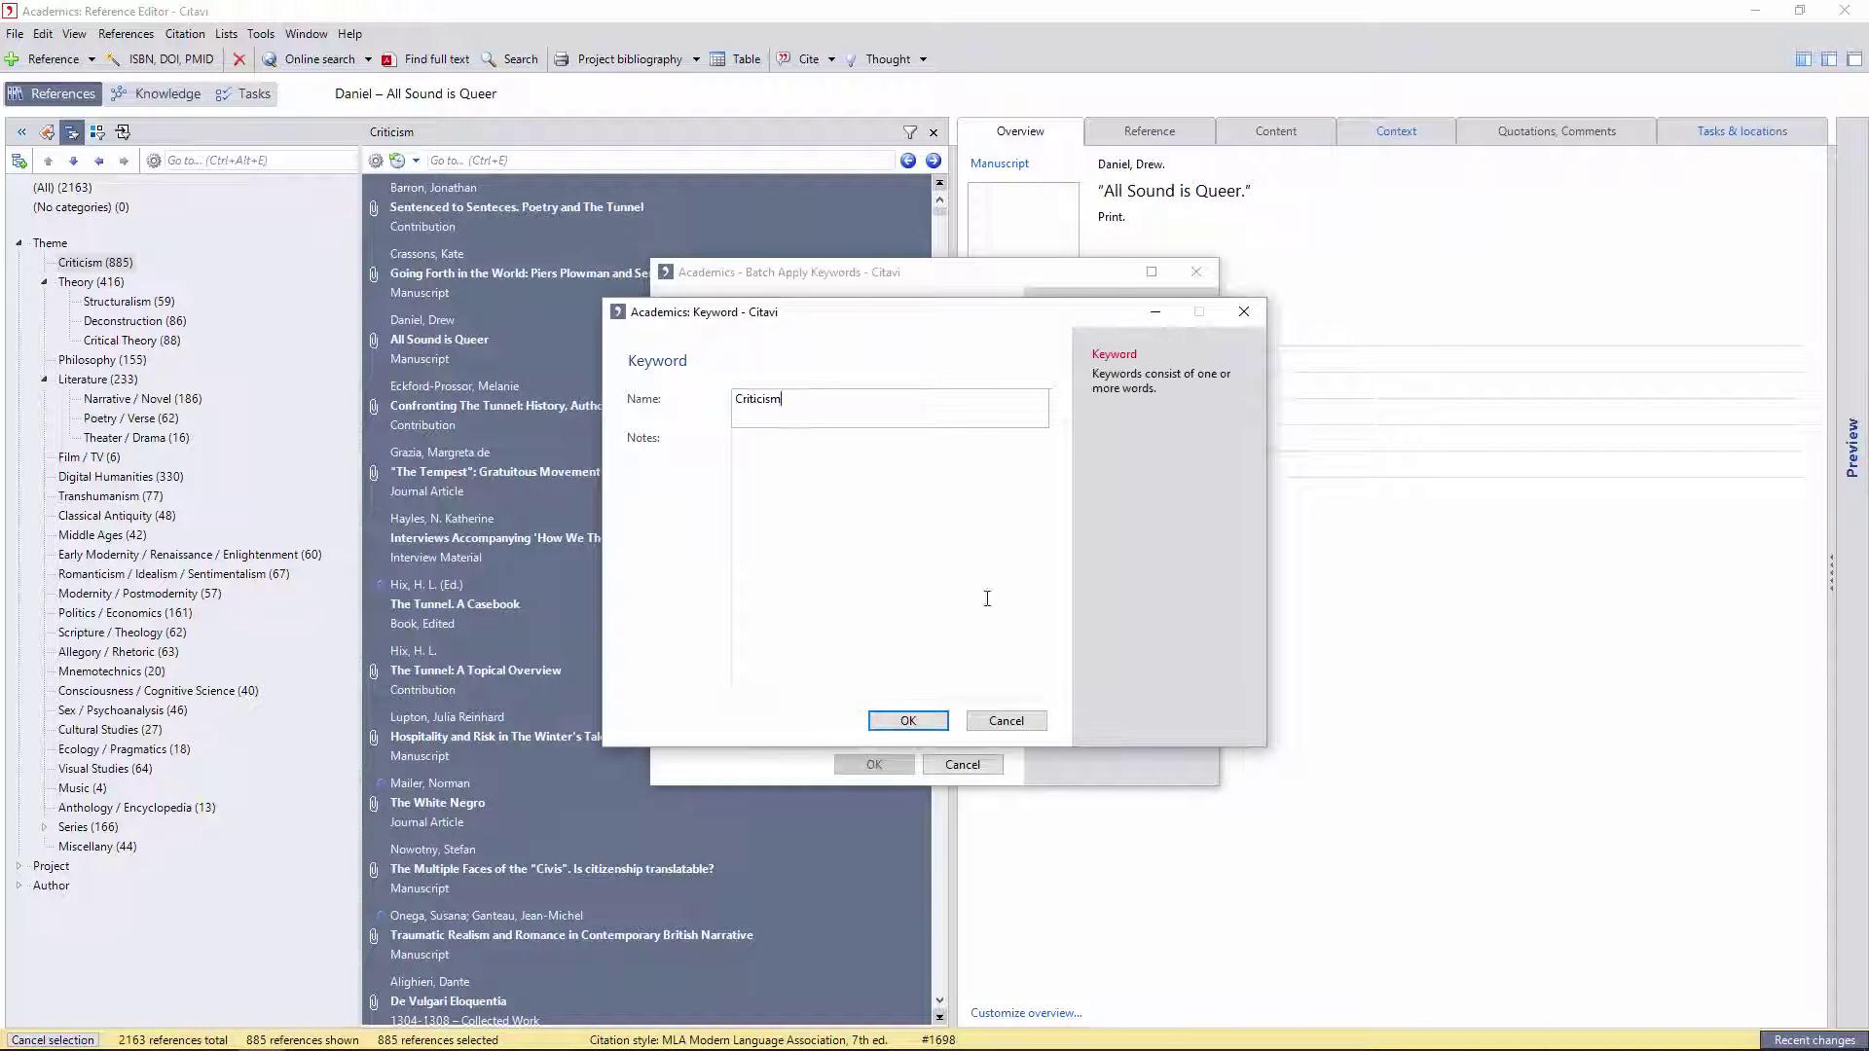
{"action": "left_click", "coordinate": [908, 718]}
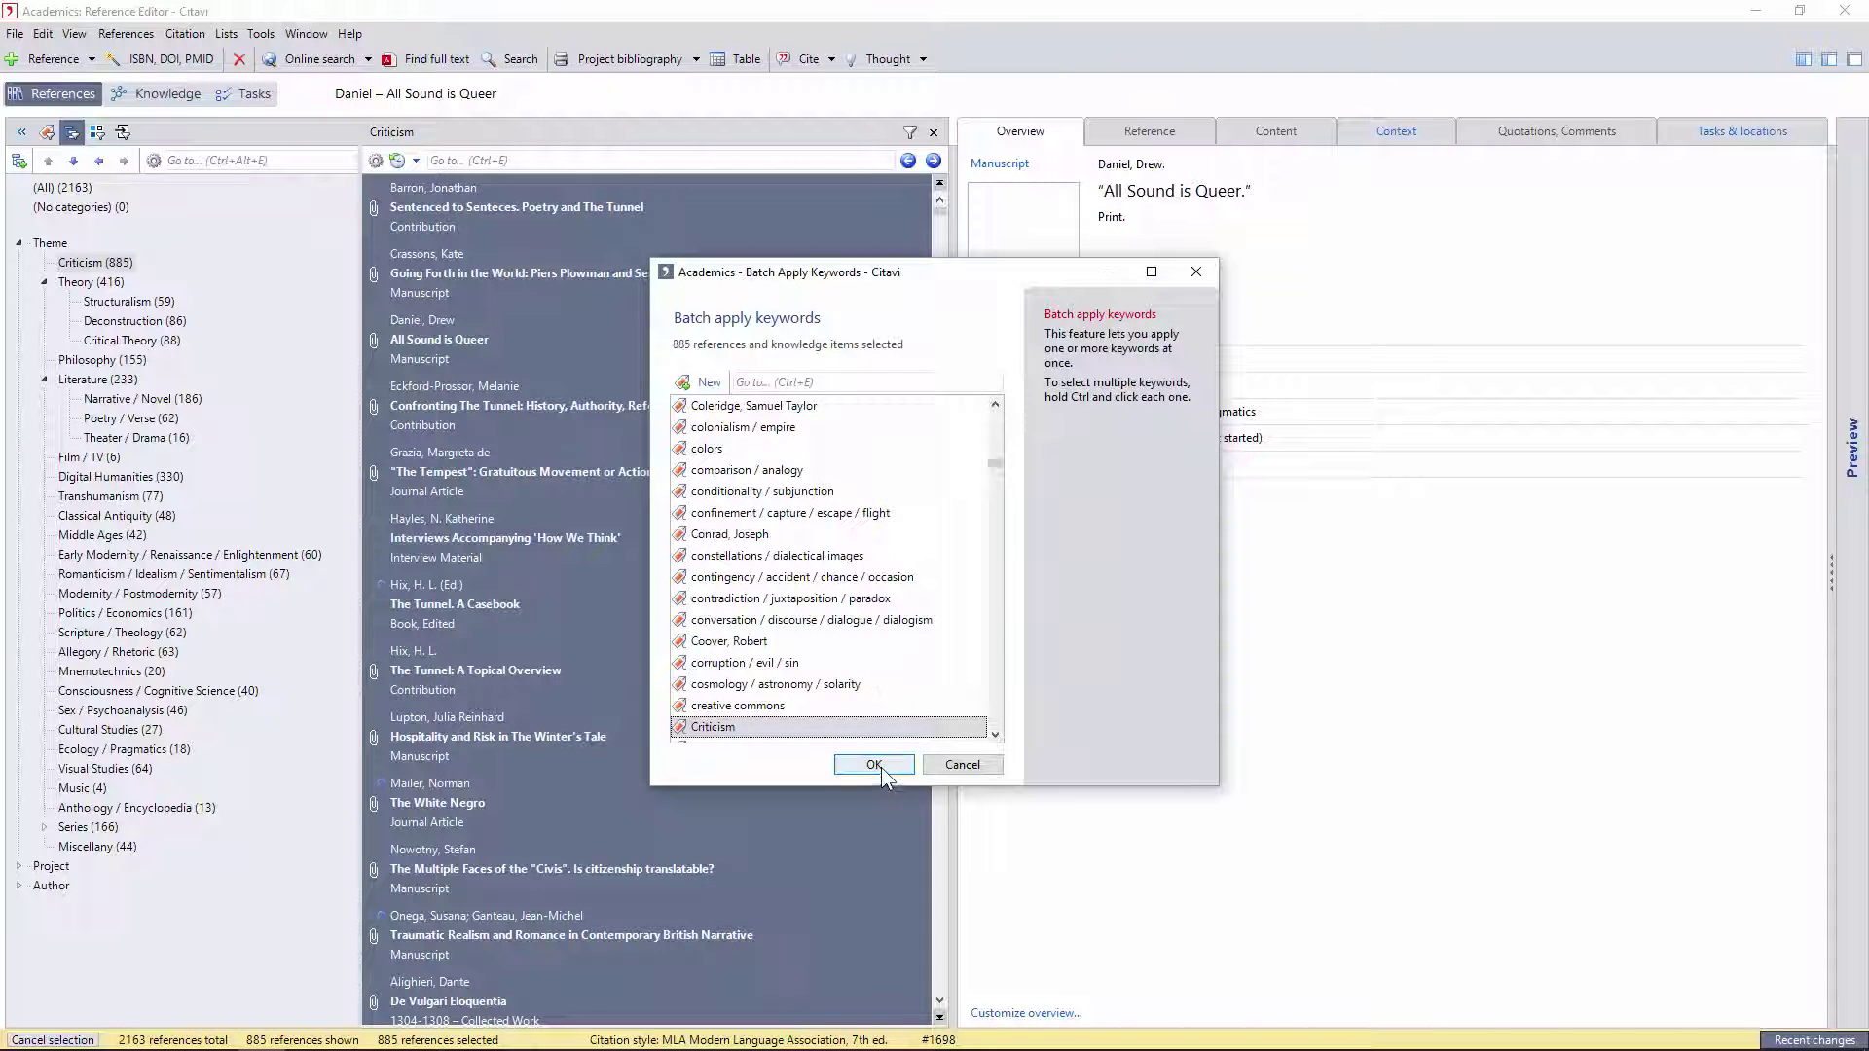
{"action": "left_click", "coordinate": [874, 766]}
{"action": "right_click", "coordinate": [606, 466]}
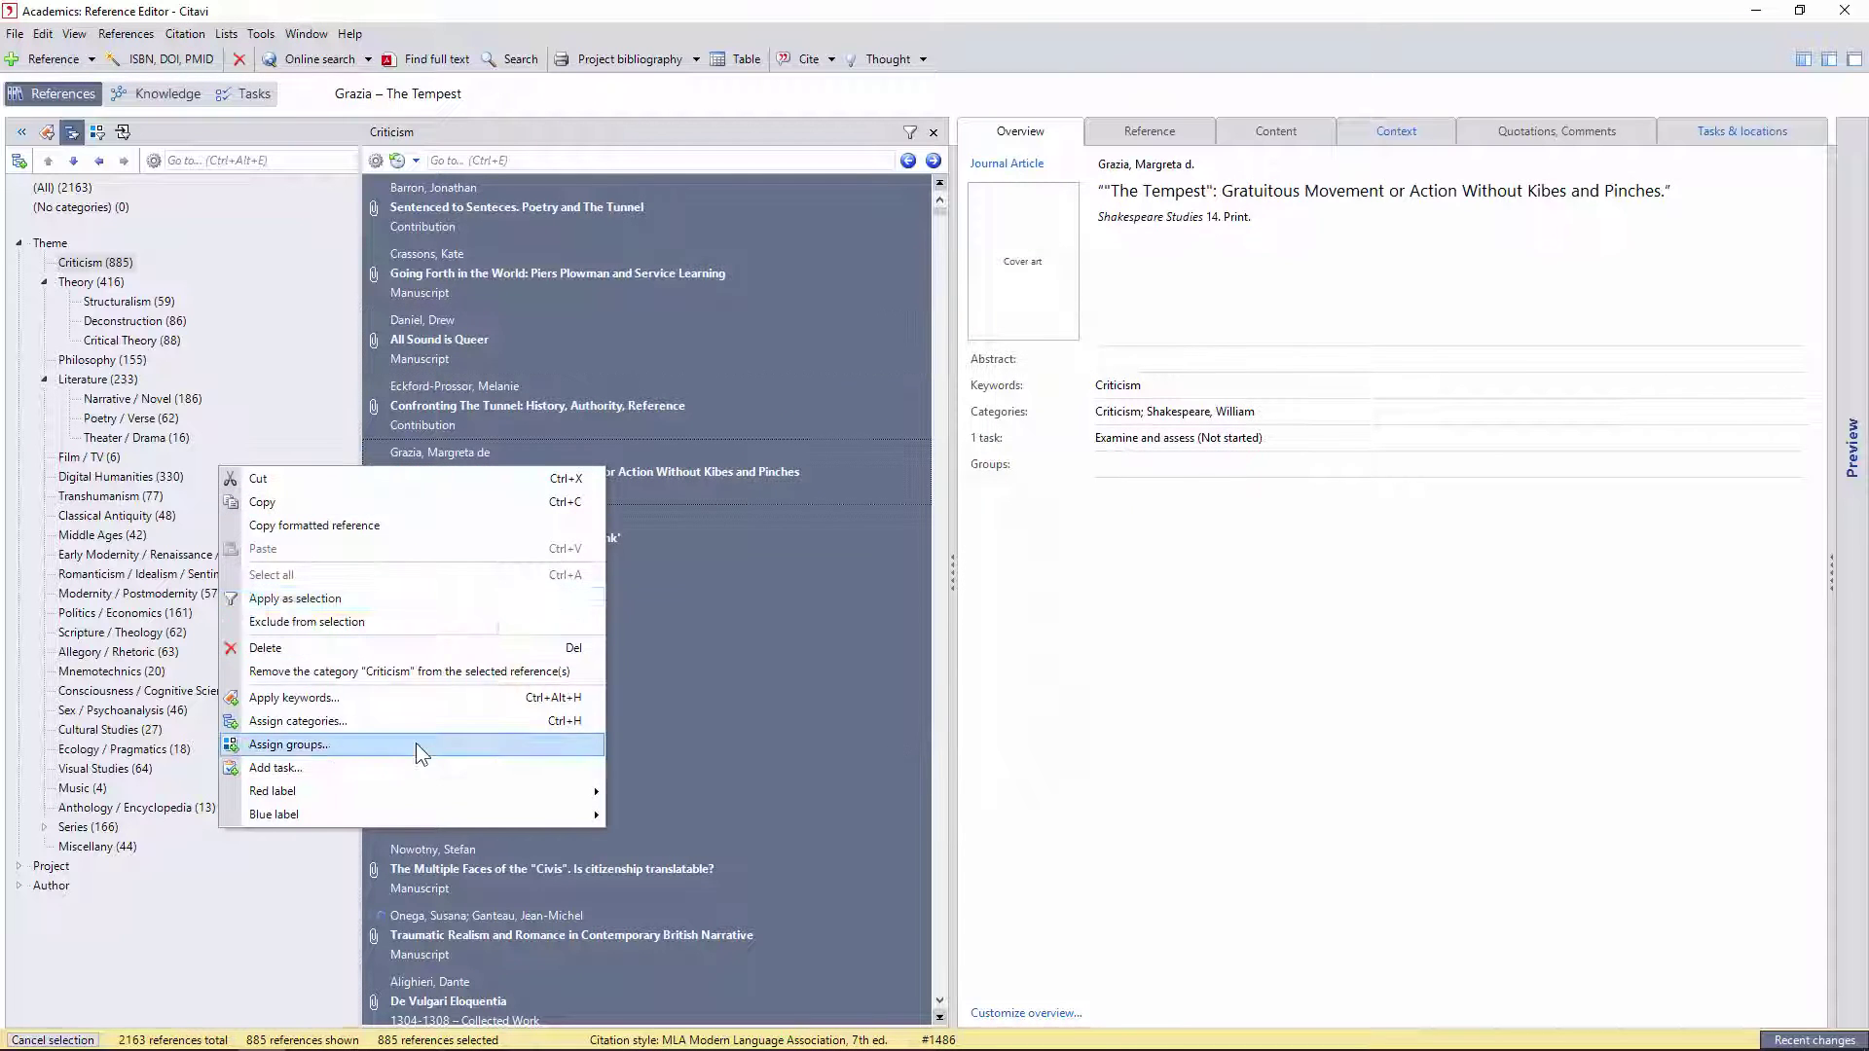
{"action": "key", "text": "Escape"}
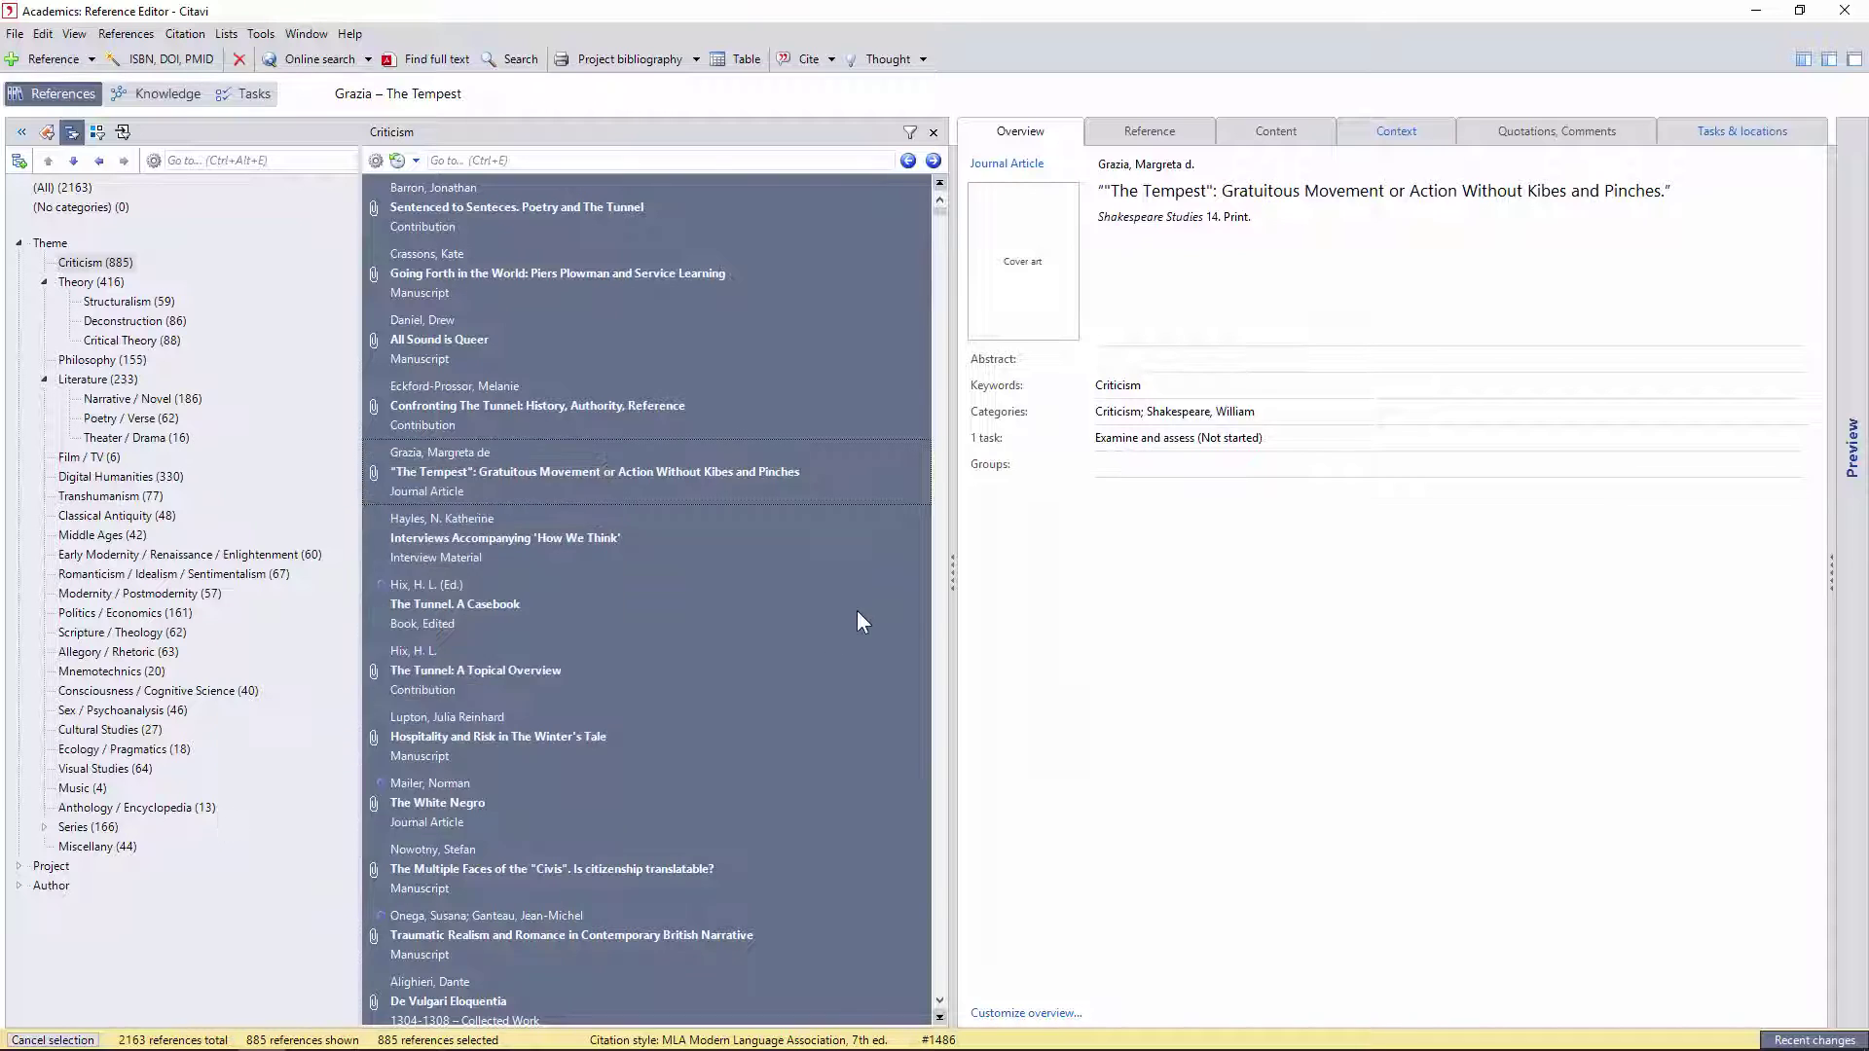
{"action": "left_click", "coordinate": [860, 621]}
In the Knowledge Organizer, view items under both Transhumanism categories in Theme and Project
{"action": "left_click", "coordinate": [156, 94]}
{"action": "left_click", "coordinate": [18, 242]}
{"action": "left_click", "coordinate": [86, 382]}
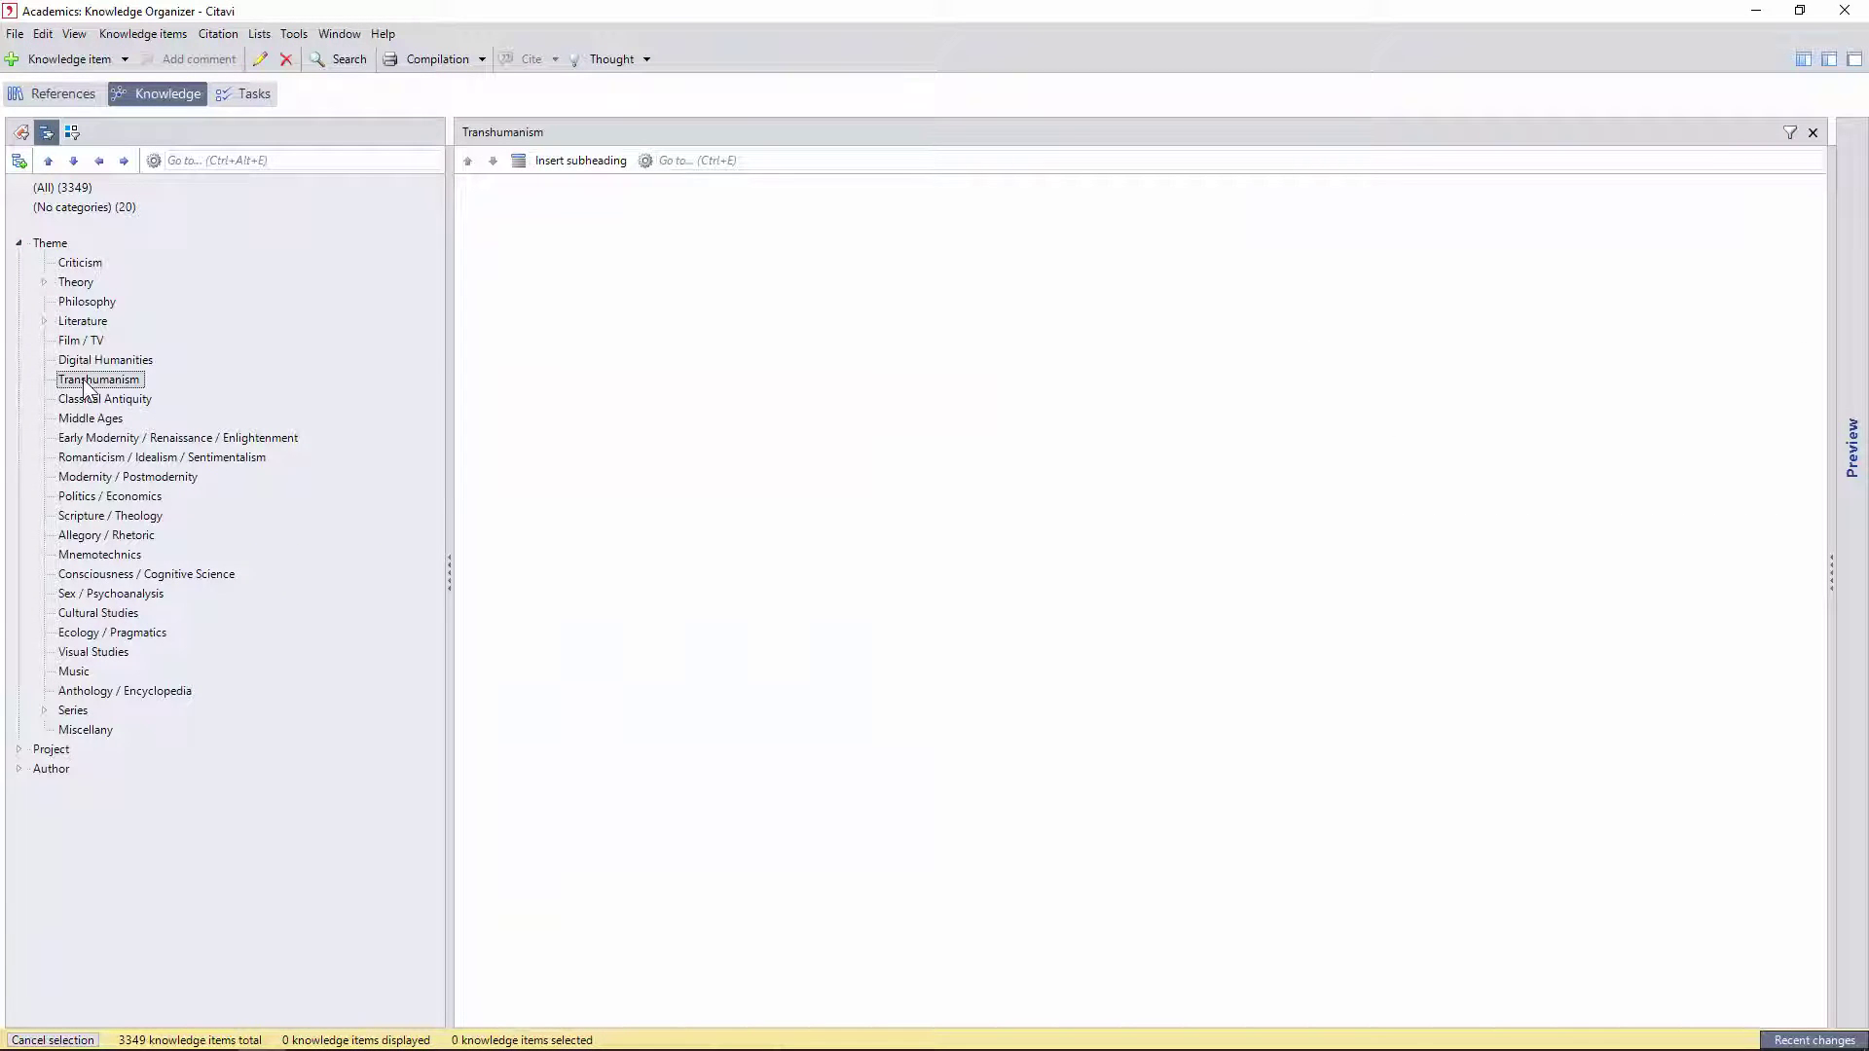
{"action": "left_click", "coordinate": [17, 748]}
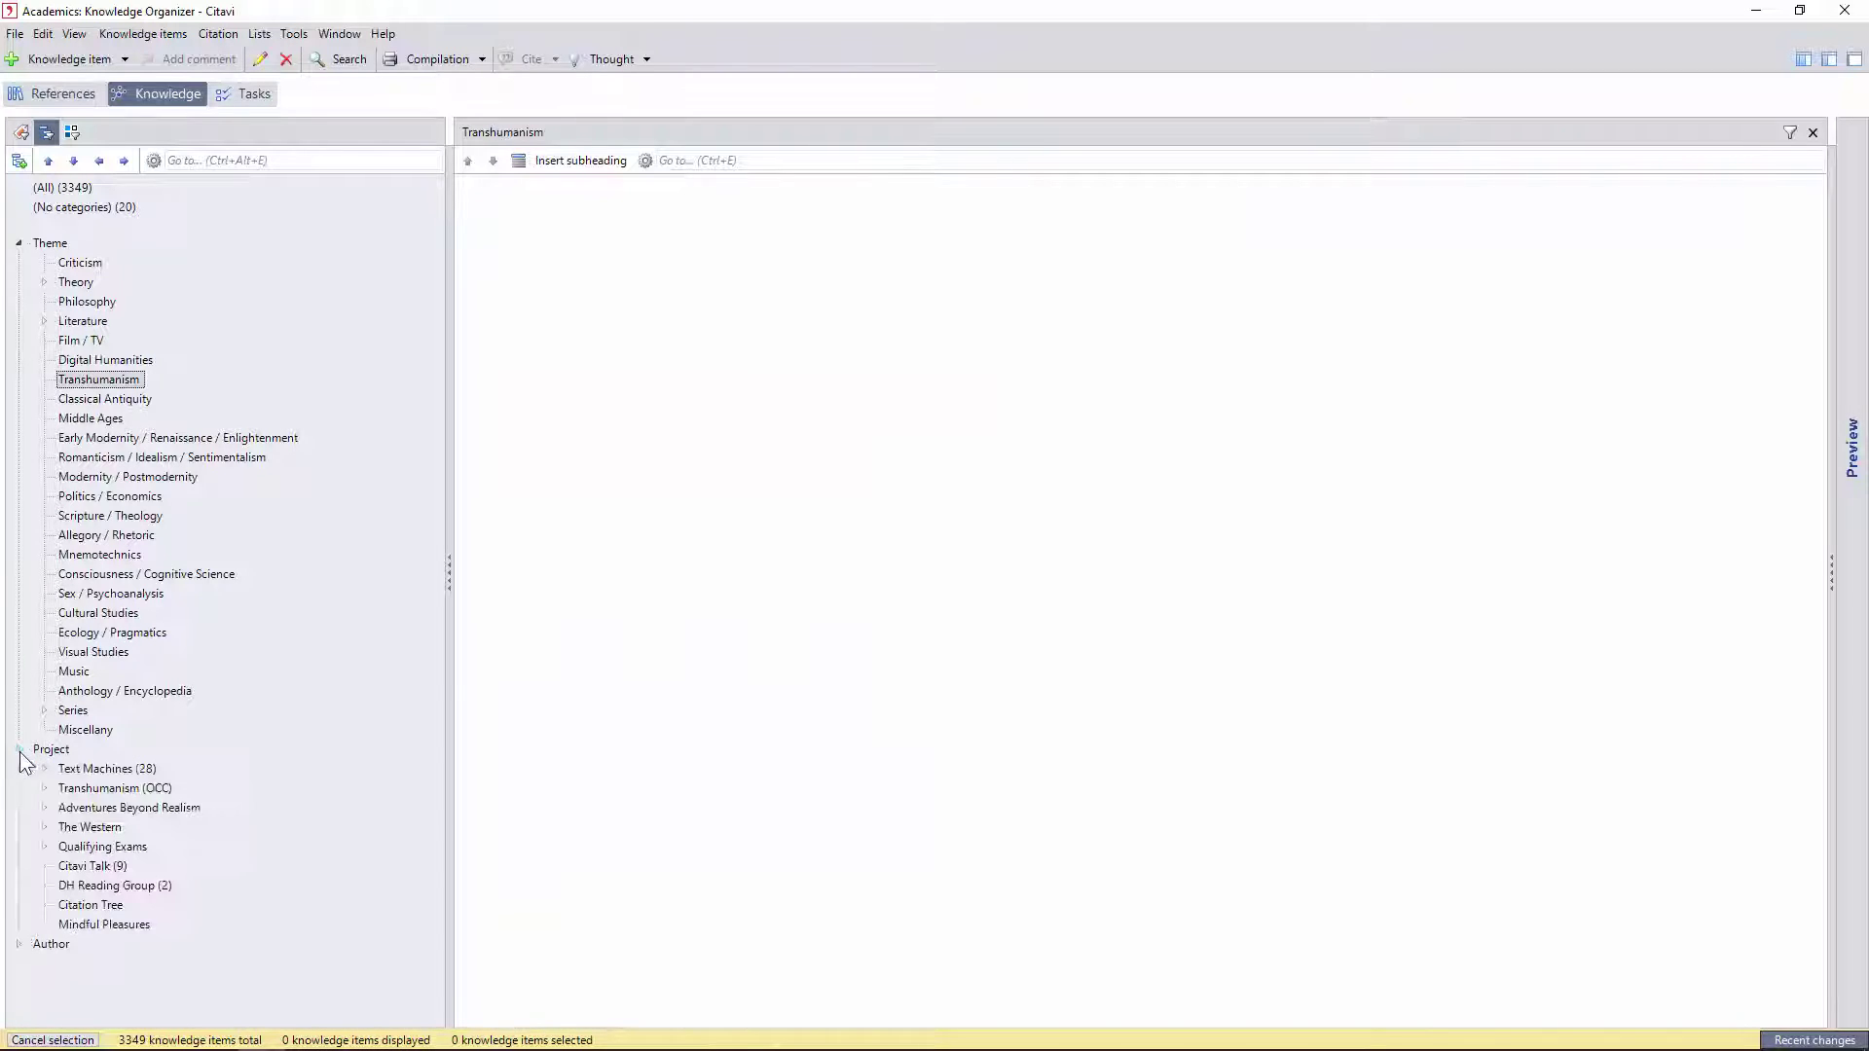
{"action": "left_click", "coordinate": [92, 790]}
Start merging Transhumanism (OCC) with Transhumanism, then cancel so both categories stay separate
{"action": "right_click", "coordinate": [92, 794]}
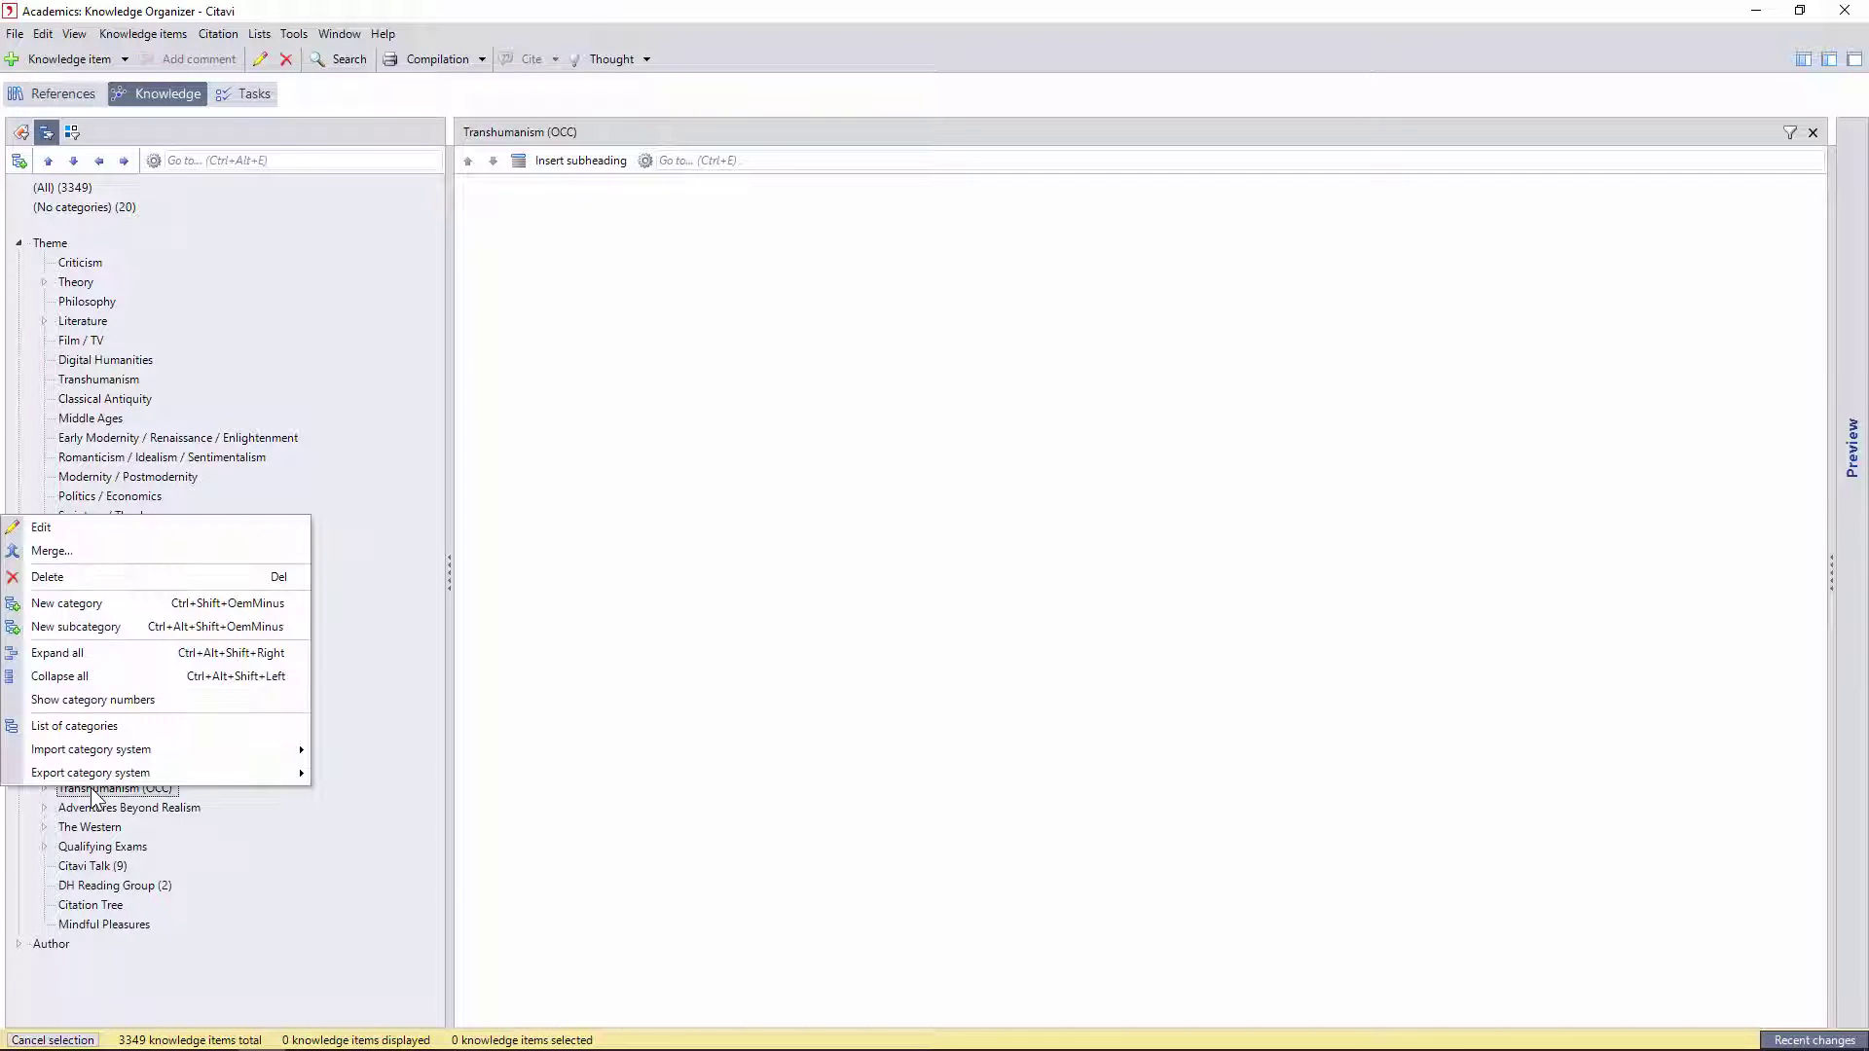
{"action": "left_click", "coordinate": [83, 552]}
{"action": "left_click", "coordinate": [909, 502]}
{"action": "left_click", "coordinate": [878, 501]}
{"action": "left_click", "coordinate": [849, 501]}
{"action": "left_click", "coordinate": [849, 499]}
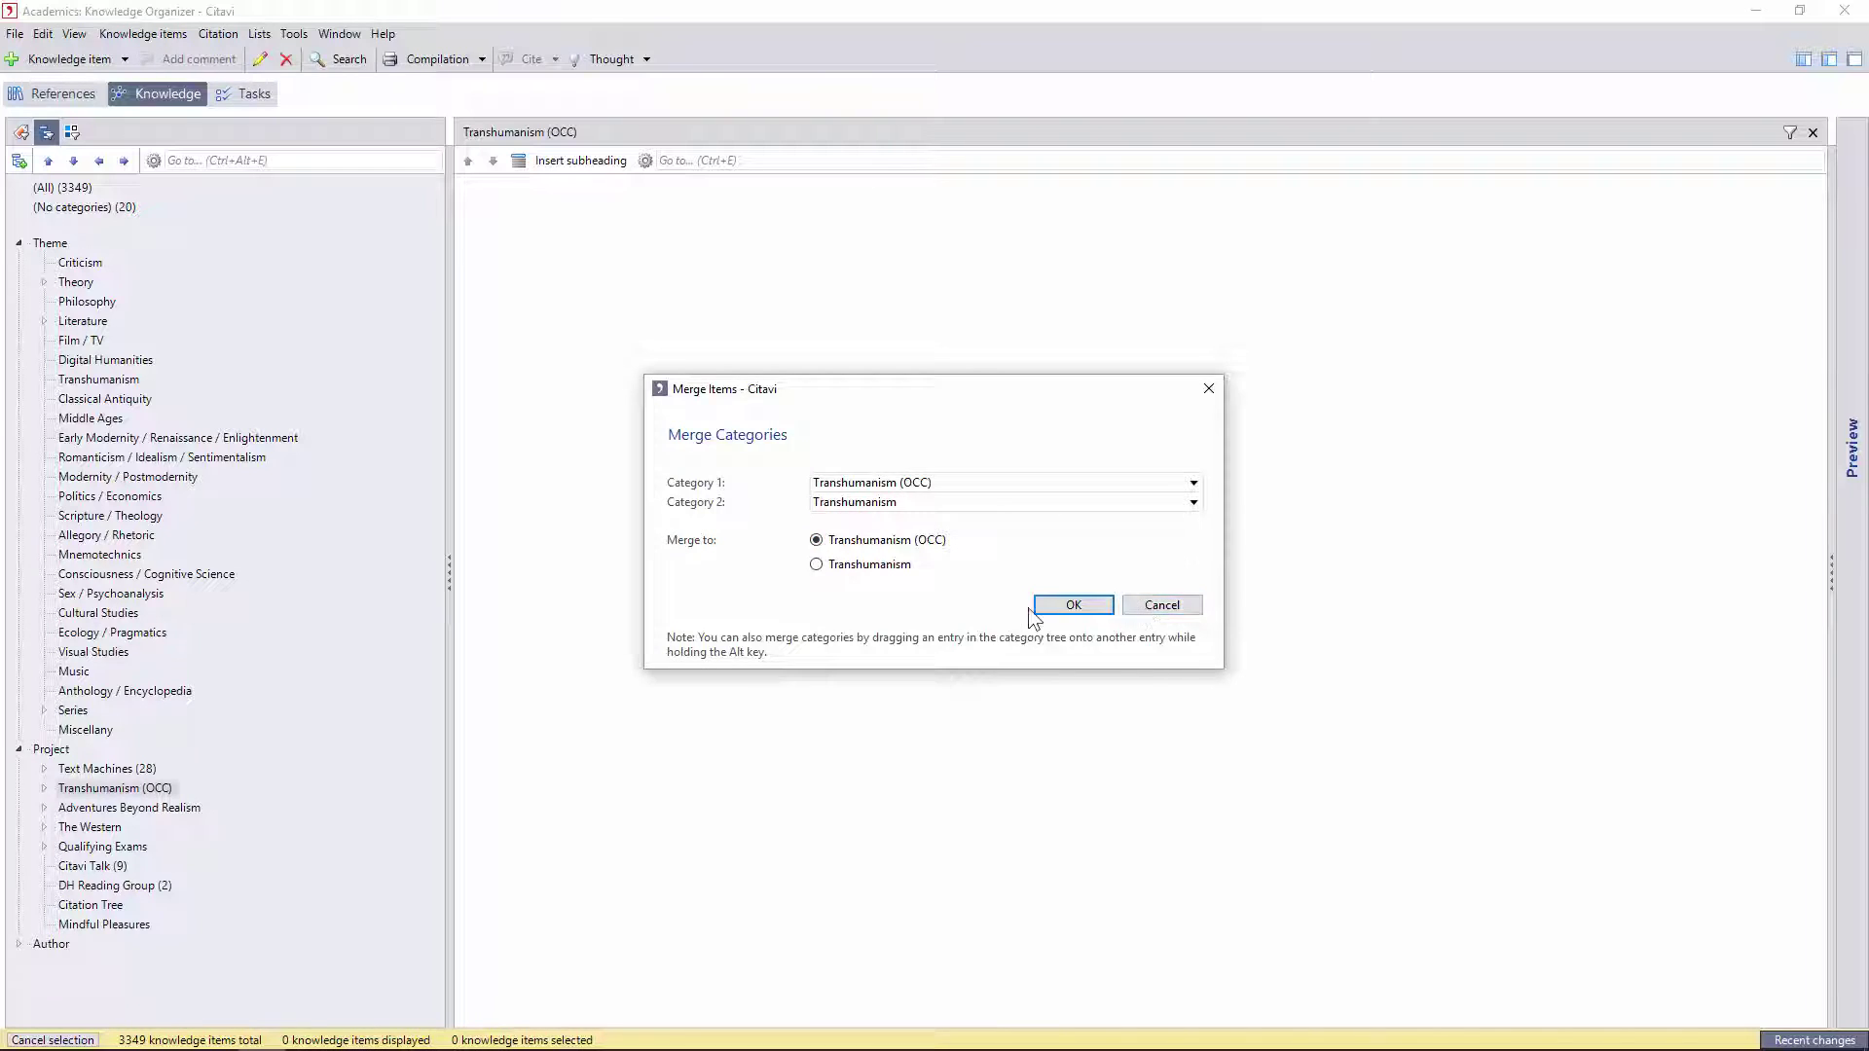
{"action": "left_click", "coordinate": [1181, 604]}
Return to Knowledge, collapse Project, and list the 20 knowledge items without categories
{"action": "left_click", "coordinate": [19, 134]}
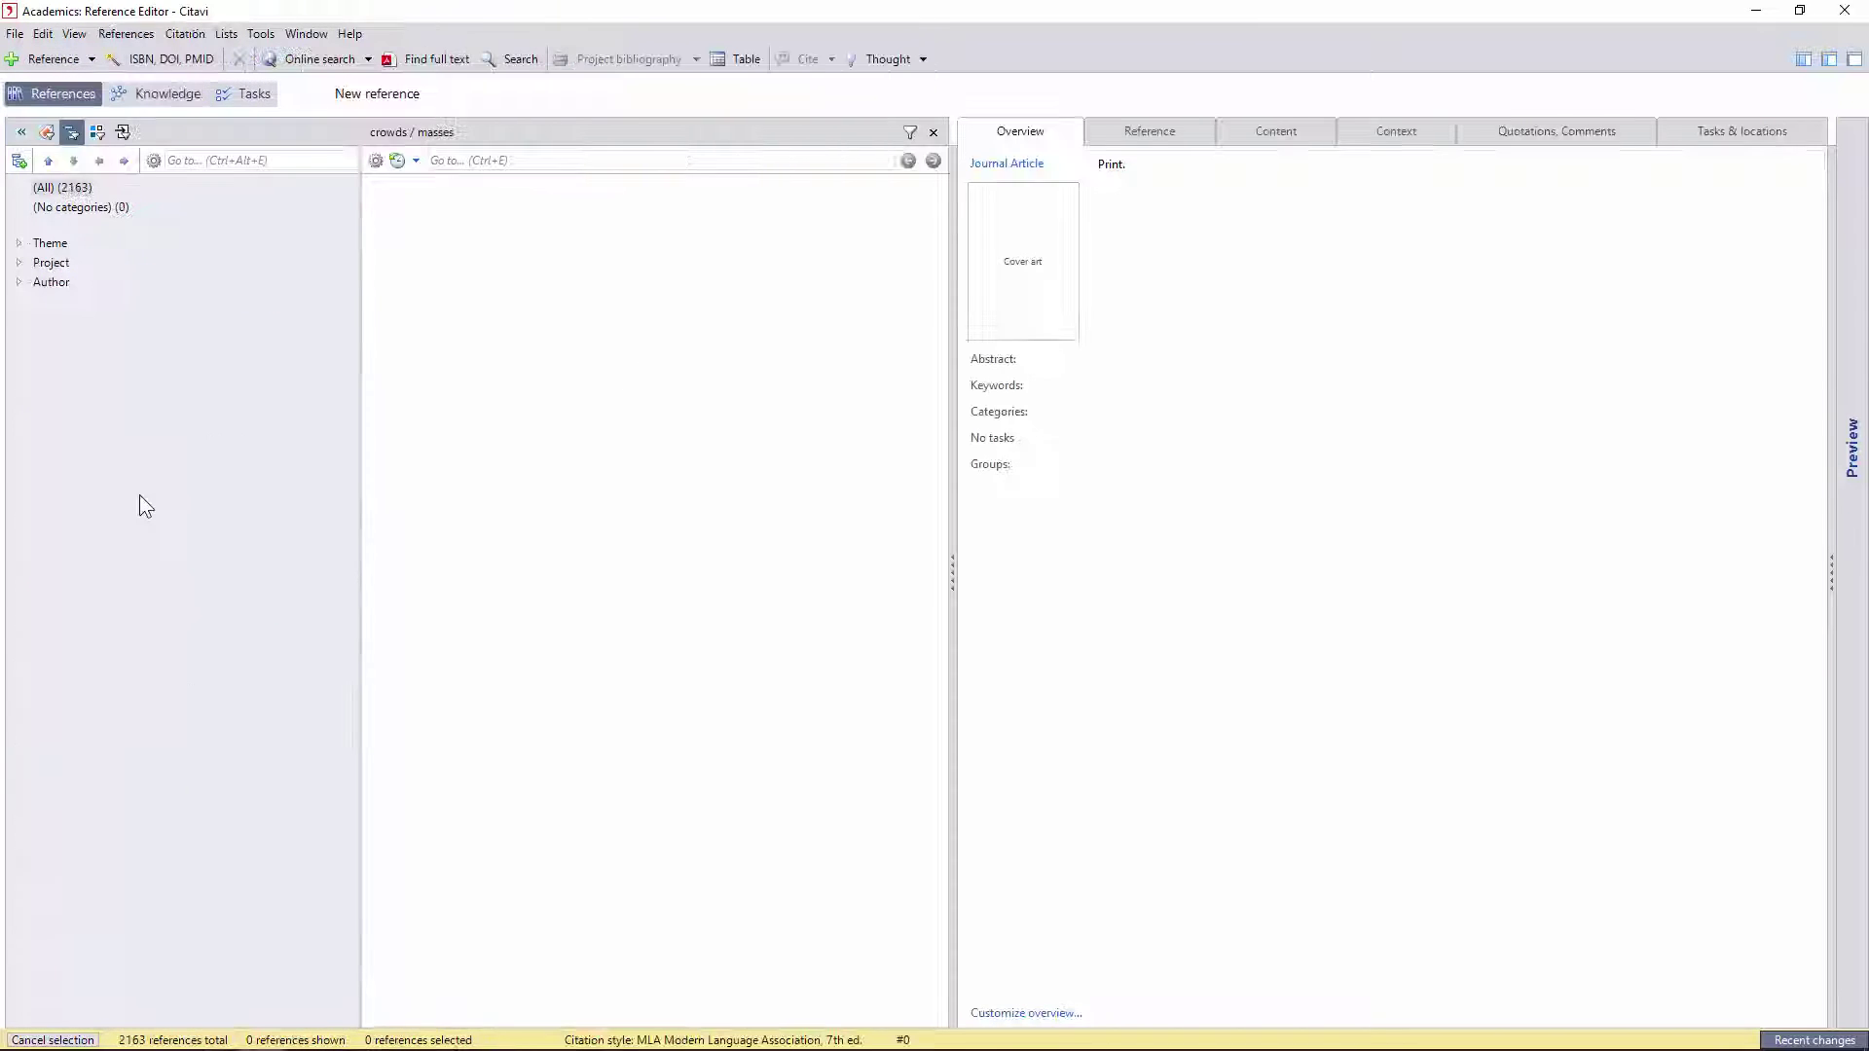
{"action": "left_click", "coordinate": [144, 98]}
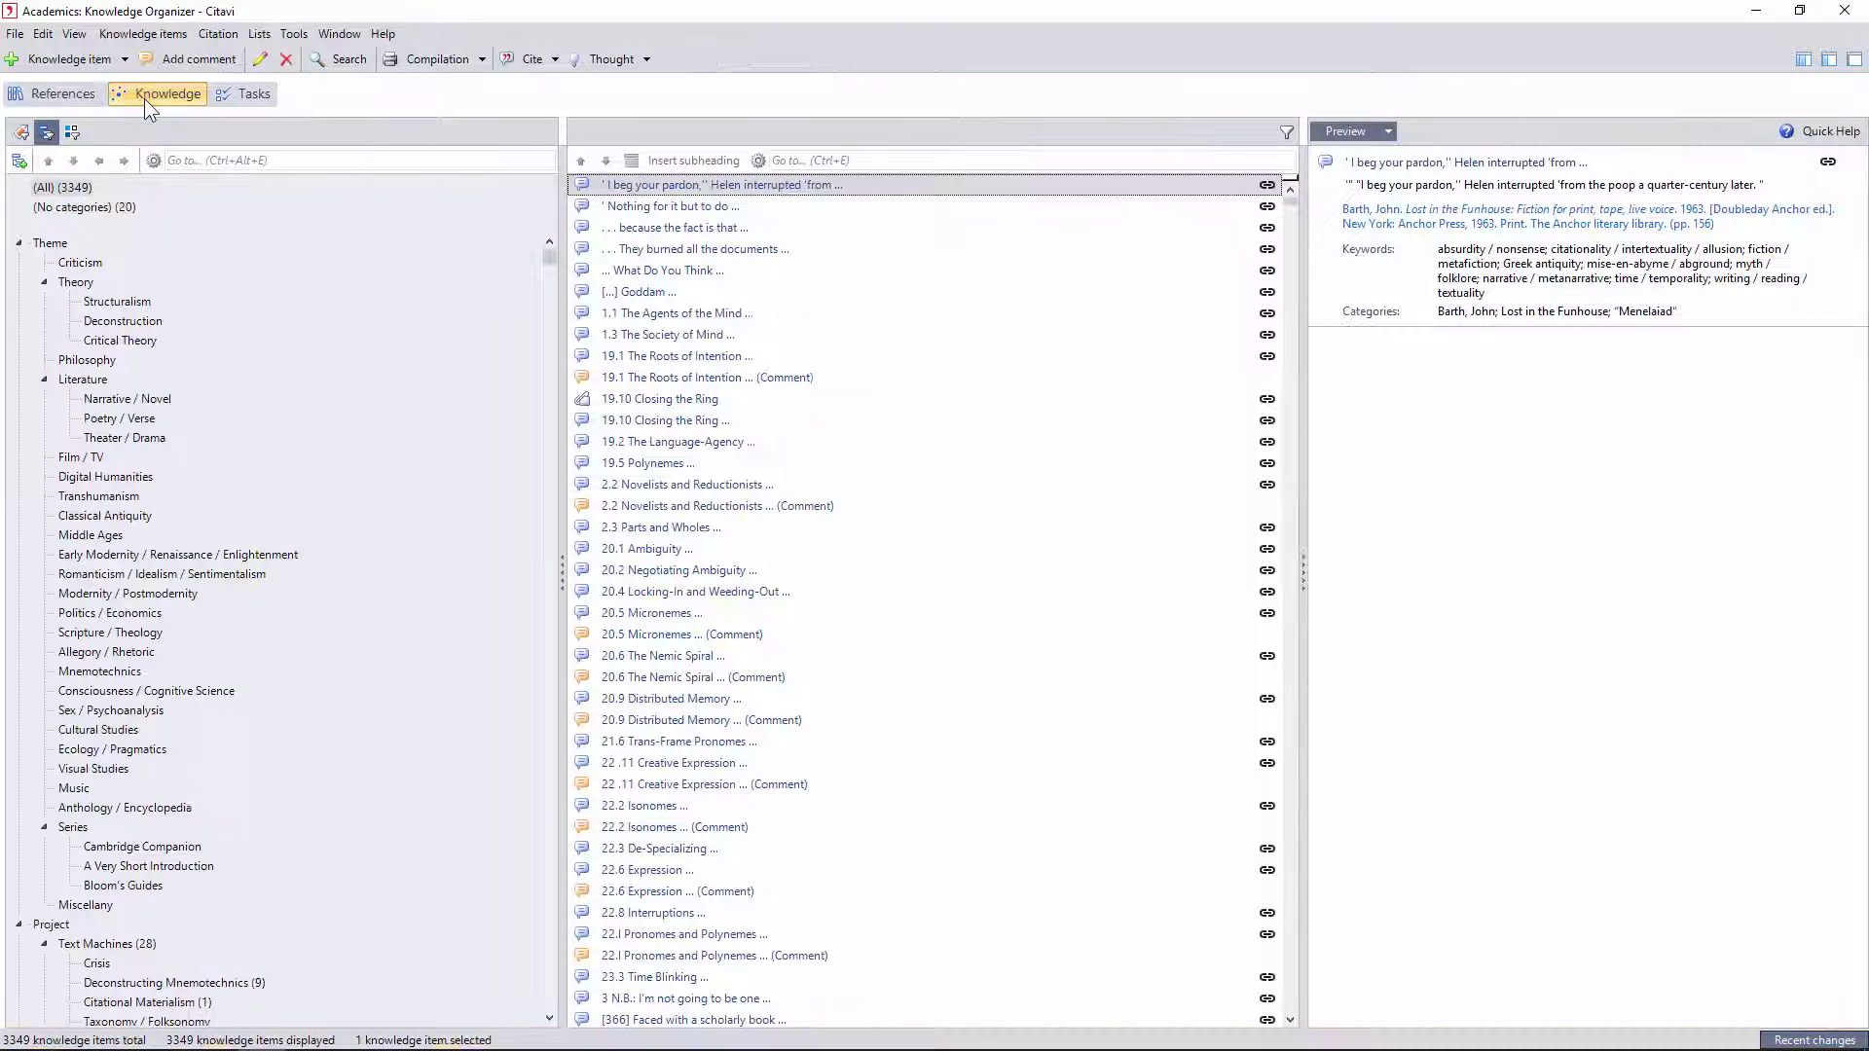
{"action": "left_click", "coordinate": [21, 263]}
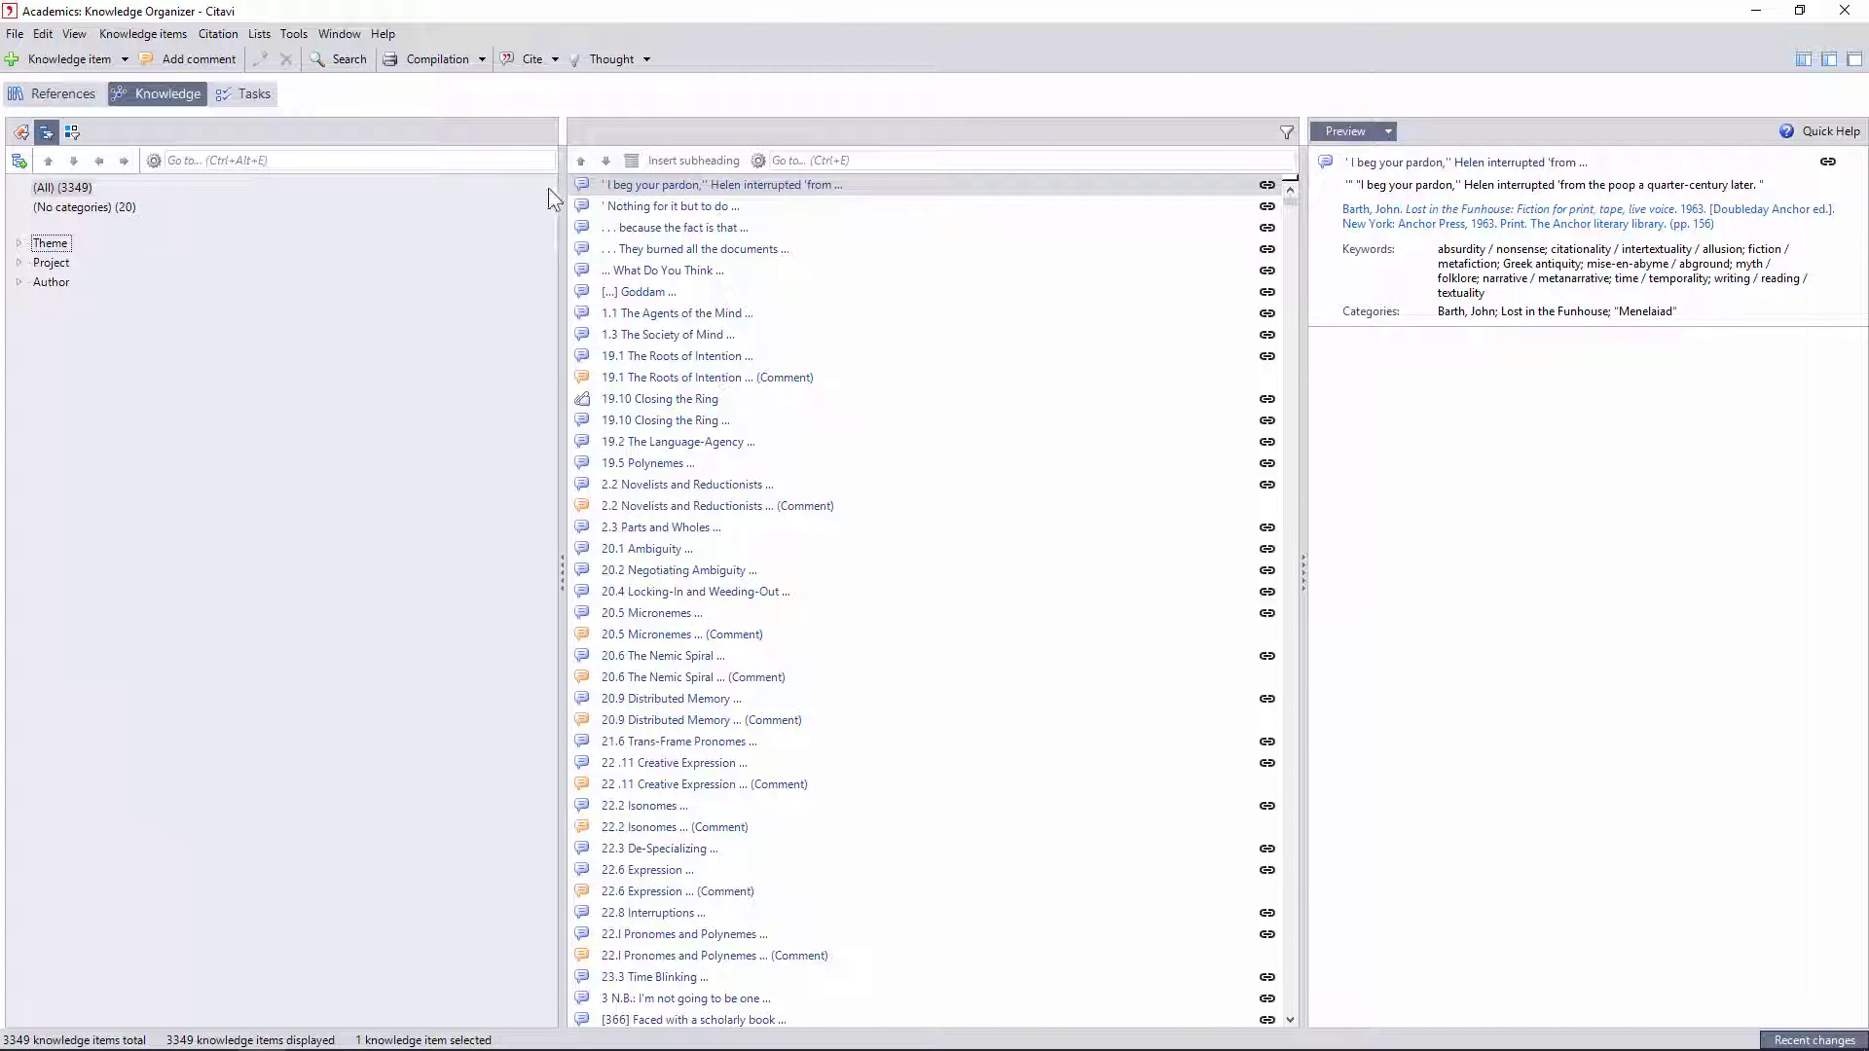
{"action": "left_click", "coordinate": [96, 207]}
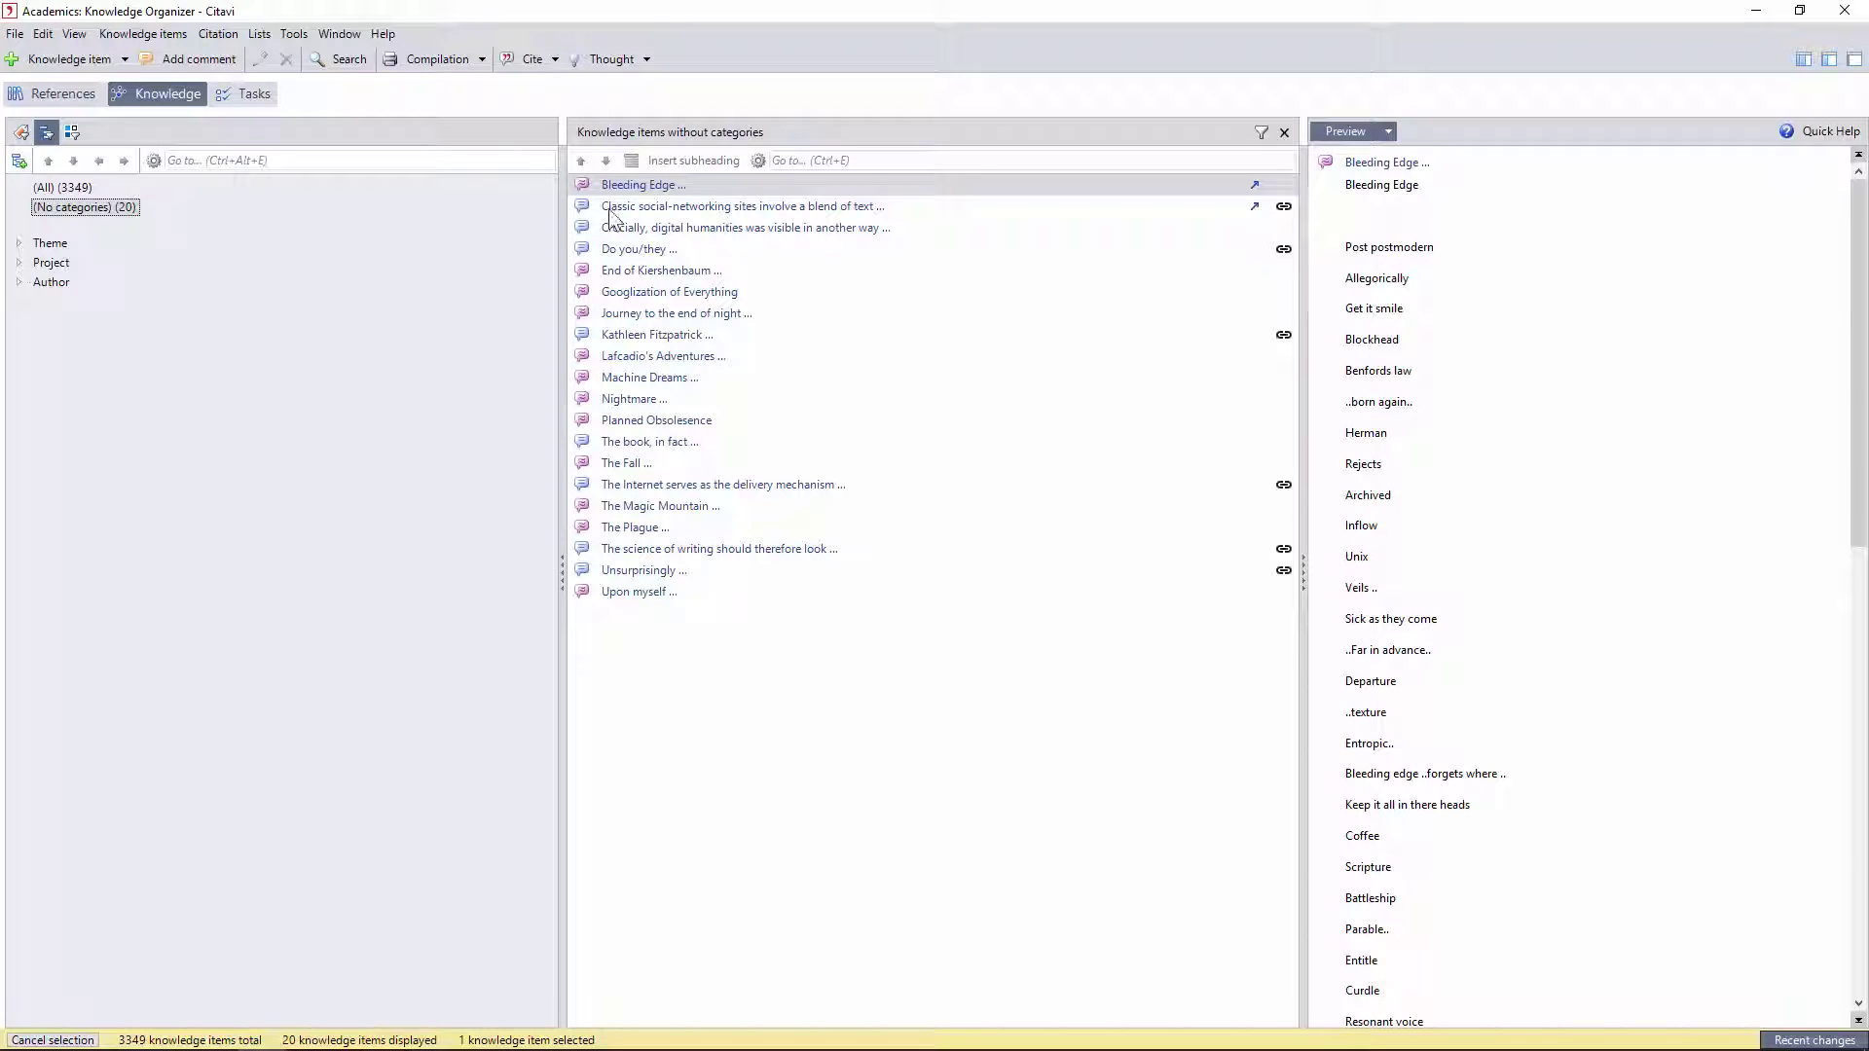
Show all 3349 items, expand Project, and preview the Text Machines comment '2.2 Novelists and Reductionists'
{"action": "left_click", "coordinate": [60, 186]}
{"action": "double_click", "coordinate": [37, 244]}
{"action": "double_click", "coordinate": [41, 245]}
{"action": "double_click", "coordinate": [43, 263]}
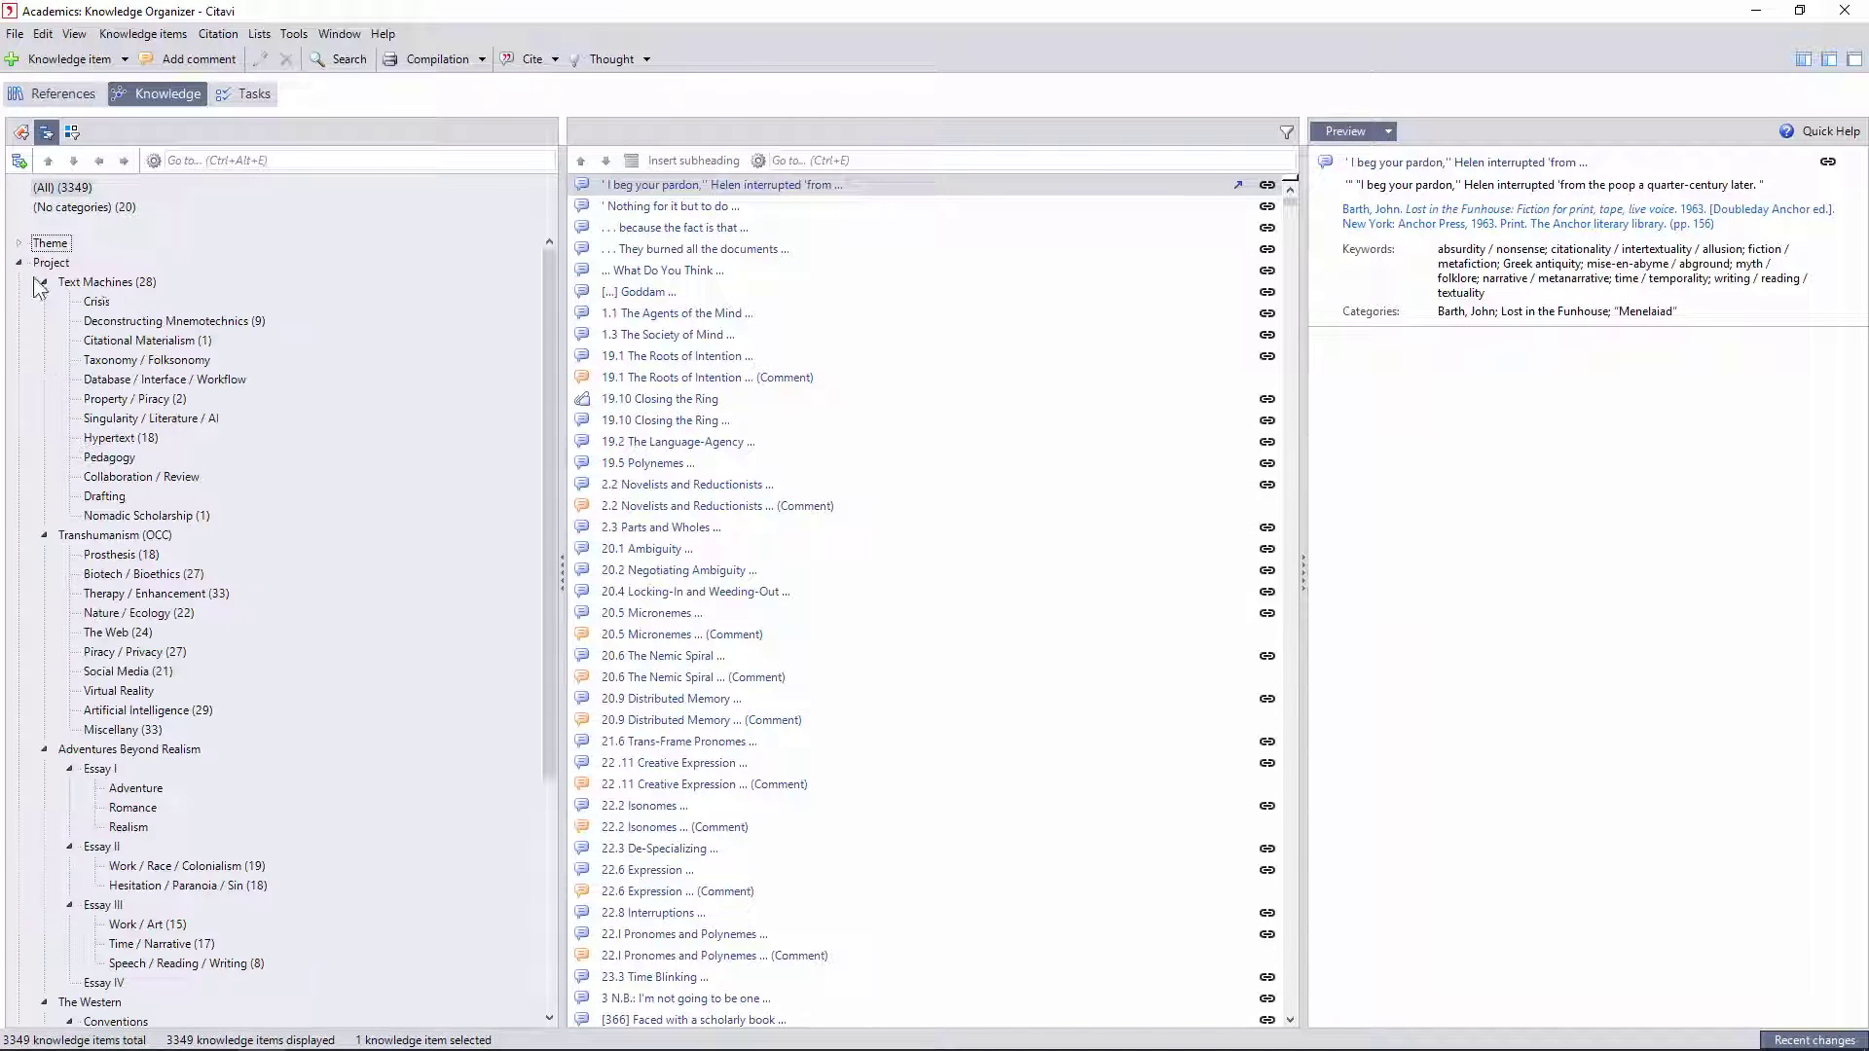
{"action": "left_click", "coordinate": [113, 285]}
{"action": "left_click", "coordinate": [662, 485]}
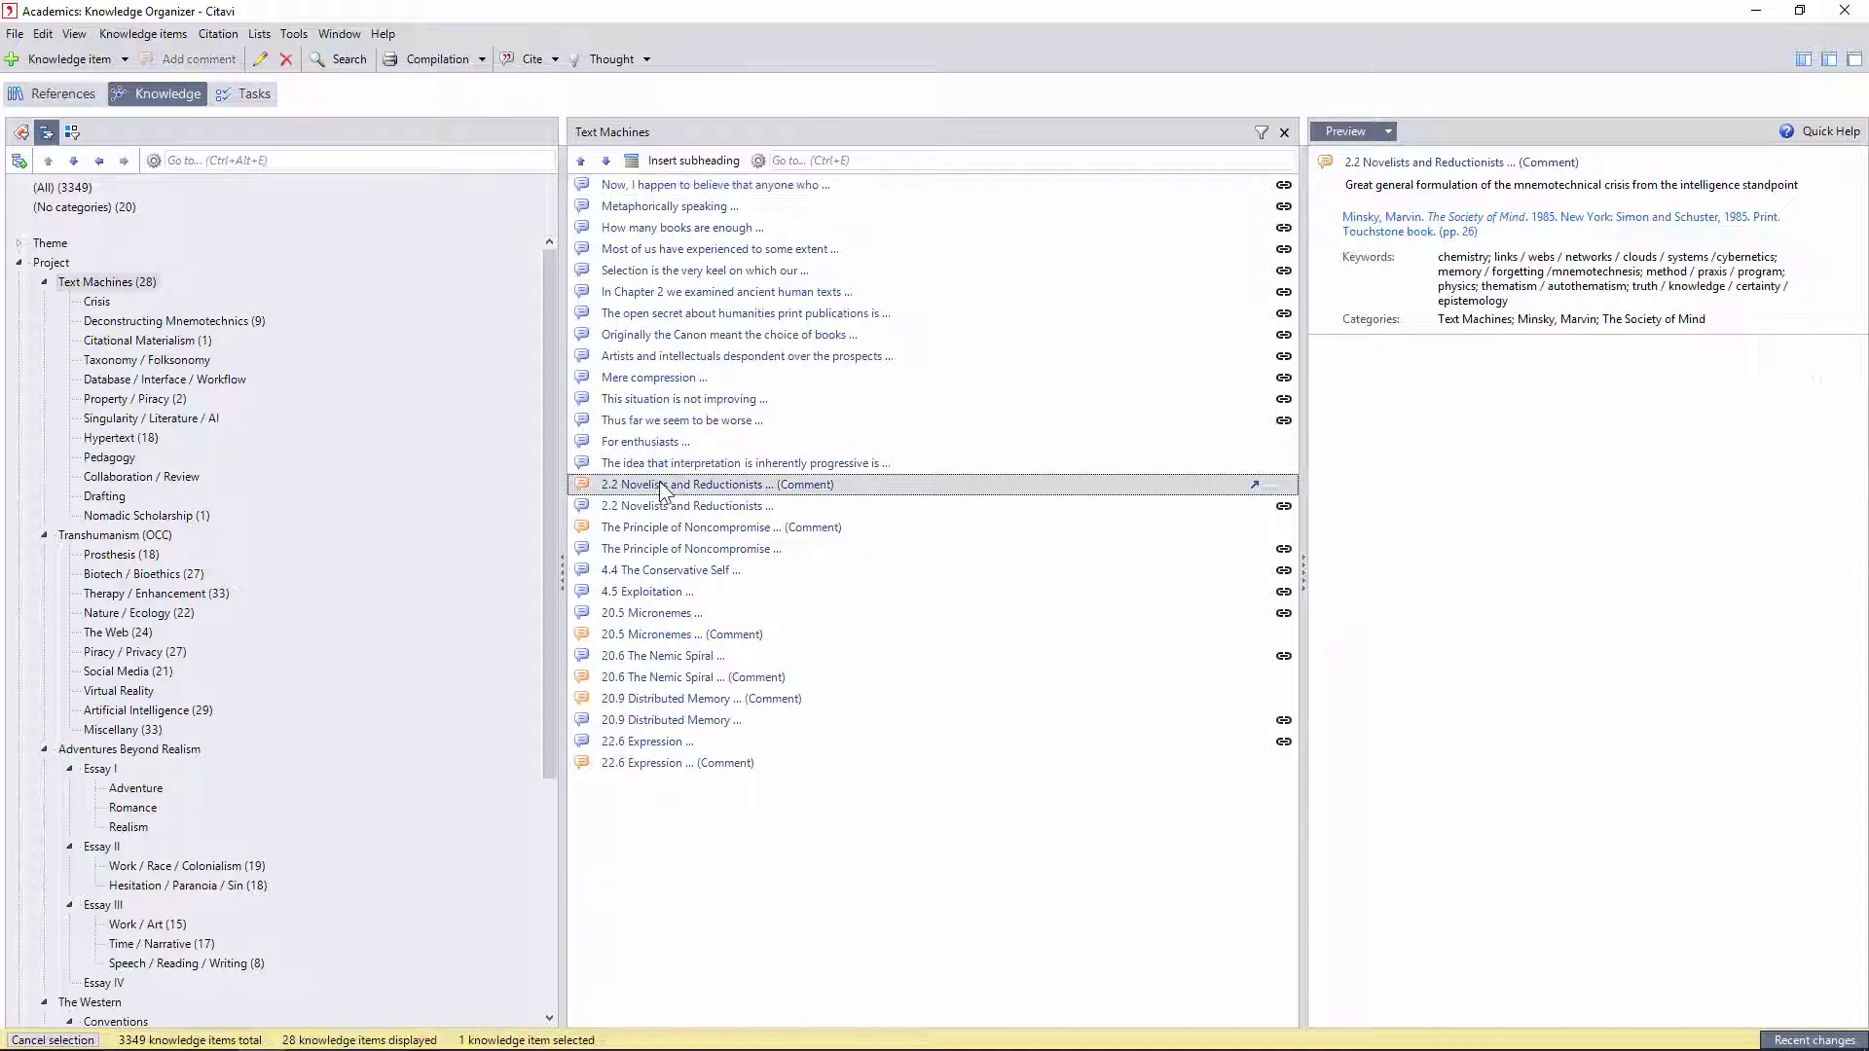
Browse Deconstructing Mnemotechnics, Transhumanism (OCC), Prosthesis, Biotech and Therapy / Enhancement items, previewing two
{"action": "left_click", "coordinate": [101, 322]}
{"action": "left_click", "coordinate": [127, 535]}
{"action": "scroll", "coordinate": [138, 555], "scroll_direction": "down", "scroll_amount": 1}
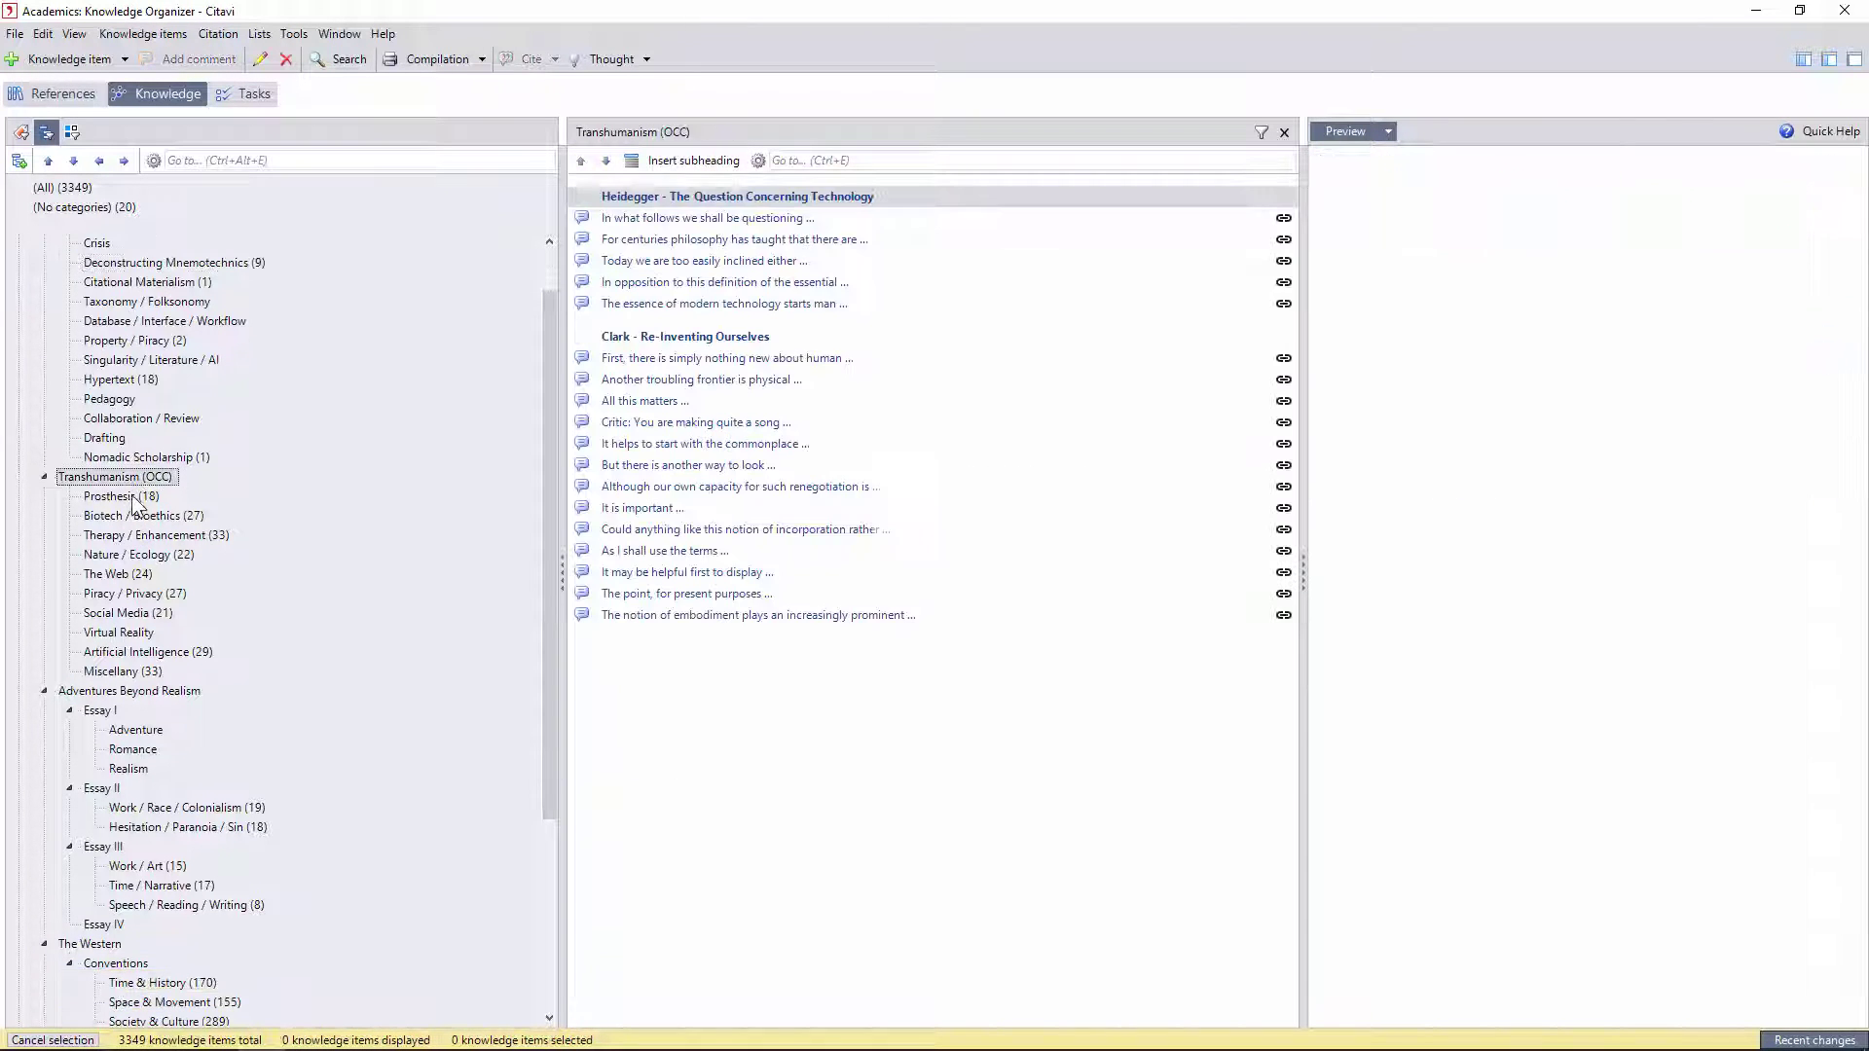
{"action": "left_click", "coordinate": [121, 497]}
{"action": "left_click", "coordinate": [130, 517]}
{"action": "left_click", "coordinate": [141, 535]}
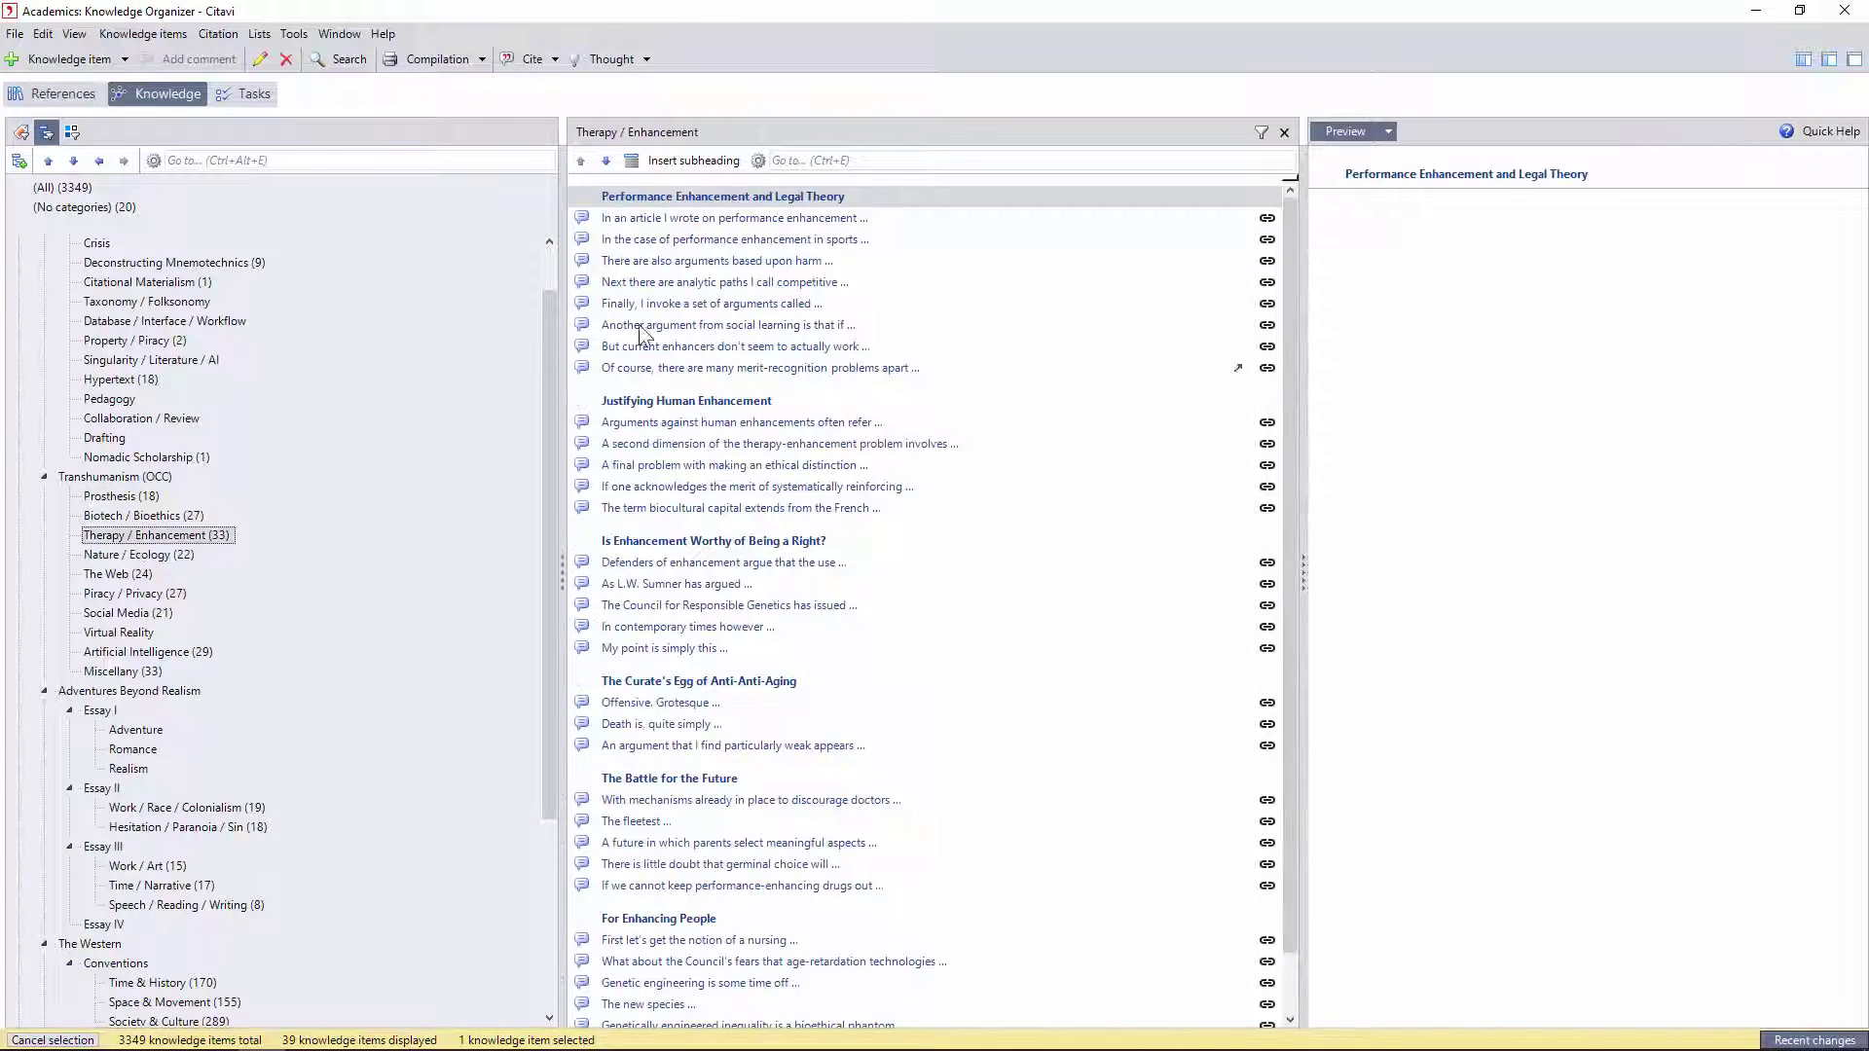
{"action": "left_click", "coordinate": [689, 223]}
{"action": "left_click", "coordinate": [689, 240]}
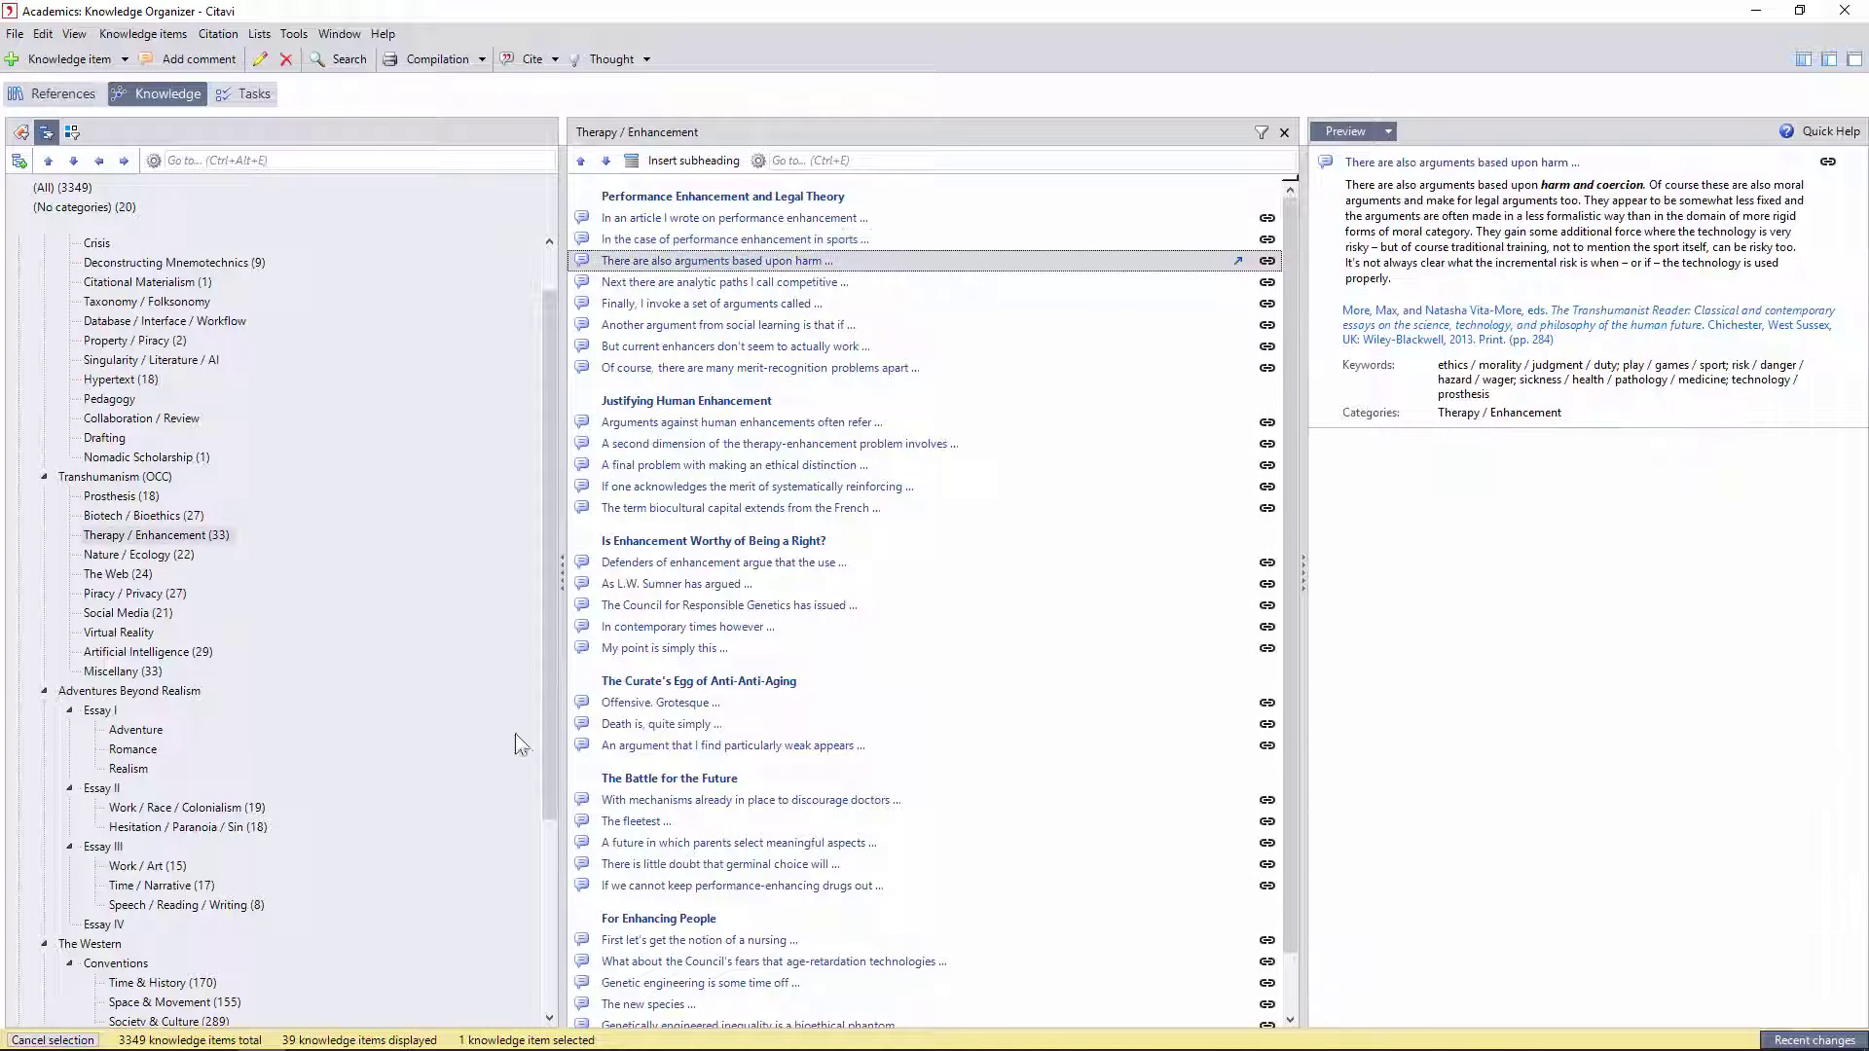
Browse Nature / Ecology, The Web, Piracy / Privacy, Virtual Reality, Artificial Intelligence and Miscellany items
{"action": "left_click", "coordinate": [136, 557]}
{"action": "left_click", "coordinate": [136, 574]}
{"action": "left_click", "coordinate": [131, 596]}
{"action": "left_click", "coordinate": [131, 633]}
{"action": "left_click", "coordinate": [137, 656]}
{"action": "left_click", "coordinate": [144, 672]}
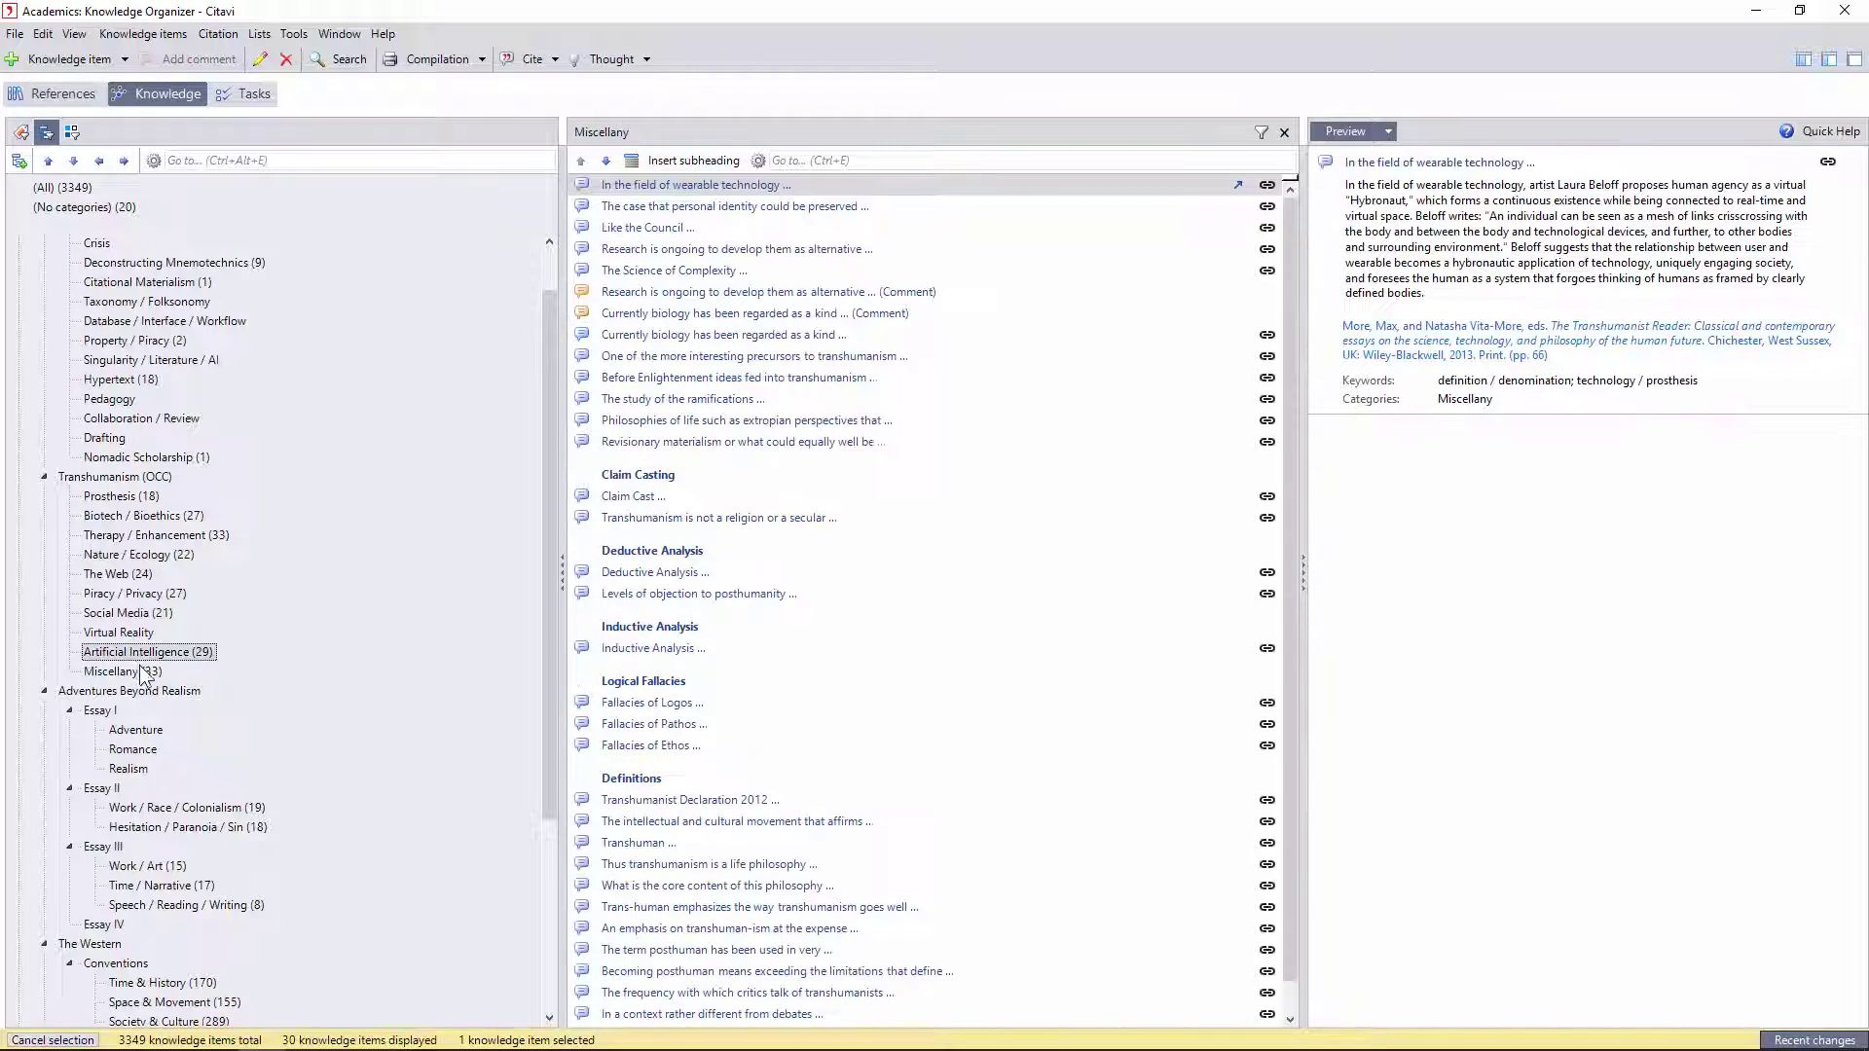
{"action": "scroll", "coordinate": [146, 596], "scroll_direction": "down", "scroll_amount": 3}
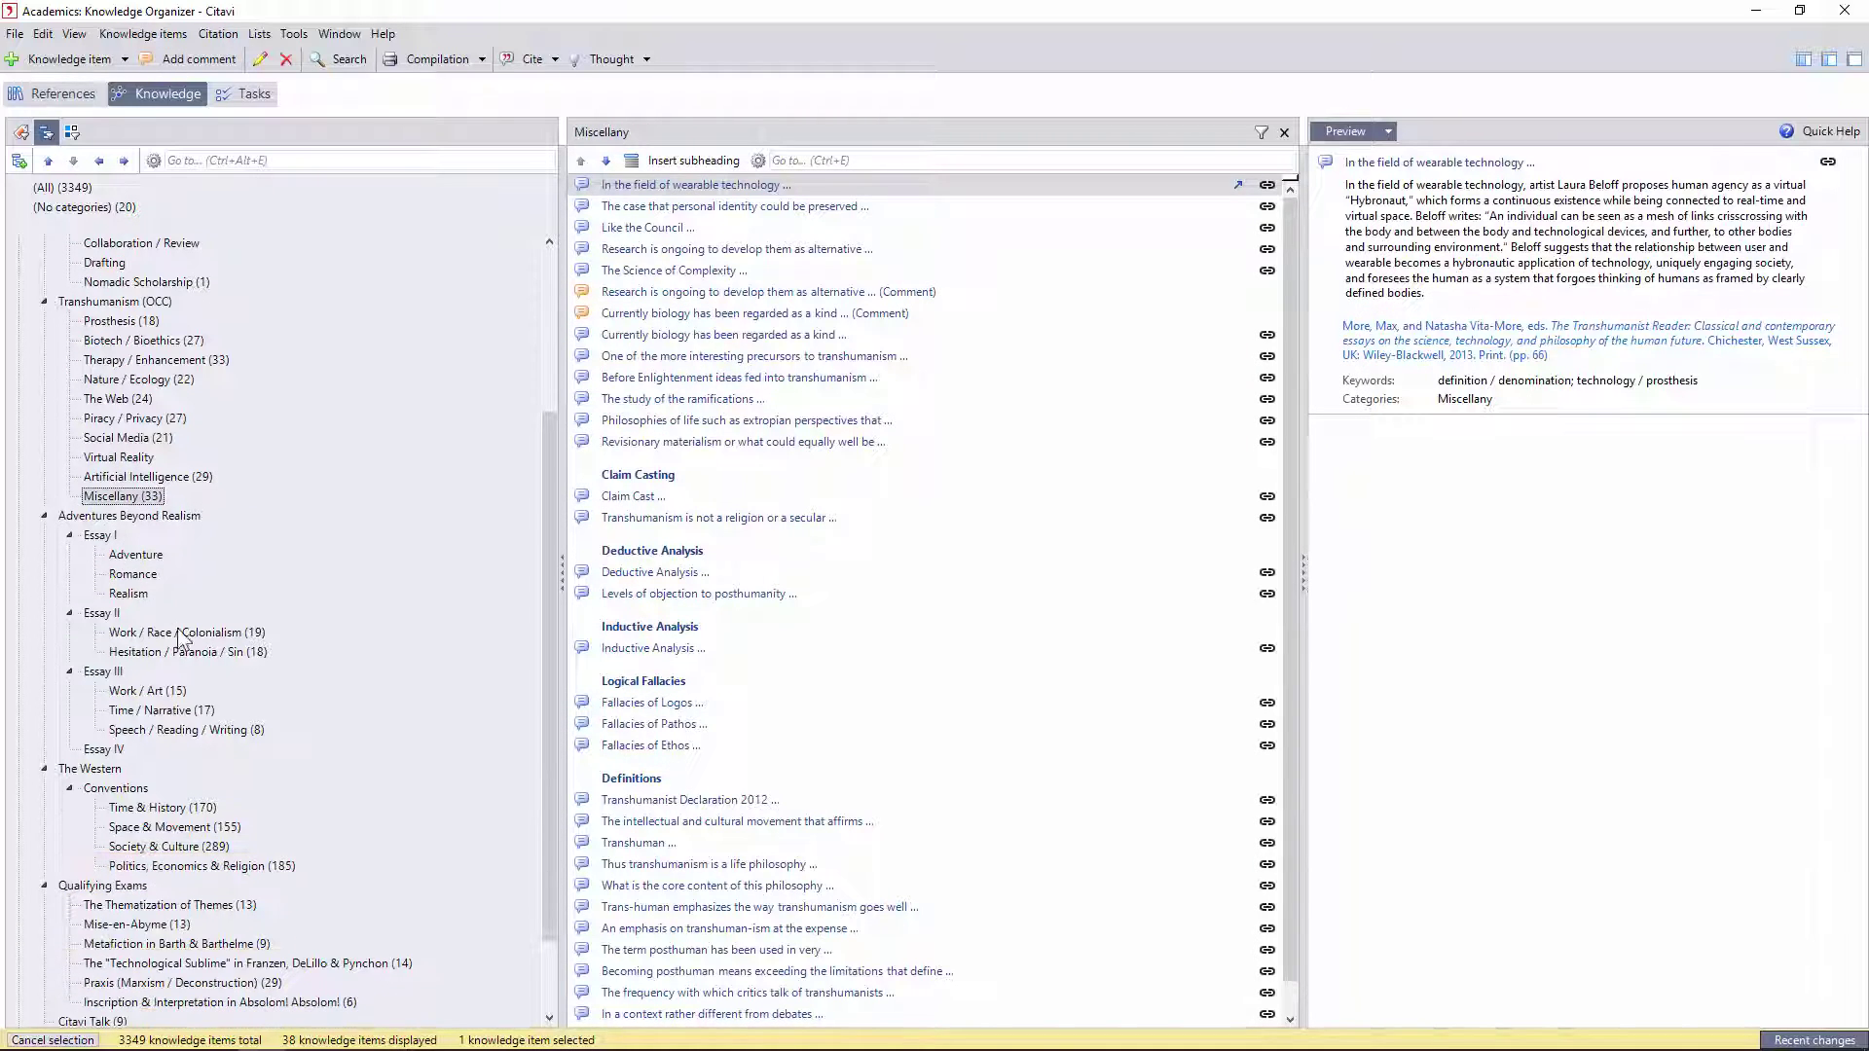
Browse Work / Race / Colonialism, Hesitation / Paranoia / Sin, Time / Narrative, Speech / Reading / Writing and Time & History
{"action": "left_click", "coordinate": [189, 631]}
{"action": "left_click", "coordinate": [144, 652]}
{"action": "left_click", "coordinate": [151, 711]}
{"action": "left_click", "coordinate": [160, 730]}
{"action": "scroll", "coordinate": [160, 759], "scroll_direction": "down", "scroll_amount": 2}
{"action": "left_click", "coordinate": [161, 710]}
{"action": "scroll", "coordinate": [662, 633], "scroll_direction": "down", "scroll_amount": 10}
Preview Time & History items (Clock 1, grave scene, a Searchers still), then view Politics, Economics & Religion
{"action": "scroll", "coordinate": [663, 634], "scroll_direction": "down", "scroll_amount": 5}
{"action": "left_click", "coordinate": [623, 496]}
{"action": "scroll", "coordinate": [623, 496], "scroll_direction": "up", "scroll_amount": 3}
{"action": "left_click", "coordinate": [638, 379]}
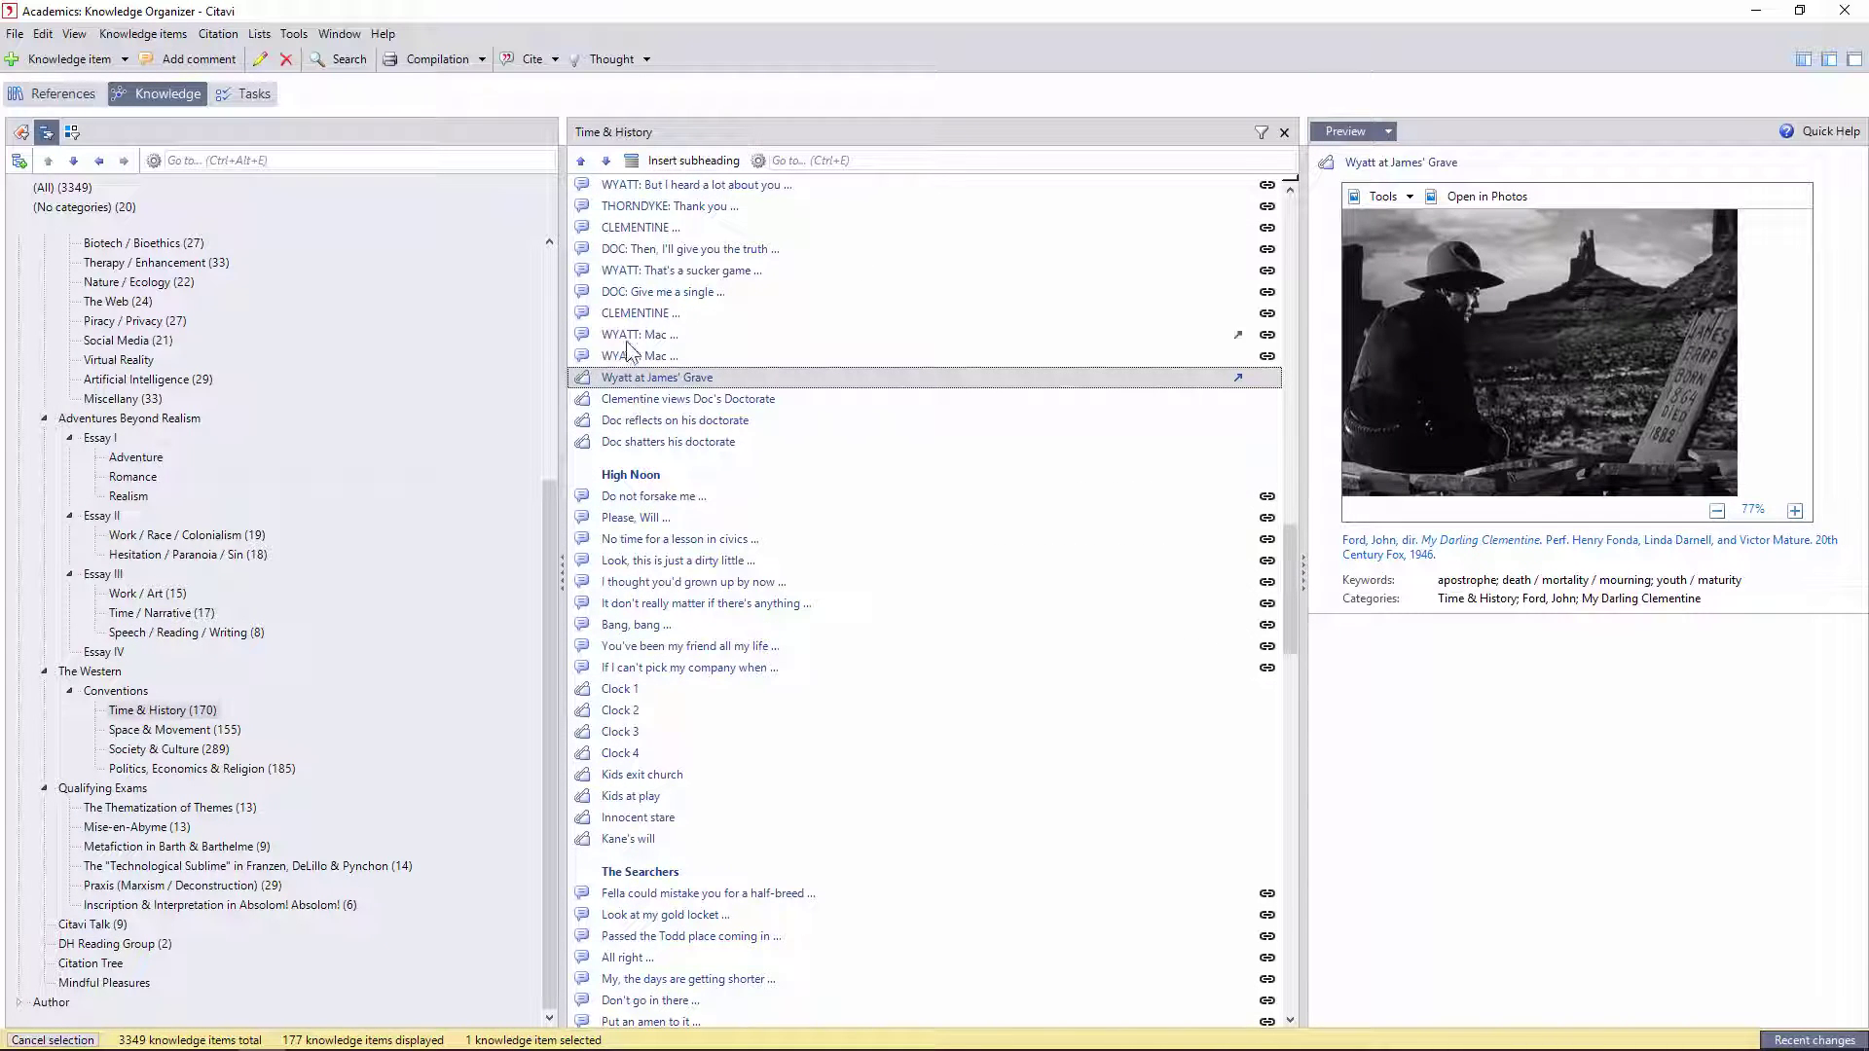
{"action": "left_click", "coordinate": [628, 357]}
Expand Author, an author's entry, and The Origin of German Tragic Drama
{"action": "scroll", "coordinate": [599, 606], "scroll_direction": "down", "scroll_amount": 9}
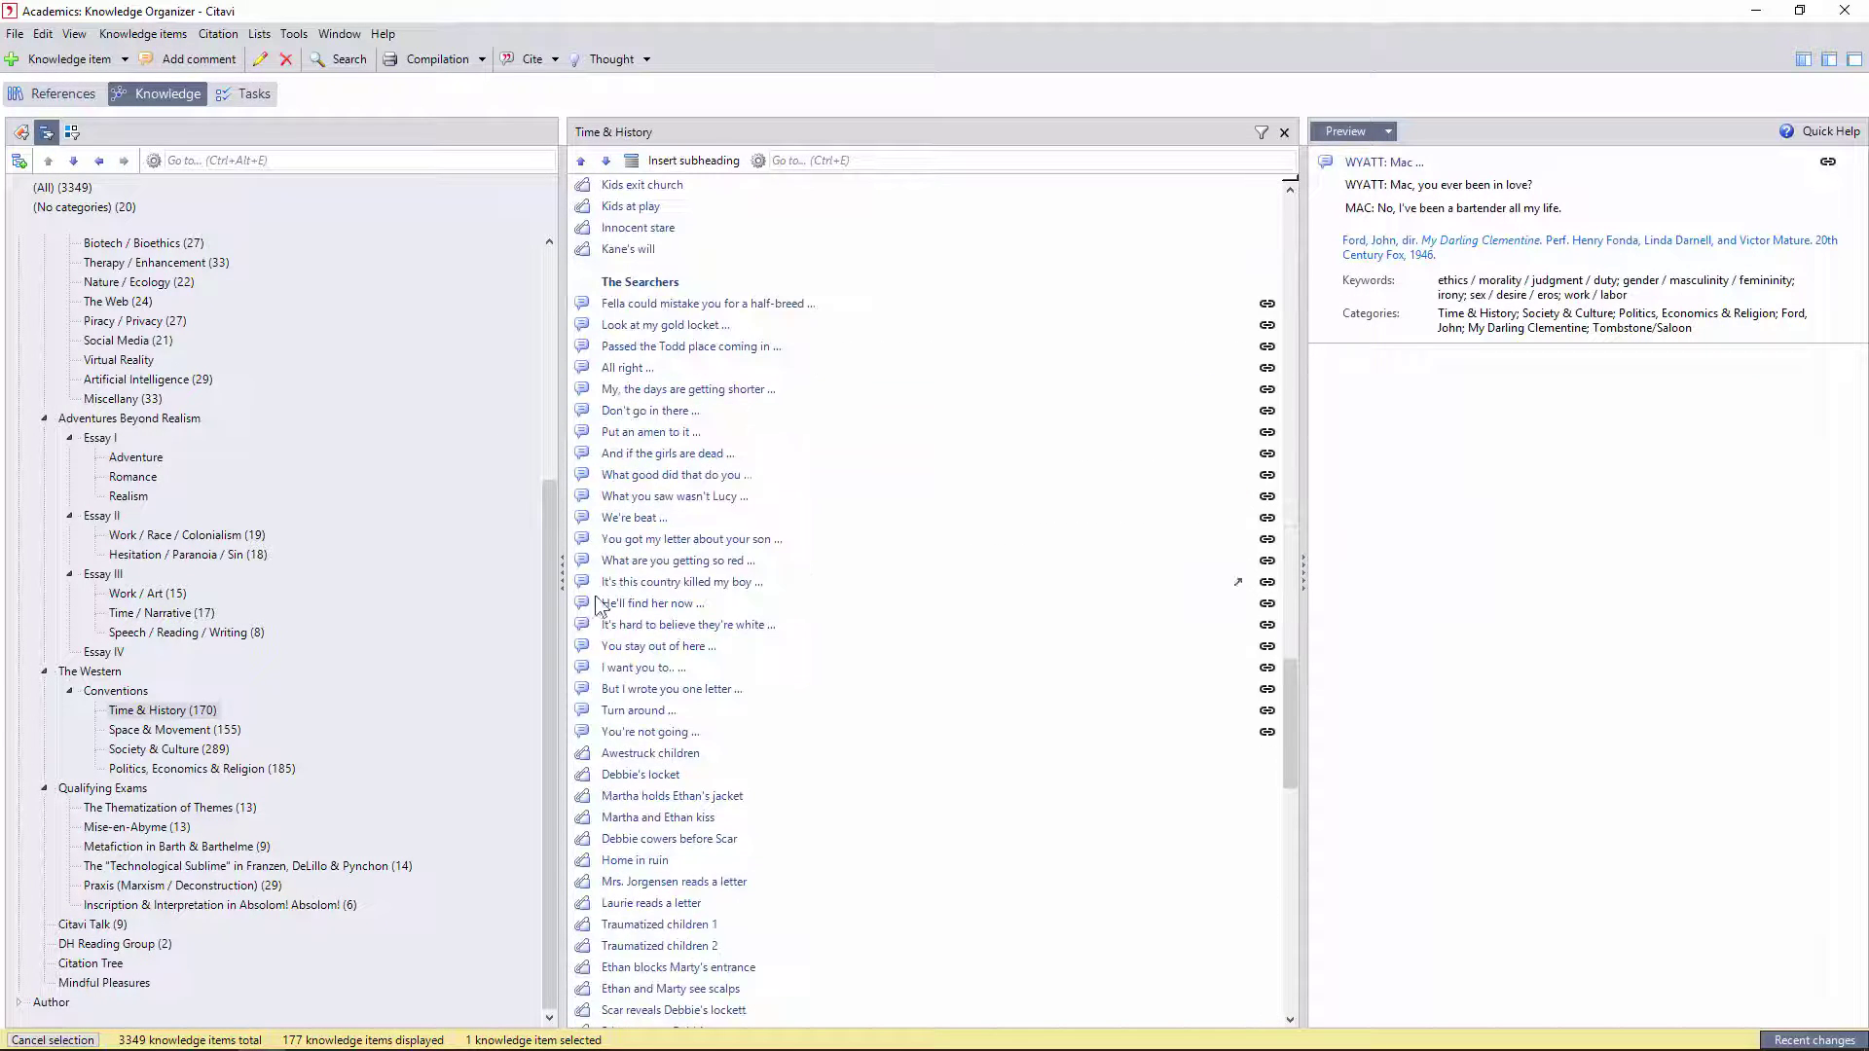
{"action": "left_click", "coordinate": [628, 799]}
{"action": "left_click", "coordinate": [219, 769]}
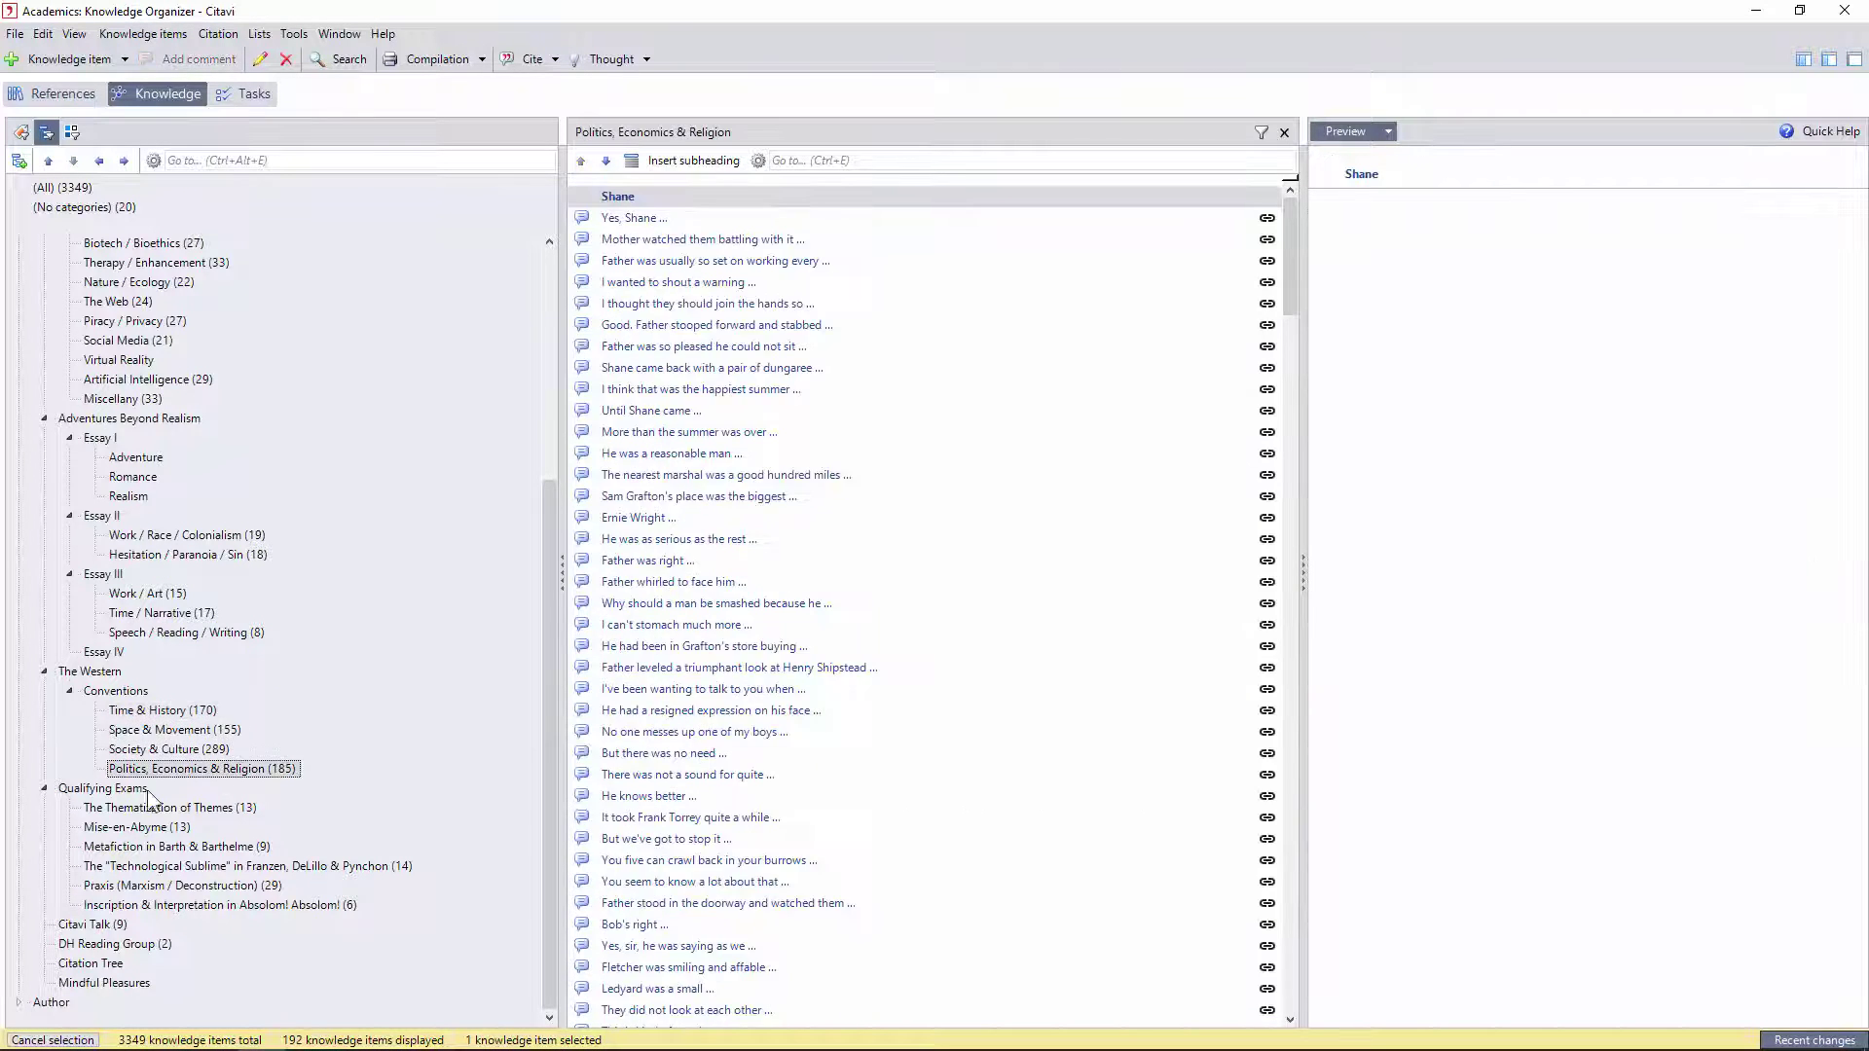
{"action": "double_click", "coordinate": [51, 1002]}
{"action": "scroll", "coordinate": [66, 365], "scroll_direction": "down", "scroll_amount": 3}
{"action": "left_click", "coordinate": [45, 495]}
{"action": "left_click", "coordinate": [69, 515]}
Expand Selected Writings and view the Author as Producer and Paralipomena to the Concept of History items
{"action": "left_click", "coordinate": [70, 574]}
{"action": "left_click", "coordinate": [181, 670]}
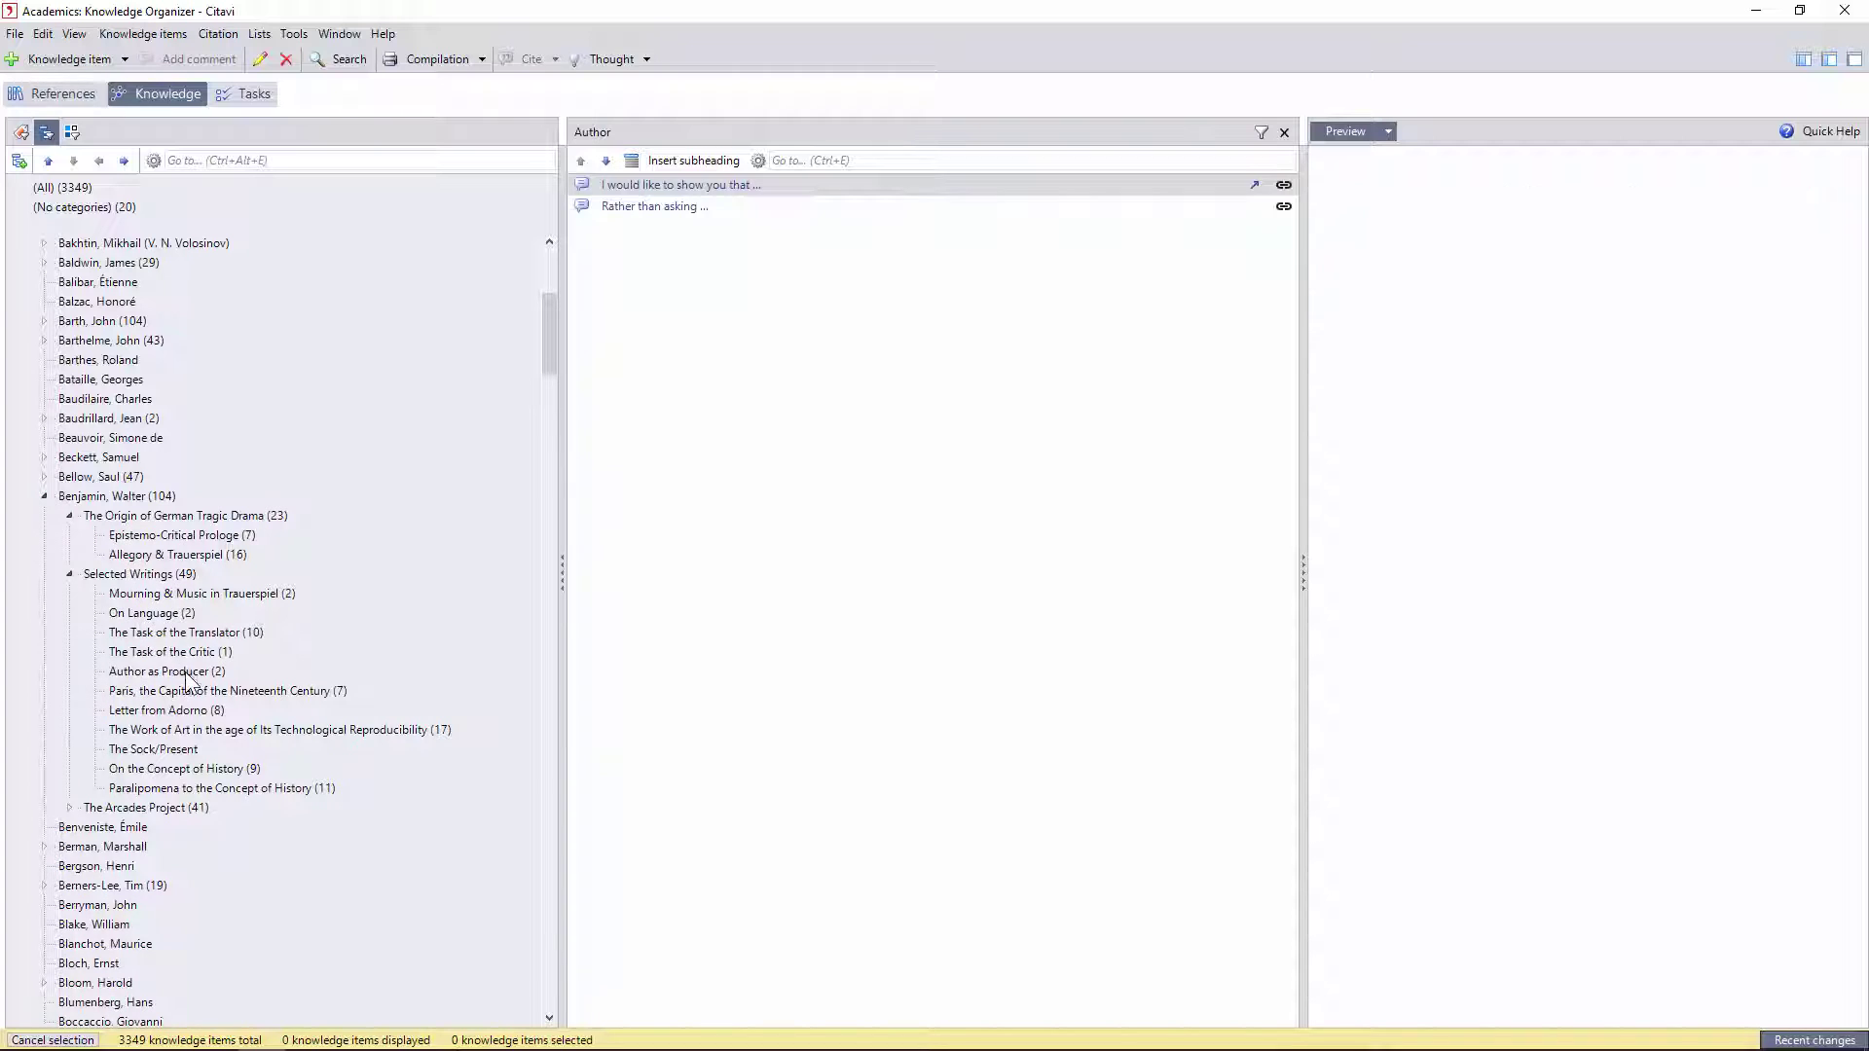
{"action": "left_click", "coordinate": [191, 789]}
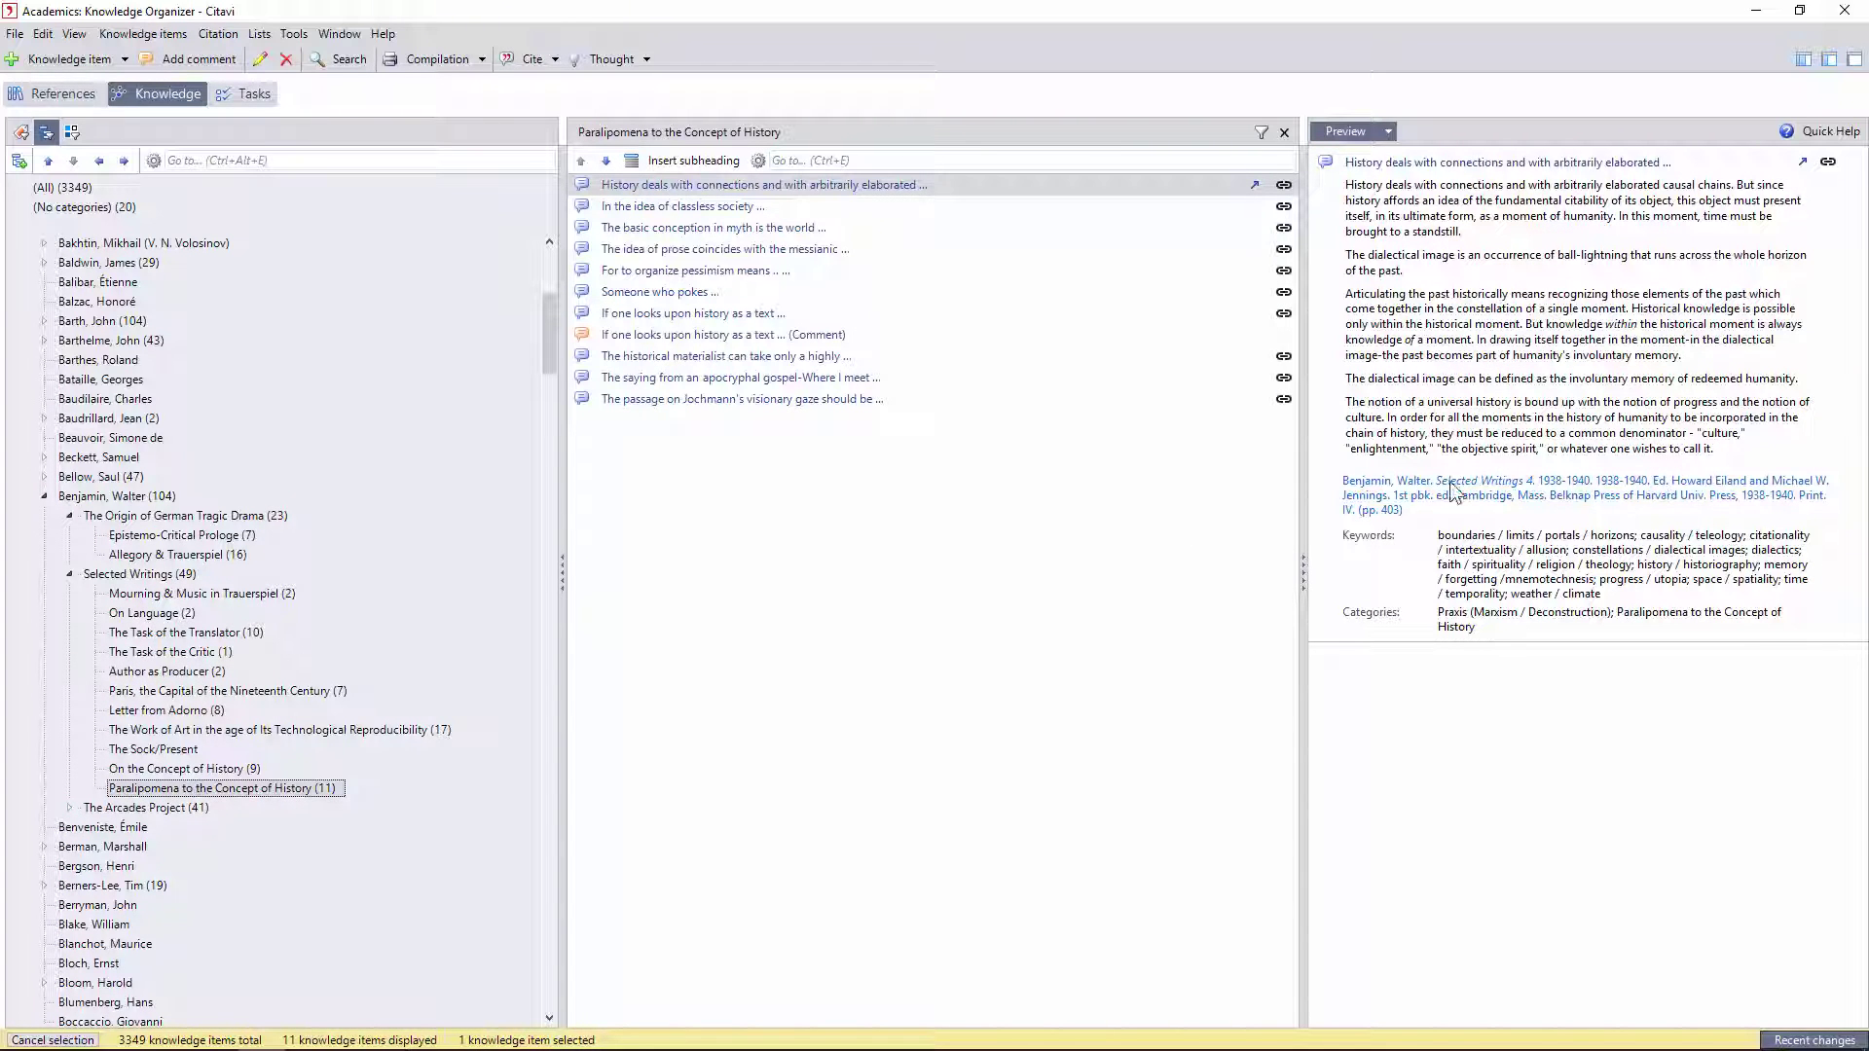
{"action": "scroll", "coordinate": [144, 820], "scroll_direction": "down", "scroll_amount": 20}
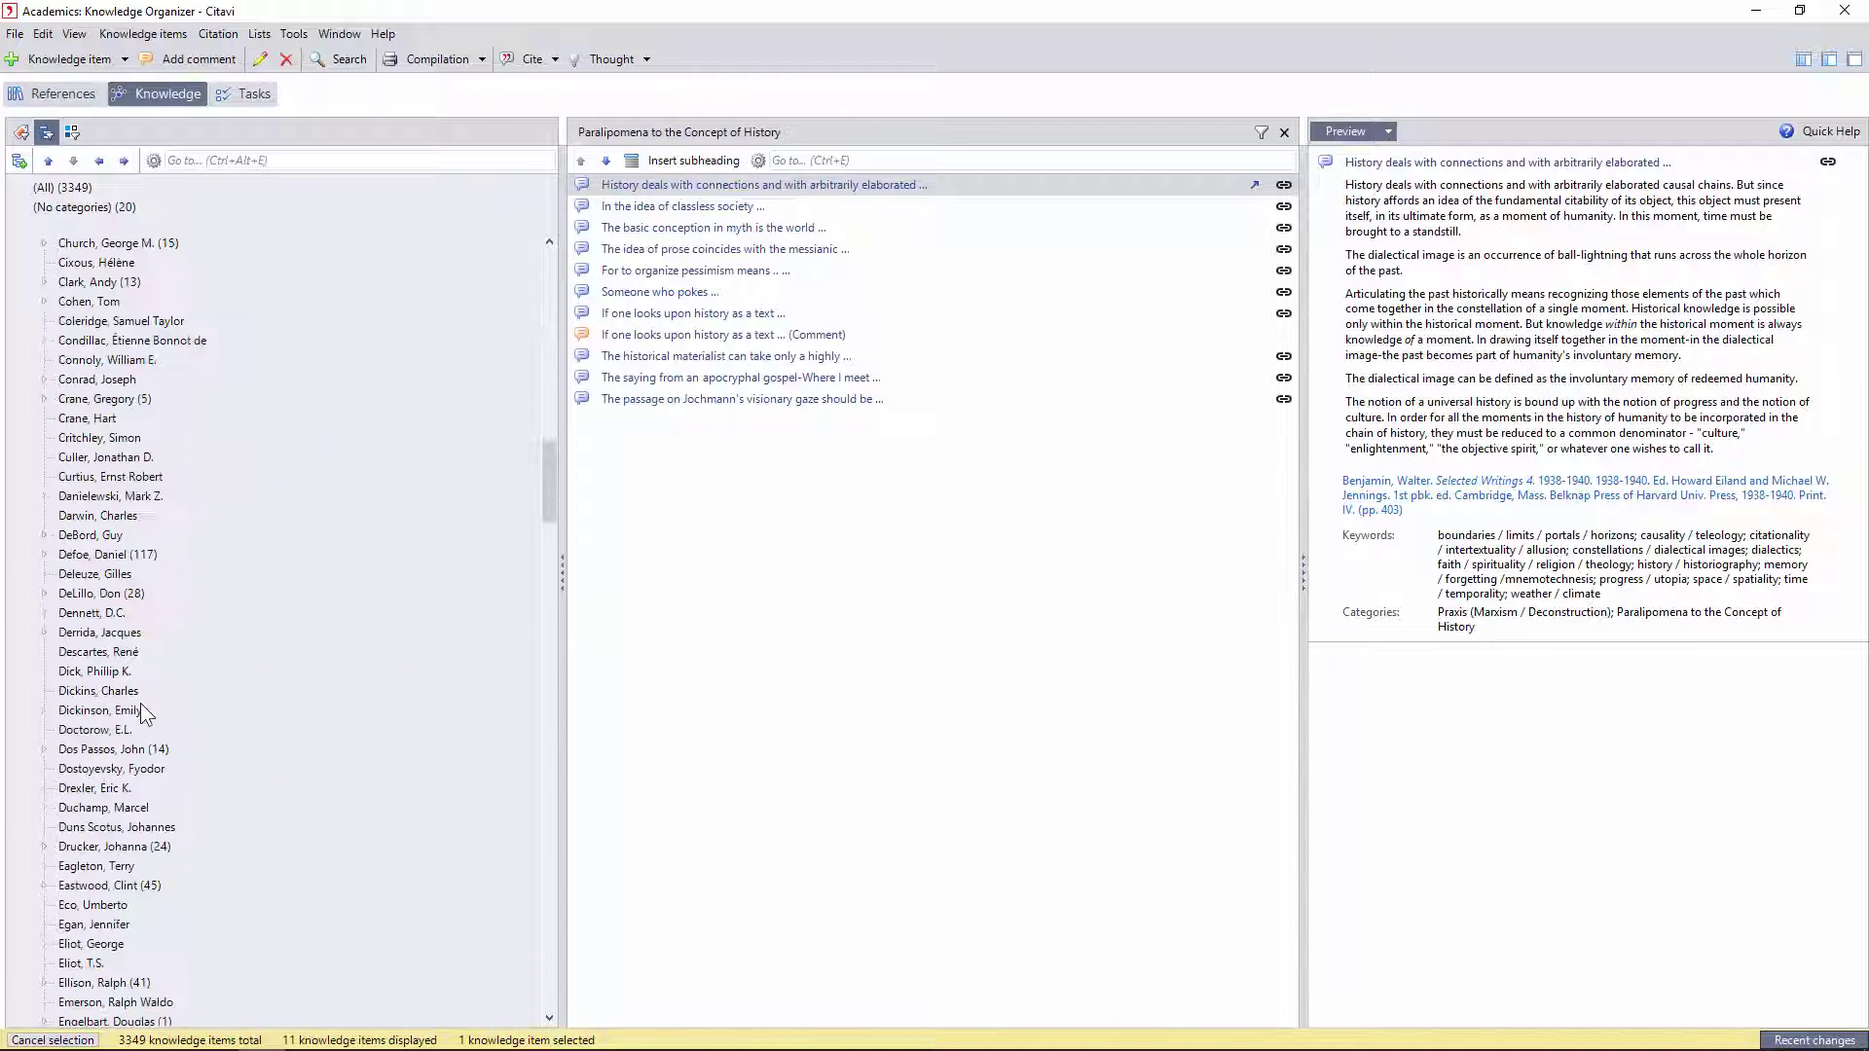
{"action": "scroll", "coordinate": [140, 703], "scroll_direction": "down", "scroll_amount": 20}
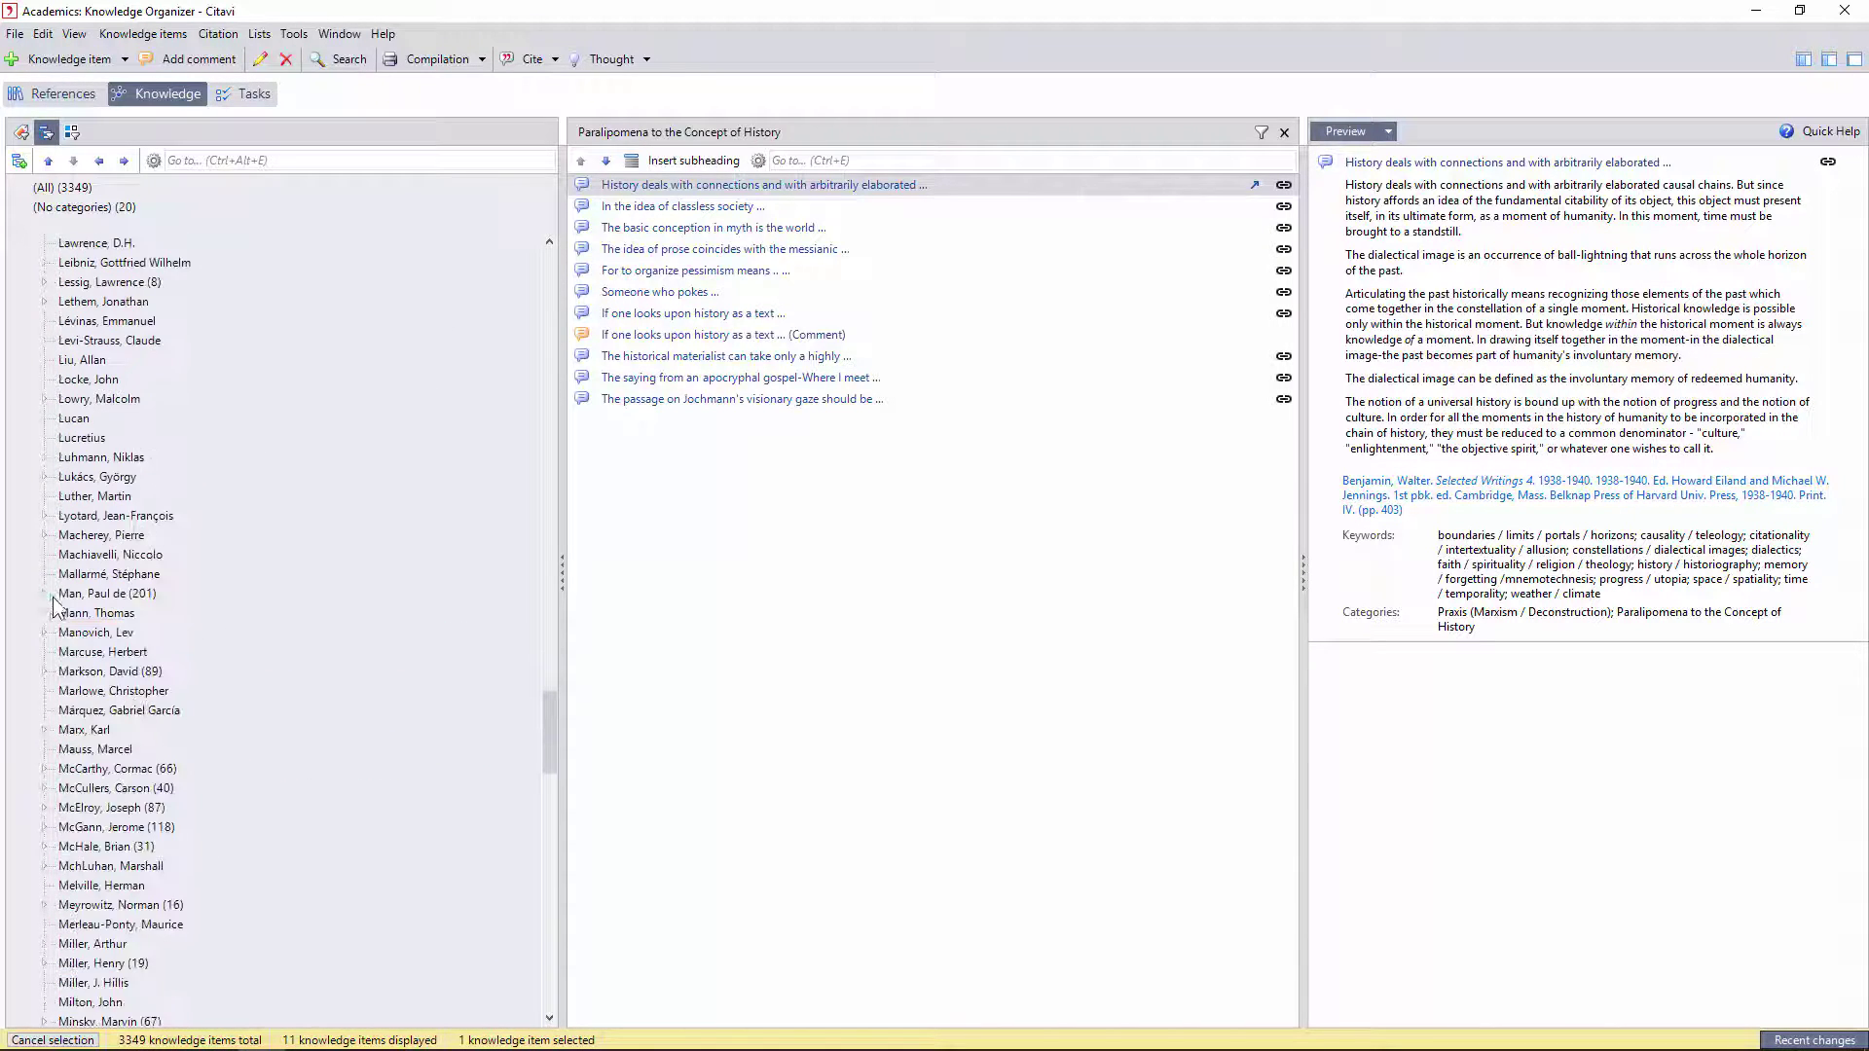
View Allegories of Reading's Deconstruction items, open a quote's source PDF, then collapse Allegories of Reading
{"action": "left_click", "coordinate": [70, 672]}
{"action": "left_click", "coordinate": [234, 691]}
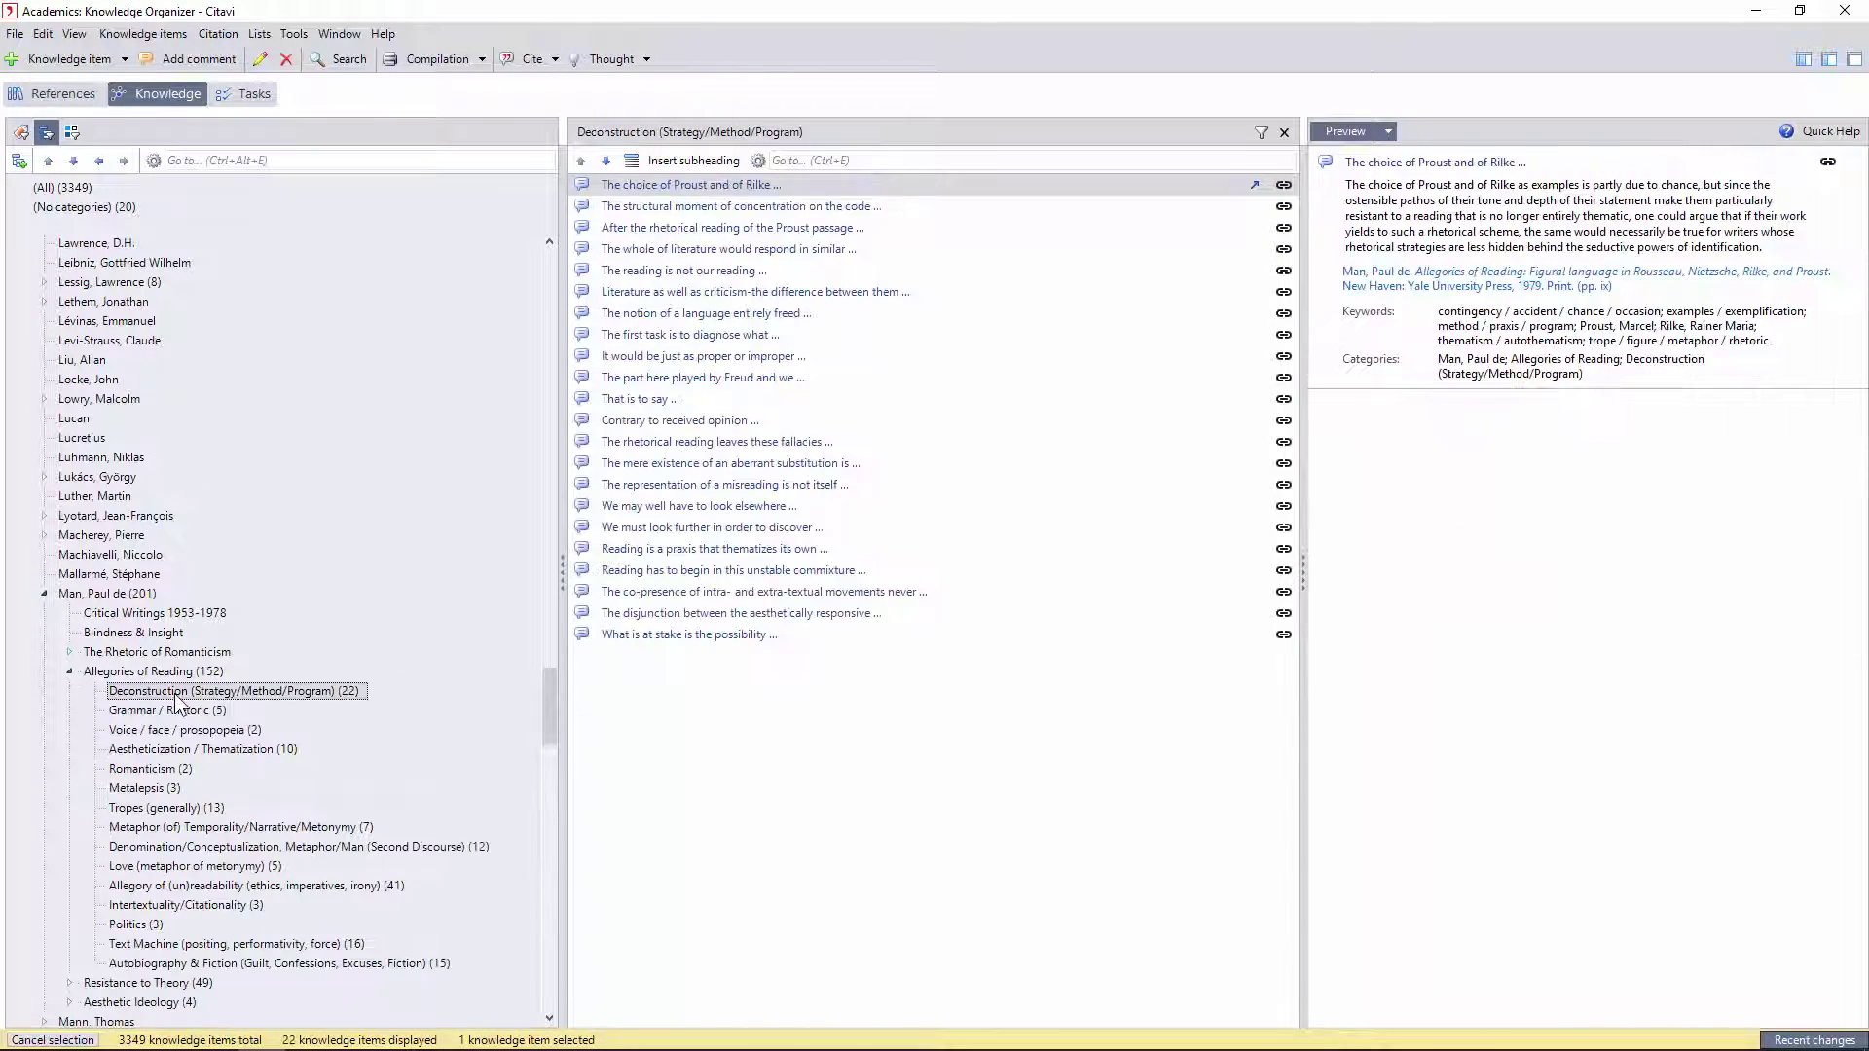
{"action": "left_click", "coordinate": [1283, 399]}
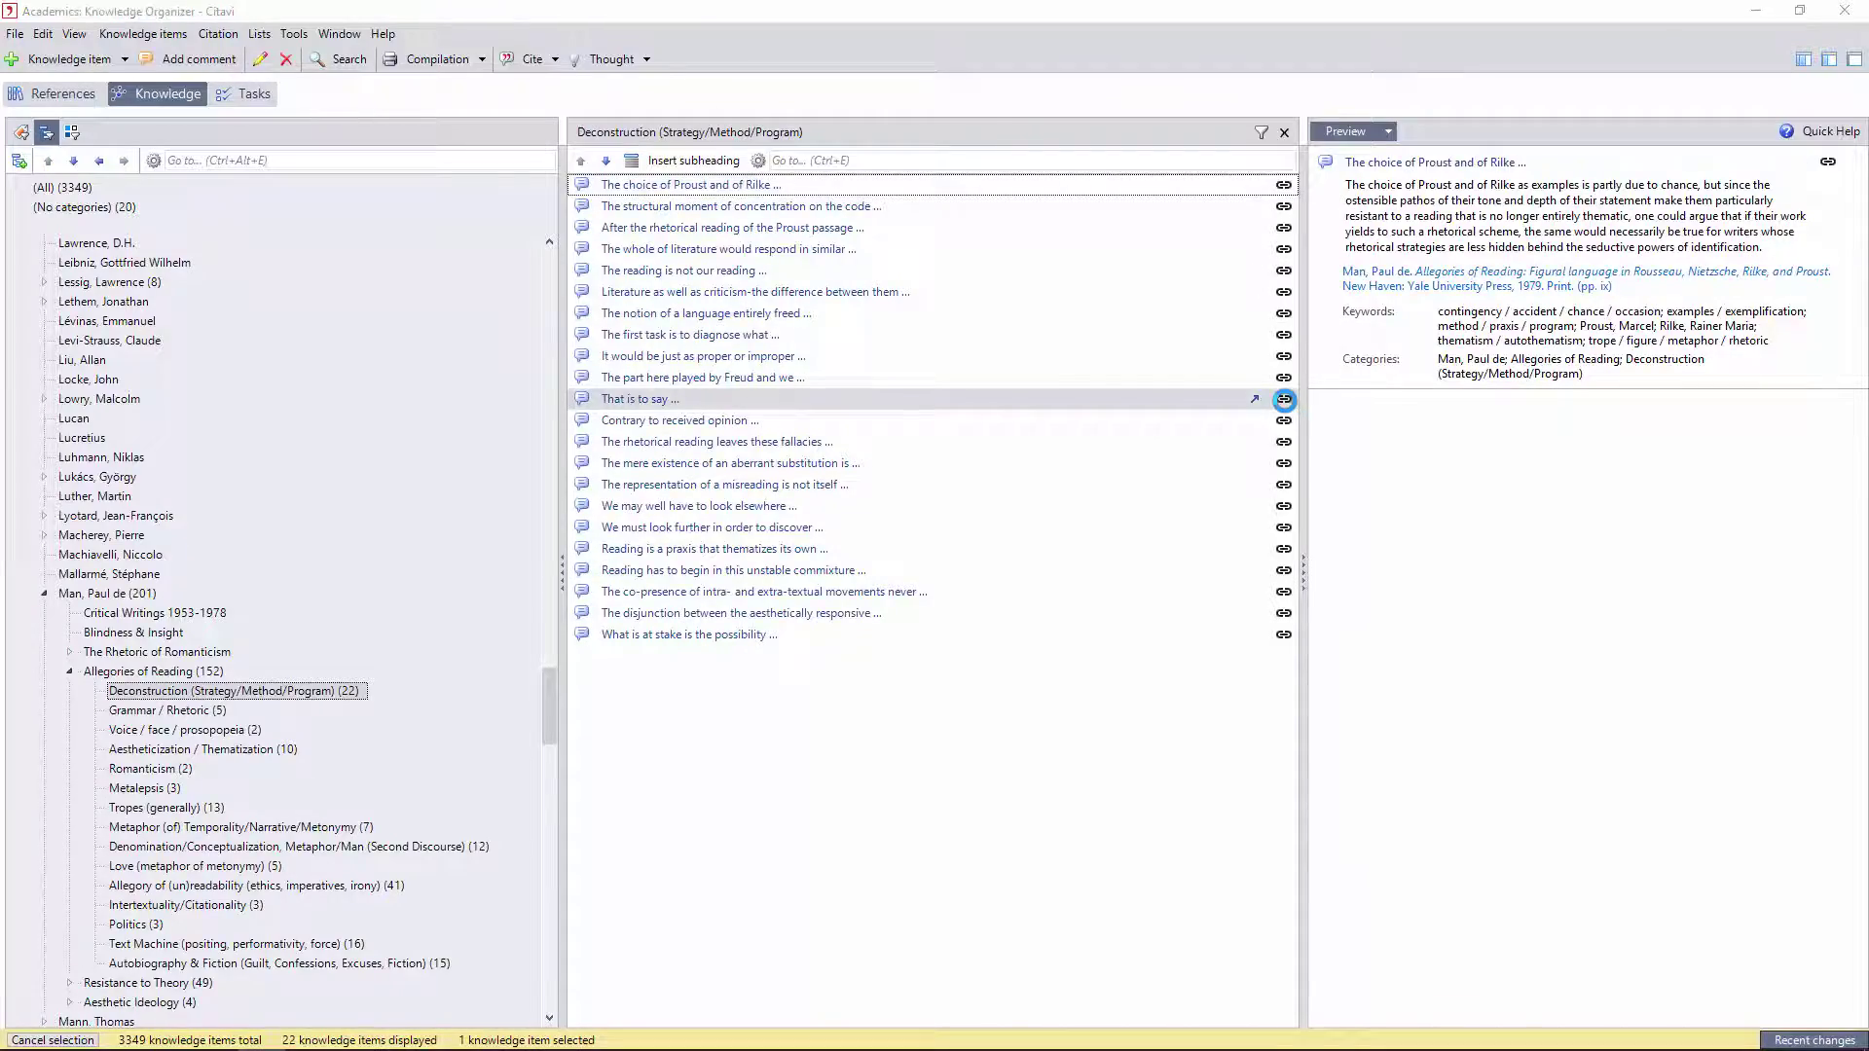
{"action": "key", "text": "alt+Tab"}
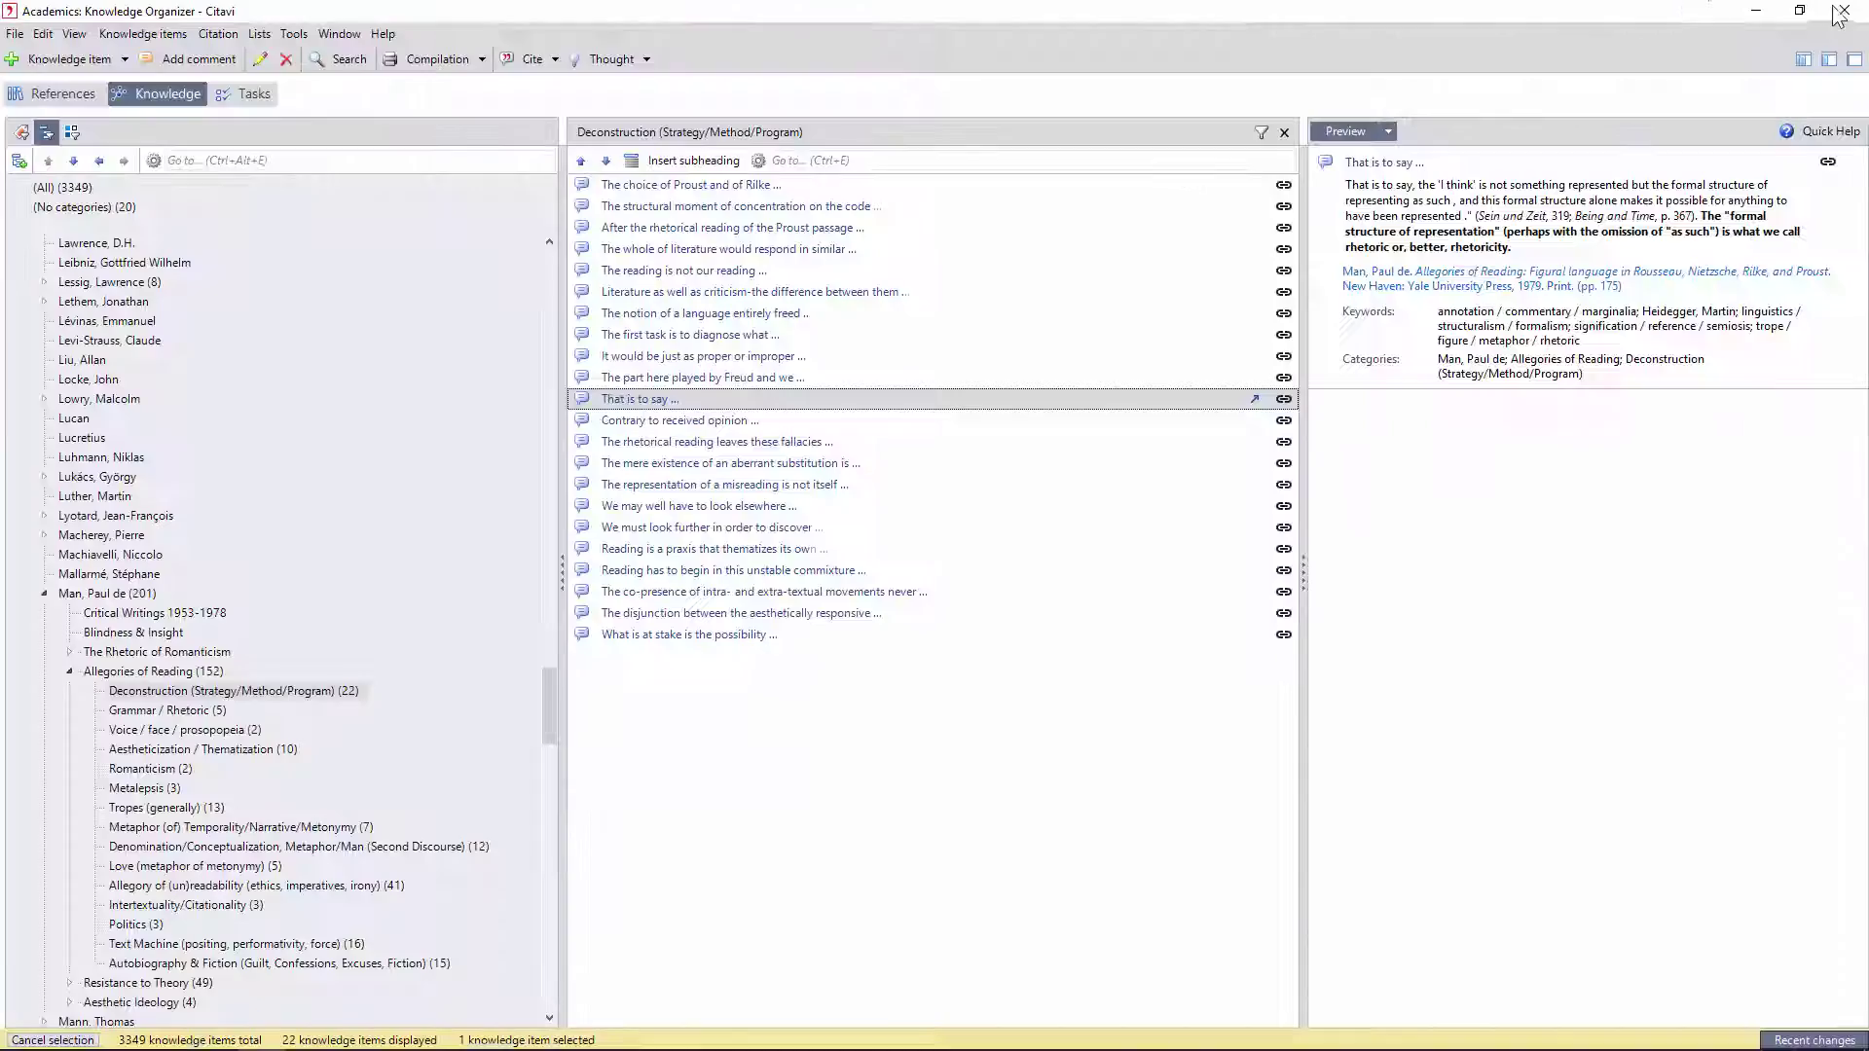
{"action": "left_click", "coordinate": [69, 672]}
Collapse the category tree, switch to keywords, and list the 59 absurdity / nonsense items
{"action": "key", "text": "Left"}
{"action": "key", "text": "Left"}
{"action": "key", "text": "Left"}
{"action": "key", "text": "Left"}
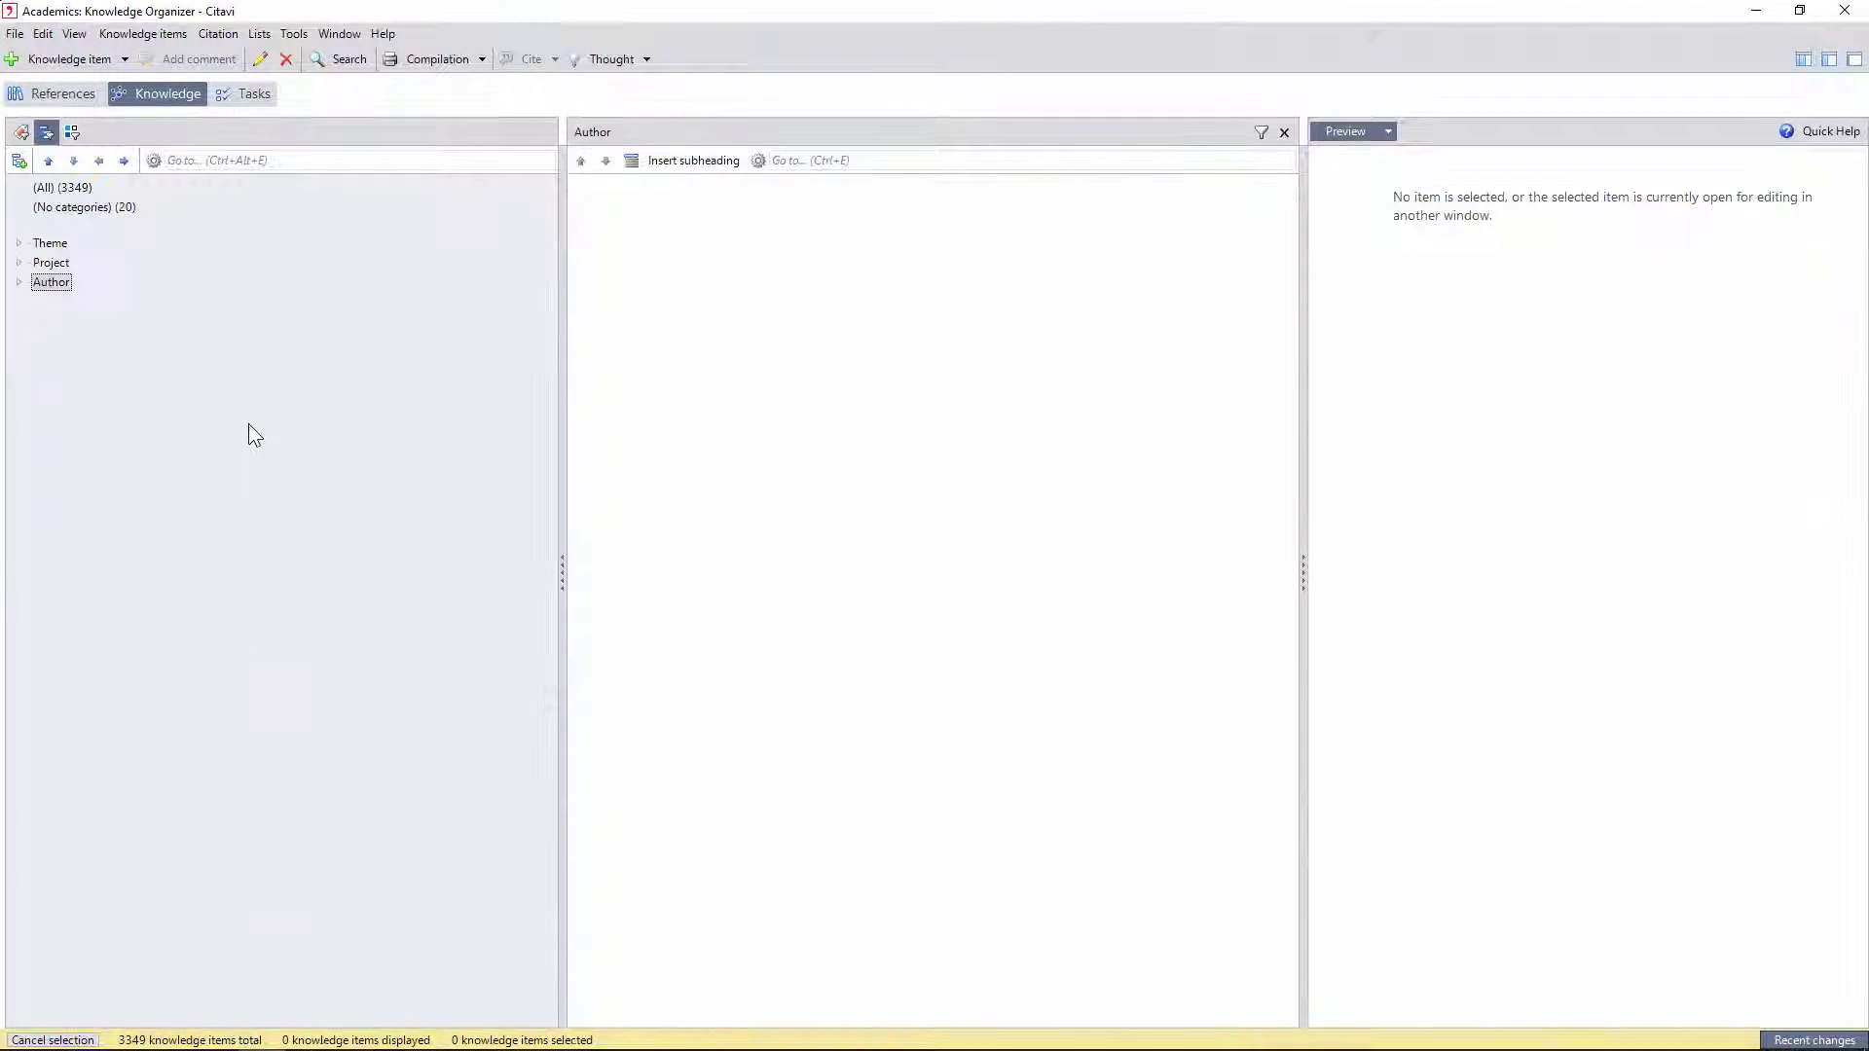
{"action": "left_click", "coordinate": [20, 132]}
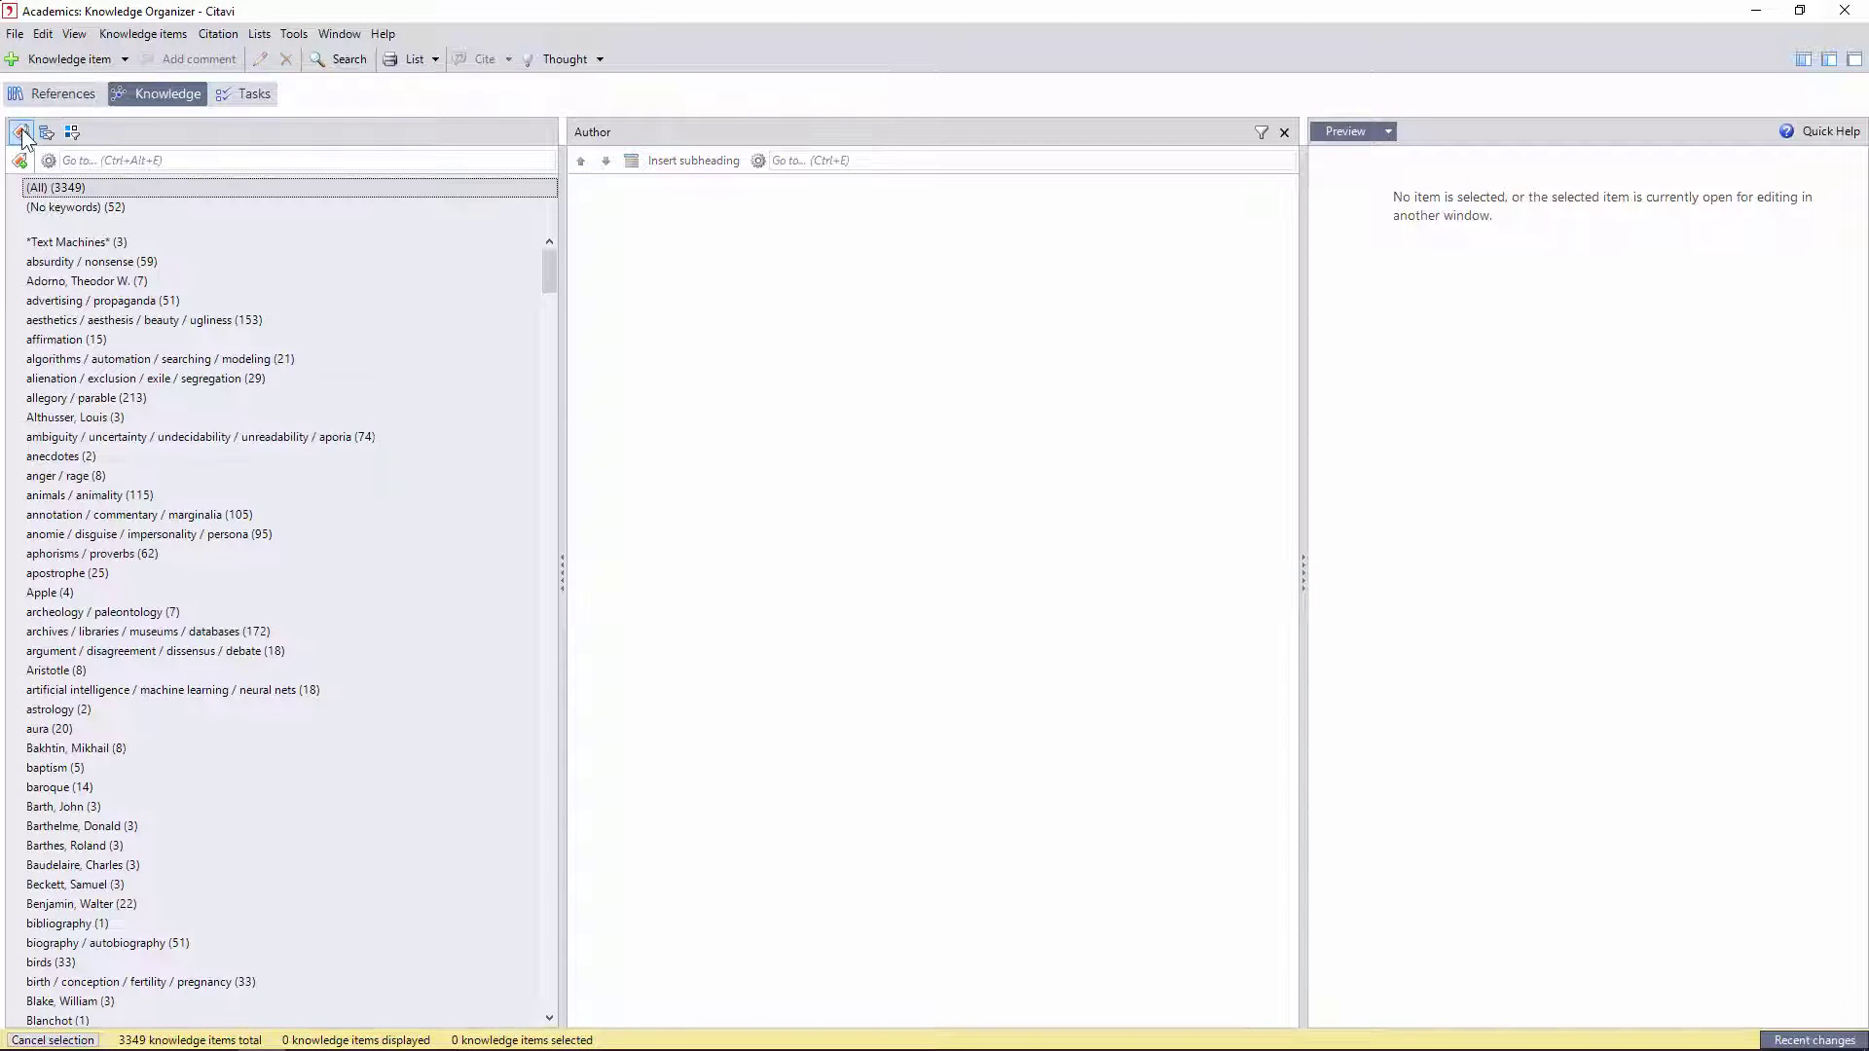
{"action": "left_click", "coordinate": [84, 208]}
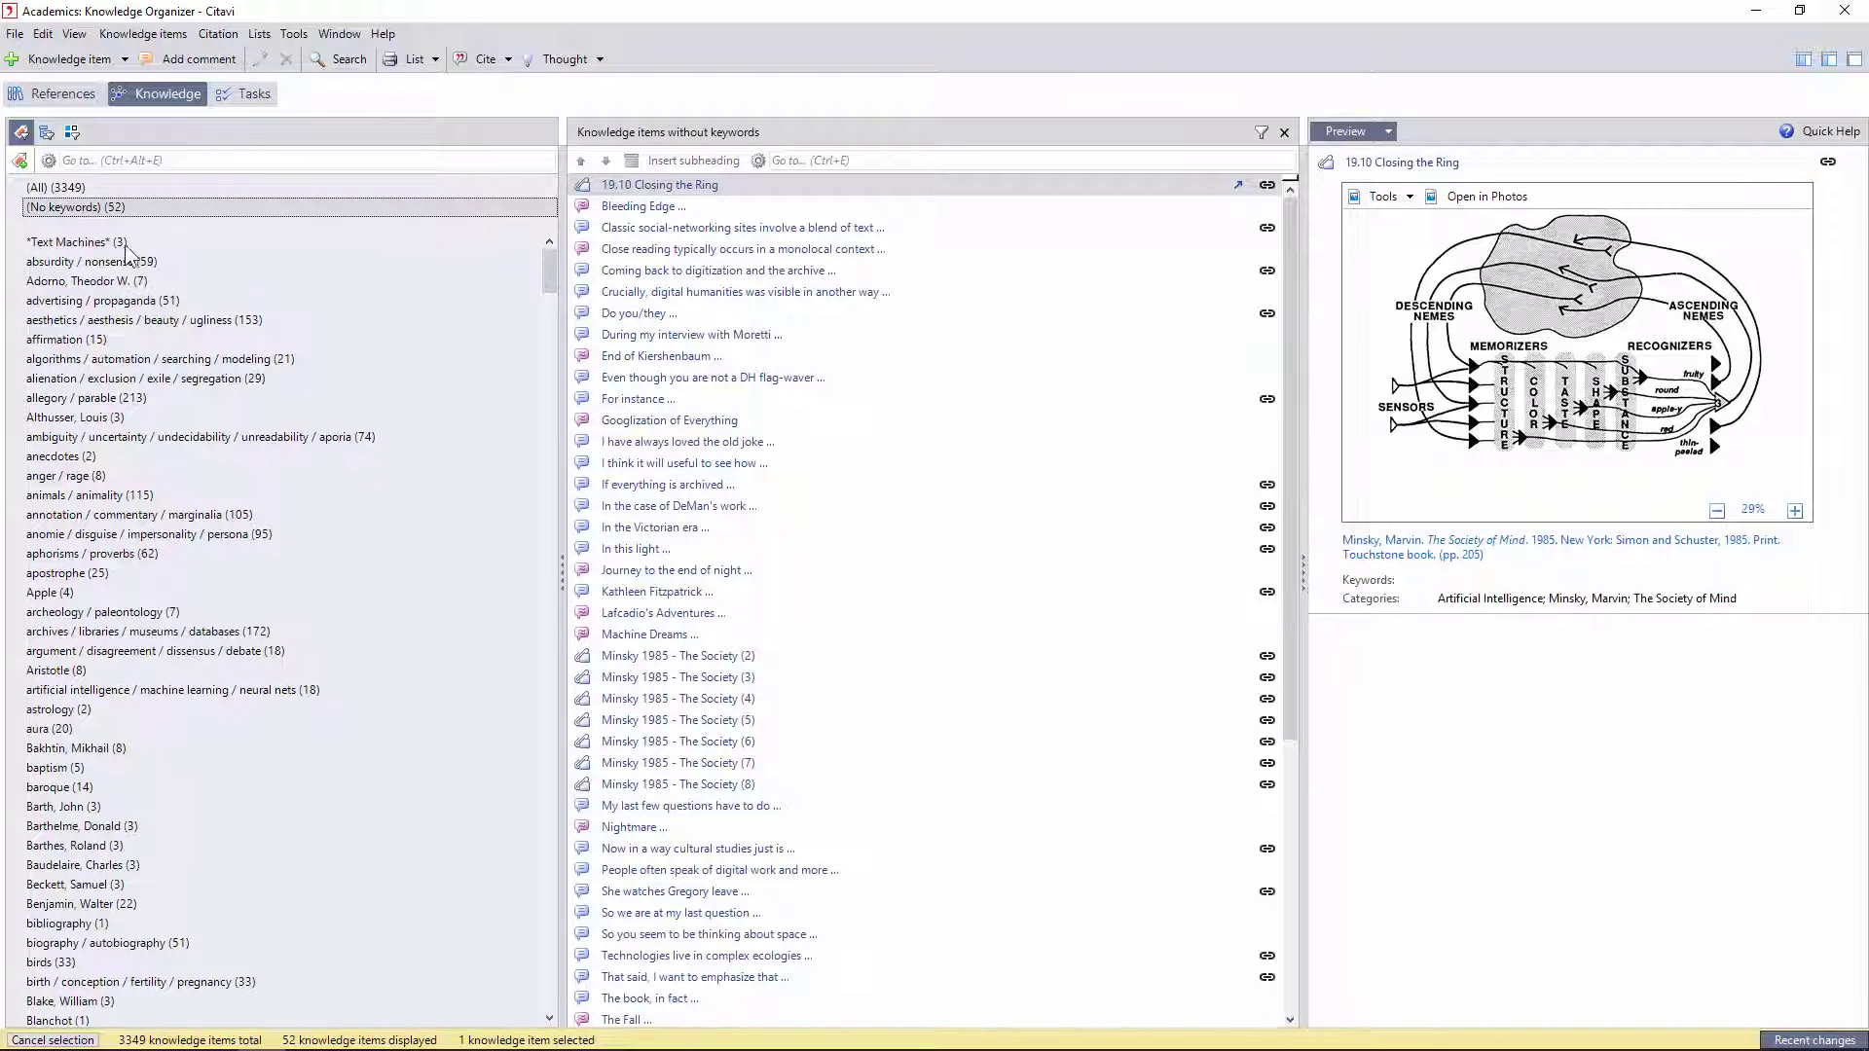
{"action": "left_click", "coordinate": [84, 262]}
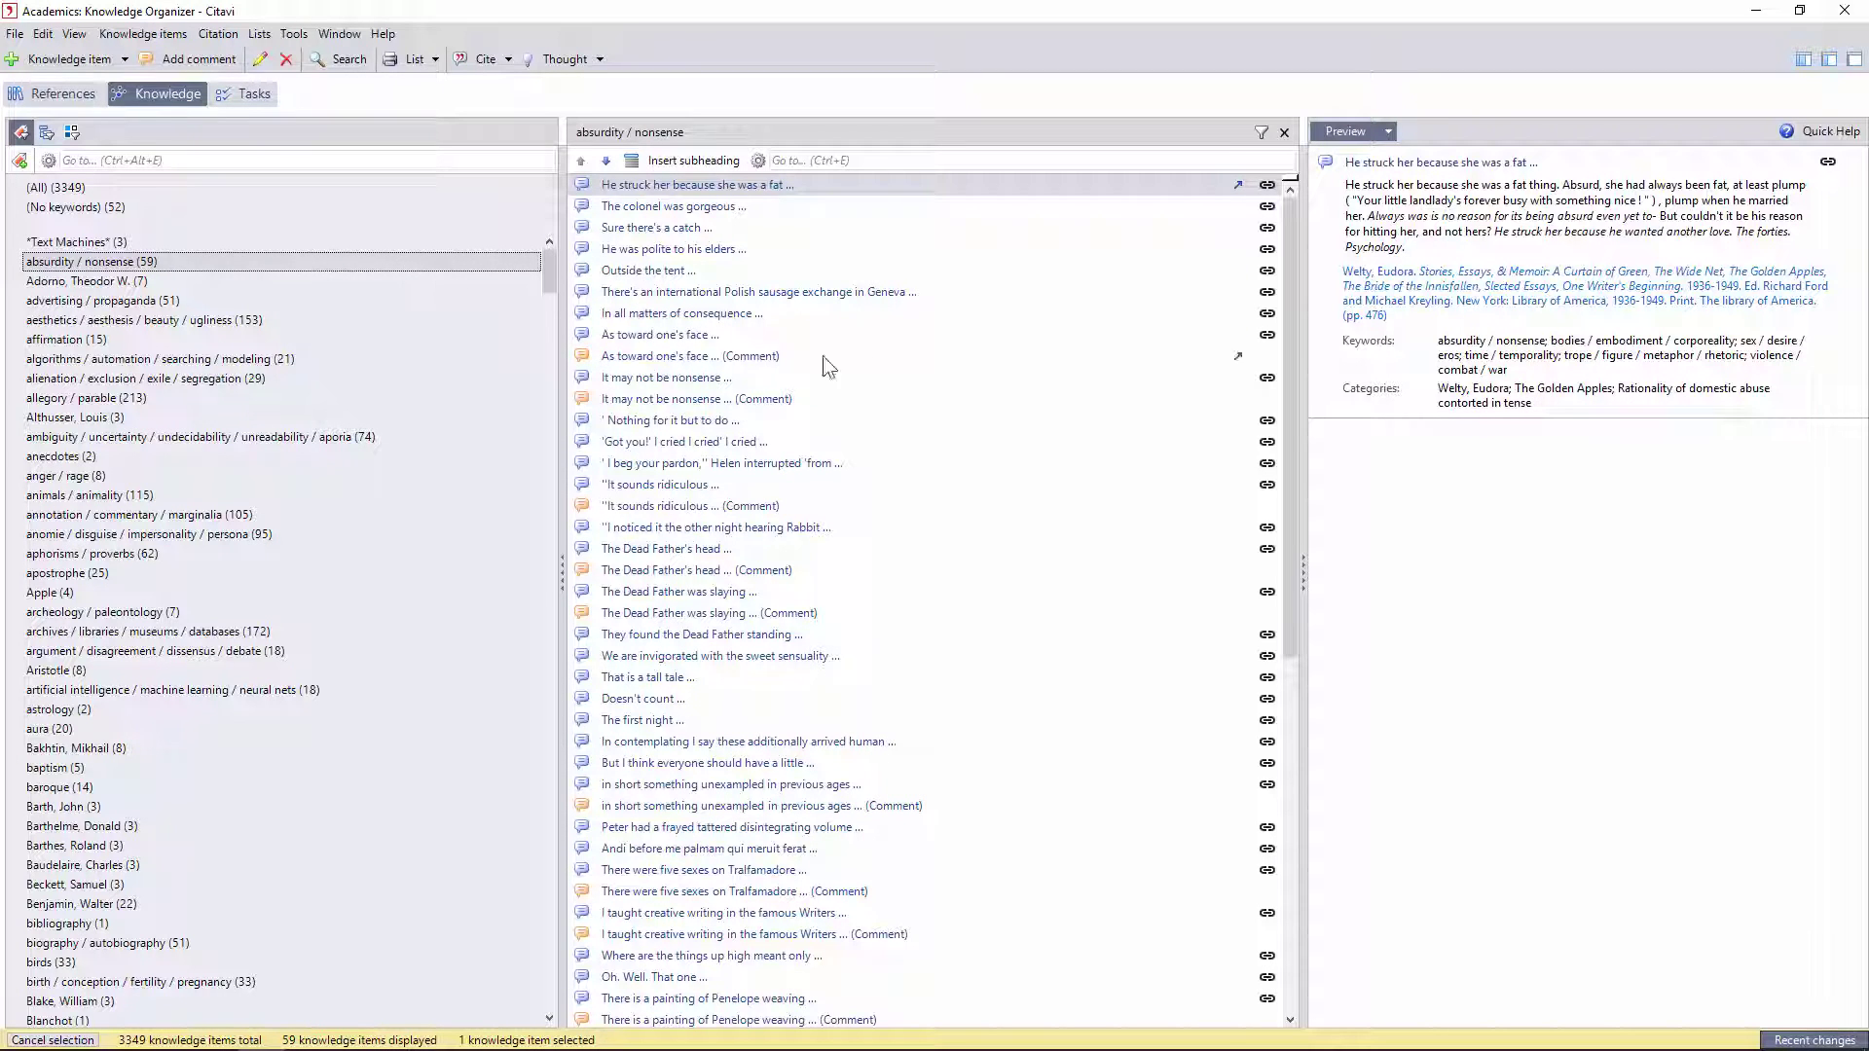
Browse the Select within the selection options By keyword, category, periodical and person without applying one
{"action": "left_click", "coordinate": [1261, 133]}
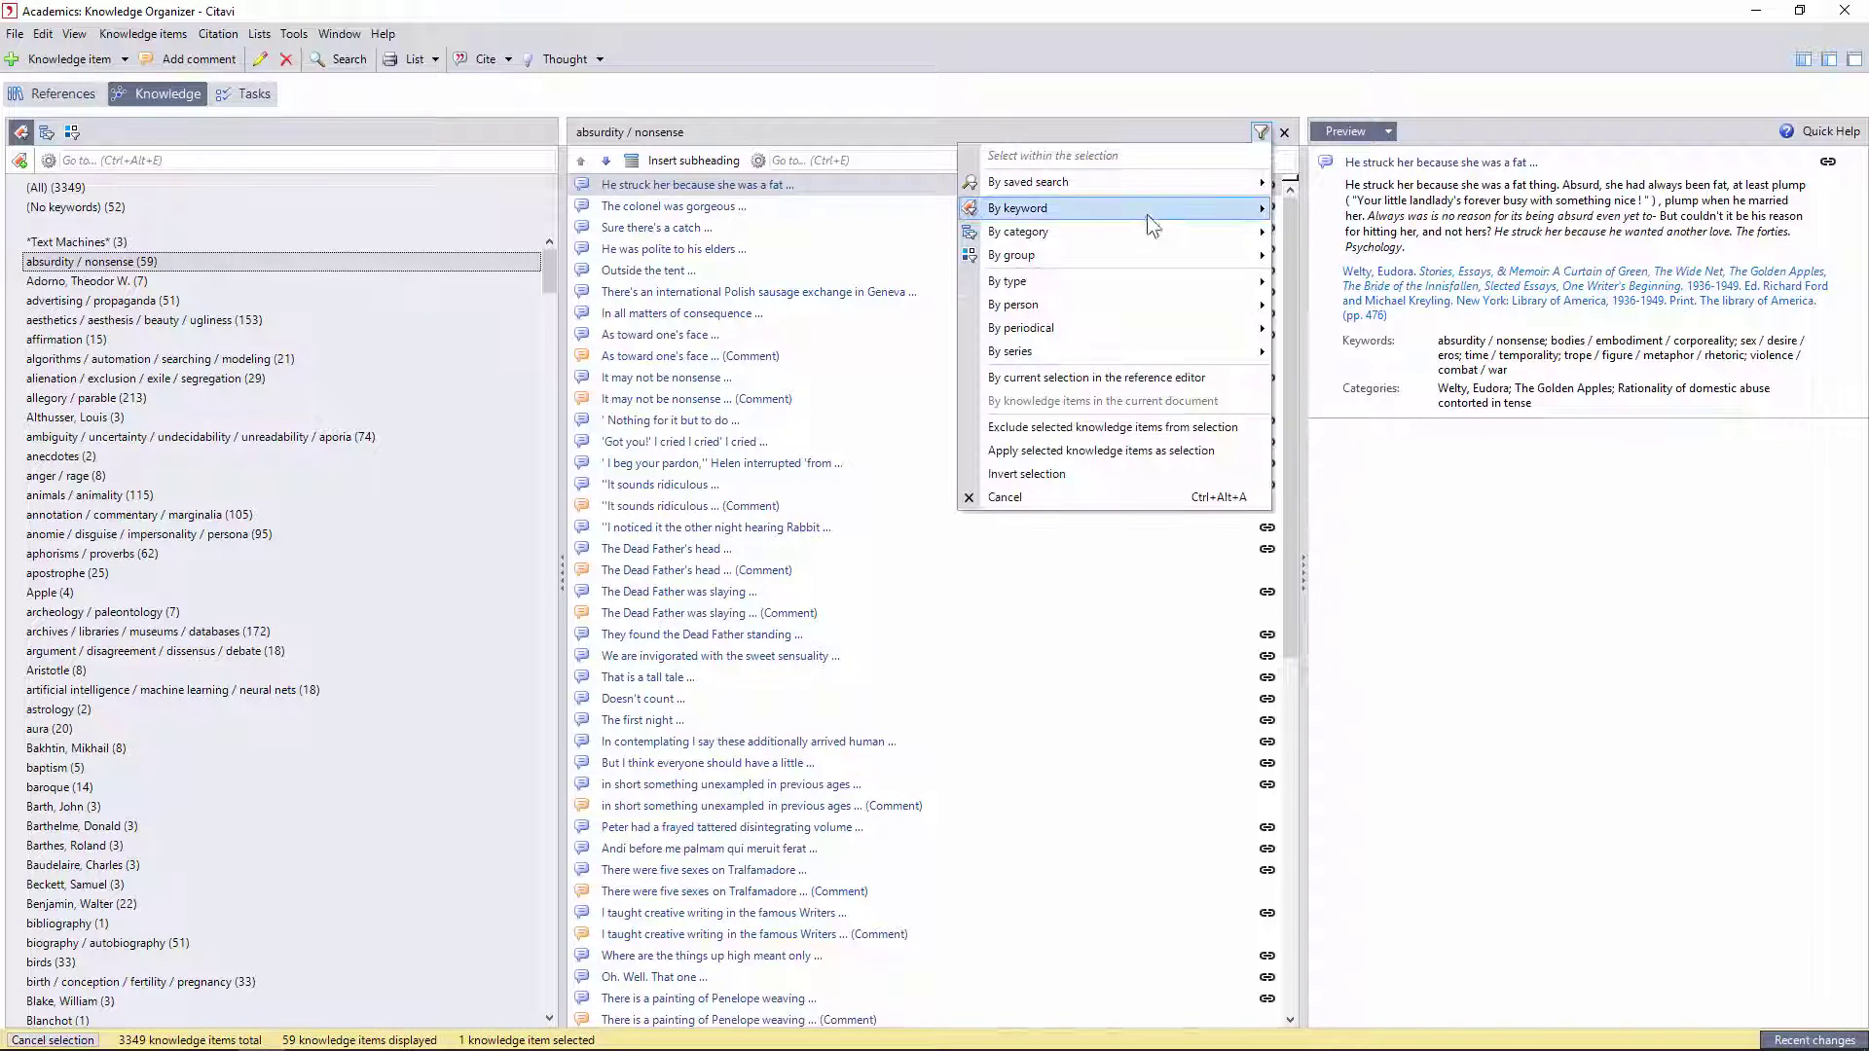
{"action": "mouse_move", "coordinate": [1129, 230]}
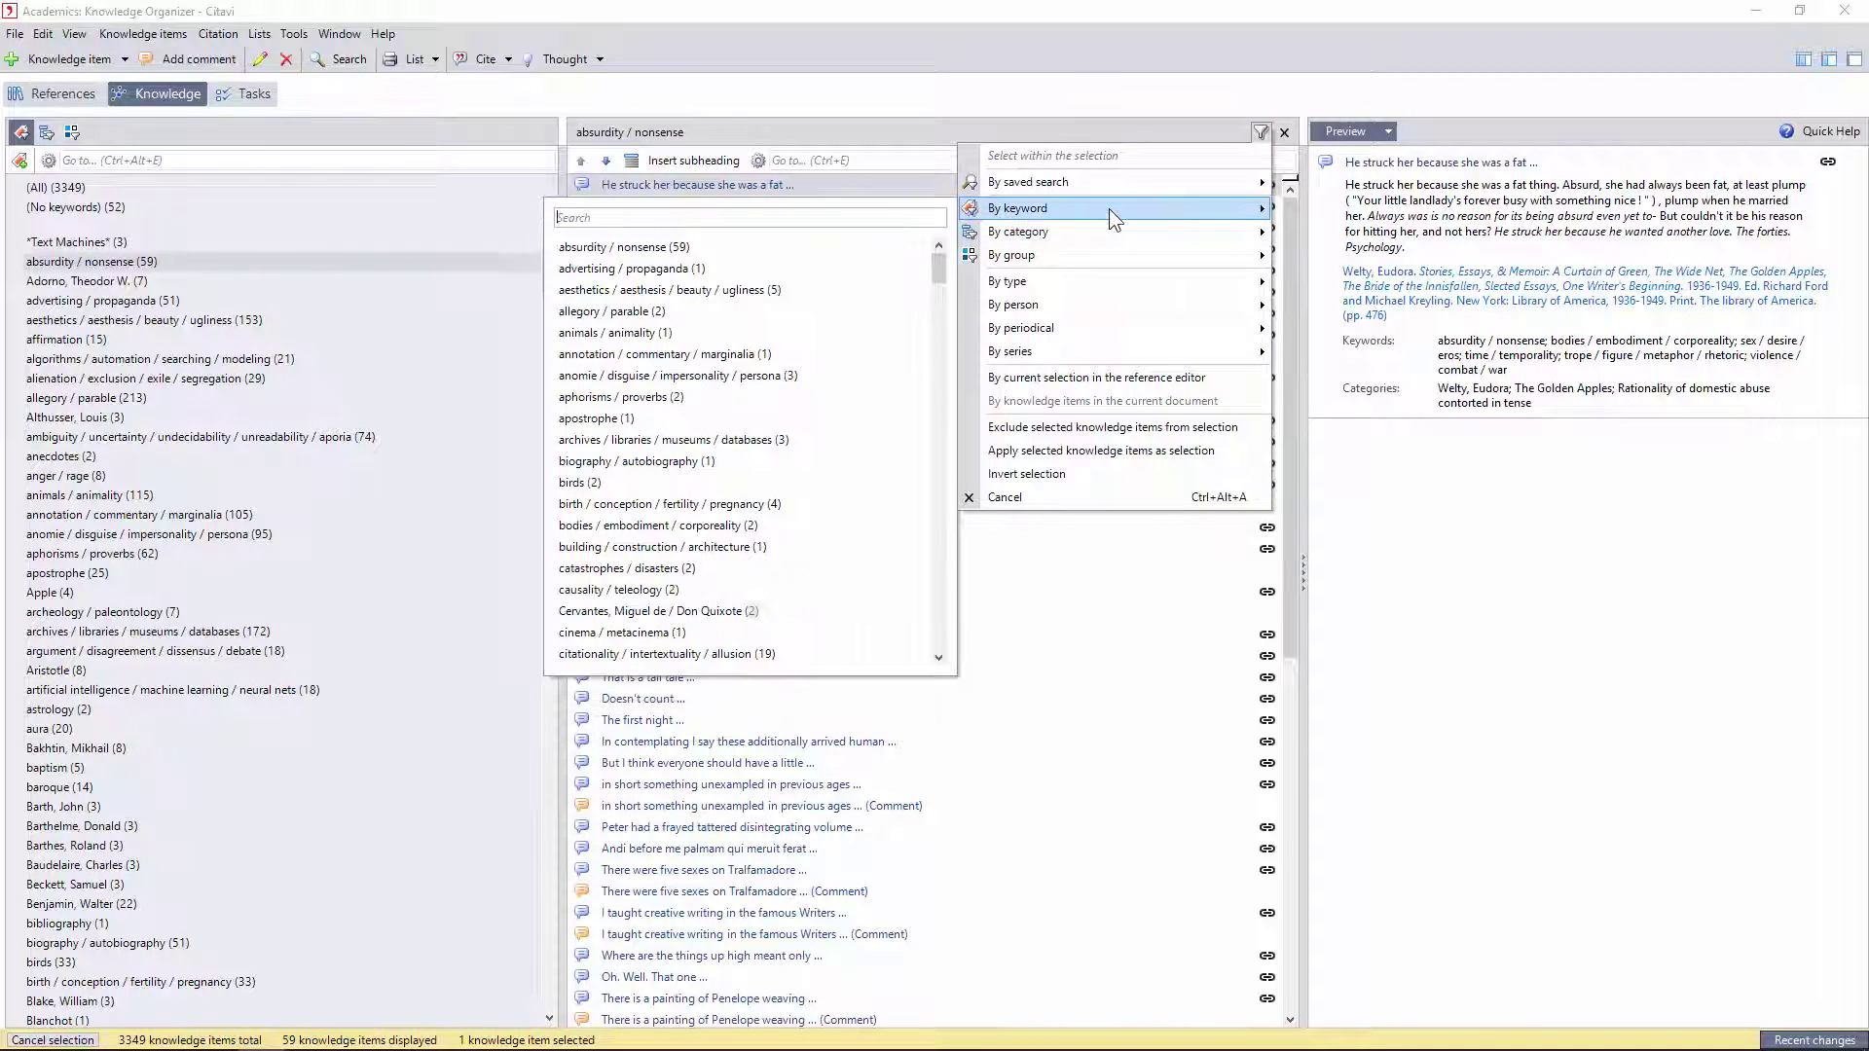
{"action": "mouse_move", "coordinate": [1061, 230]}
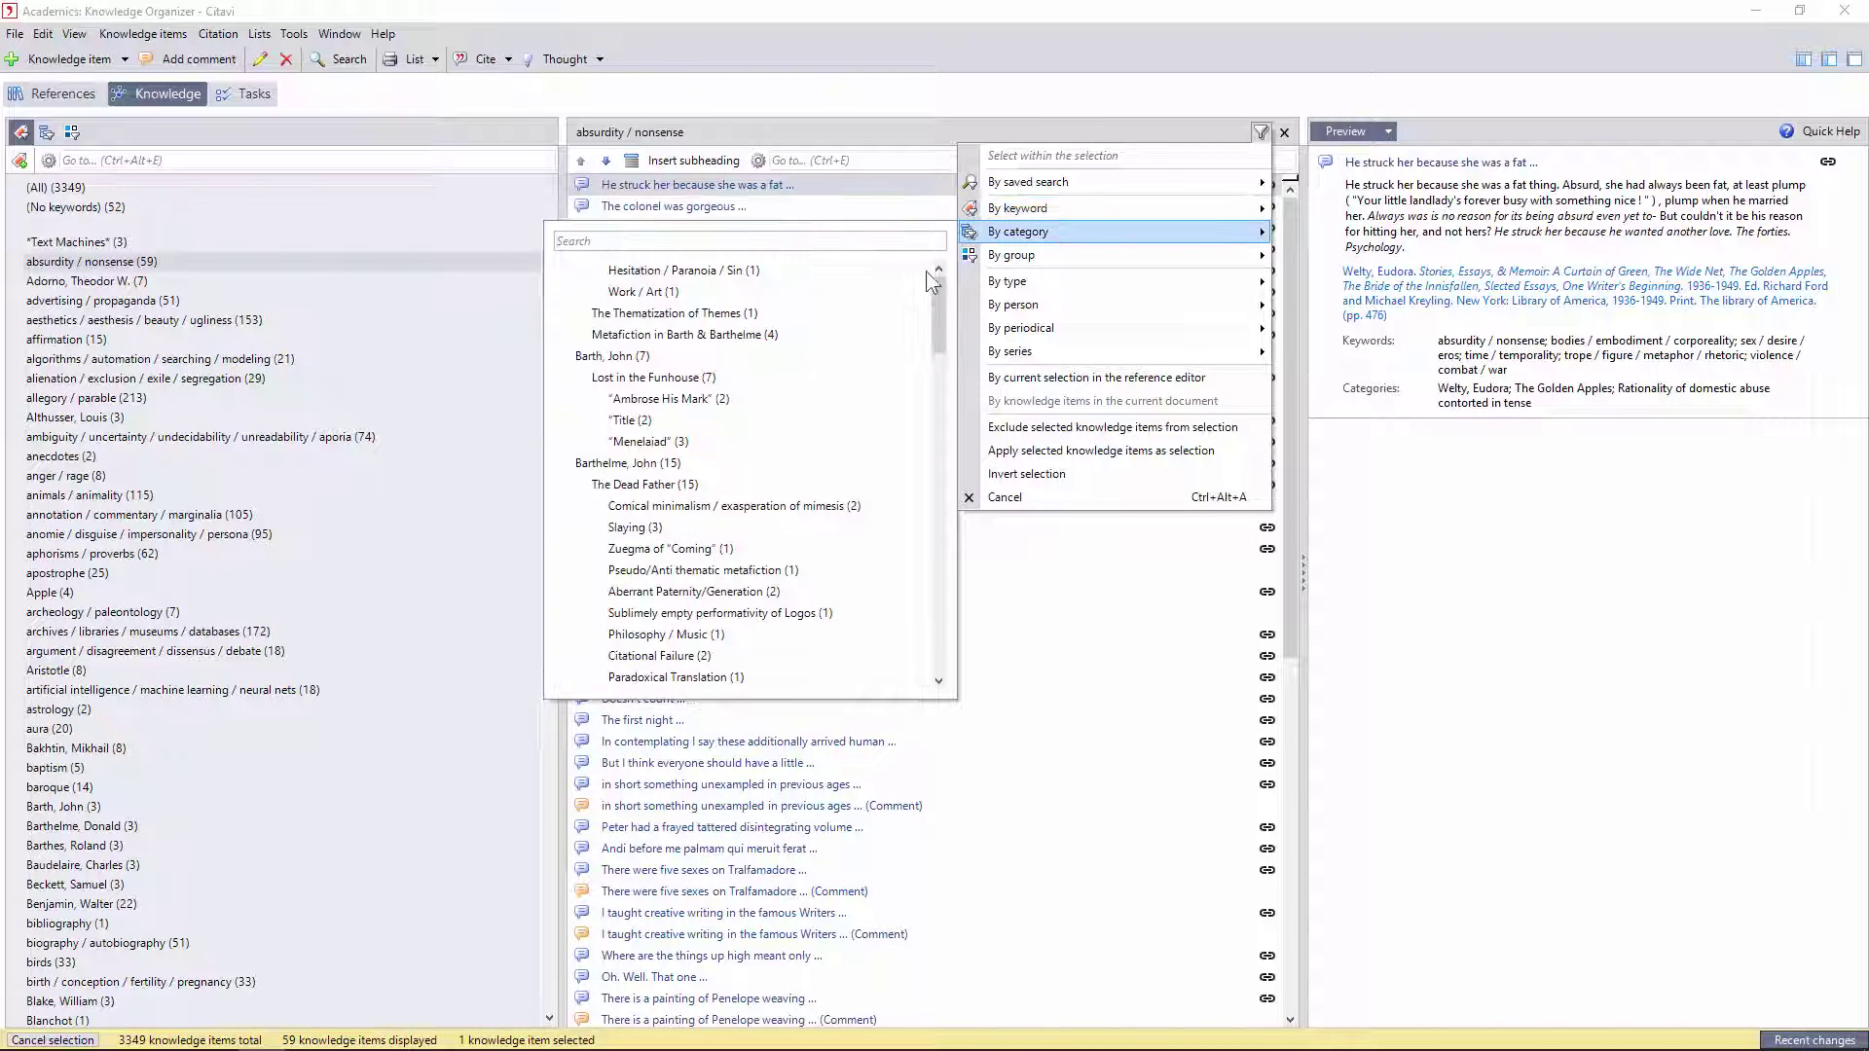
{"action": "scroll", "coordinate": [931, 358], "scroll_direction": "down", "scroll_amount": 5}
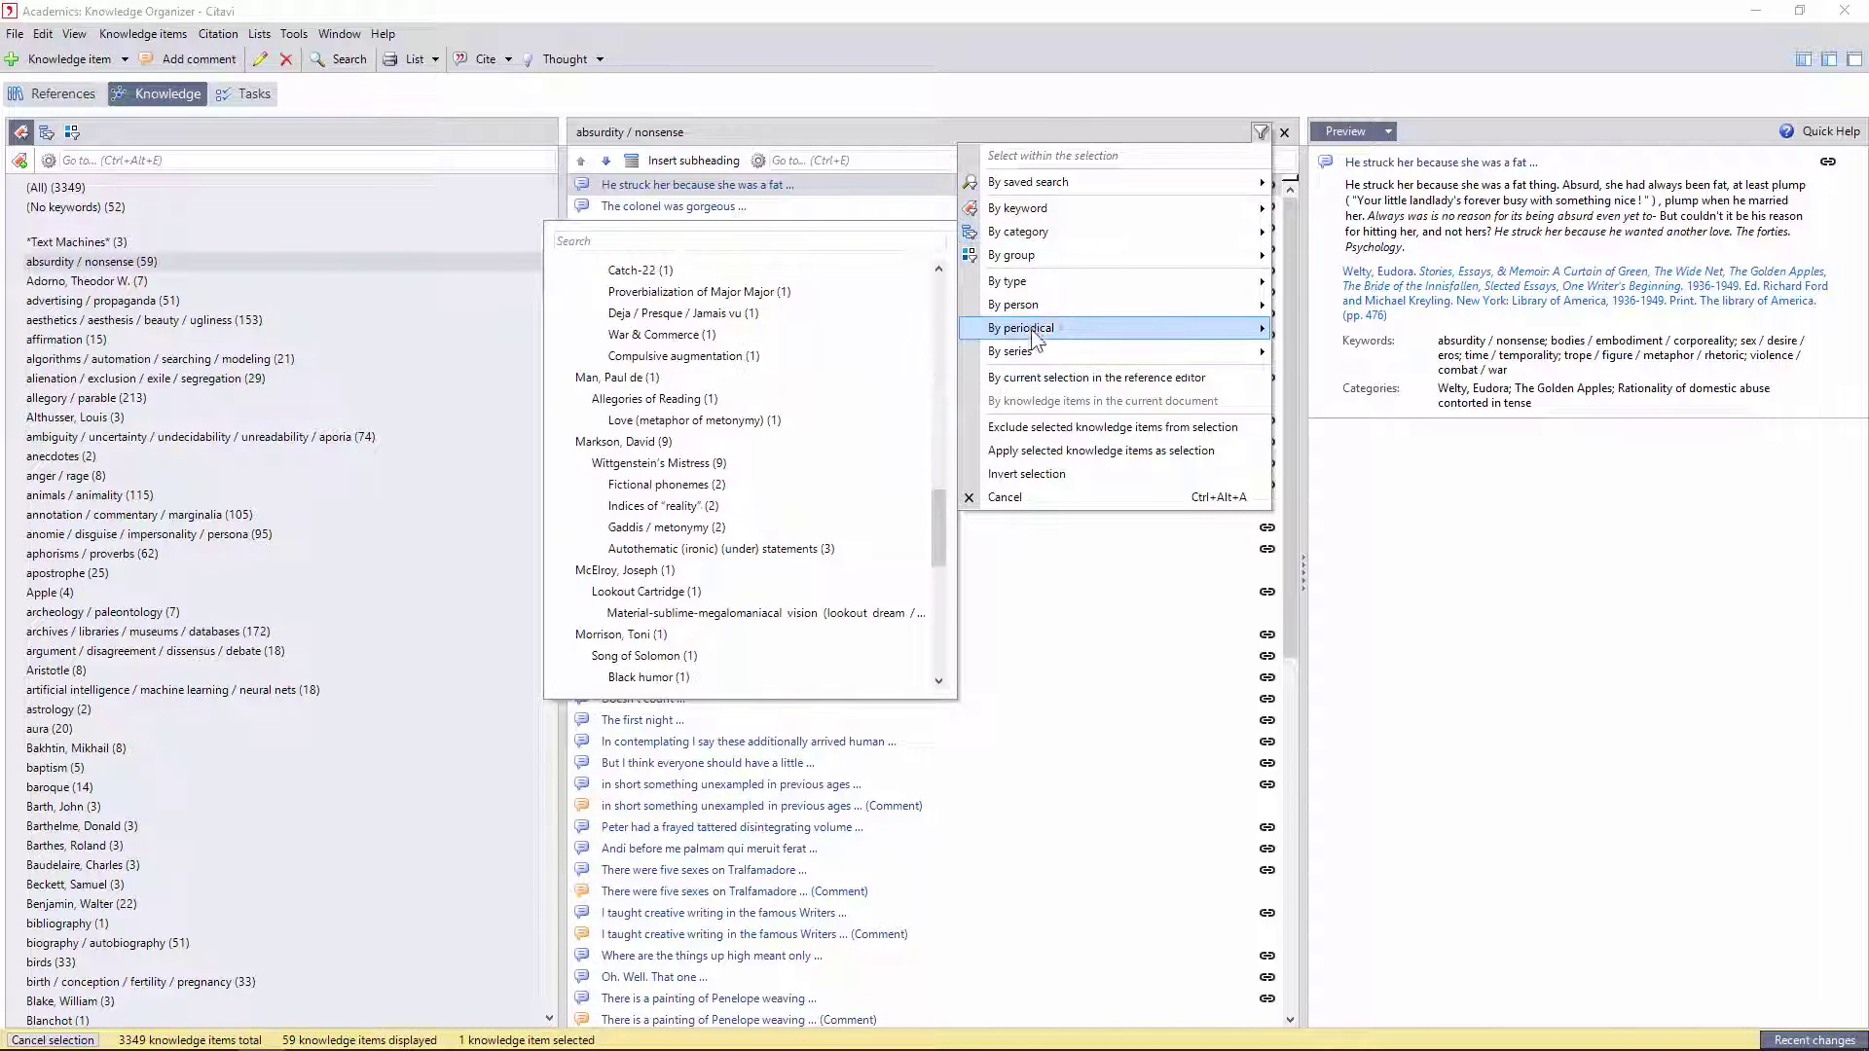
{"action": "mouse_move", "coordinate": [1049, 303]}
{"action": "scroll", "coordinate": [912, 417], "scroll_direction": "down", "scroll_amount": 1}
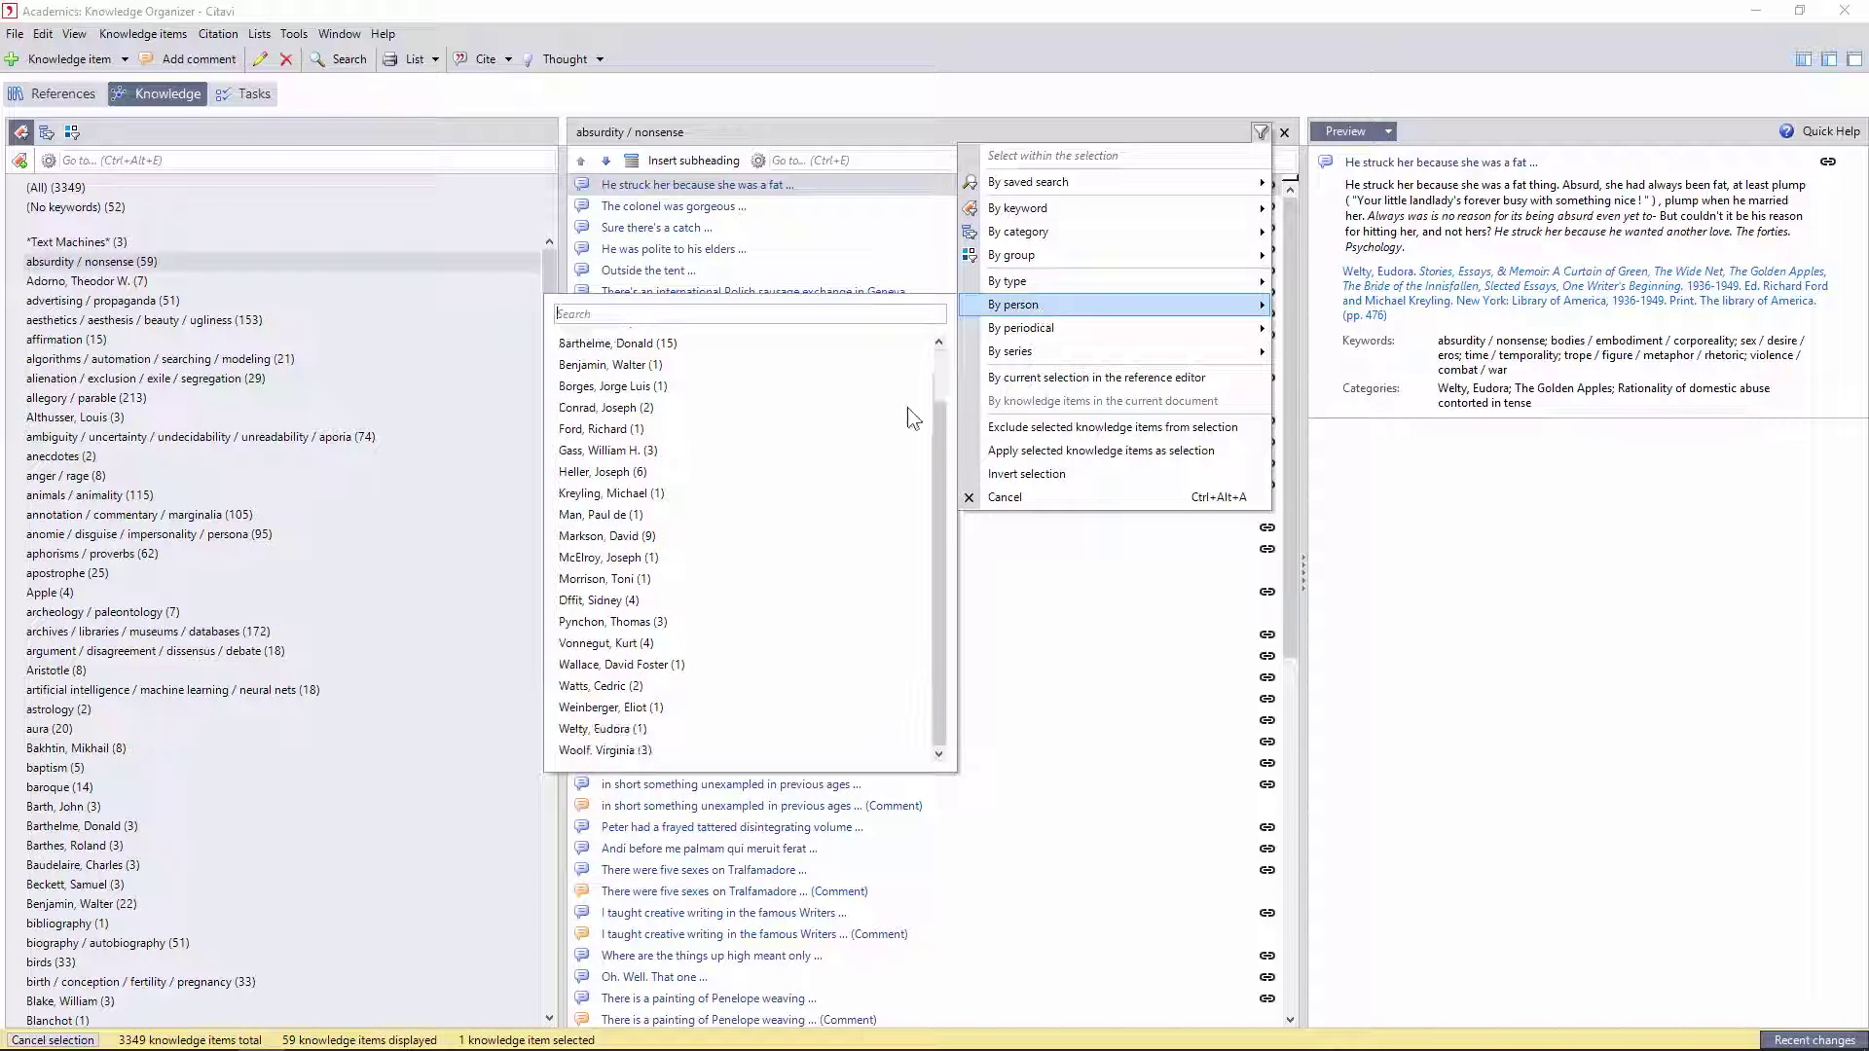
Dismiss the filter options and view the 74 ambiguity / undecidability items, then citationality / intertextuality / allusion
{"action": "left_click", "coordinate": [900, 249]}
{"action": "scroll", "coordinate": [898, 283], "scroll_direction": "down", "scroll_amount": 7}
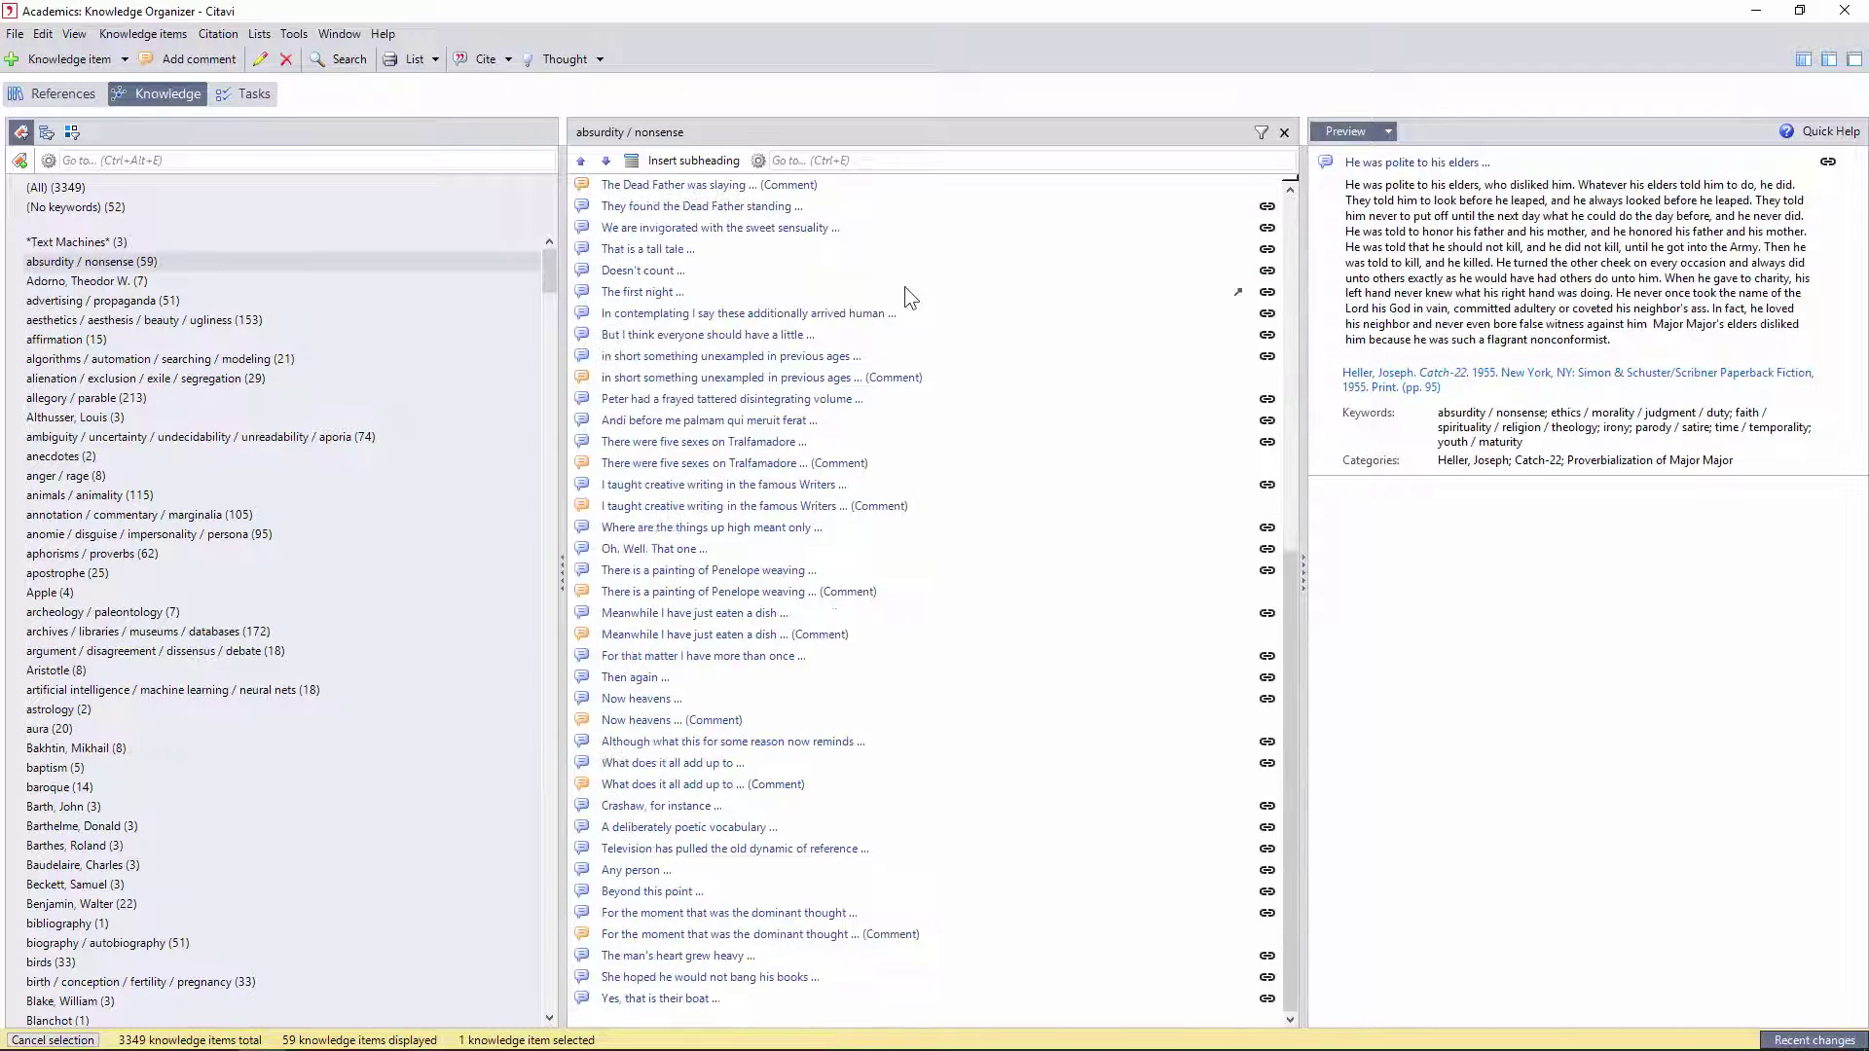
{"action": "left_click", "coordinate": [207, 439]}
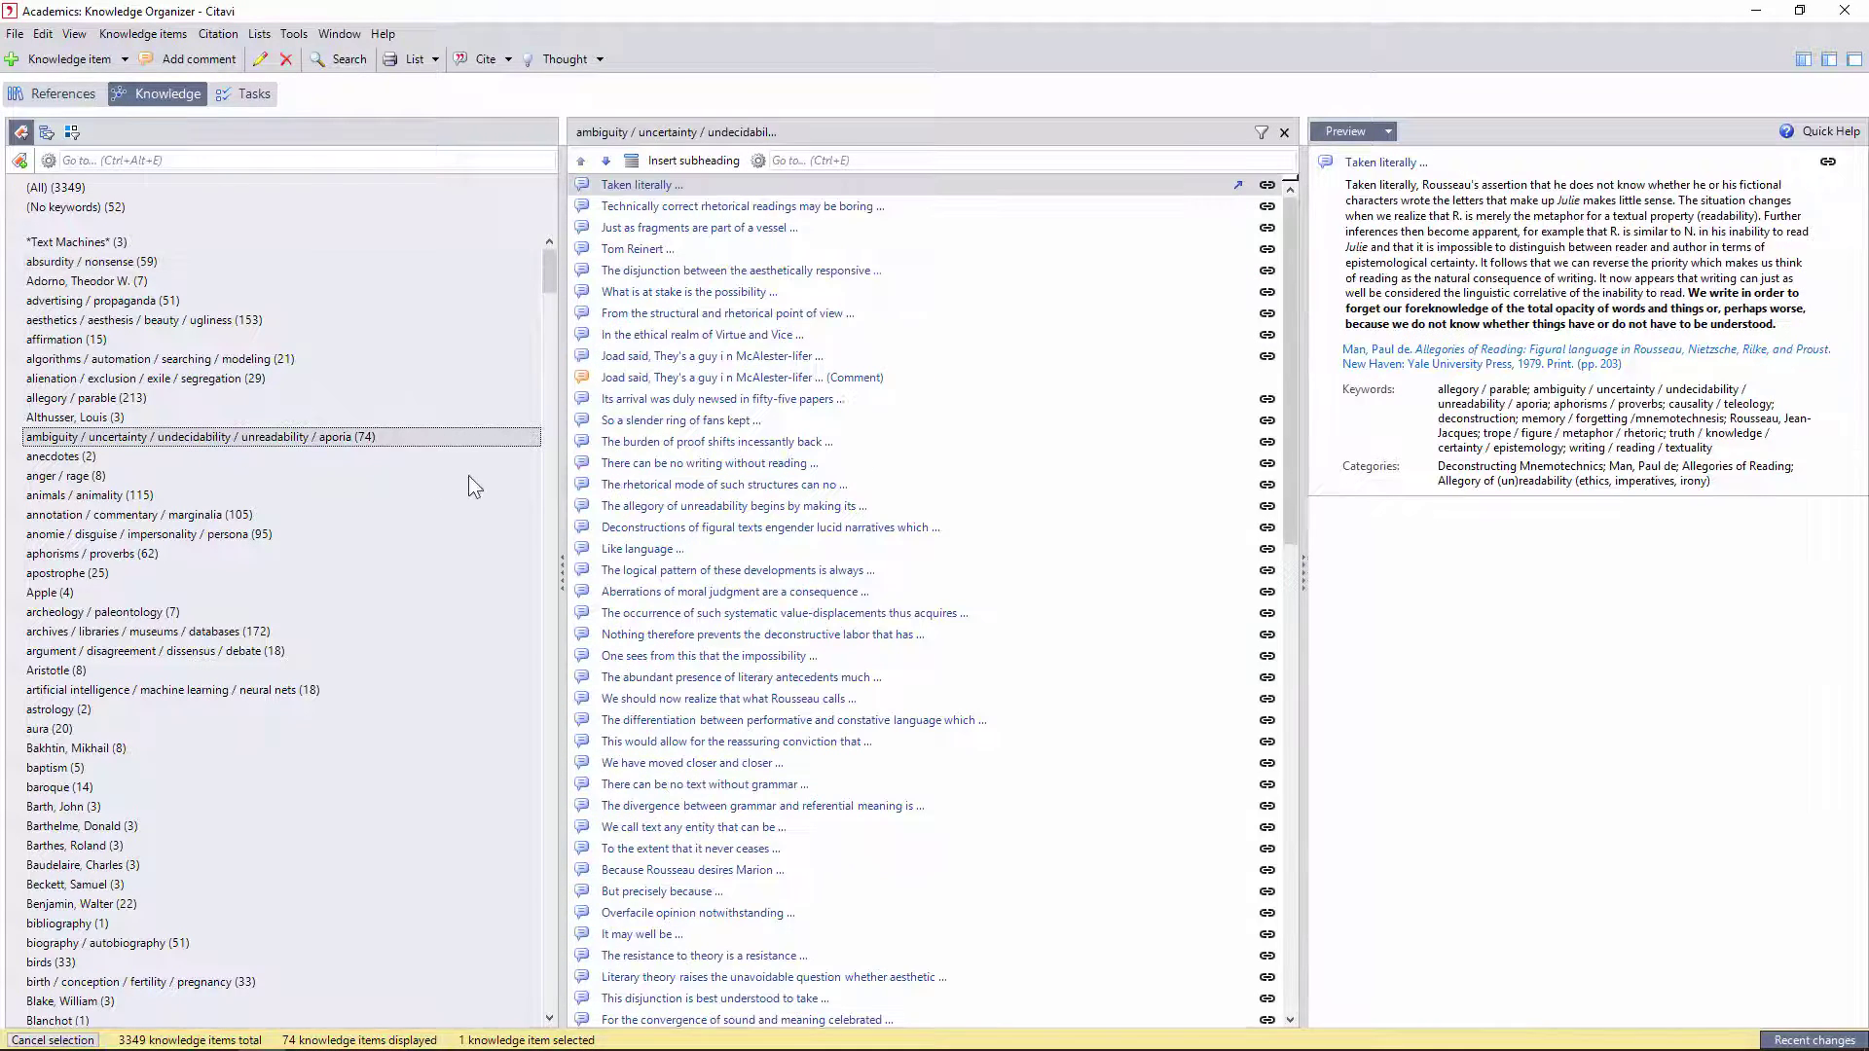
{"action": "scroll", "coordinate": [769, 341], "scroll_direction": "down", "scroll_amount": 11}
{"action": "scroll", "coordinate": [250, 575], "scroll_direction": "down", "scroll_amount": 6}
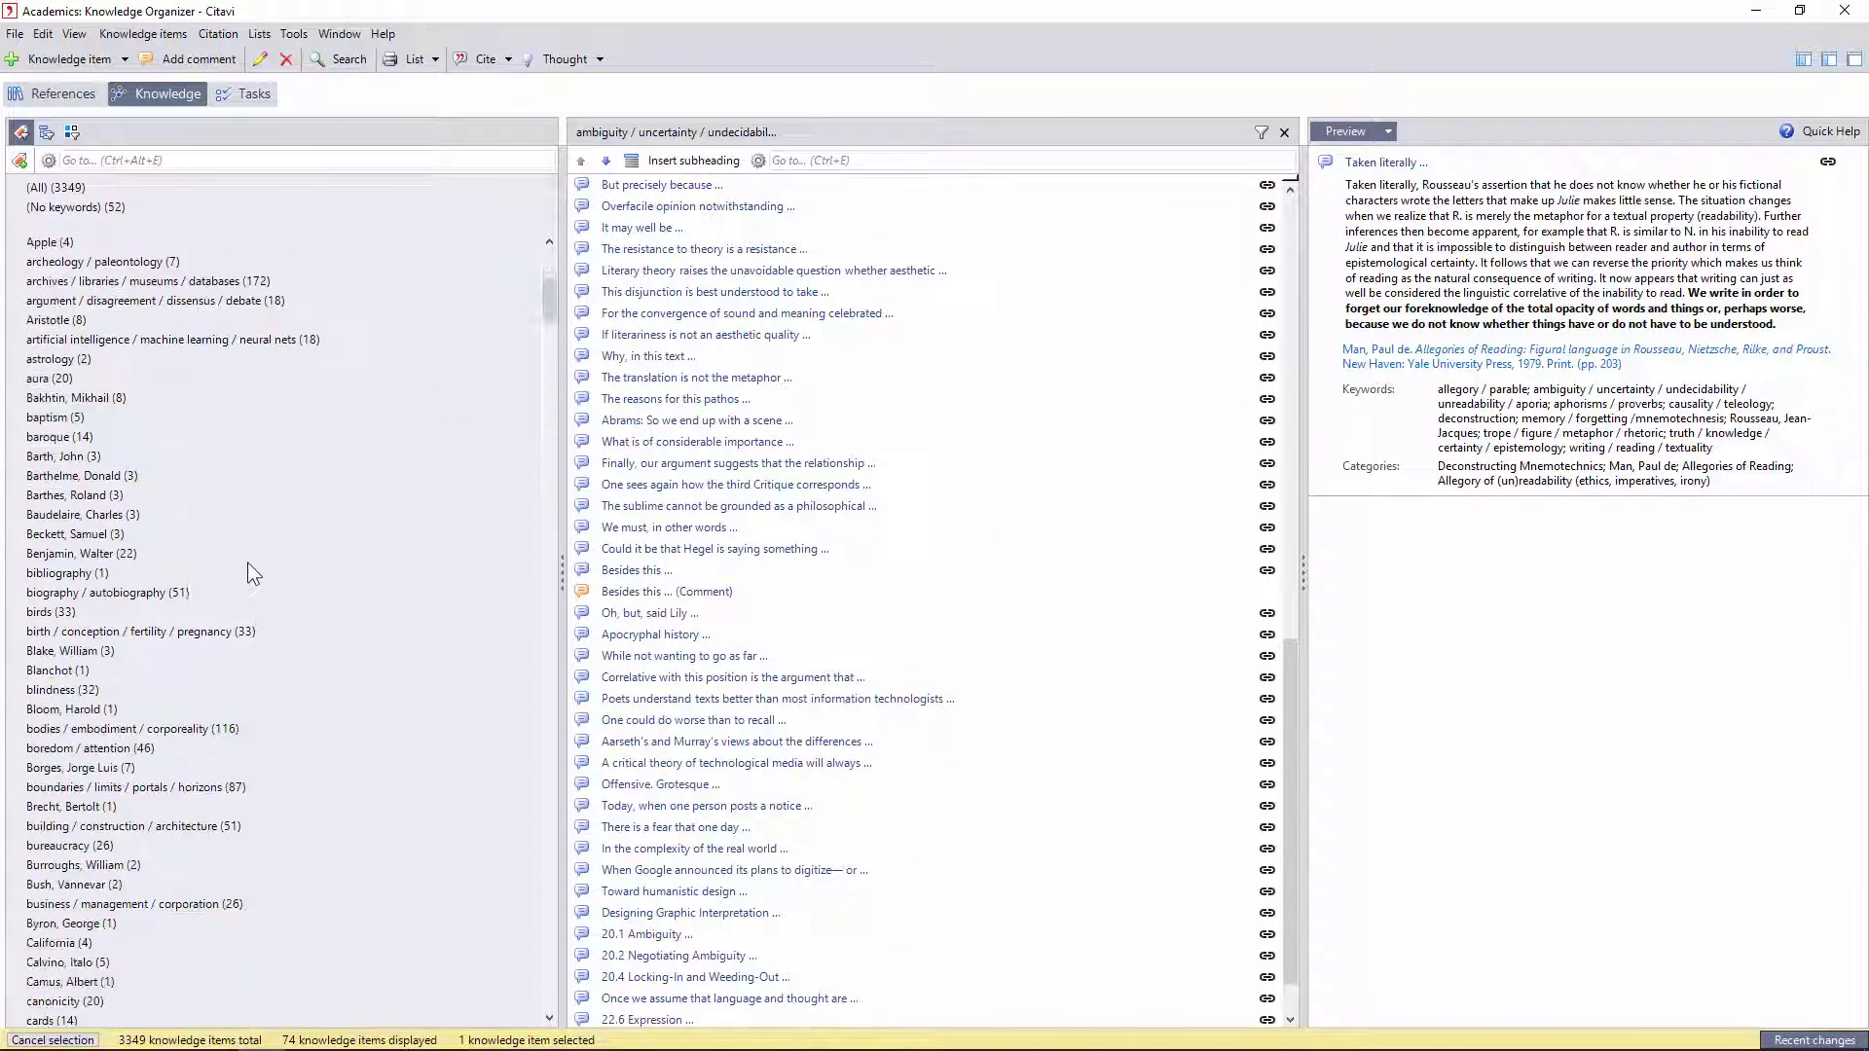
{"action": "scroll", "coordinate": [248, 563], "scroll_direction": "down", "scroll_amount": 7}
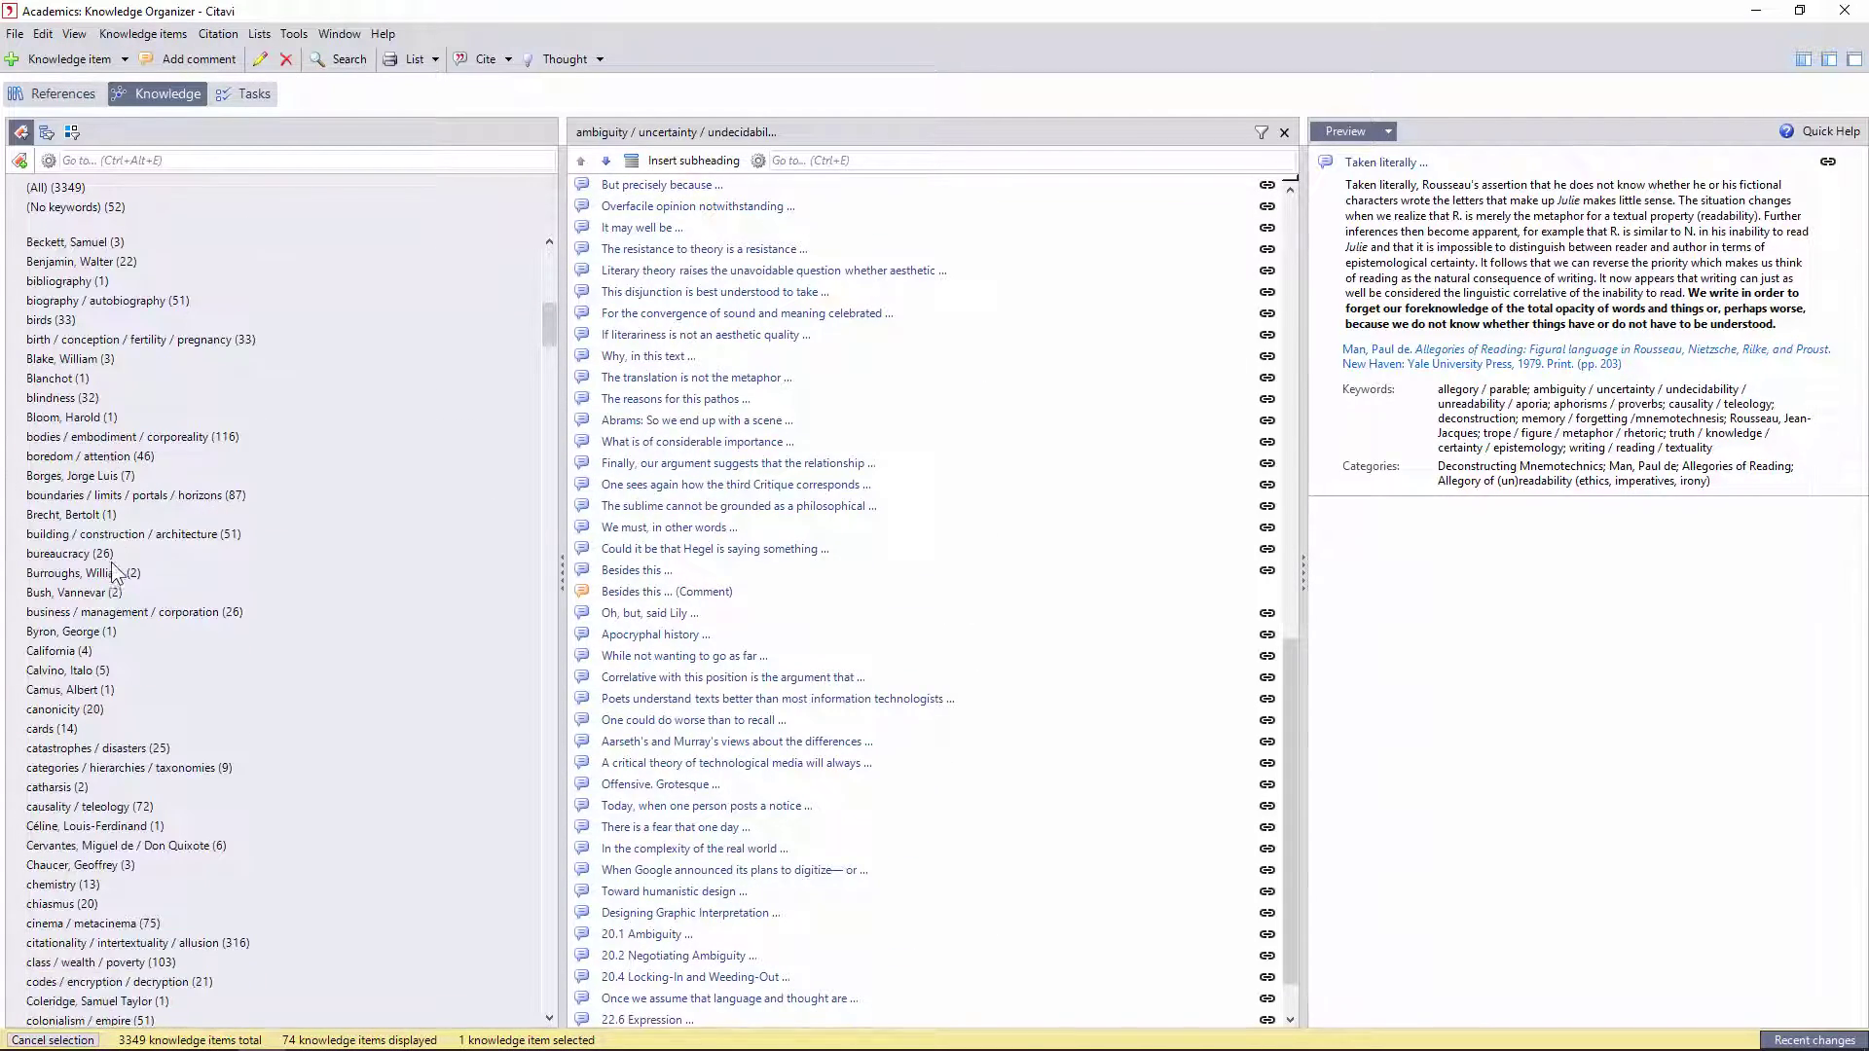
{"action": "scroll", "coordinate": [114, 574], "scroll_direction": "down", "scroll_amount": 5}
{"action": "left_click", "coordinate": [170, 535]}
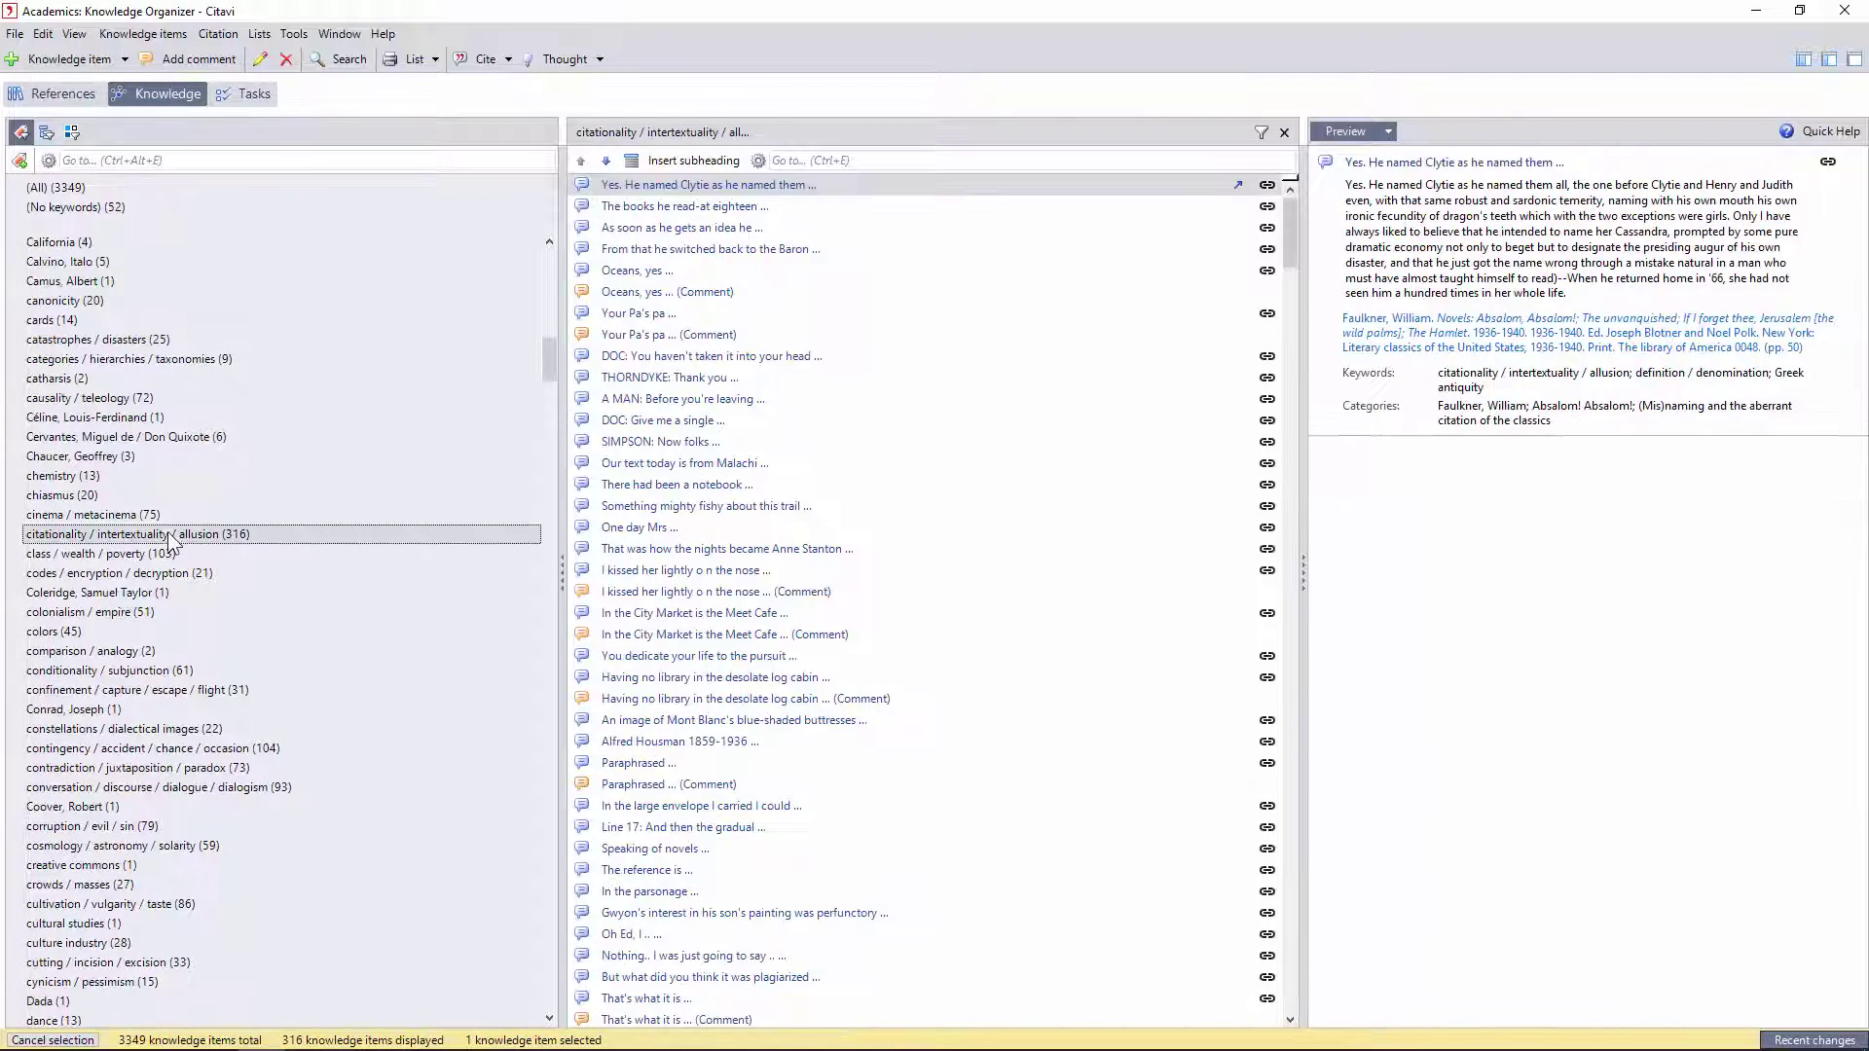
Browse the digitization, gender / masculinity / femininity, graphesis / diagramming and Heidegger keyword items
{"action": "scroll", "coordinate": [170, 540], "scroll_direction": "down", "scroll_amount": 9}
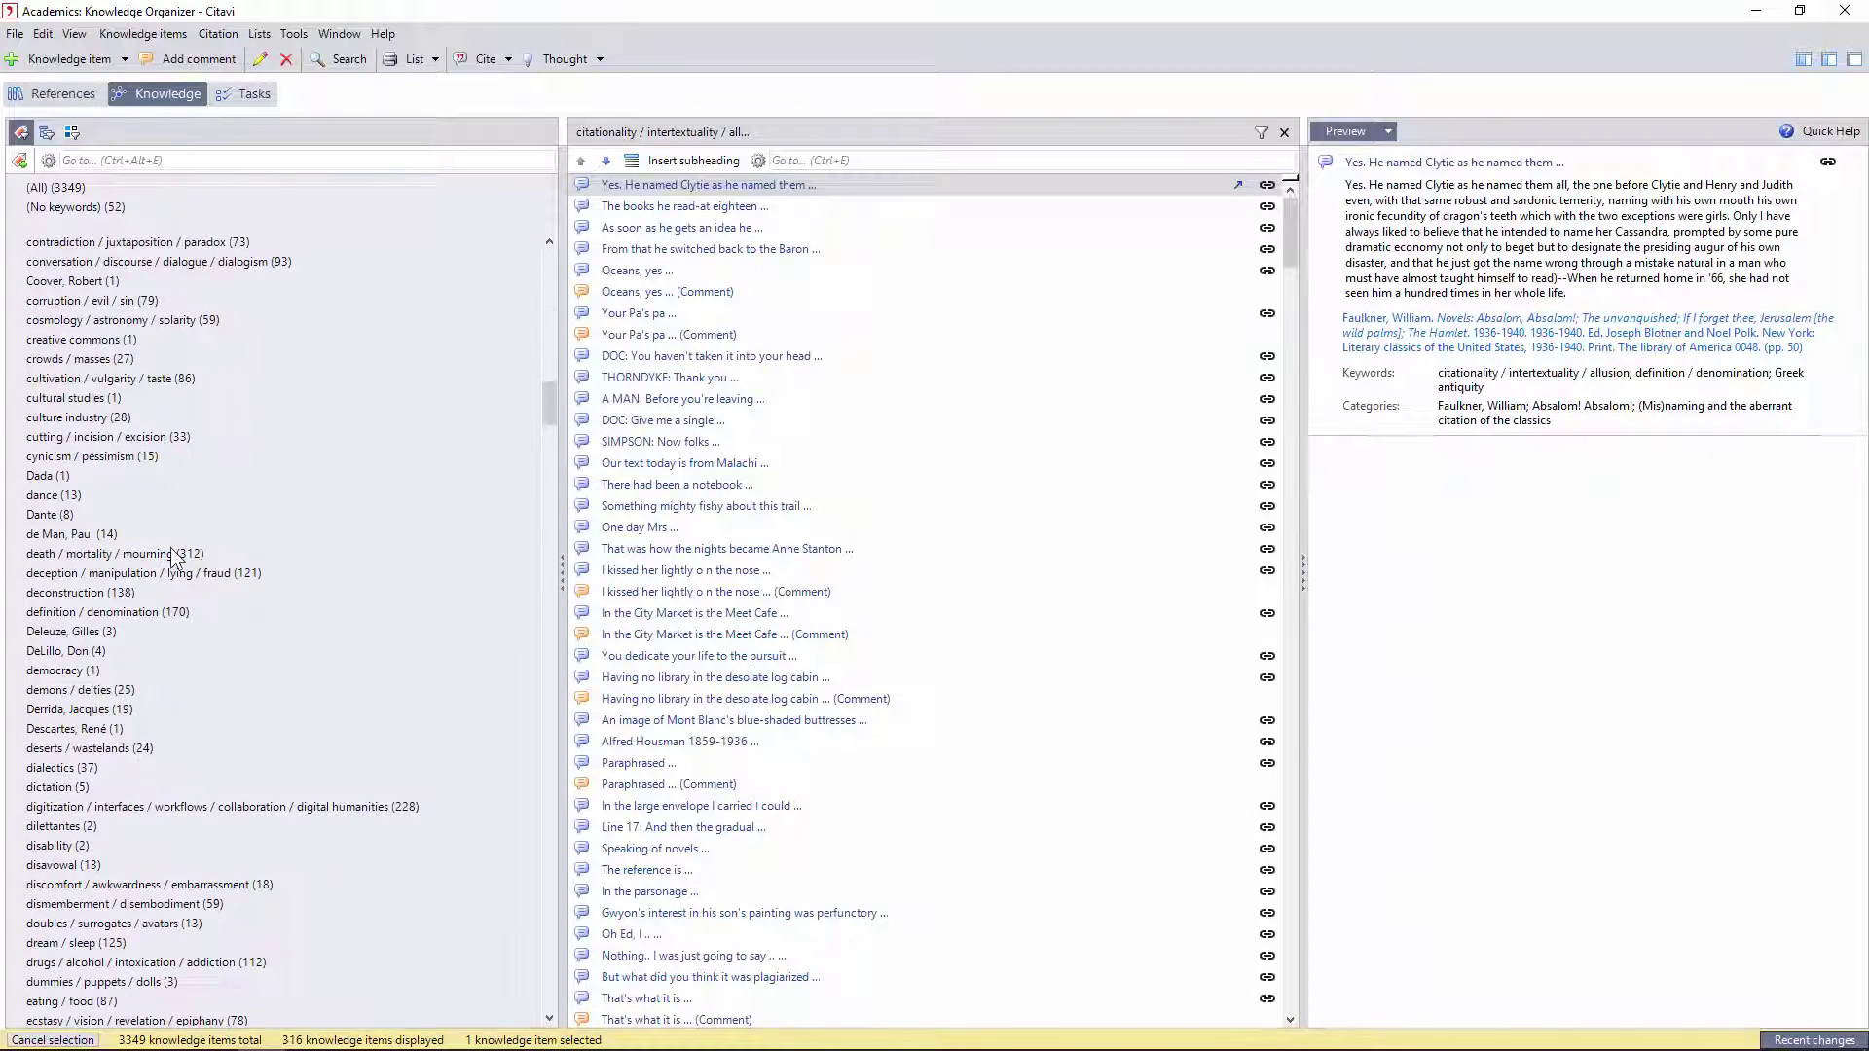
{"action": "scroll", "coordinate": [172, 551], "scroll_direction": "down", "scroll_amount": 3}
{"action": "left_click", "coordinate": [185, 631]}
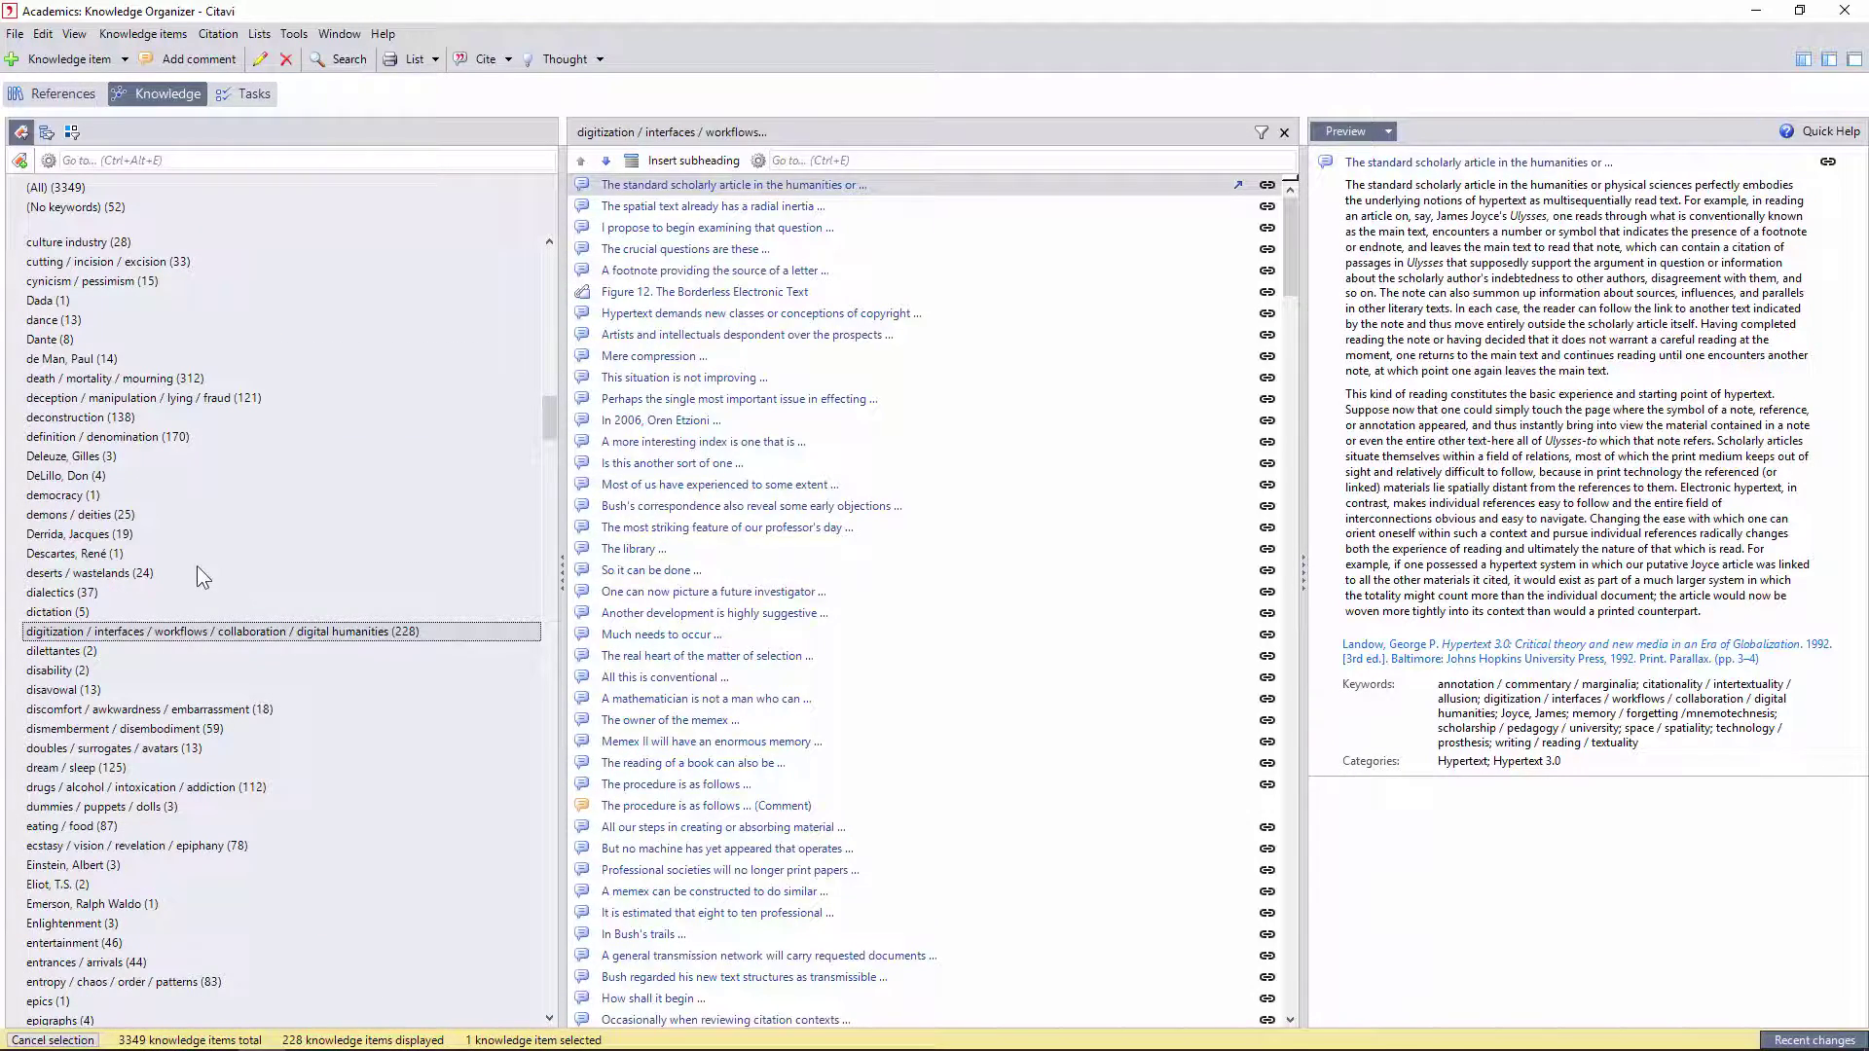
{"action": "scroll", "coordinate": [195, 571], "scroll_direction": "down", "scroll_amount": 9}
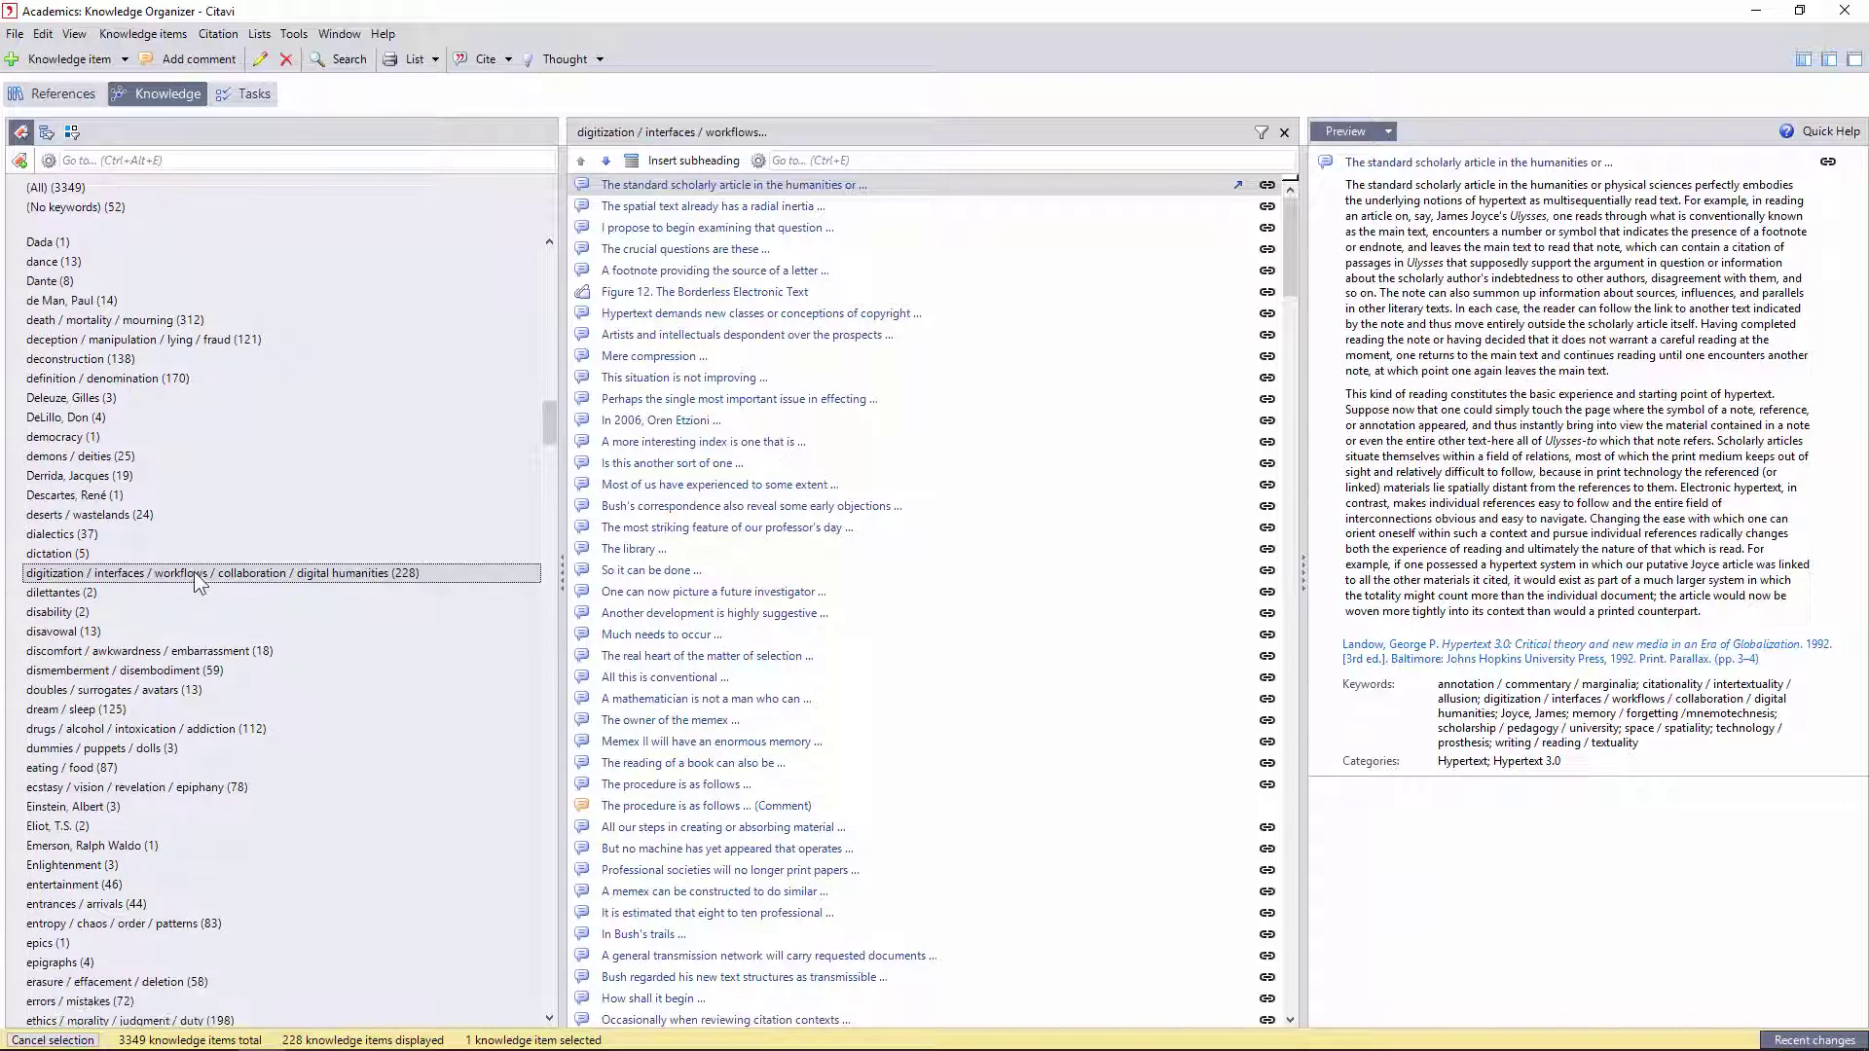
{"action": "scroll", "coordinate": [199, 584], "scroll_direction": "down", "scroll_amount": 7}
{"action": "scroll", "coordinate": [197, 691], "scroll_direction": "down", "scroll_amount": 3}
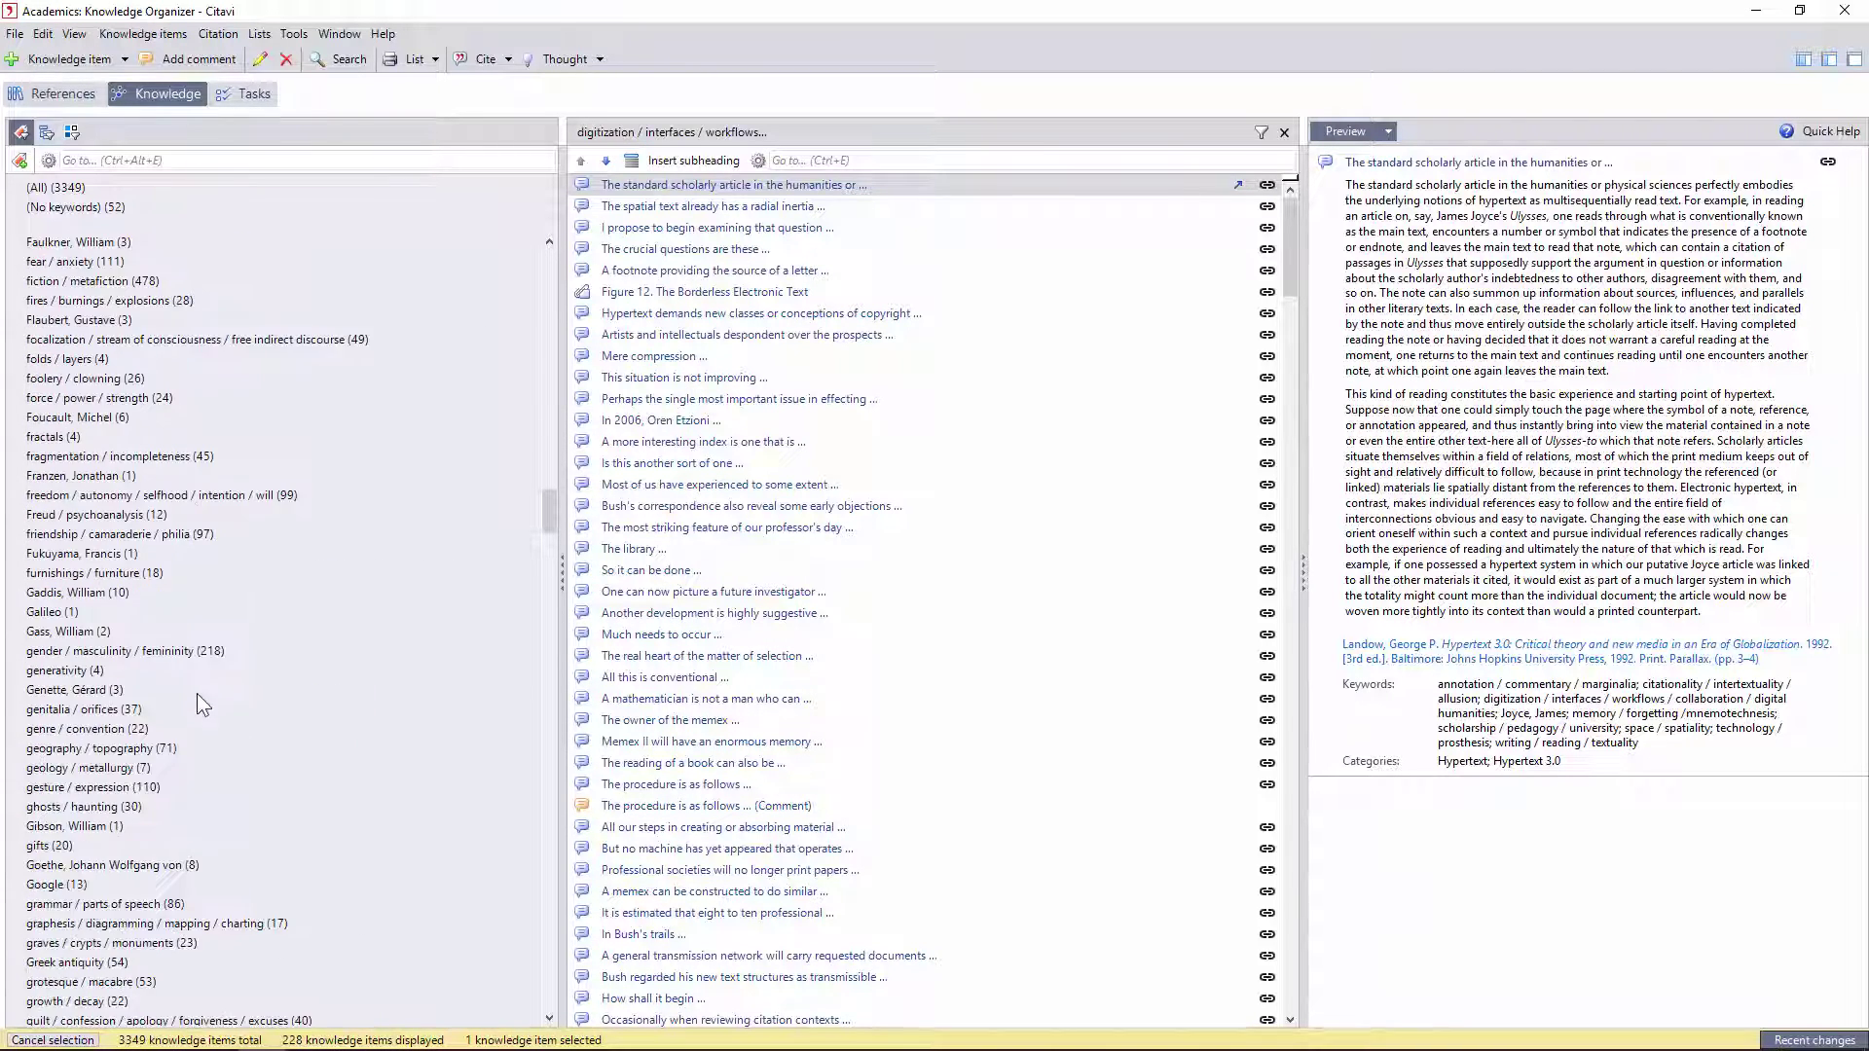
{"action": "left_click", "coordinate": [202, 651]}
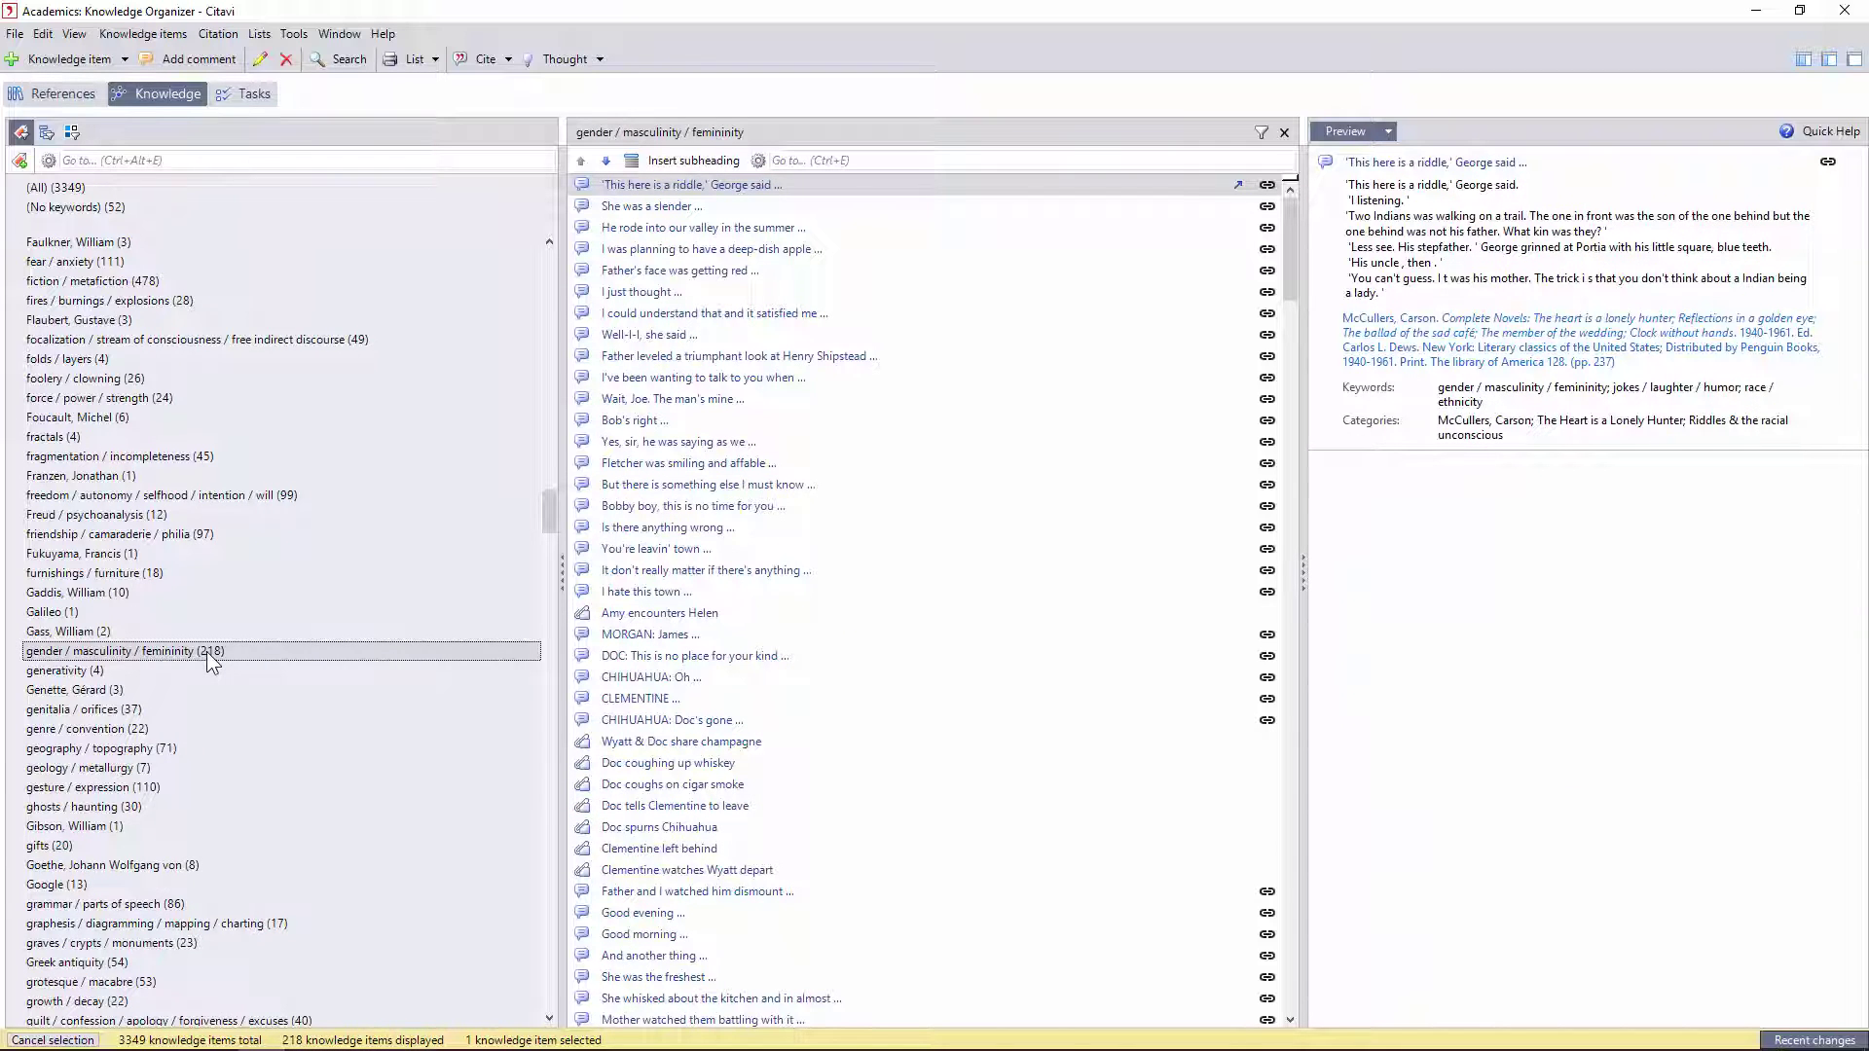
{"action": "scroll", "coordinate": [206, 651], "scroll_direction": "down", "scroll_amount": 5}
{"action": "left_click", "coordinate": [224, 633]}
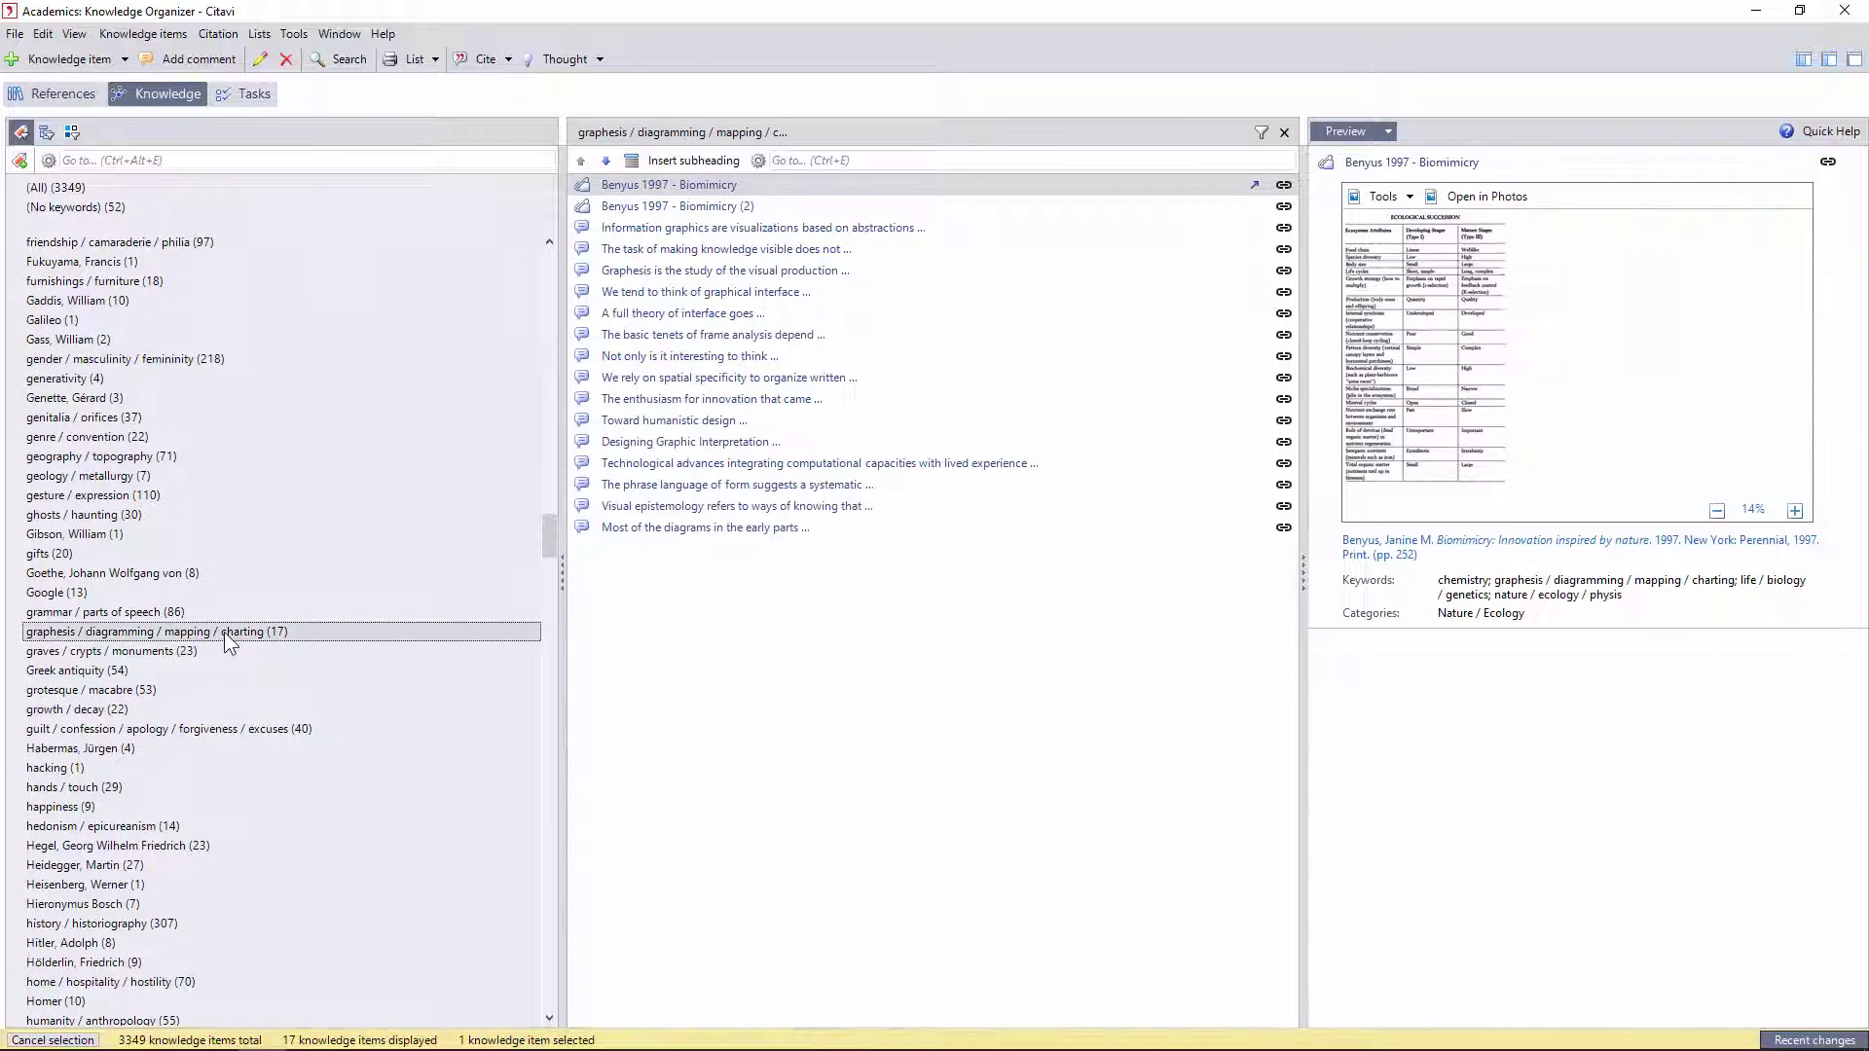
{"action": "scroll", "coordinate": [224, 633], "scroll_direction": "down", "scroll_amount": 6}
{"action": "left_click", "coordinate": [119, 516]}
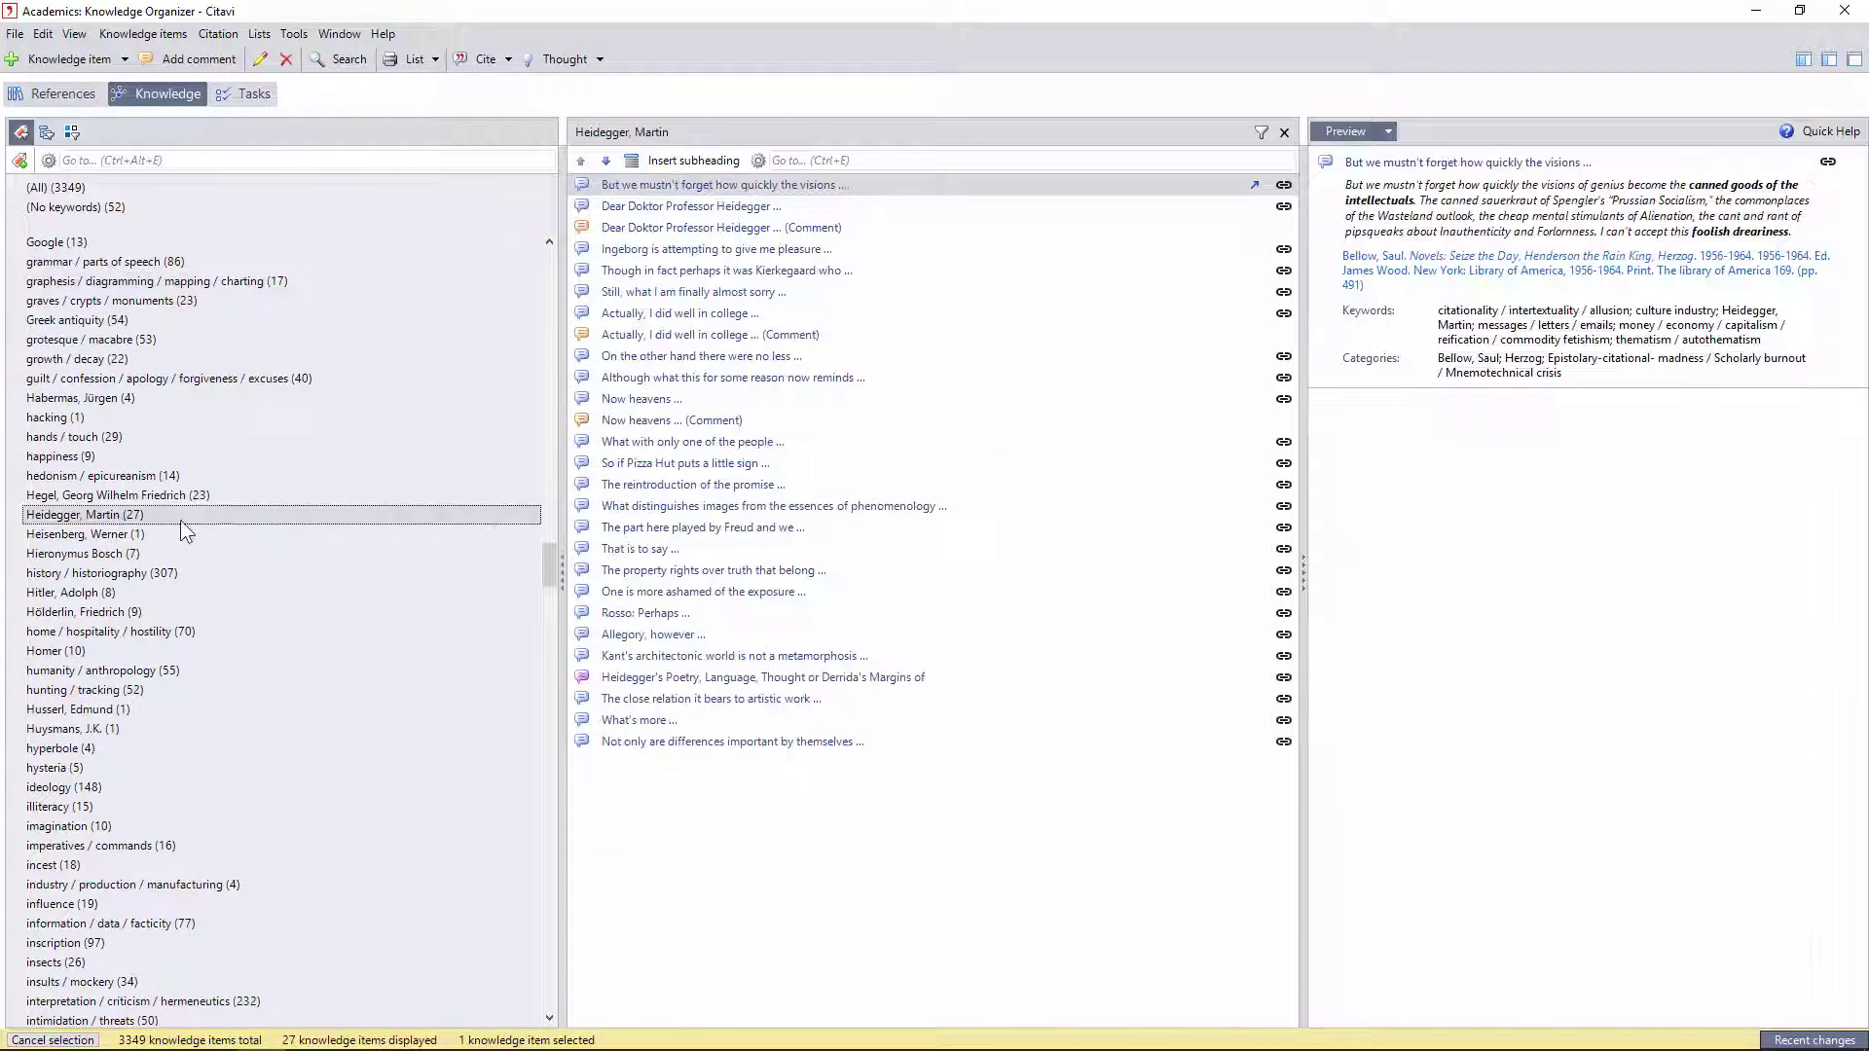
Browse the loss / lack / absence, money / economy / capitalism and scholarship / pedagogy / university items
{"action": "scroll", "coordinate": [94, 606], "scroll_direction": "down", "scroll_amount": 8}
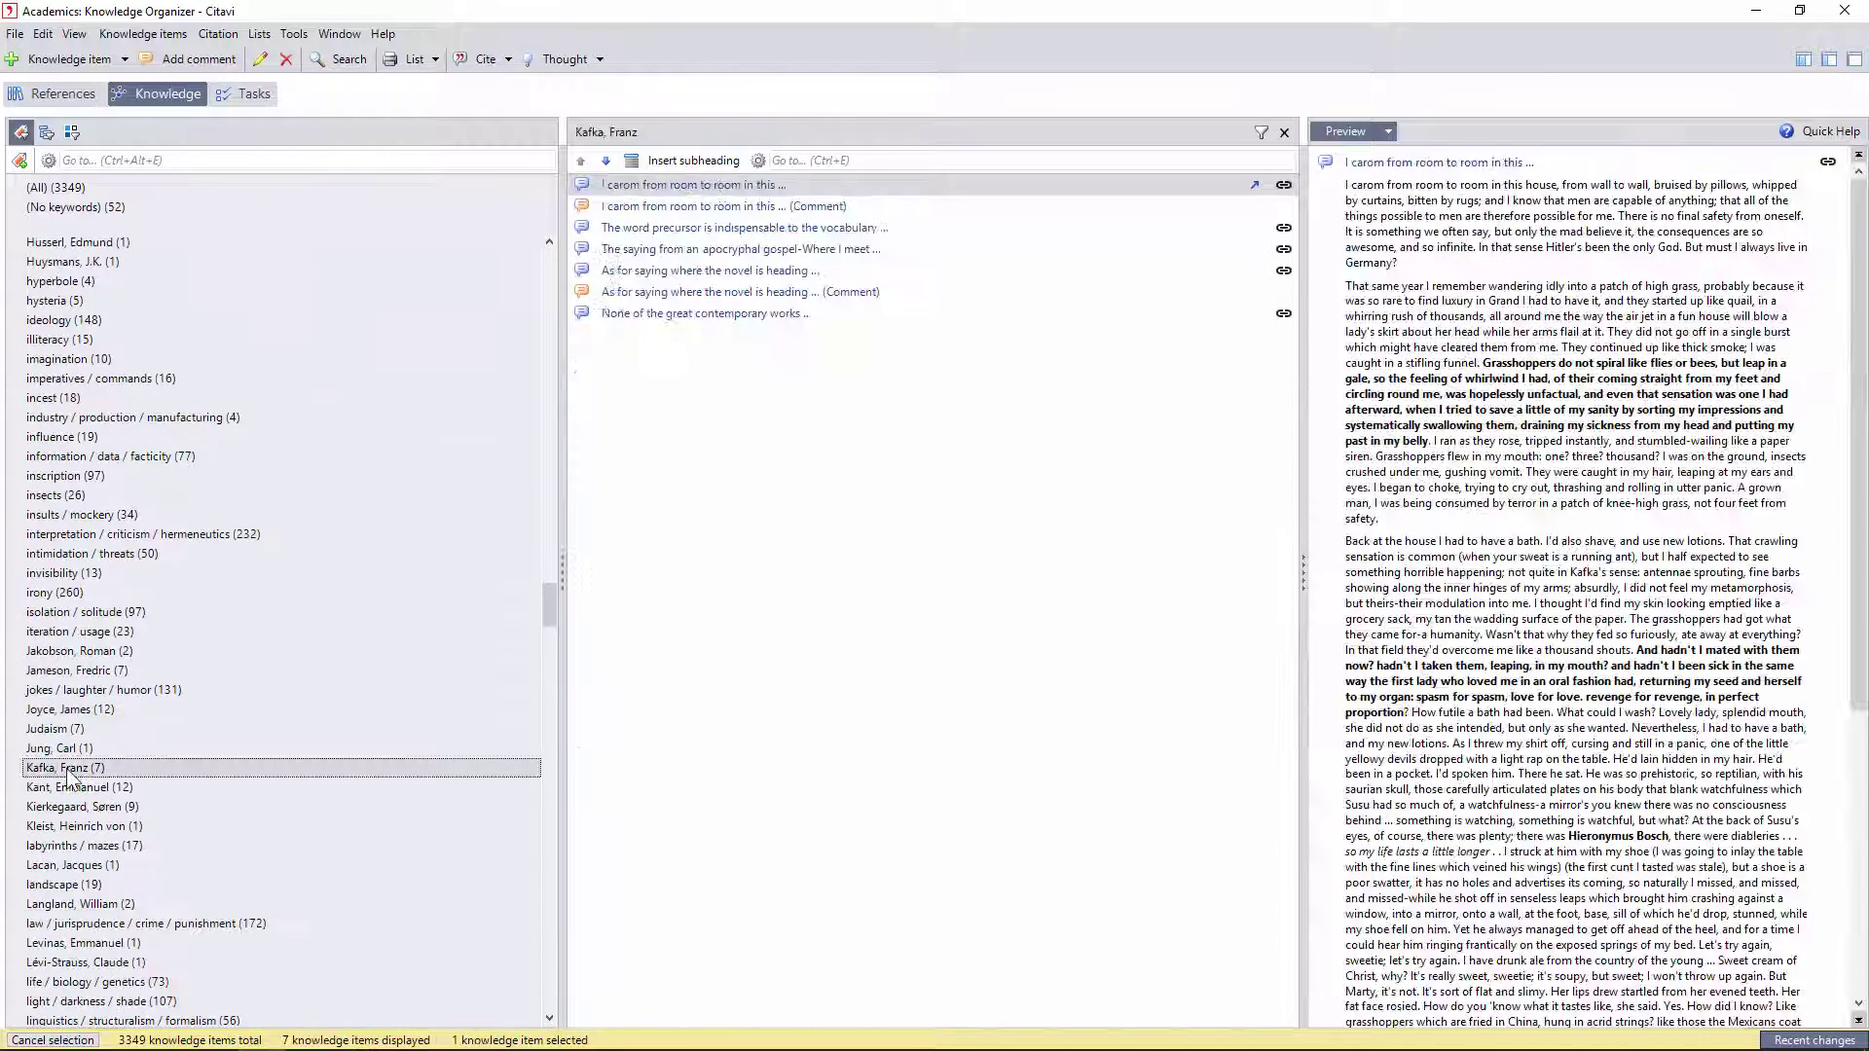
{"action": "scroll", "coordinate": [125, 712], "scroll_direction": "down", "scroll_amount": 7}
{"action": "left_click", "coordinate": [153, 750]}
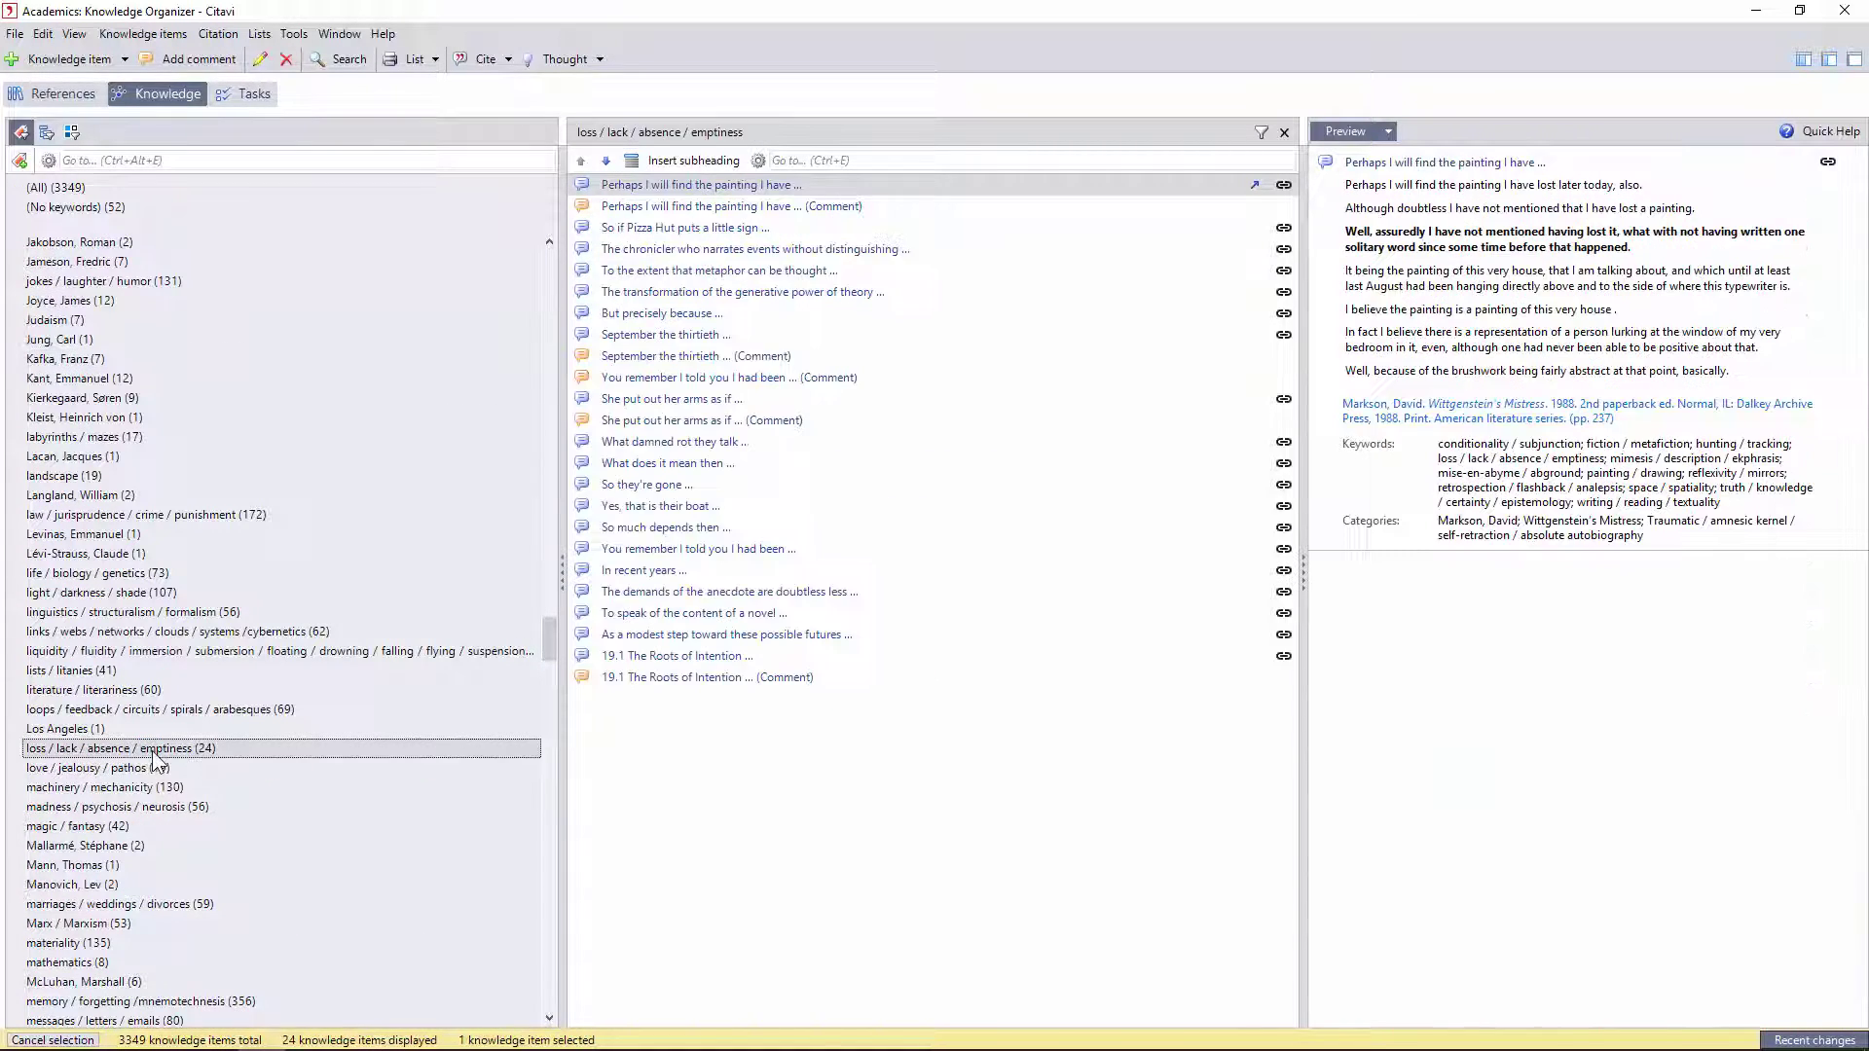
{"action": "scroll", "coordinate": [153, 754], "scroll_direction": "down", "scroll_amount": 10}
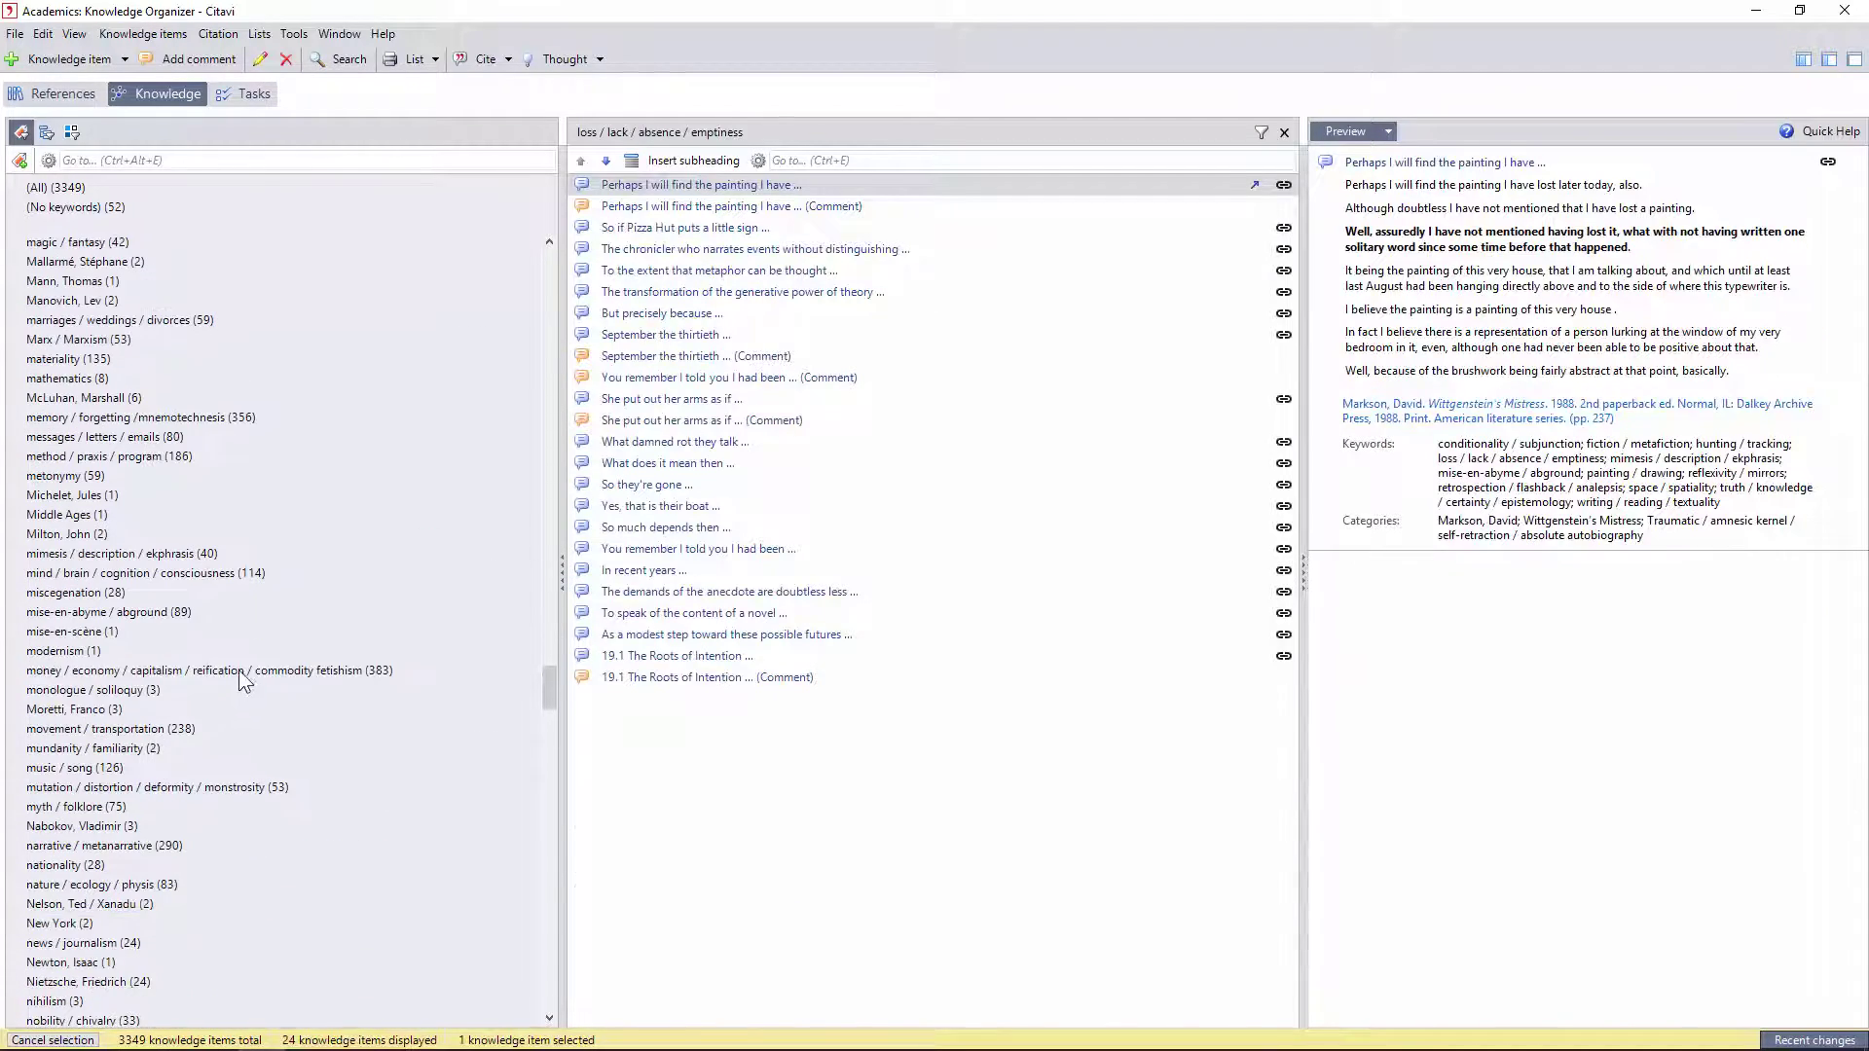
{"action": "left_click", "coordinate": [260, 674]}
{"action": "scroll", "coordinate": [260, 681], "scroll_direction": "down", "scroll_amount": 12}
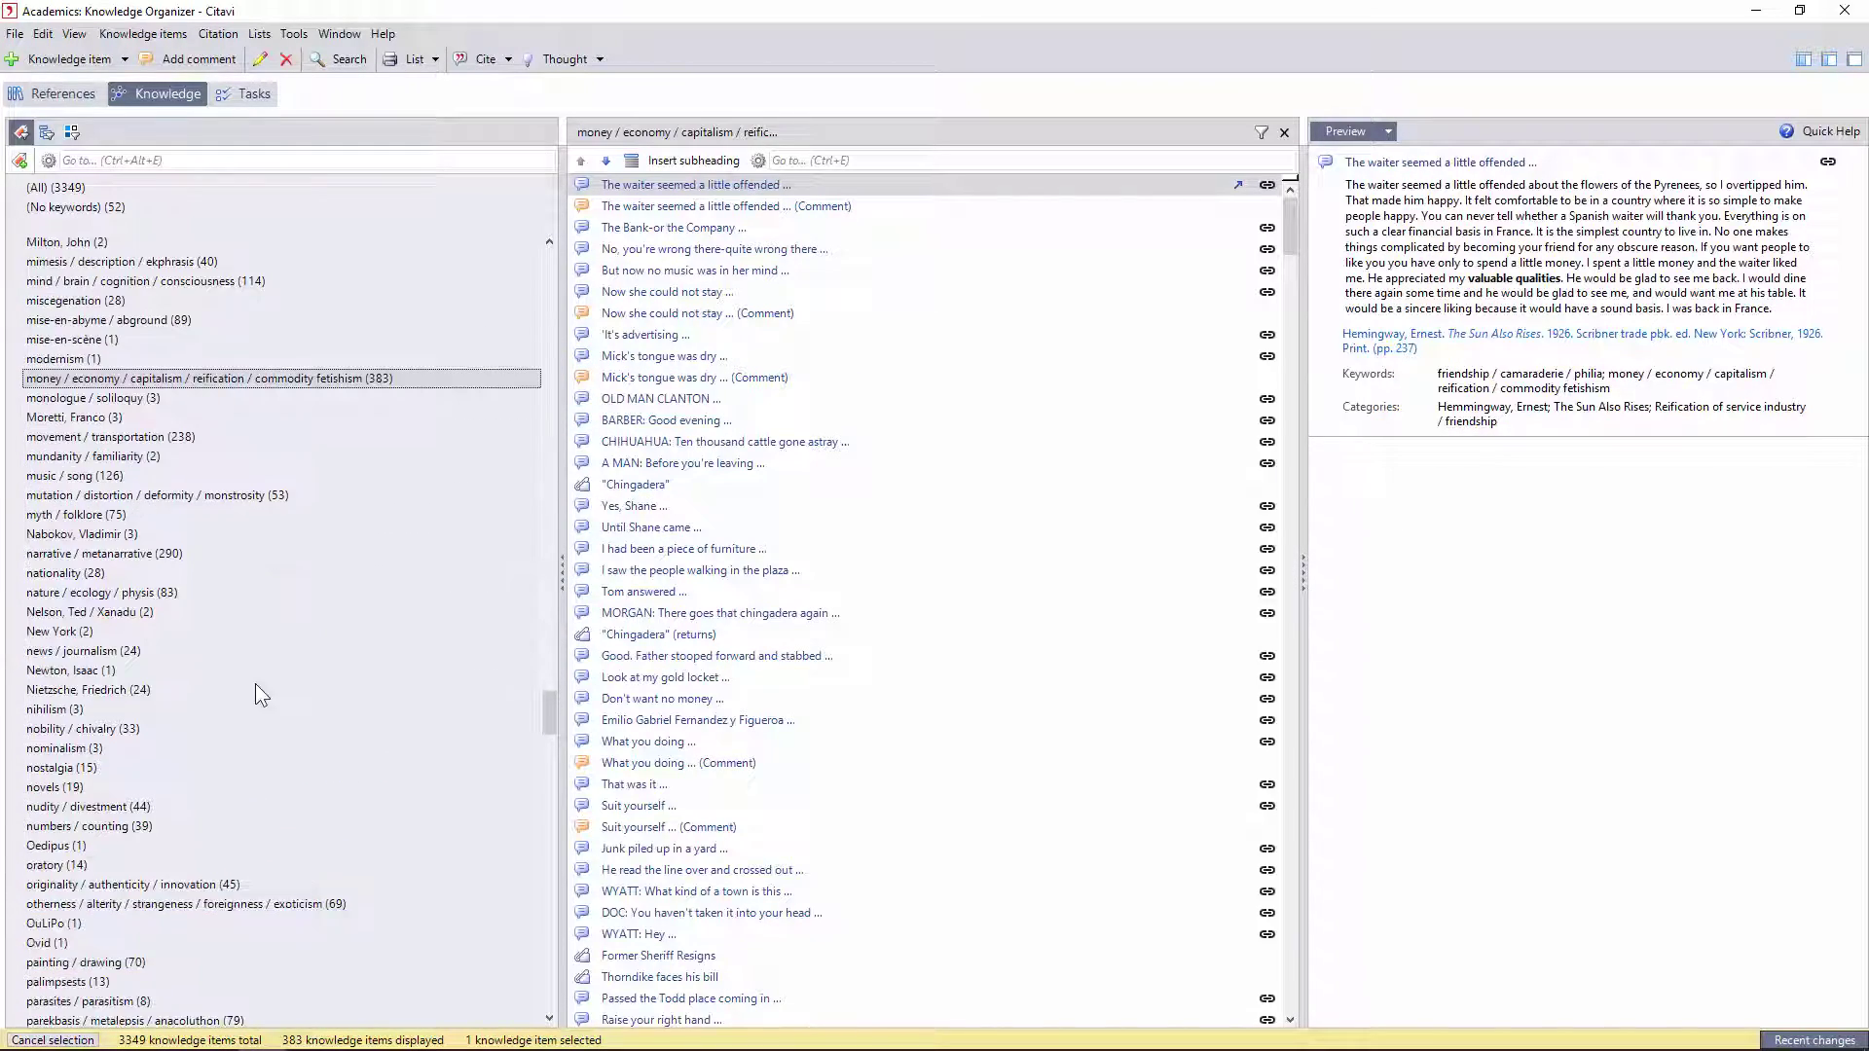
{"action": "scroll", "coordinate": [166, 672], "scroll_direction": "down", "scroll_amount": 18}
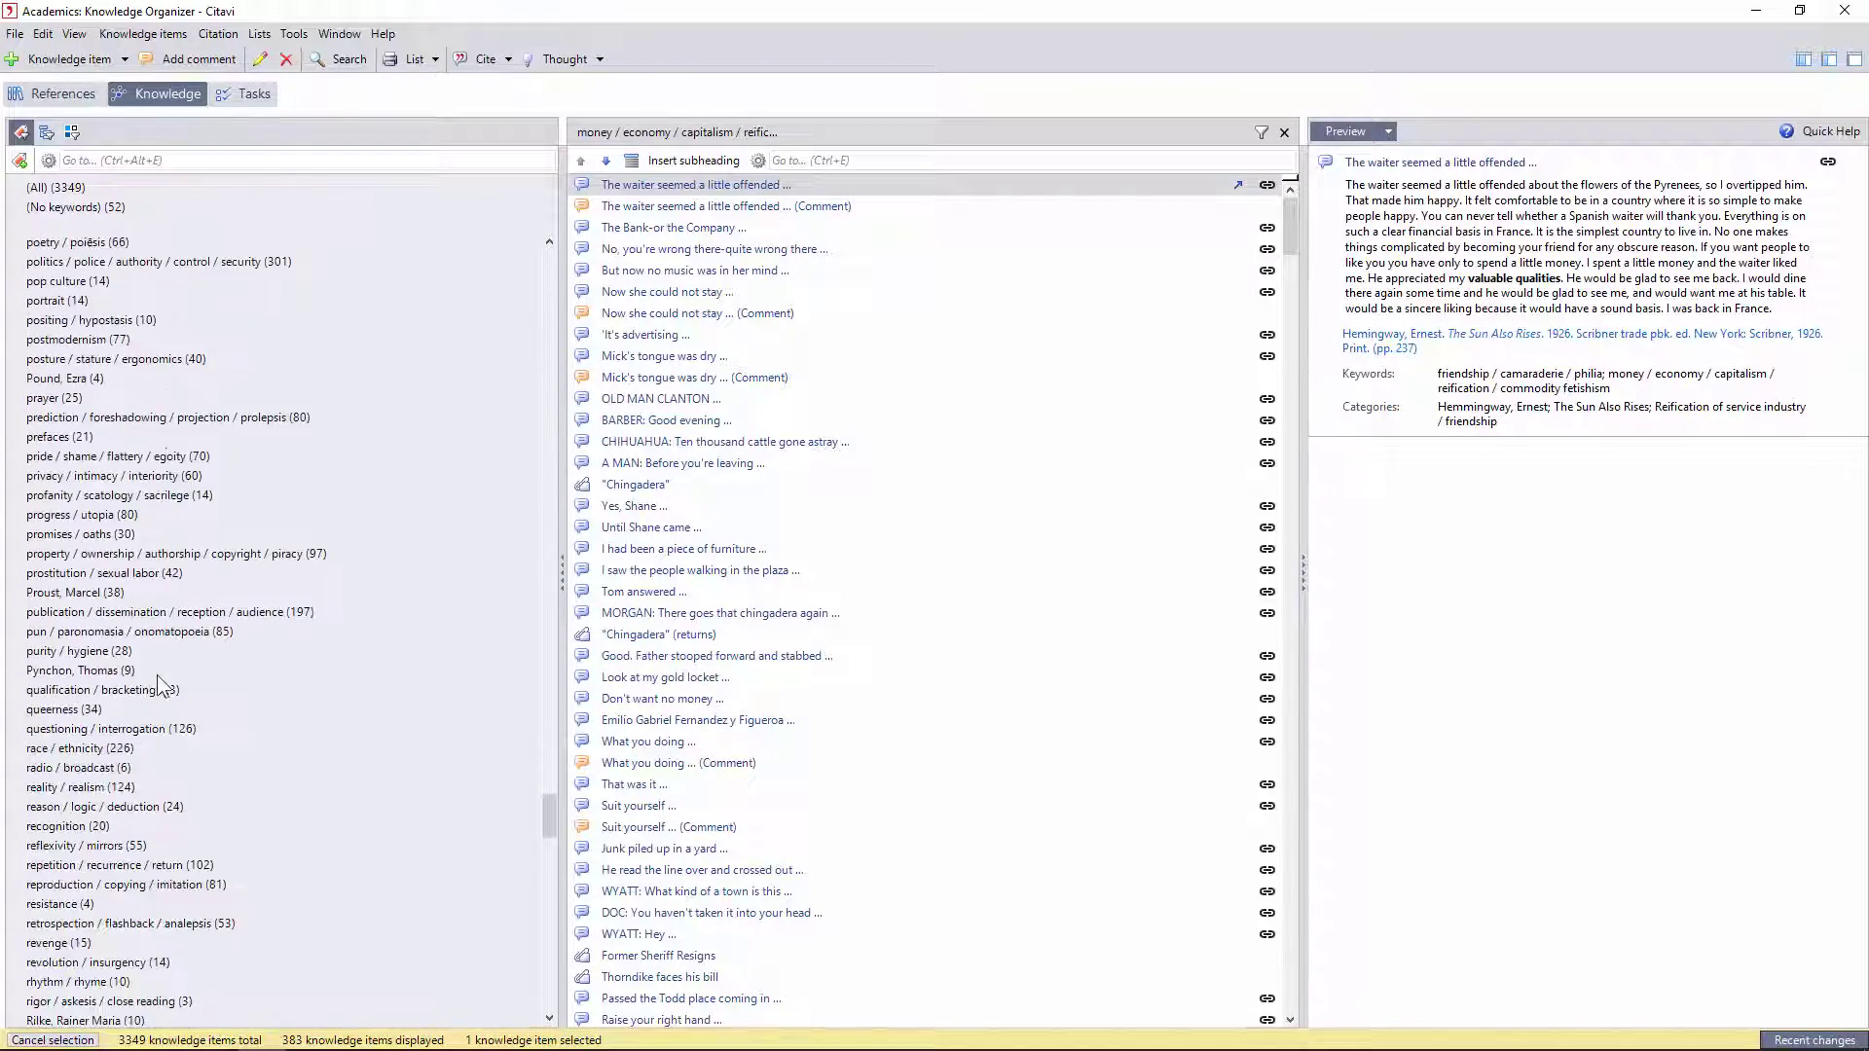
{"action": "scroll", "coordinate": [176, 701], "scroll_direction": "down", "scroll_amount": 8}
{"action": "left_click", "coordinate": [181, 671]}
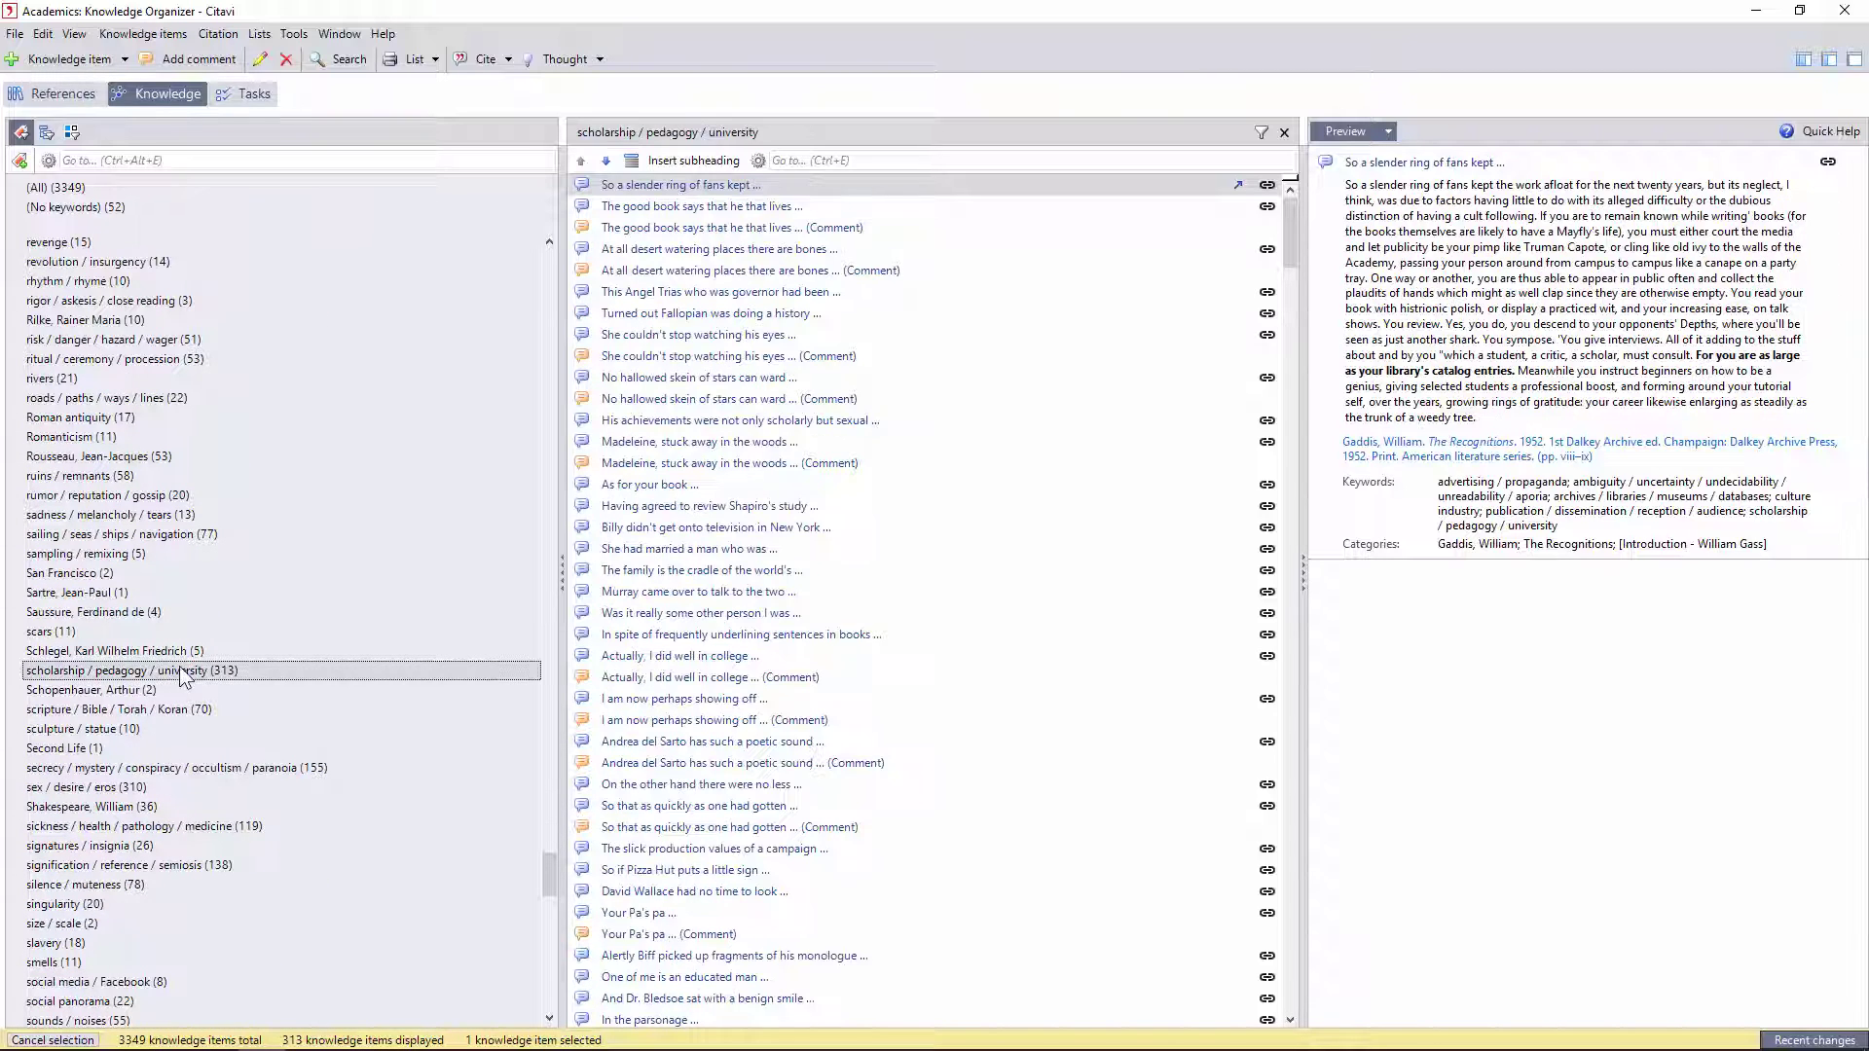
Open trope / figure / metaphor / rhetoric, check catachresis, and return to the 572 trope items
{"action": "scroll", "coordinate": [145, 681], "scroll_direction": "down", "scroll_amount": 13}
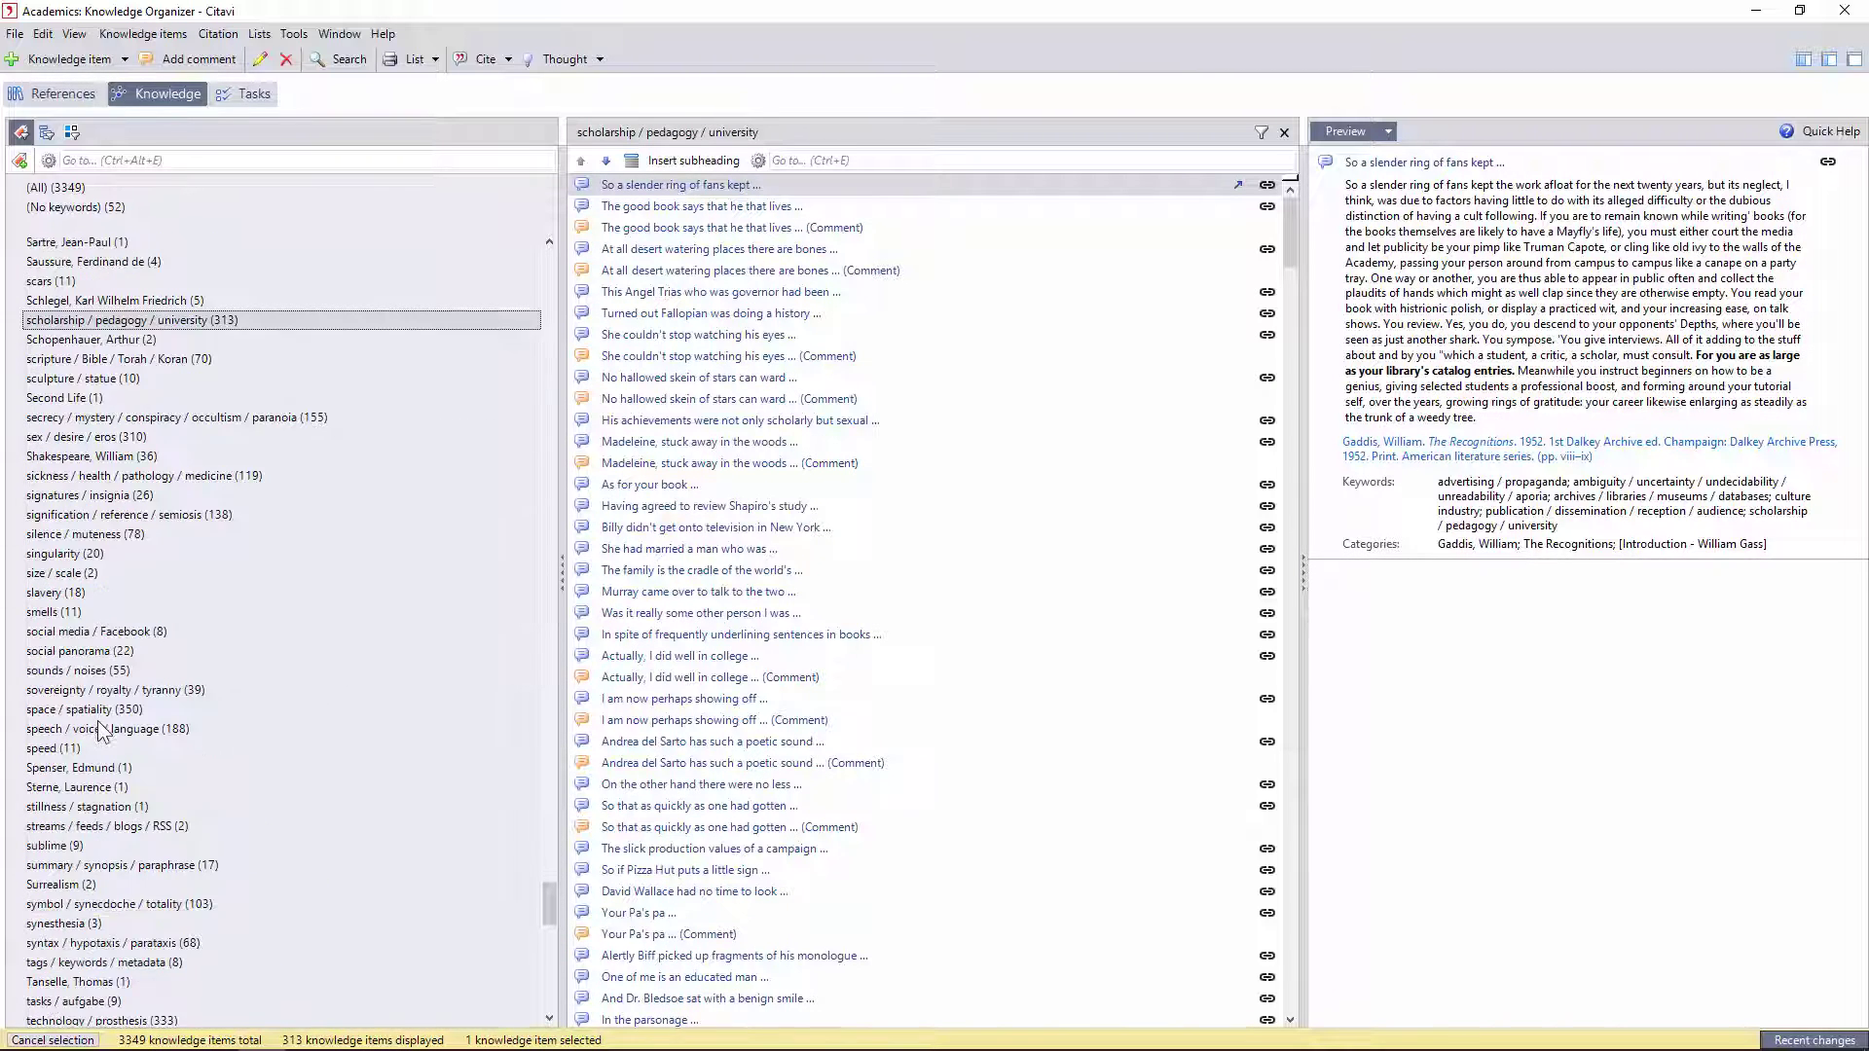
{"action": "scroll", "coordinate": [130, 839], "scroll_direction": "down", "scroll_amount": 3}
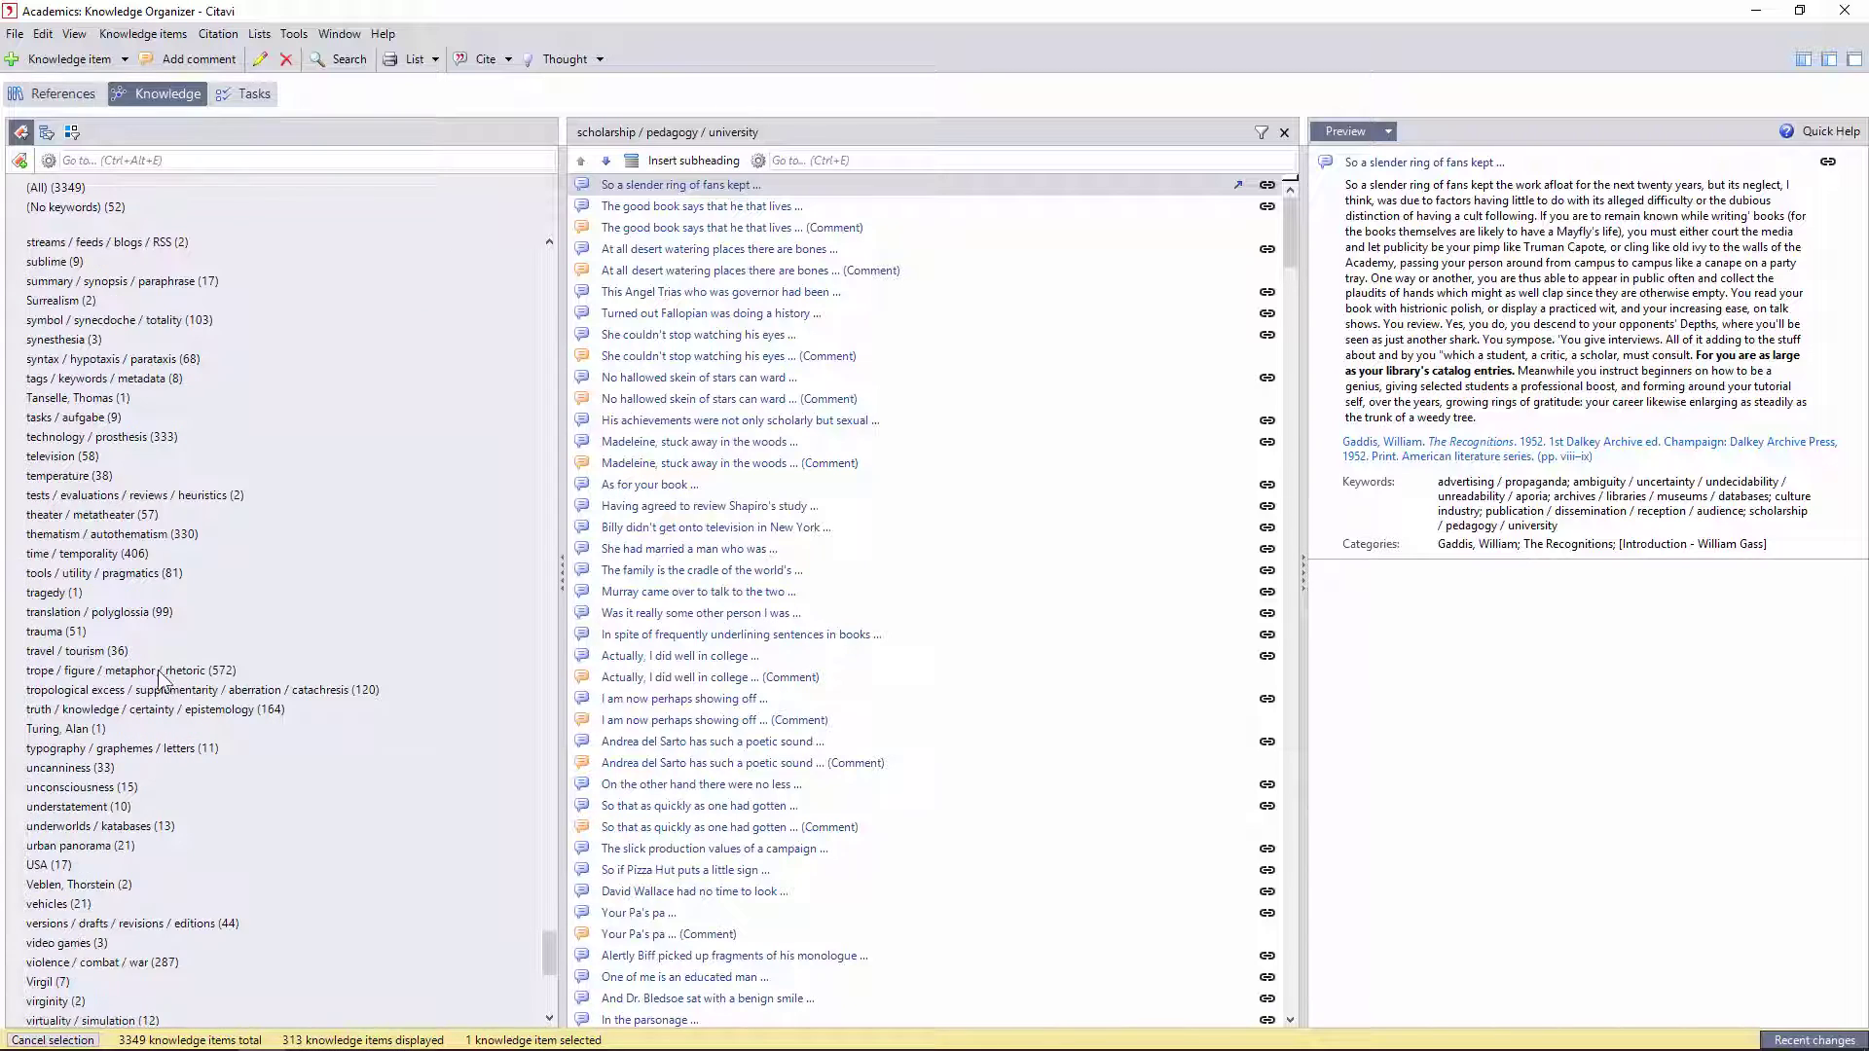
{"action": "left_click", "coordinate": [162, 671]}
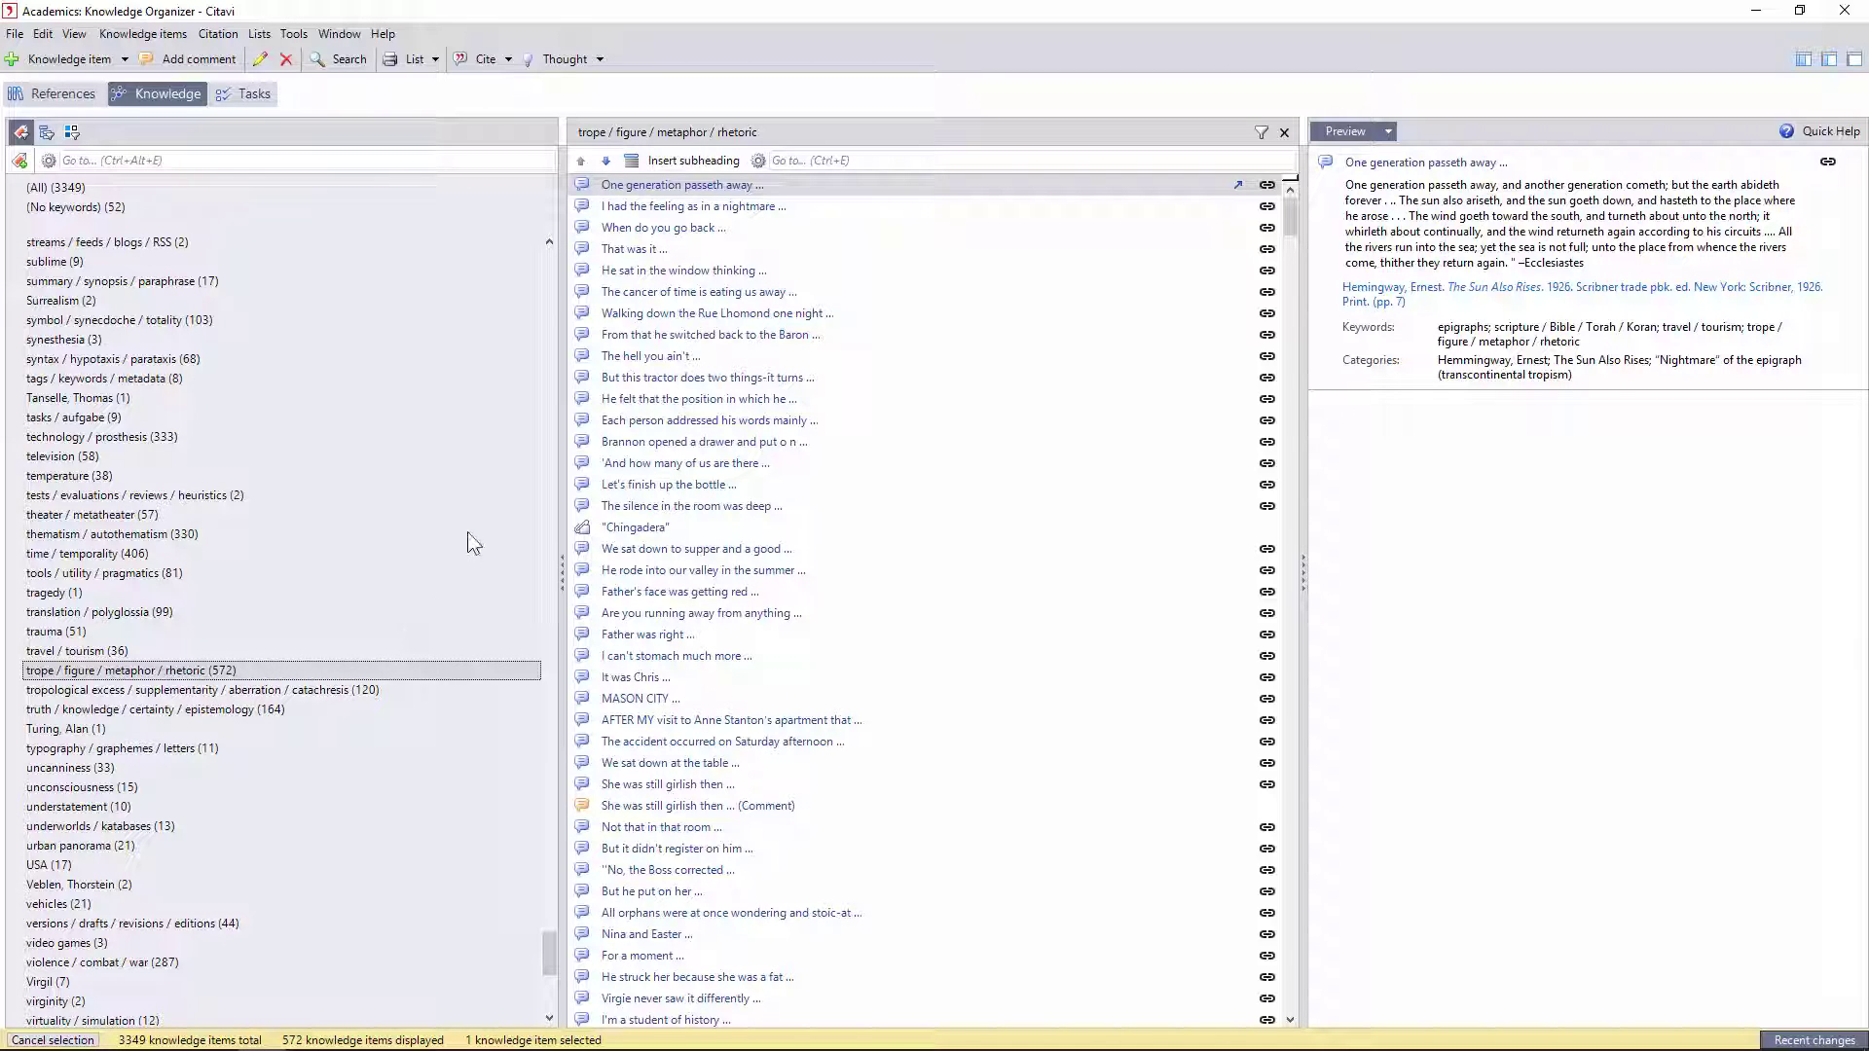
{"action": "left_click", "coordinate": [342, 690]}
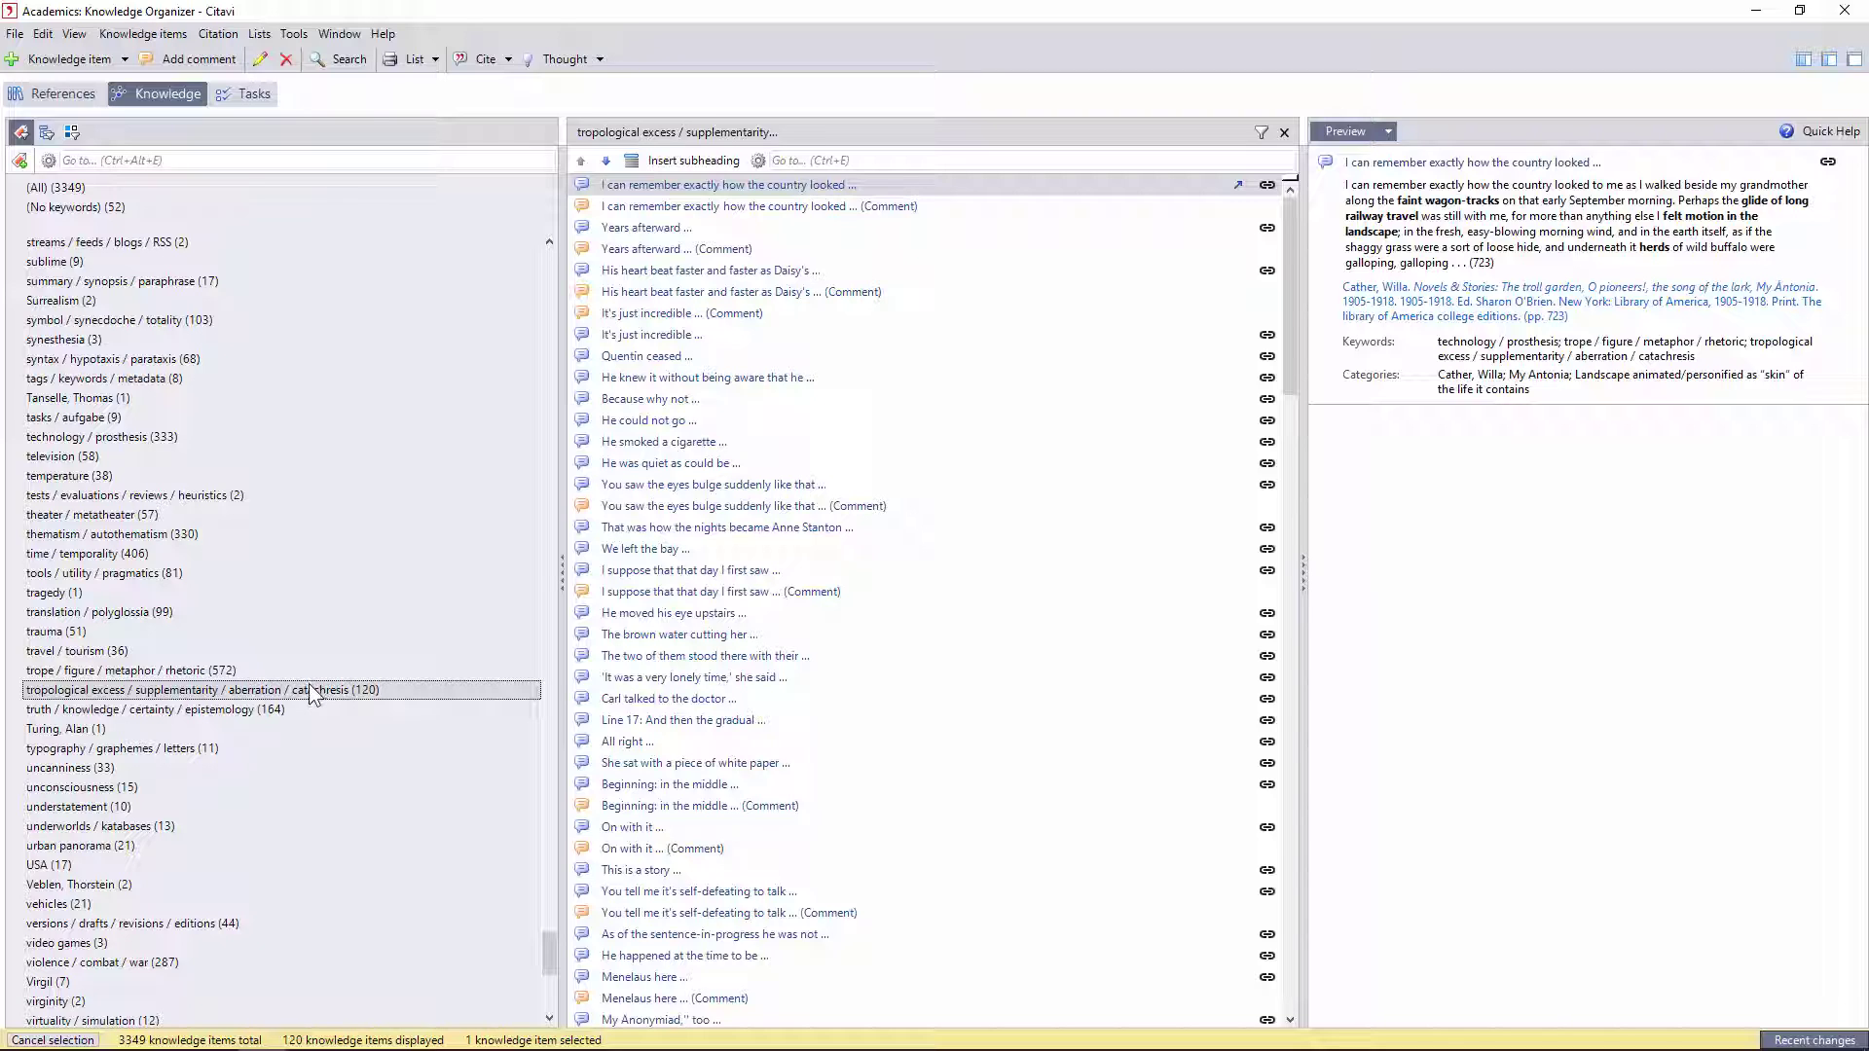
{"action": "left_click", "coordinate": [223, 671]}
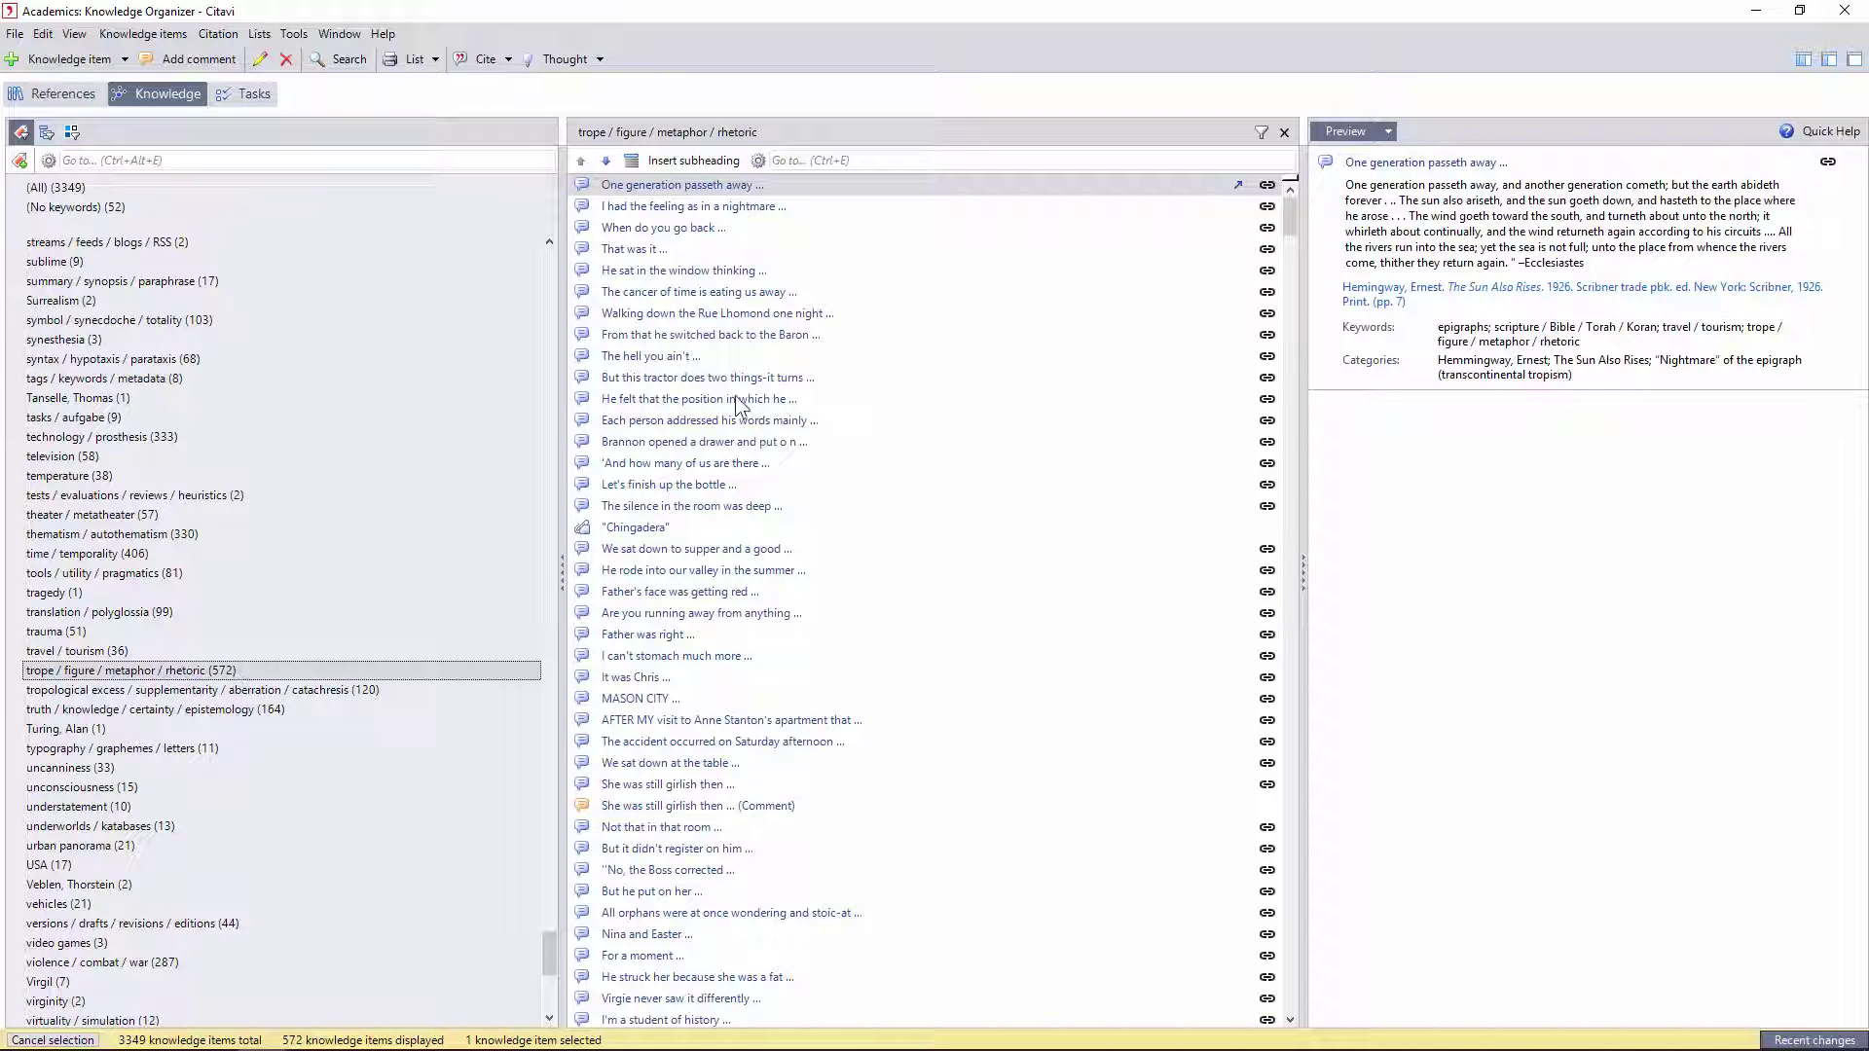
Scroll through the By keyword list under Select within the selection and close it without picking a keyword
{"action": "left_click", "coordinate": [1261, 133]}
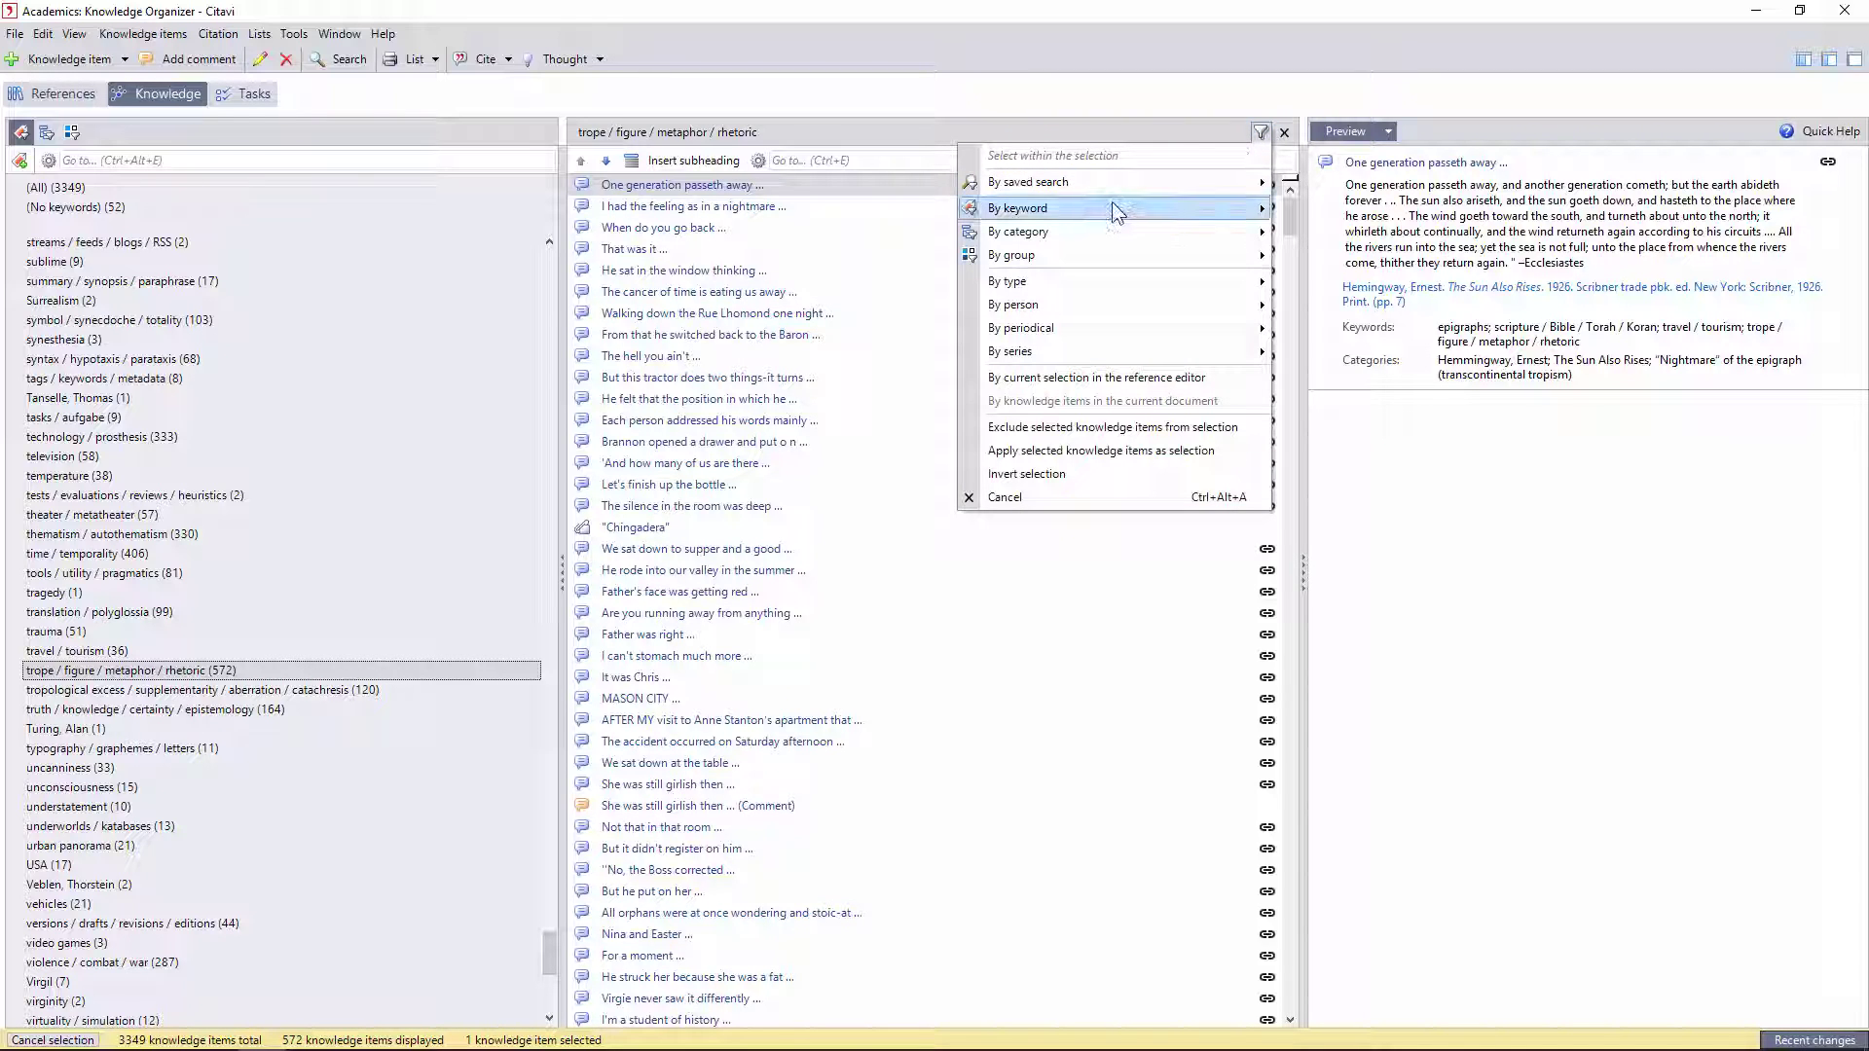
{"action": "mouse_move", "coordinate": [1112, 202]}
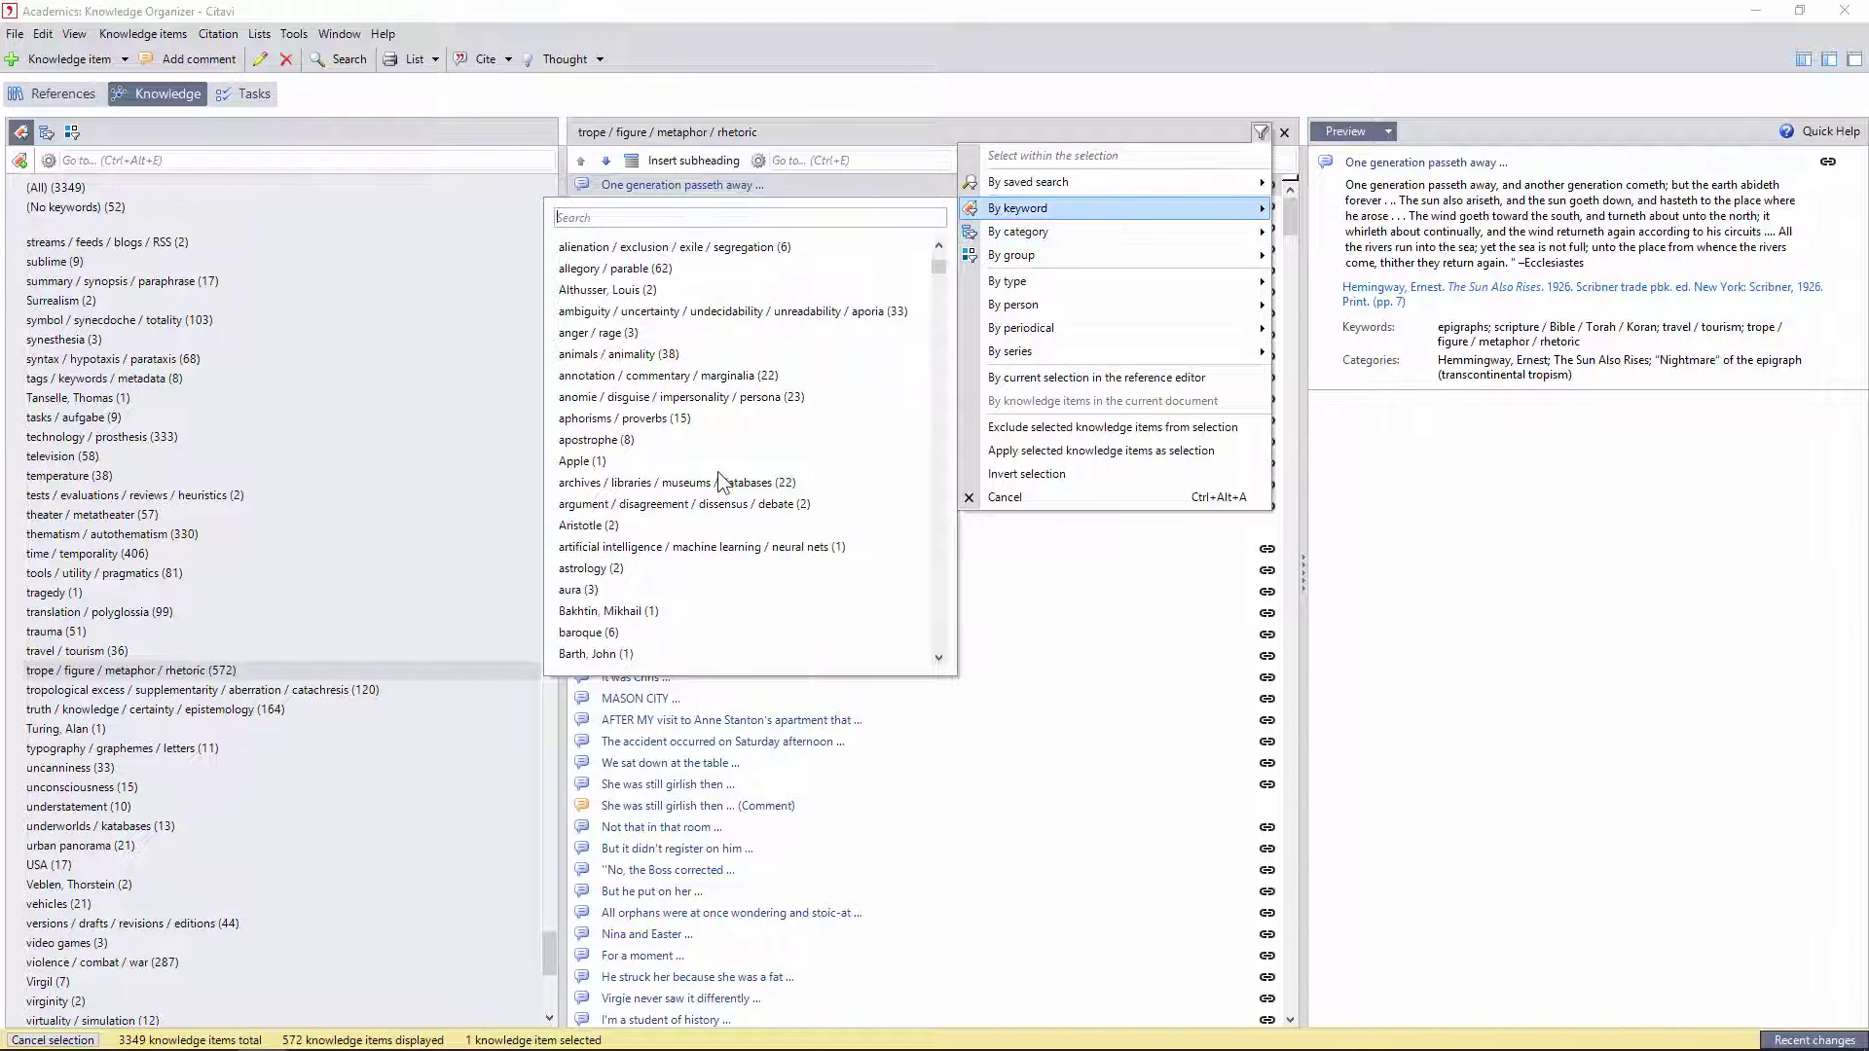
{"action": "scroll", "coordinate": [718, 472], "scroll_direction": "down", "scroll_amount": 5}
{"action": "scroll", "coordinate": [721, 492], "scroll_direction": "down", "scroll_amount": 20}
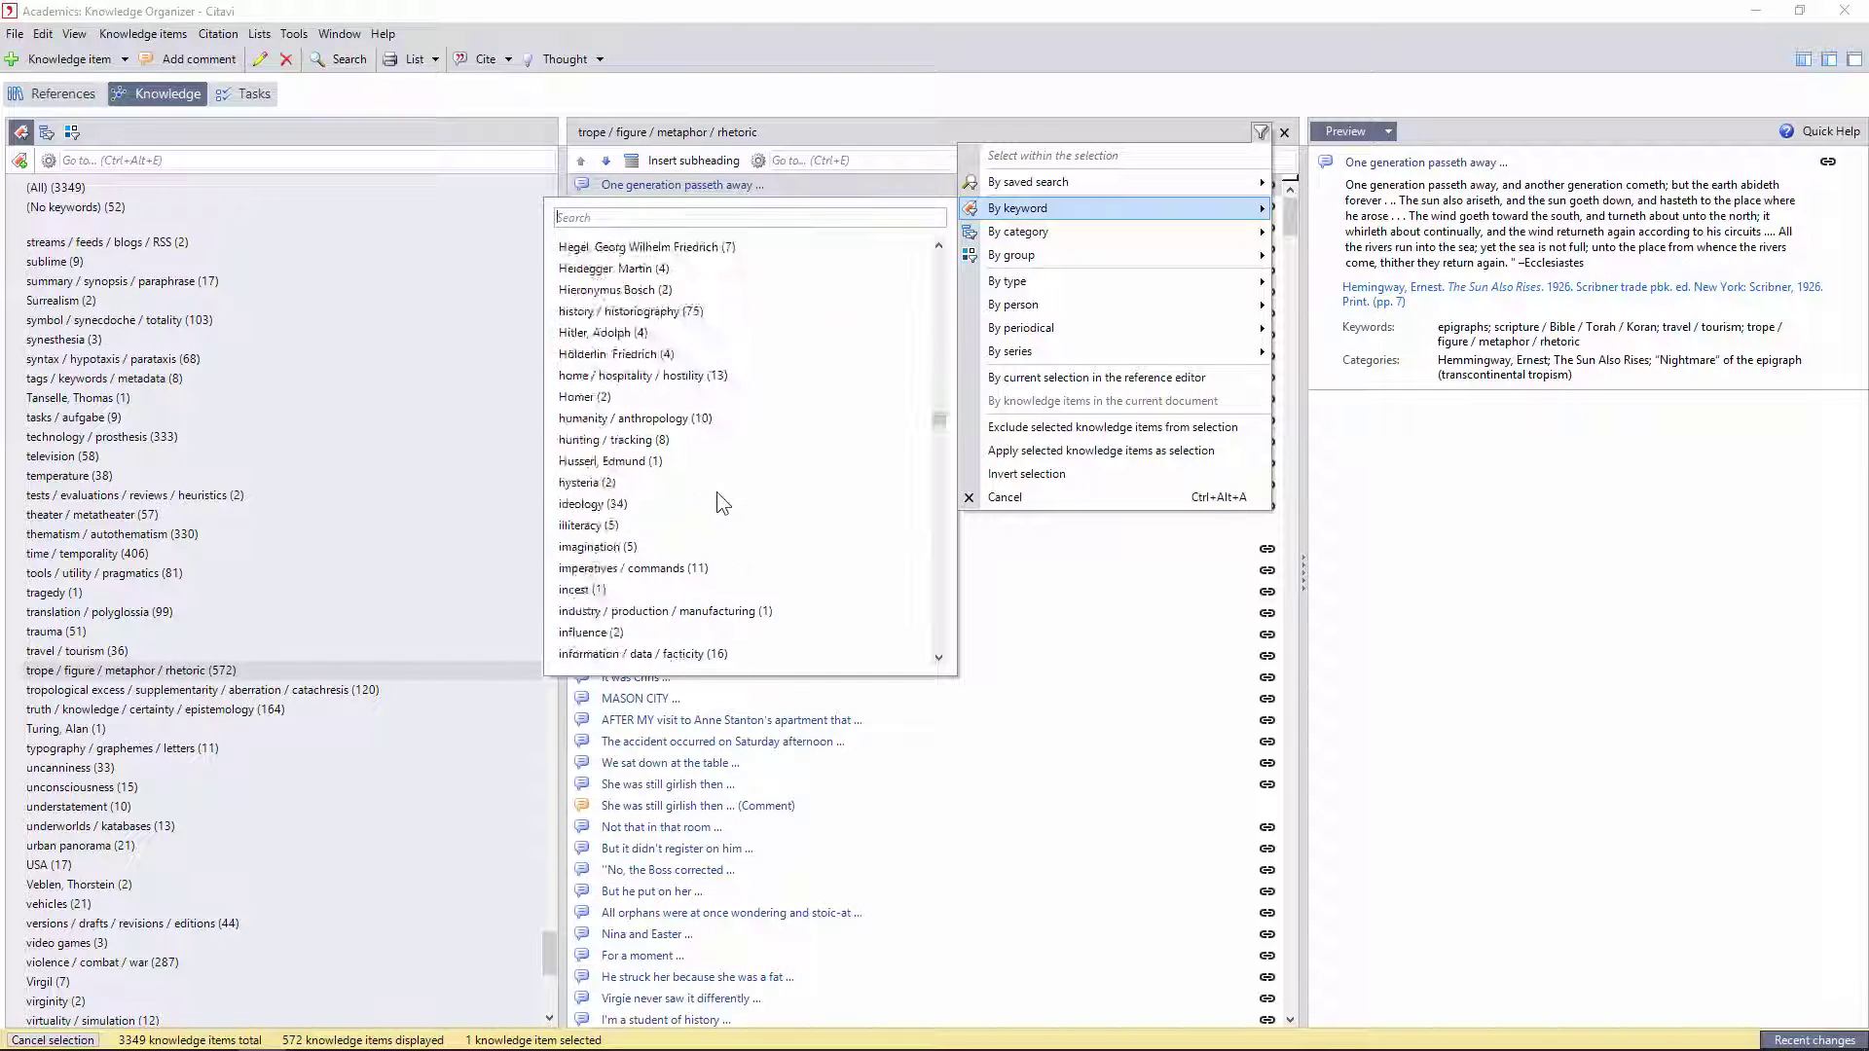
{"action": "scroll", "coordinate": [718, 504], "scroll_direction": "down", "scroll_amount": 10}
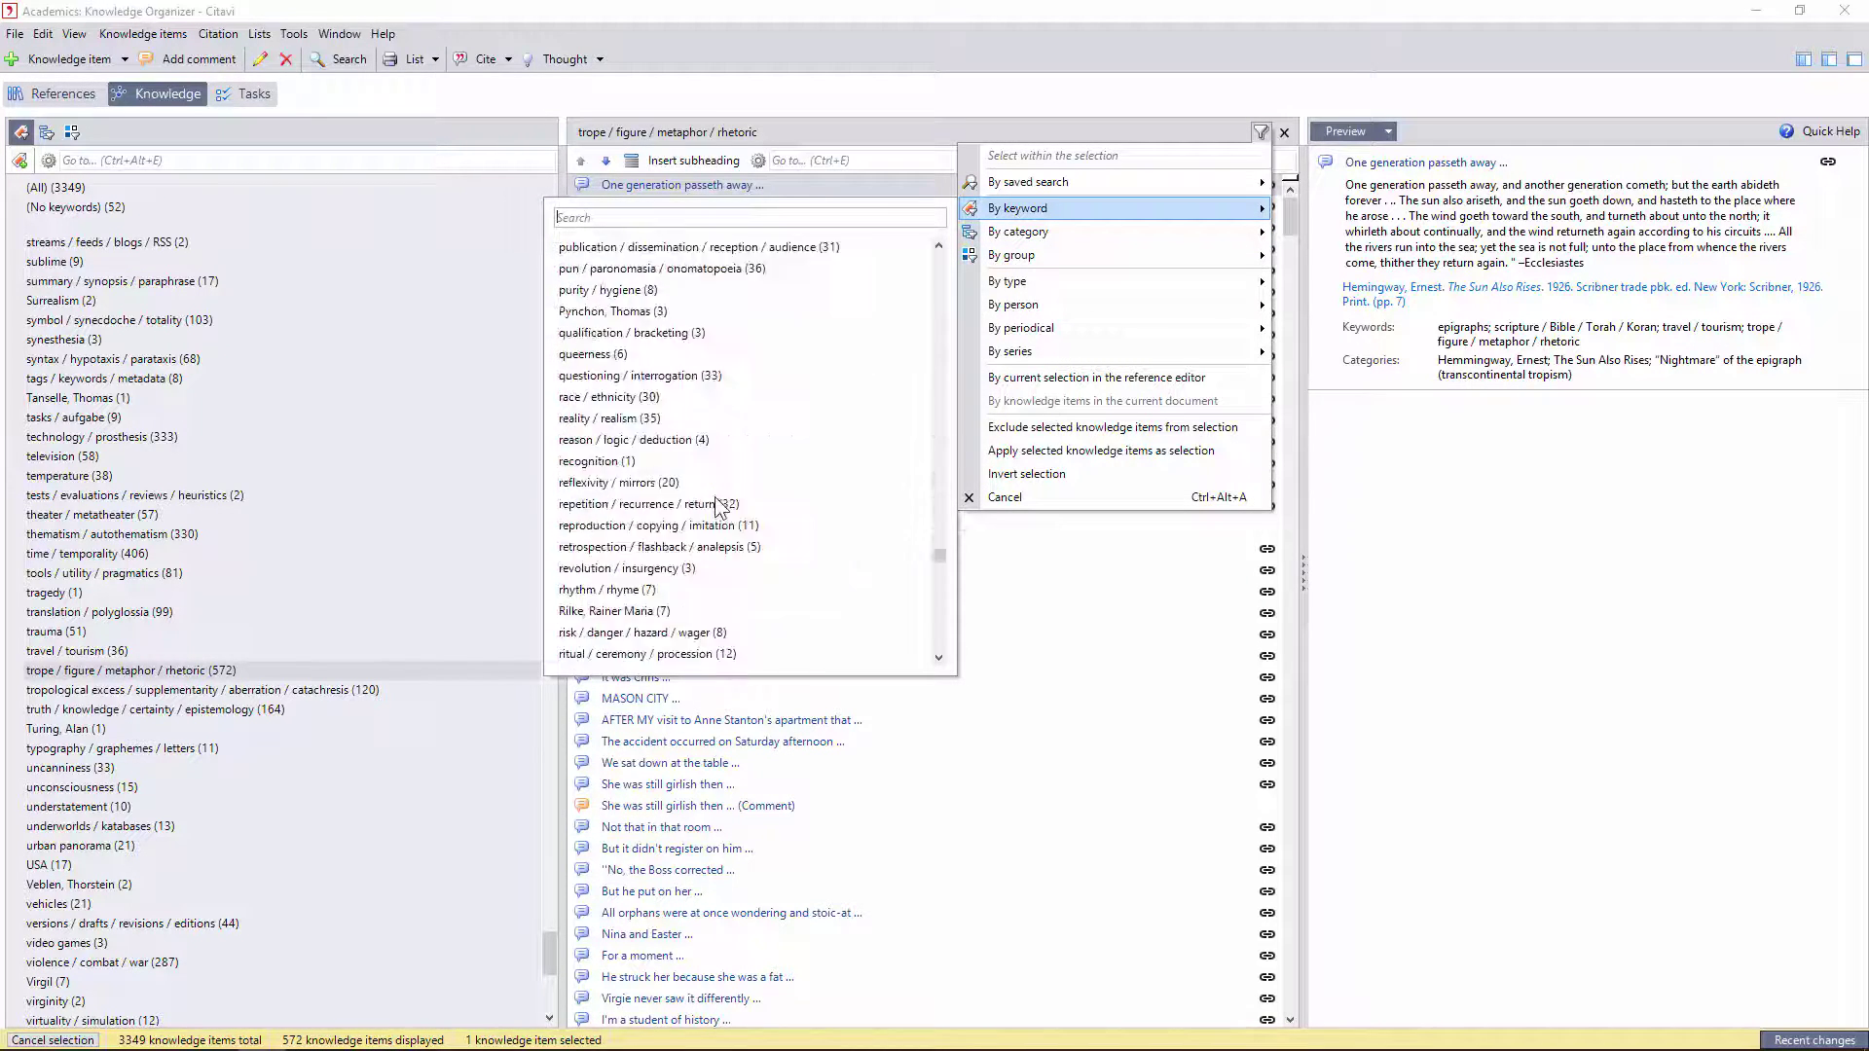
{"action": "scroll", "coordinate": [717, 503], "scroll_direction": "down", "scroll_amount": 9}
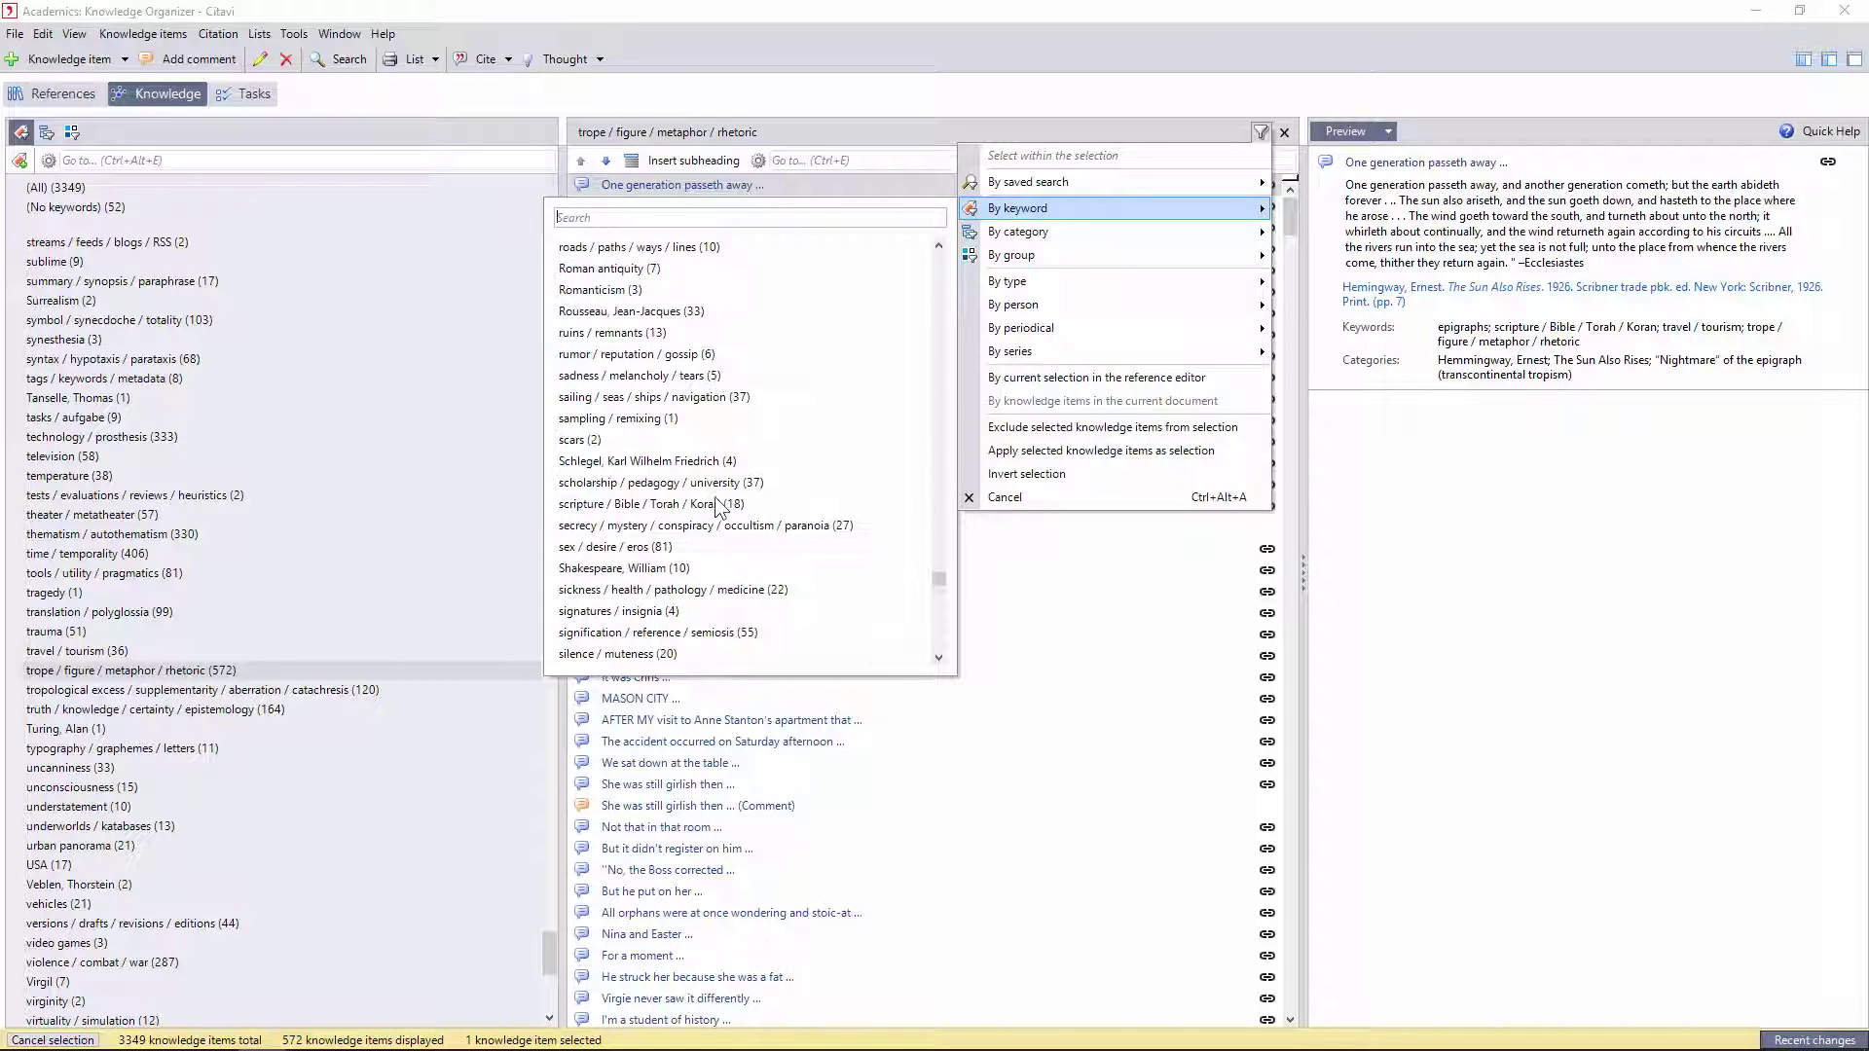
{"action": "scroll", "coordinate": [718, 506], "scroll_direction": "down", "scroll_amount": 5}
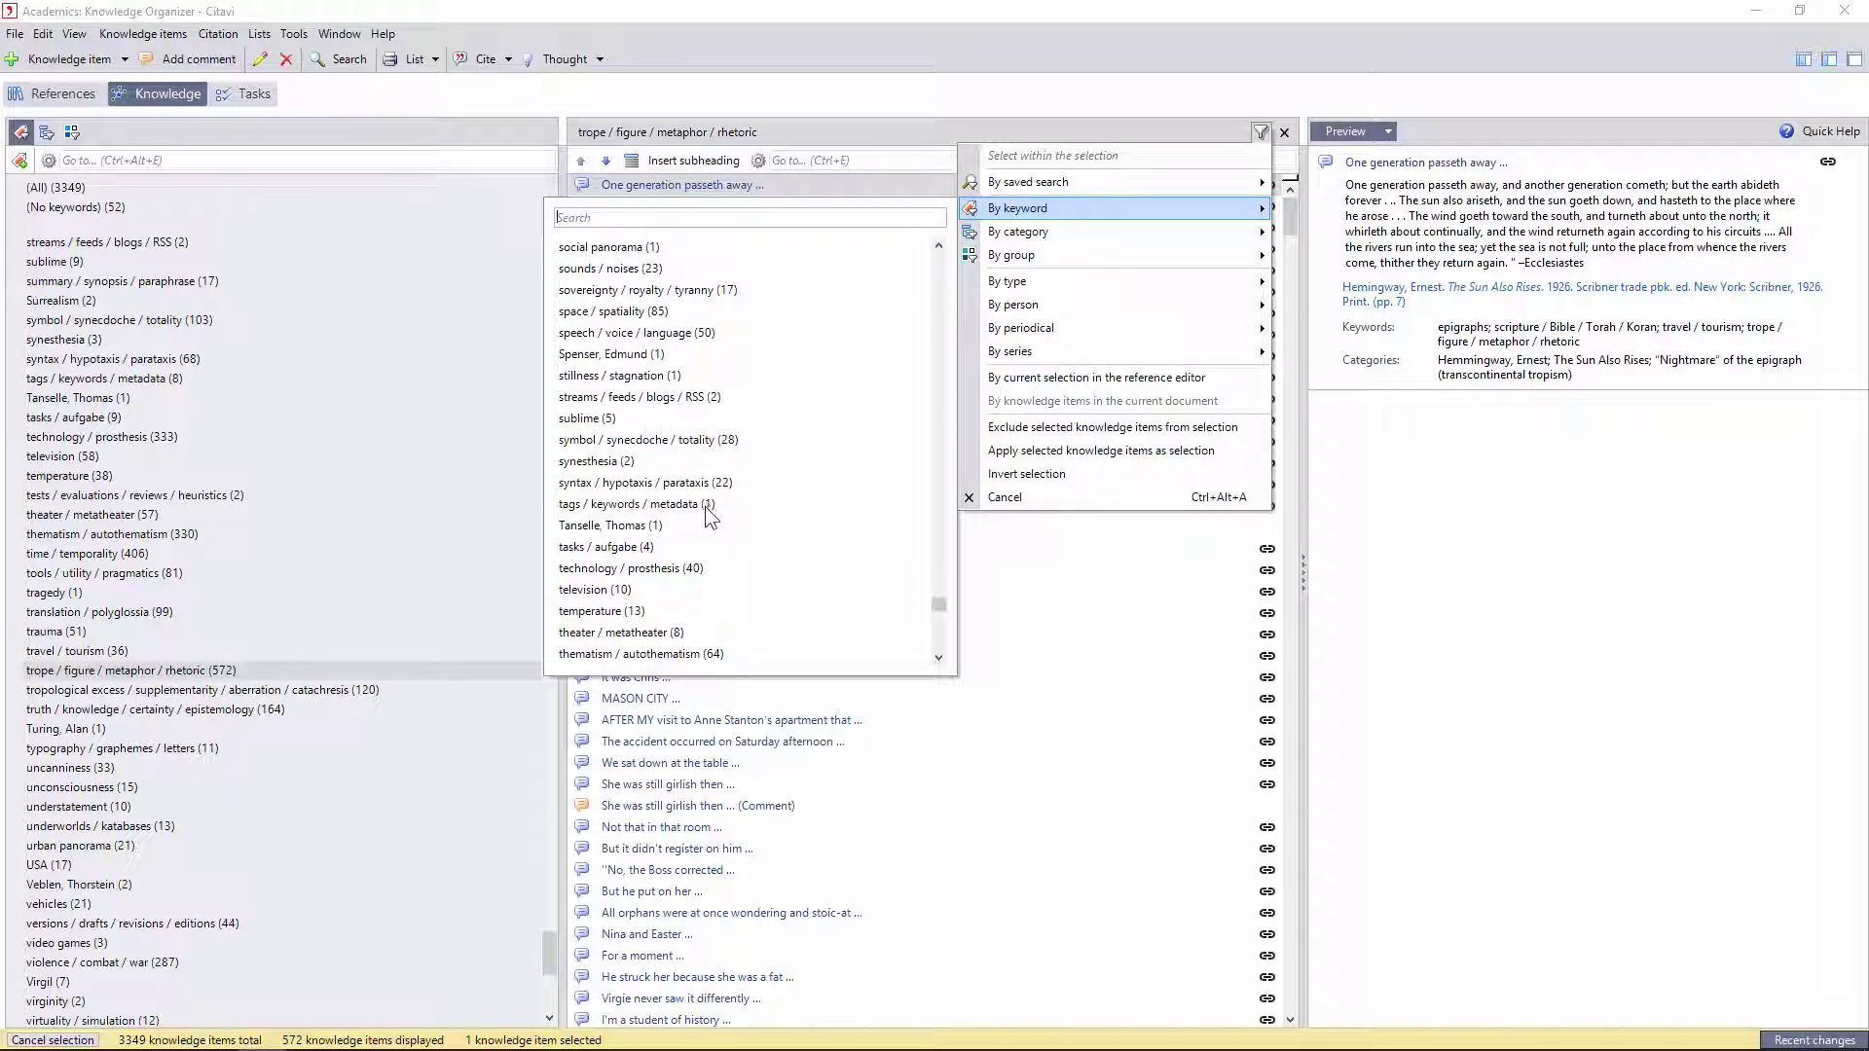
{"action": "scroll", "coordinate": [706, 521], "scroll_direction": "down", "scroll_amount": 2}
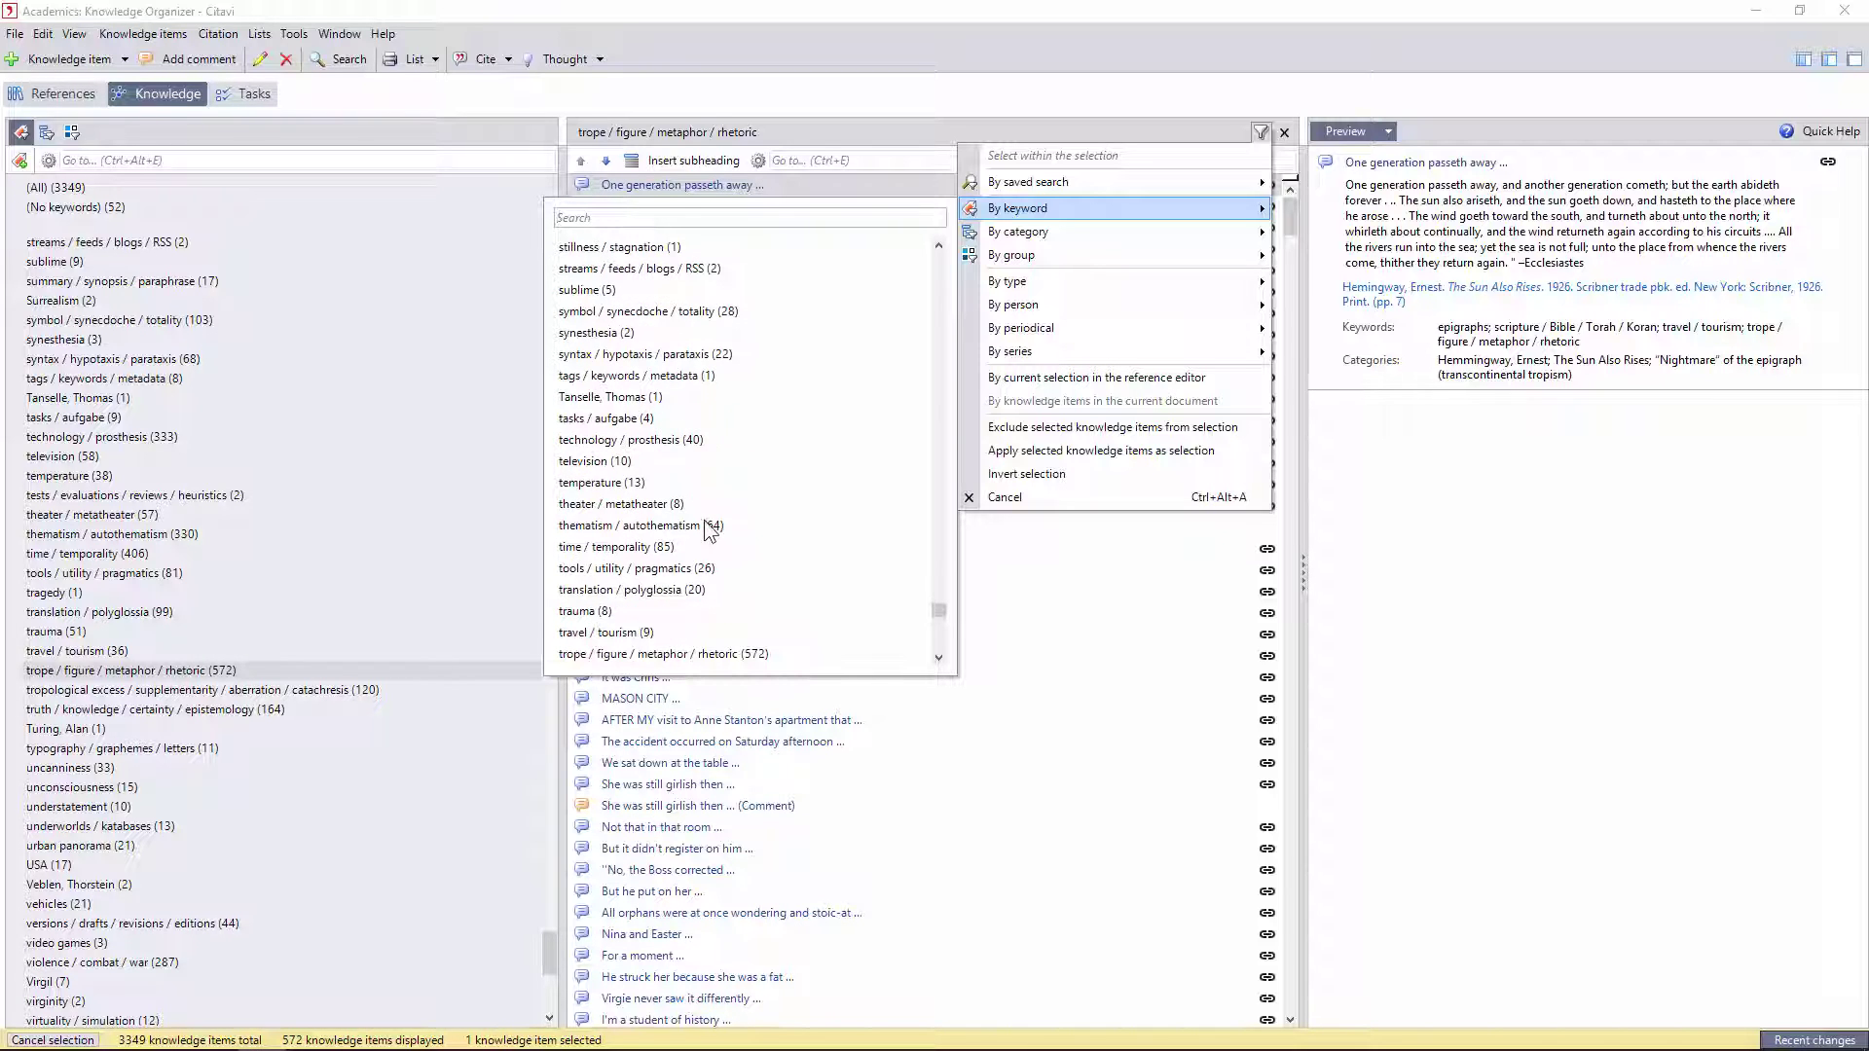
{"action": "scroll", "coordinate": [709, 533], "scroll_direction": "down", "scroll_amount": 1}
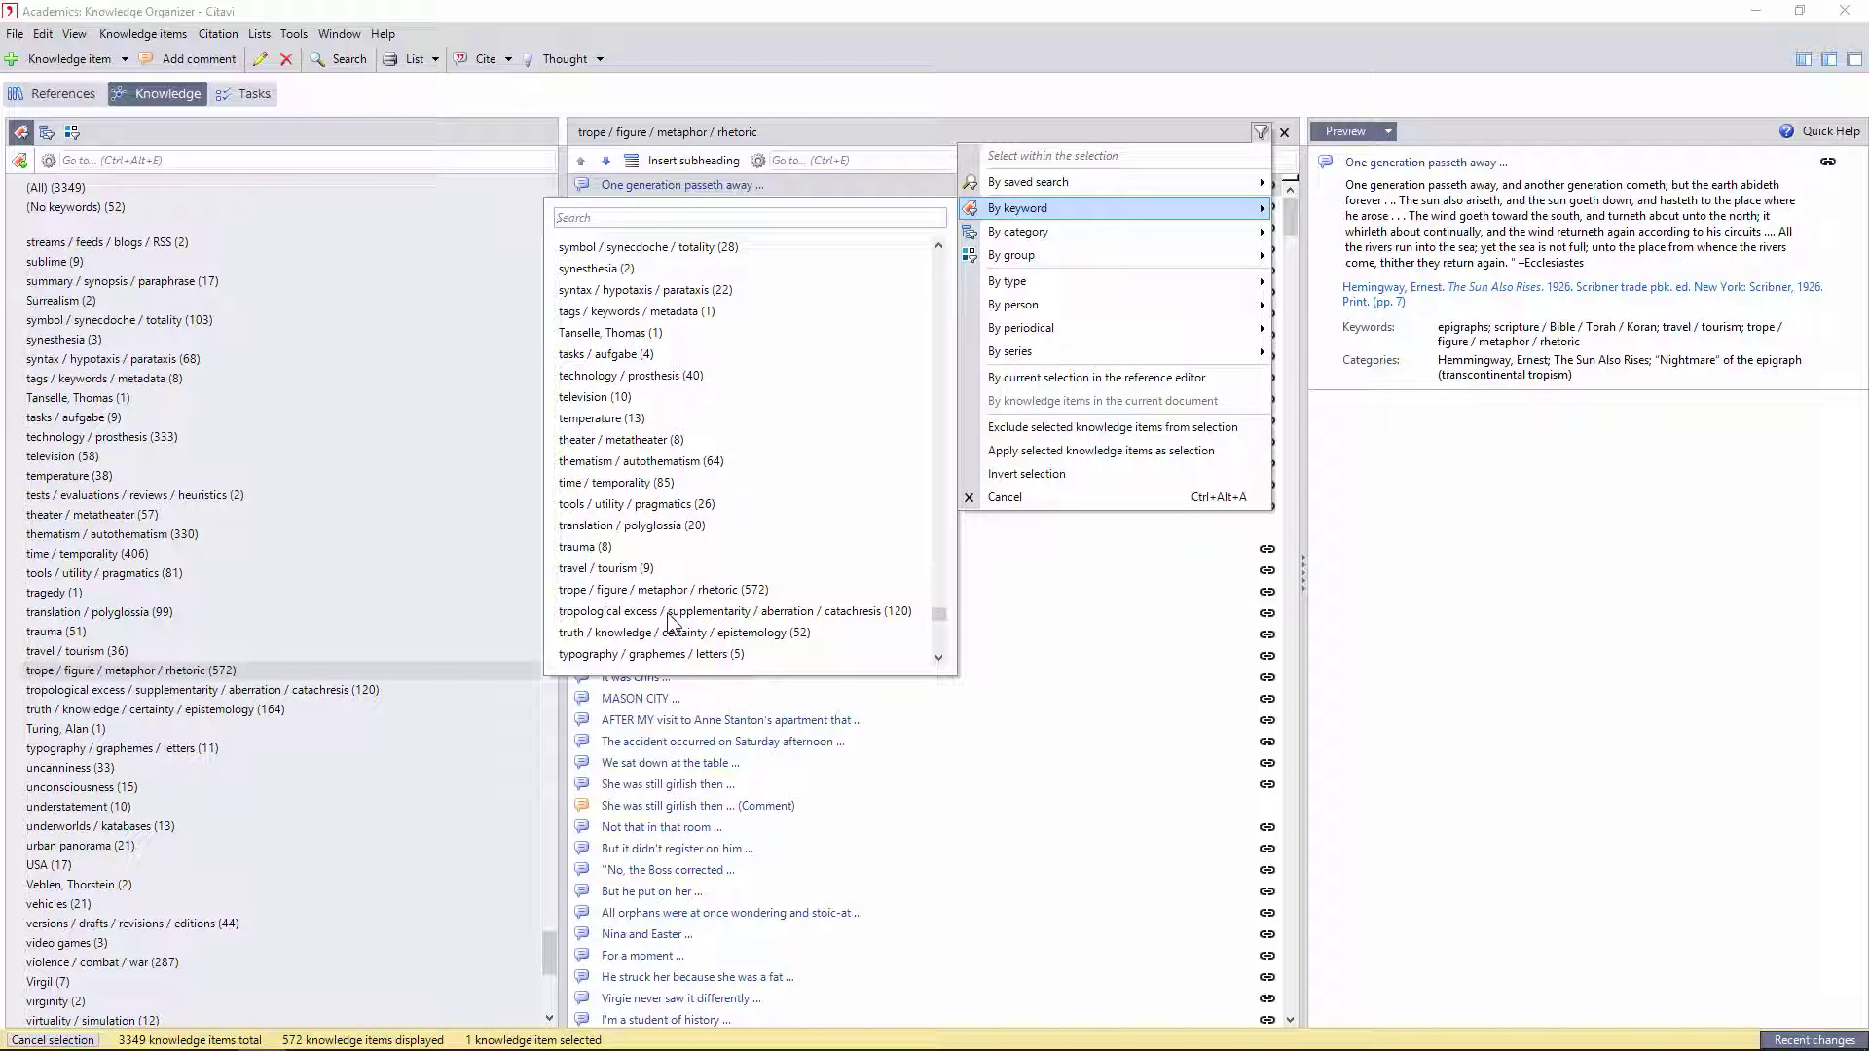
{"action": "left_click", "coordinate": [1074, 642]}
Select the 'Father was right' quotation and scroll down the keyword navigator
{"action": "left_click", "coordinate": [1073, 638]}
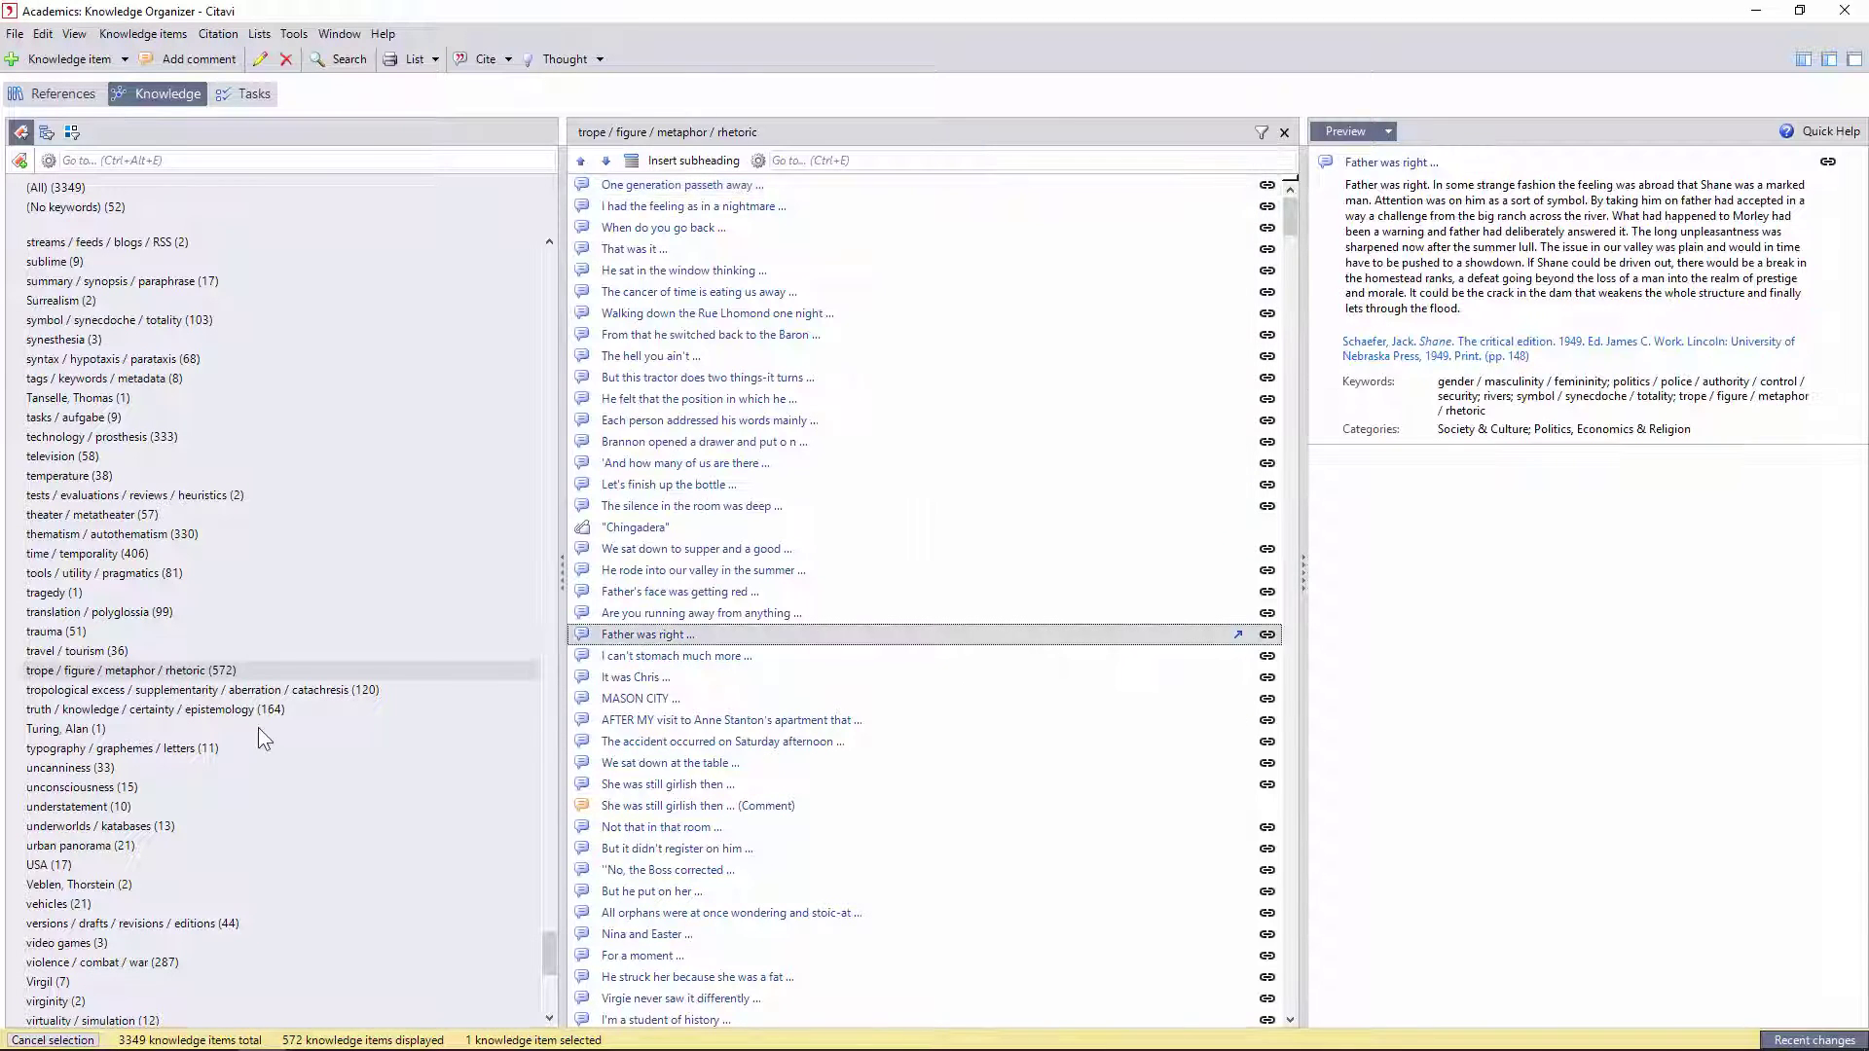
{"action": "scroll", "coordinate": [216, 717], "scroll_direction": "down", "scroll_amount": 4}
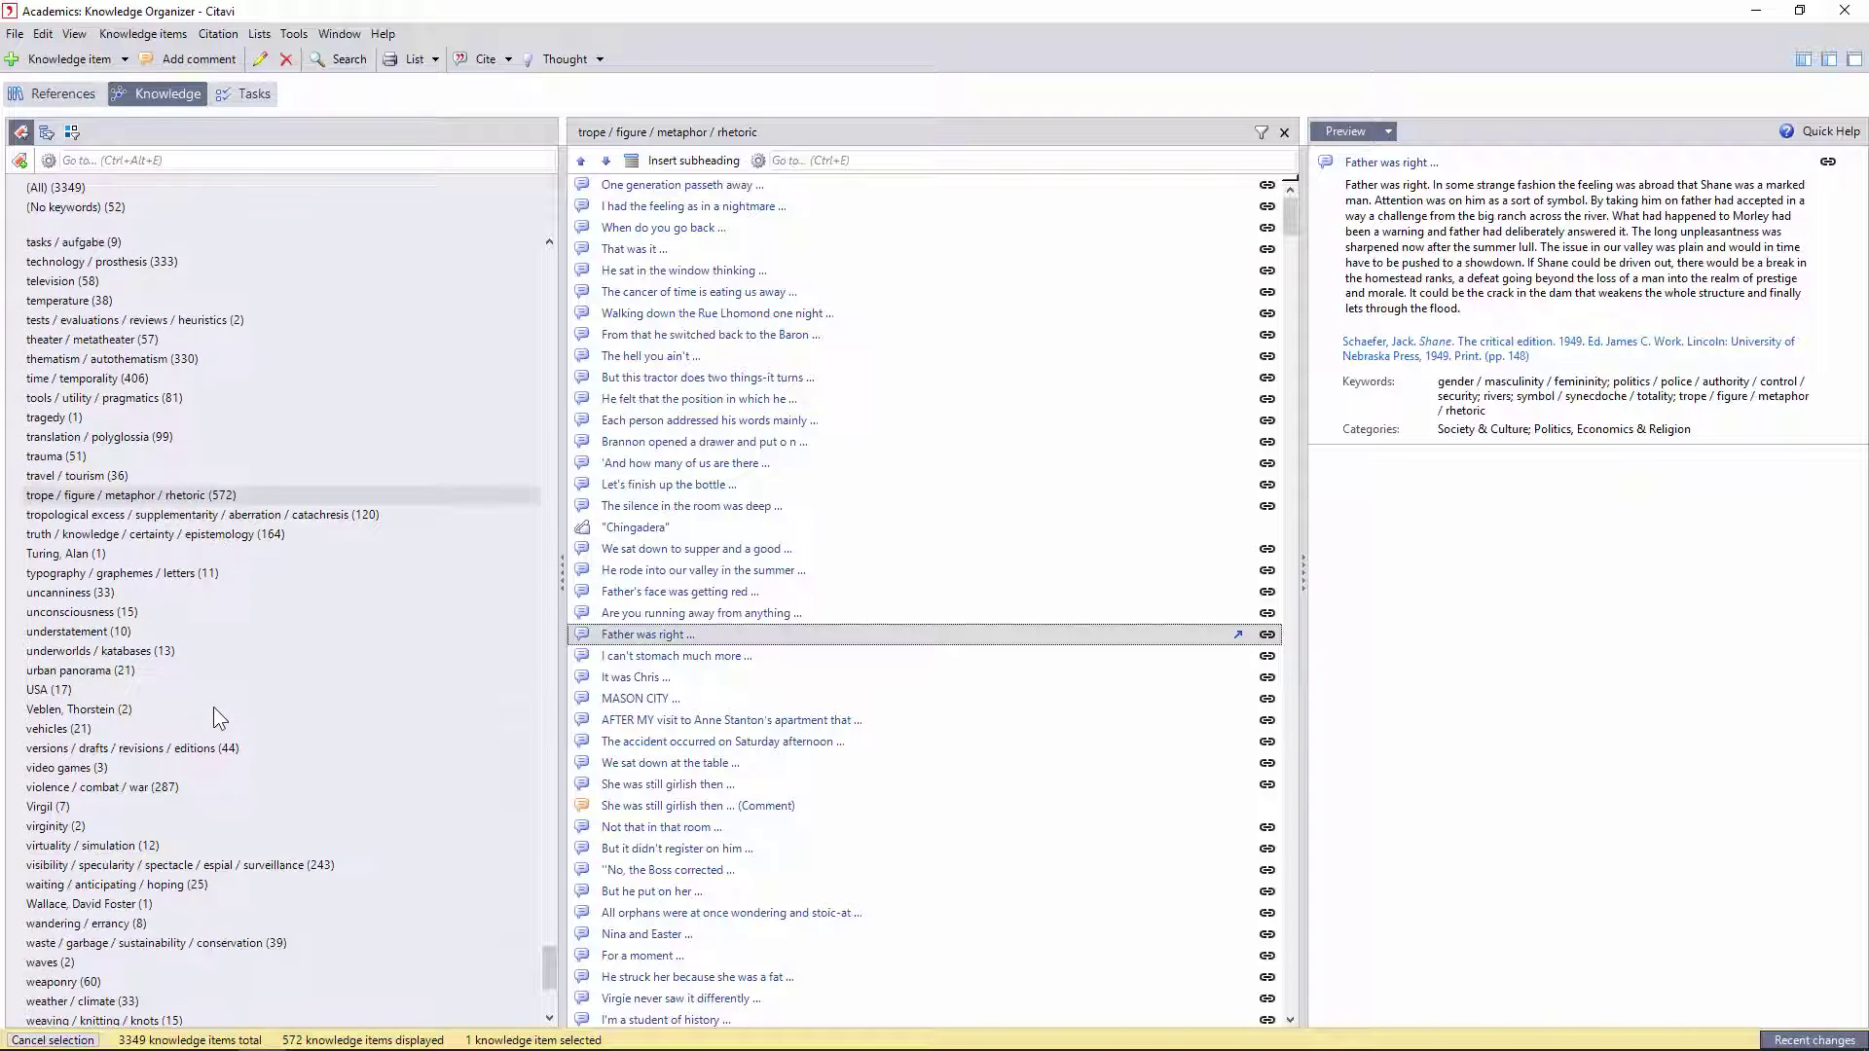
{"action": "scroll", "coordinate": [214, 708], "scroll_direction": "down", "scroll_amount": 1}
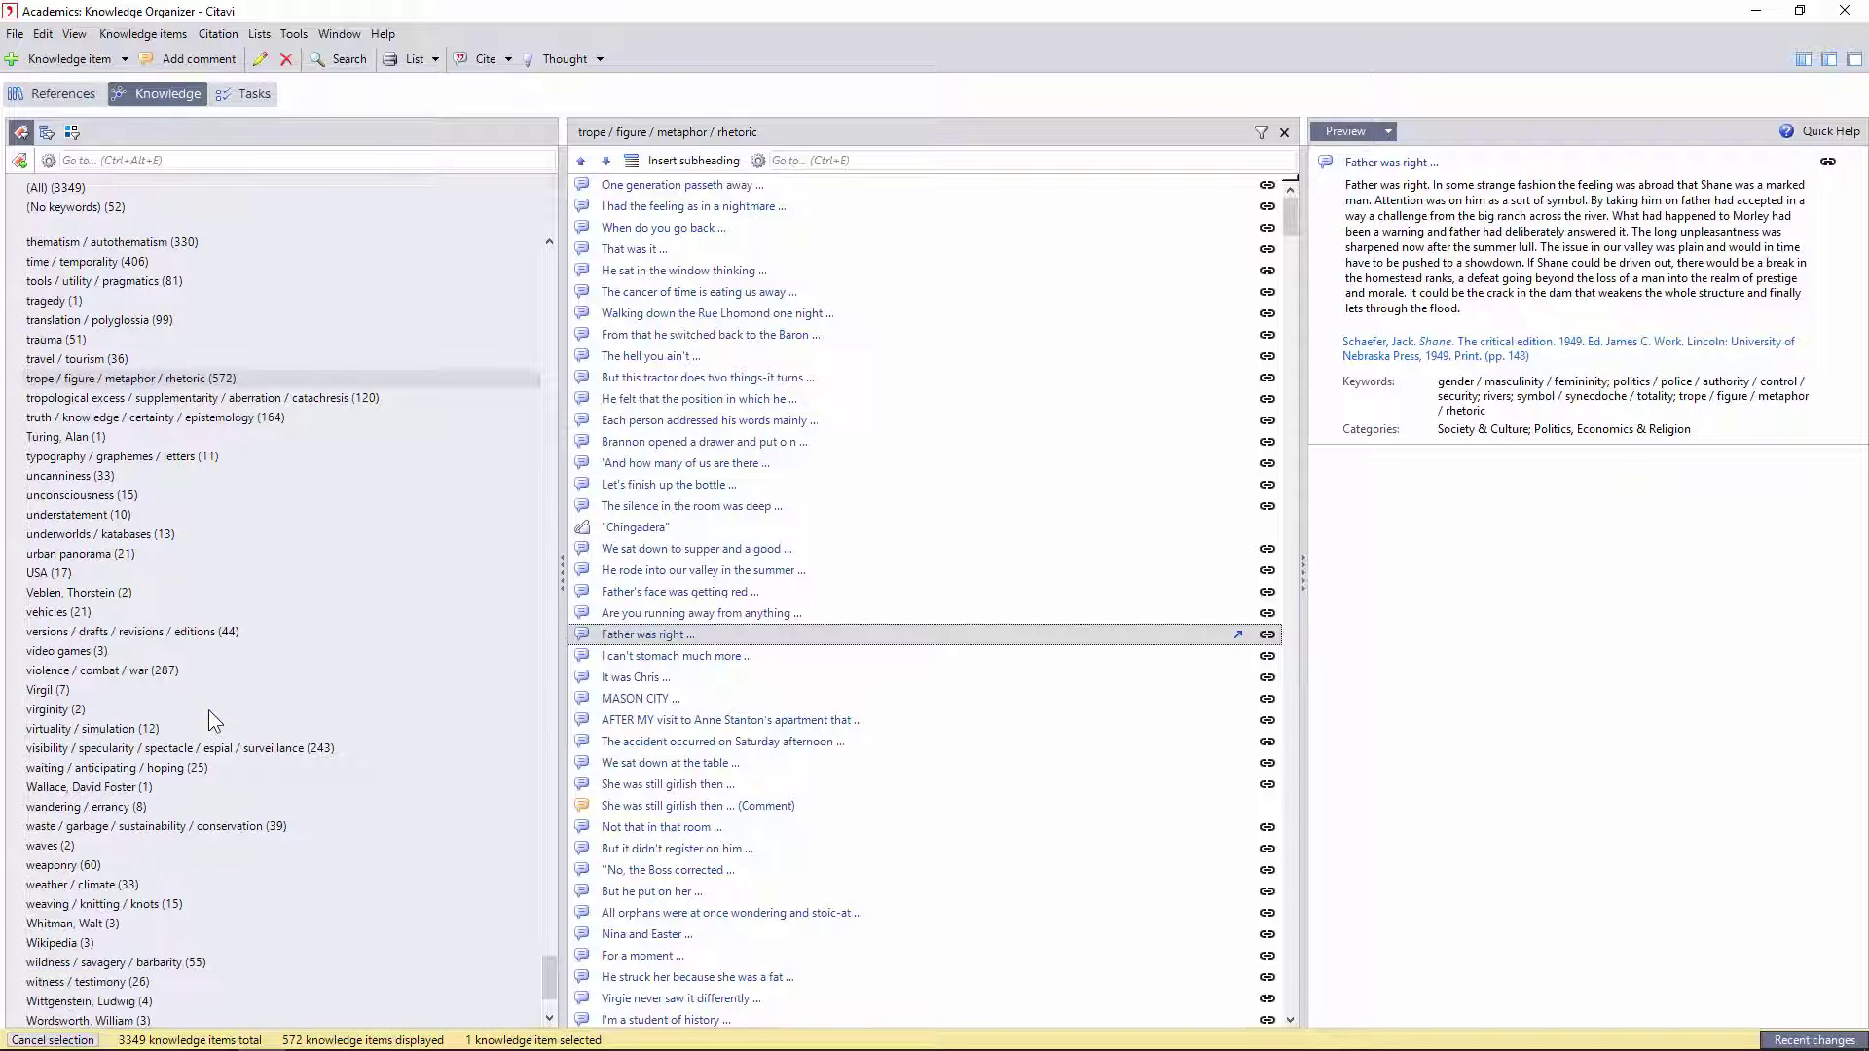
{"action": "scroll", "coordinate": [208, 709], "scroll_direction": "down", "scroll_amount": 2}
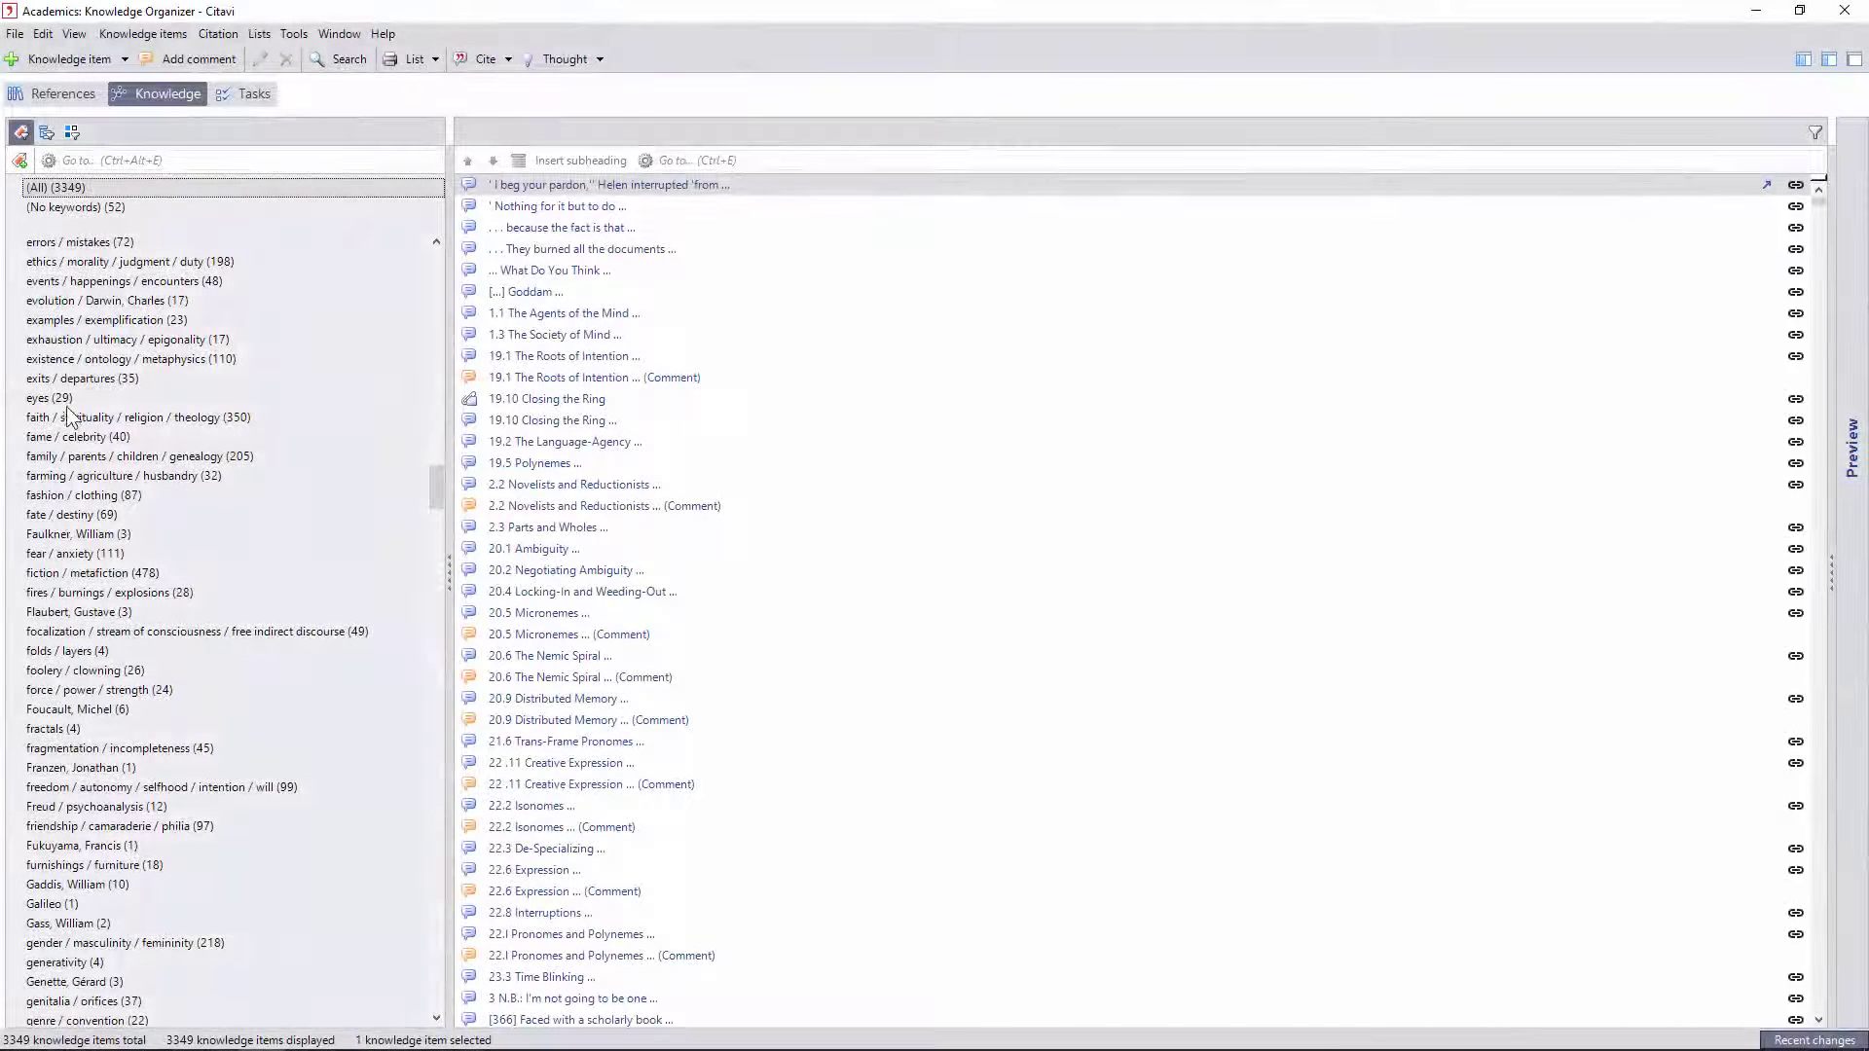
Show items tagged eyes, then narrow them by the keyword visibility / specularity
{"action": "left_click", "coordinate": [43, 399]}
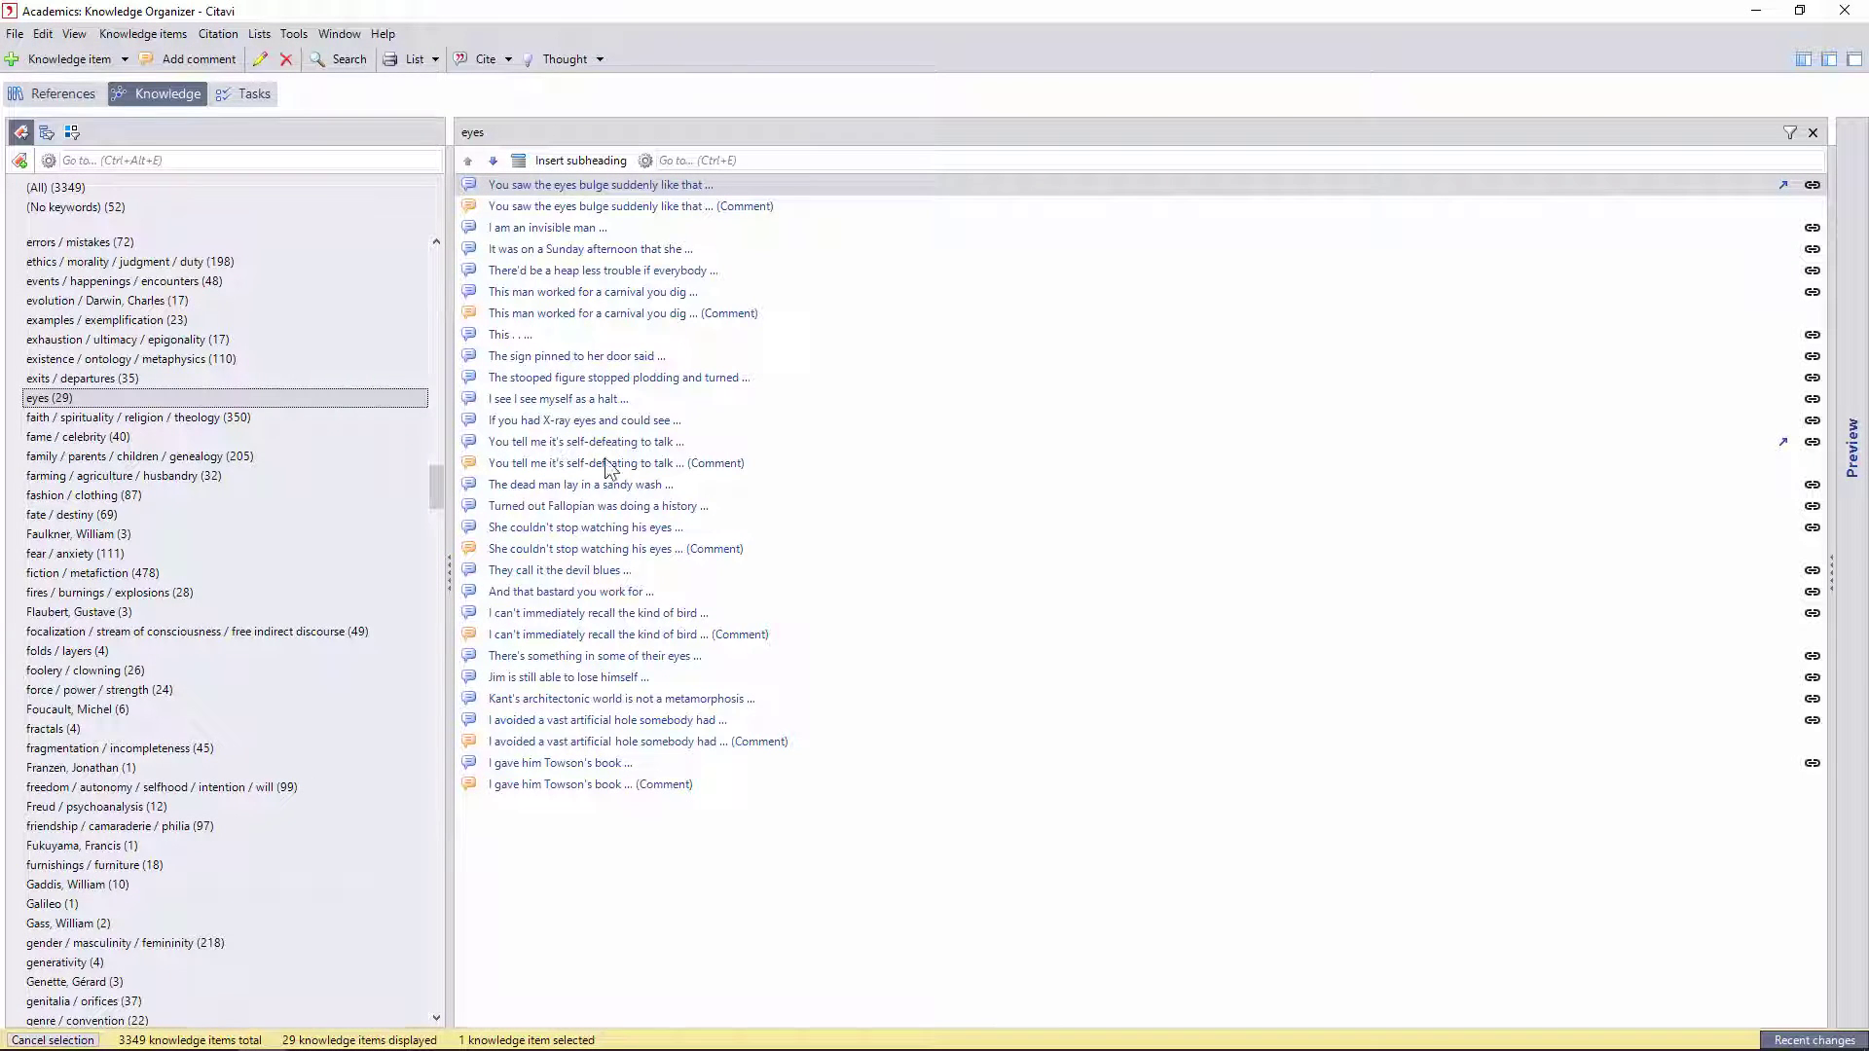
{"action": "left_click", "coordinate": [1789, 132]}
{"action": "mouse_move", "coordinate": [1591, 212]}
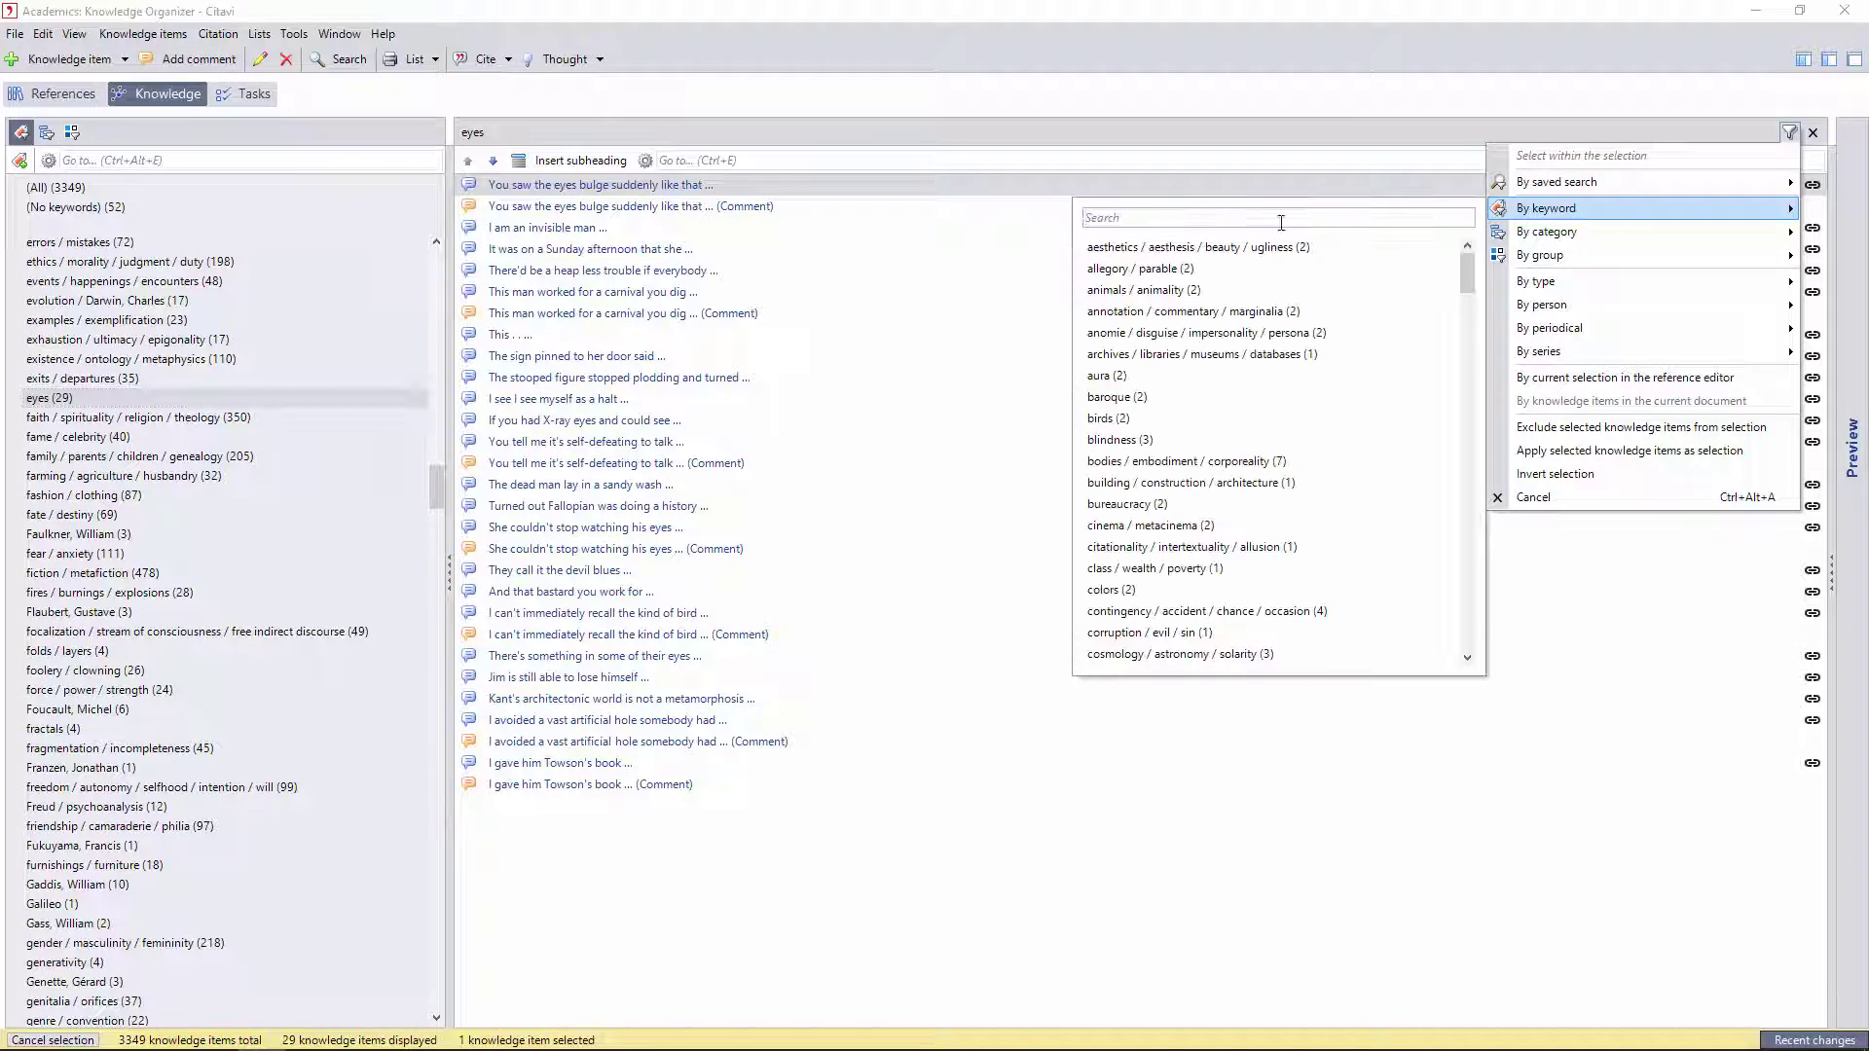
{"action": "type", "text": "visi"}
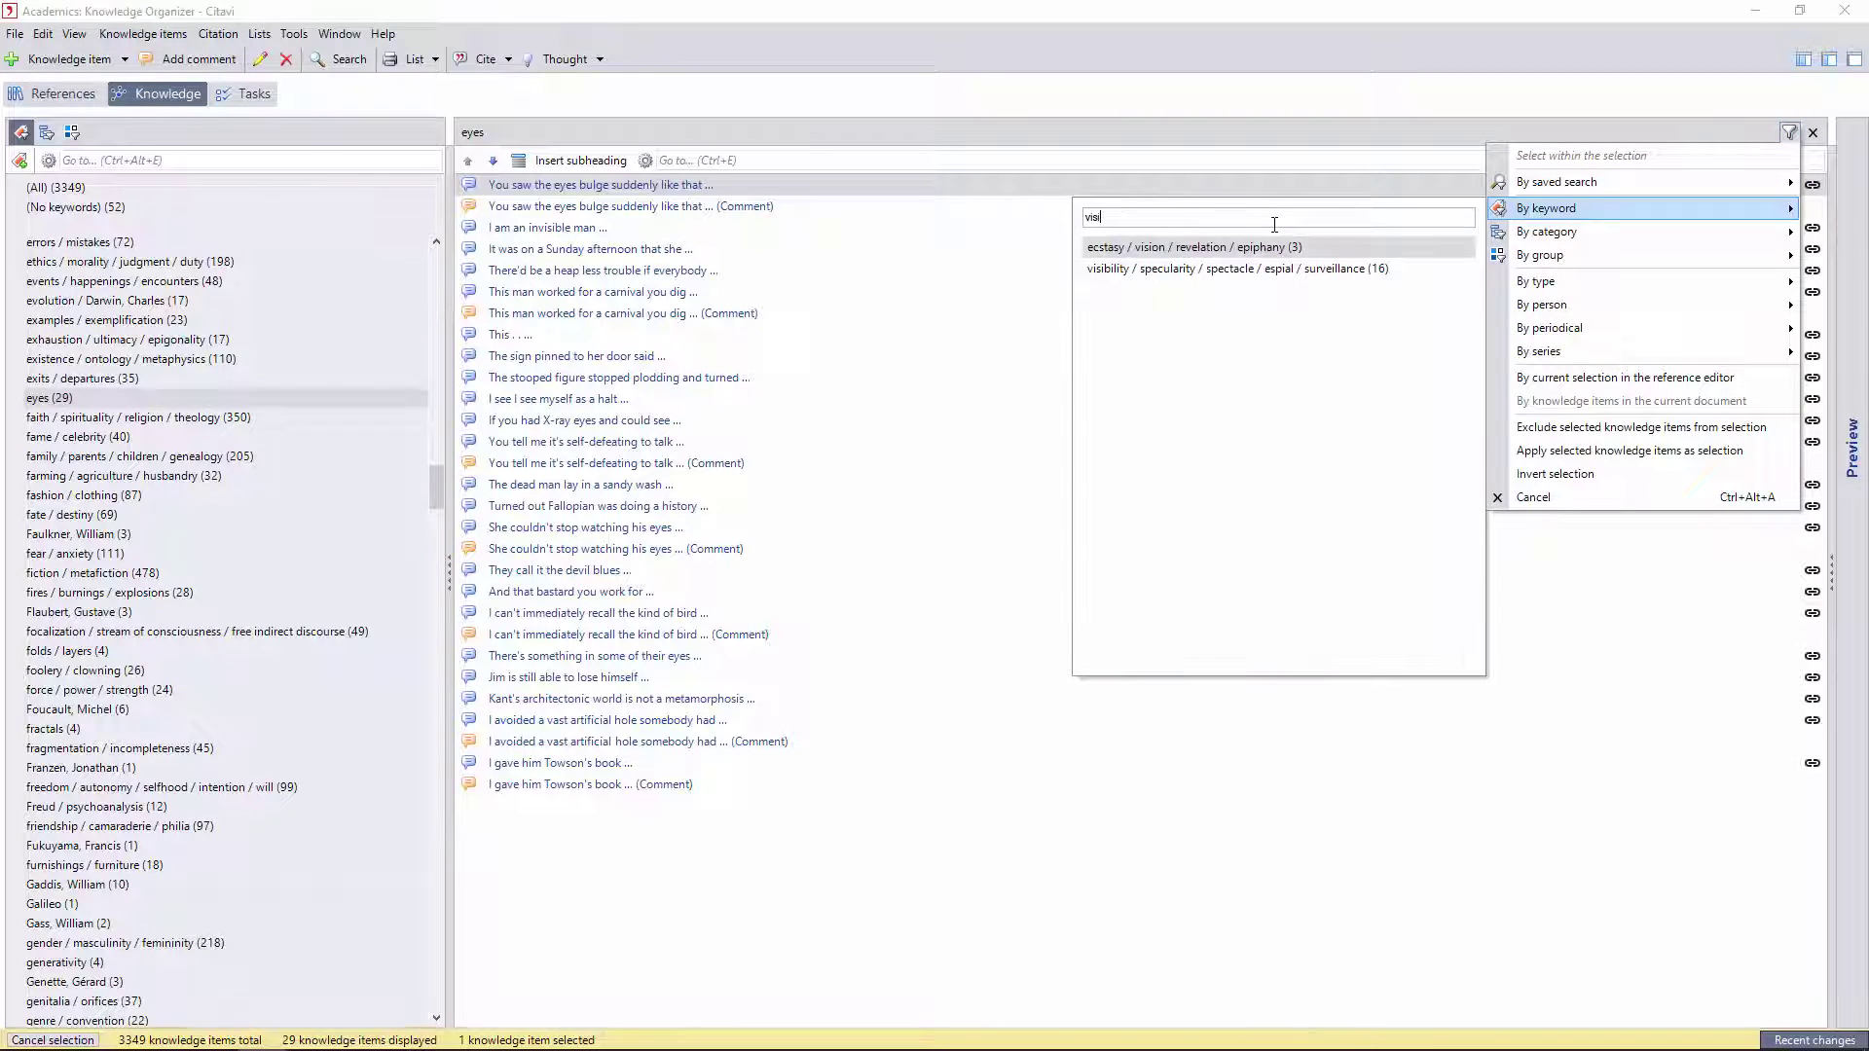
{"action": "key", "text": "Down"}
{"action": "key", "text": "Return"}
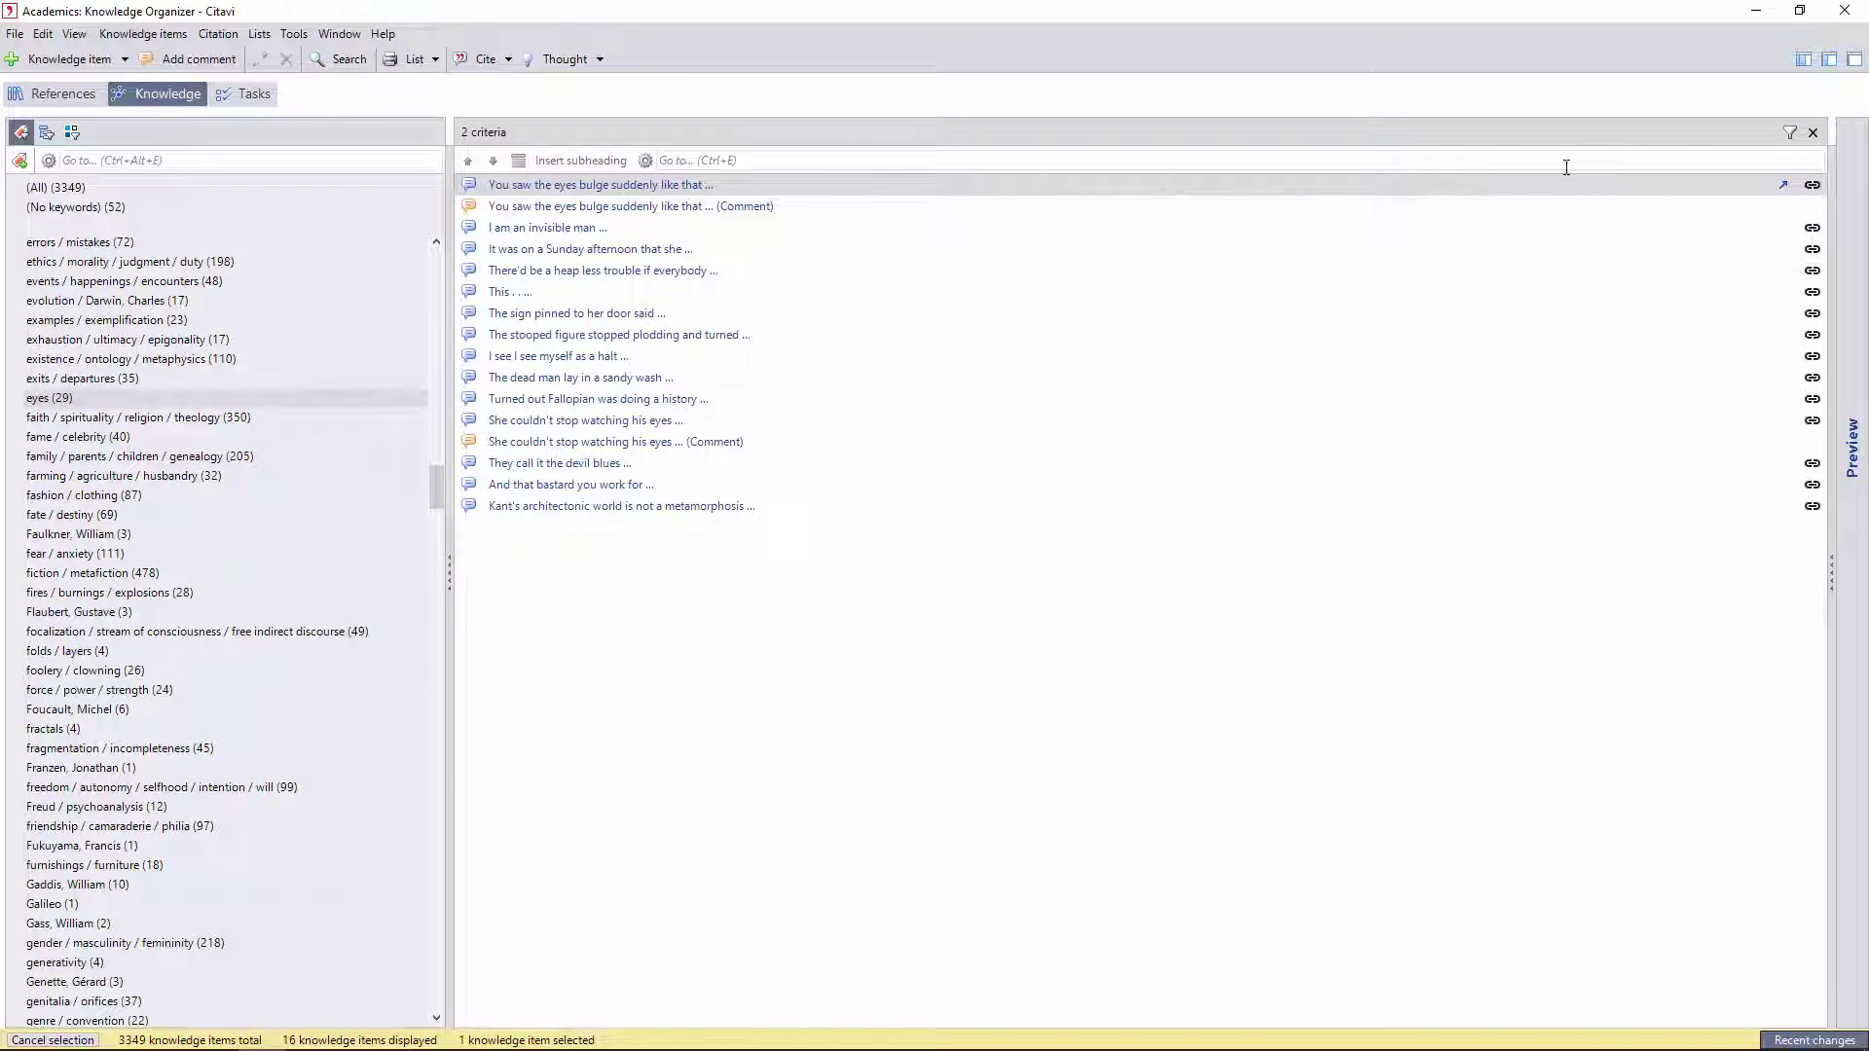
Invert the visibility criterion to exclude it, then open 'If you had X-ray eyes' for editing
{"action": "left_click", "coordinate": [484, 132]}
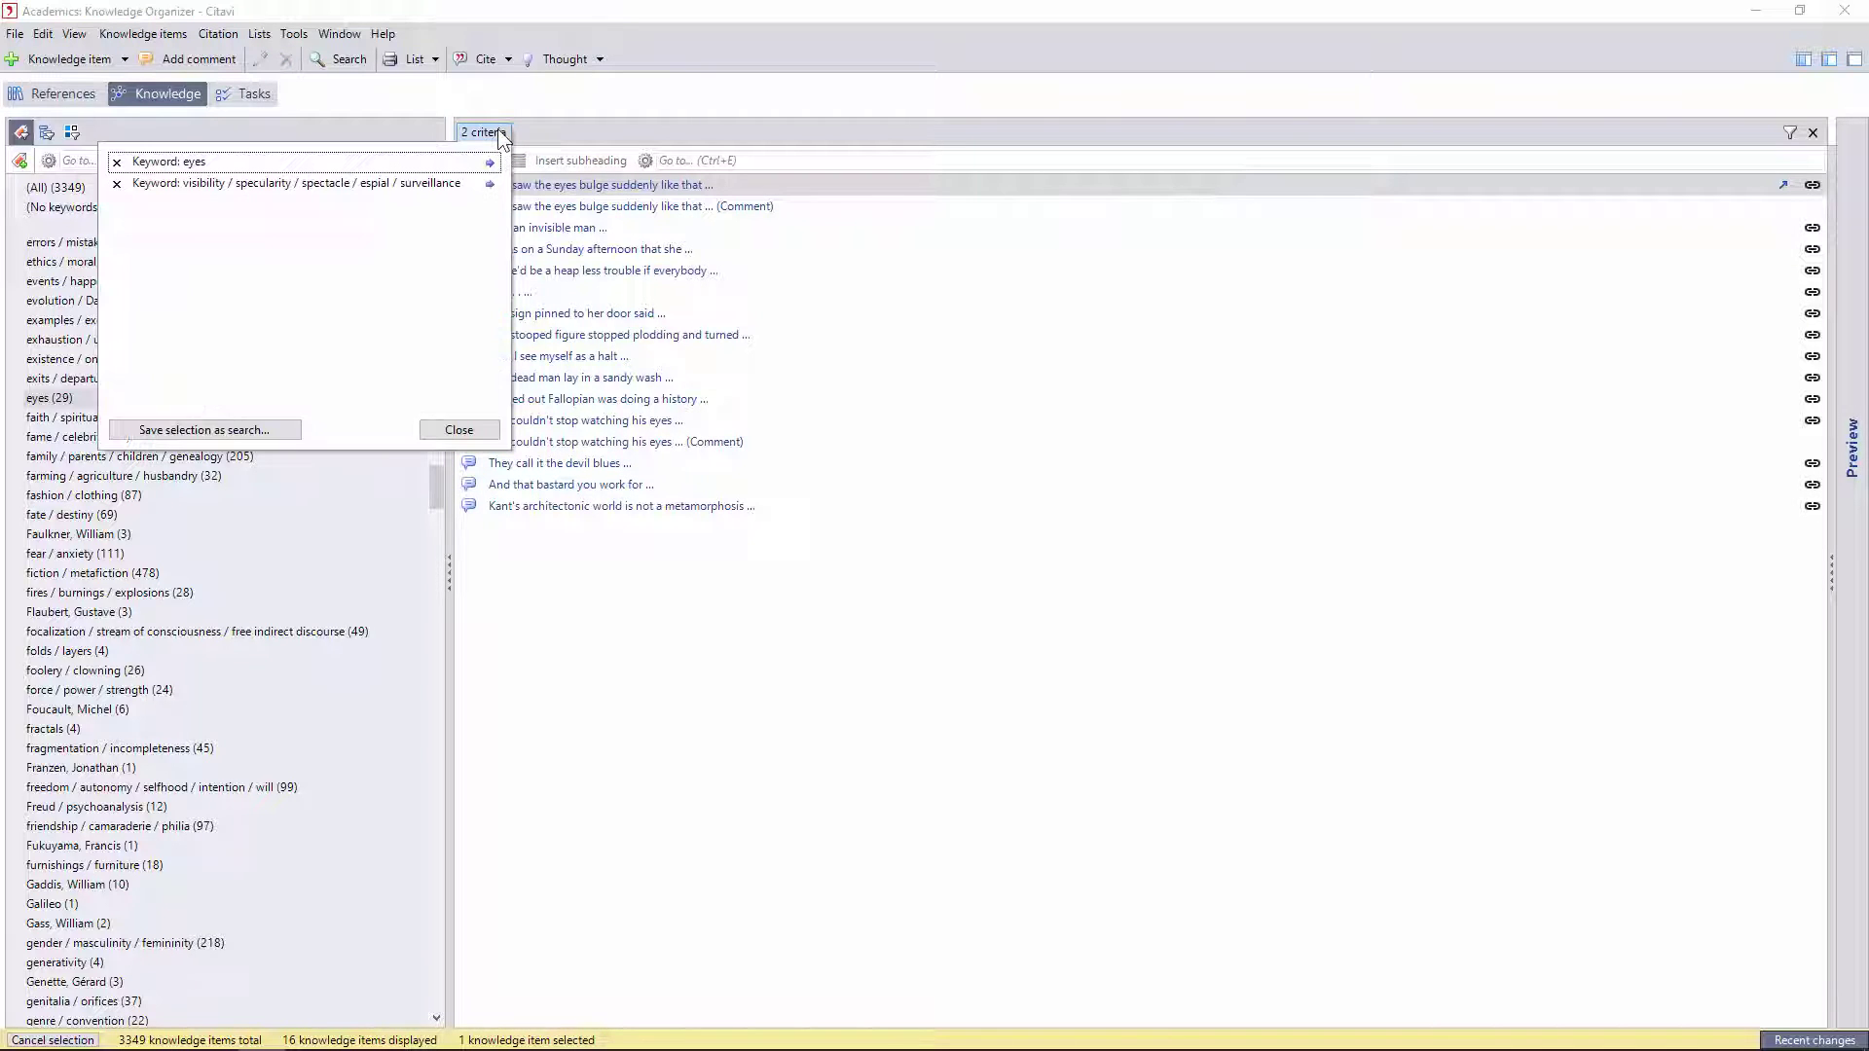
{"action": "left_click", "coordinate": [492, 185]}
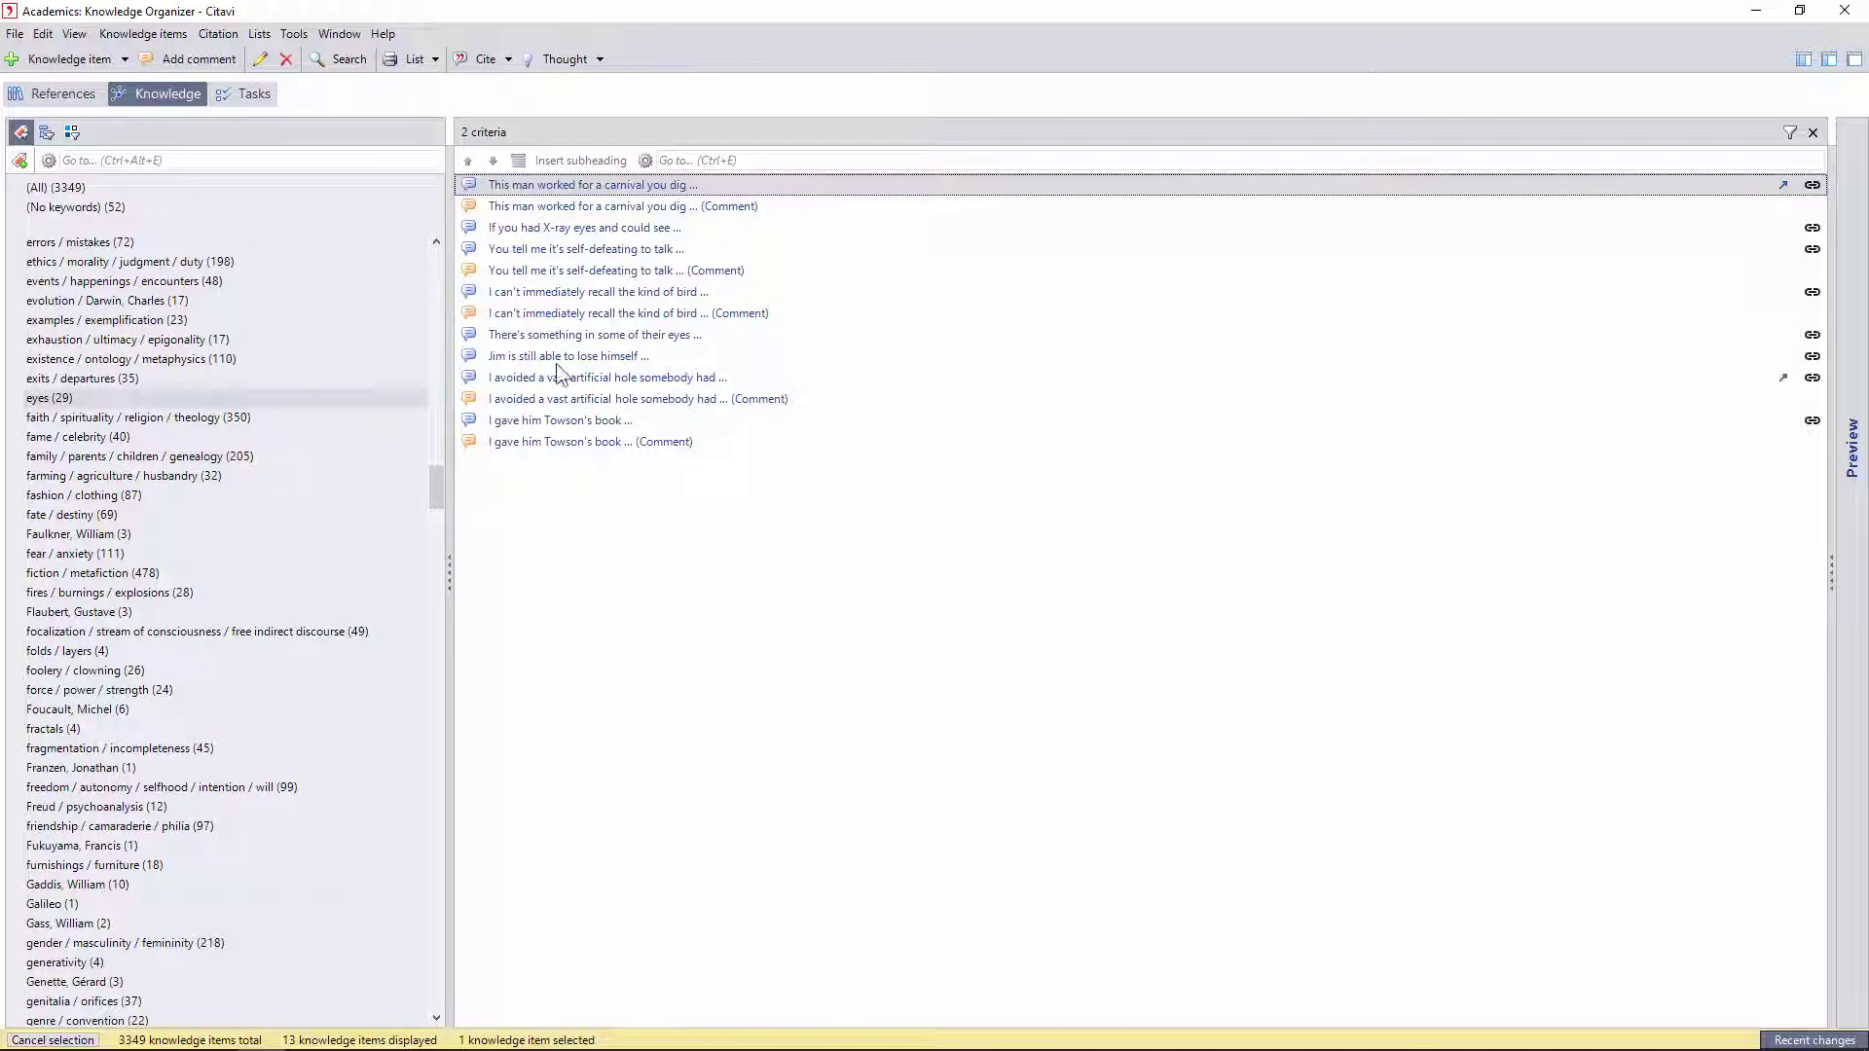
{"action": "left_click", "coordinate": [542, 231]}
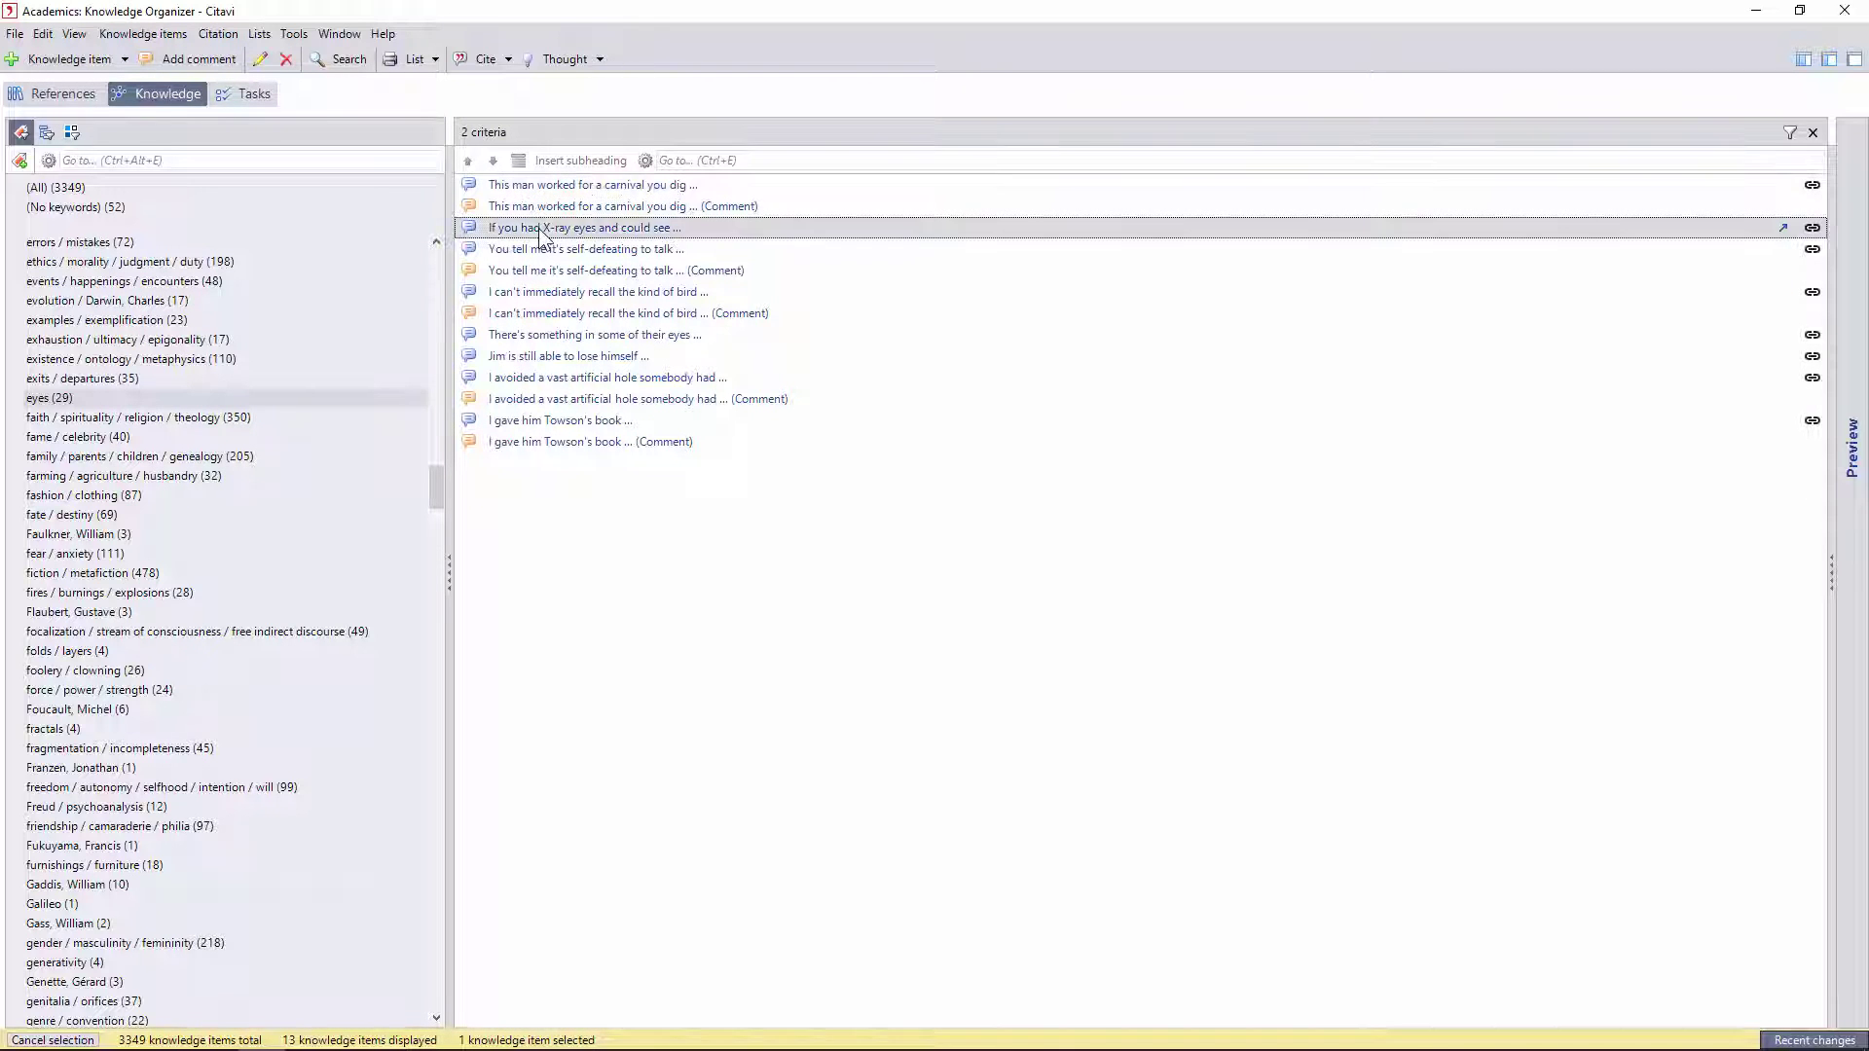
{"action": "left_click", "coordinate": [1784, 251]}
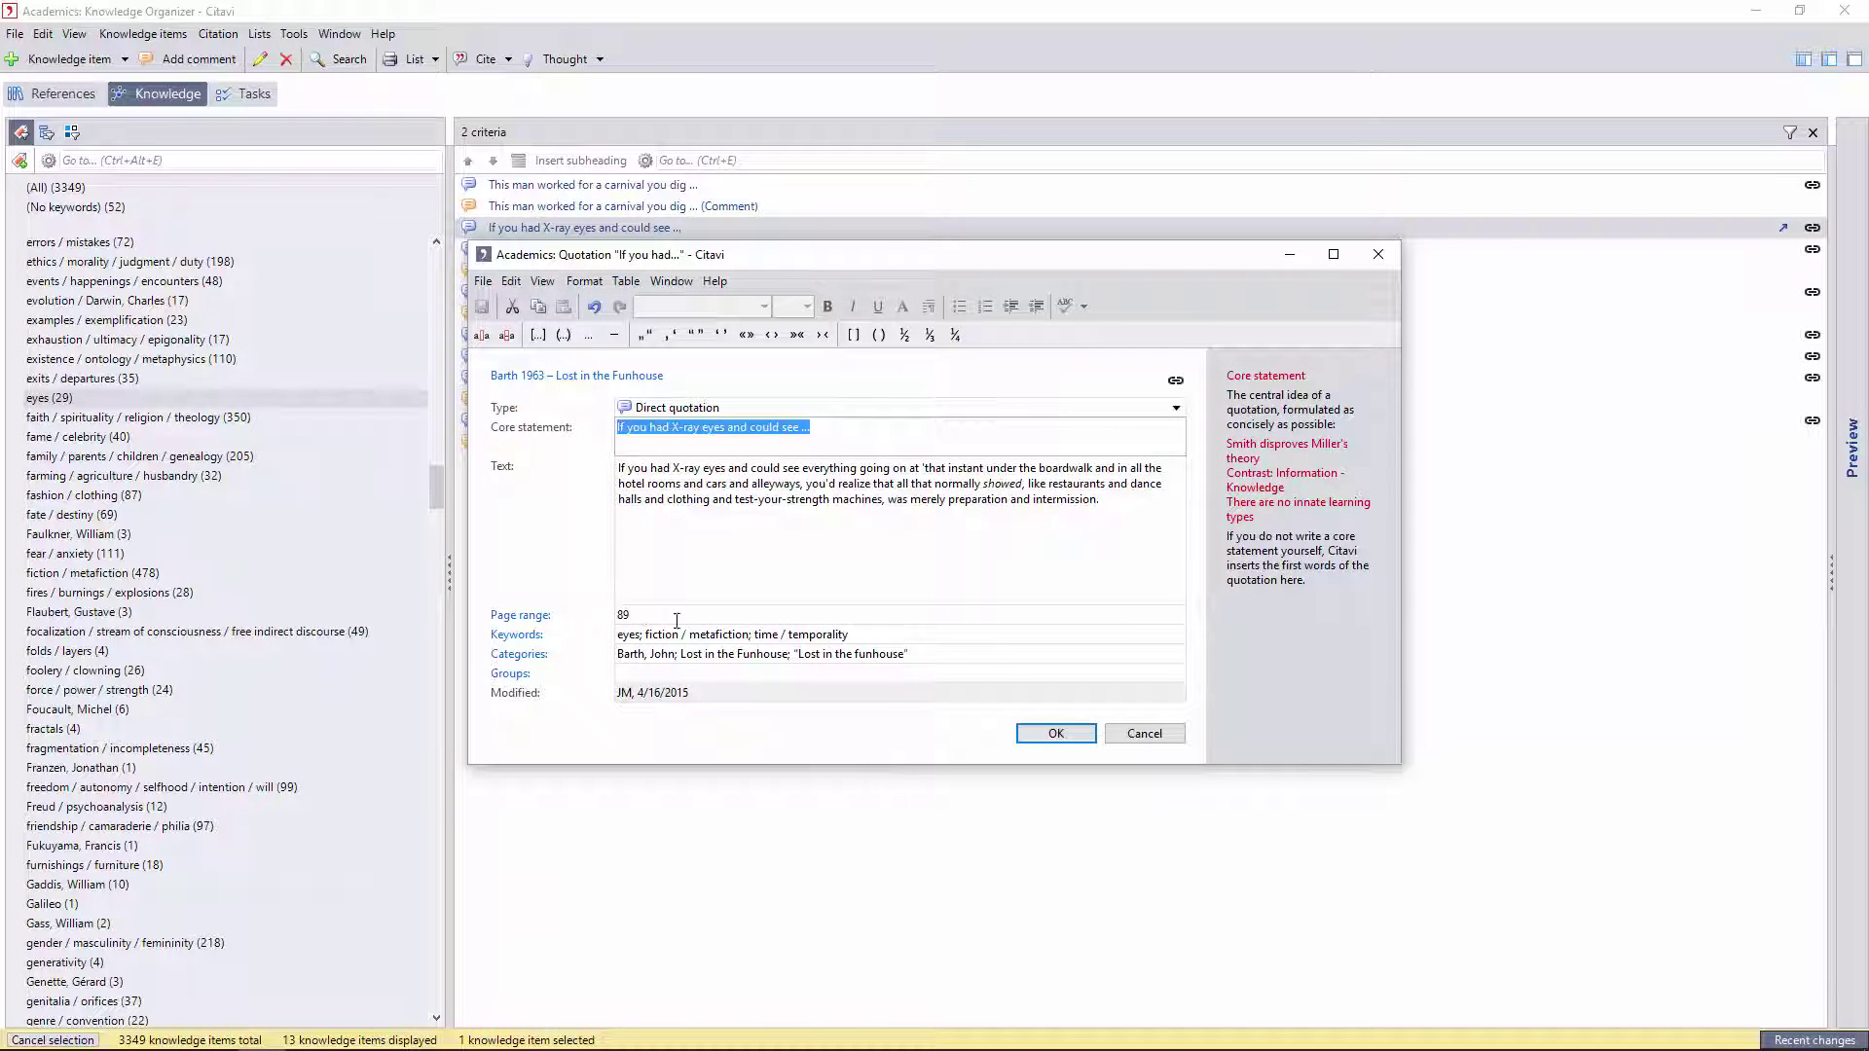
Find the visibility / specularity keyword by searching 'speculari' and assign it to the quotation
{"action": "left_click", "coordinate": [873, 634]}
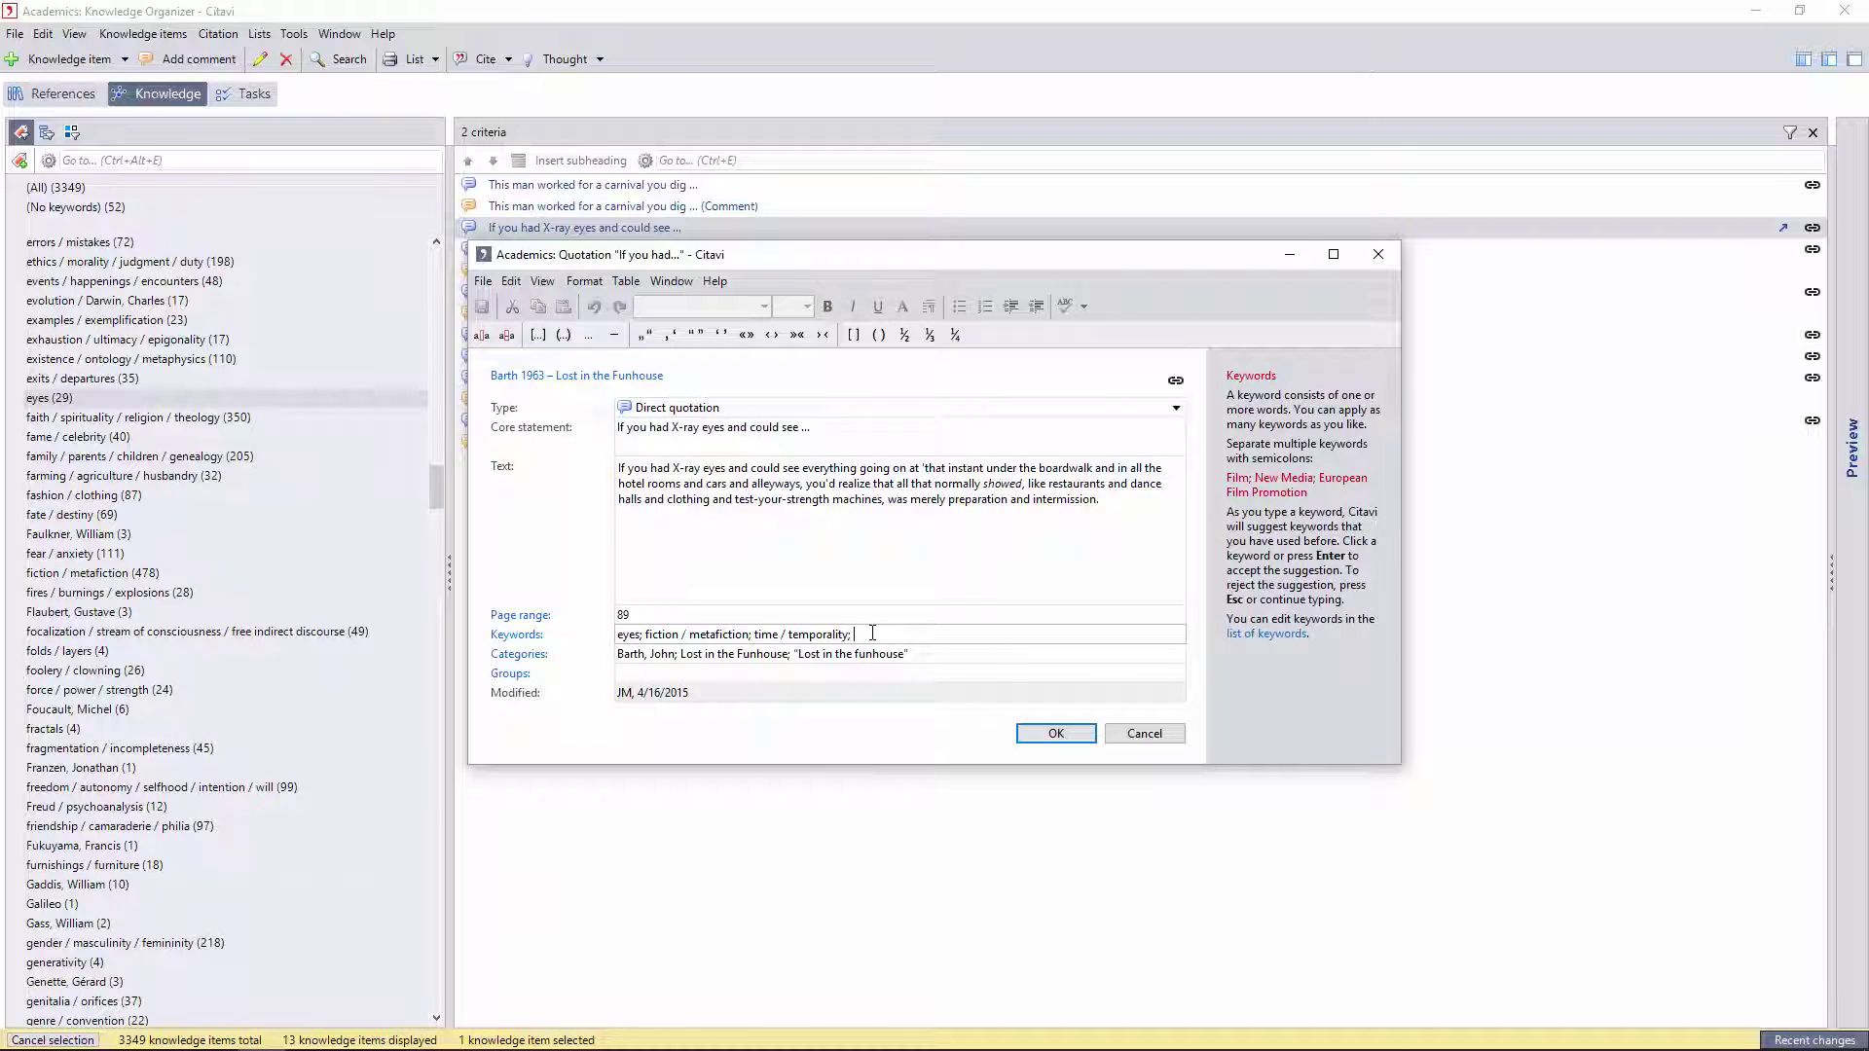
{"action": "type", "text": "spe"}
{"action": "key", "text": "BackSpace"}
{"action": "key", "text": "BackSpace"}
{"action": "type", "text": "p"}
{"action": "key", "text": "BackSpace"}
{"action": "key", "text": "BackSpace"}
{"action": "key", "text": "BackSpace"}
{"action": "left_click", "coordinate": [532, 643]}
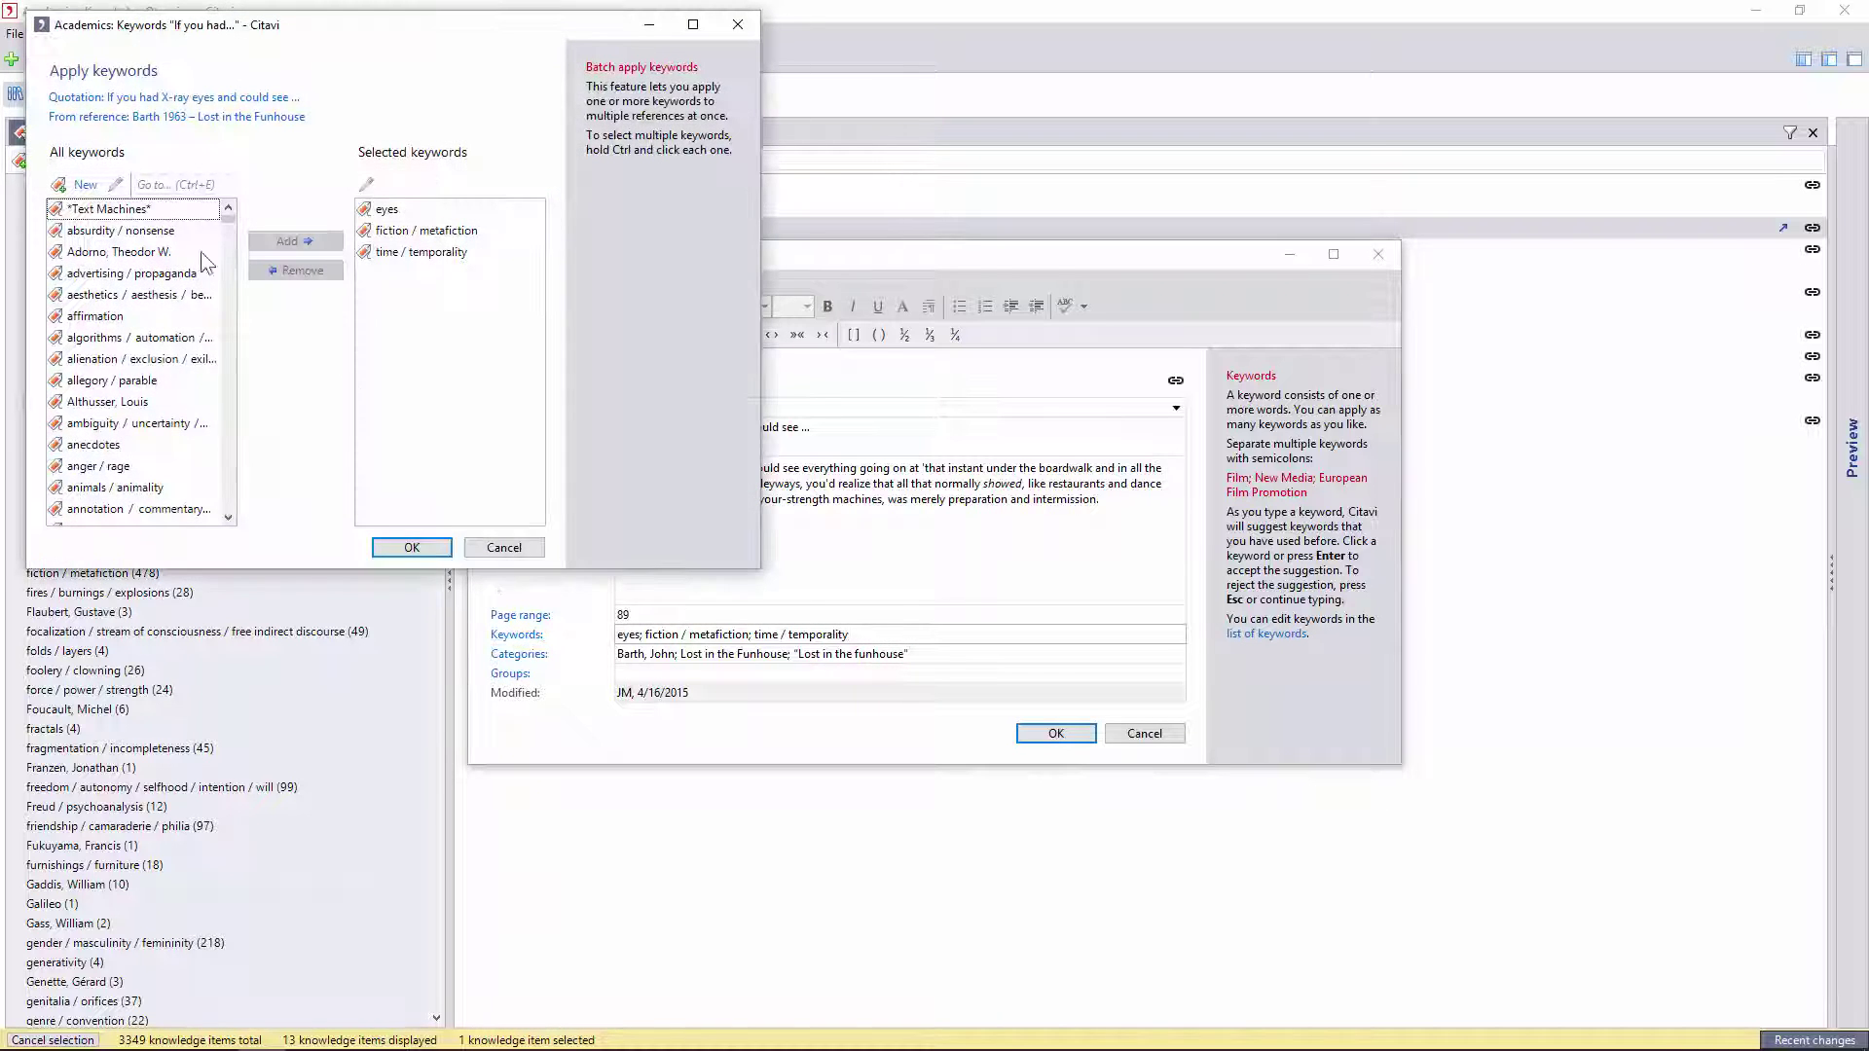
{"action": "left_click", "coordinate": [183, 185]}
{"action": "type", "text": "sp"}
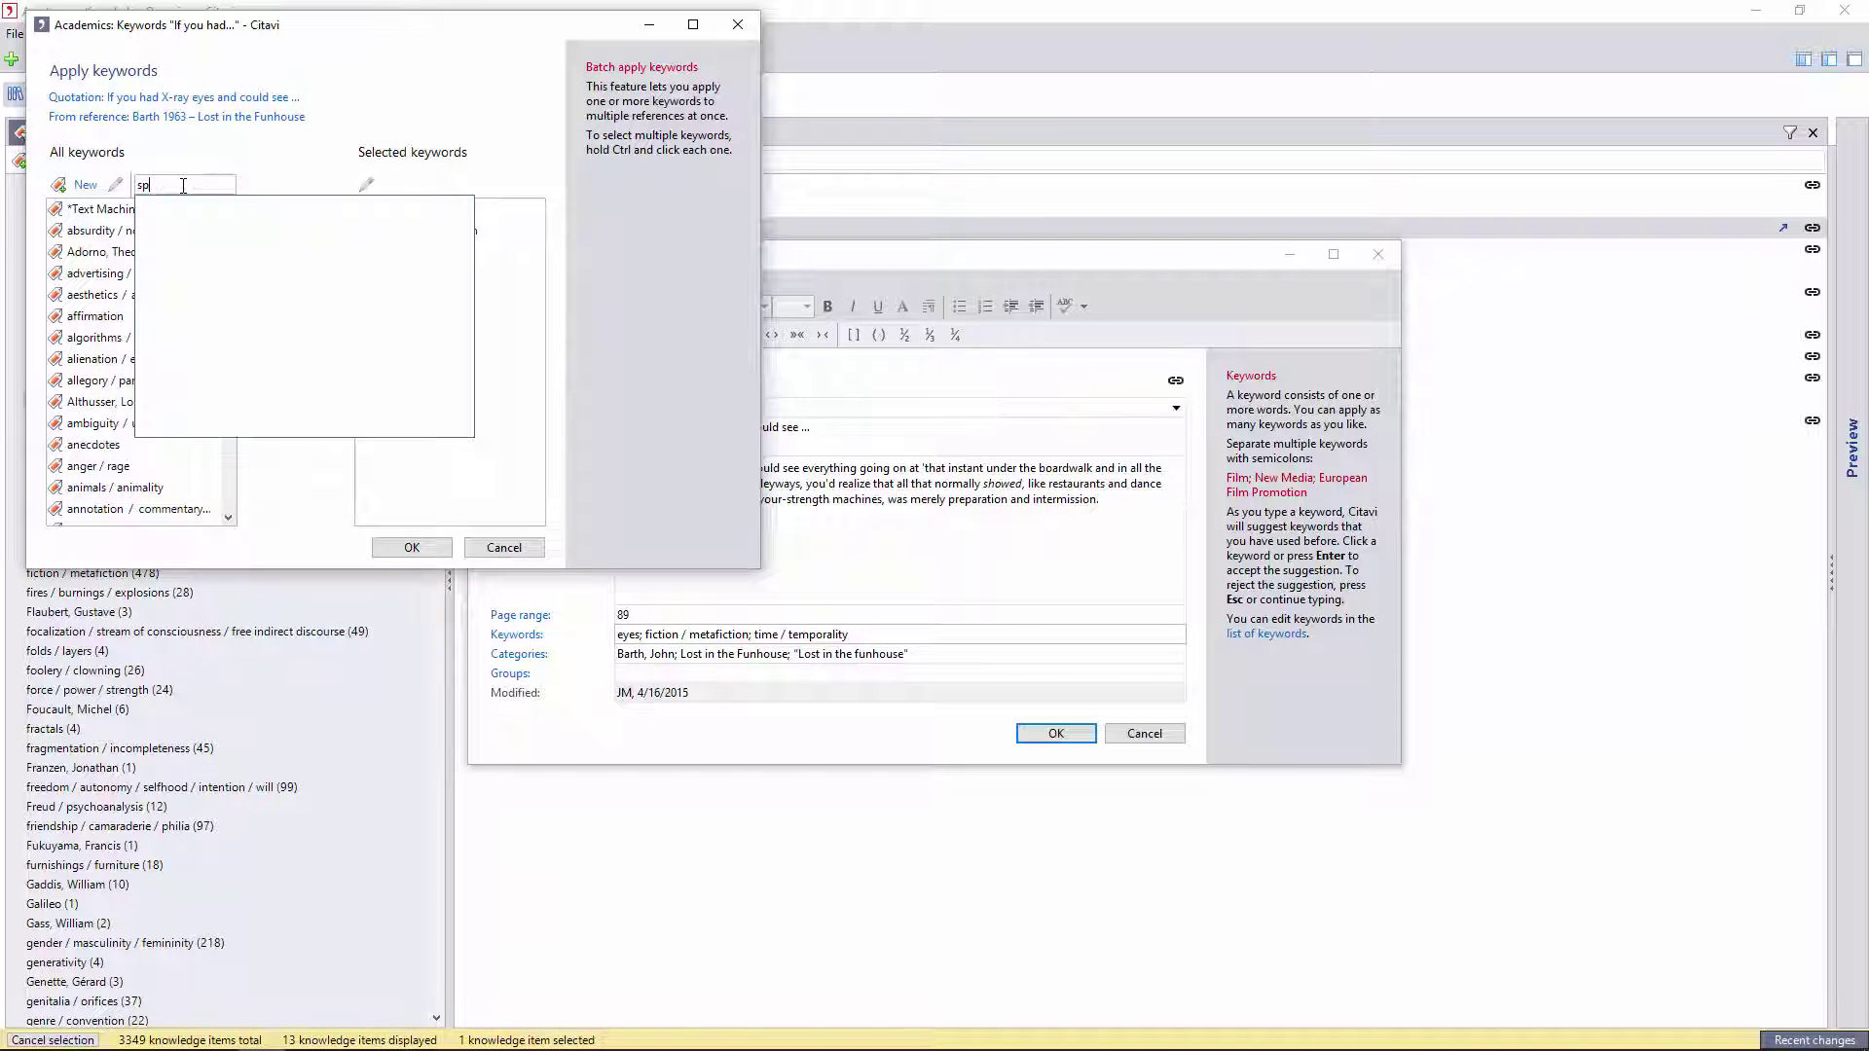
{"action": "type", "text": "eculari"}
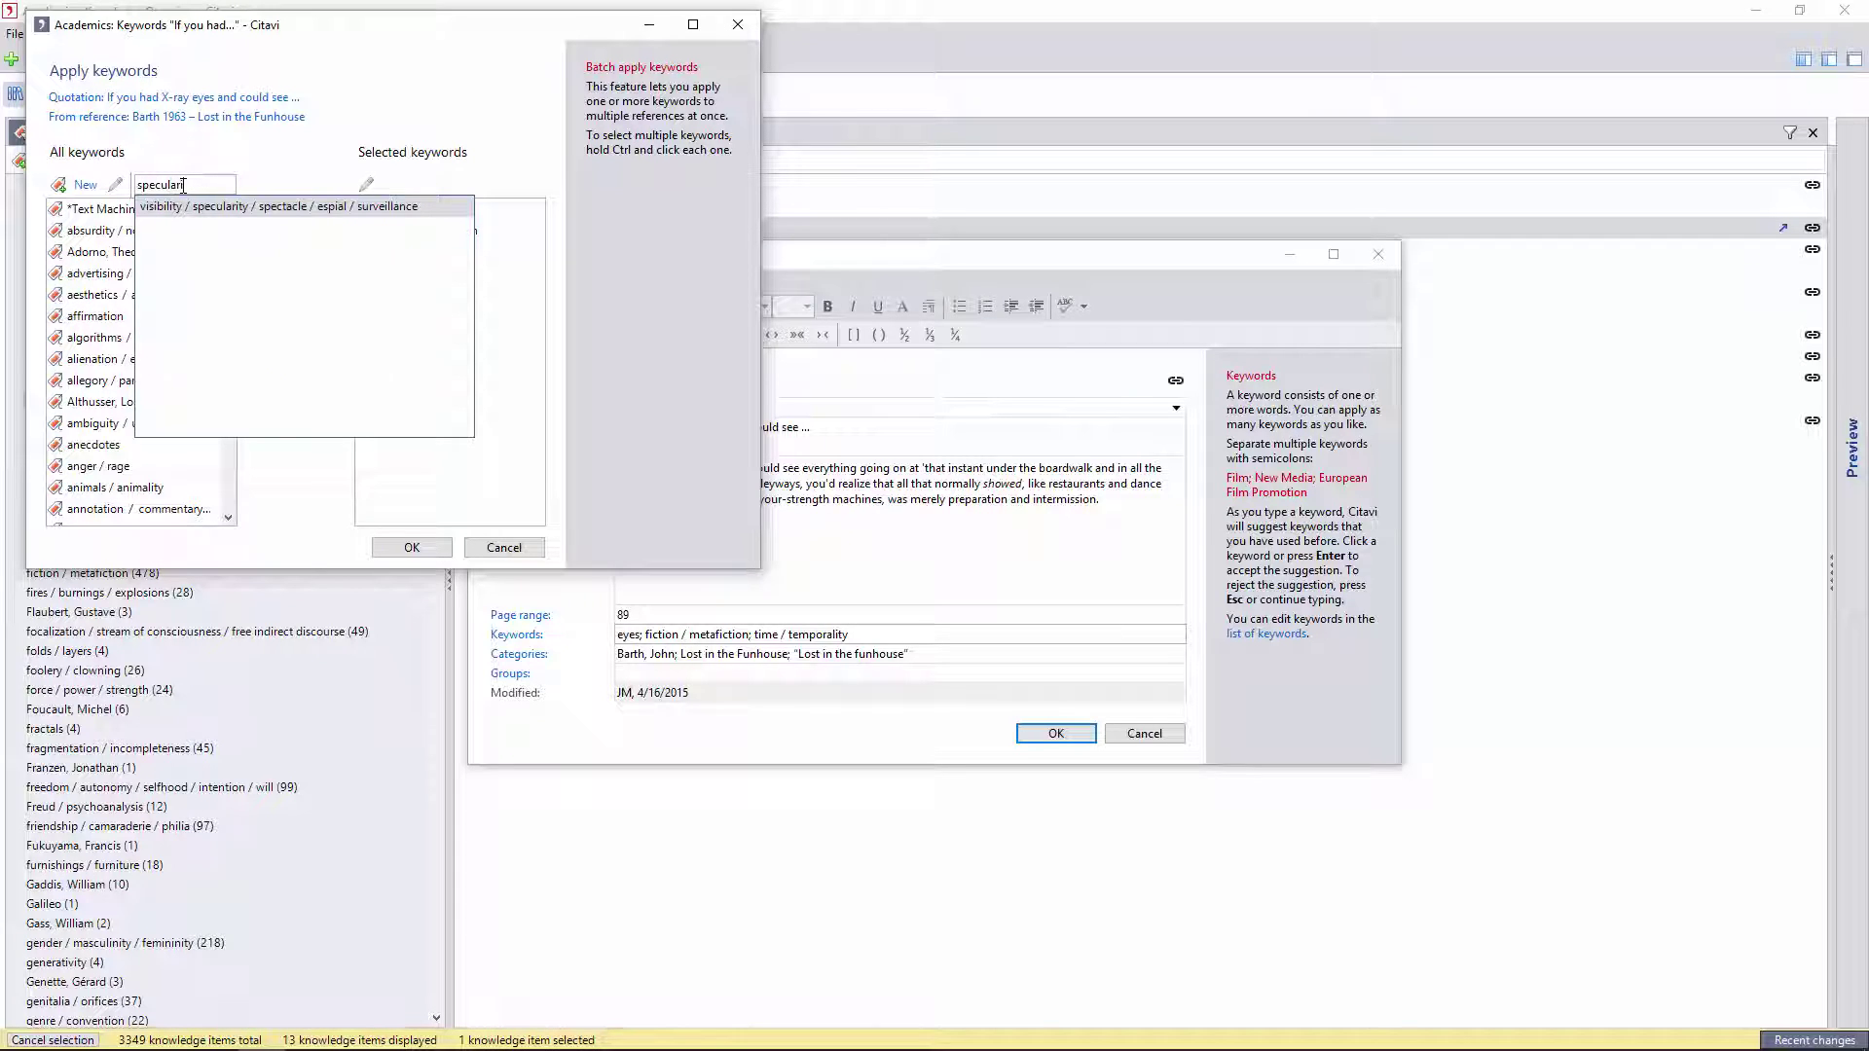
{"action": "key", "text": "Return"}
{"action": "left_click", "coordinate": [295, 240]}
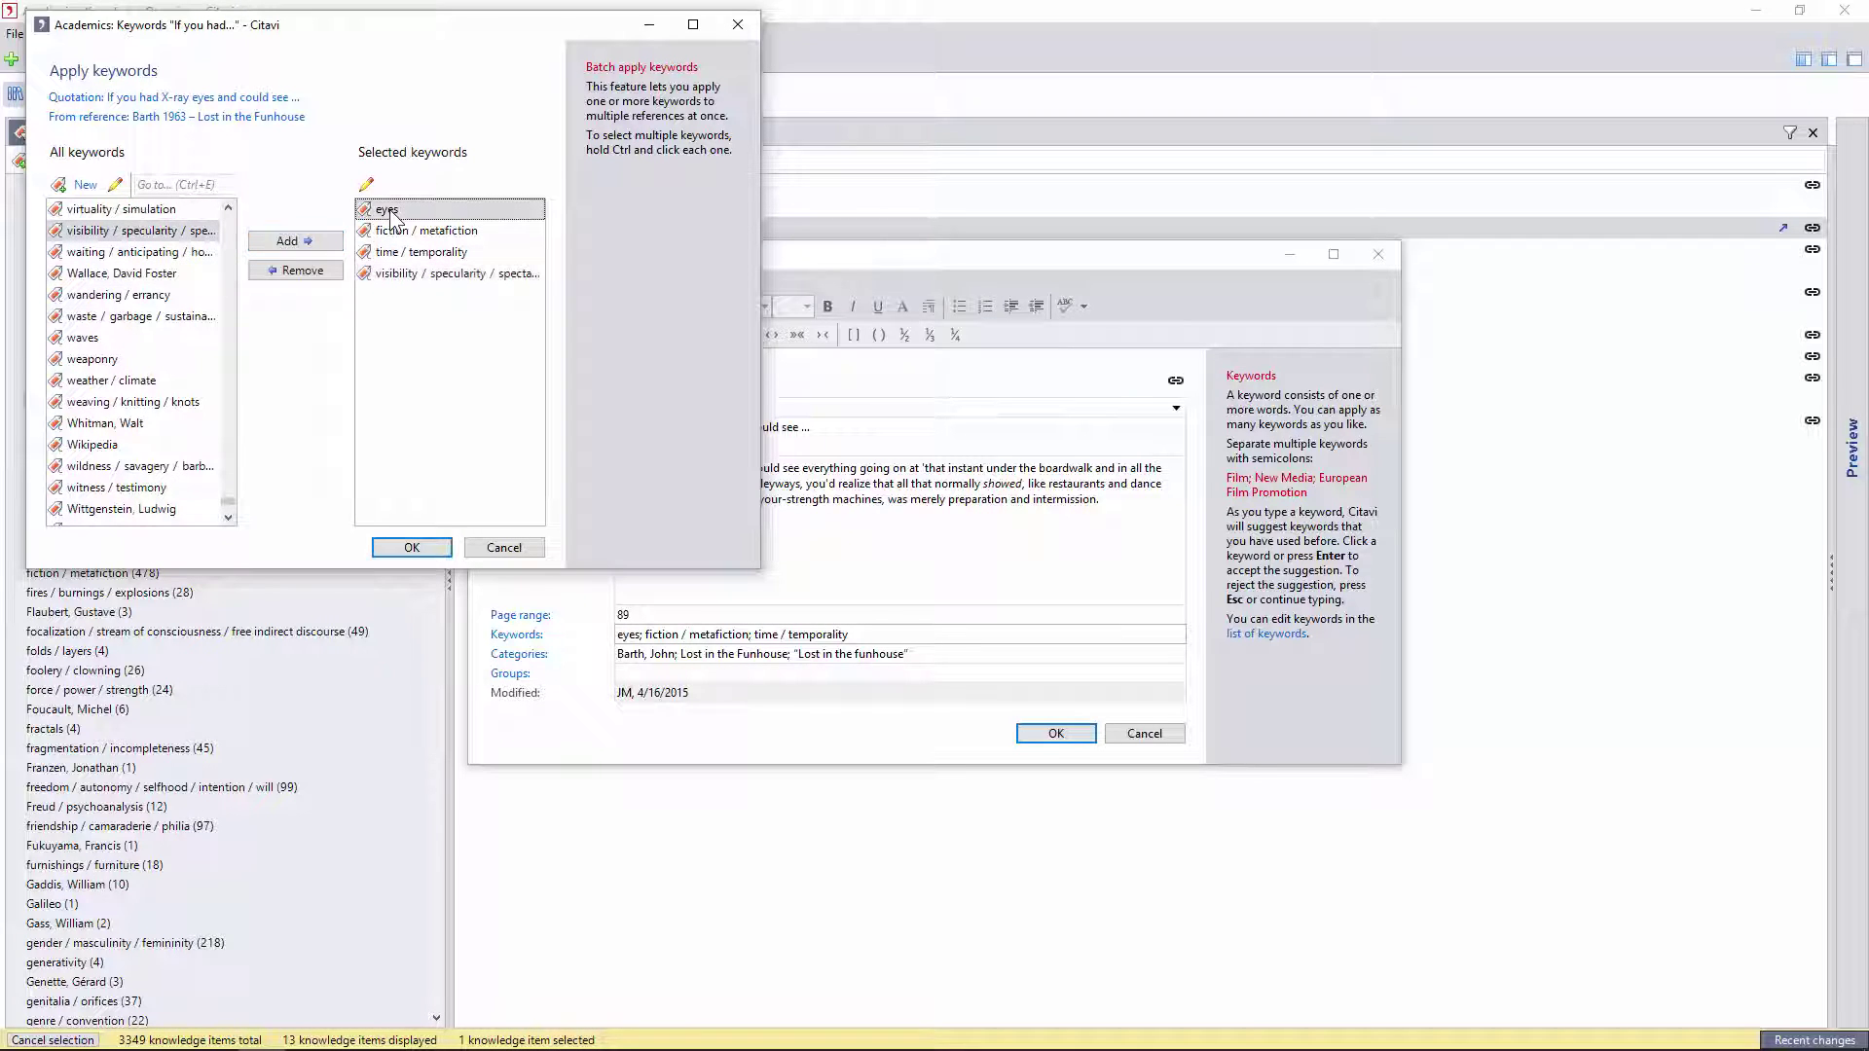
Merge the eyes keyword into visibility / specularity / spectacle / espial / surveillance
{"action": "left_click", "coordinate": [367, 185]}
{"action": "left_click", "coordinate": [695, 343]}
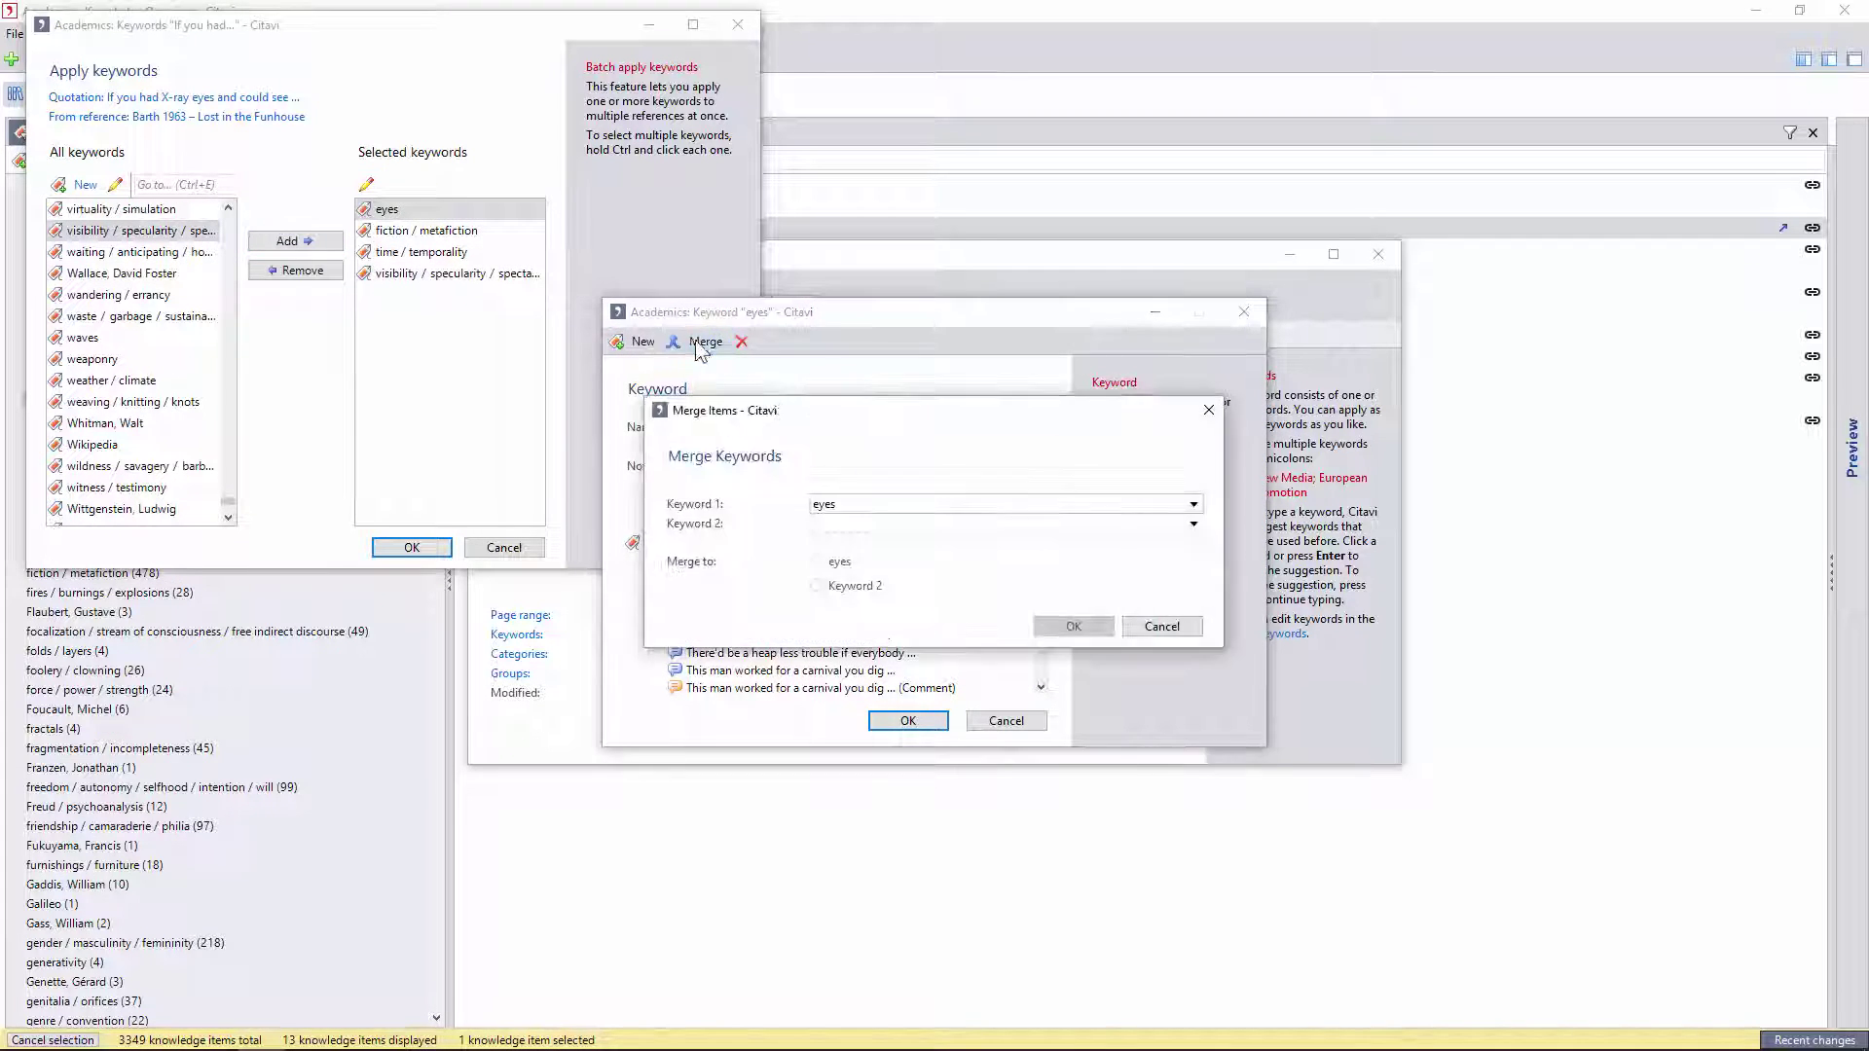
{"action": "left_click", "coordinate": [840, 522]}
{"action": "left_click", "coordinate": [842, 531]}
{"action": "left_click", "coordinate": [816, 585]}
{"action": "left_click", "coordinate": [1073, 626]}
Open the visibility keyword for renaming, then close the editor without changing it
{"action": "right_click", "coordinate": [261, 630]}
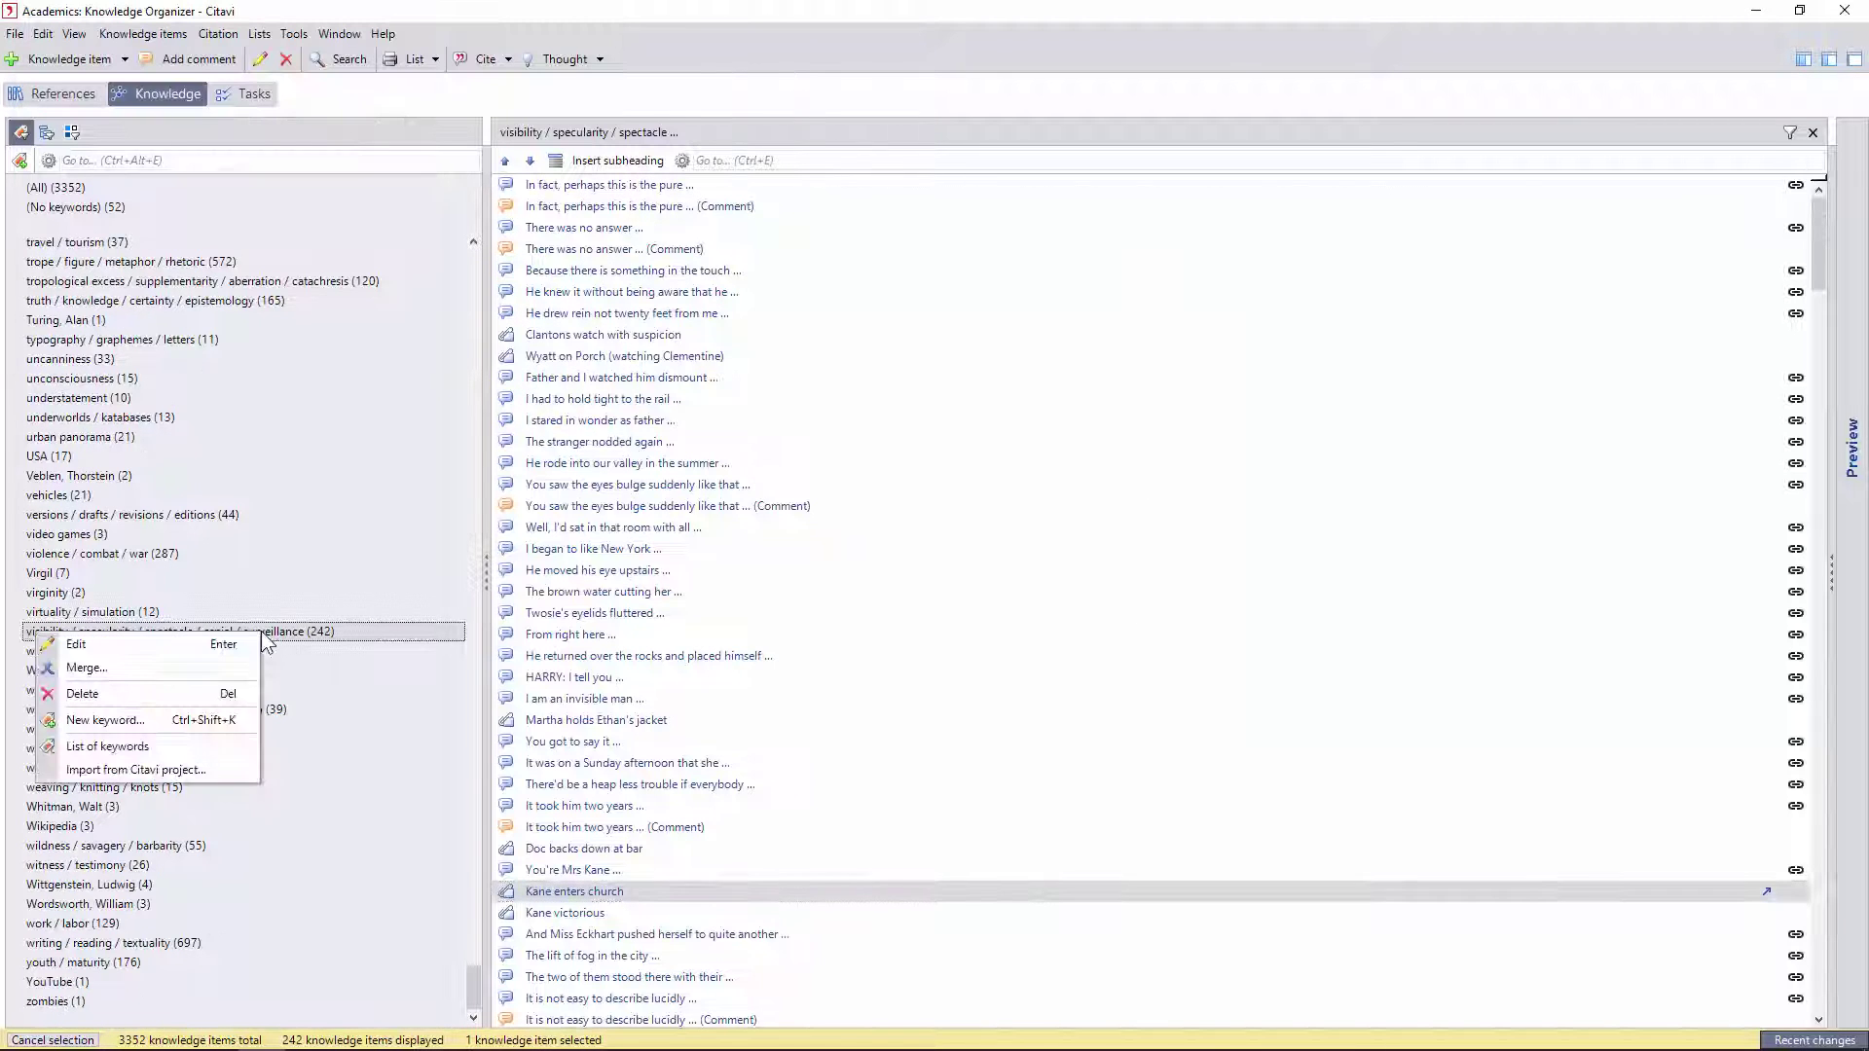
{"action": "left_click", "coordinate": [212, 642]}
{"action": "type", "text": "eyes / specularity / spectacle / espial / surveillance"}
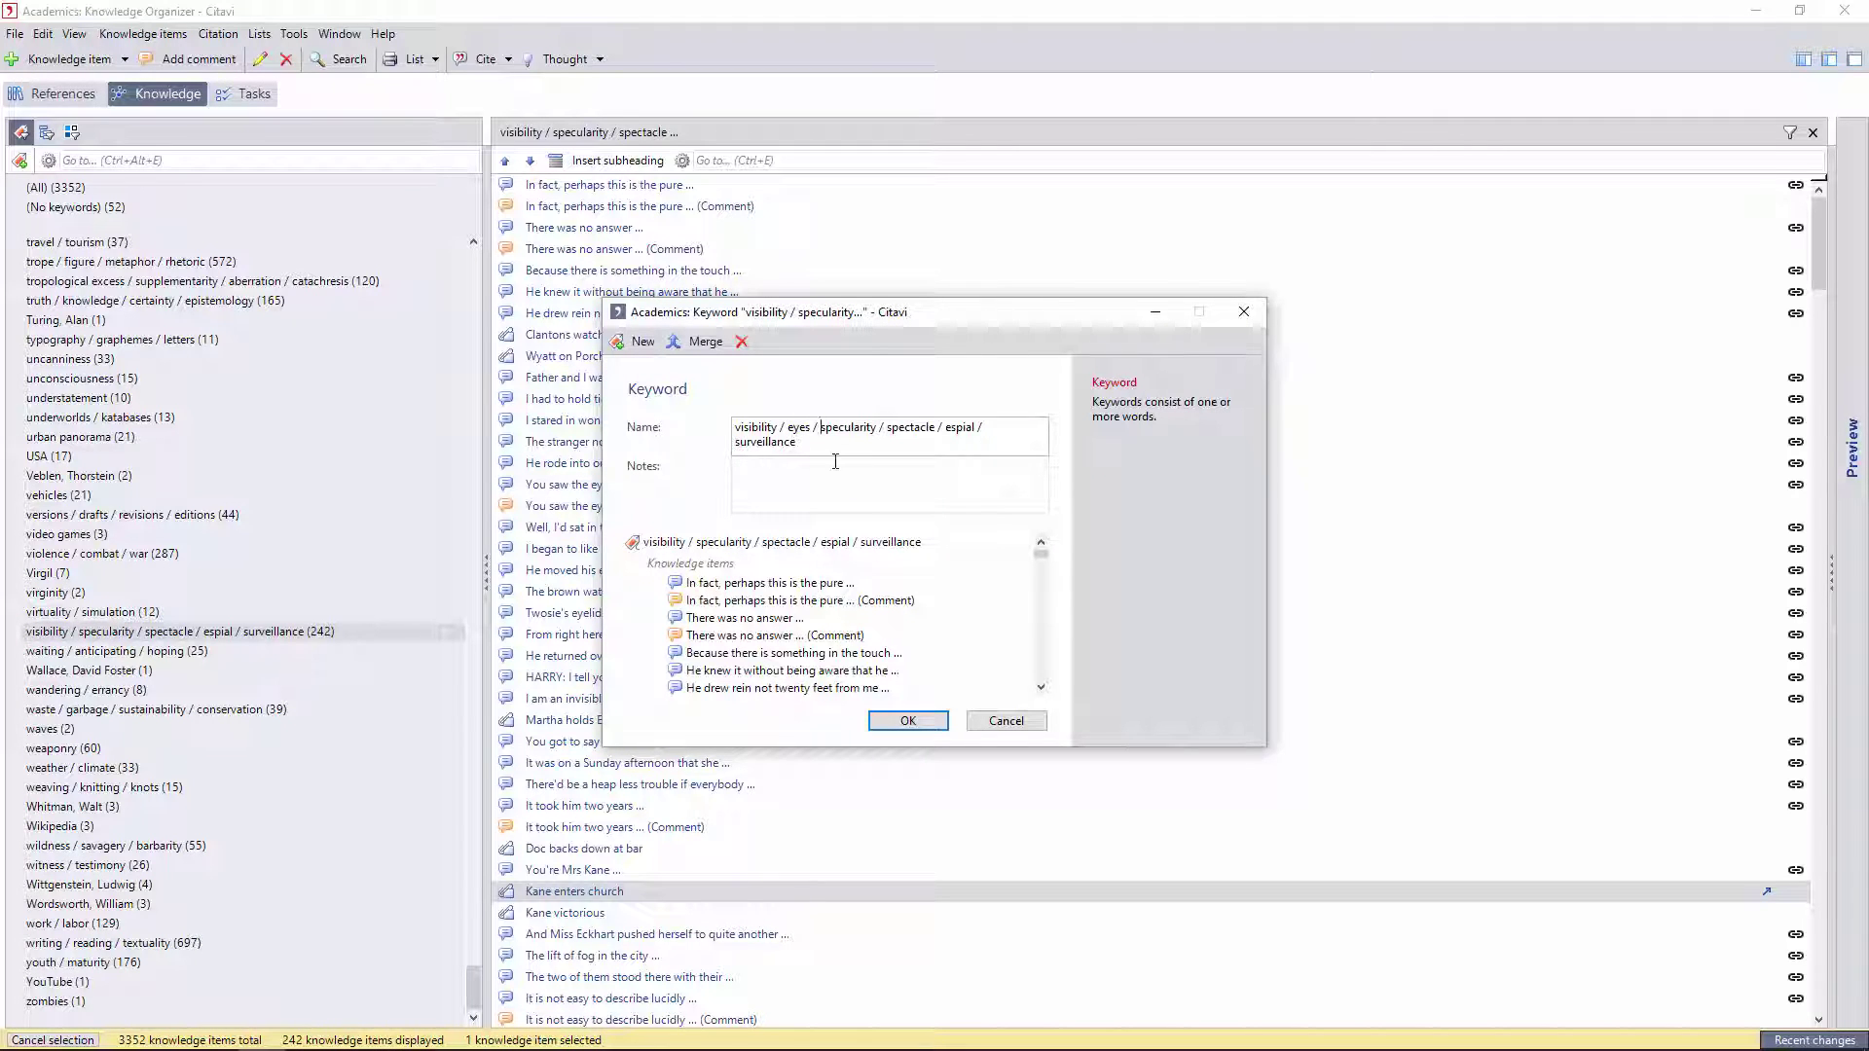
{"action": "left_click", "coordinate": [1005, 720]}
Select all 242 visibility knowledge items, then deselect the unrelated ones
{"action": "left_click", "coordinate": [816, 527]}
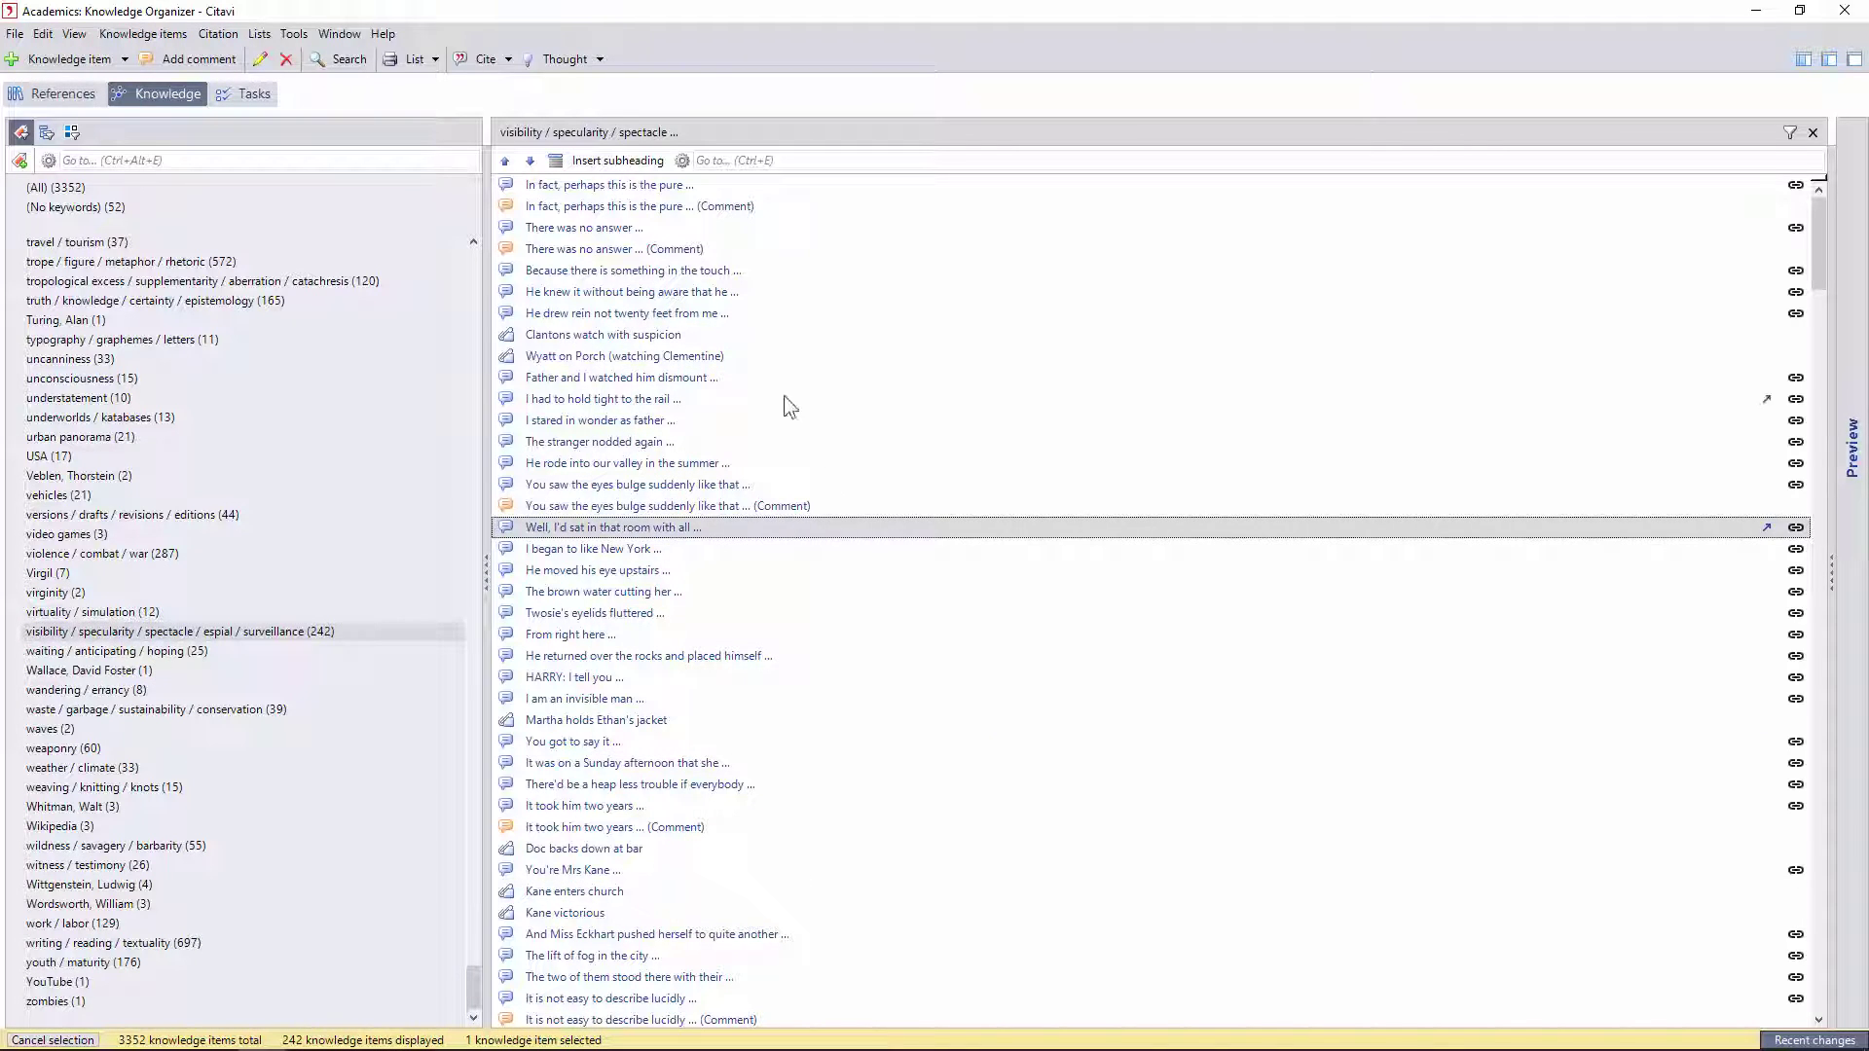
{"action": "left_click", "coordinate": [1840, 582]}
{"action": "key", "text": "ctrl+a"}
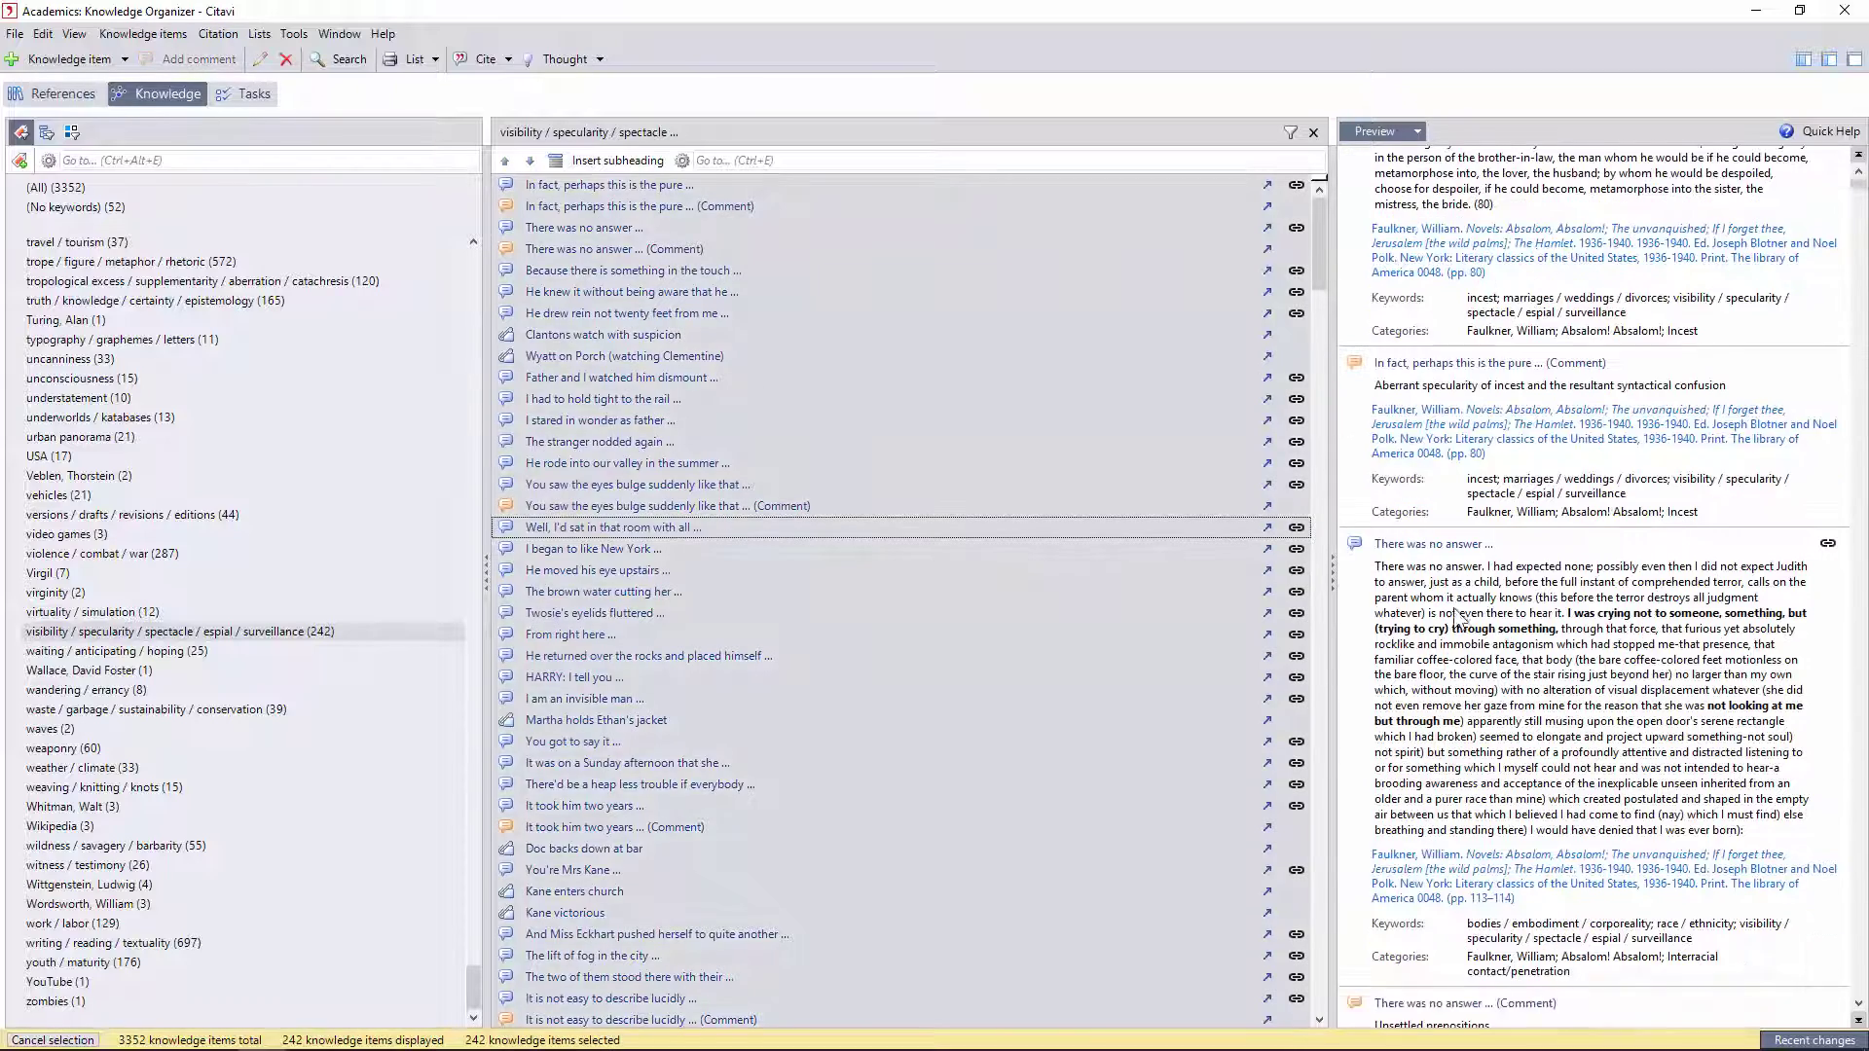
{"action": "scroll", "coordinate": [1431, 582], "scroll_direction": "down", "scroll_amount": 5}
{"action": "left_click", "coordinate": [596, 249], "text": "ctrl"}
{"action": "left_click", "coordinate": [599, 271], "text": "ctrl"}
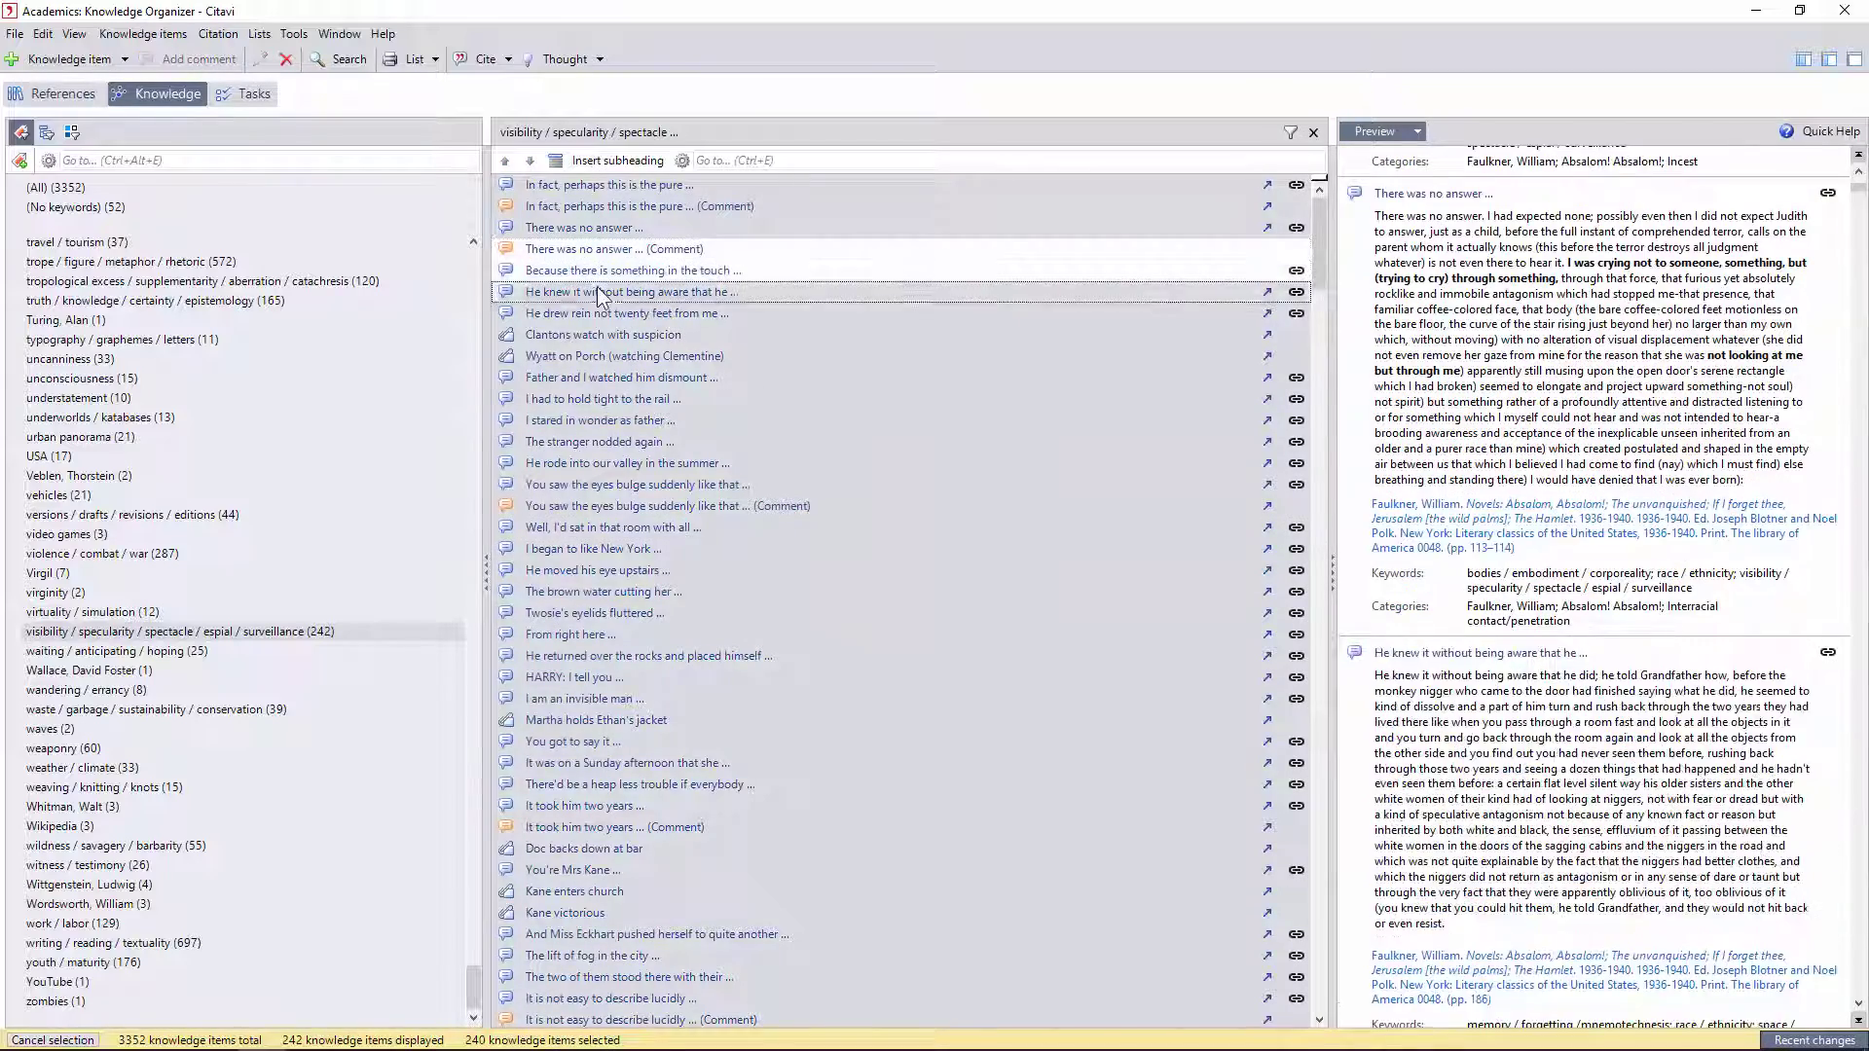
{"action": "left_click", "coordinate": [598, 292], "text": "ctrl"}
{"action": "left_click", "coordinate": [596, 420], "text": "ctrl"}
{"action": "left_click", "coordinate": [596, 441], "text": "ctrl"}
{"action": "scroll", "coordinate": [623, 438], "scroll_direction": "down", "scroll_amount": 3}
{"action": "left_click", "coordinate": [609, 334], "text": "ctrl"}
{"action": "left_click", "coordinate": [608, 398], "text": "ctrl"}
{"action": "left_click", "coordinate": [633, 569], "text": "ctrl"}
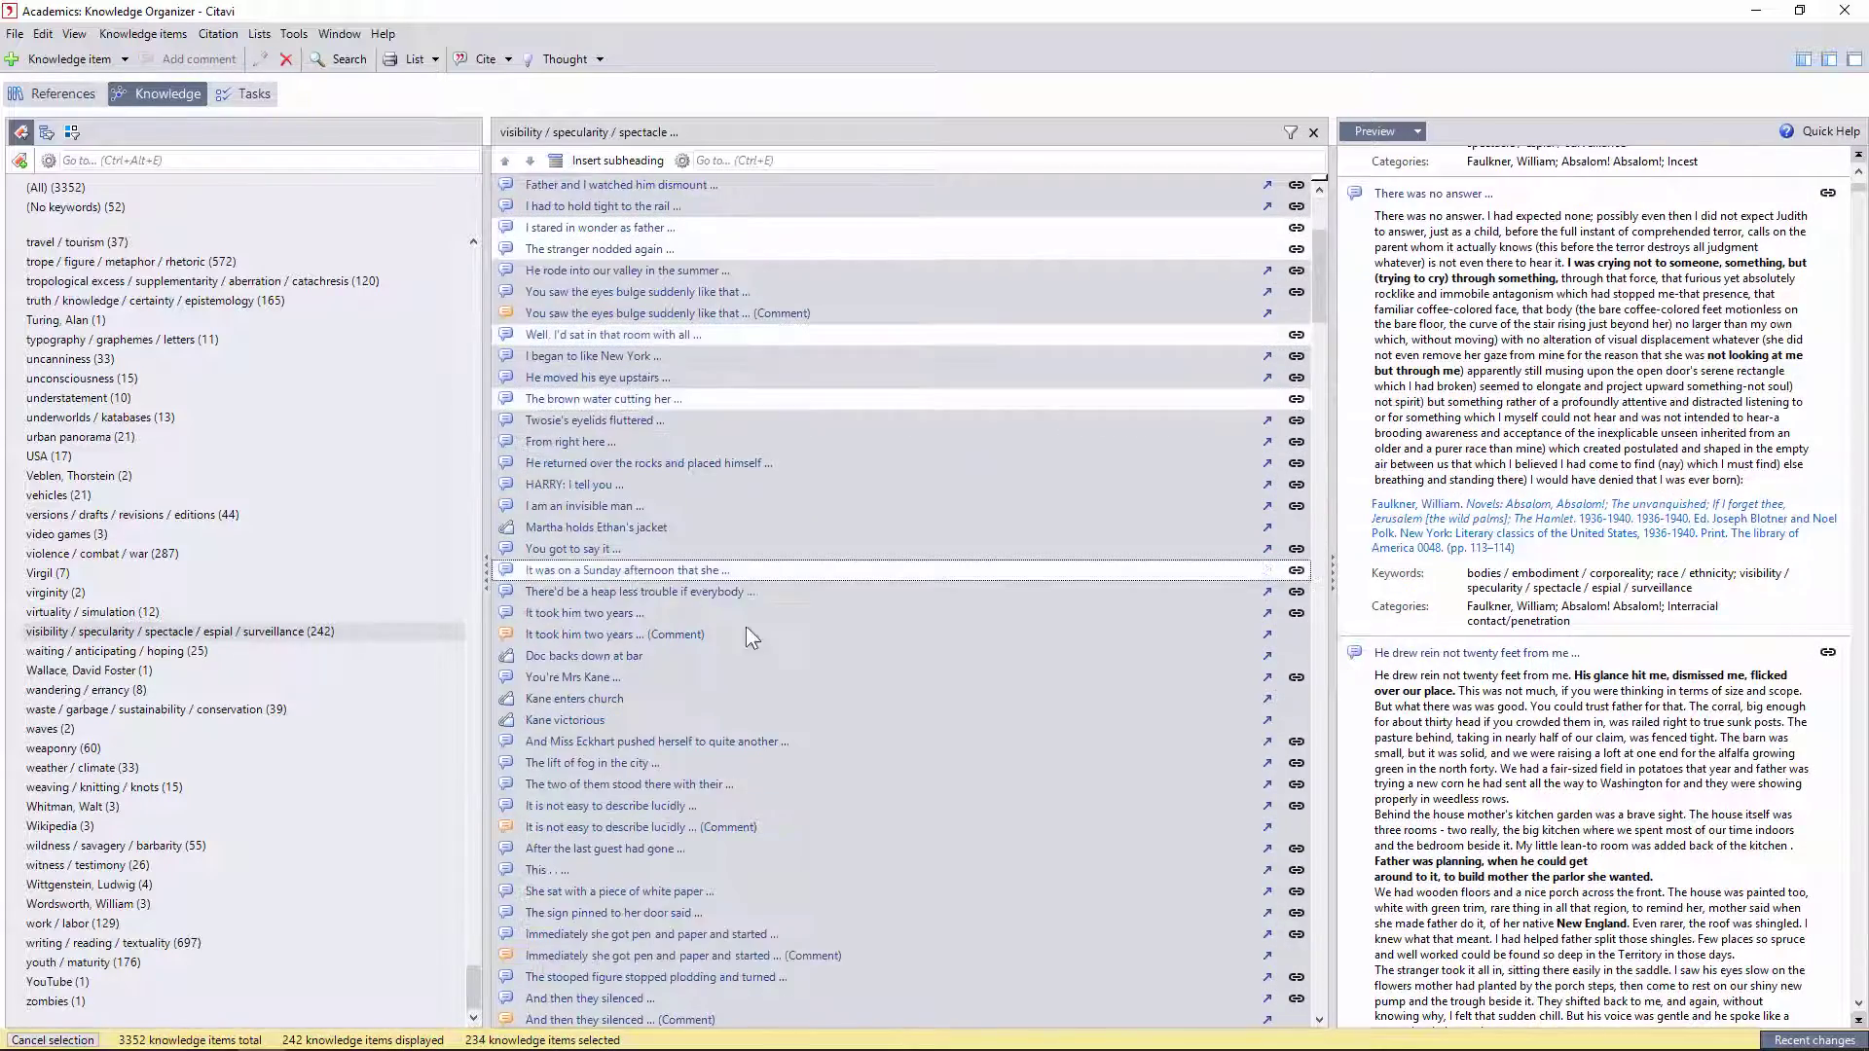
{"action": "left_click", "coordinate": [662, 591], "text": "ctrl"}
{"action": "left_click", "coordinate": [604, 655], "text": "ctrl"}
{"action": "scroll", "coordinate": [824, 547], "scroll_direction": "up", "scroll_amount": 3}
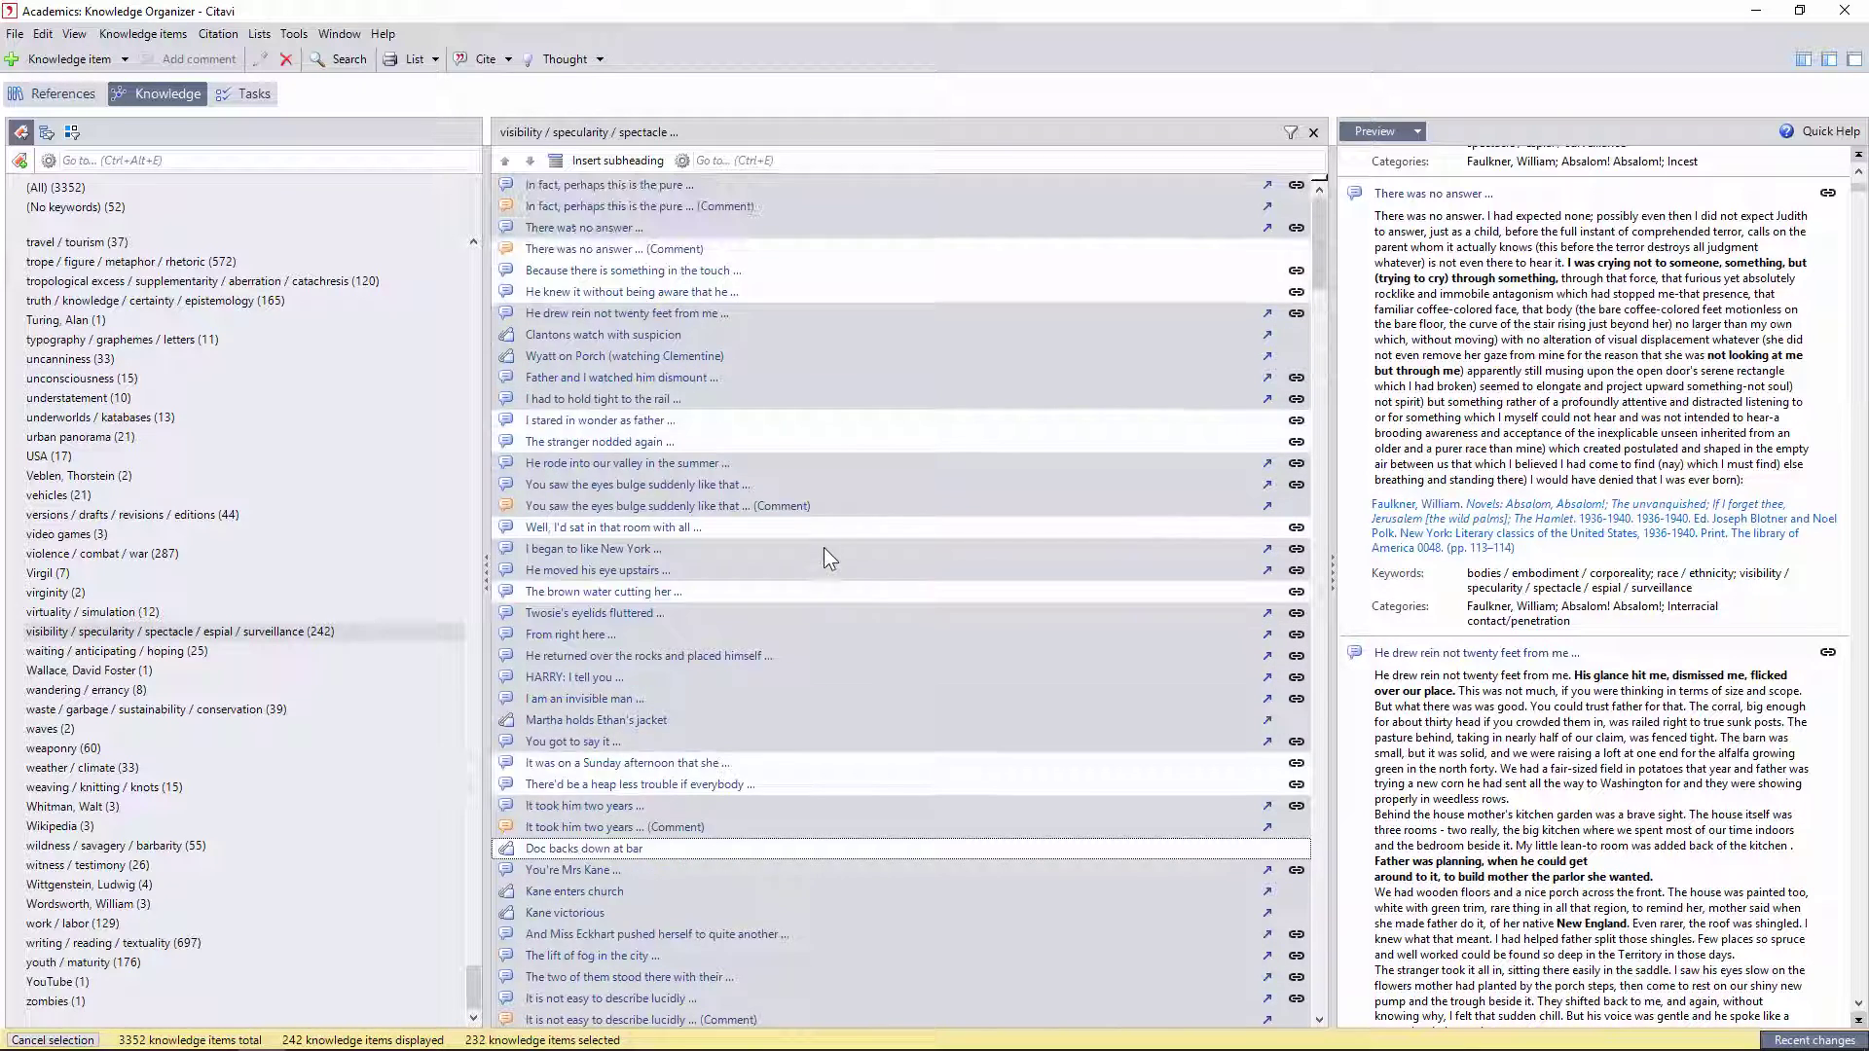
Batch-apply the new keyword 'eyes' to the selected knowledge items
{"action": "right_click", "coordinate": [658, 351]}
{"action": "left_click", "coordinate": [312, 450]}
{"action": "type", "text": "eyes"}
{"action": "left_click", "coordinate": [905, 723]}
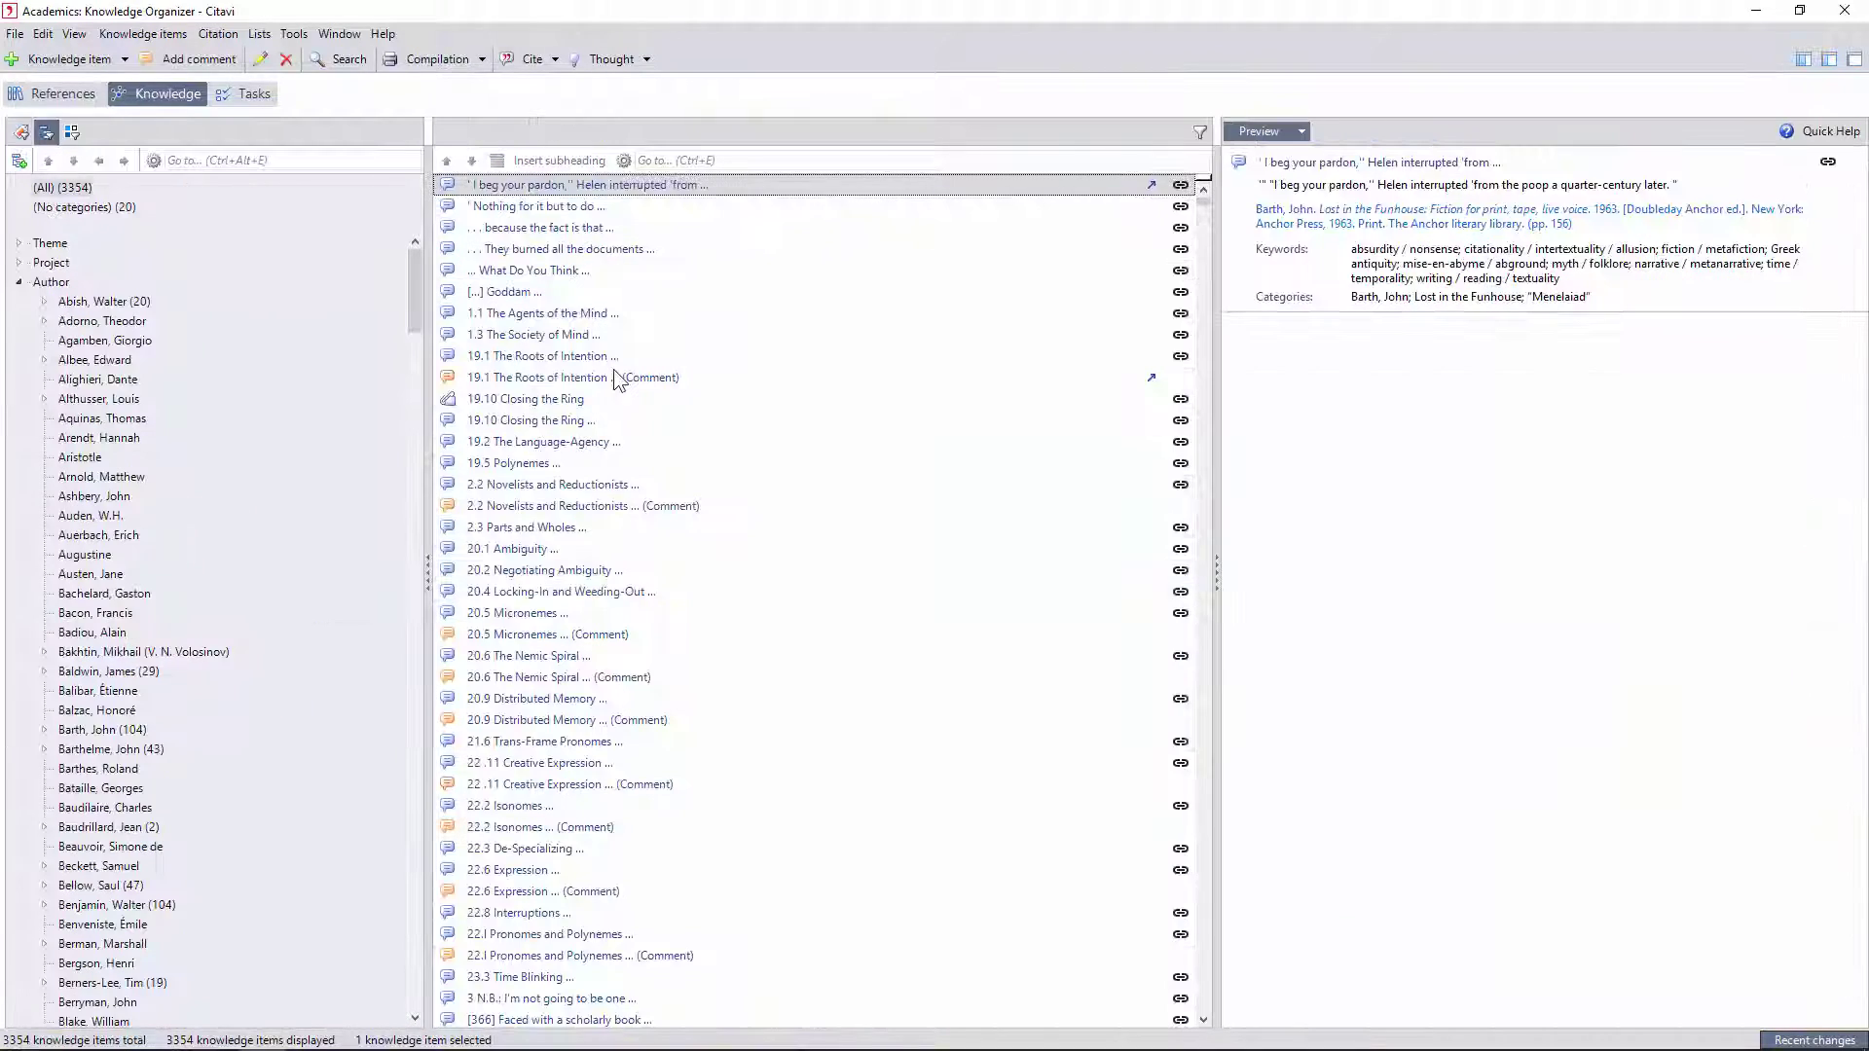
In the search window, set conditions on Keywords (all) and Groups (in references)
{"action": "key", "text": "F12"}
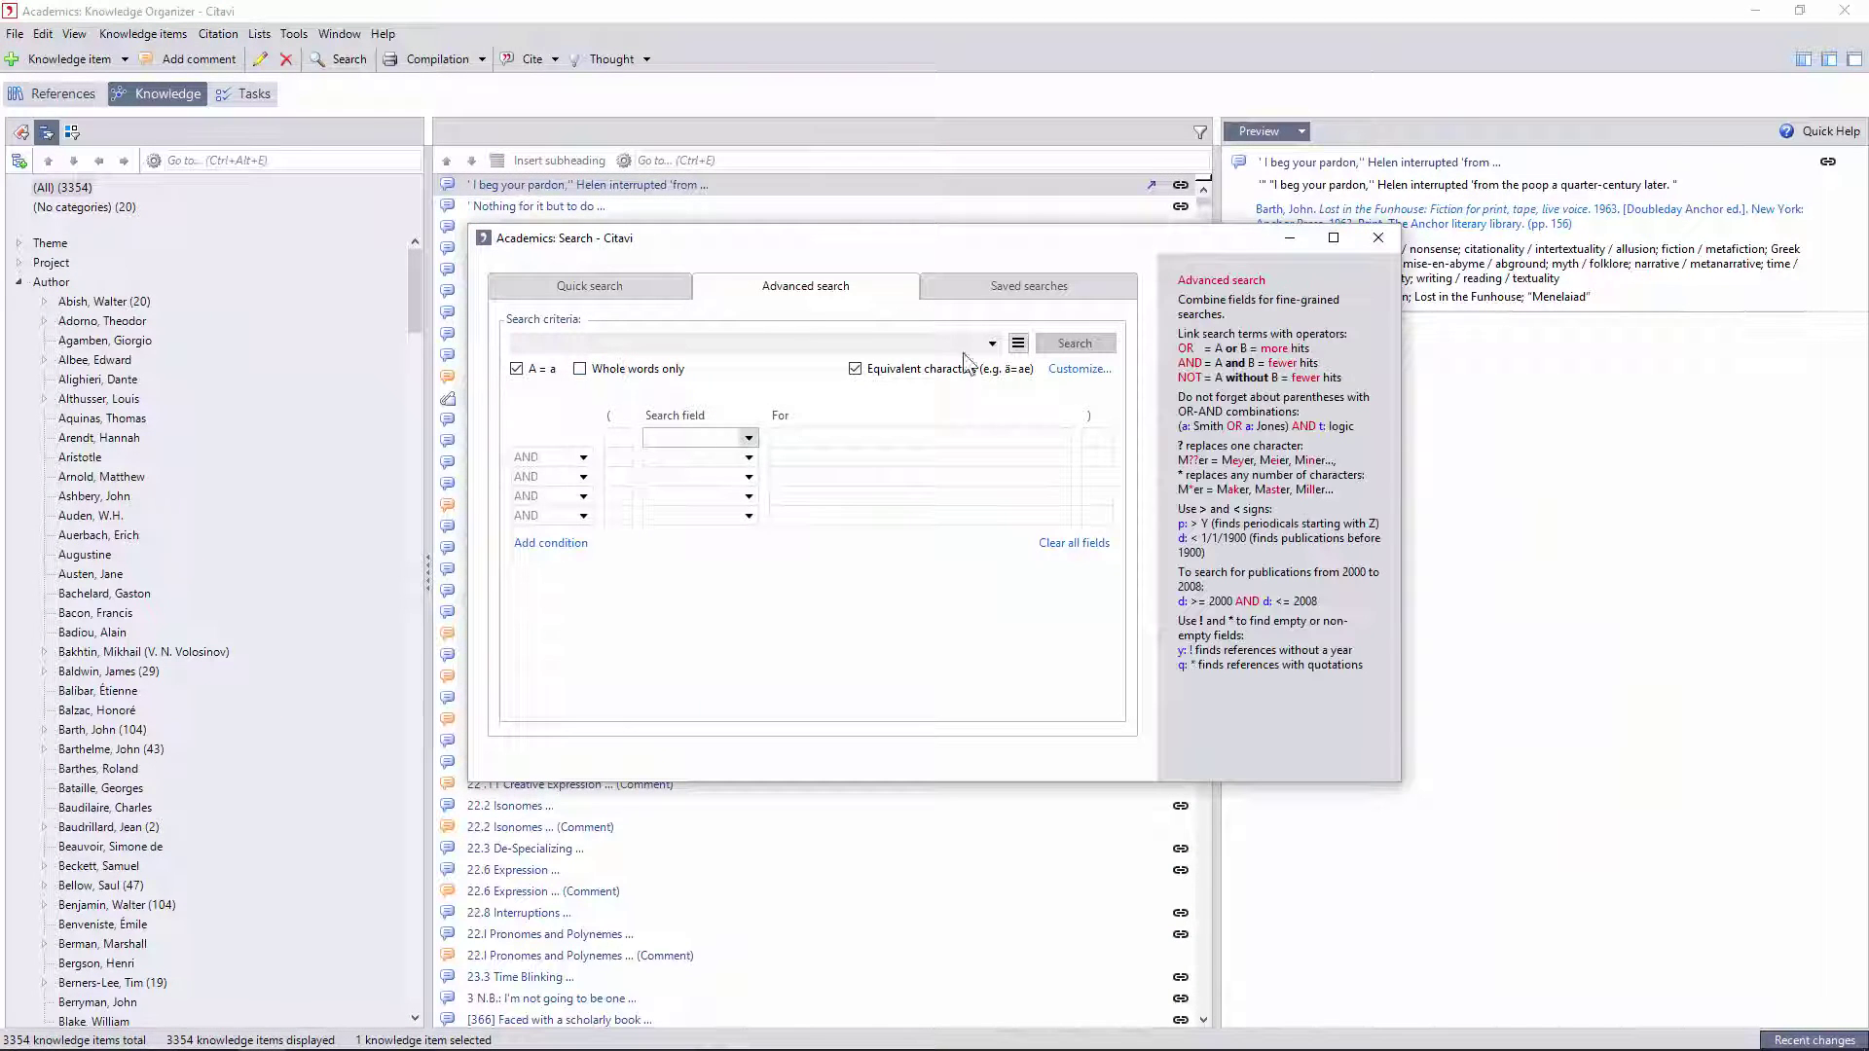
{"action": "left_click", "coordinate": [748, 438]}
{"action": "scroll", "coordinate": [740, 604], "scroll_direction": "down", "scroll_amount": 15}
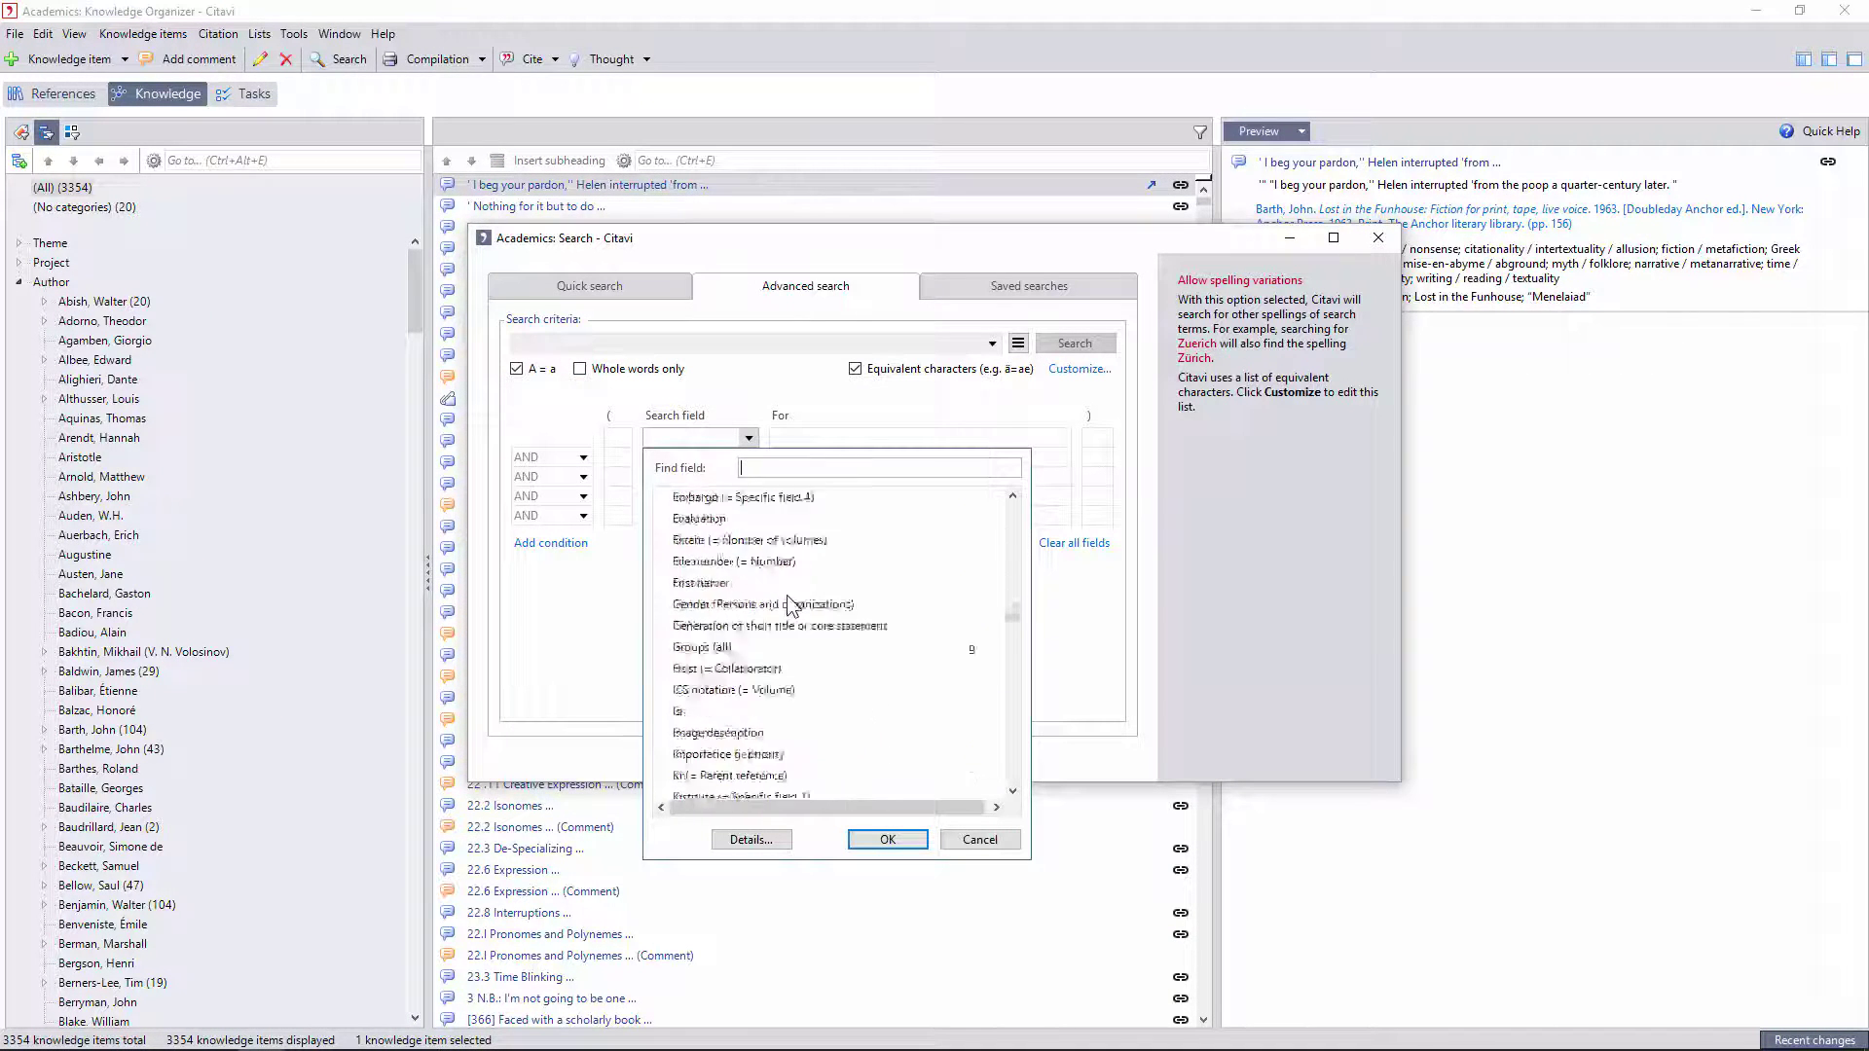
{"action": "type", "text": "keyword"}
{"action": "key", "text": "Escape"}
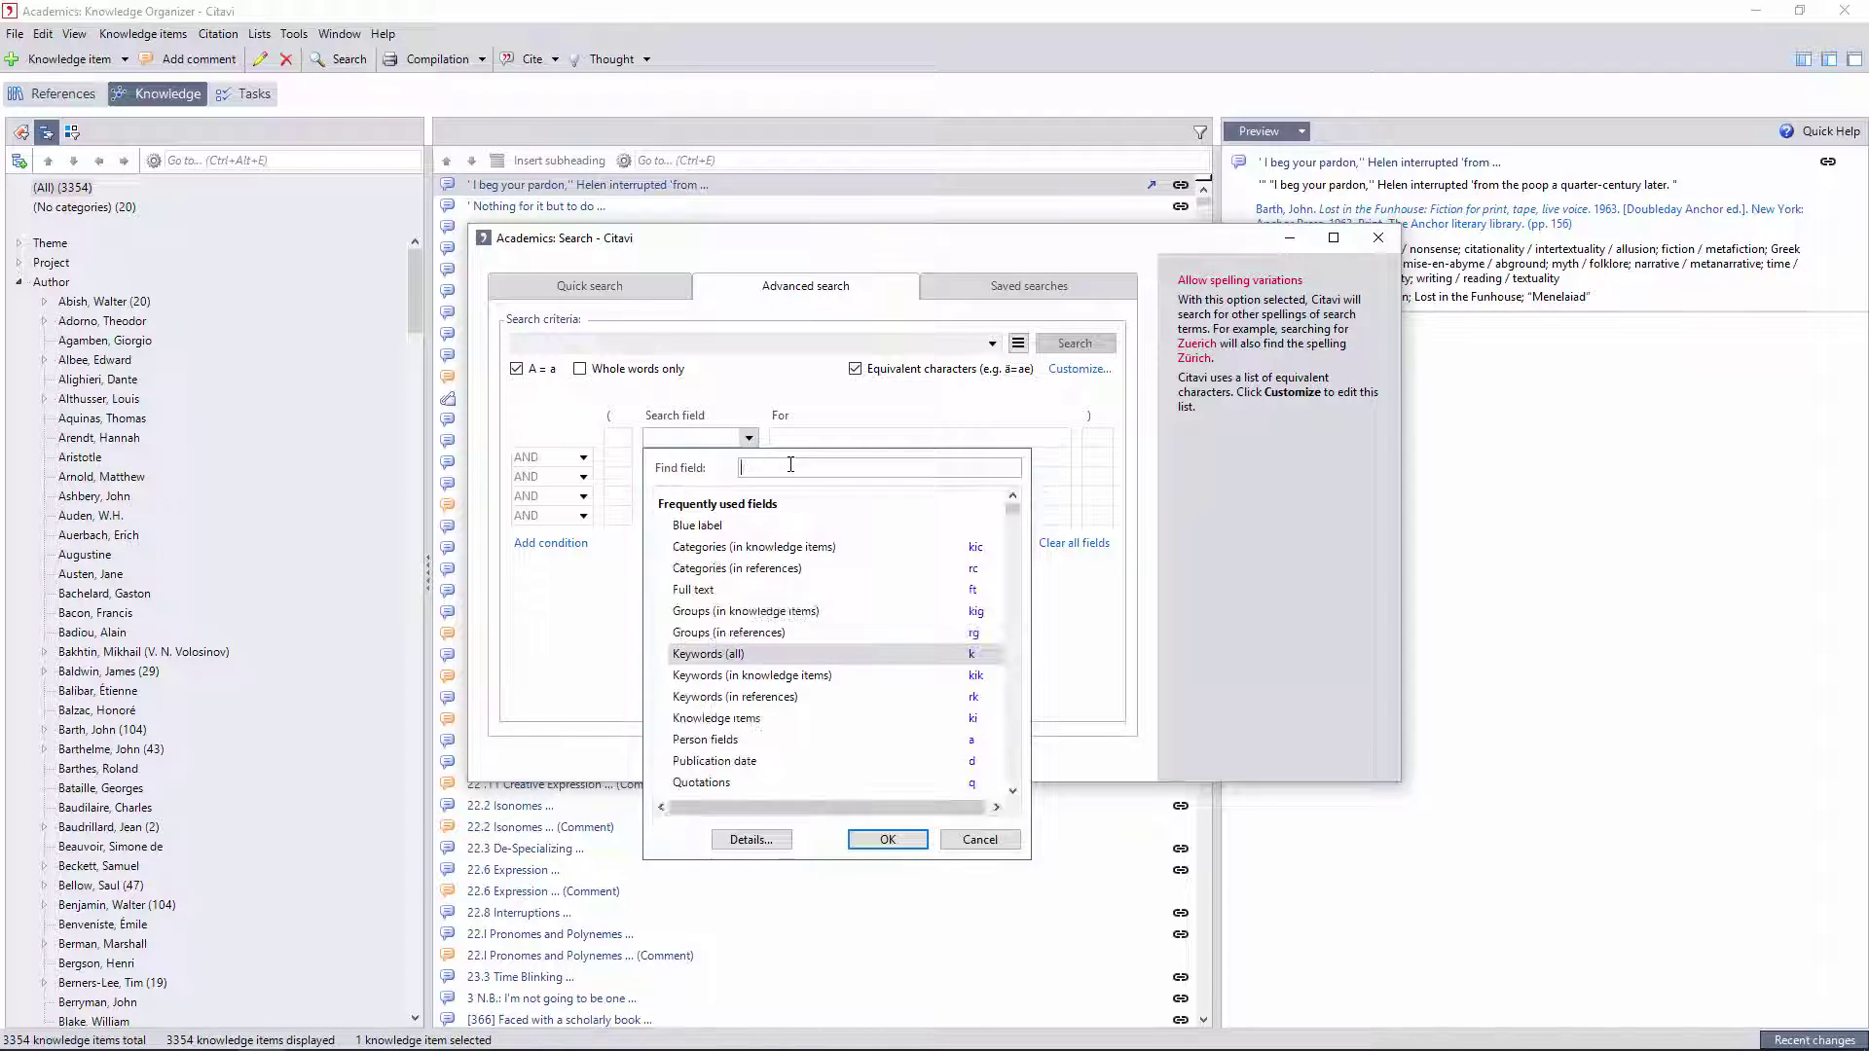
{"action": "key", "text": "Return"}
{"action": "left_click", "coordinate": [627, 447]}
{"action": "left_click", "coordinate": [1100, 439]}
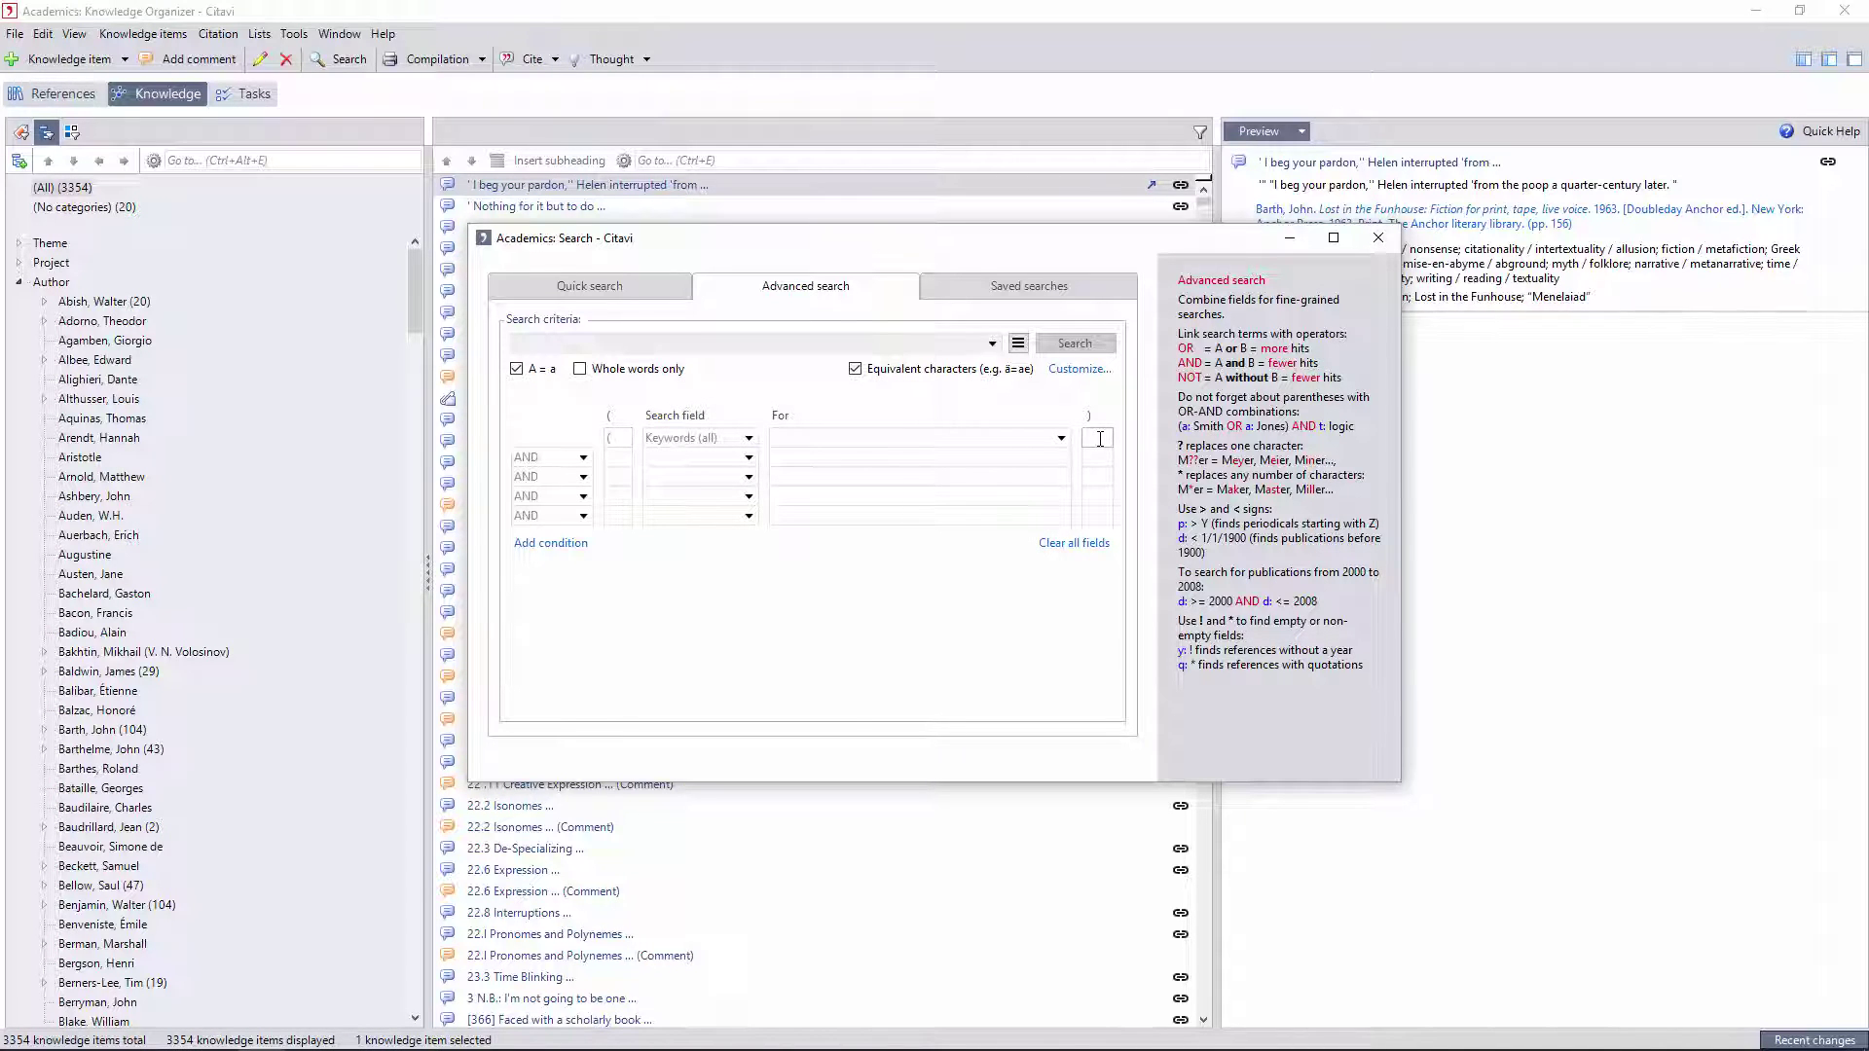
{"action": "left_click", "coordinate": [731, 467]}
{"action": "left_click", "coordinate": [742, 646]}
{"action": "left_click", "coordinate": [889, 861]}
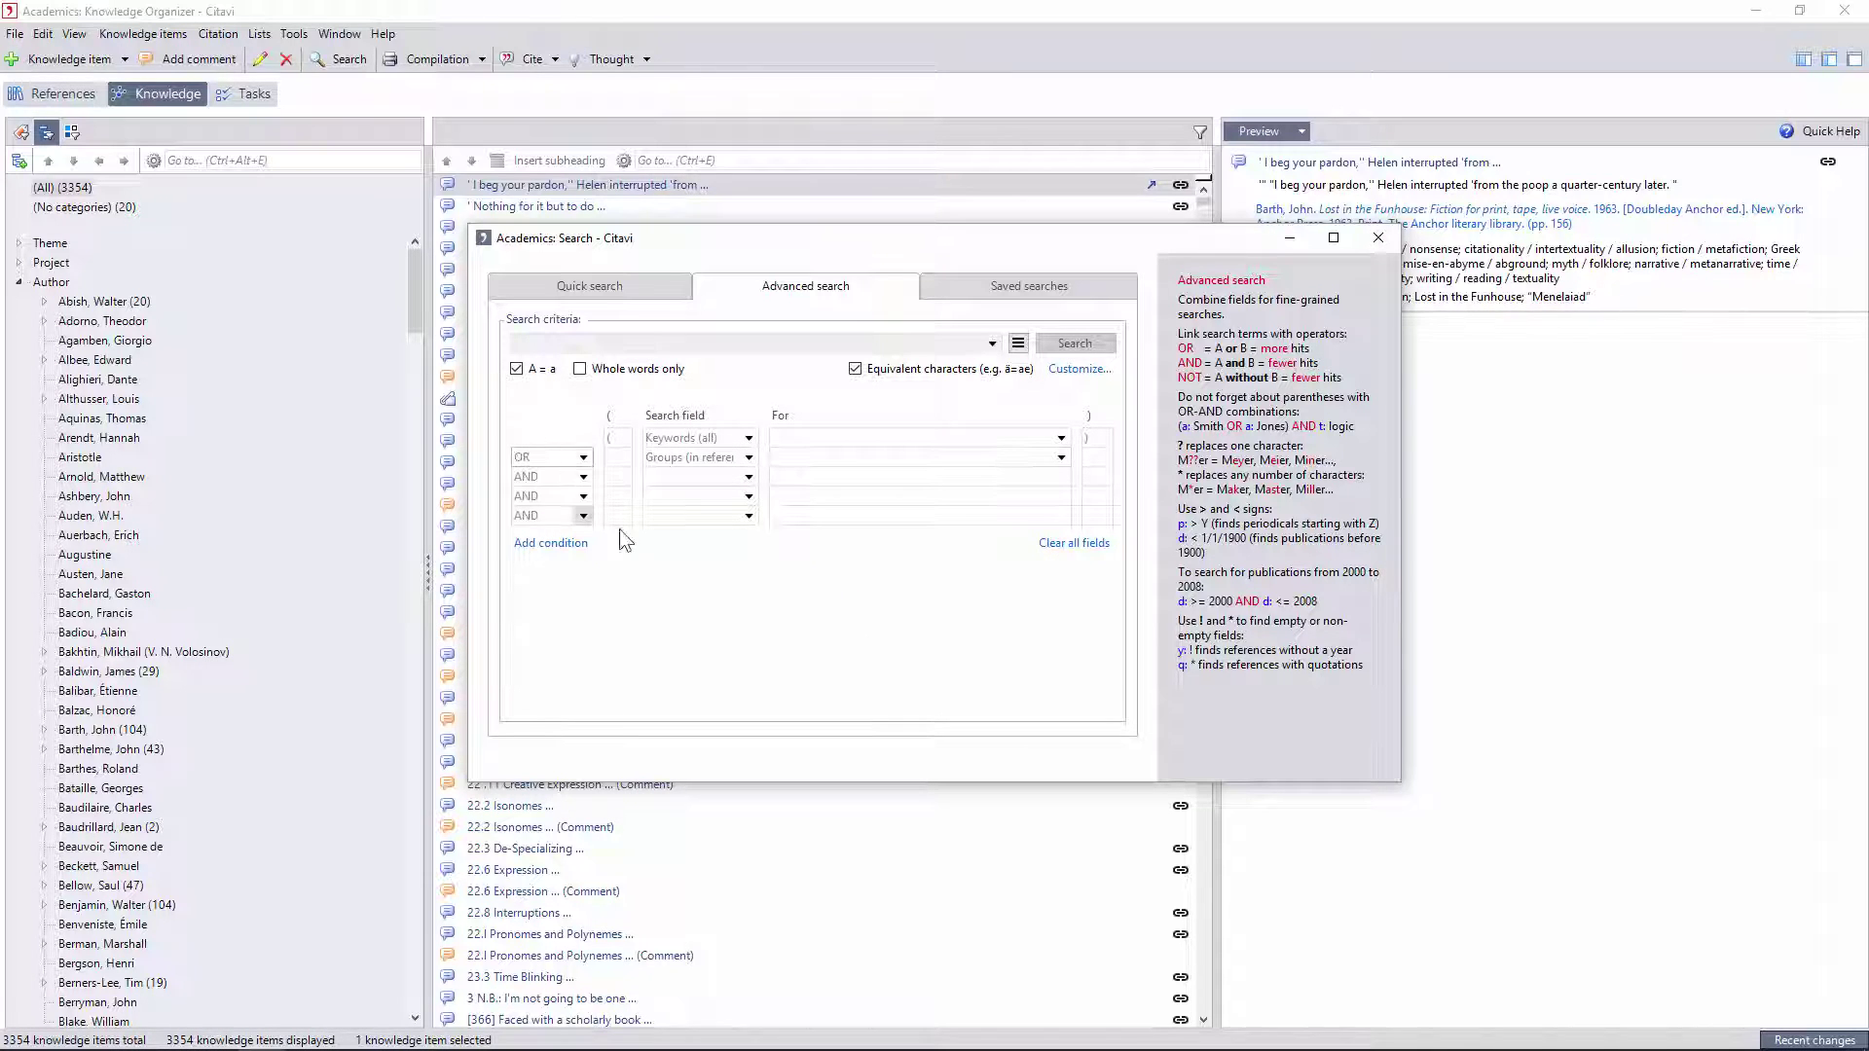
Clear the conditions, load the Theme Inversion saved search's criteria and run it
{"action": "left_click", "coordinate": [1075, 543]}
{"action": "left_click", "coordinate": [1079, 368]}
{"action": "left_click", "coordinate": [1006, 671]}
{"action": "left_click", "coordinate": [997, 288]}
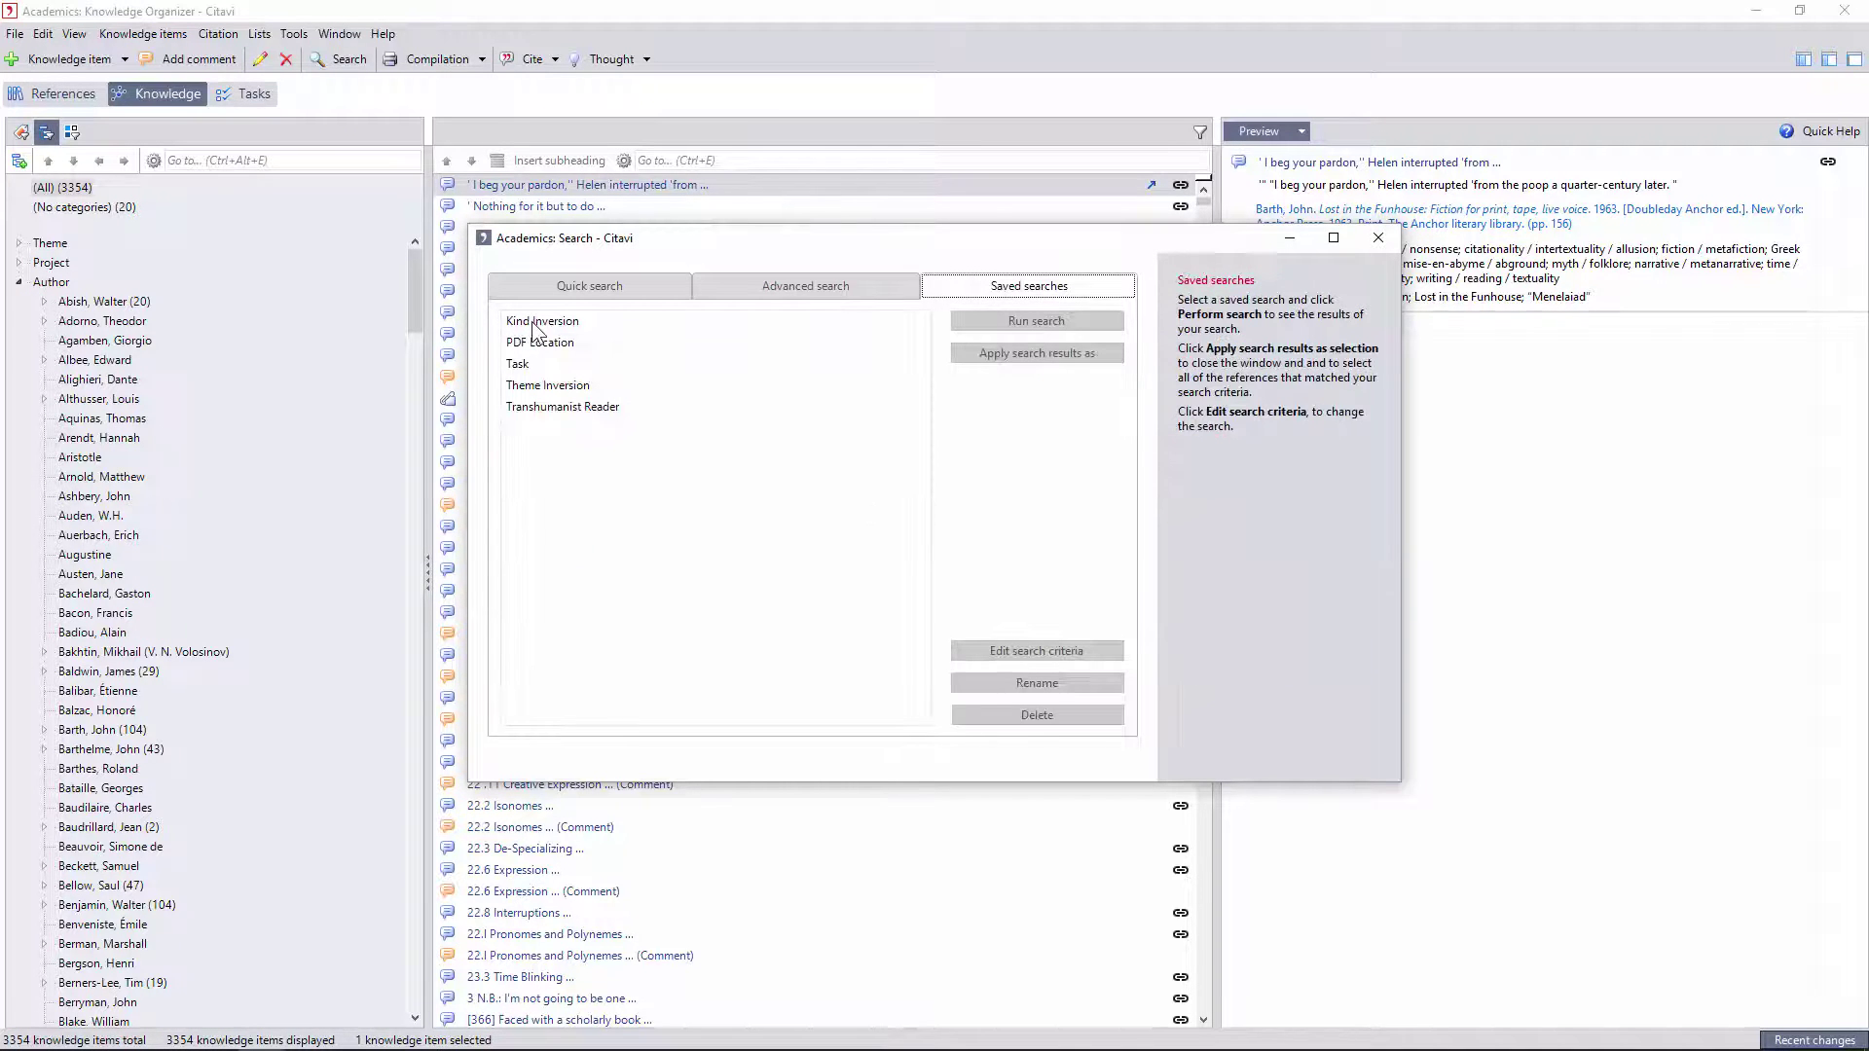
{"action": "left_click", "coordinate": [548, 386]}
{"action": "left_click", "coordinate": [1061, 652]}
{"action": "scroll", "coordinate": [657, 433], "scroll_direction": "down", "scroll_amount": 5}
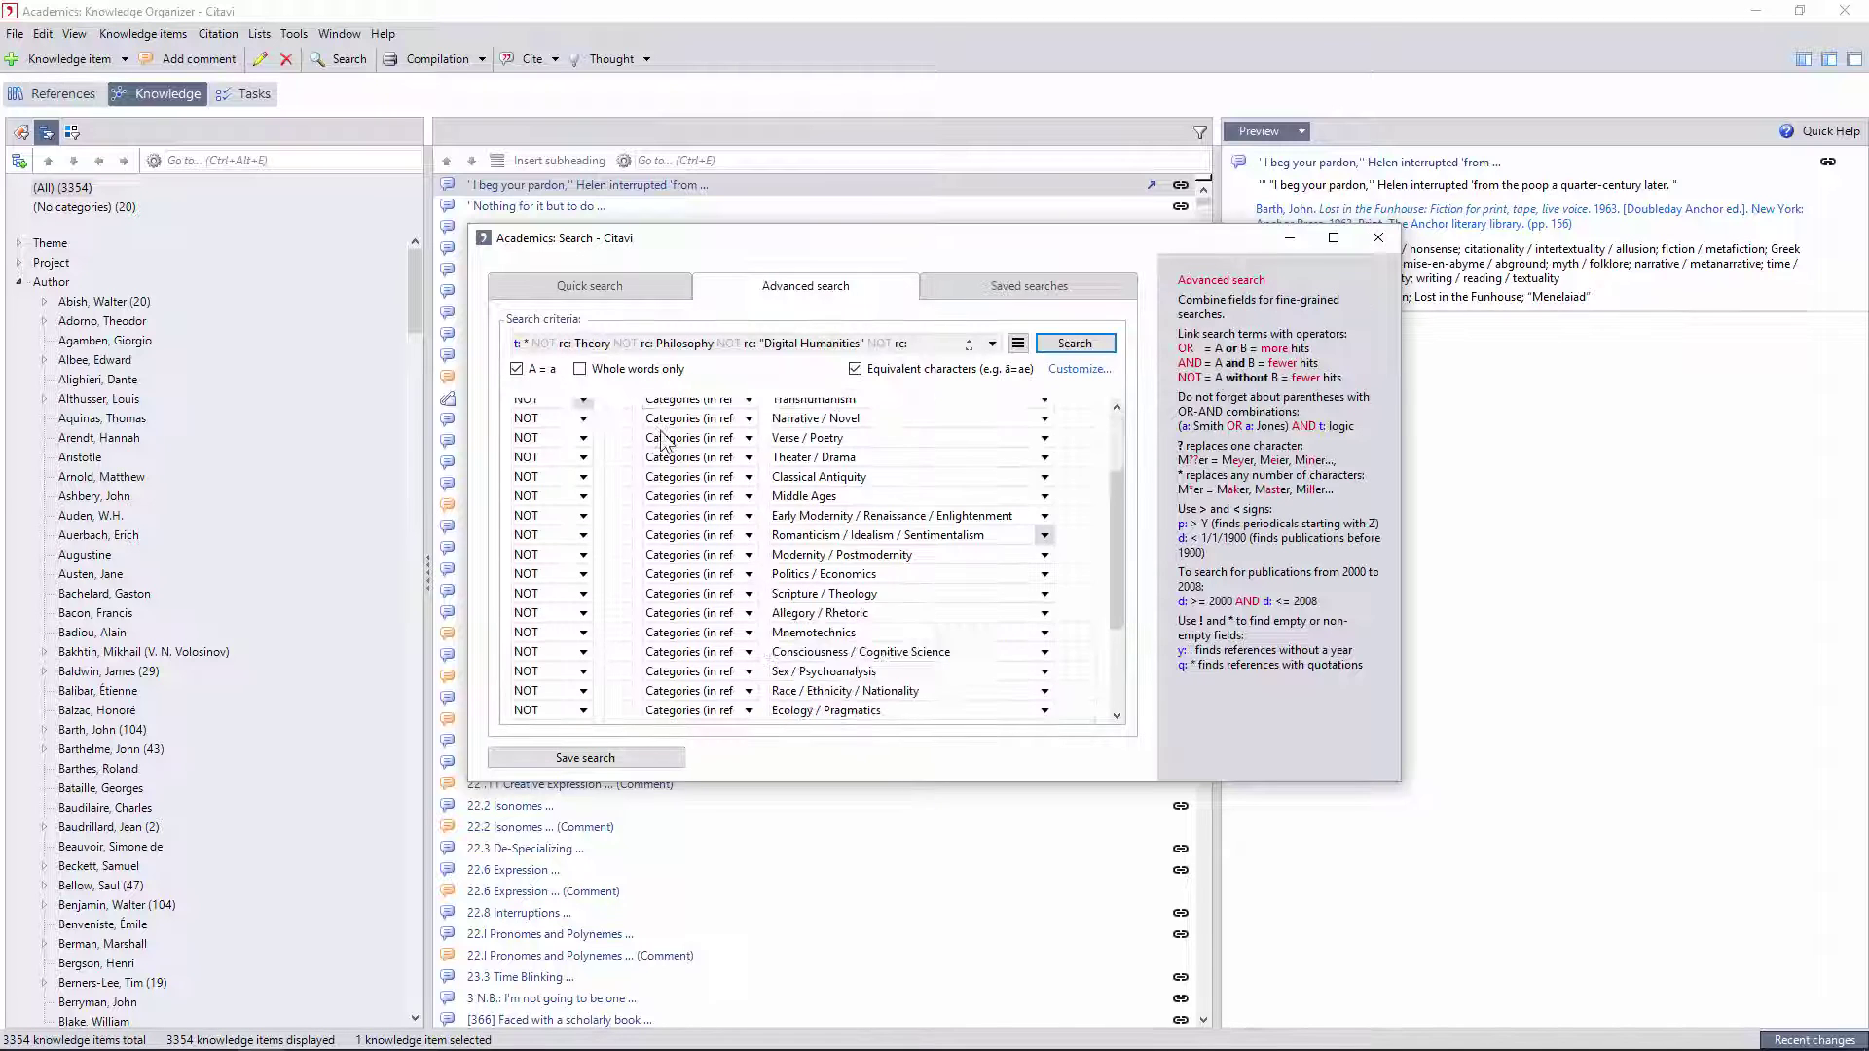
{"action": "scroll", "coordinate": [665, 448], "scroll_direction": "up", "scroll_amount": 5}
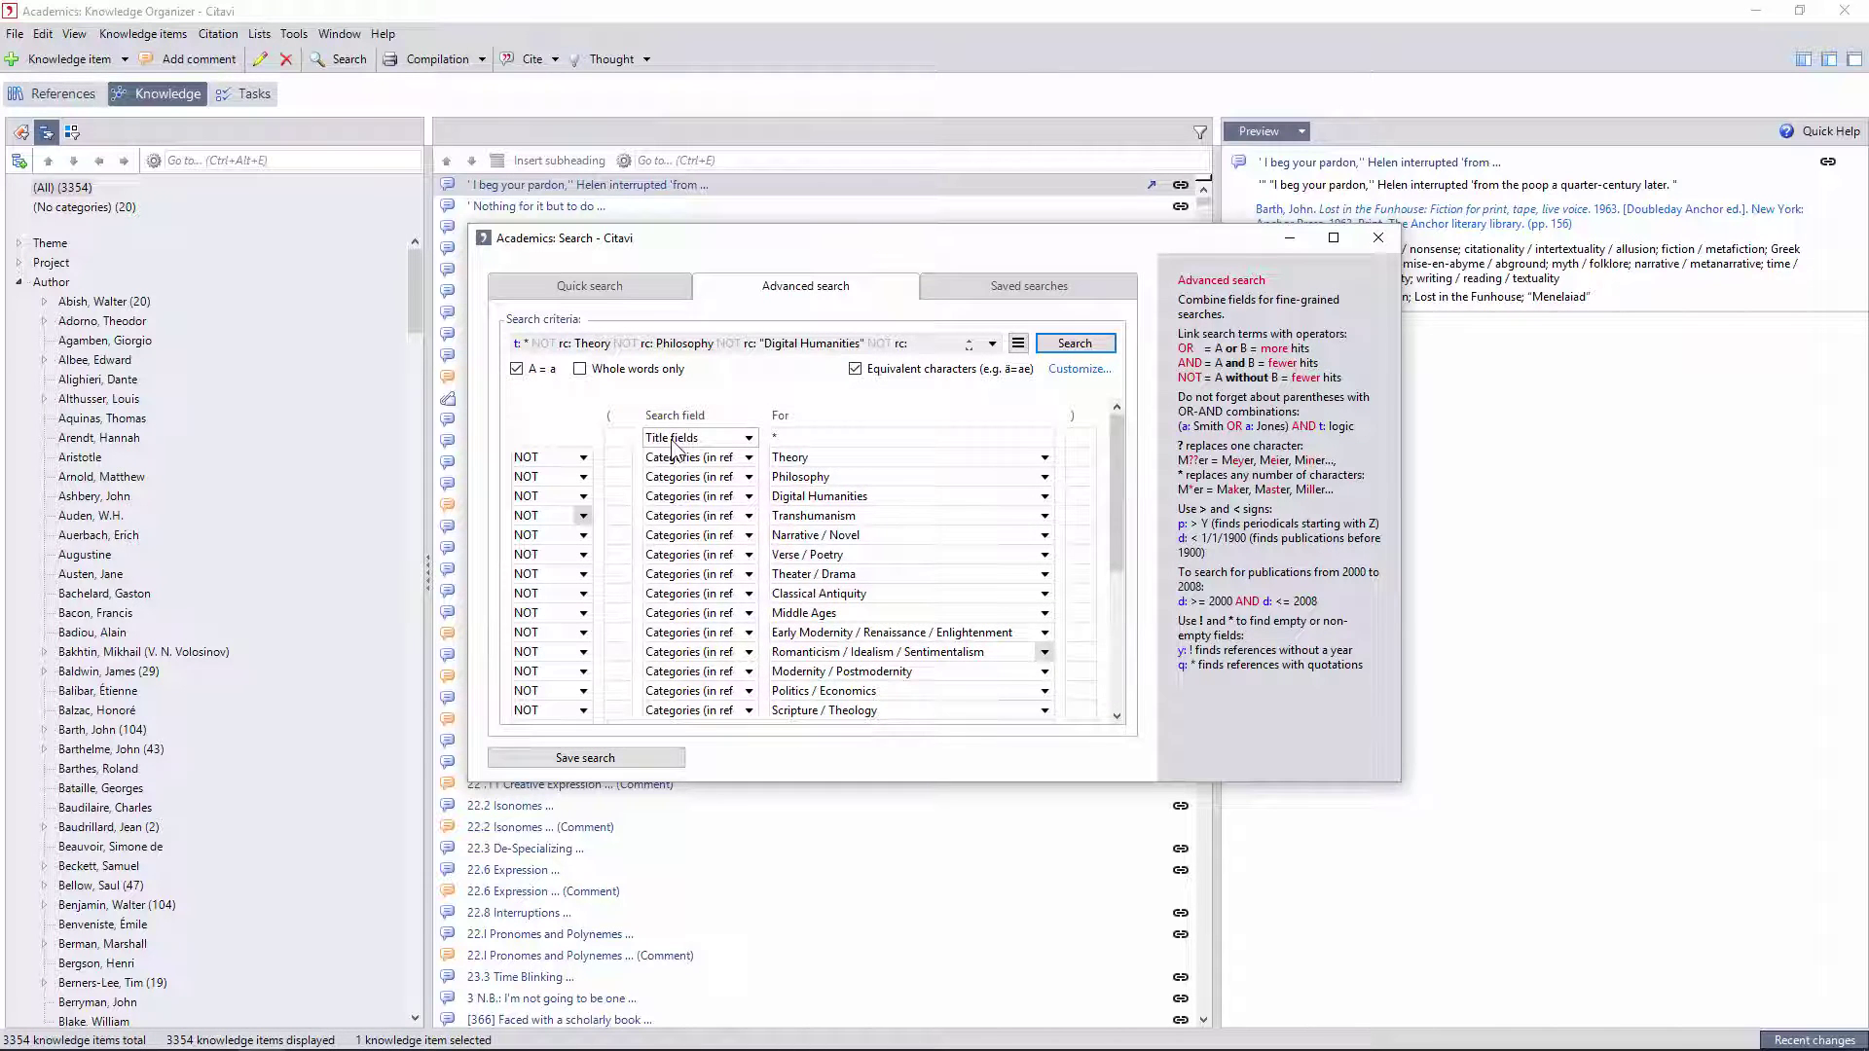
{"action": "scroll", "coordinate": [672, 450], "scroll_direction": "down", "scroll_amount": 4}
{"action": "left_click", "coordinate": [1110, 345]}
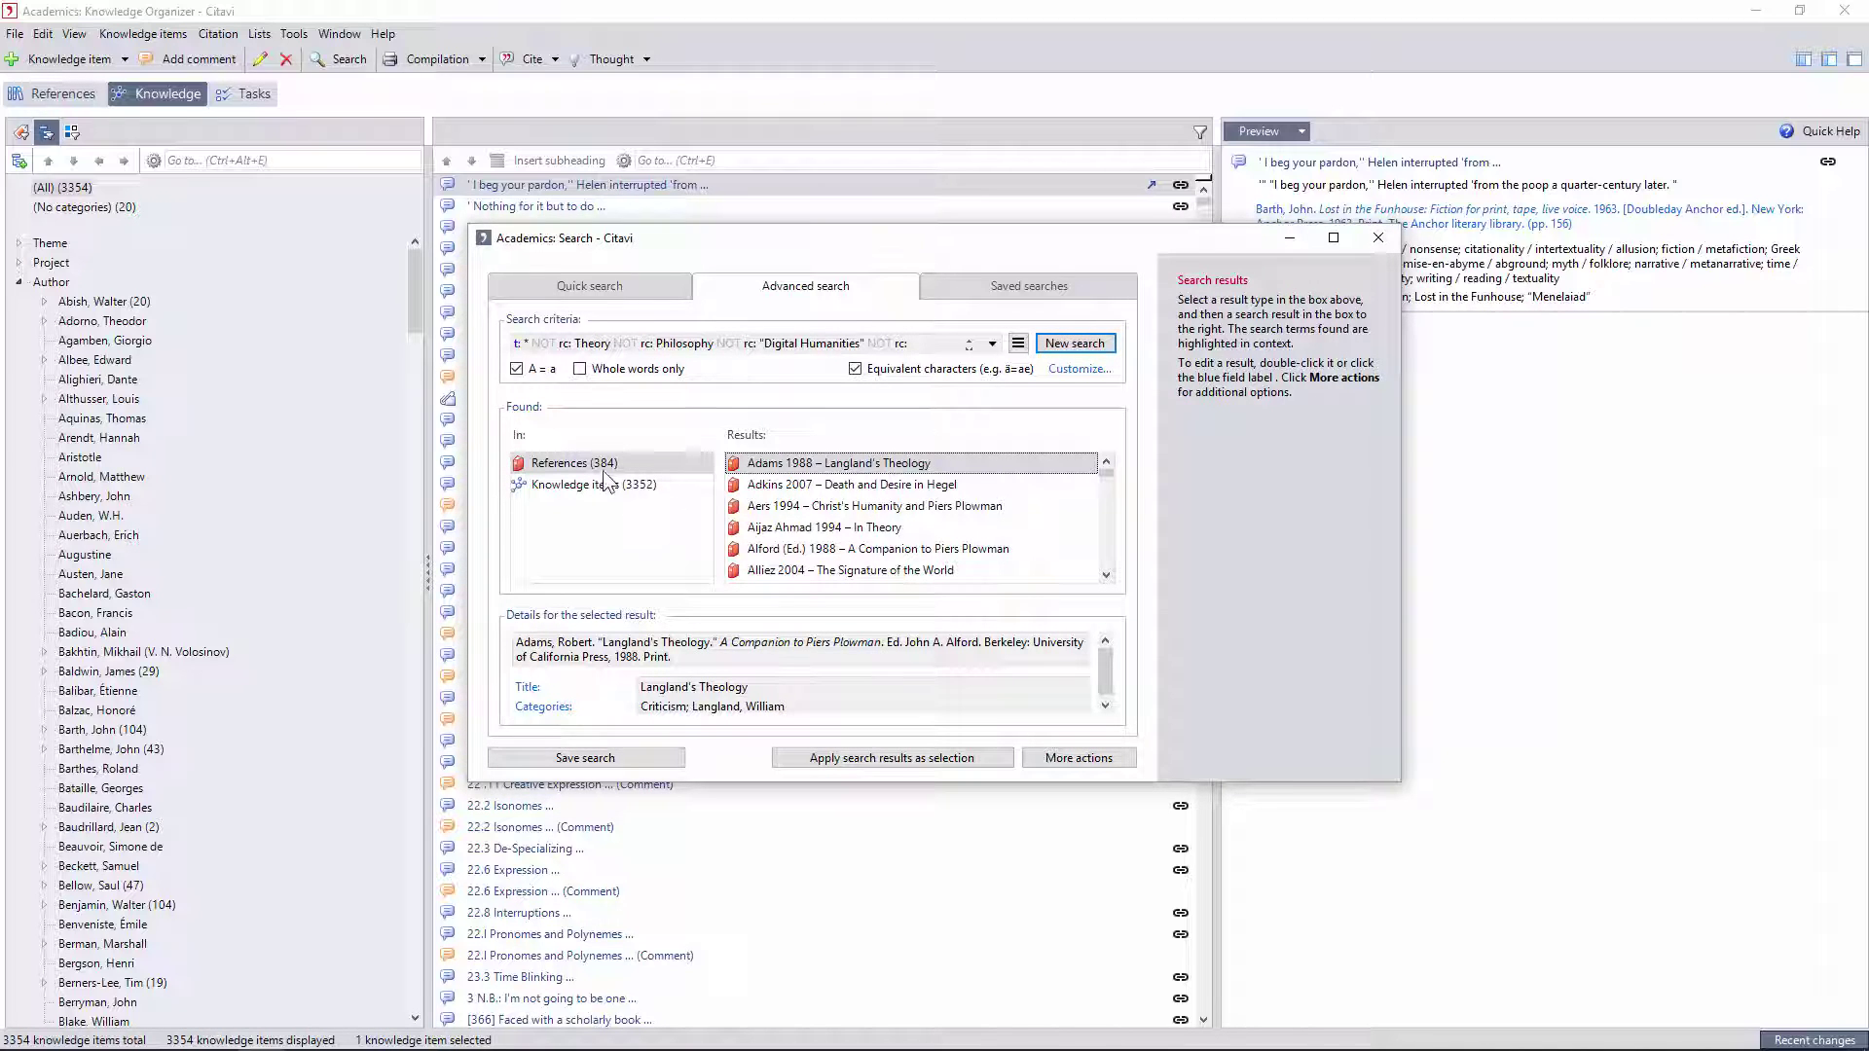
Select all 384 results and apply them as the reference selection
{"action": "left_click", "coordinate": [806, 485]}
{"action": "key", "text": "ctrl+a"}
{"action": "right_click", "coordinate": [641, 516]}
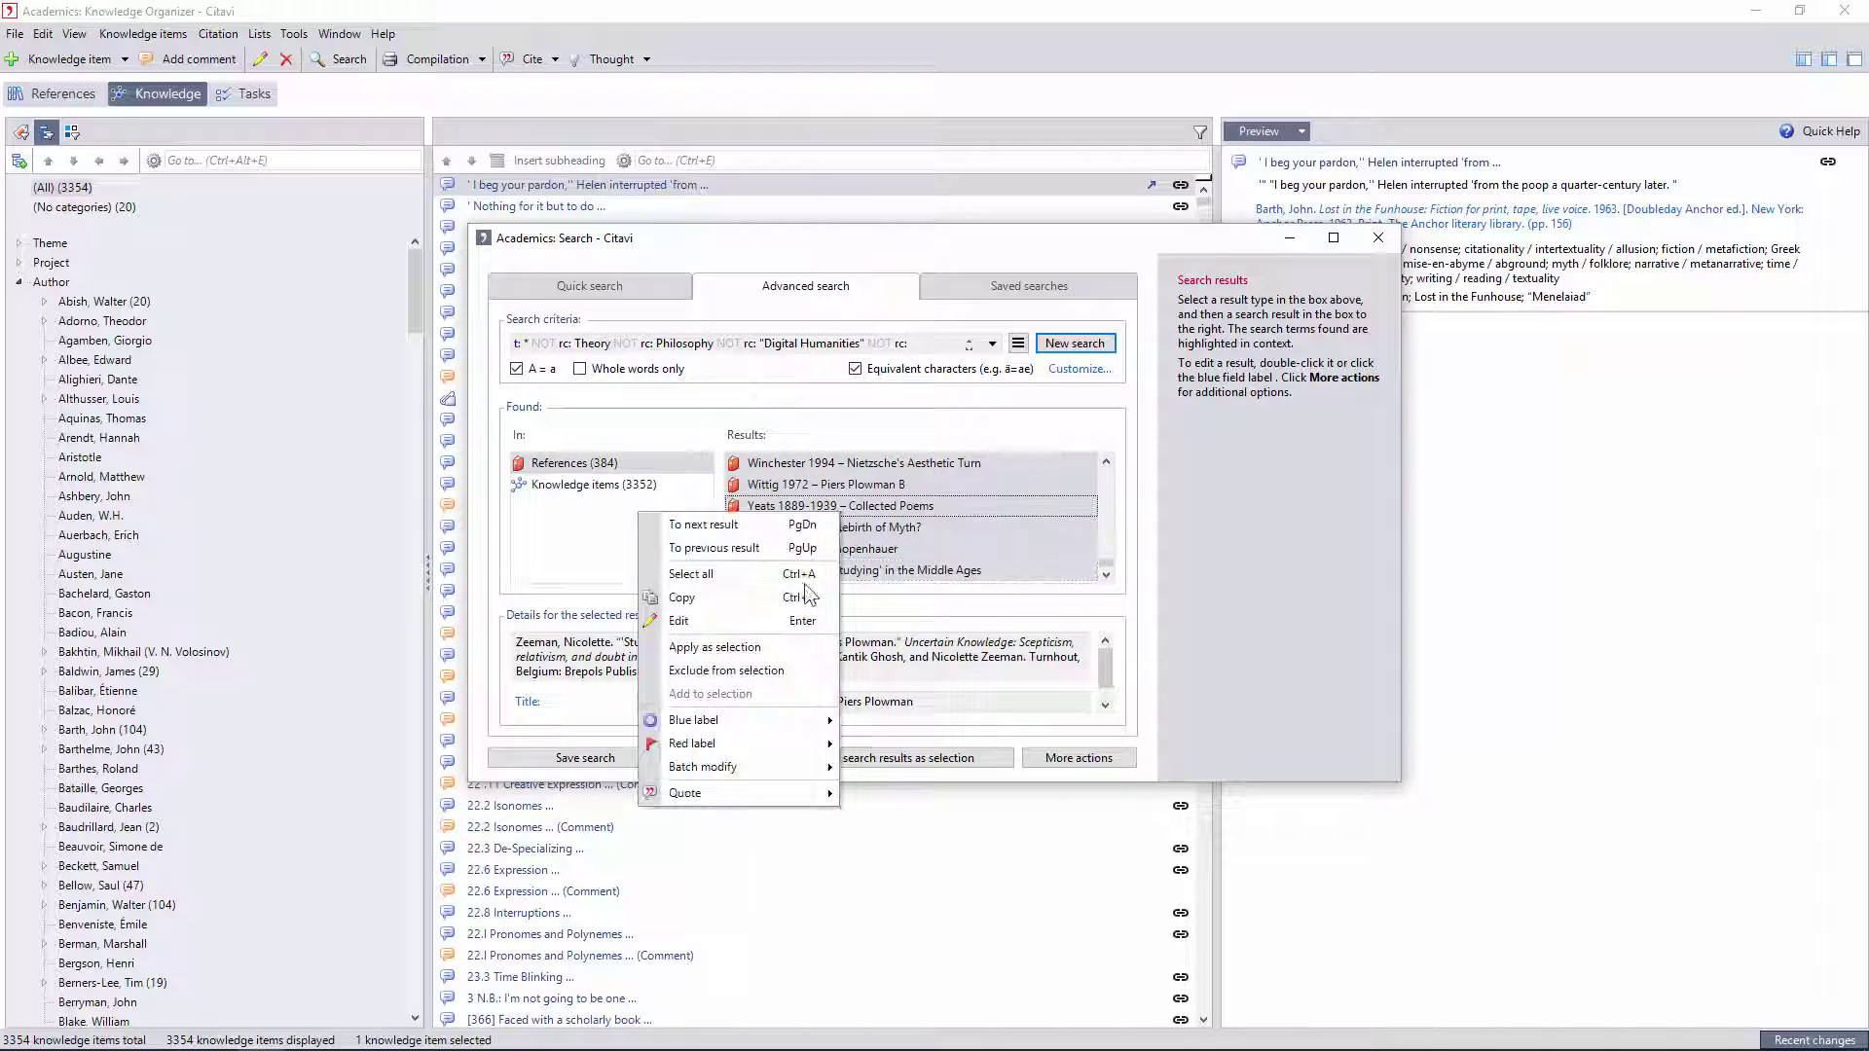
{"action": "left_click", "coordinate": [732, 649]}
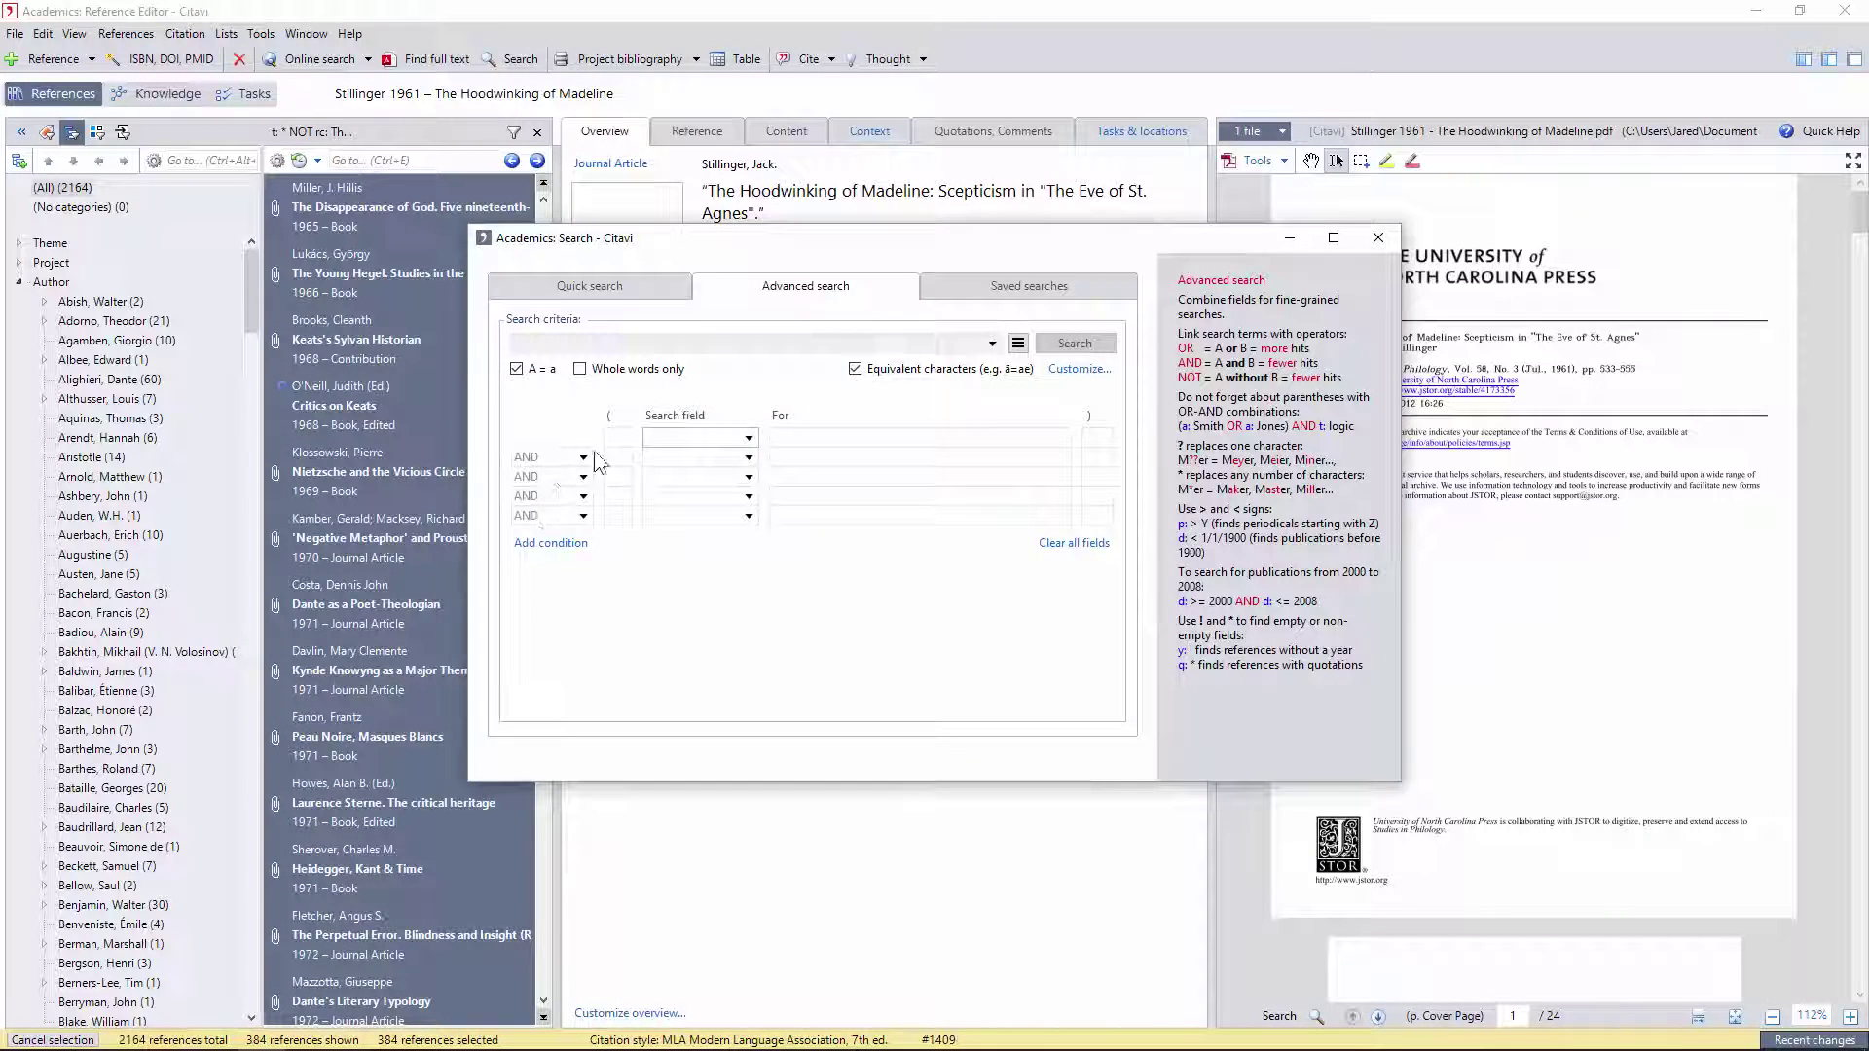
Review the Task saved search's task: * condition, then close the search window
{"action": "left_click", "coordinate": [998, 290]}
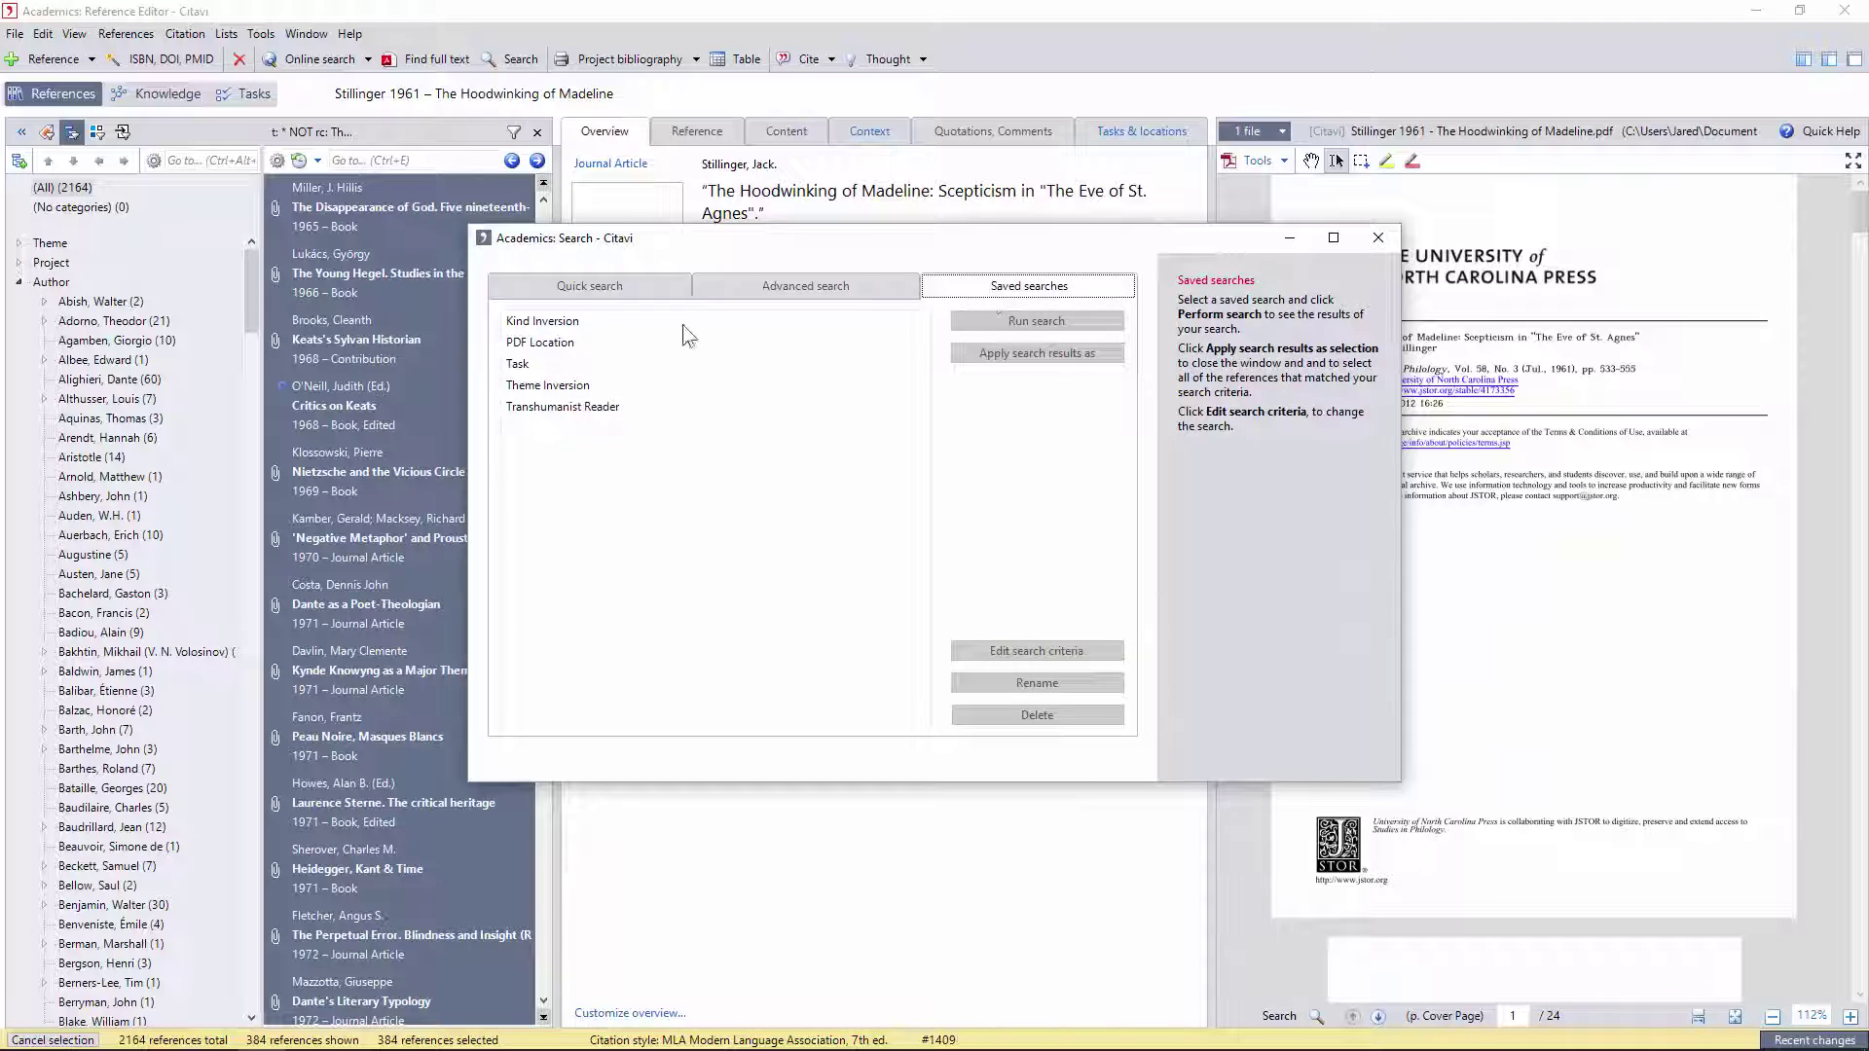
{"action": "left_click", "coordinate": [517, 364]}
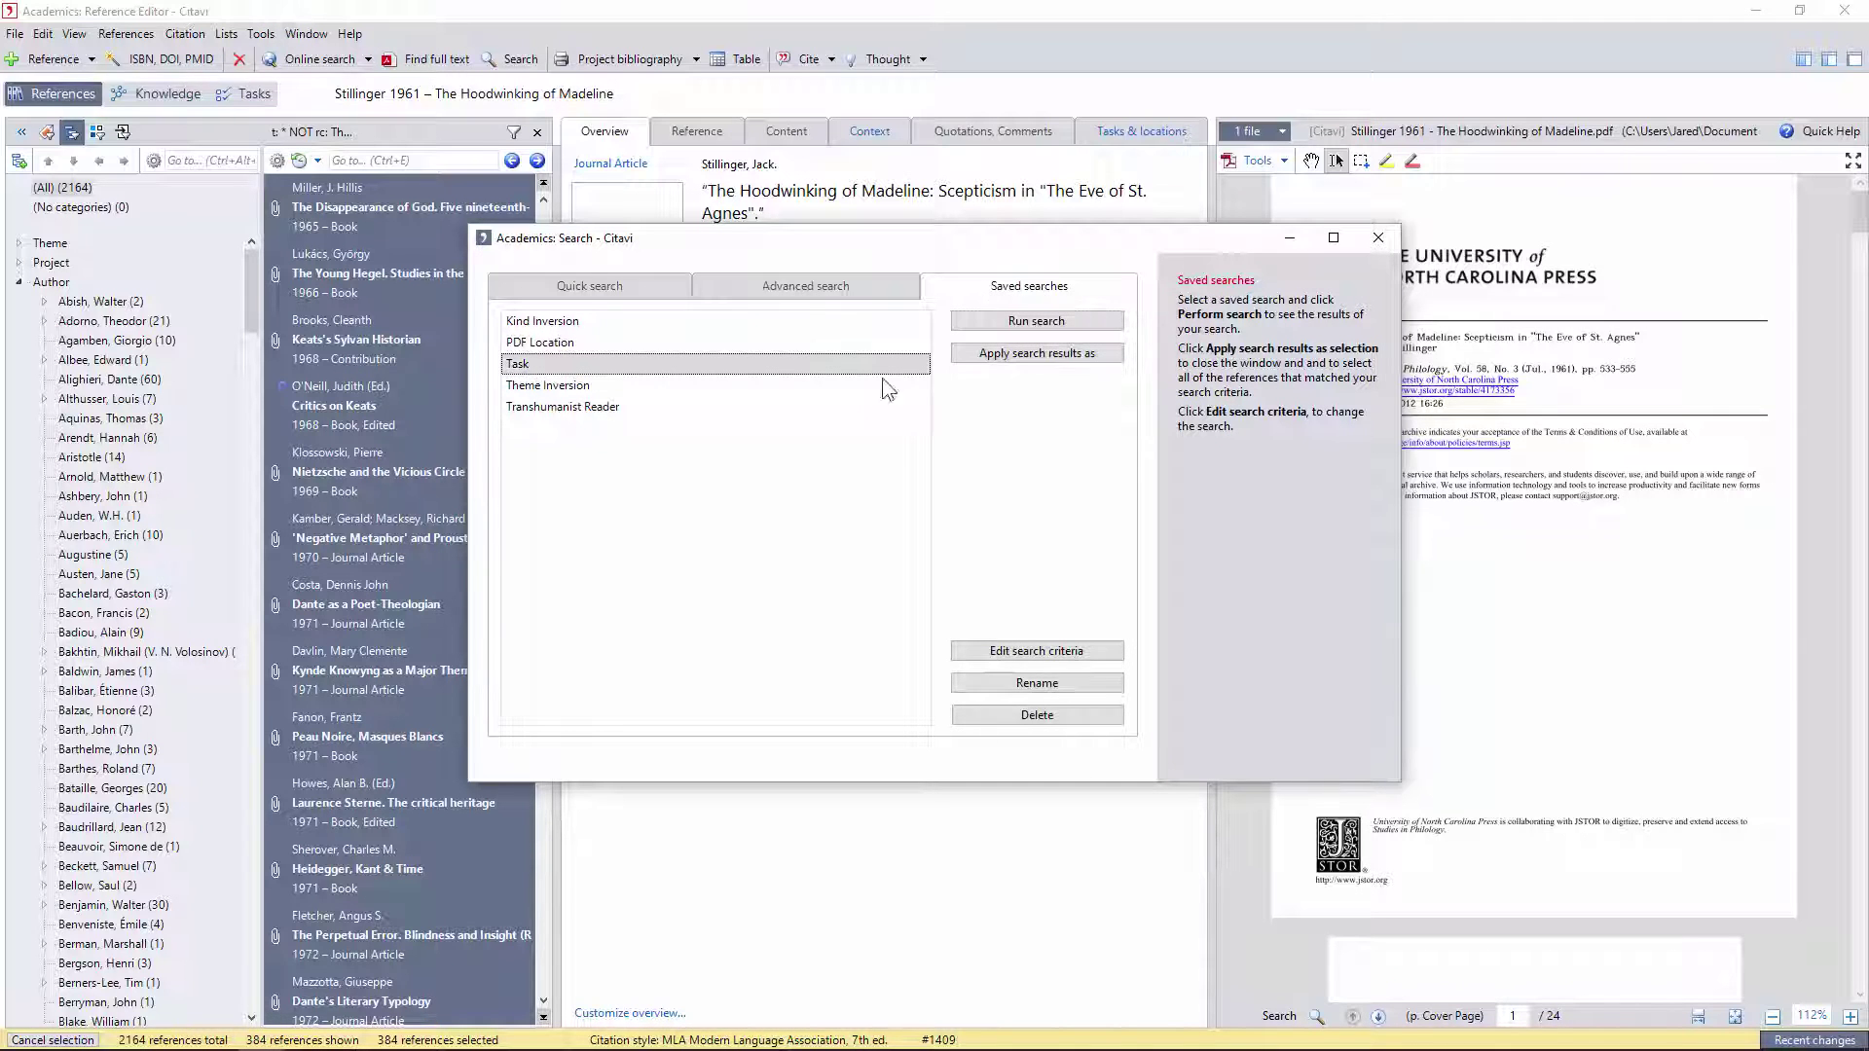
{"action": "left_click", "coordinate": [1037, 652]}
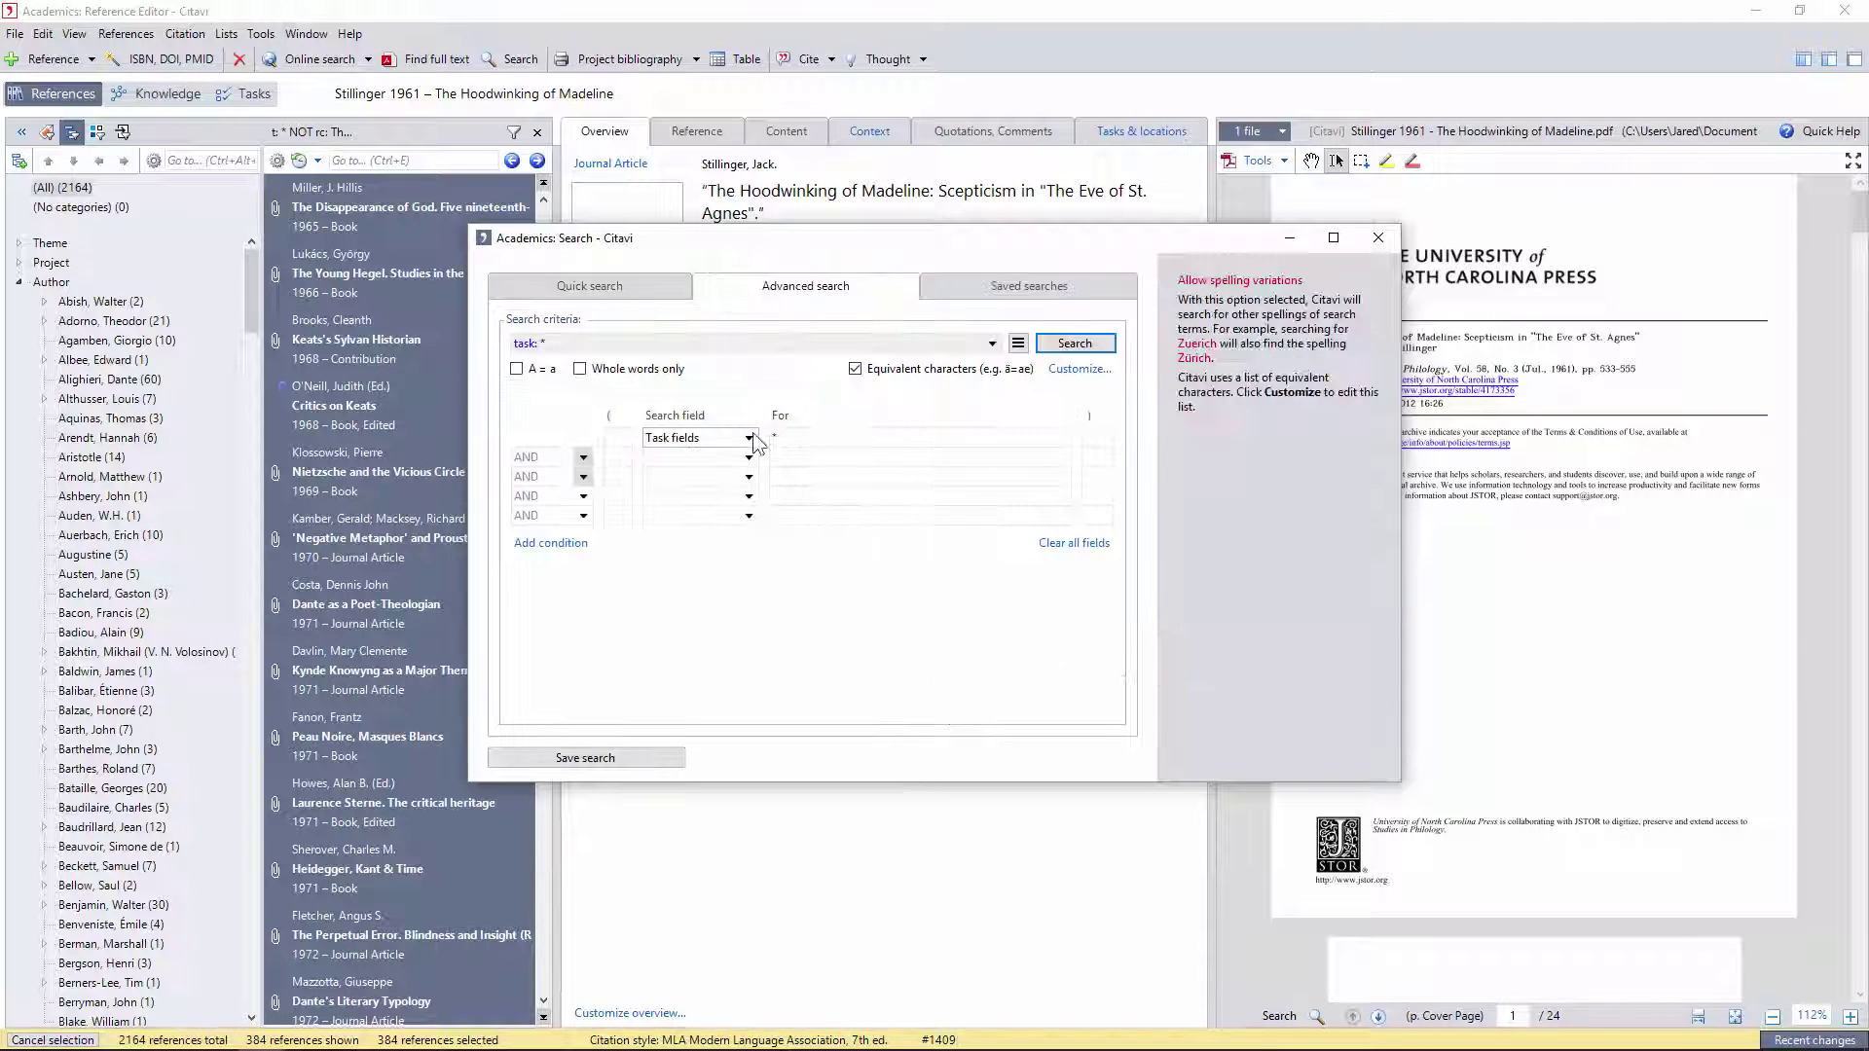
{"action": "left_click", "coordinate": [787, 440]}
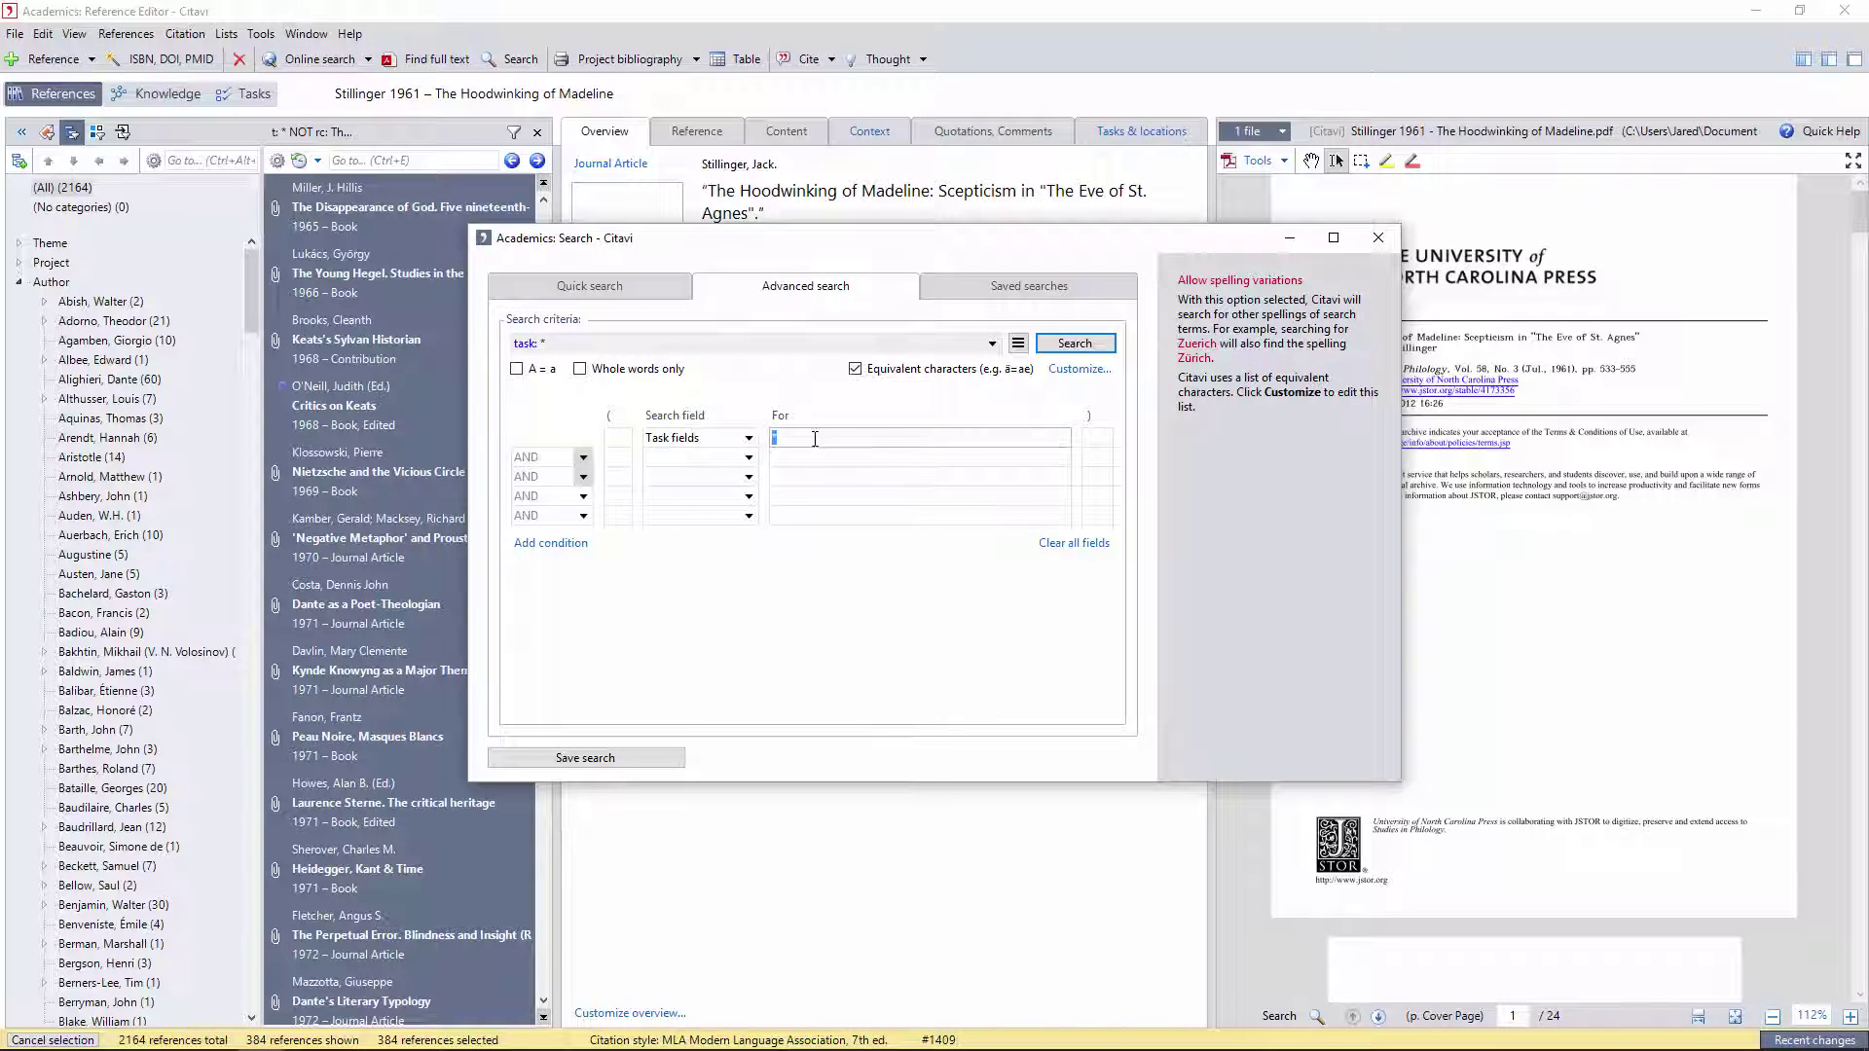
{"action": "left_click", "coordinate": [746, 476]}
{"action": "left_click", "coordinate": [765, 392]}
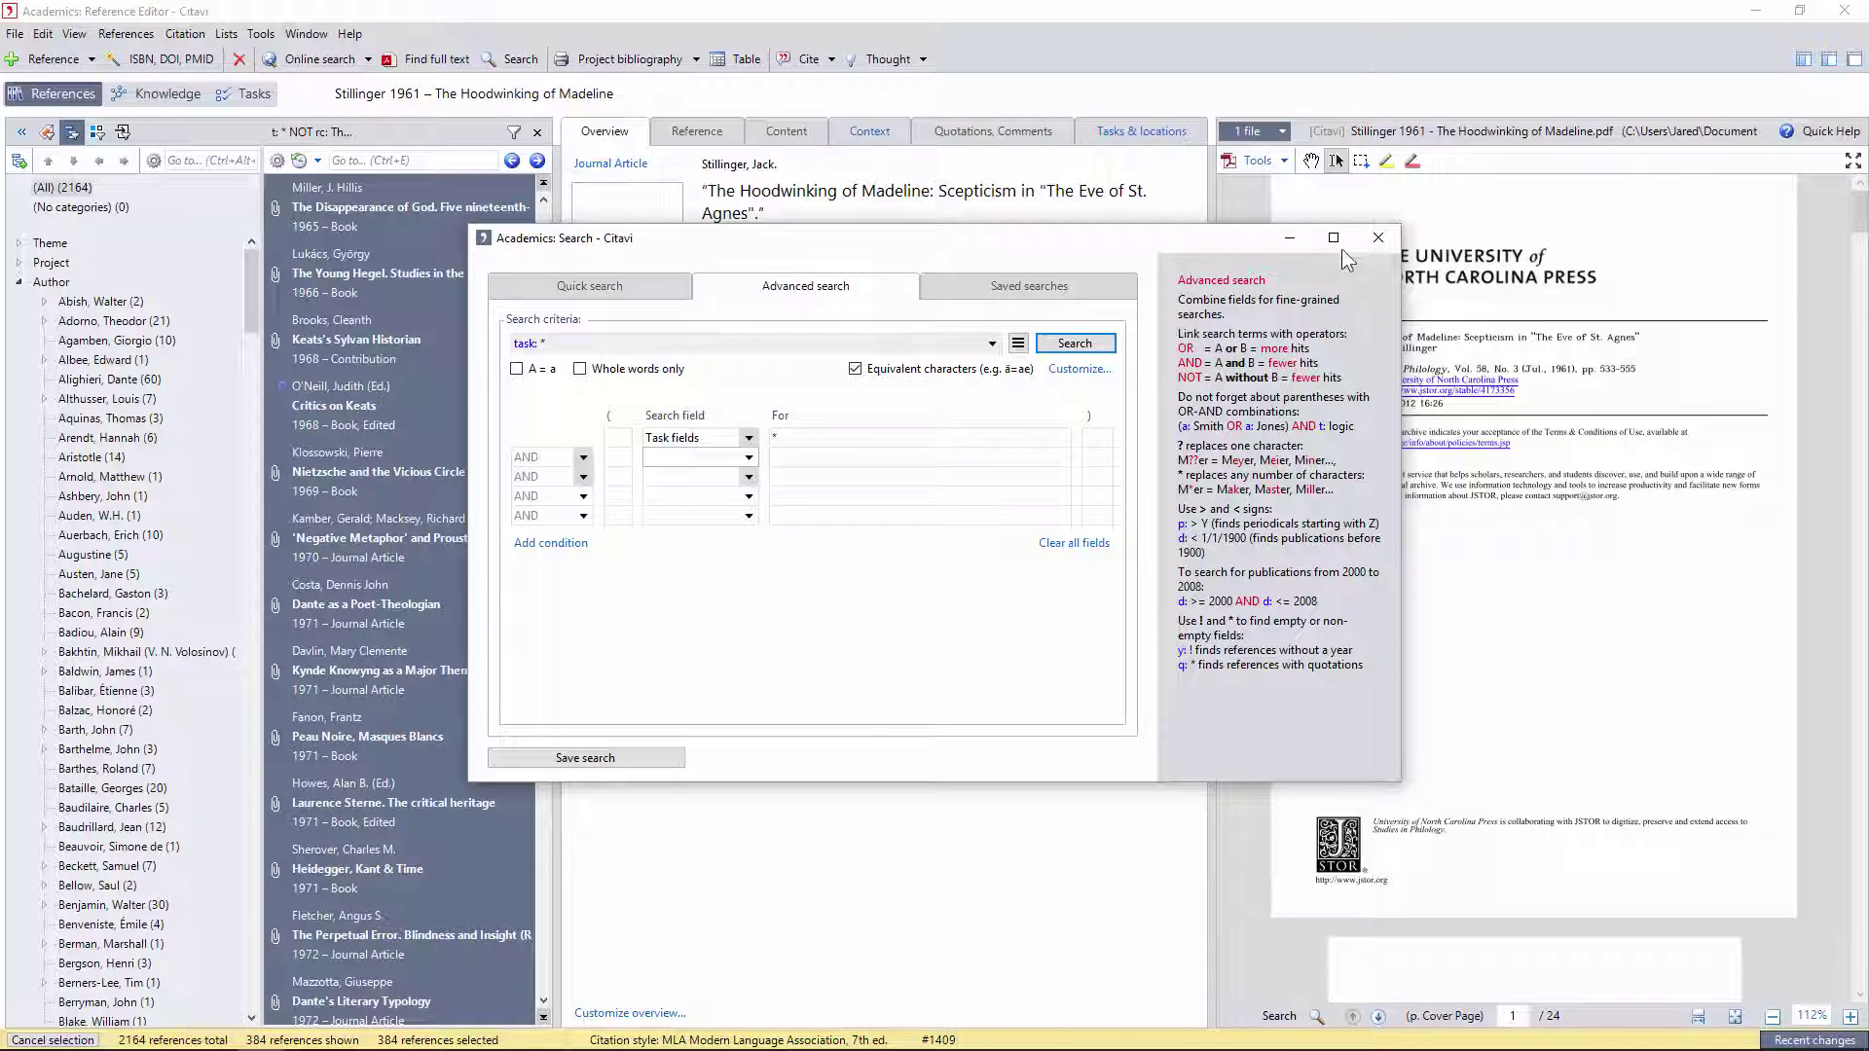
{"action": "left_click", "coordinate": [1373, 238]}
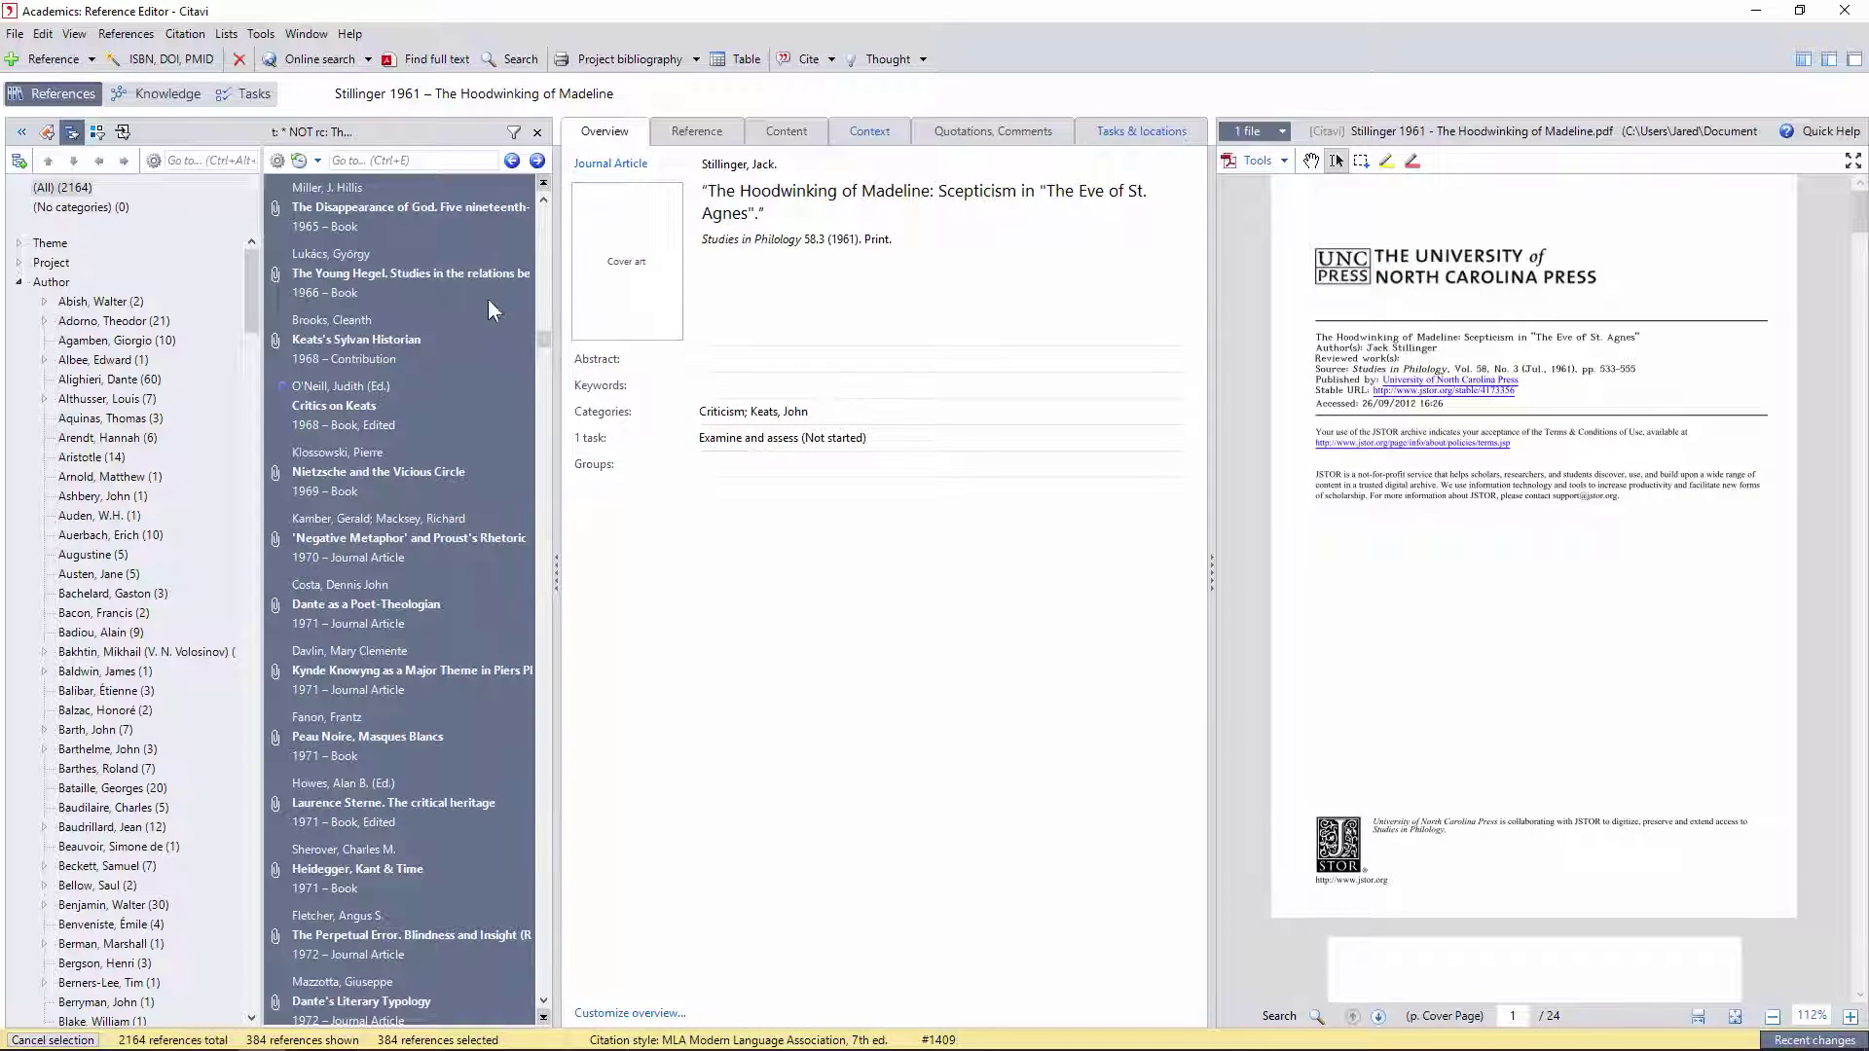
Remove the reference filter and filter by the Task saved search
{"action": "left_click", "coordinate": [538, 131]}
{"action": "left_click", "coordinate": [538, 133]}
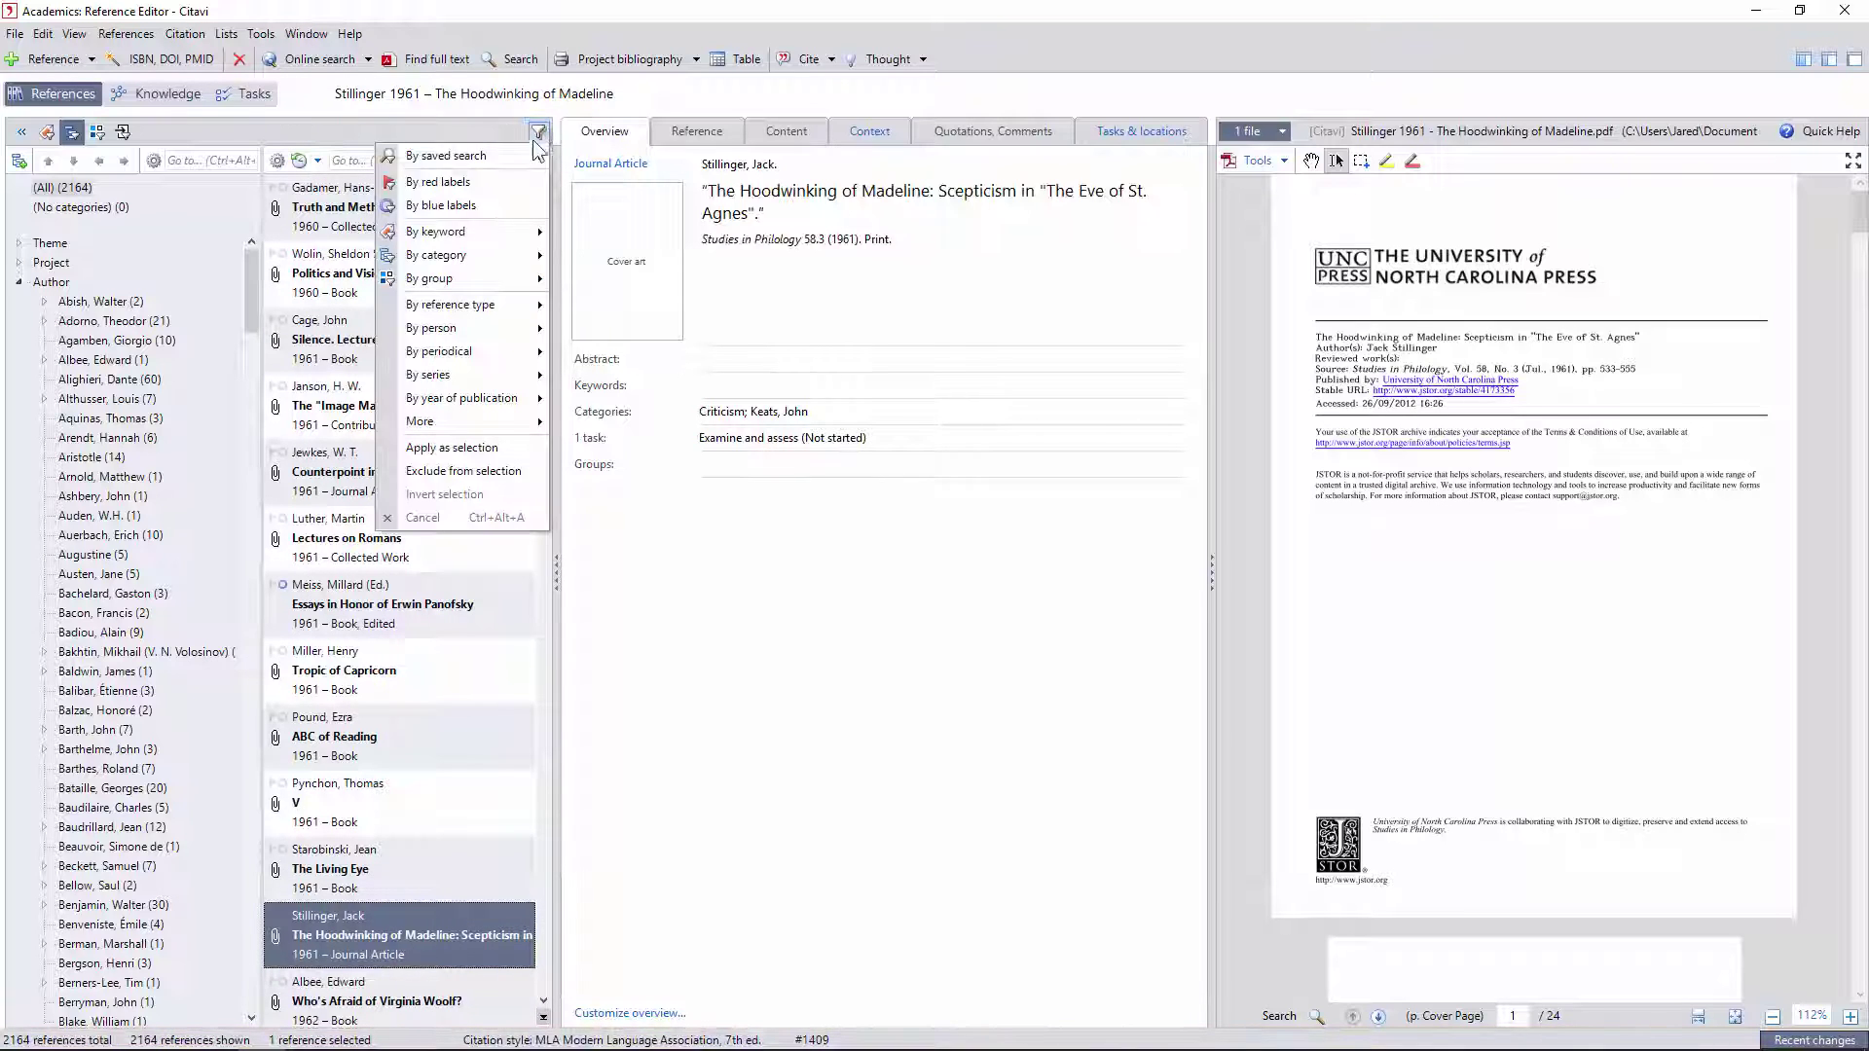
{"action": "mouse_move", "coordinate": [448, 155]}
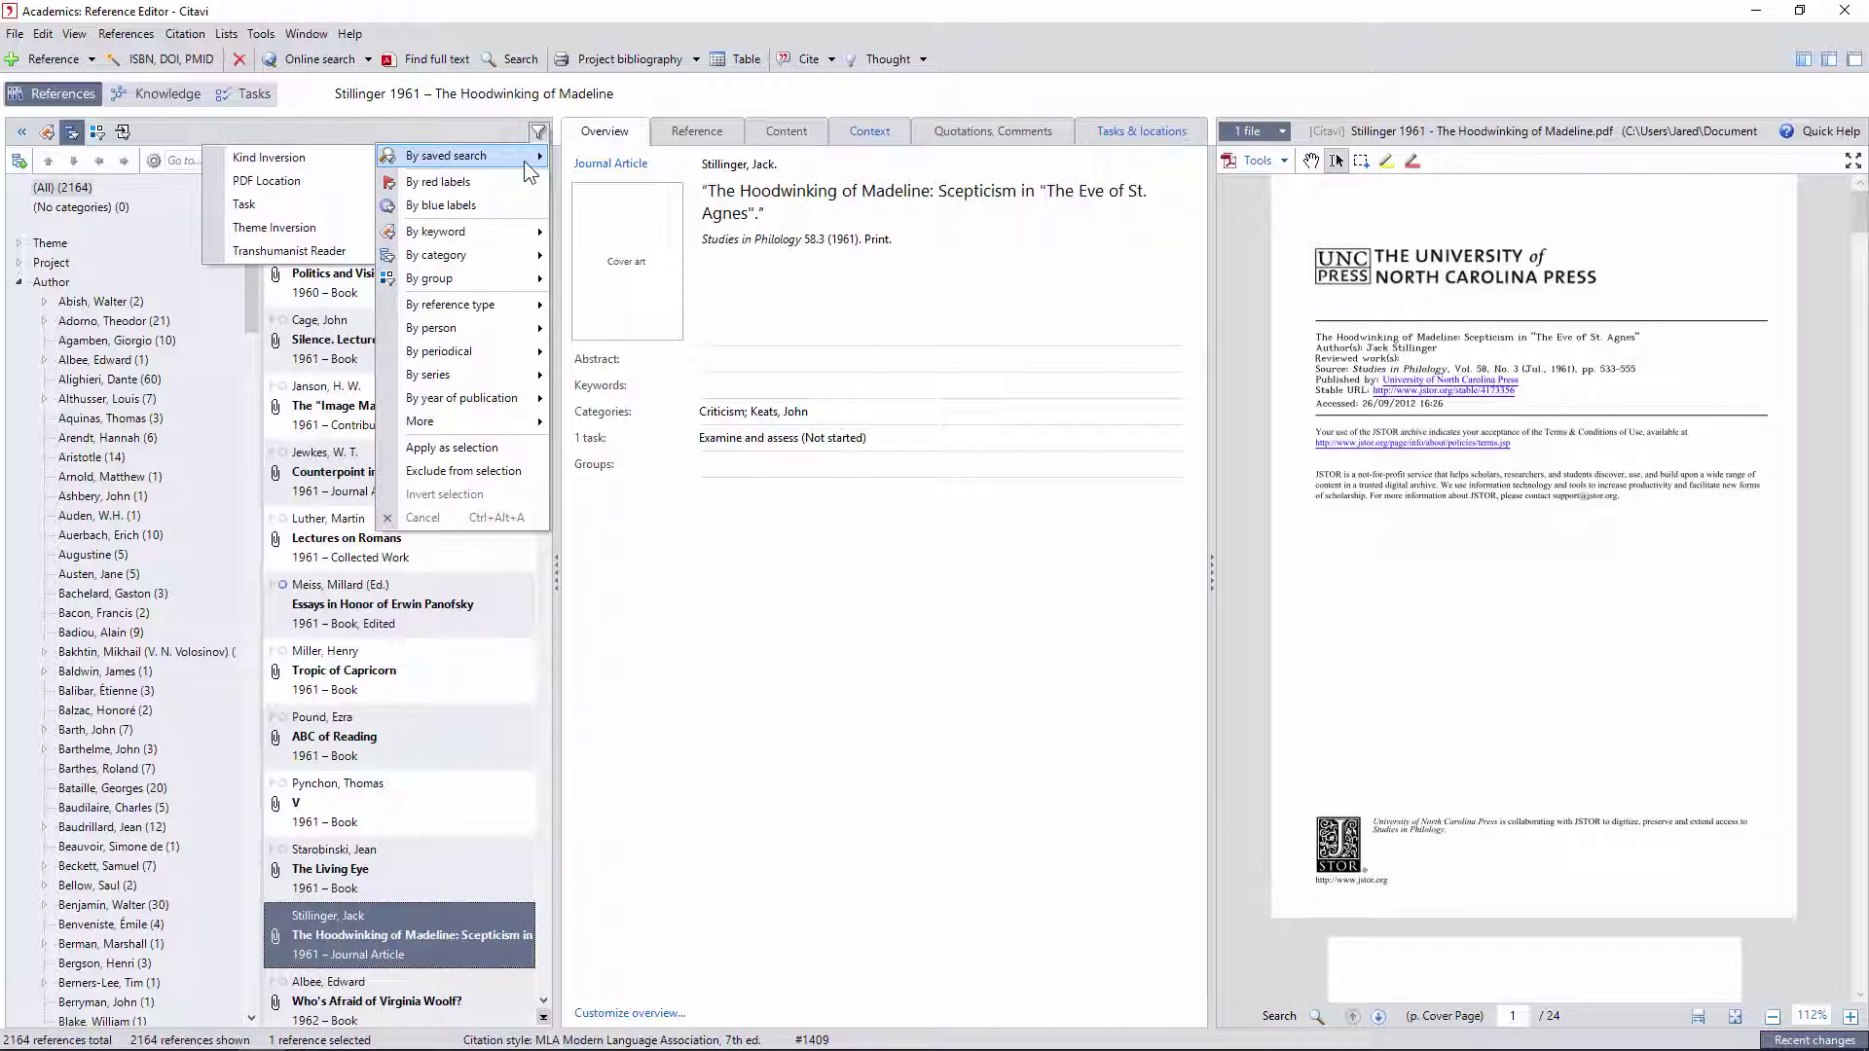
{"action": "left_click", "coordinate": [244, 204]}
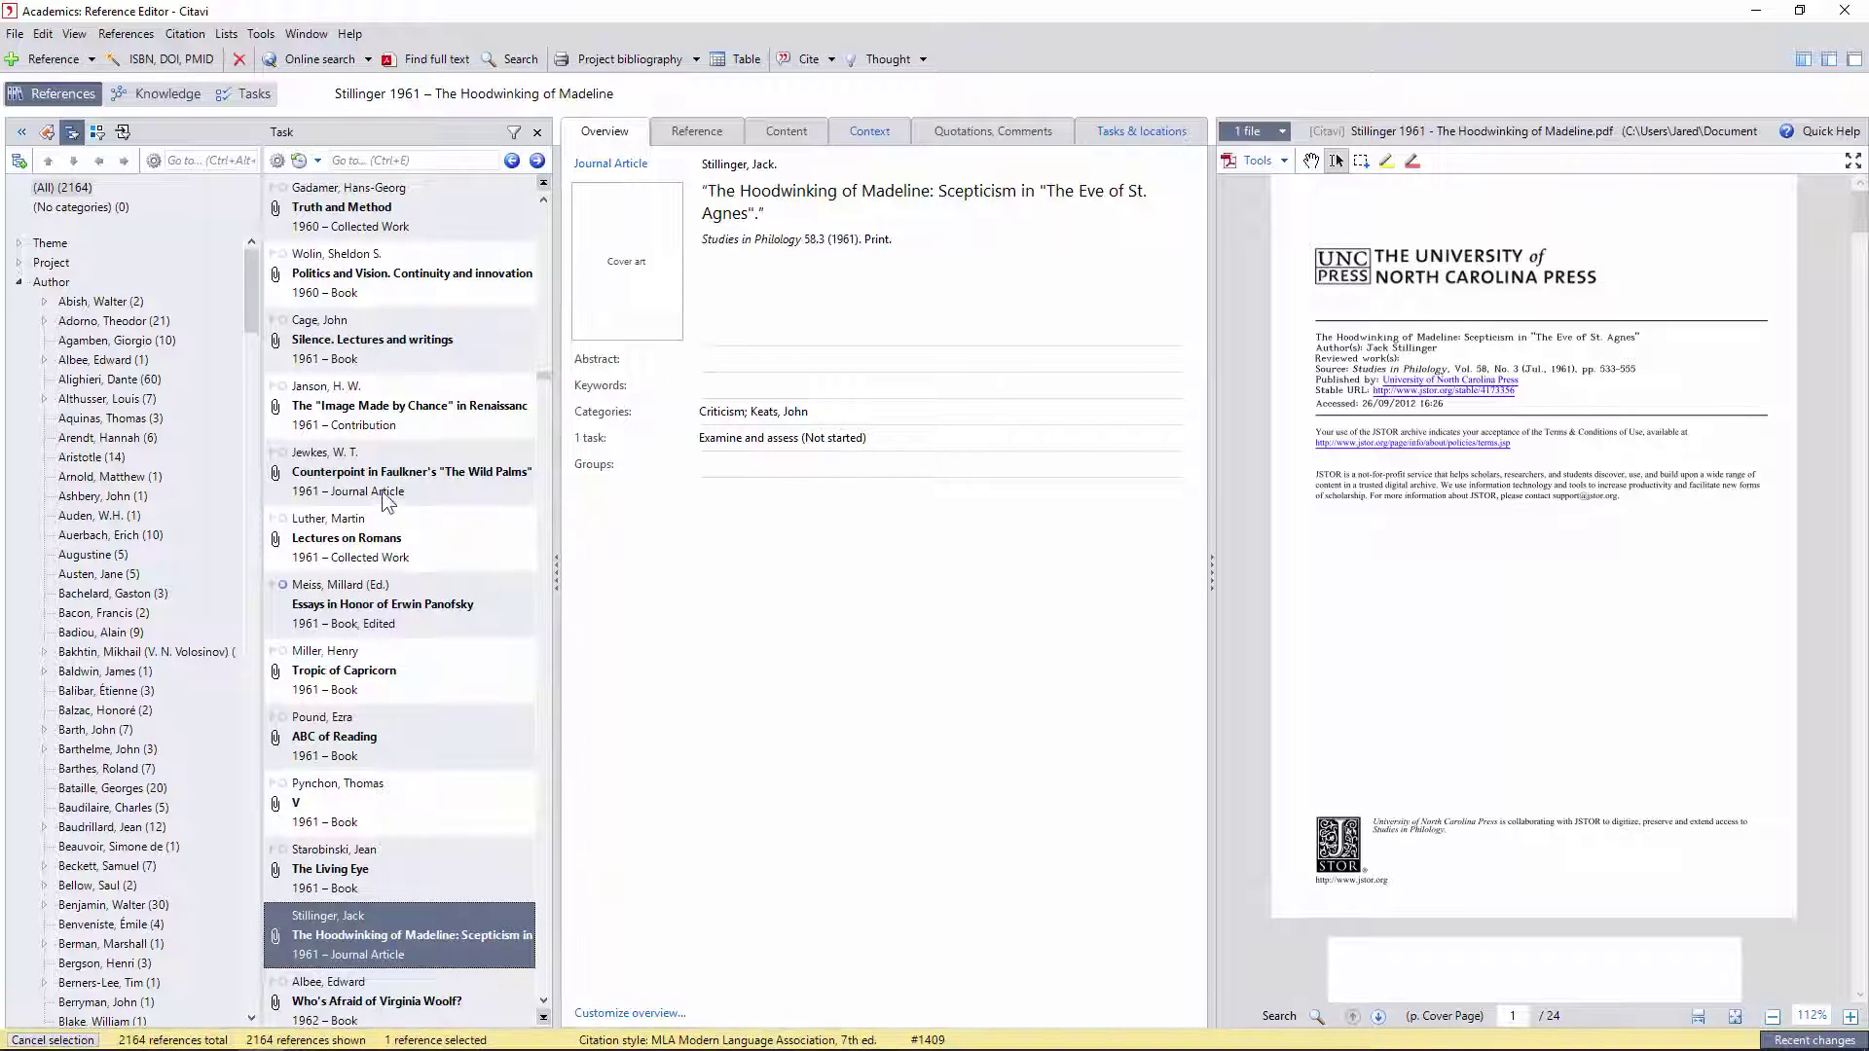
Inspect and remove the Task filter, then switch to the Task Planner
{"action": "left_click", "coordinate": [286, 132]}
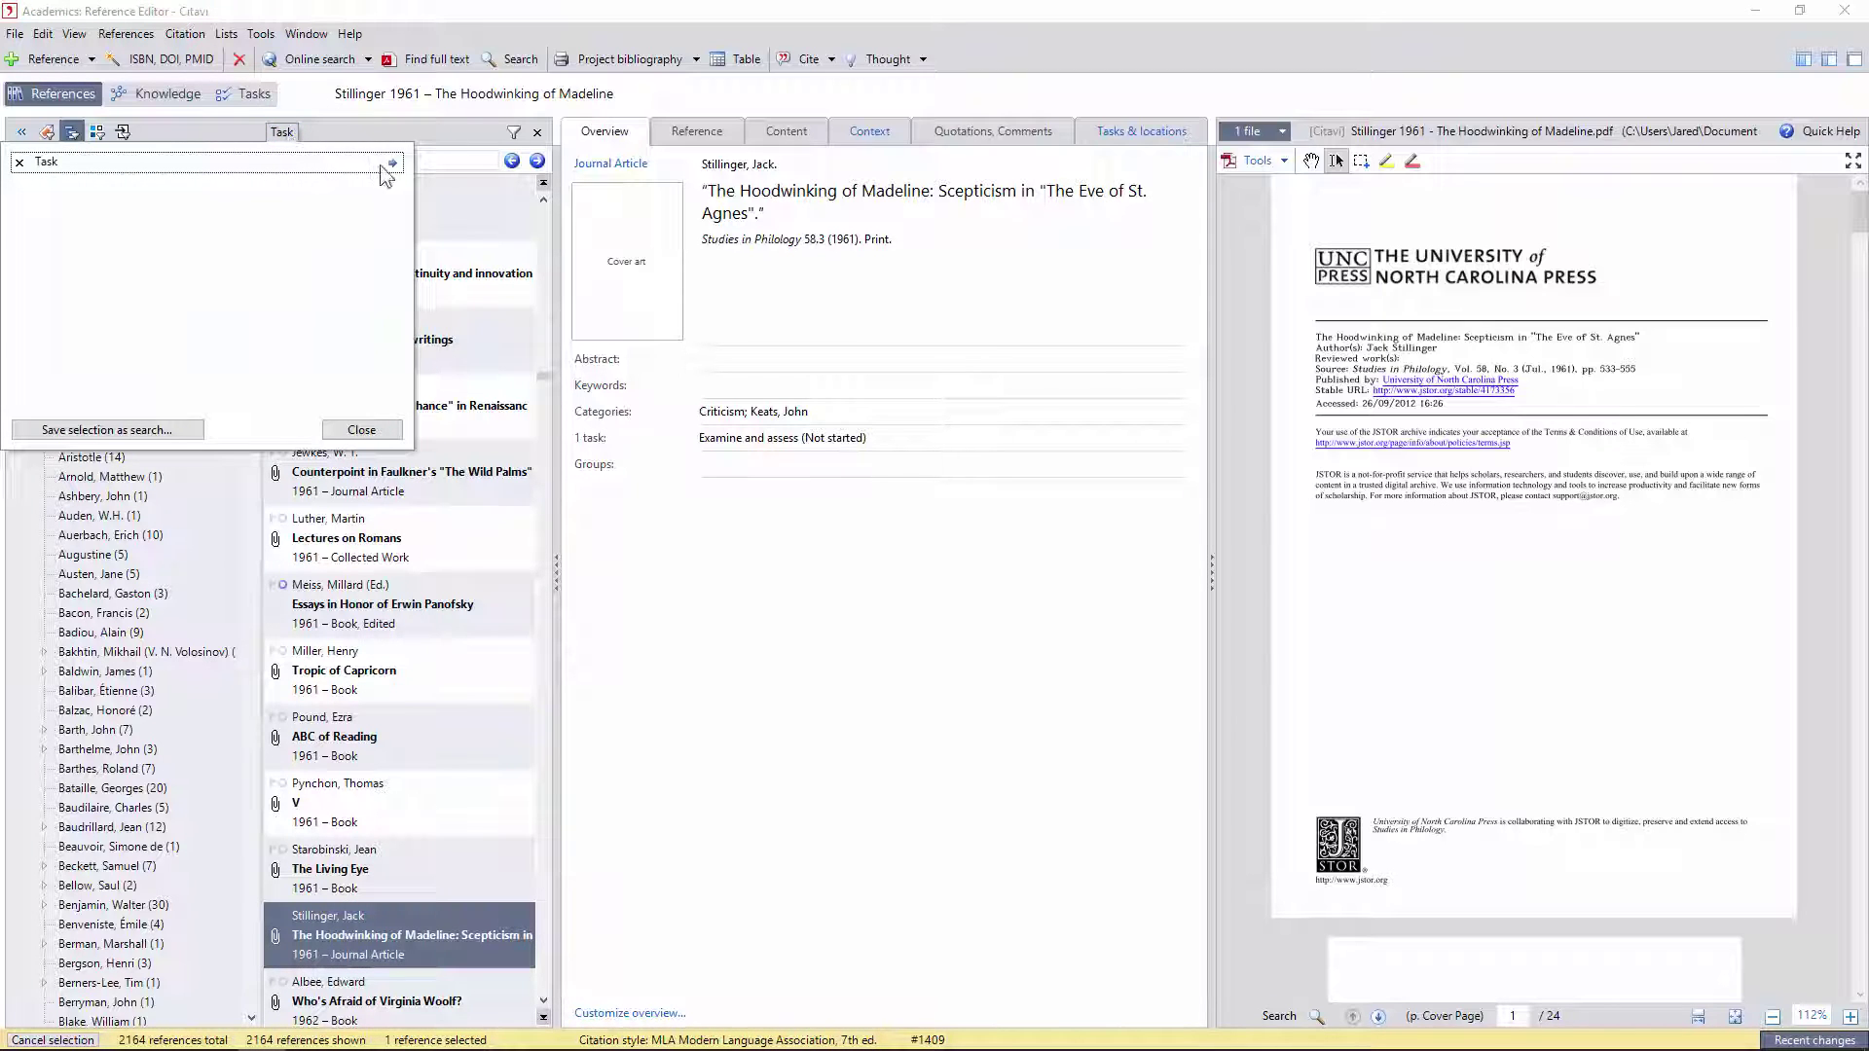
{"action": "left_click", "coordinate": [368, 430]}
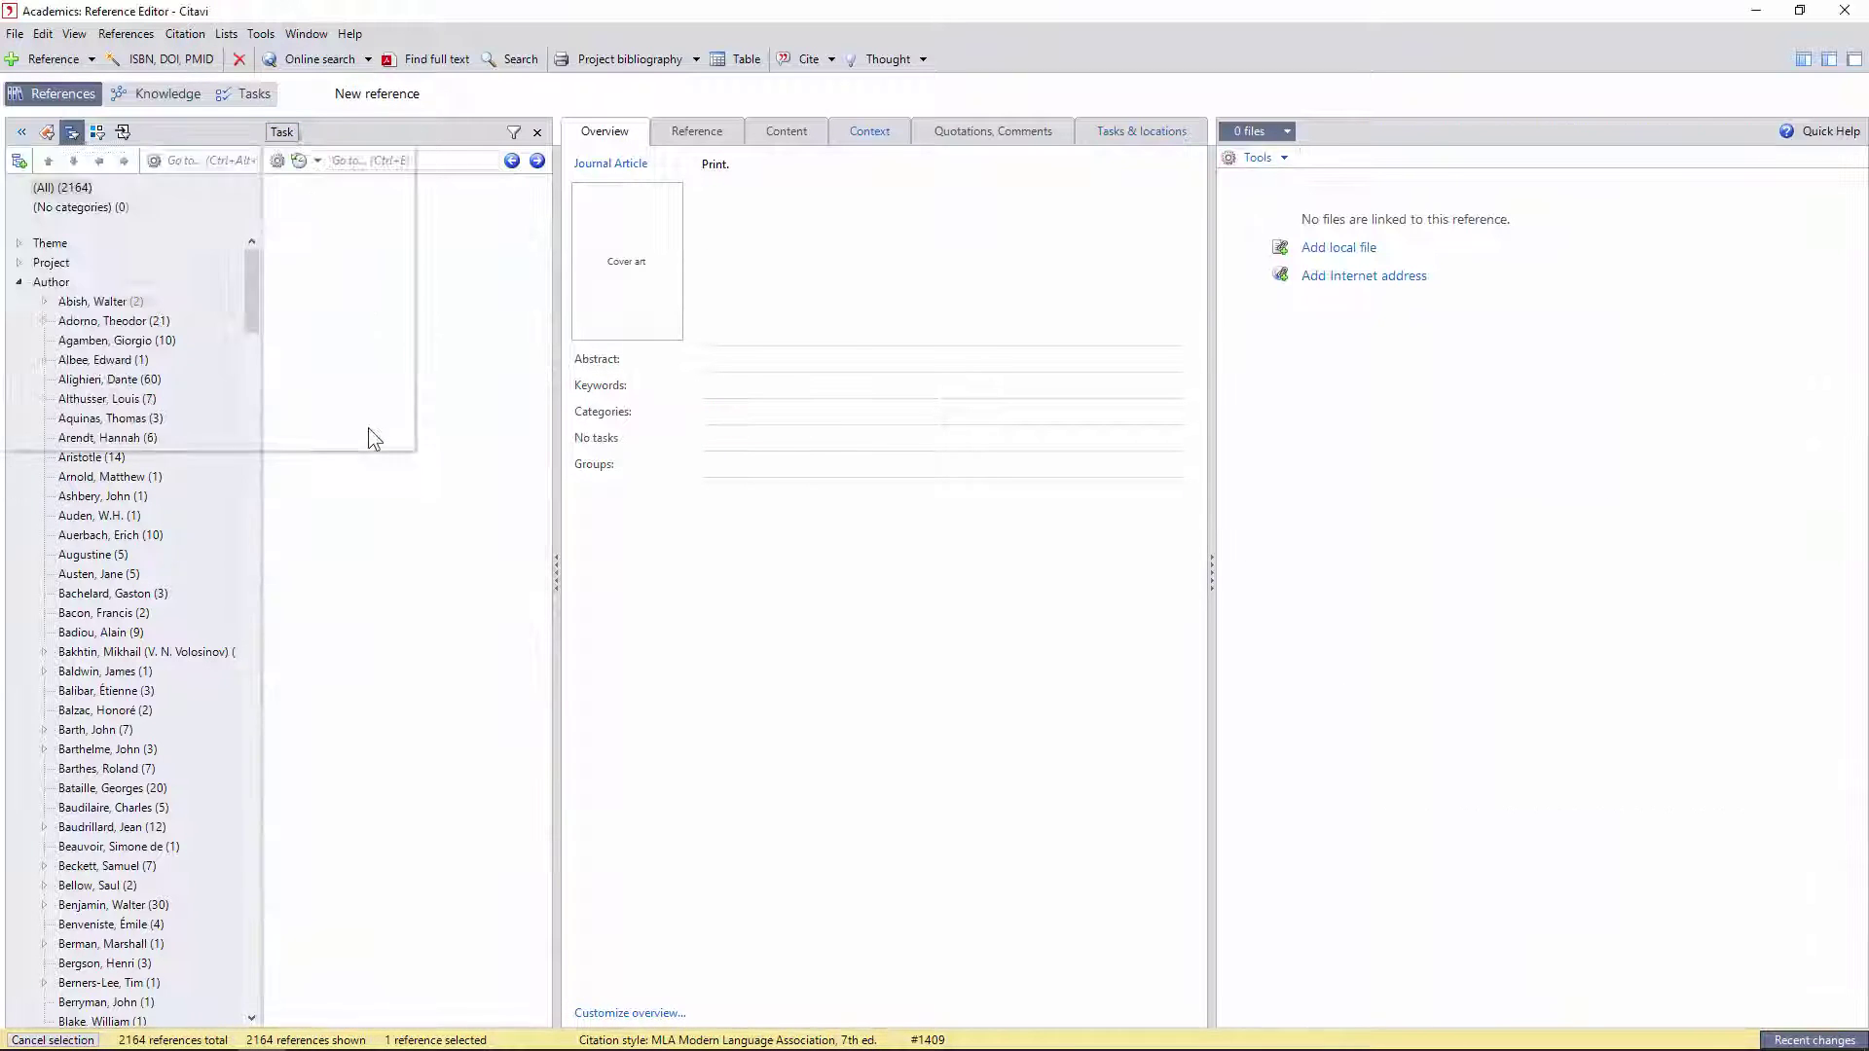
{"action": "left_click", "coordinate": [538, 133]}
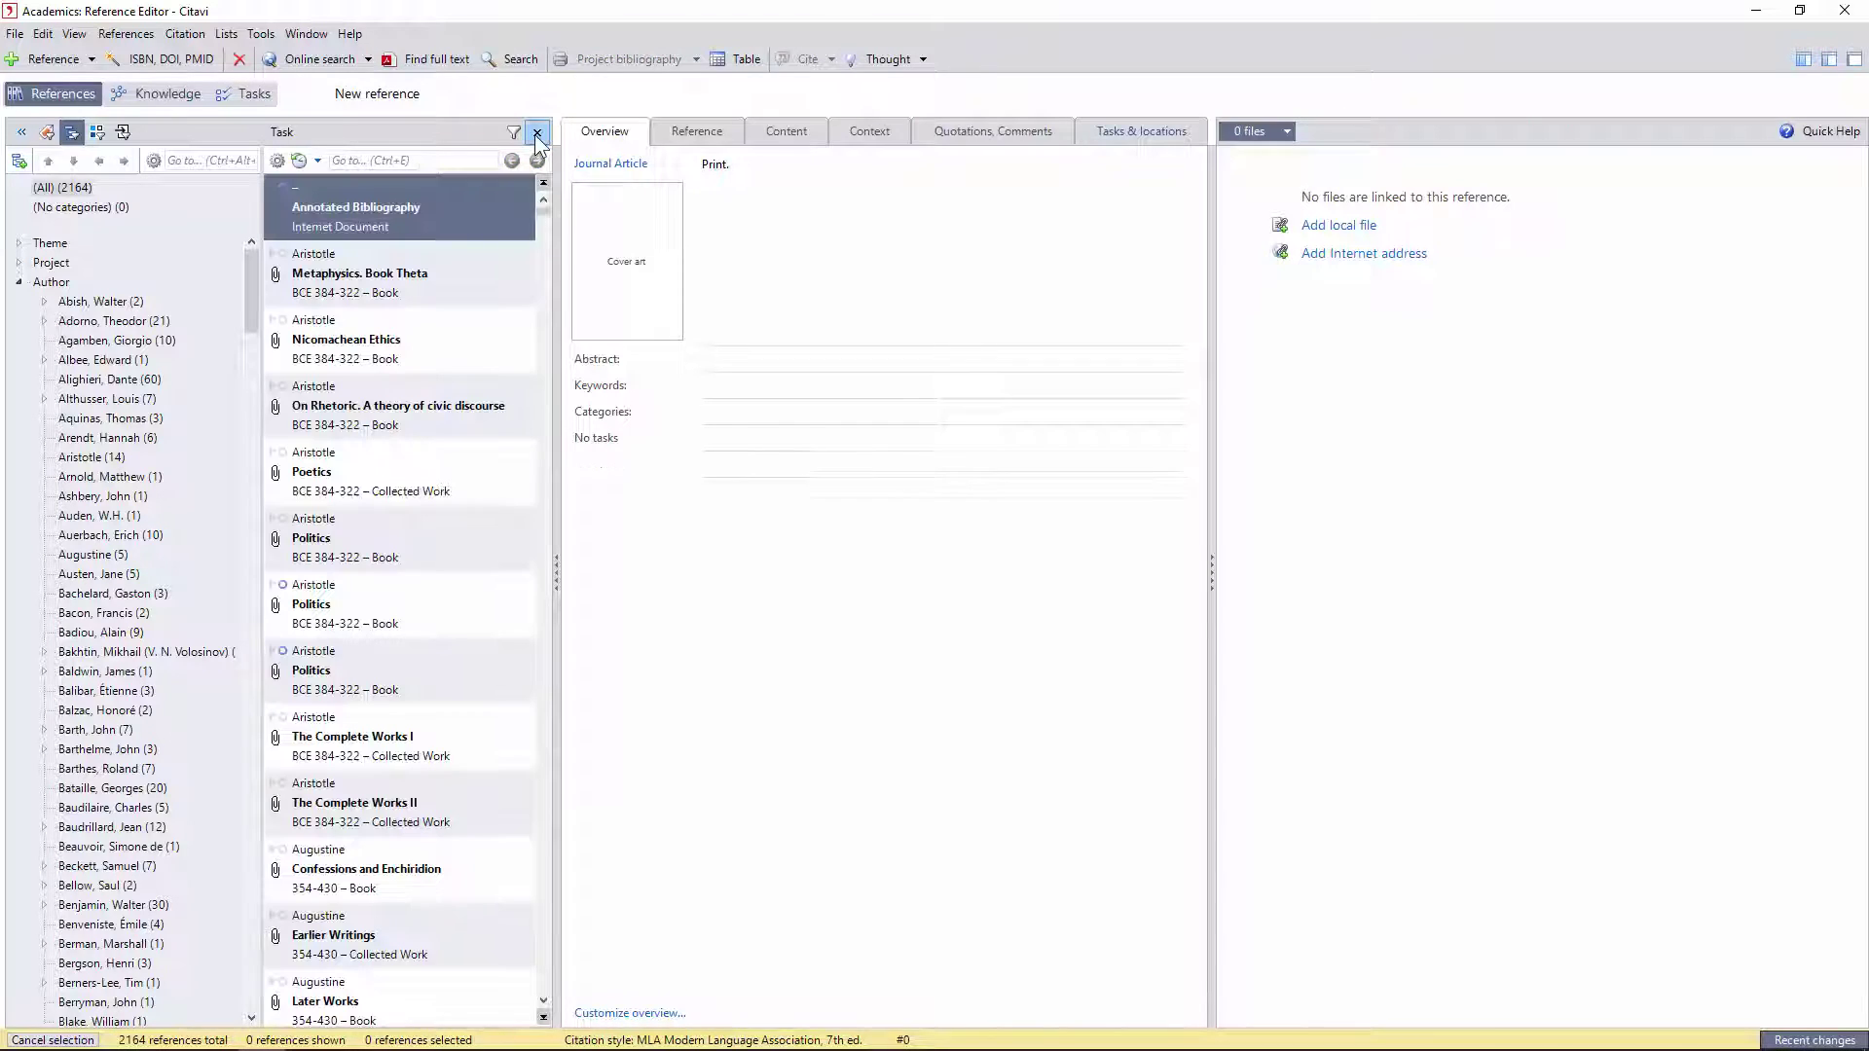
{"action": "left_click", "coordinate": [254, 97]}
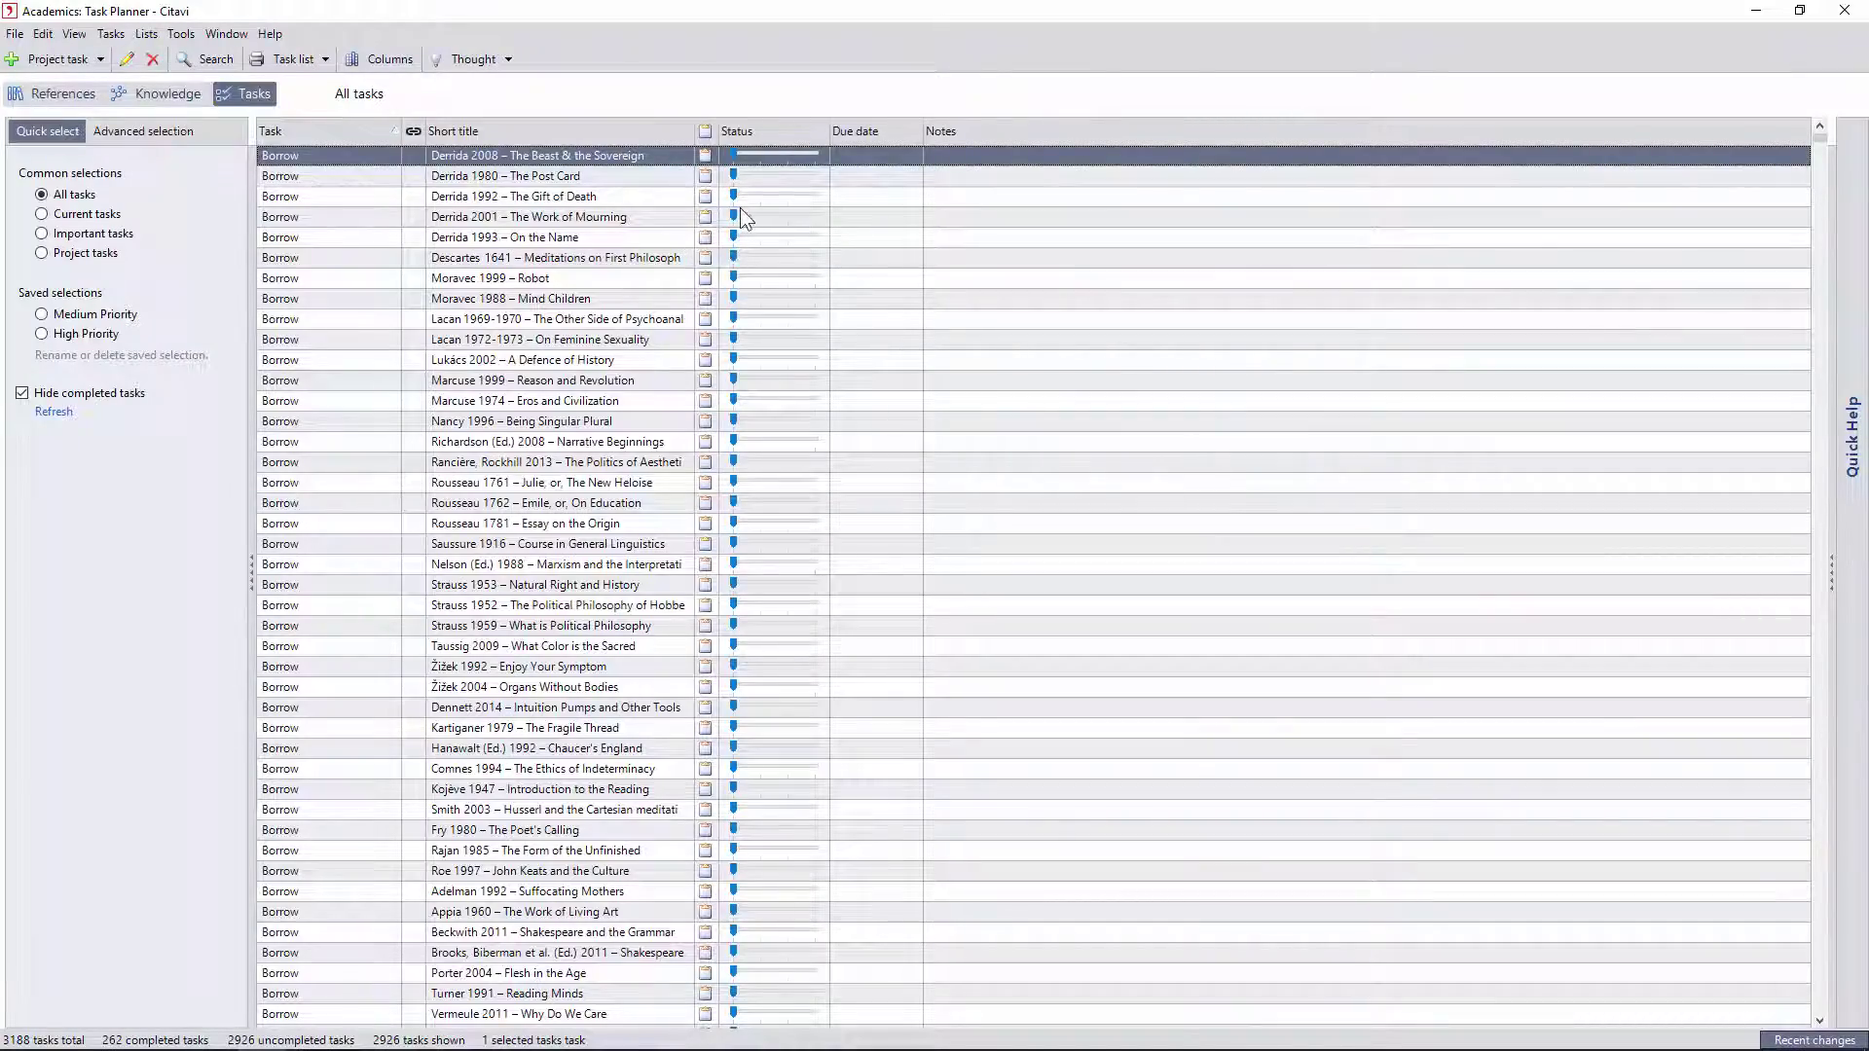
{"action": "scroll", "coordinate": [740, 208], "scroll_direction": "down", "scroll_amount": 5}
{"action": "scroll", "coordinate": [745, 234], "scroll_direction": "down", "scroll_amount": 20}
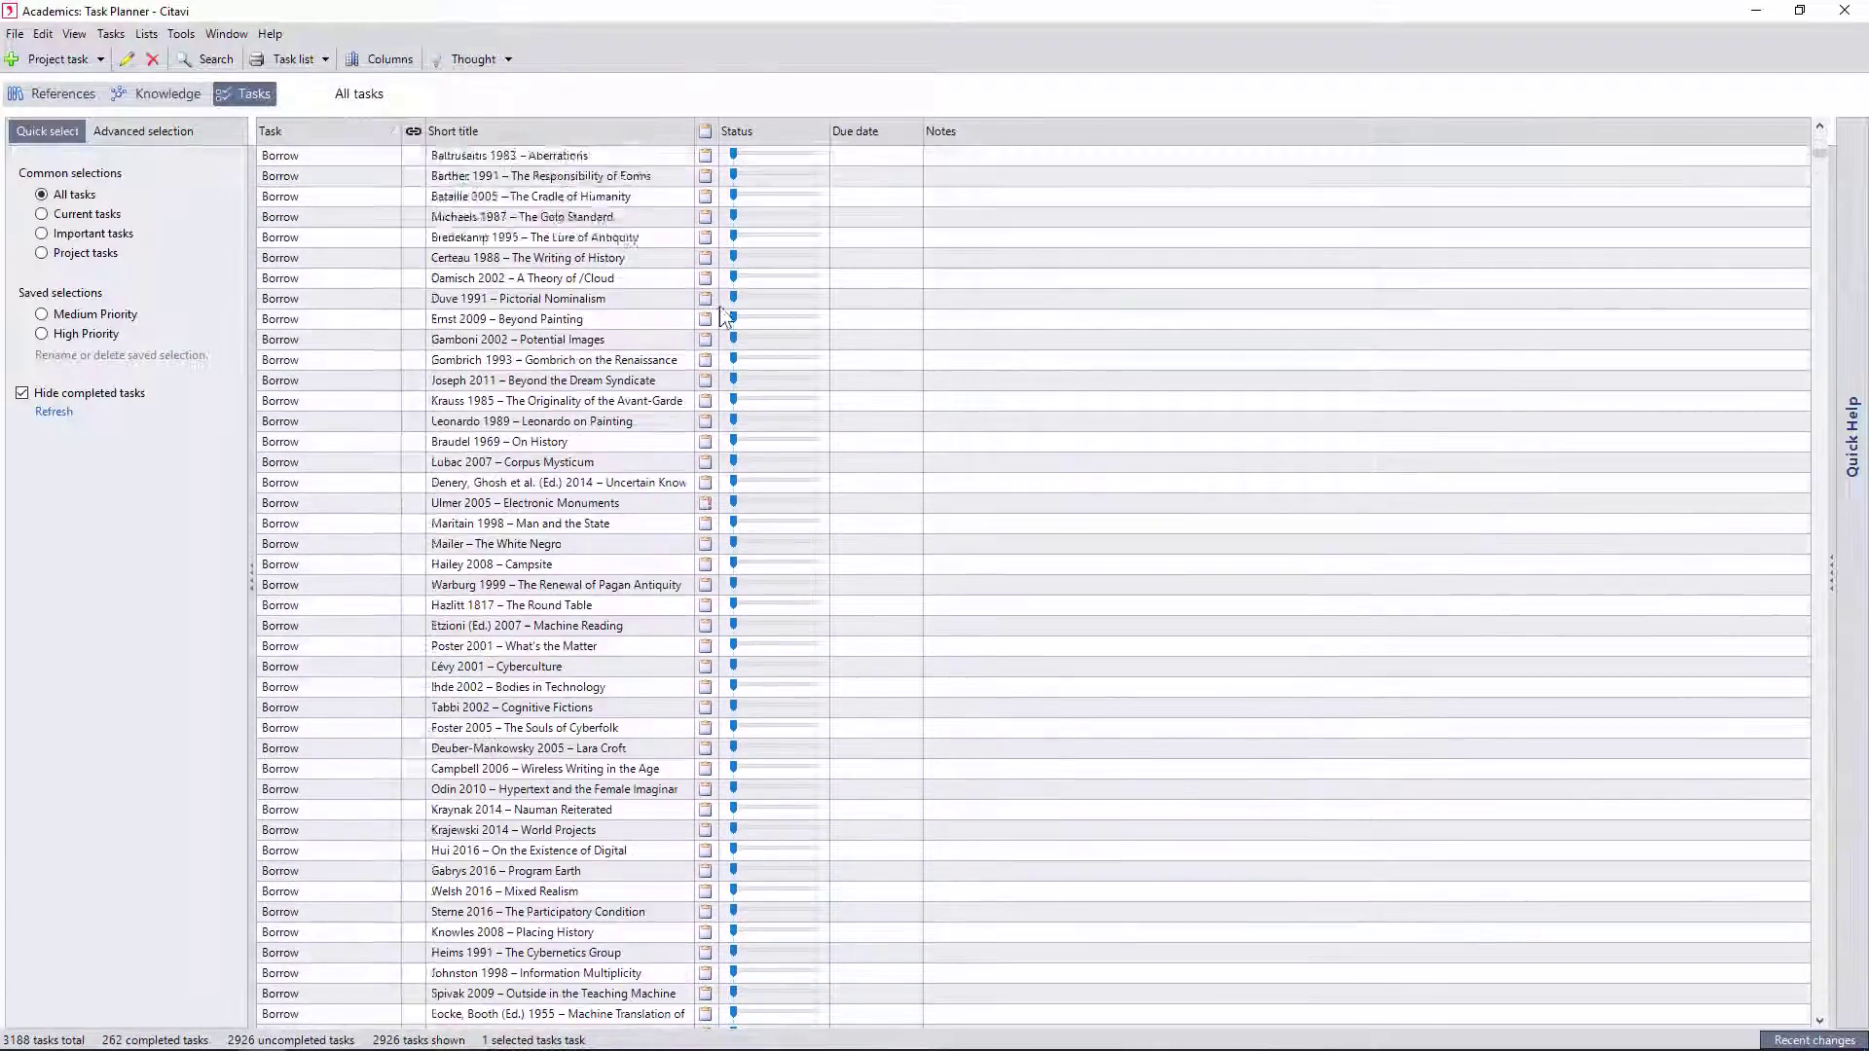
{"action": "scroll", "coordinate": [827, 380], "scroll_direction": "down", "scroll_amount": 20}
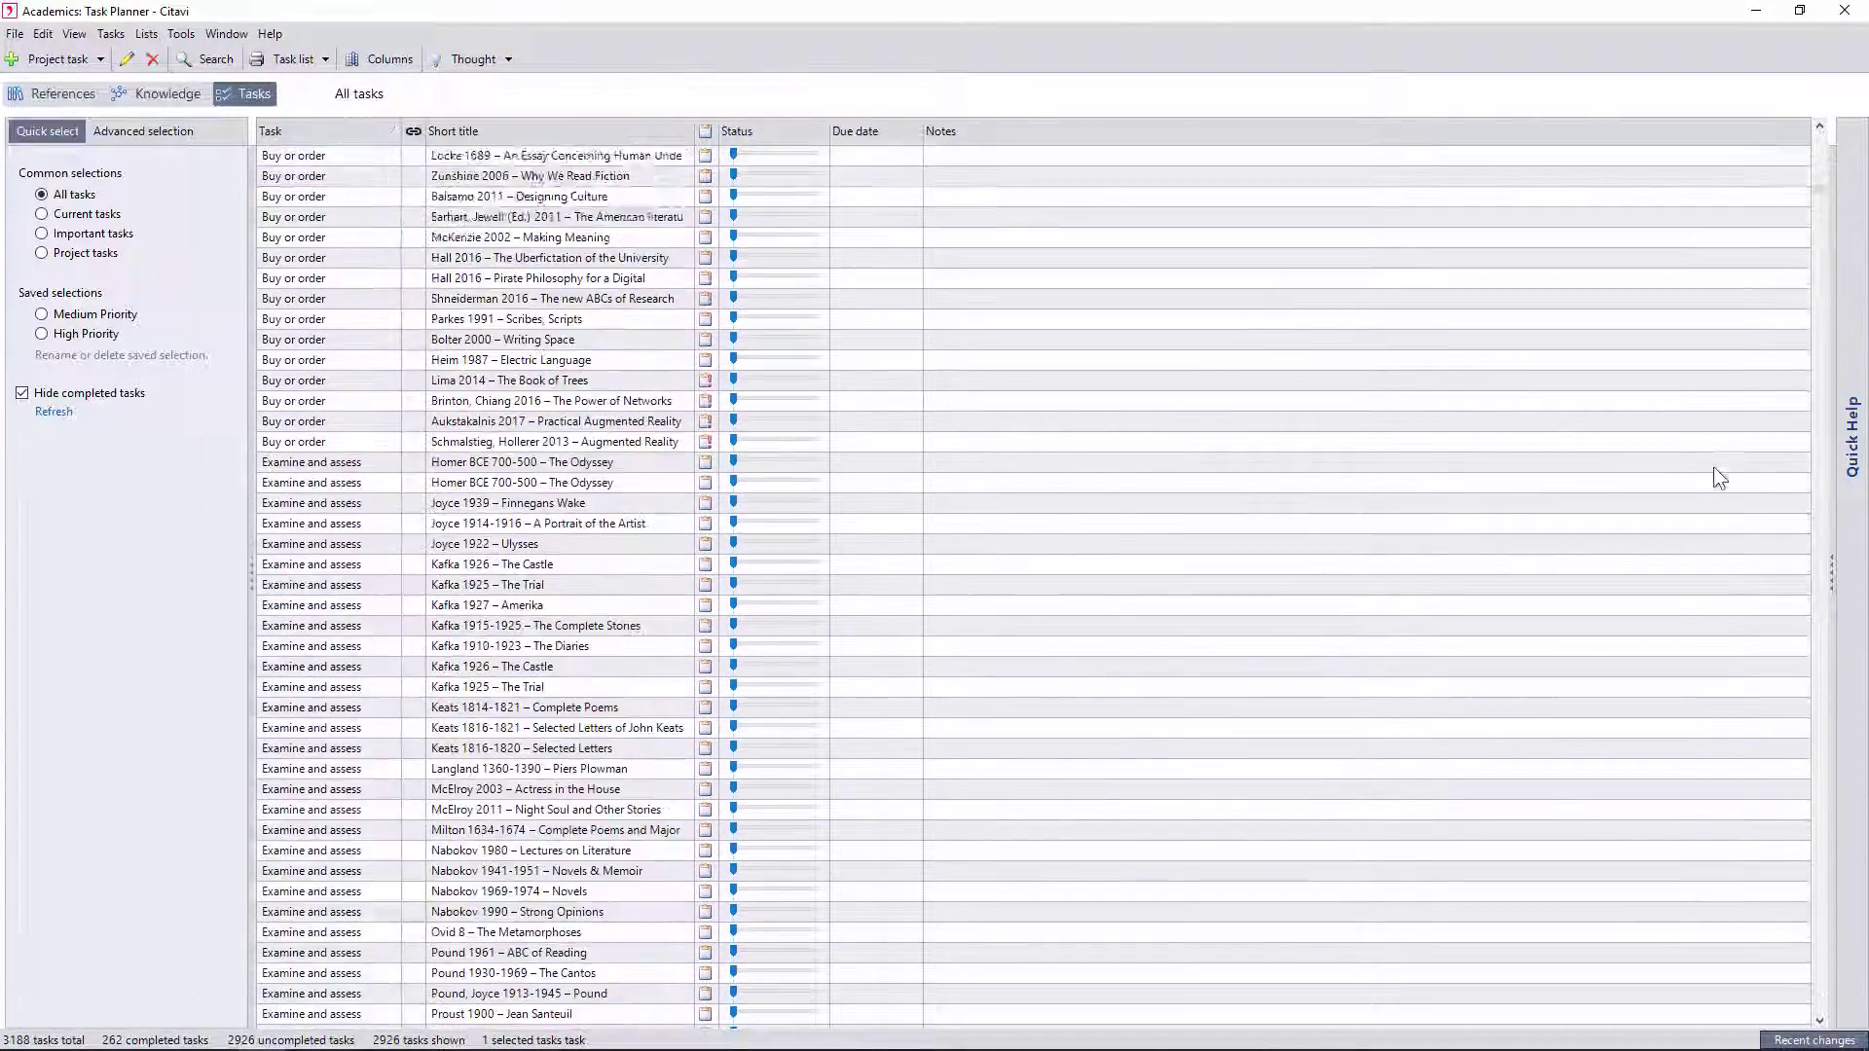
{"action": "scroll", "coordinate": [1719, 479], "scroll_direction": "down", "scroll_amount": 20}
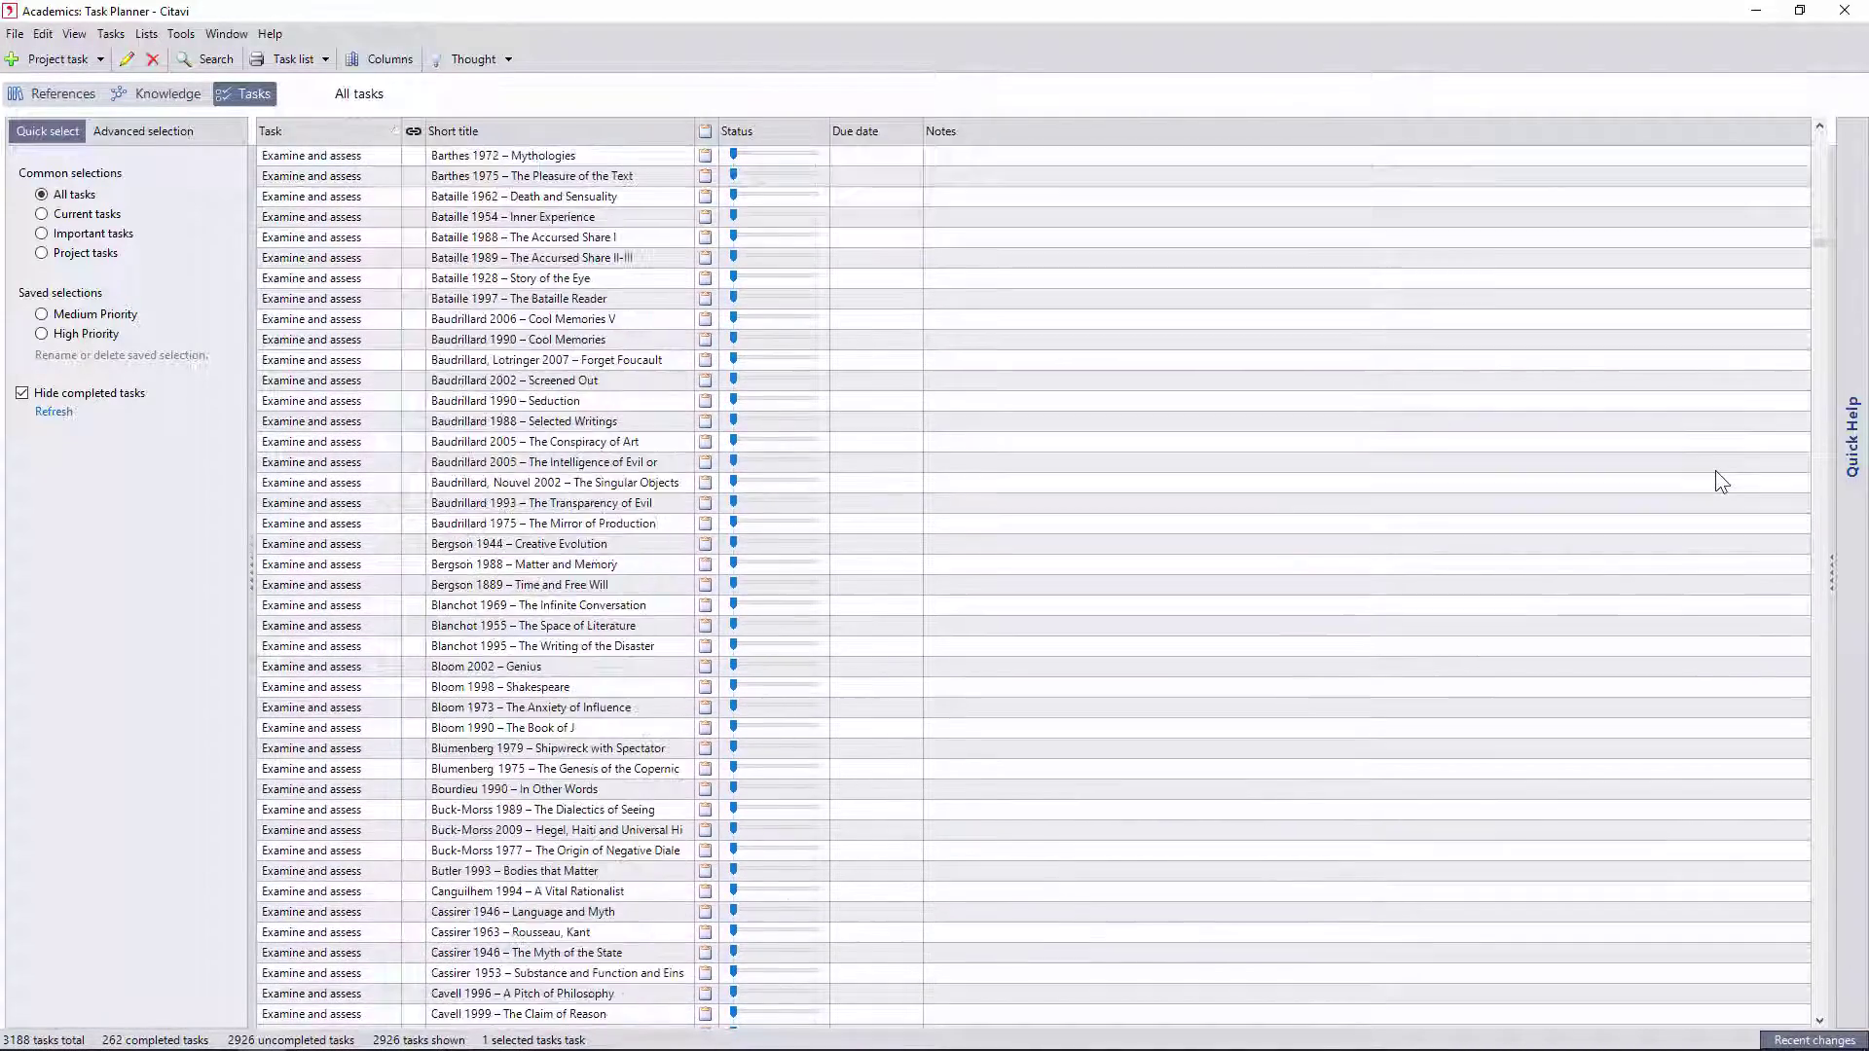
{"action": "scroll", "coordinate": [1719, 483], "scroll_direction": "down", "scroll_amount": 20}
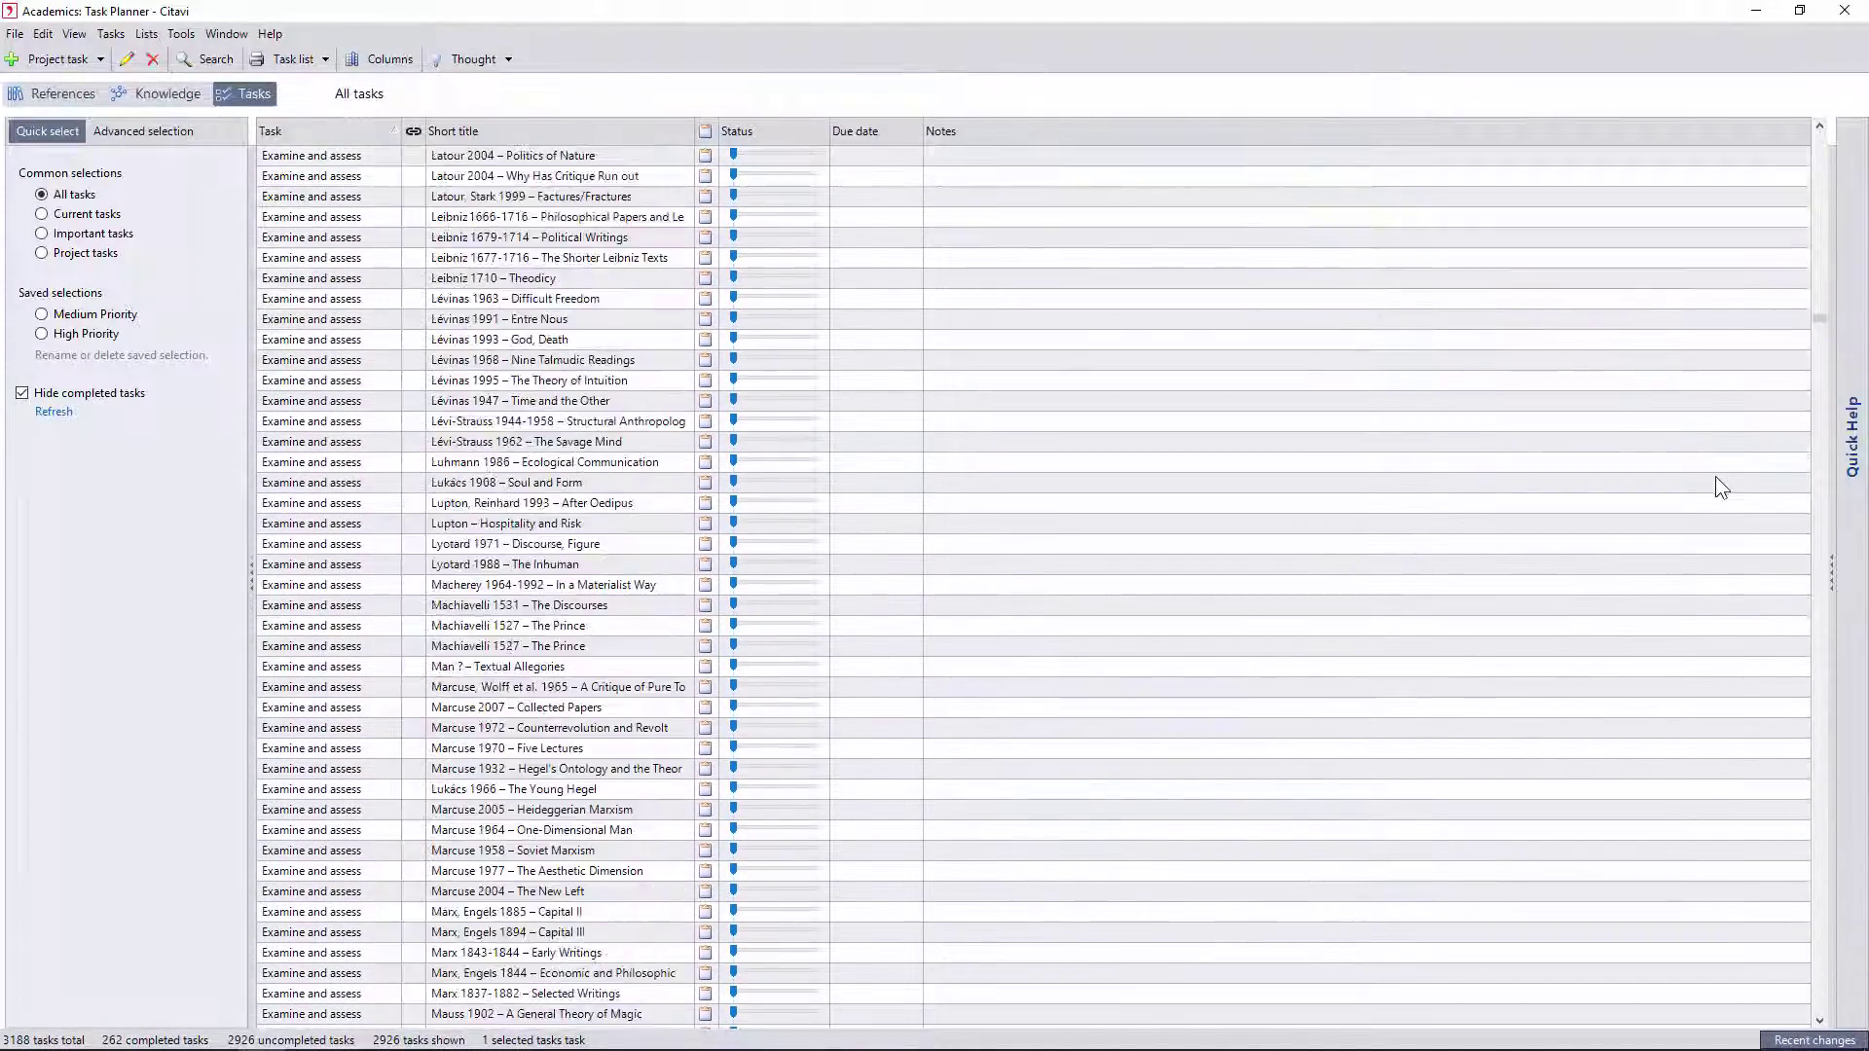
{"action": "scroll", "coordinate": [1720, 484], "scroll_direction": "down", "scroll_amount": 20}
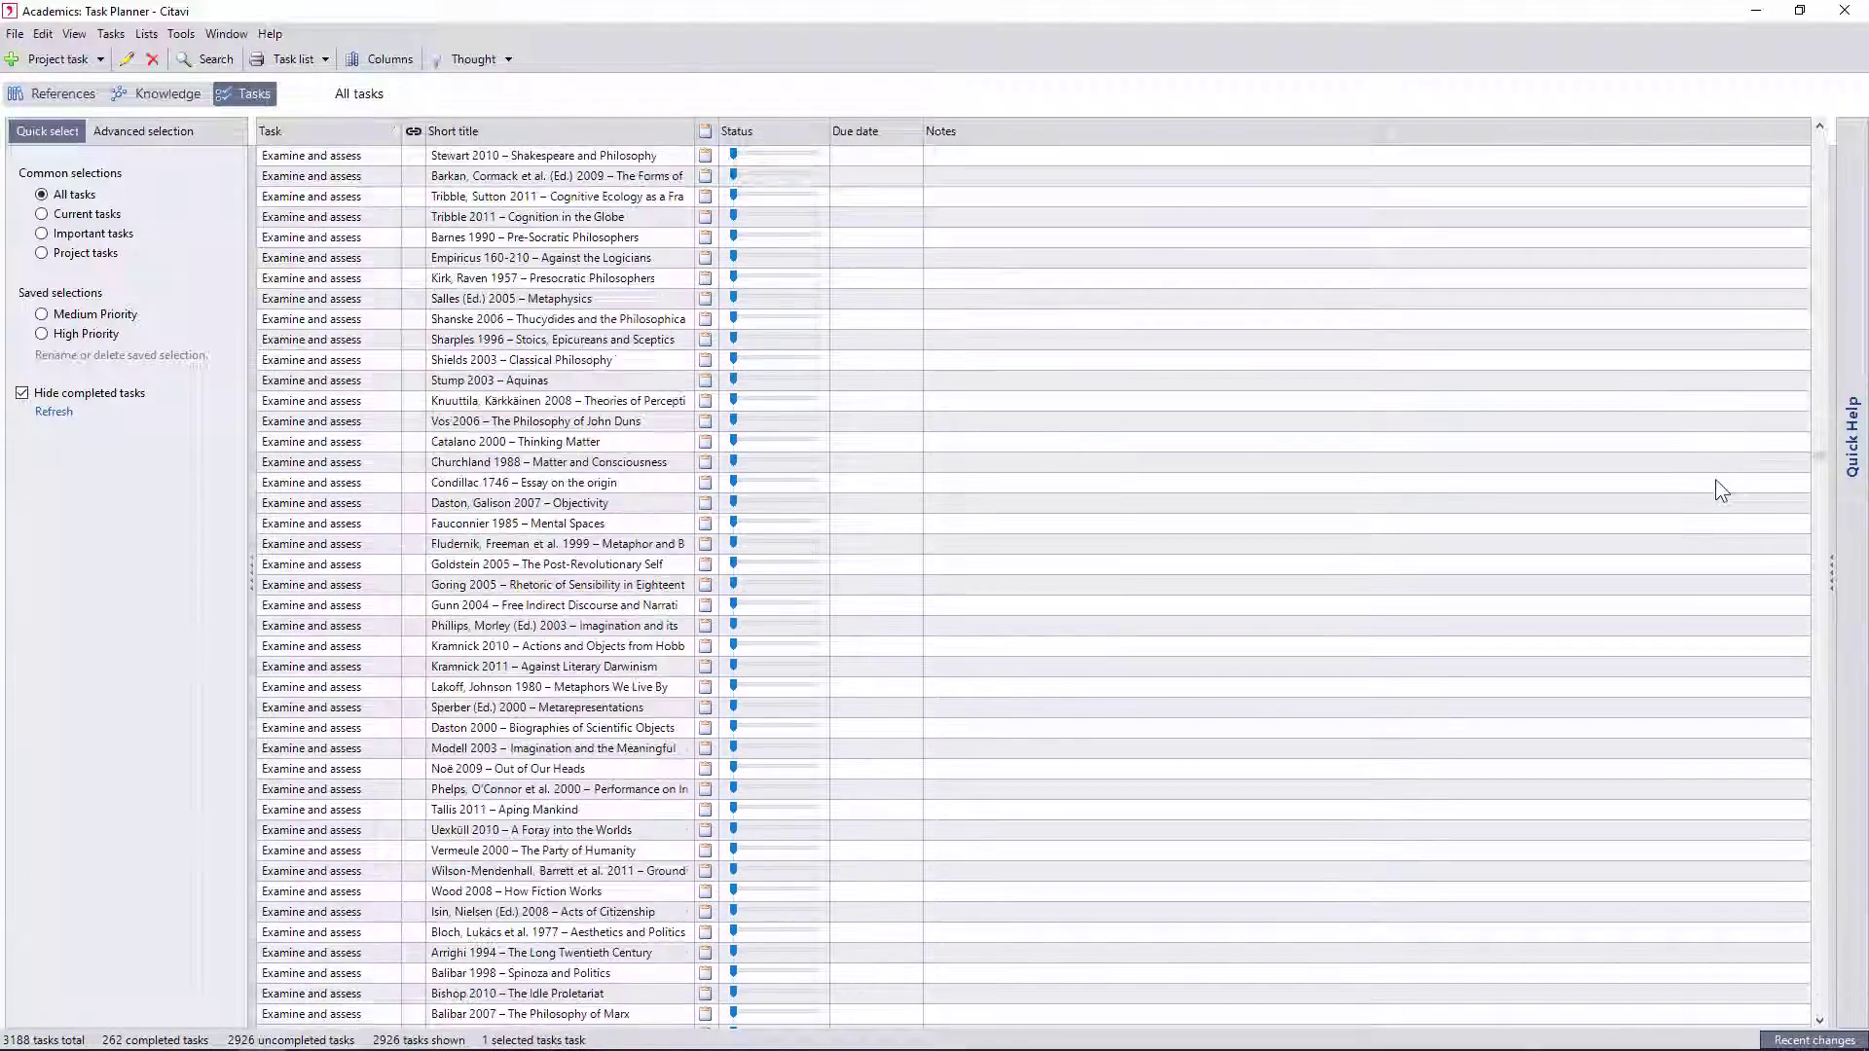
{"action": "scroll", "coordinate": [1720, 494], "scroll_direction": "down", "scroll_amount": 20}
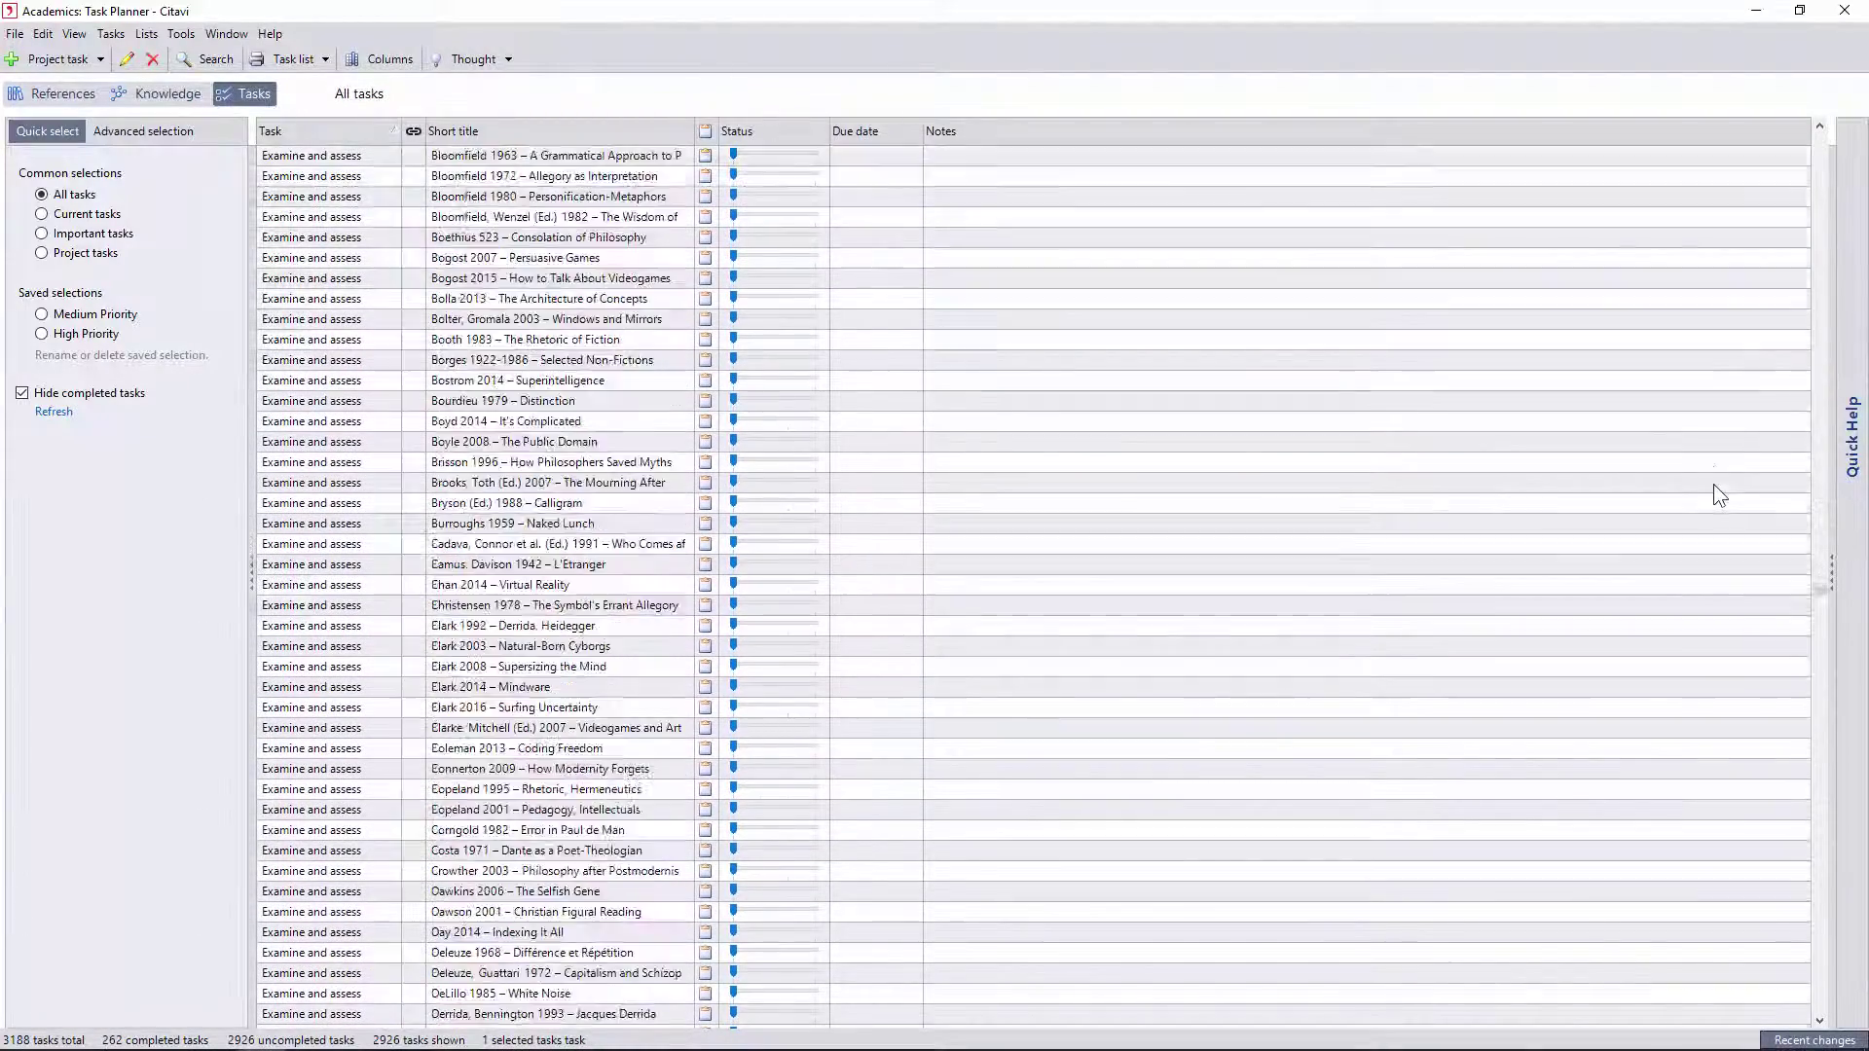
{"action": "scroll", "coordinate": [1720, 497], "scroll_direction": "down", "scroll_amount": 20}
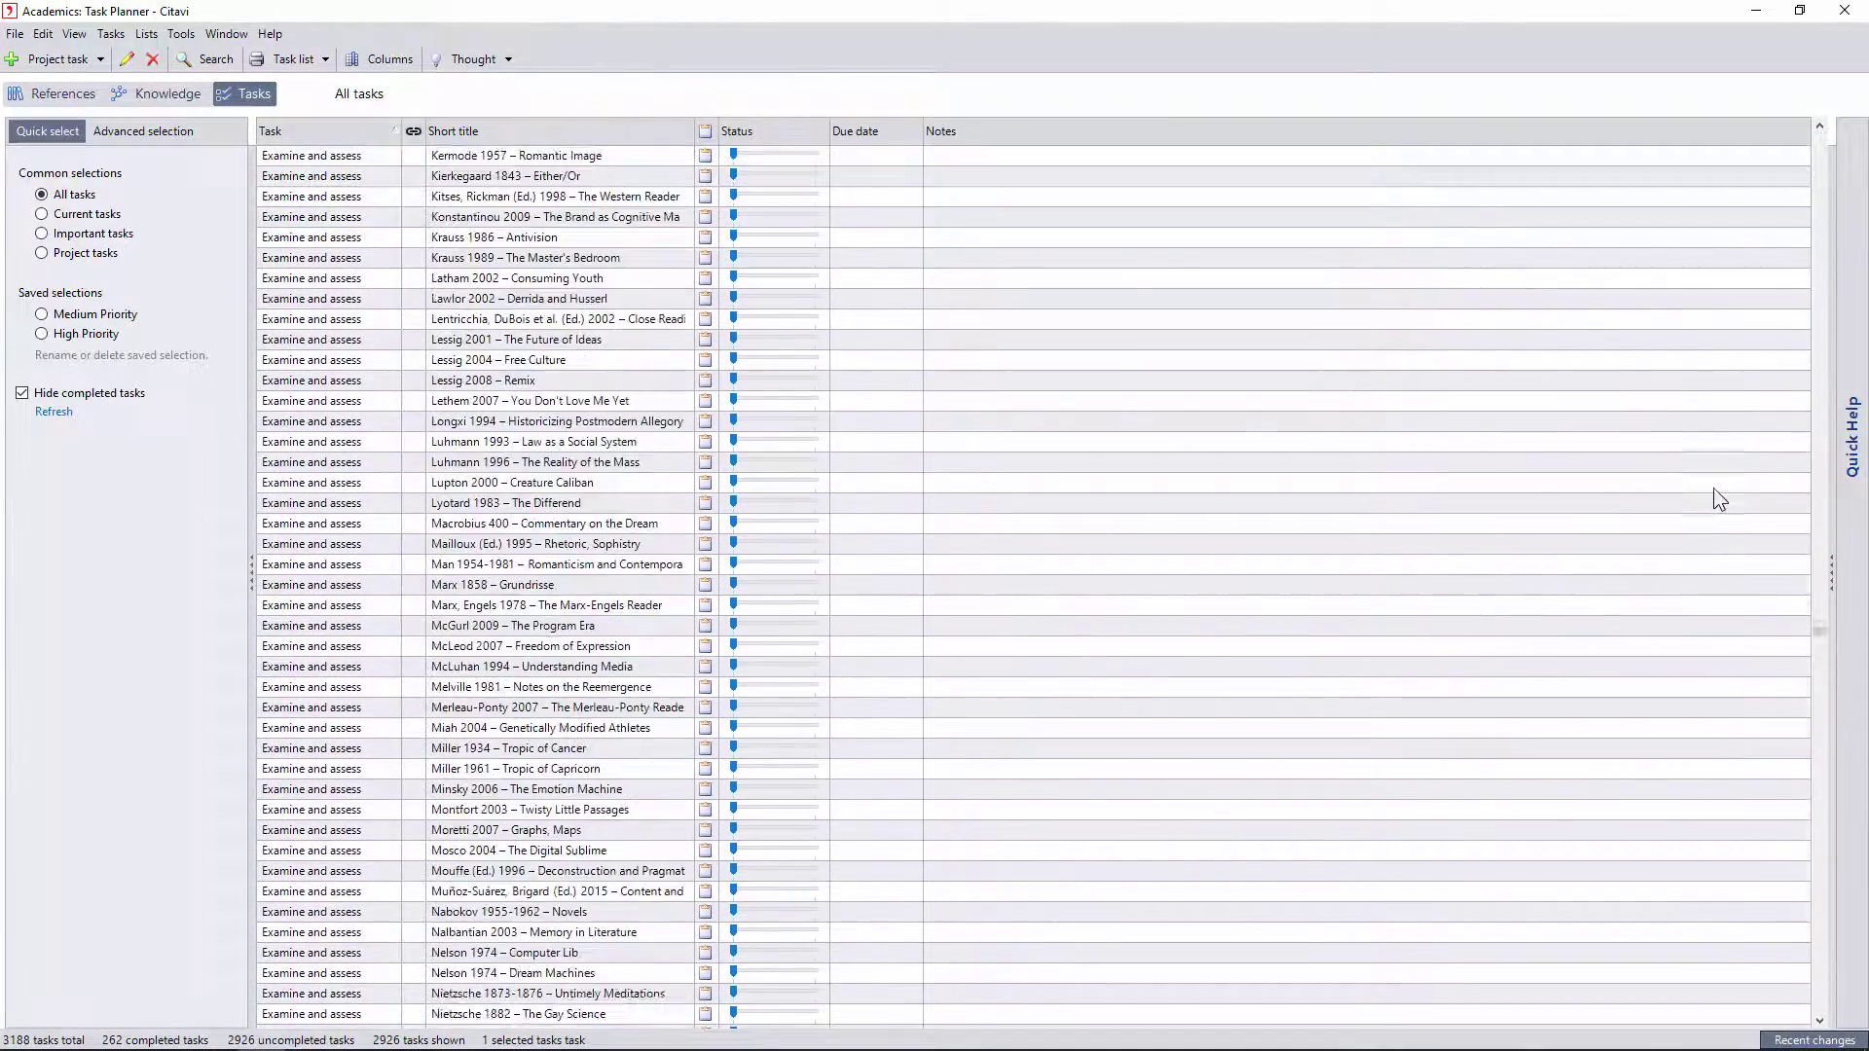
{"action": "scroll", "coordinate": [1719, 501], "scroll_direction": "down", "scroll_amount": 20}
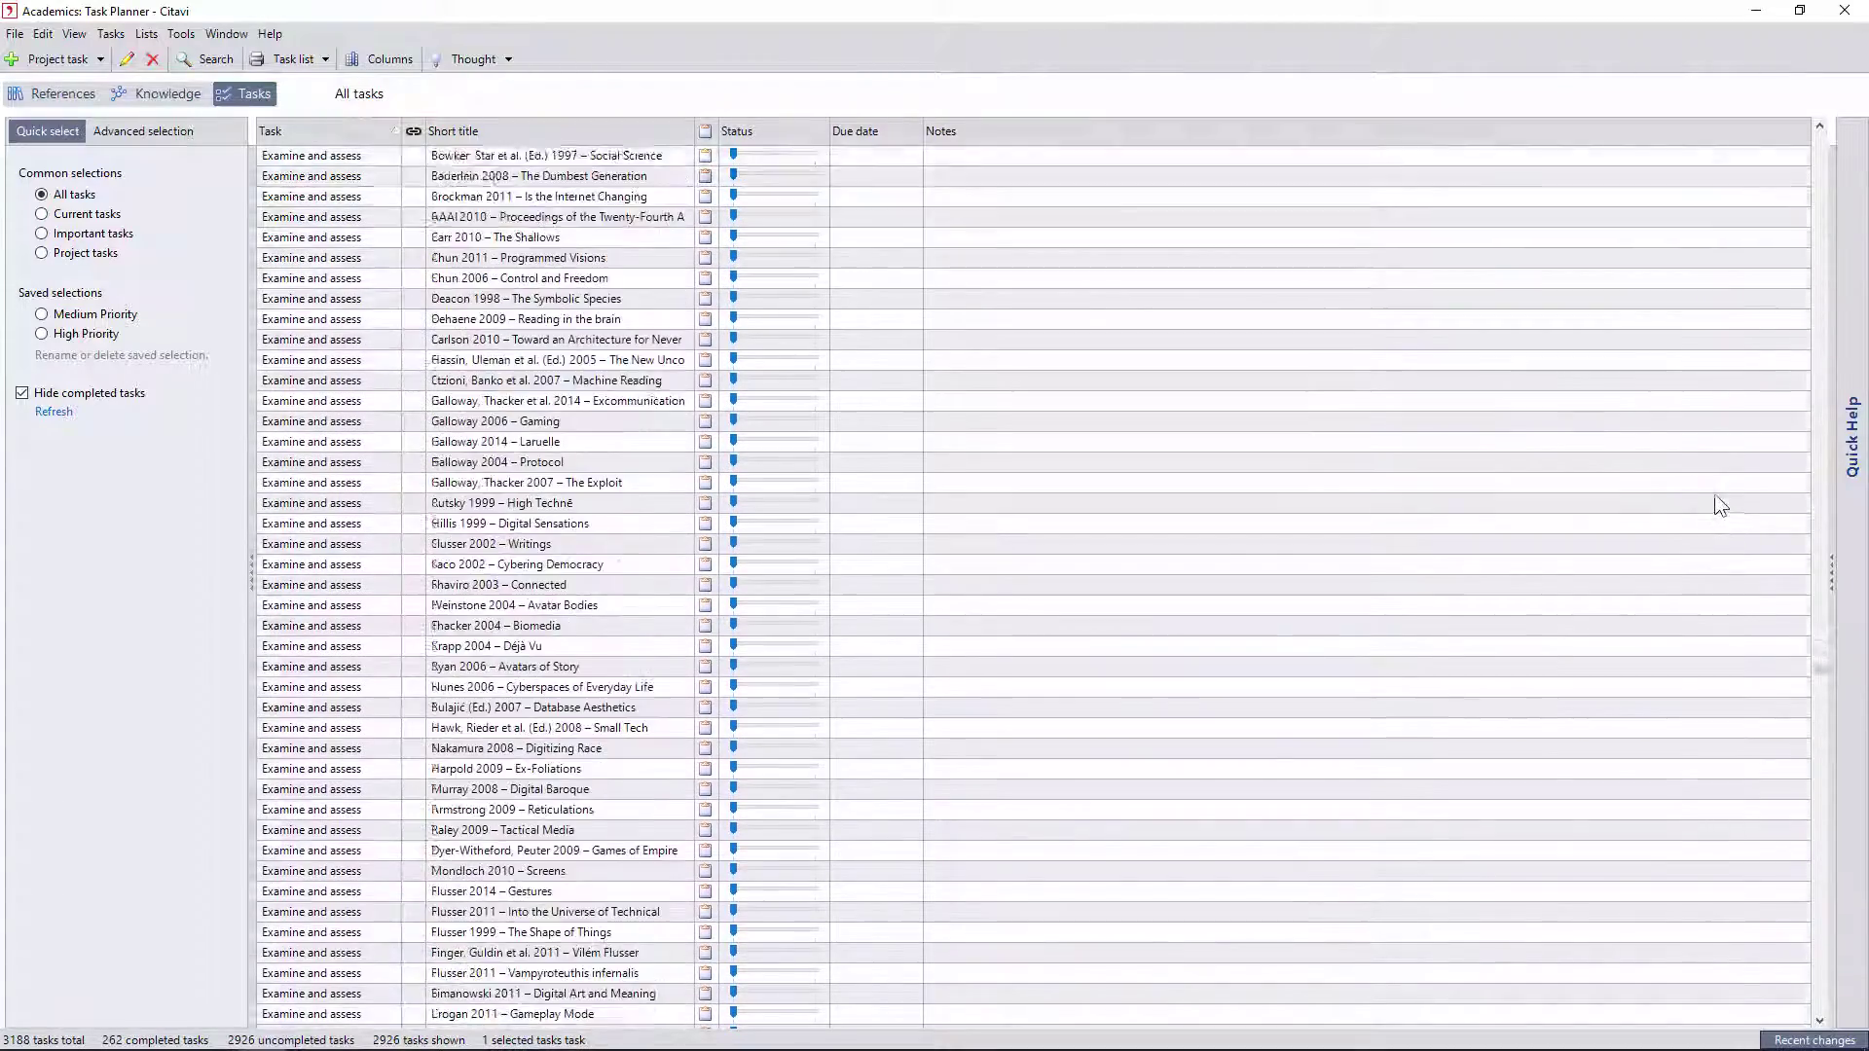
{"action": "scroll", "coordinate": [1718, 504], "scroll_direction": "down", "scroll_amount": 20}
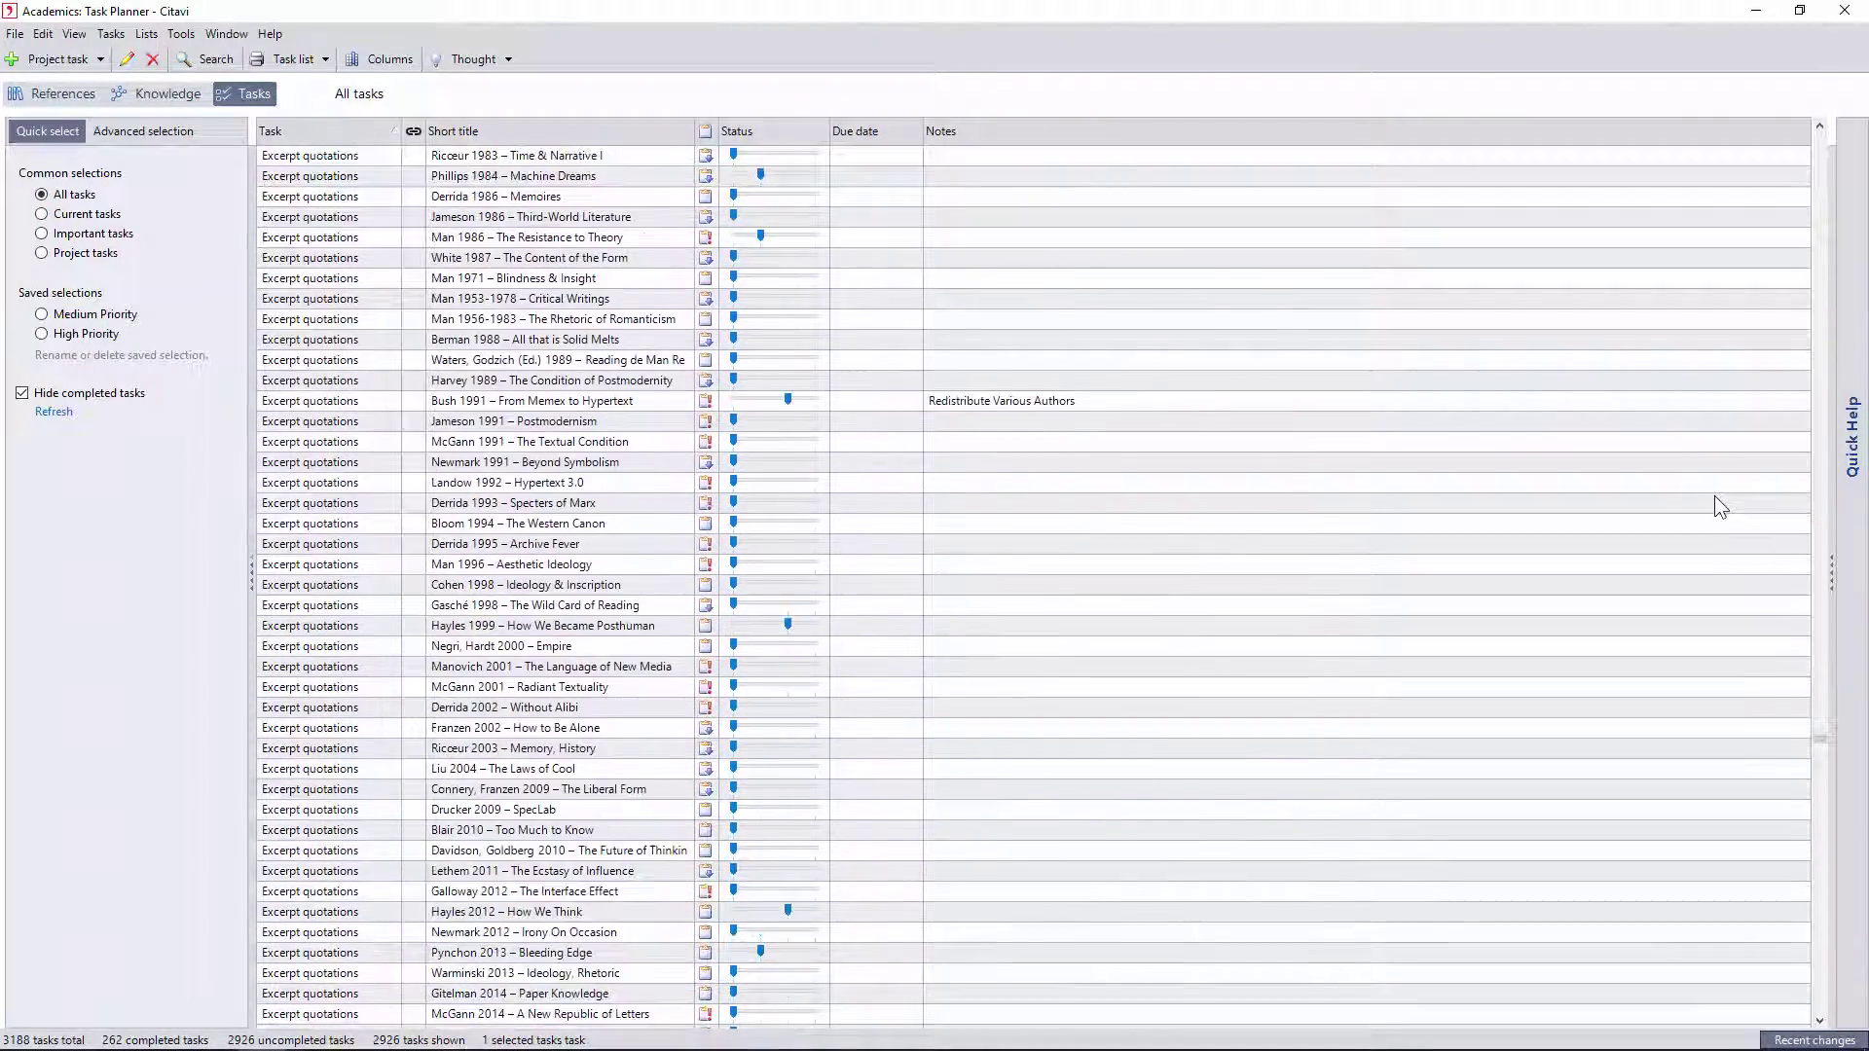
{"action": "scroll", "coordinate": [1716, 506], "scroll_direction": "down", "scroll_amount": 20}
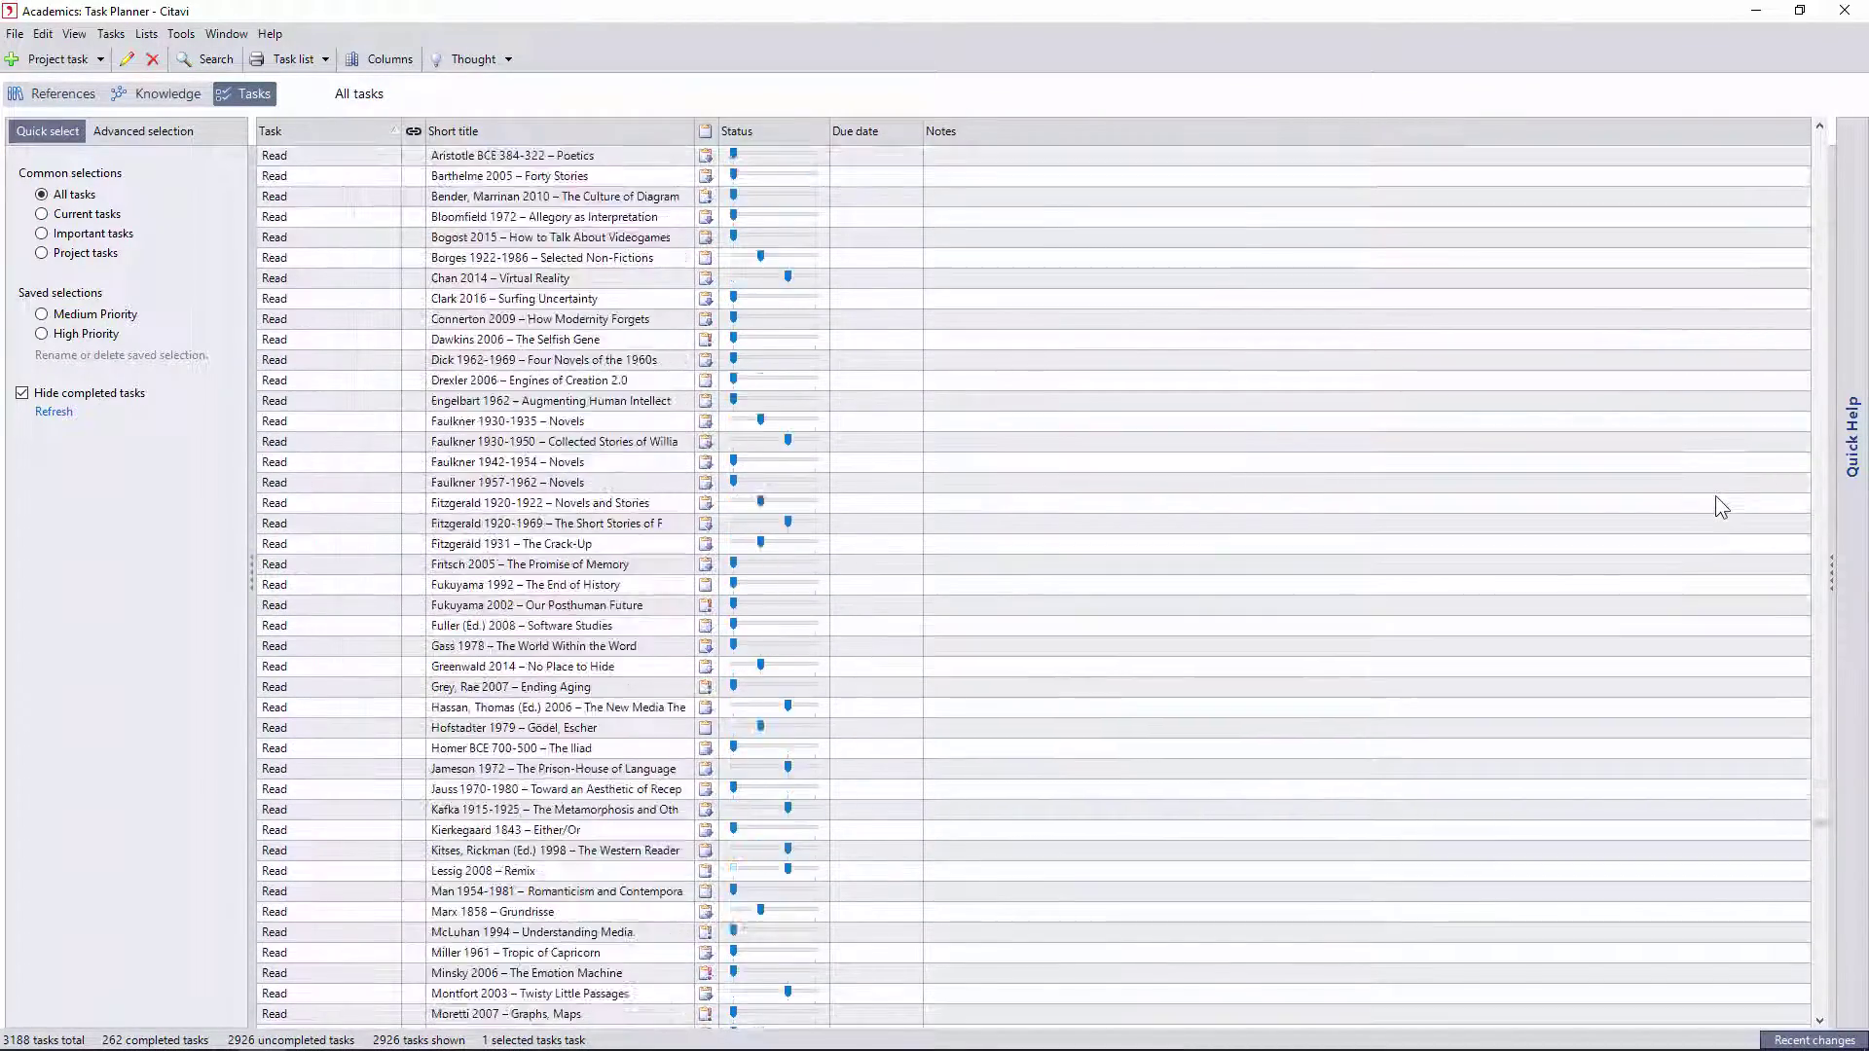
{"action": "scroll", "coordinate": [1721, 506], "scroll_direction": "down", "scroll_amount": 20}
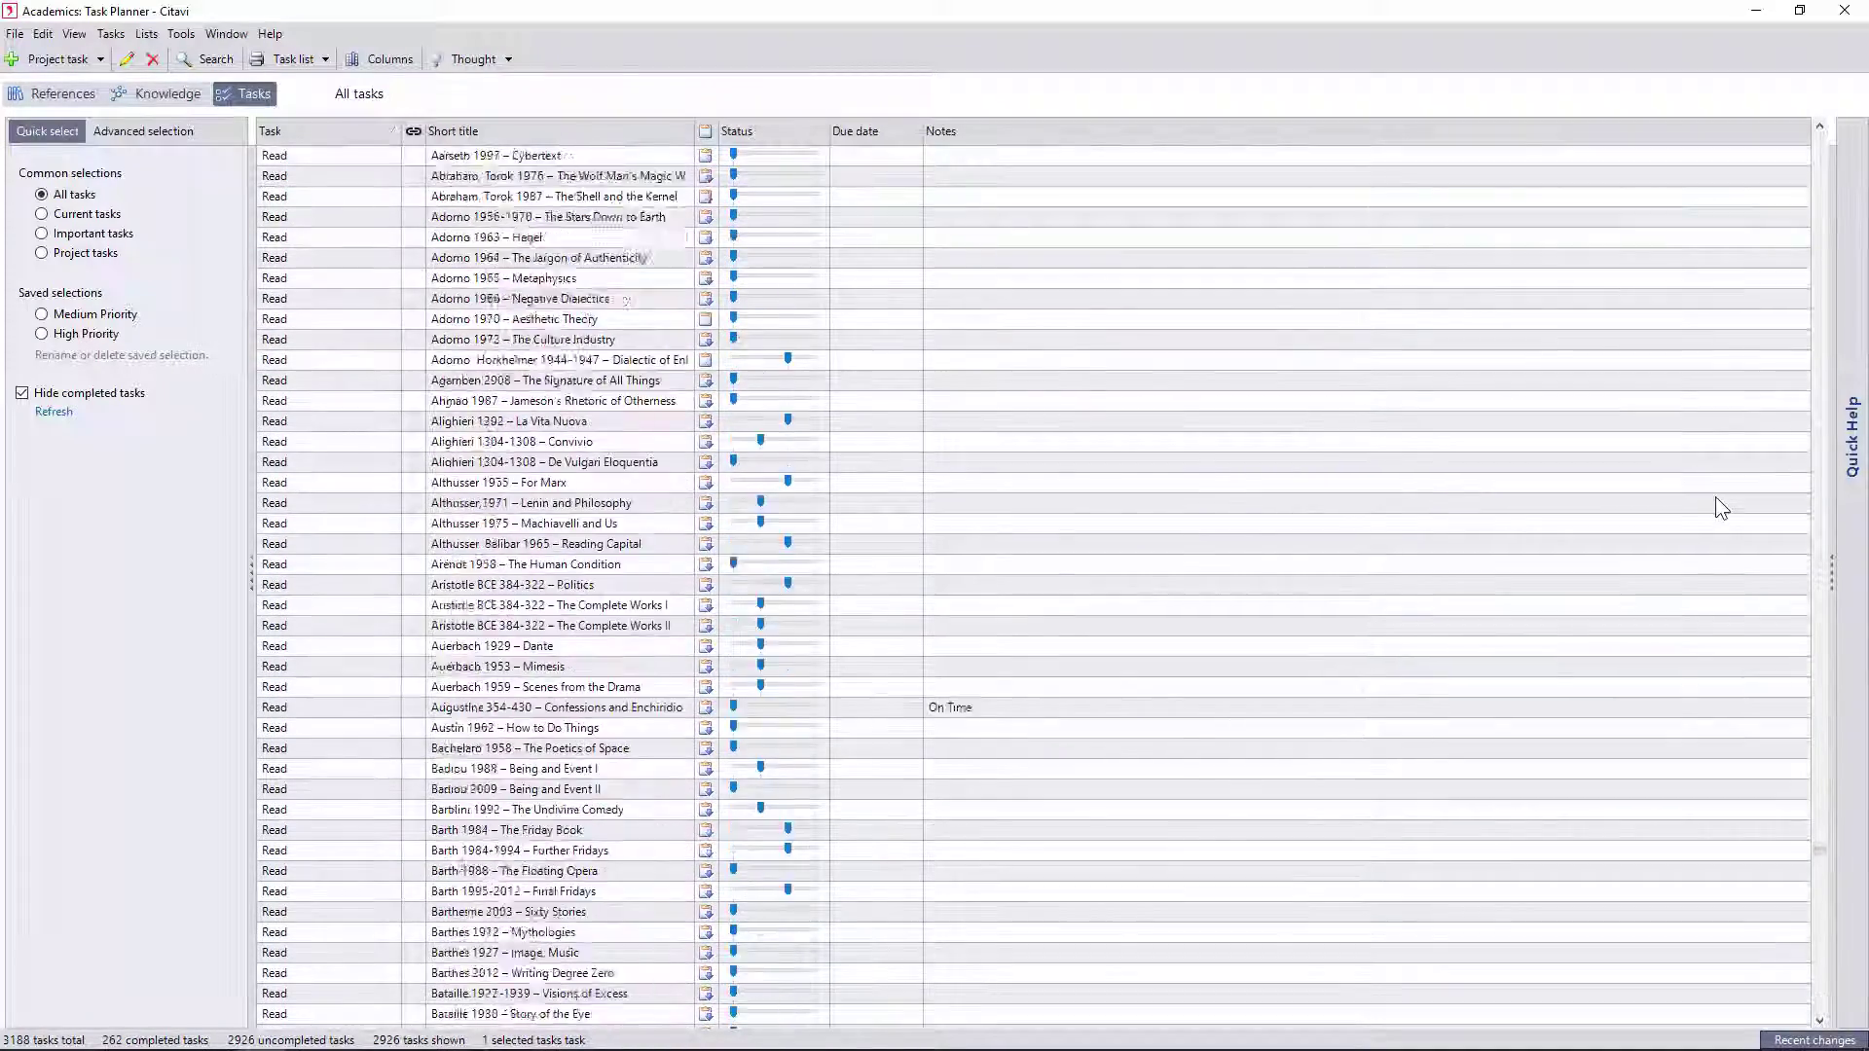
{"action": "scroll", "coordinate": [1722, 508], "scroll_direction": "down", "scroll_amount": 20}
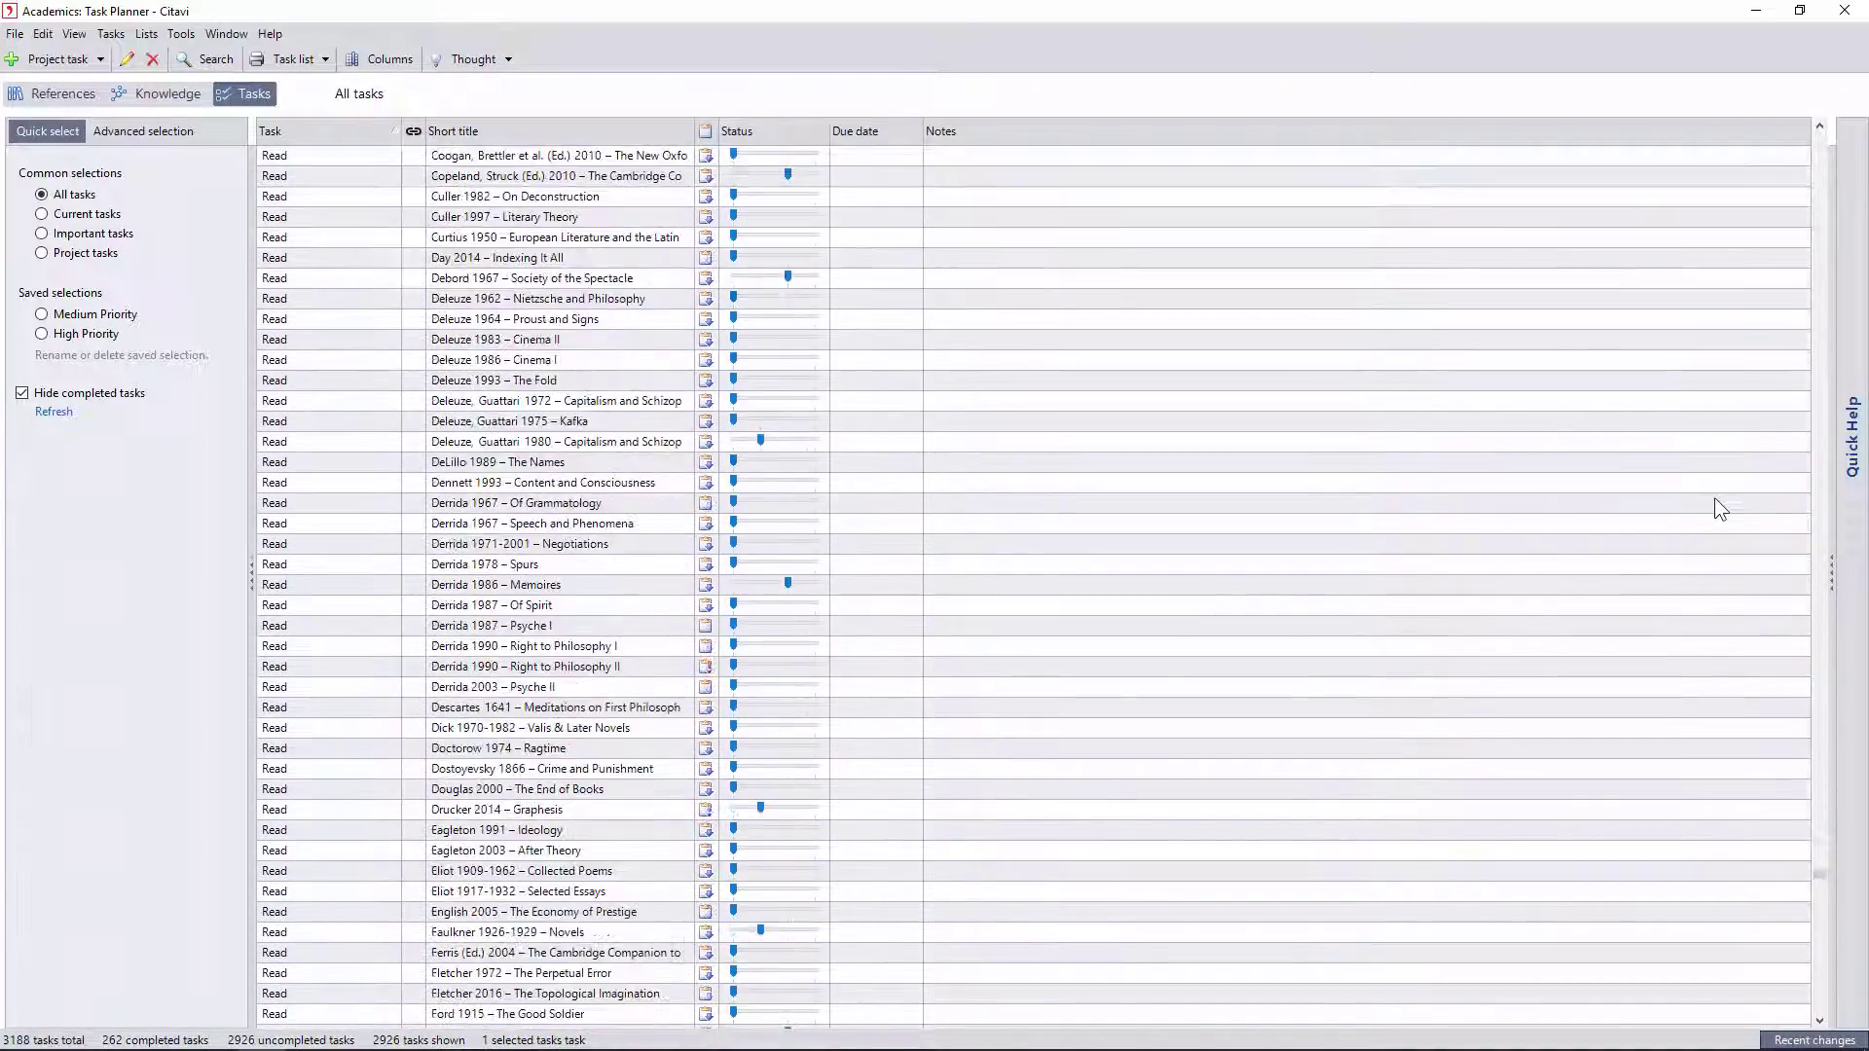
{"action": "scroll", "coordinate": [1721, 509], "scroll_direction": "down", "scroll_amount": 20}
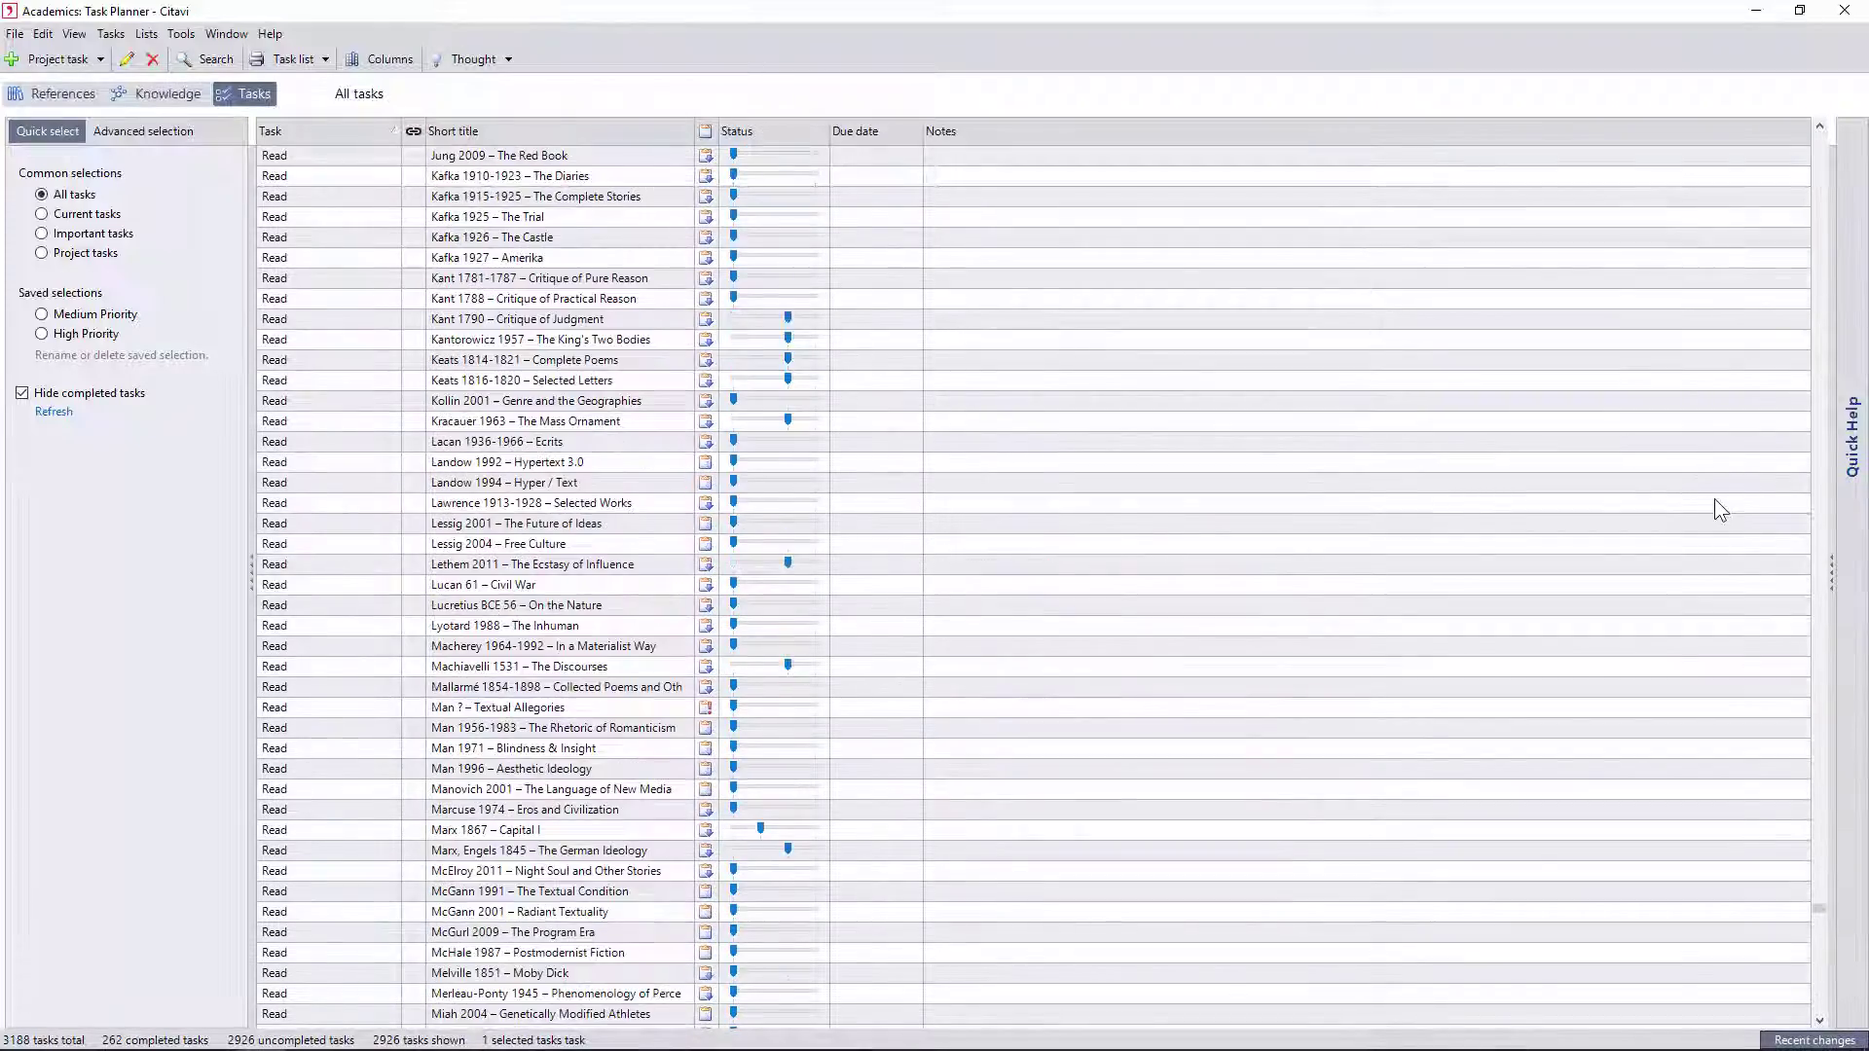
{"action": "scroll", "coordinate": [1714, 502], "scroll_direction": "down", "scroll_amount": 20}
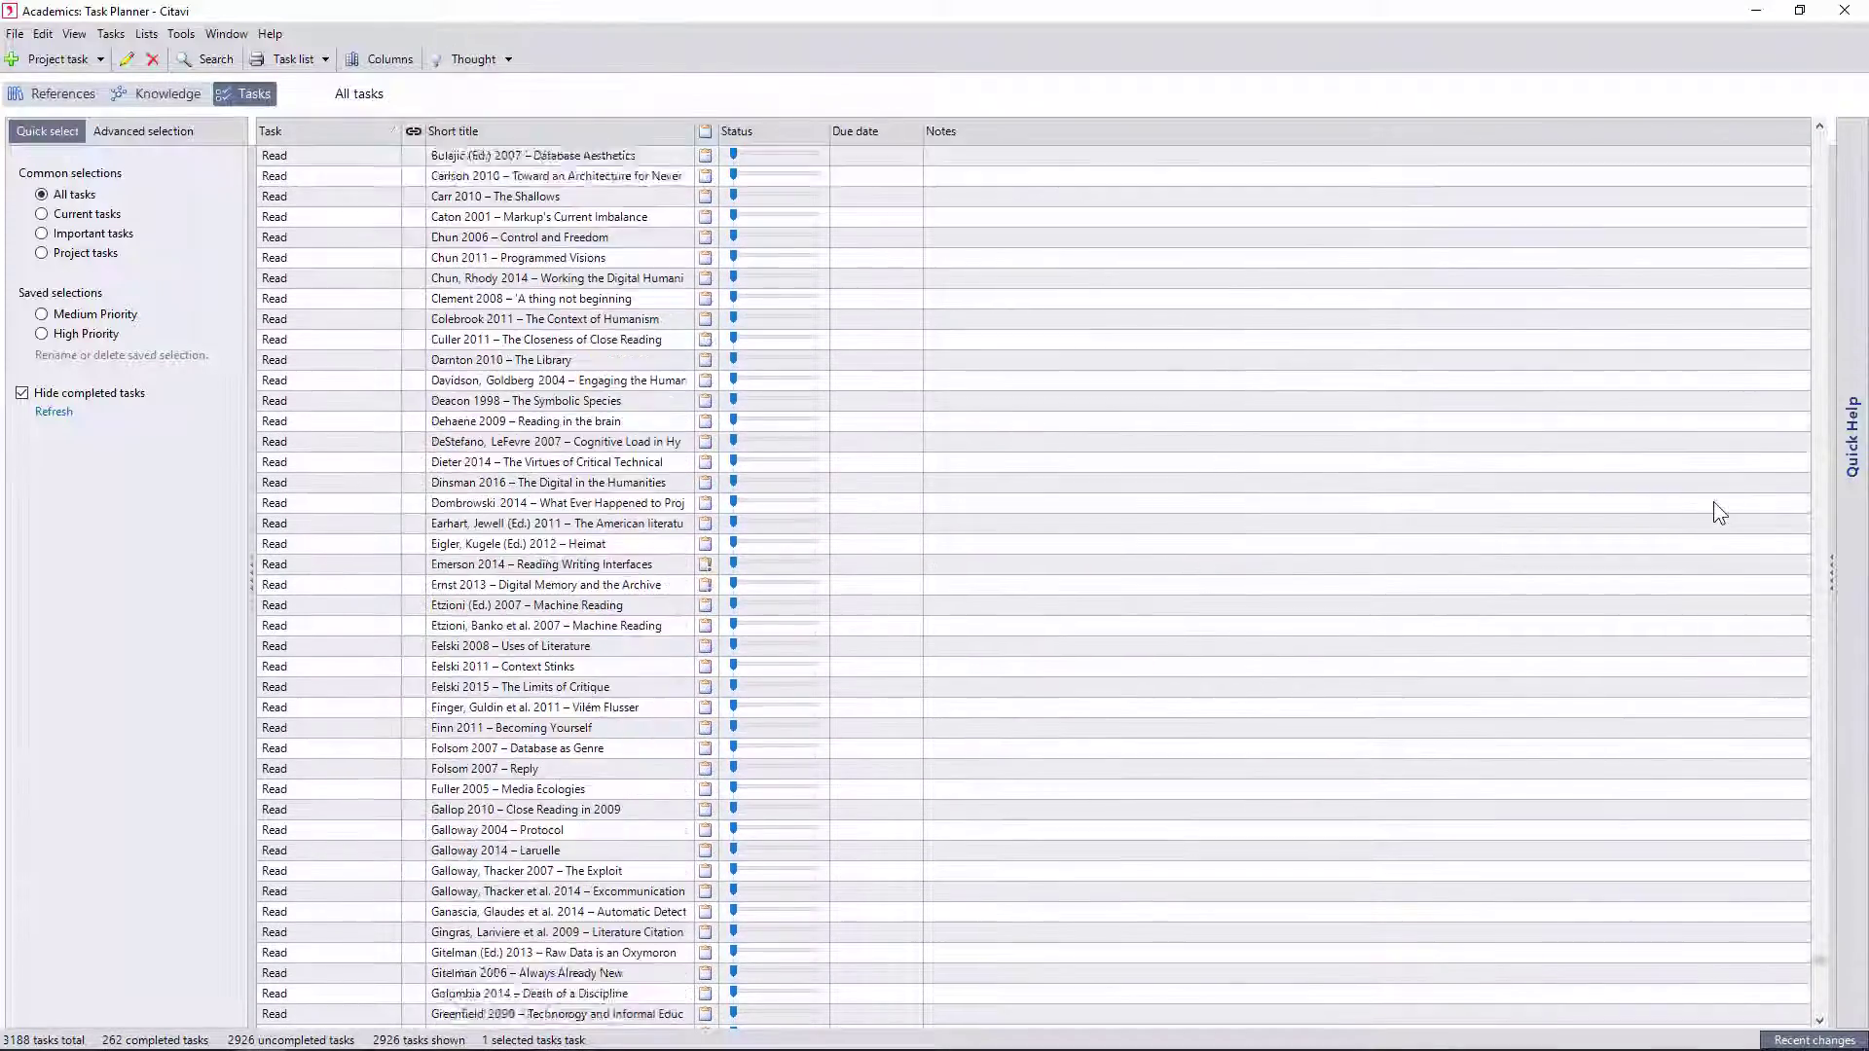
{"action": "scroll", "coordinate": [1714, 503], "scroll_direction": "down", "scroll_amount": 15}
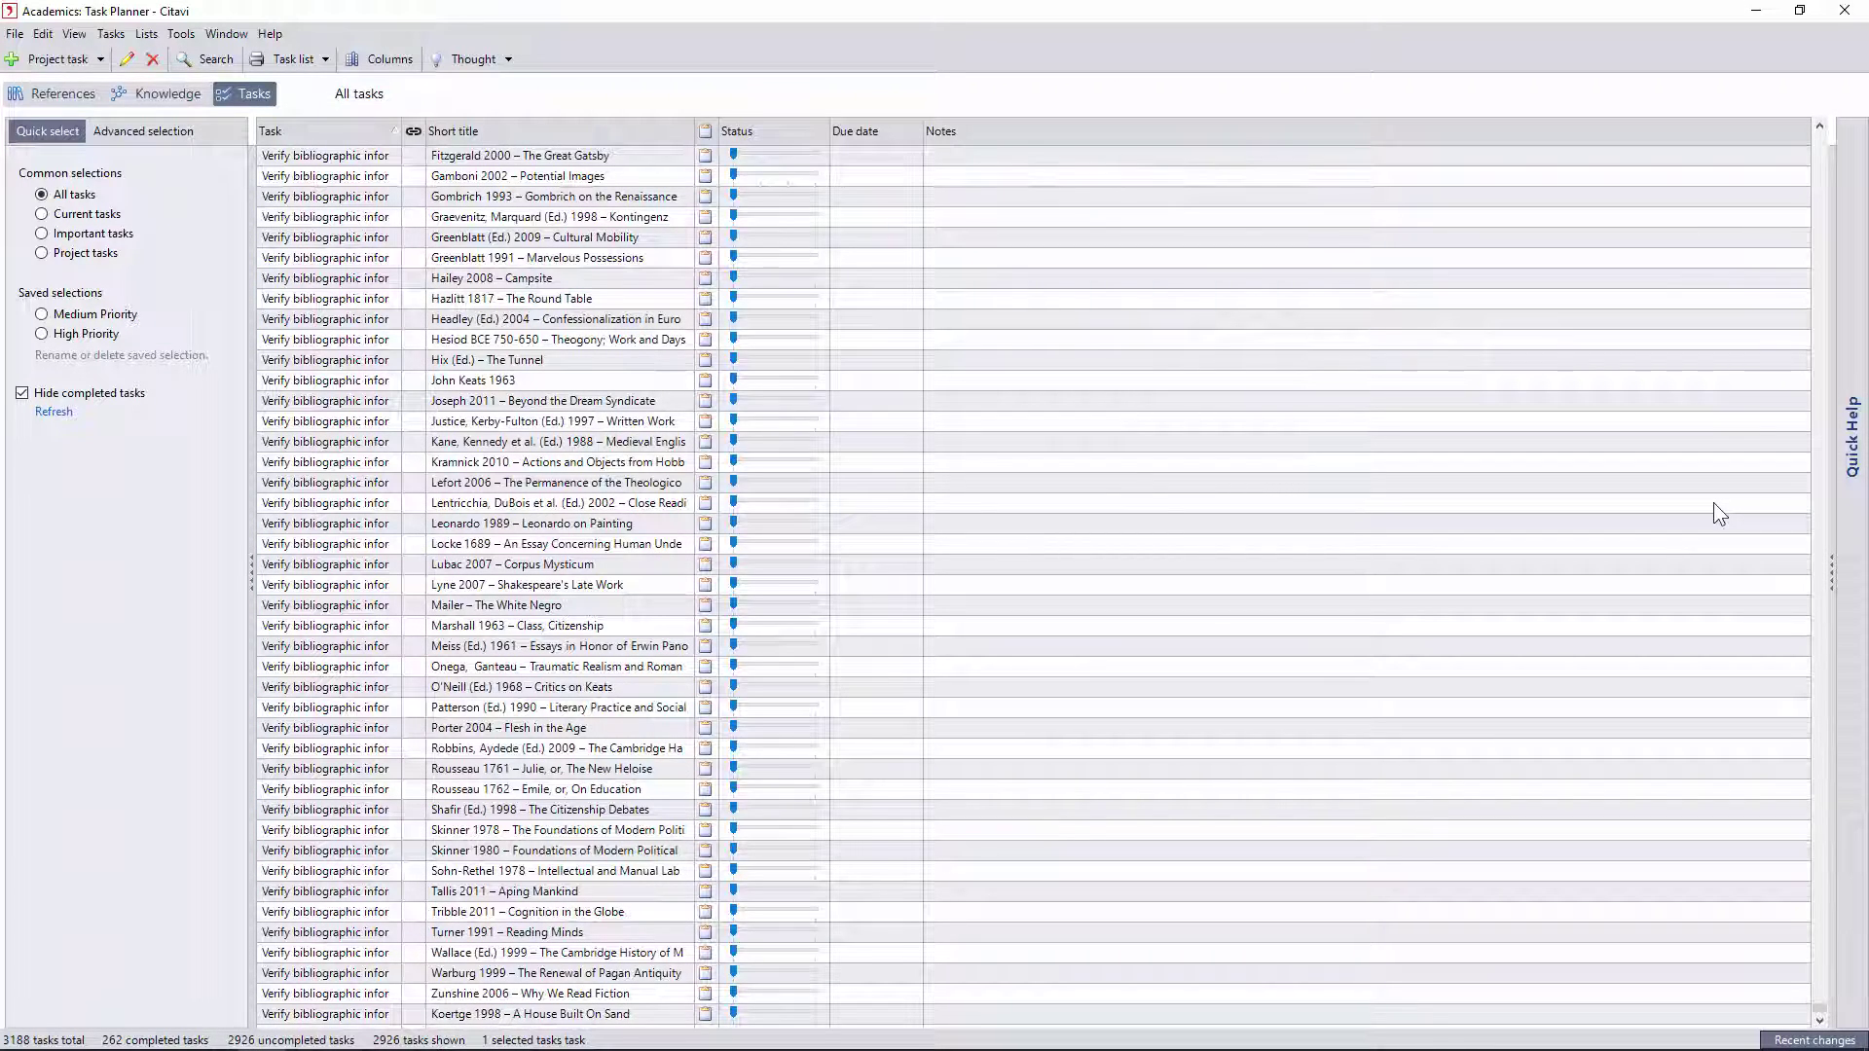
Filter tasks to Excerpt quotations and Read with High and Medium importance
{"action": "left_click", "coordinate": [144, 131]}
{"action": "left_click", "coordinate": [166, 177]}
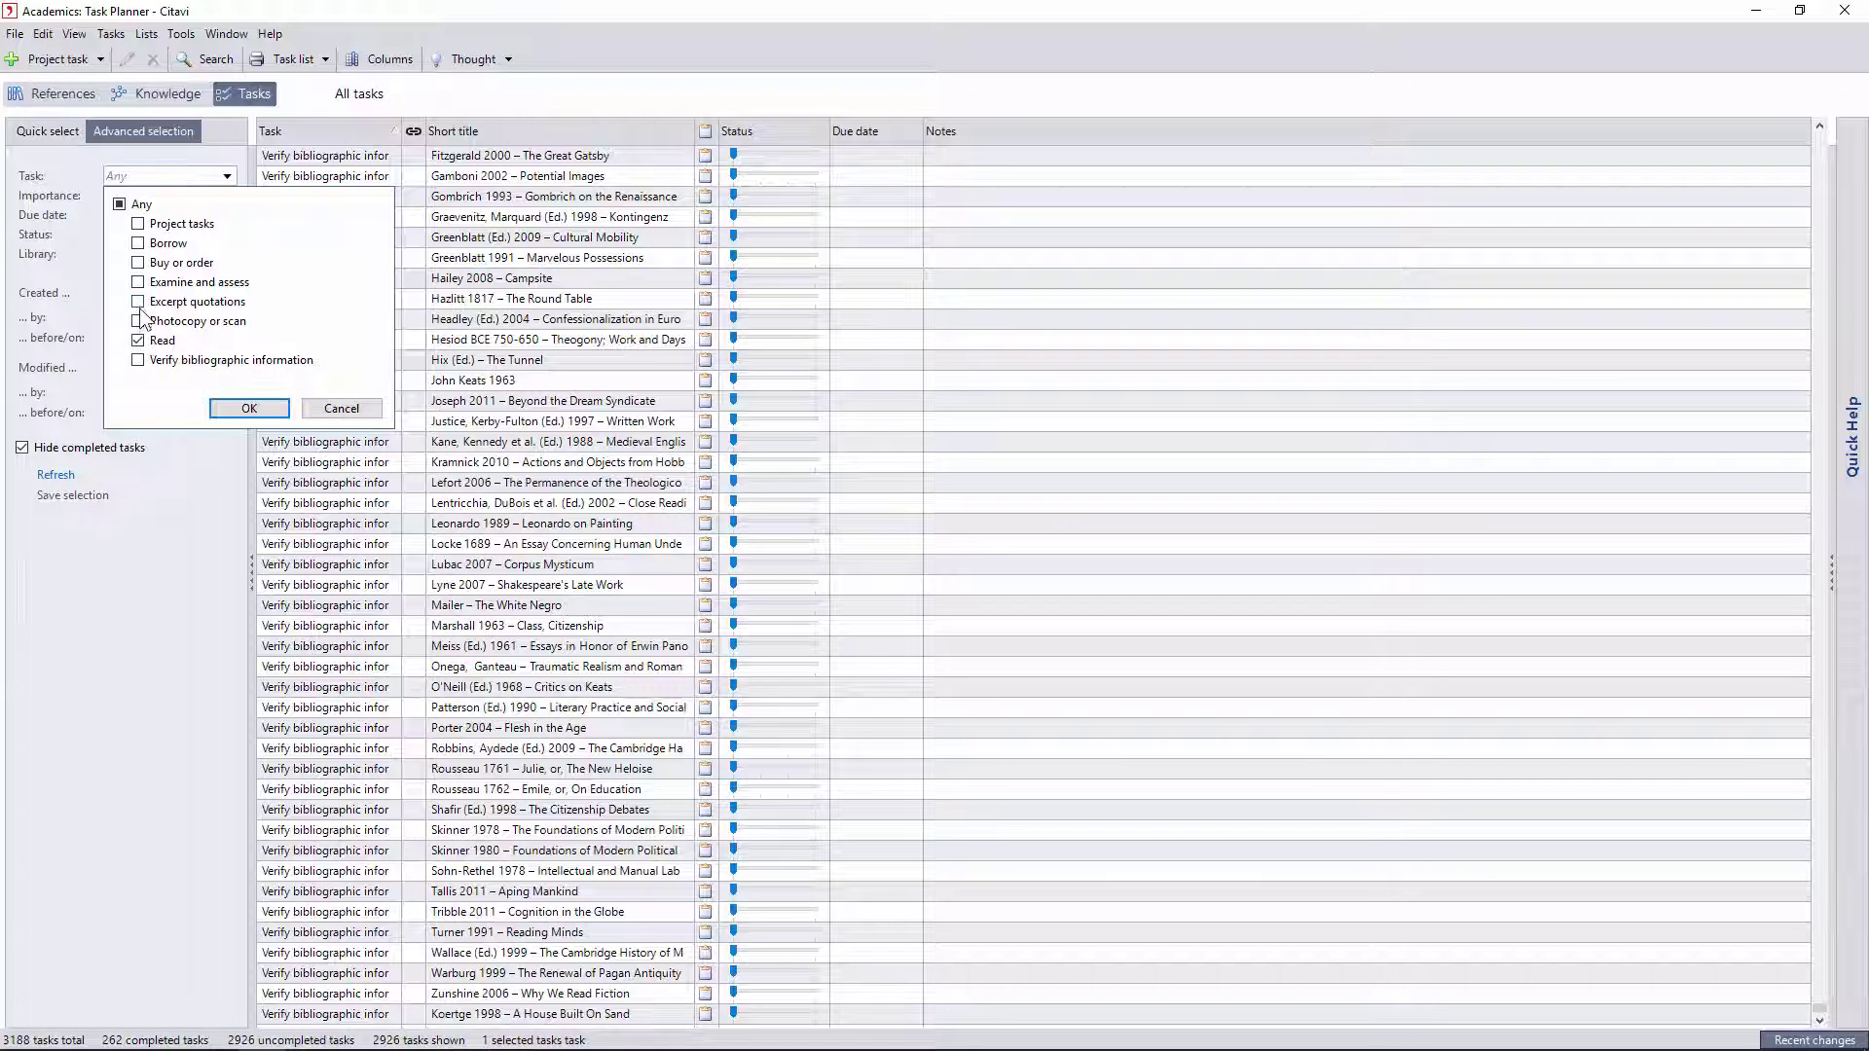
{"action": "left_click", "coordinate": [249, 408]}
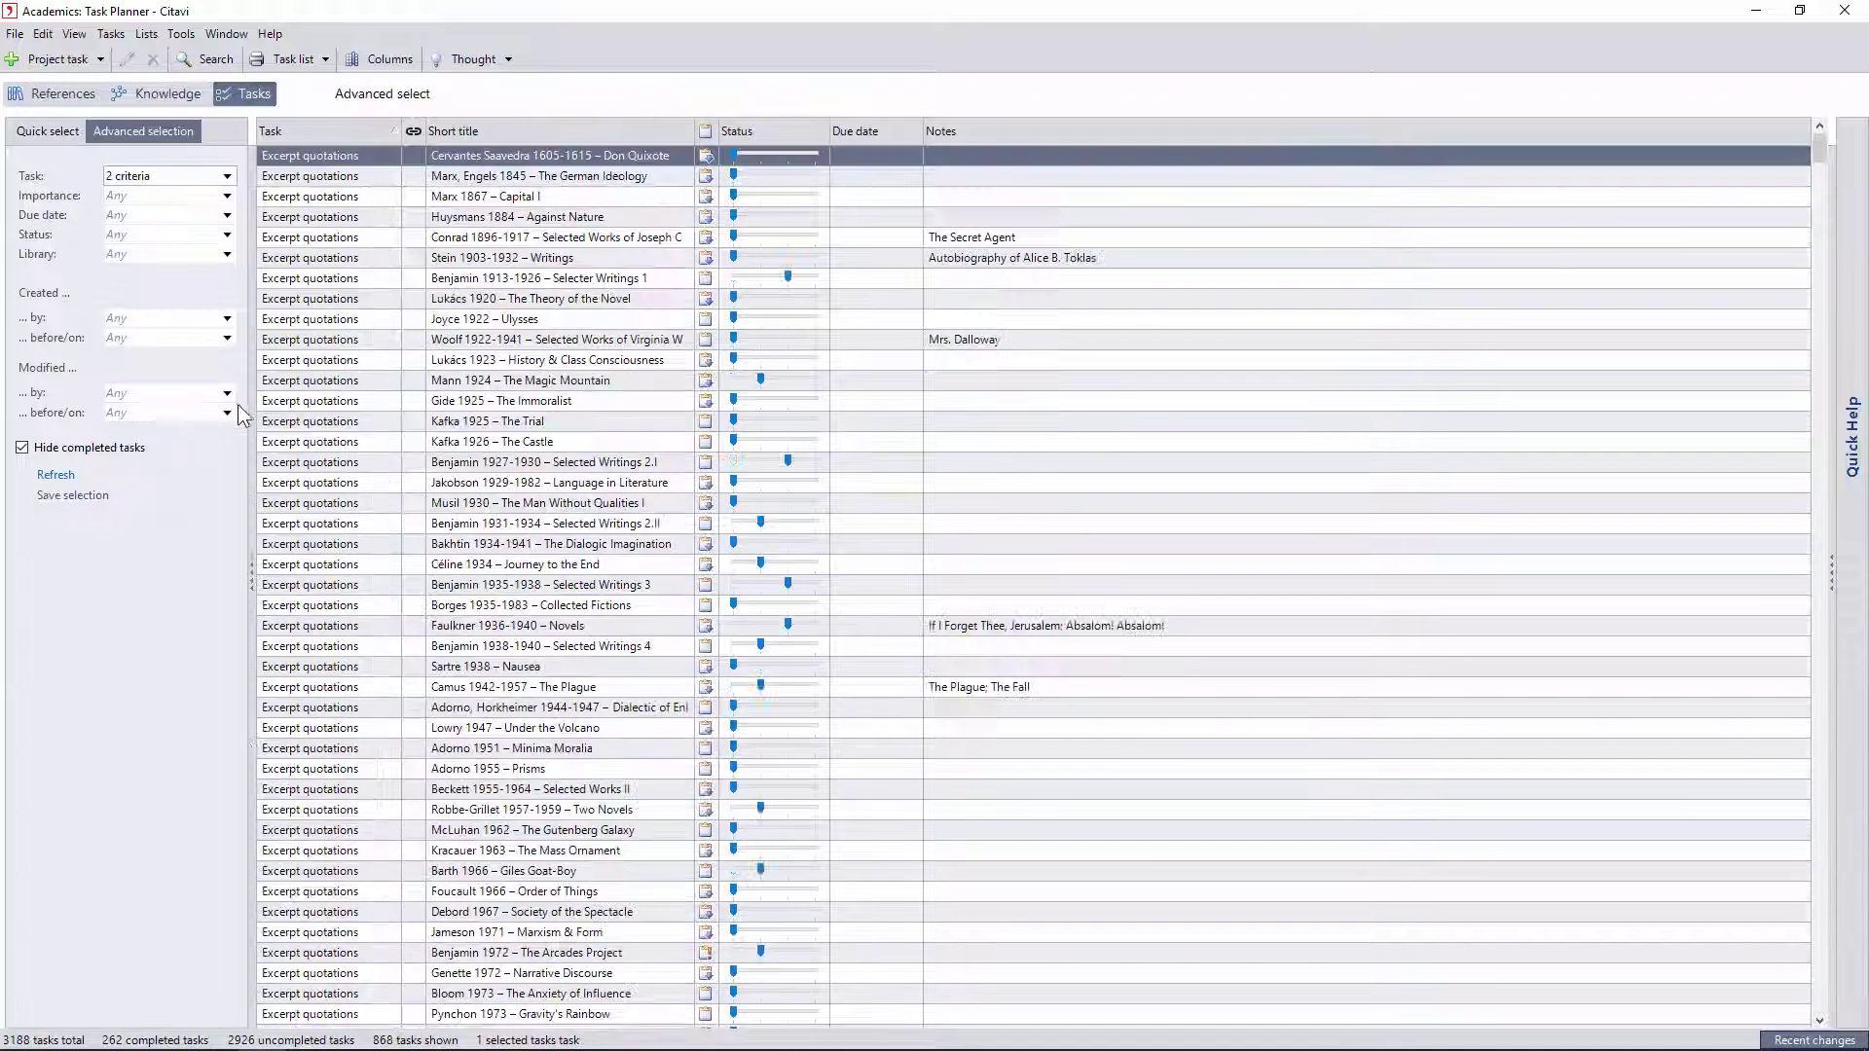
{"action": "scroll", "coordinate": [905, 433], "scroll_direction": "down", "scroll_amount": 2}
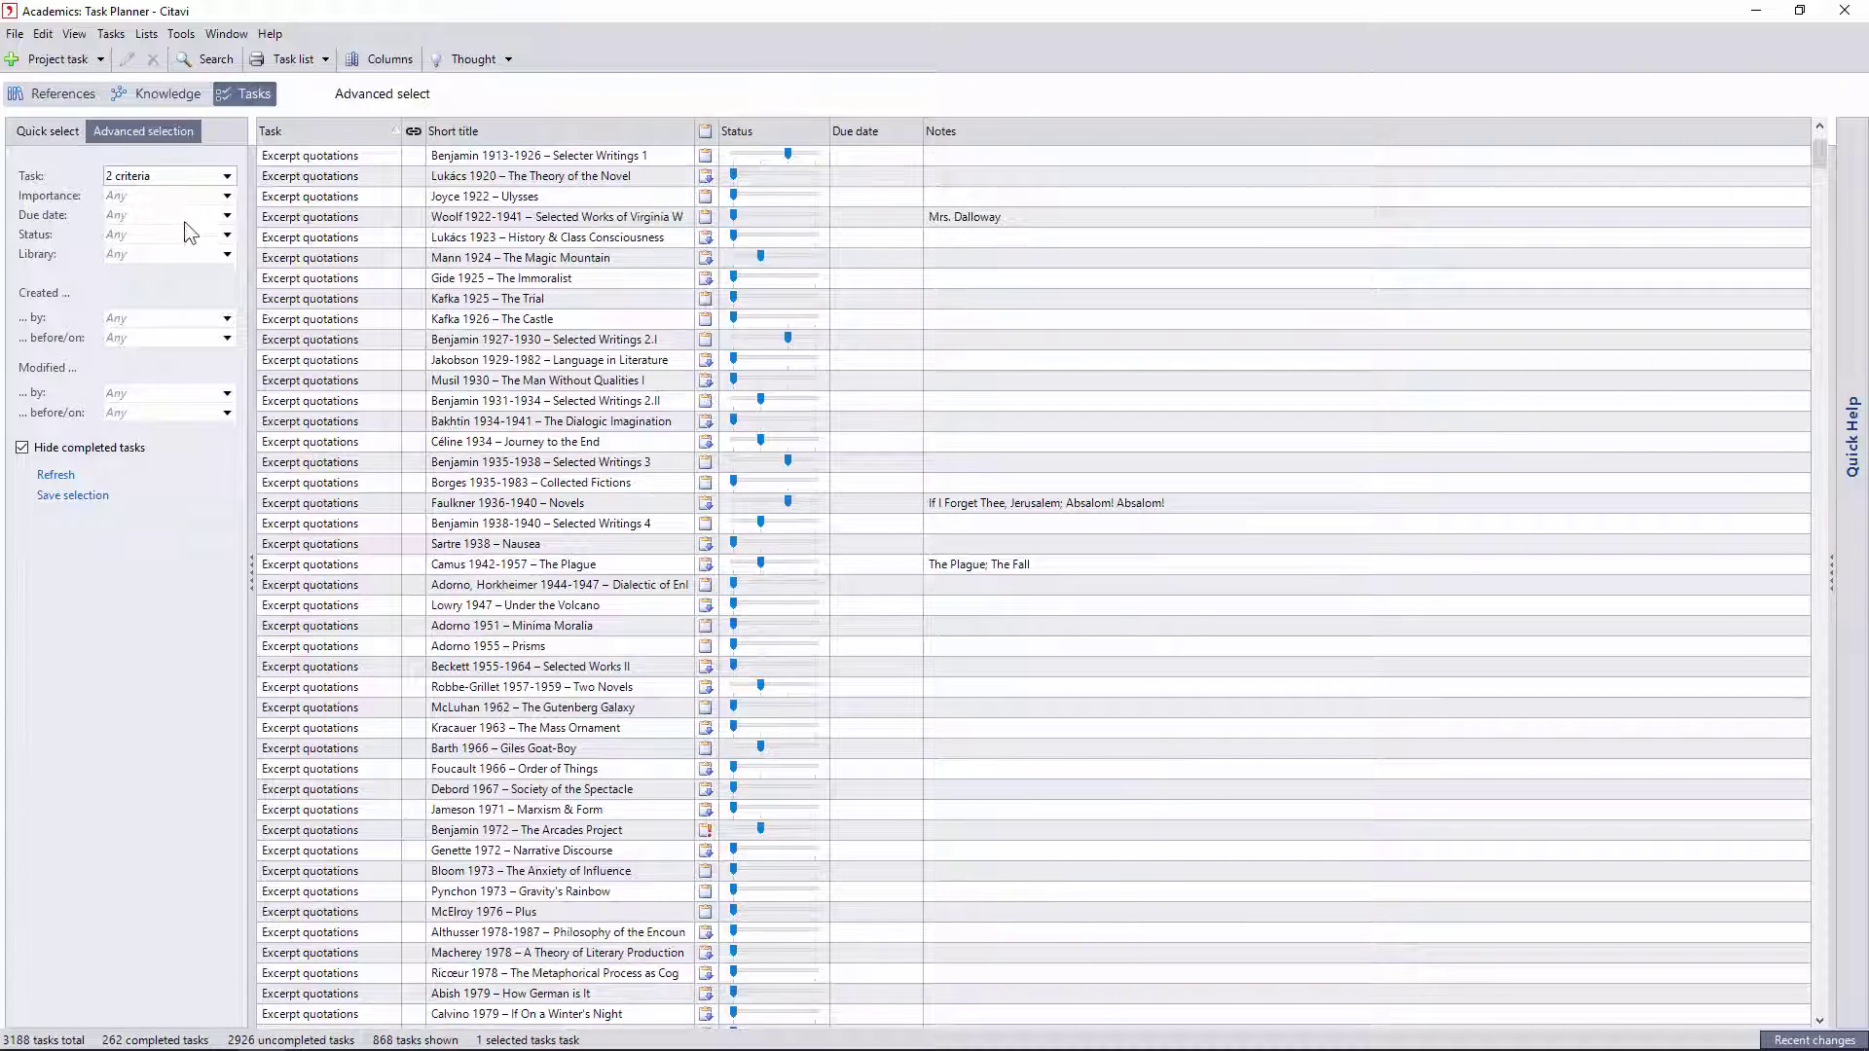
{"action": "left_click", "coordinate": [223, 197]}
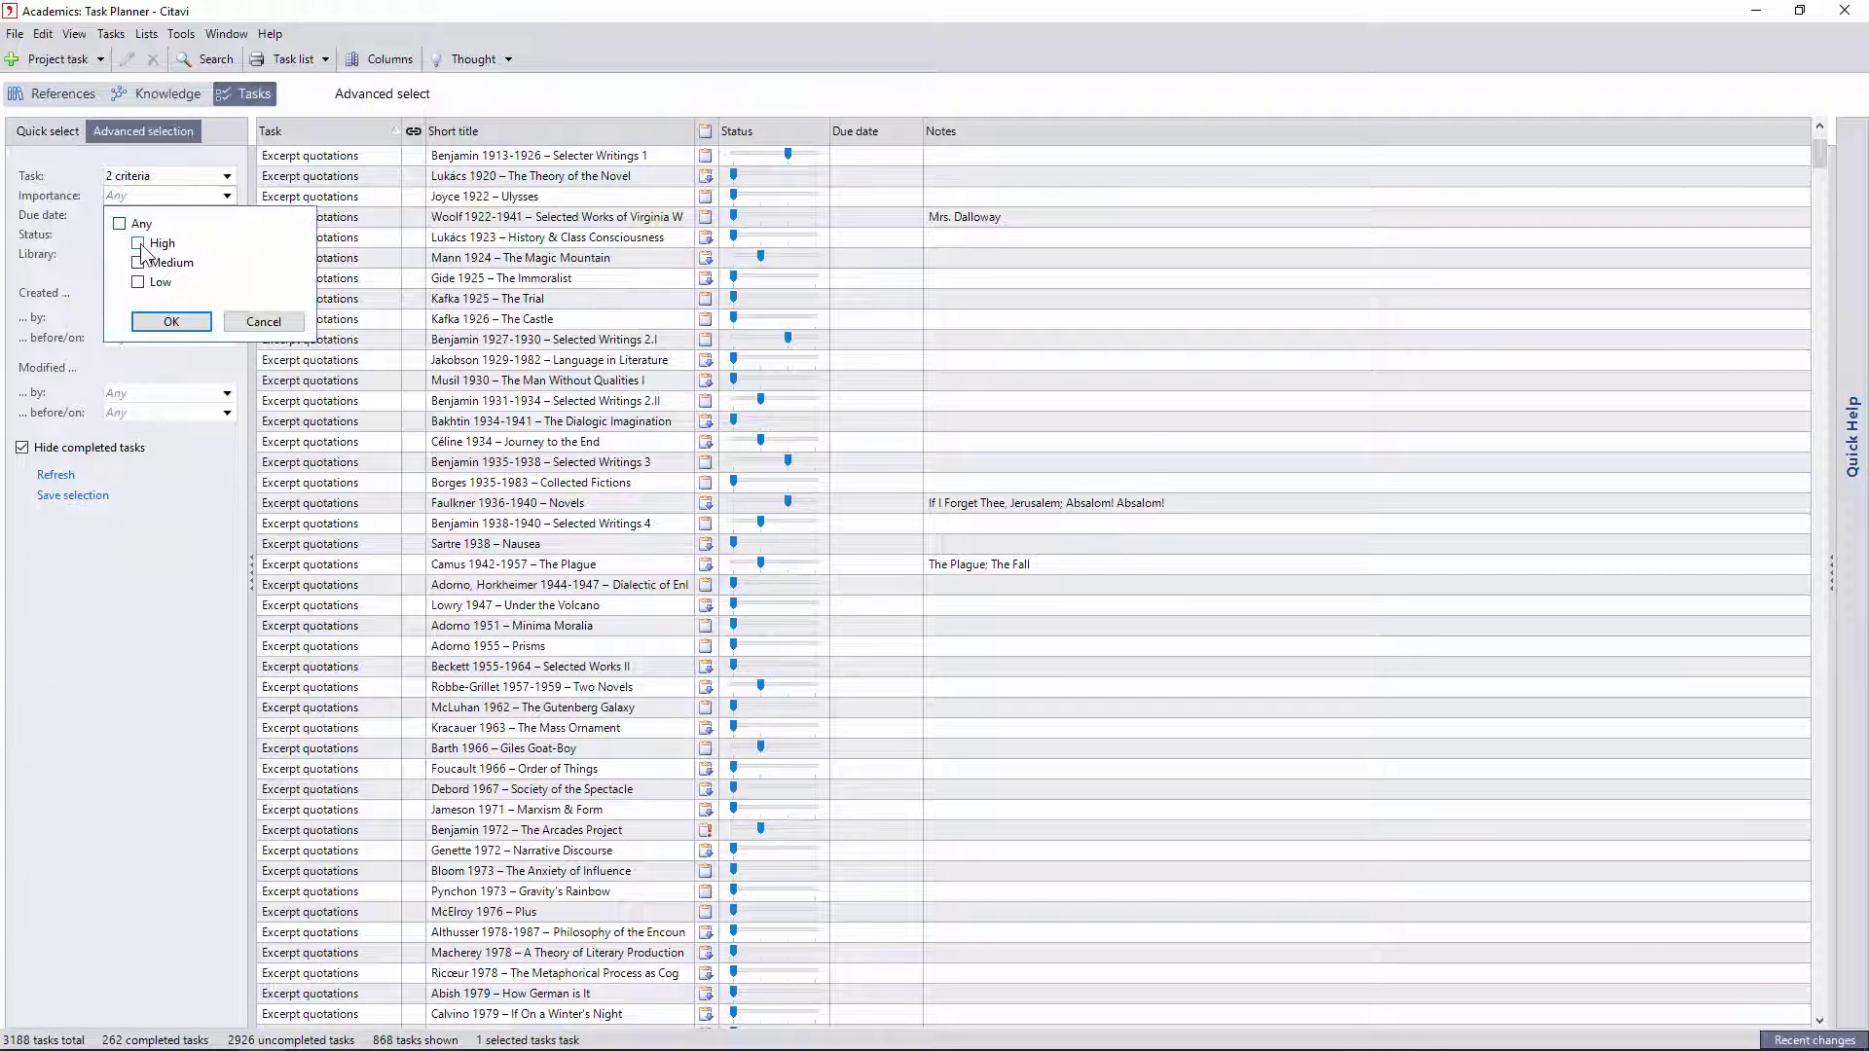
{"action": "left_click", "coordinate": [173, 323]}
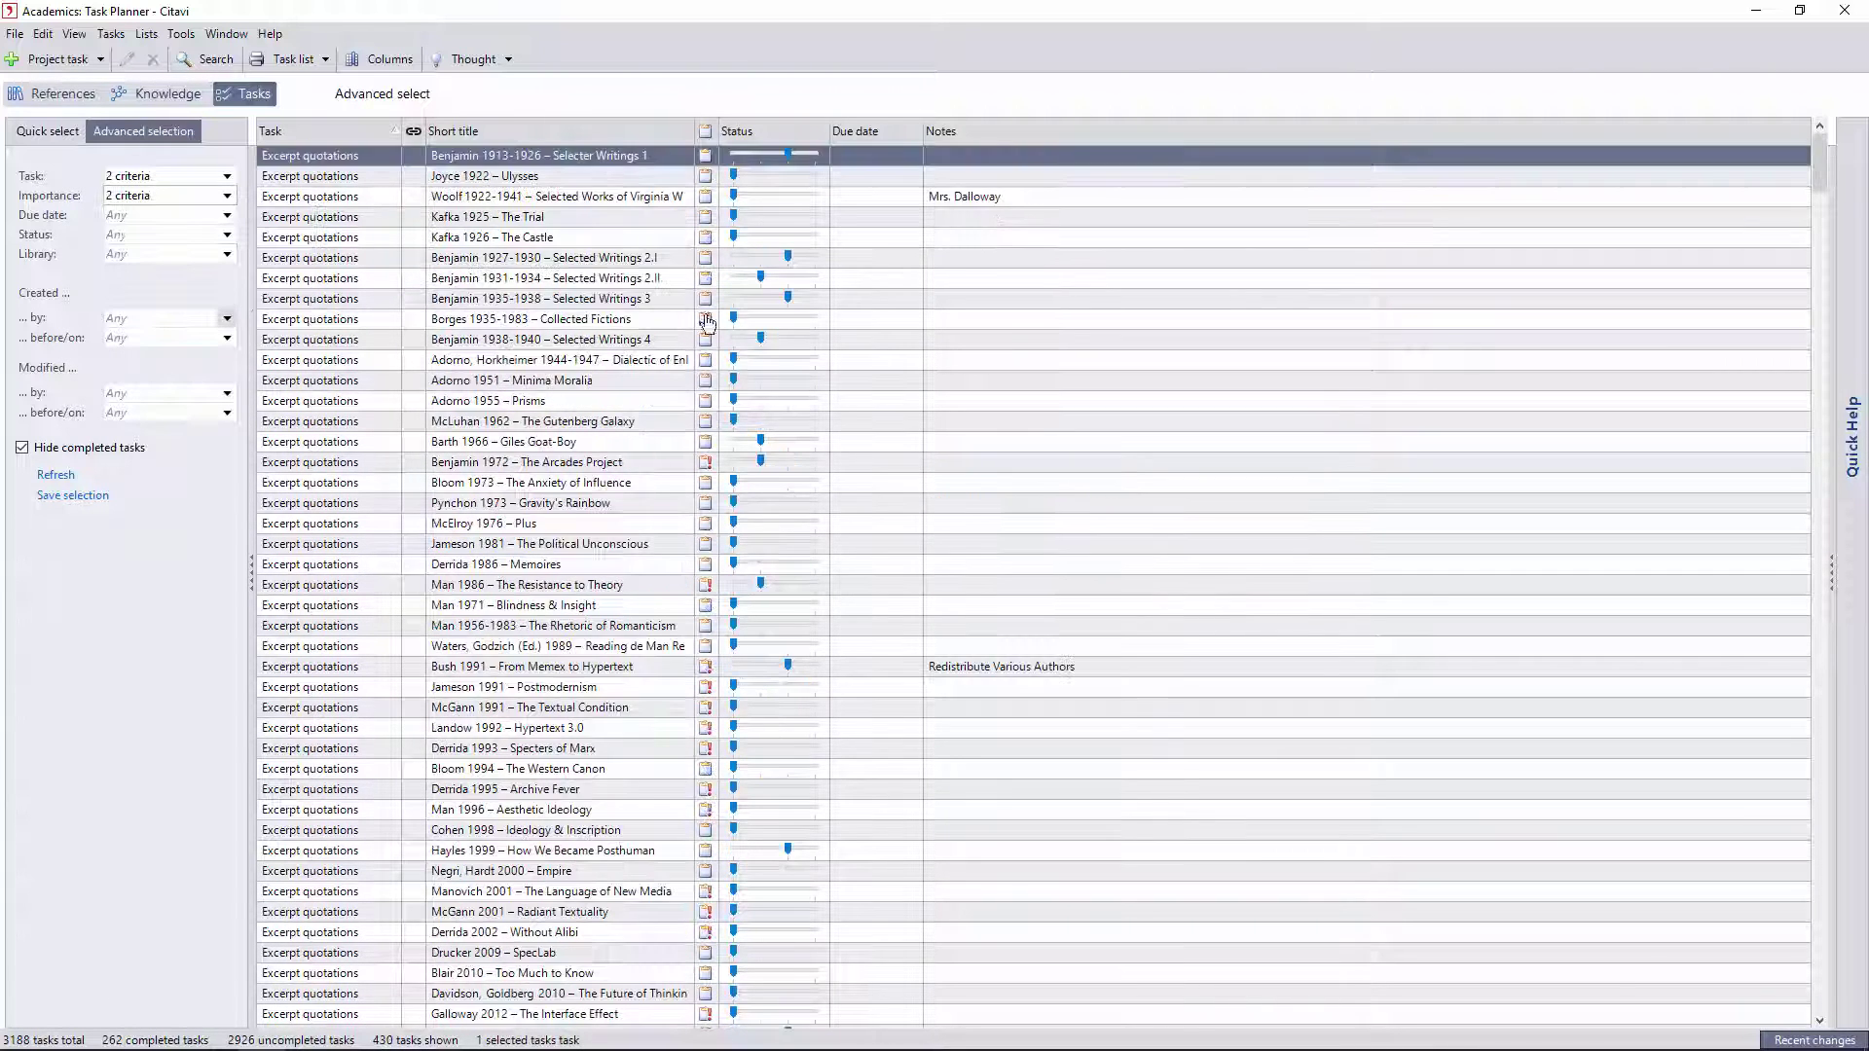
{"action": "scroll", "coordinate": [726, 325], "scroll_direction": "down", "scroll_amount": 20}
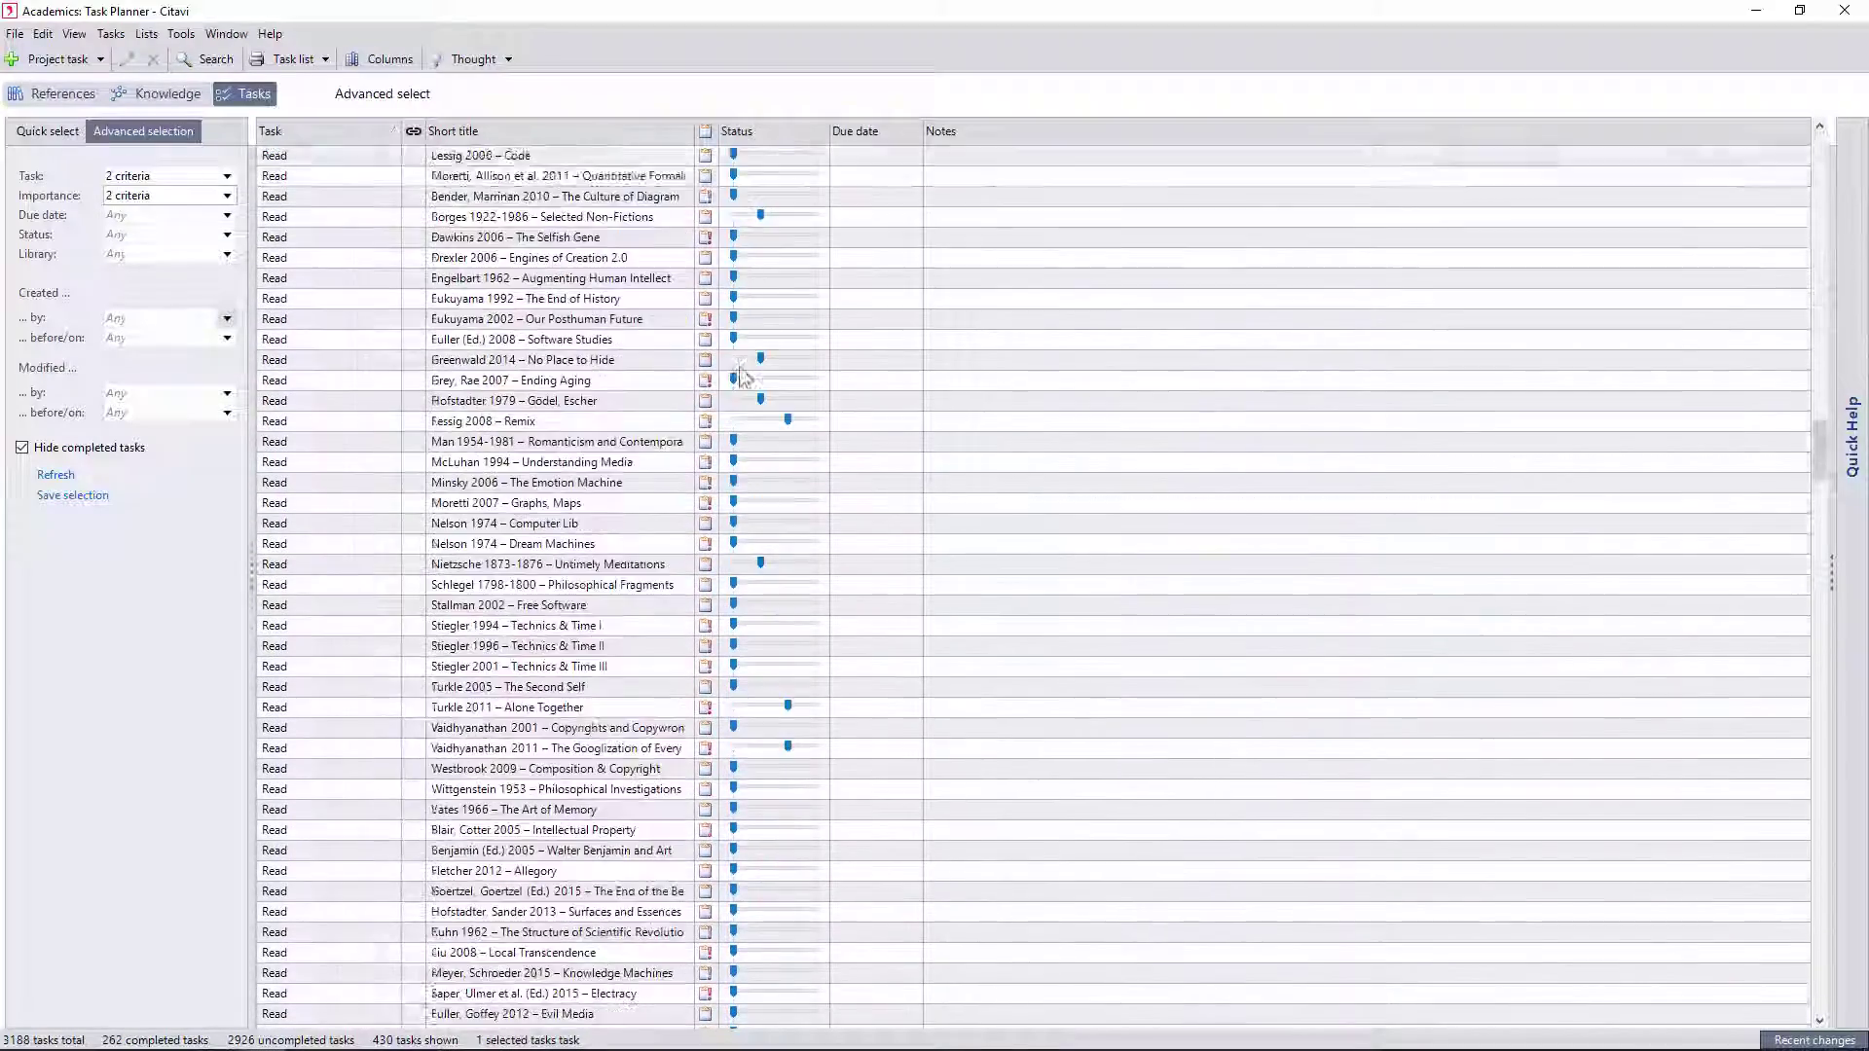
{"action": "scroll", "coordinate": [740, 376], "scroll_direction": "down", "scroll_amount": 20}
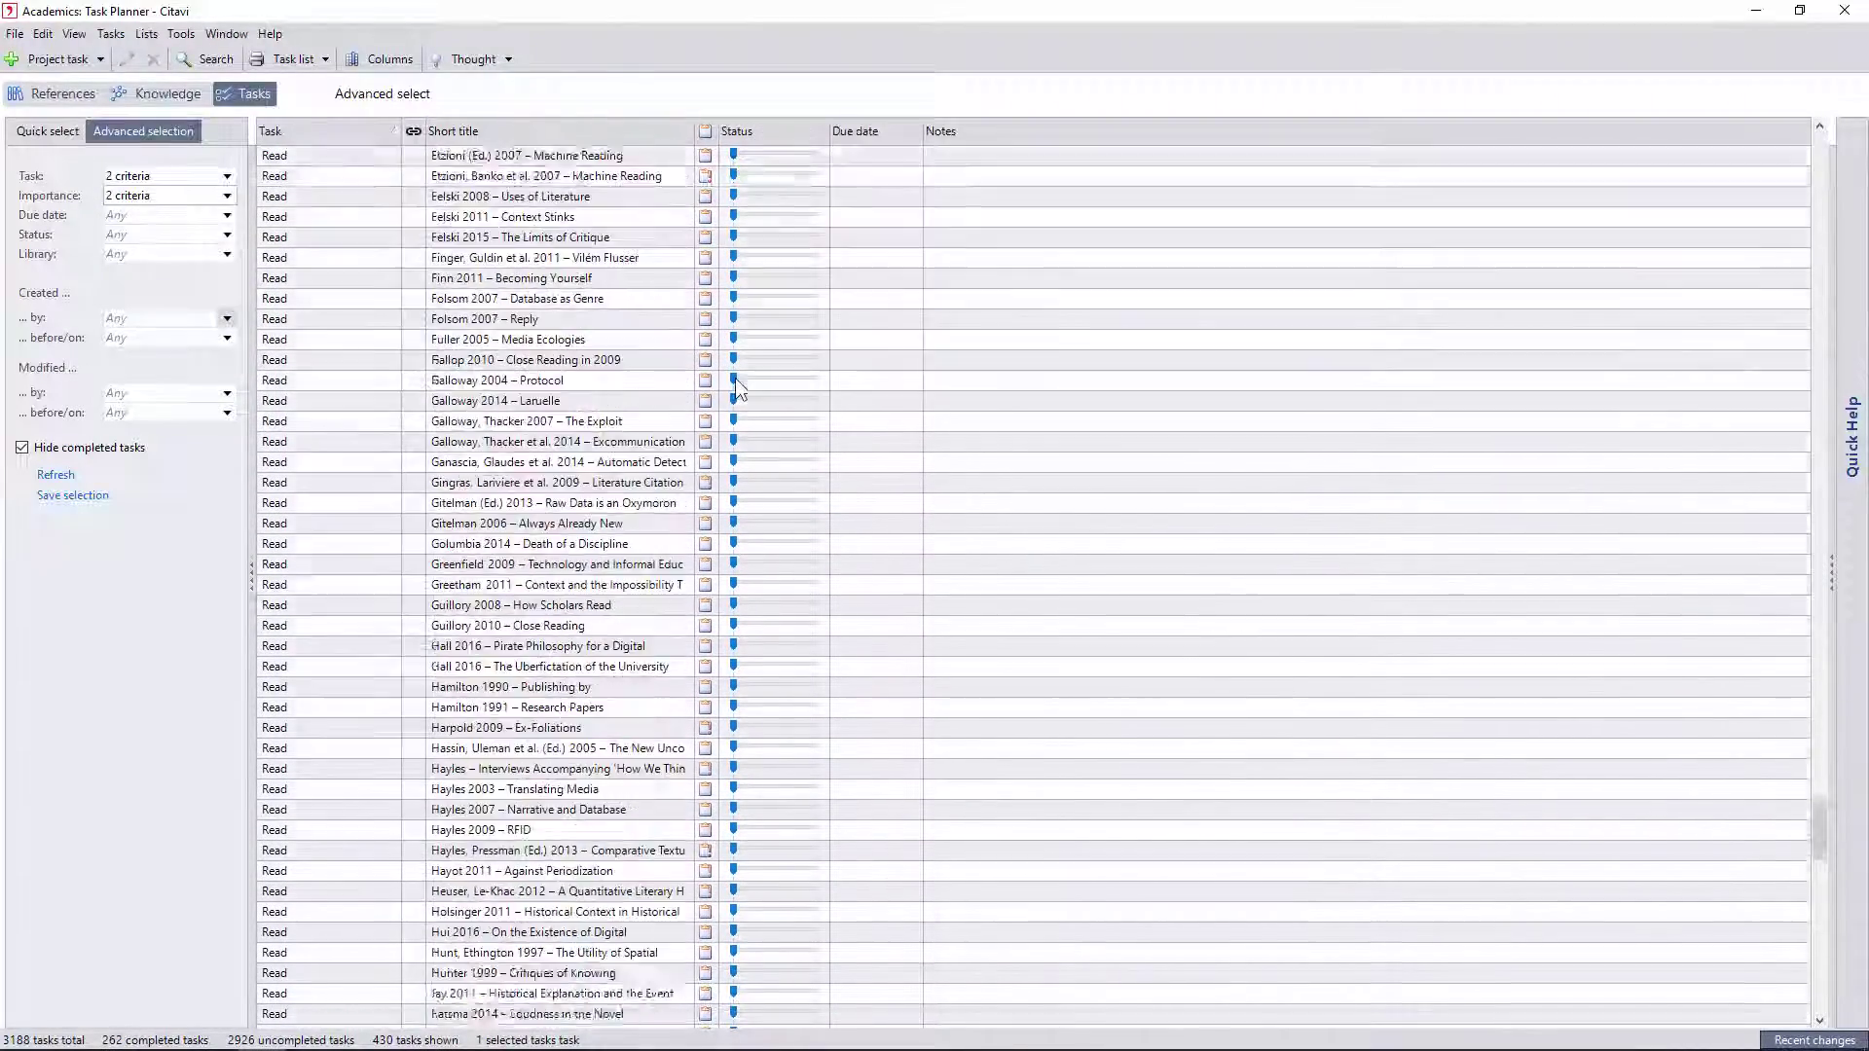
{"action": "scroll", "coordinate": [734, 378], "scroll_direction": "down", "scroll_amount": 10}
Browse the Medium Priority selection, then show High Priority's 111 tasks
{"action": "left_click", "coordinate": [47, 130]}
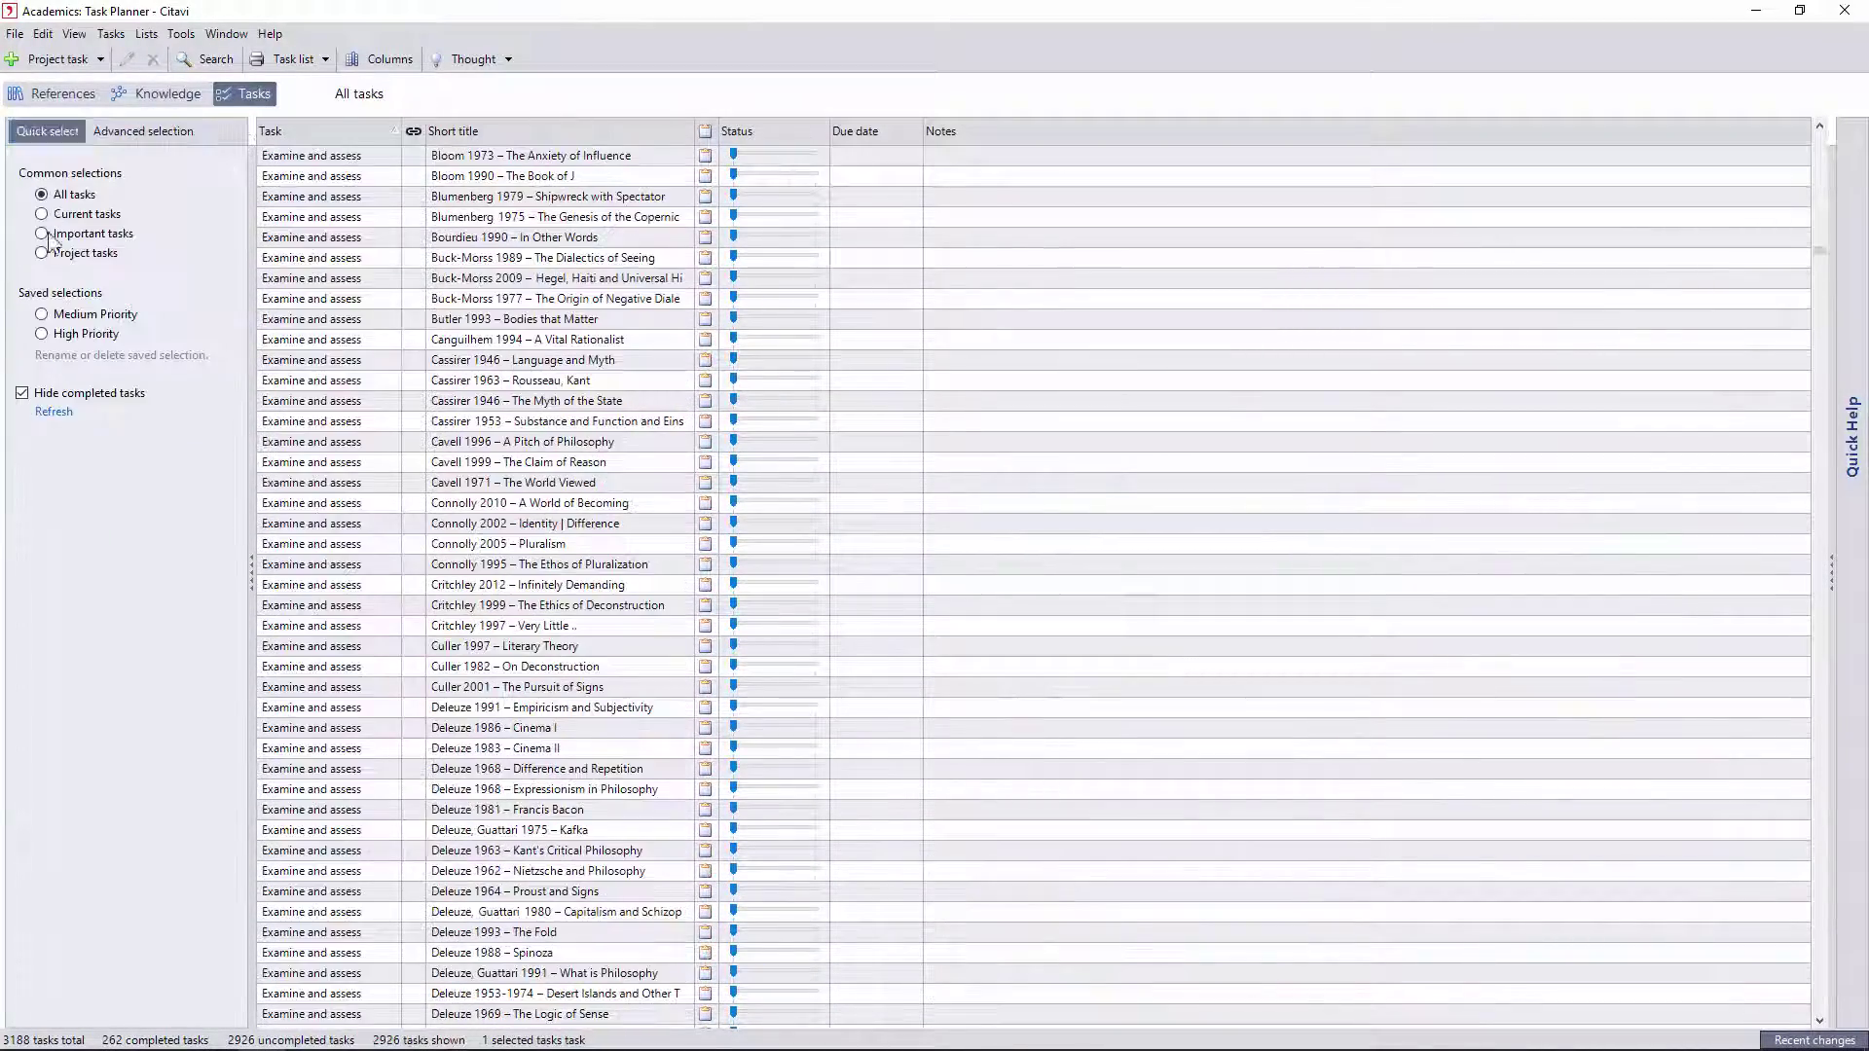
{"action": "left_click", "coordinate": [41, 313]}
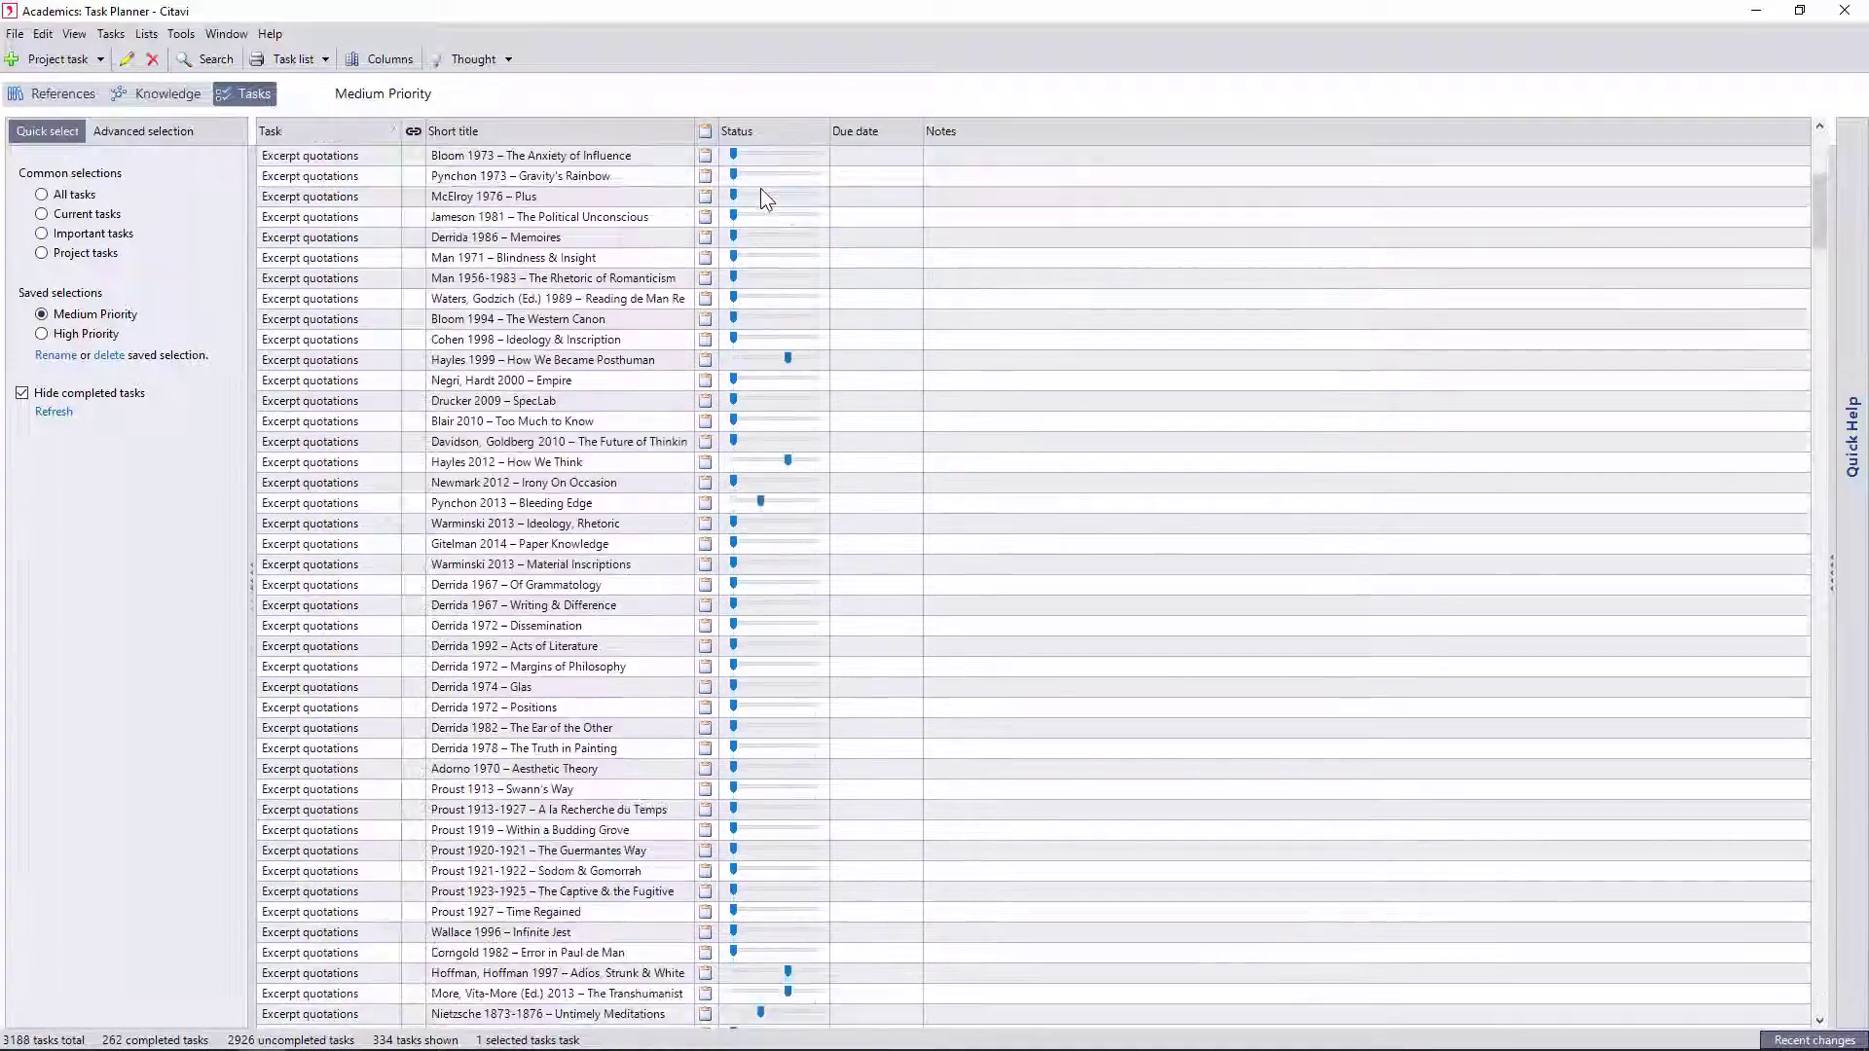
{"action": "scroll", "coordinate": [763, 195], "scroll_direction": "down", "scroll_amount": 20}
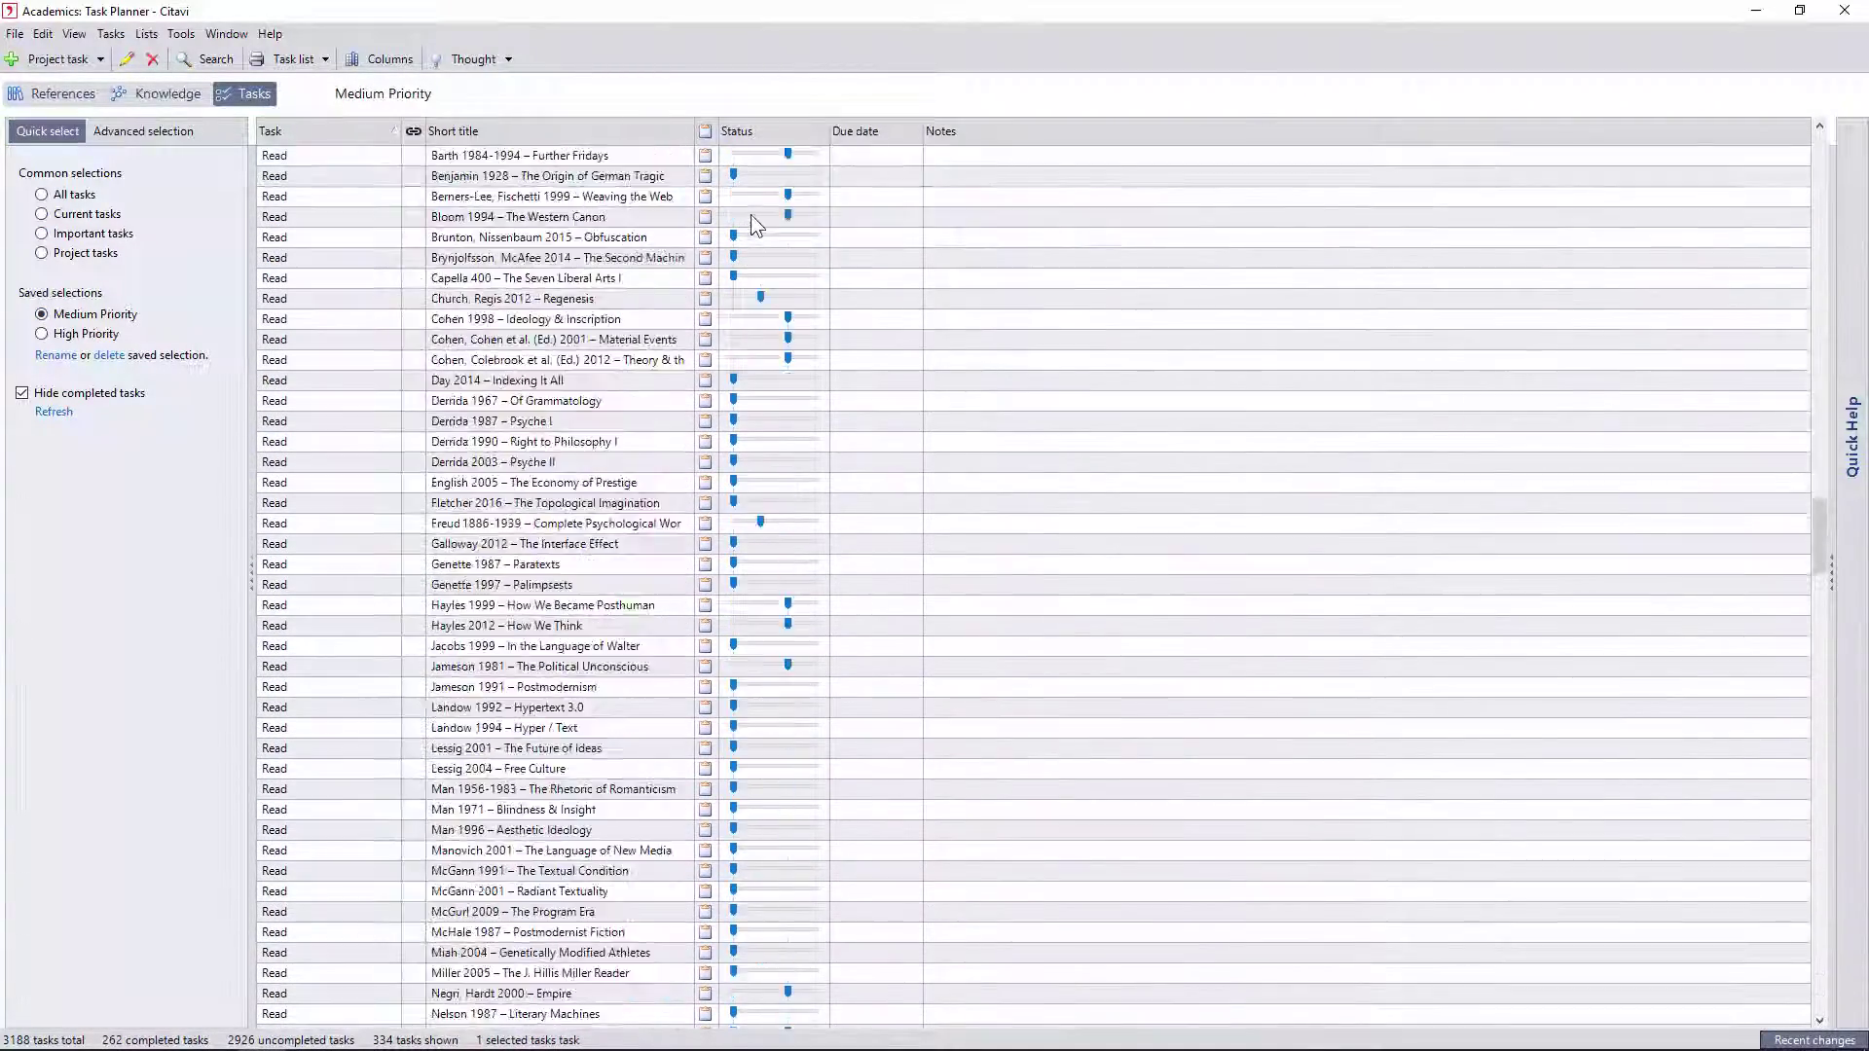
{"action": "scroll", "coordinate": [750, 220], "scroll_direction": "down", "scroll_amount": 20}
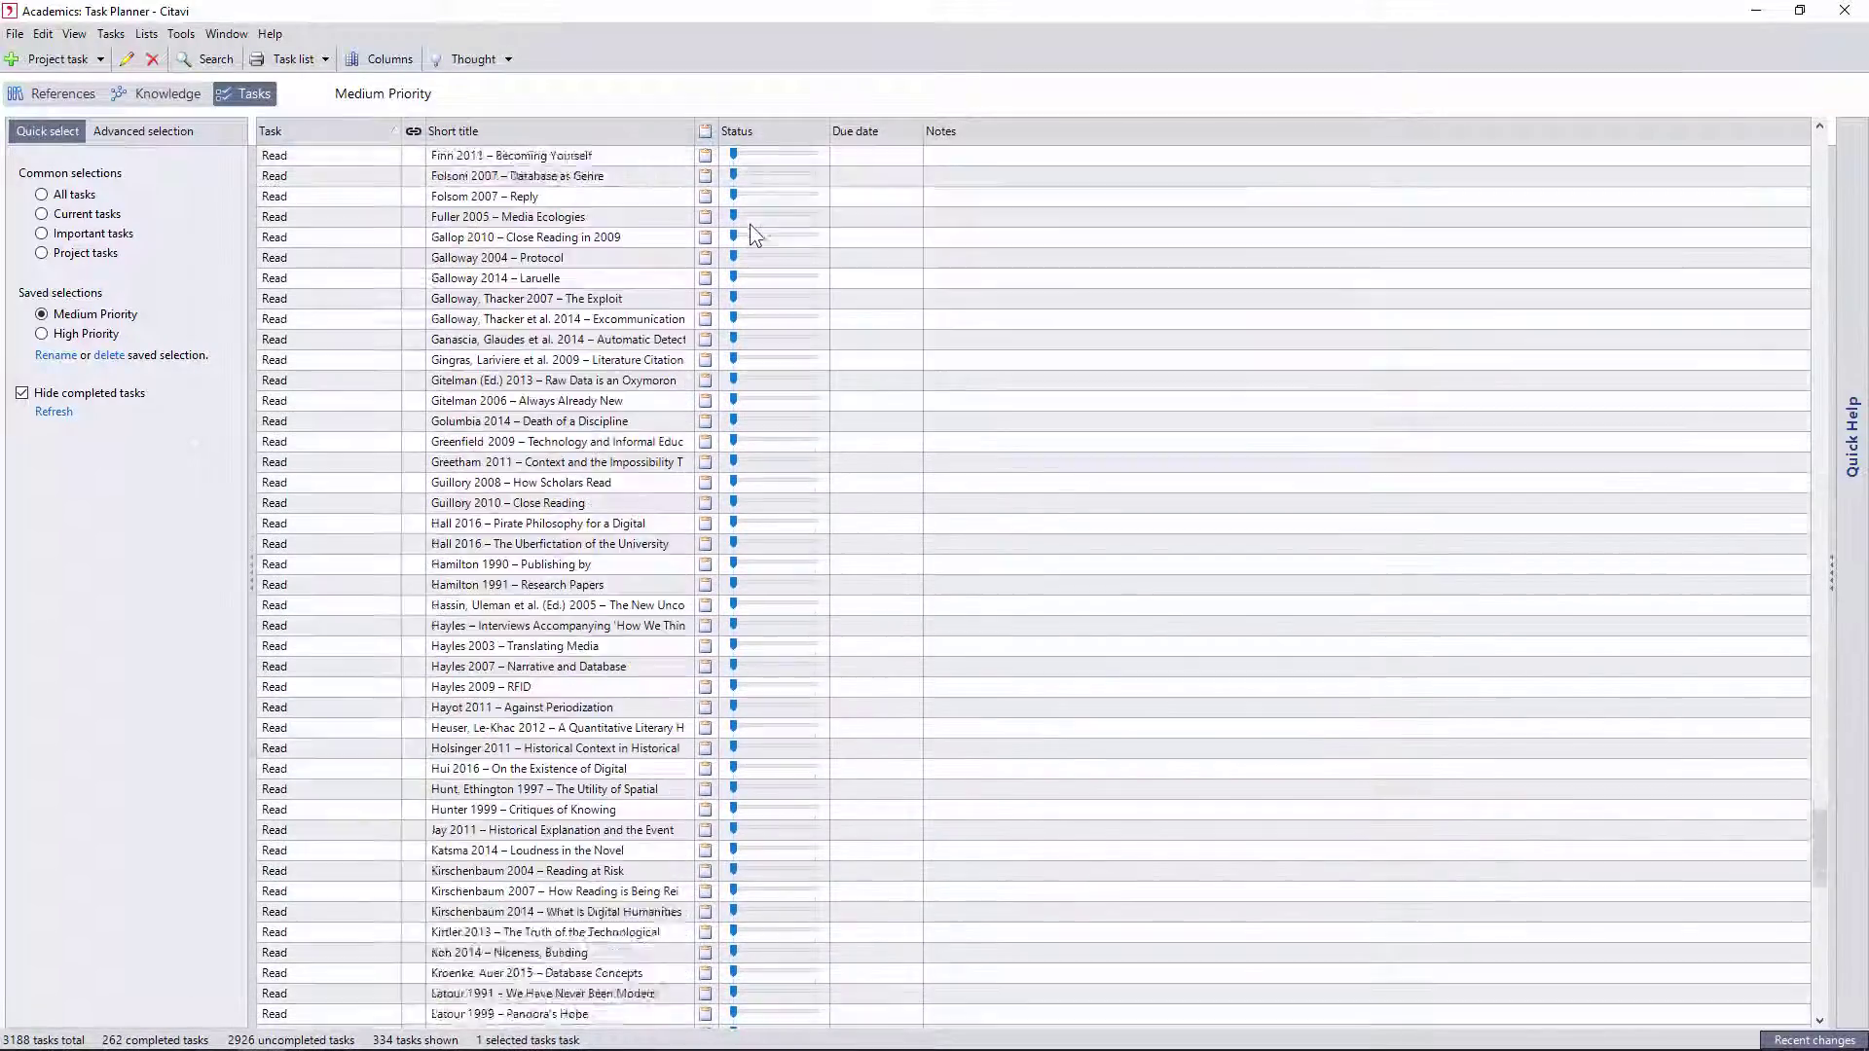
{"action": "scroll", "coordinate": [750, 224], "scroll_direction": "down", "scroll_amount": 12}
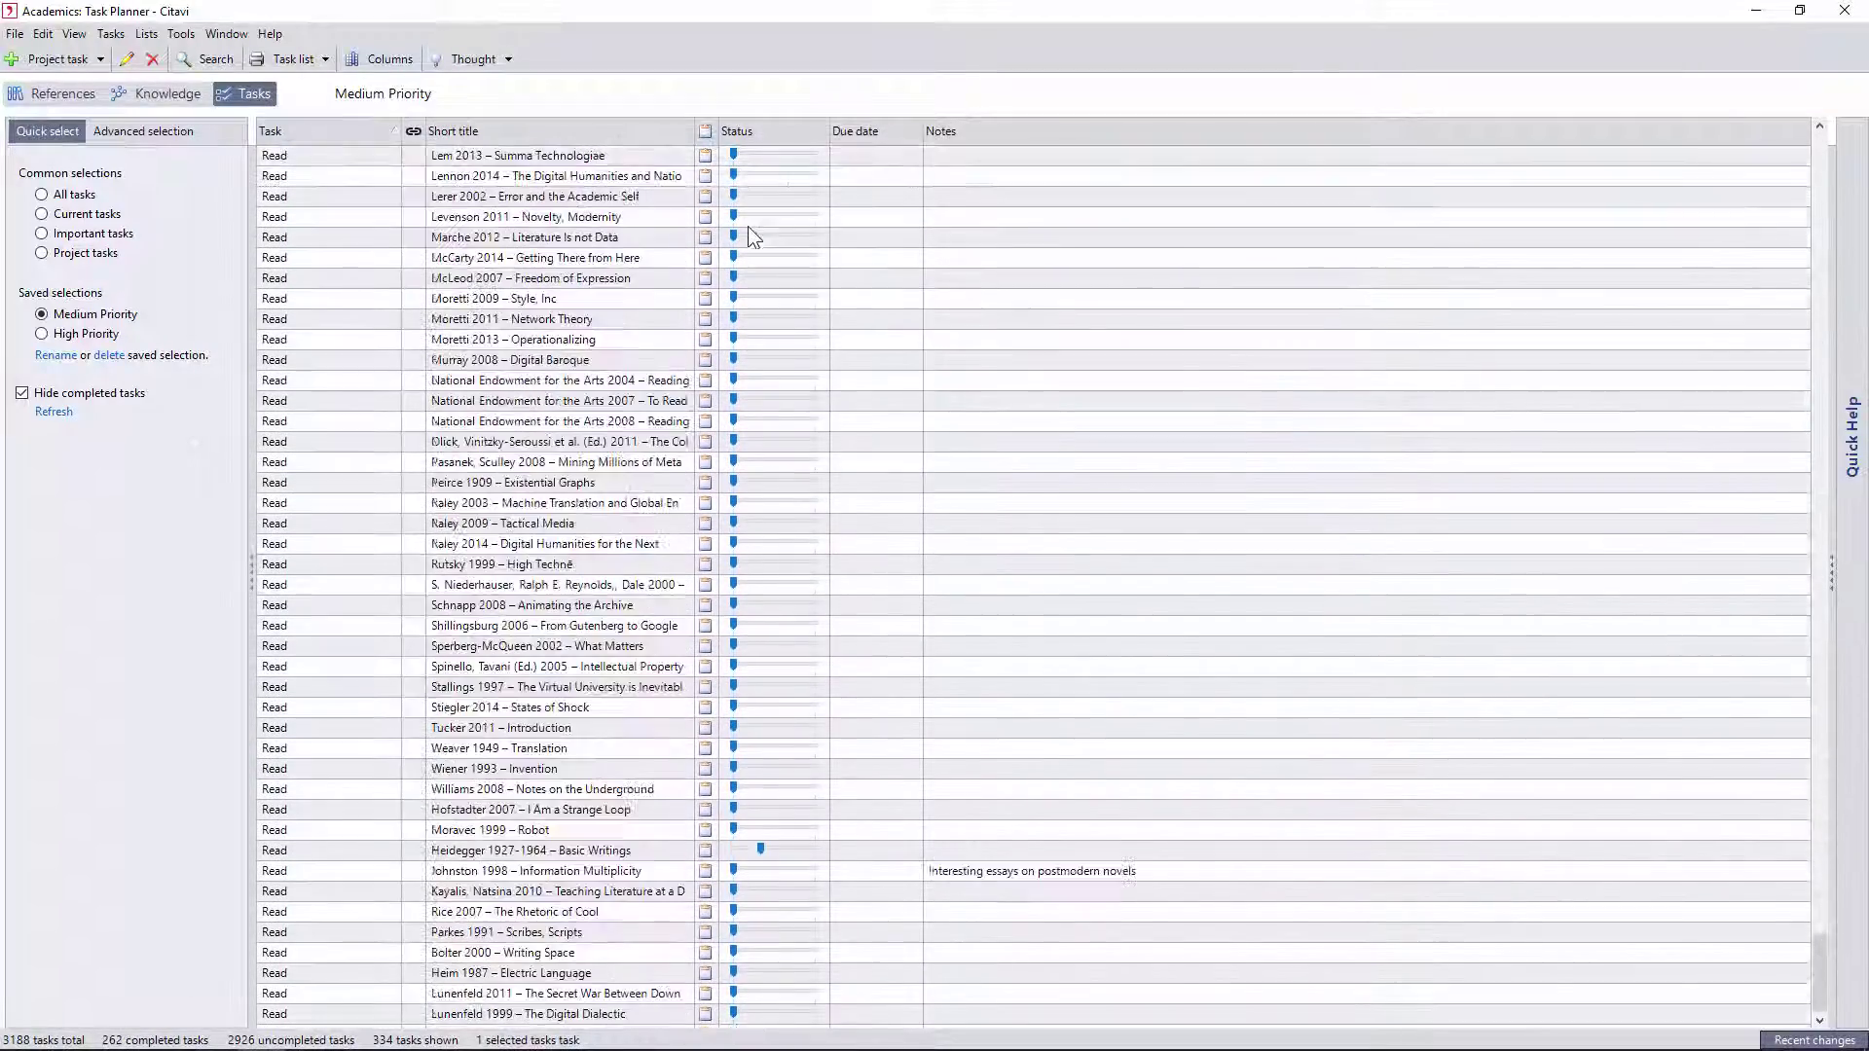
{"action": "left_click", "coordinate": [42, 334]}
{"action": "scroll", "coordinate": [552, 305], "scroll_direction": "down", "scroll_amount": 20}
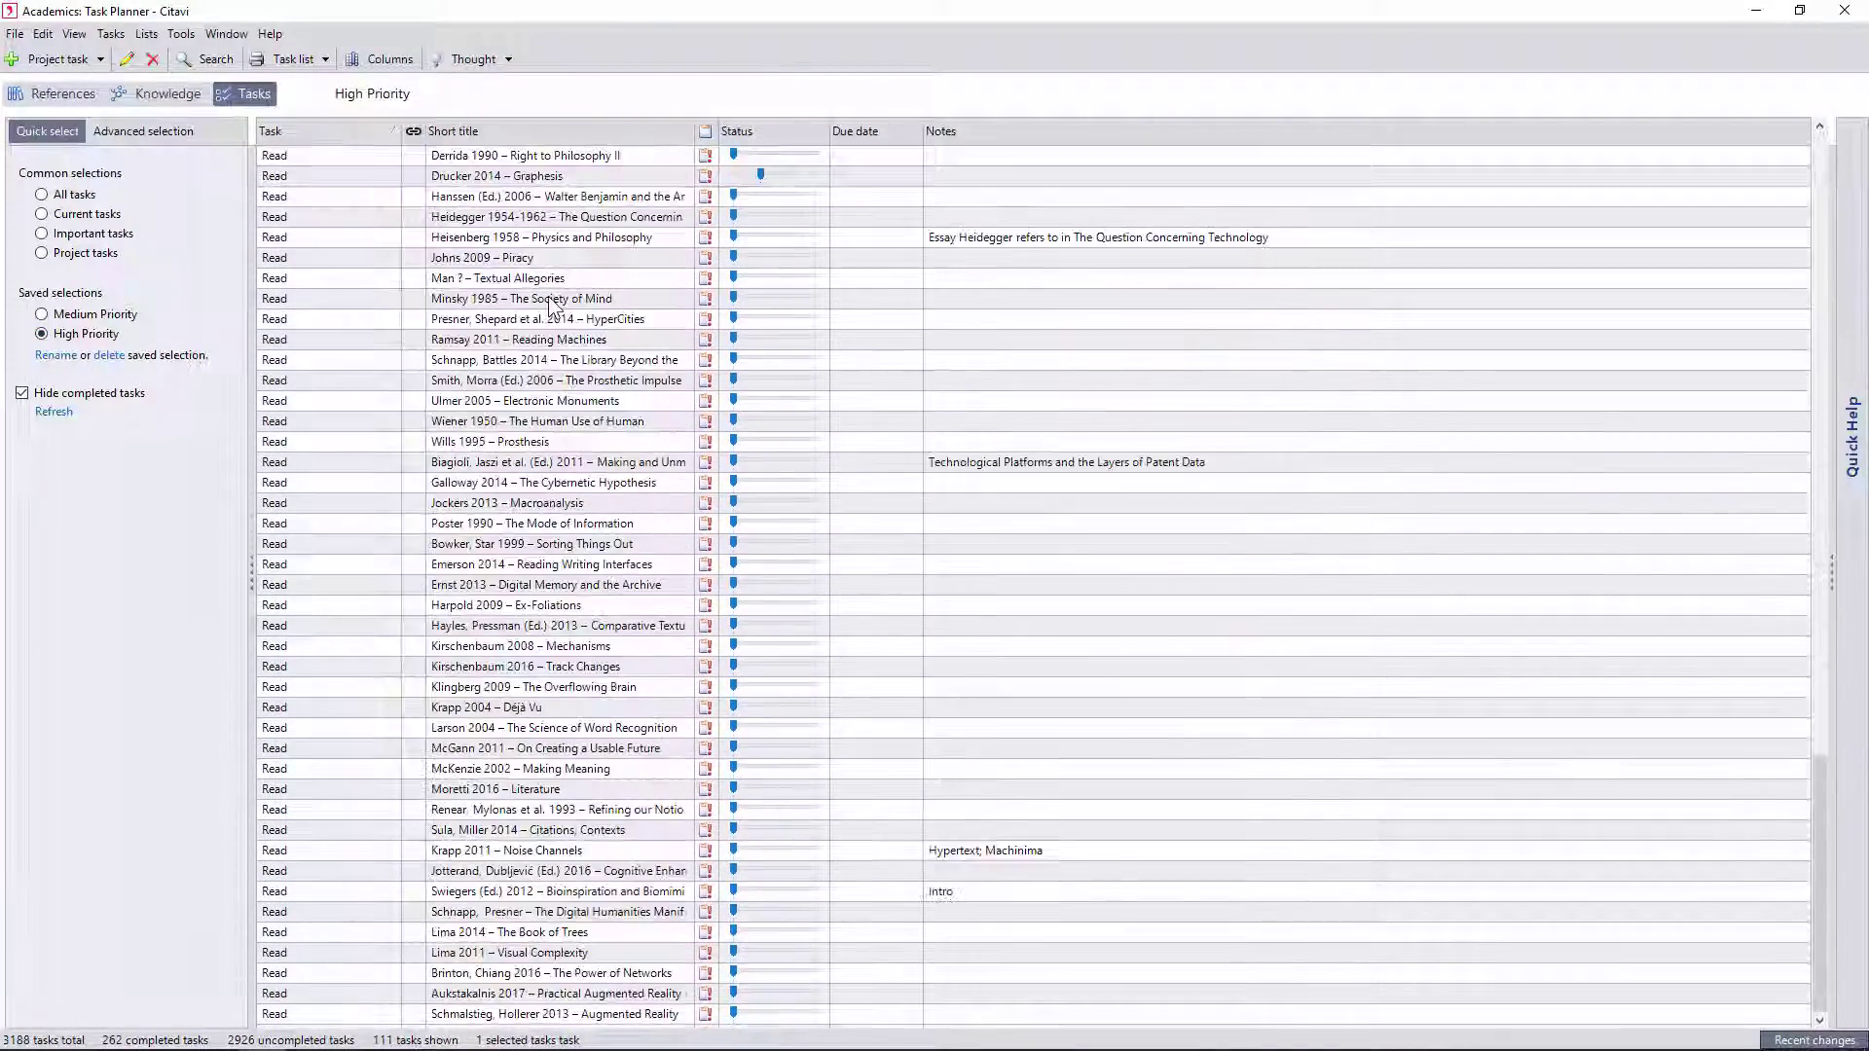